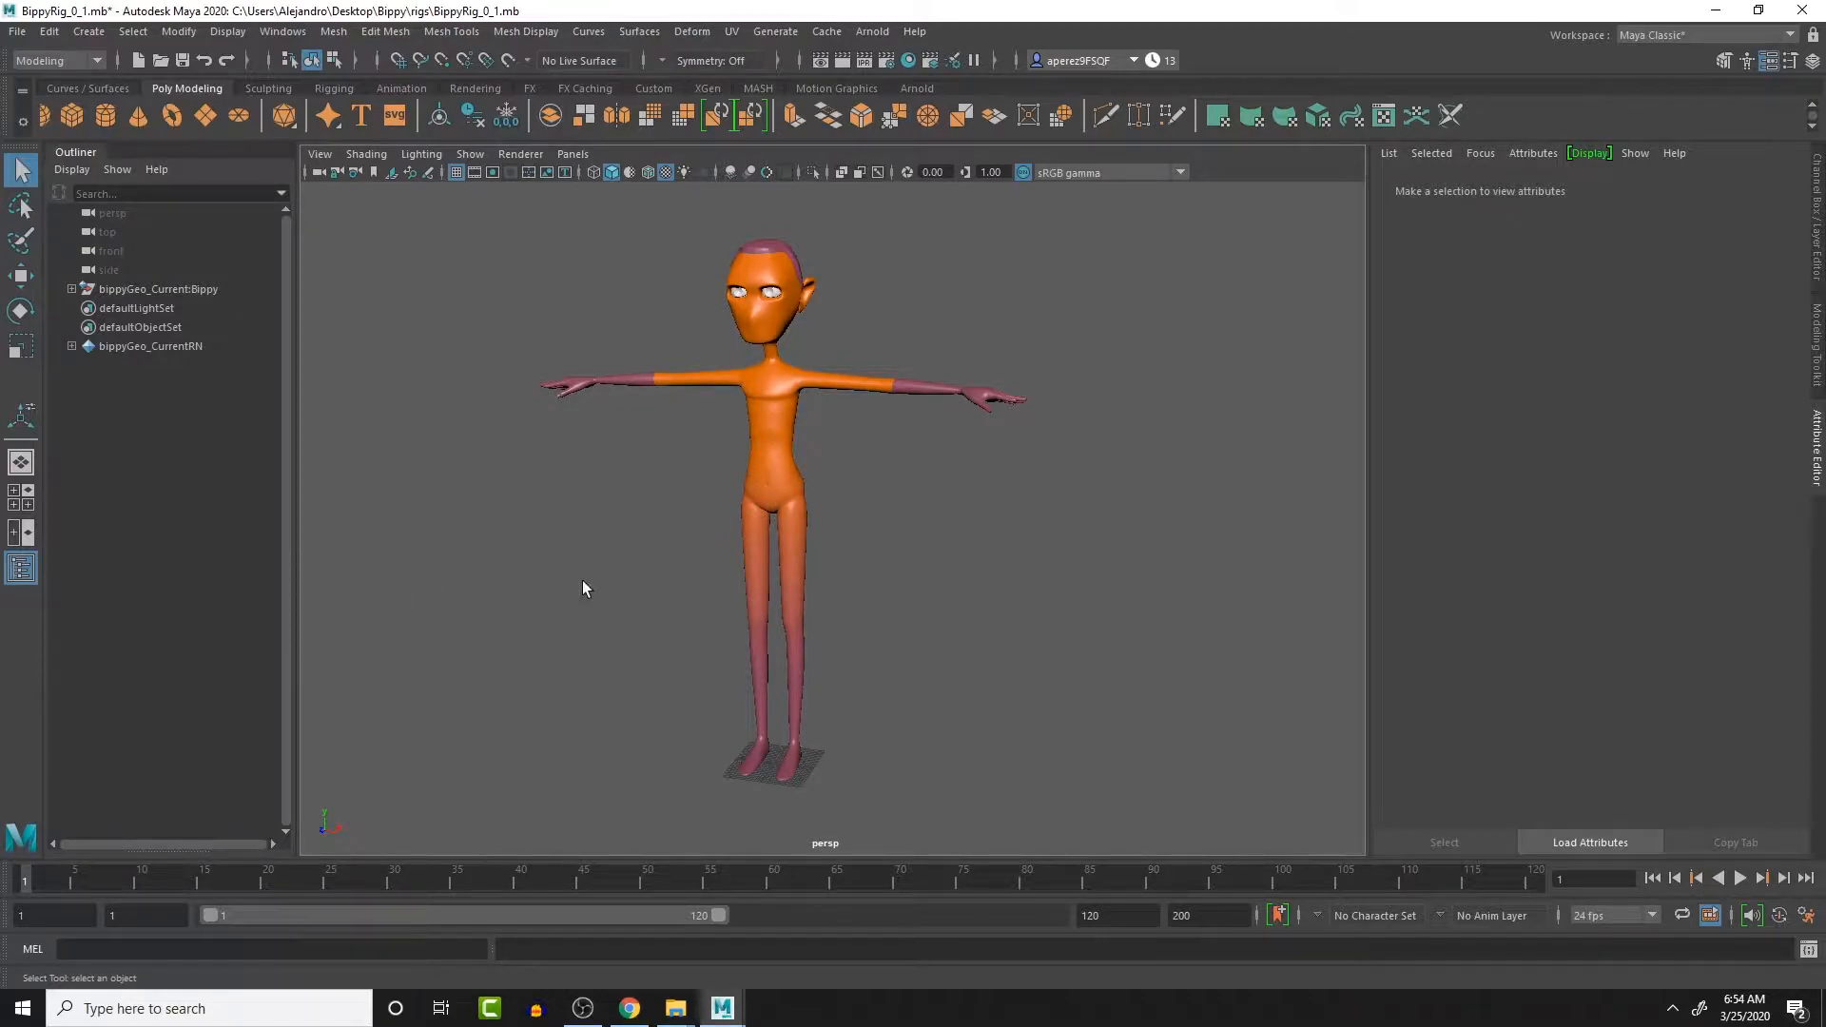
- Show the character's torso and head in wireframe in the side view
key("space")
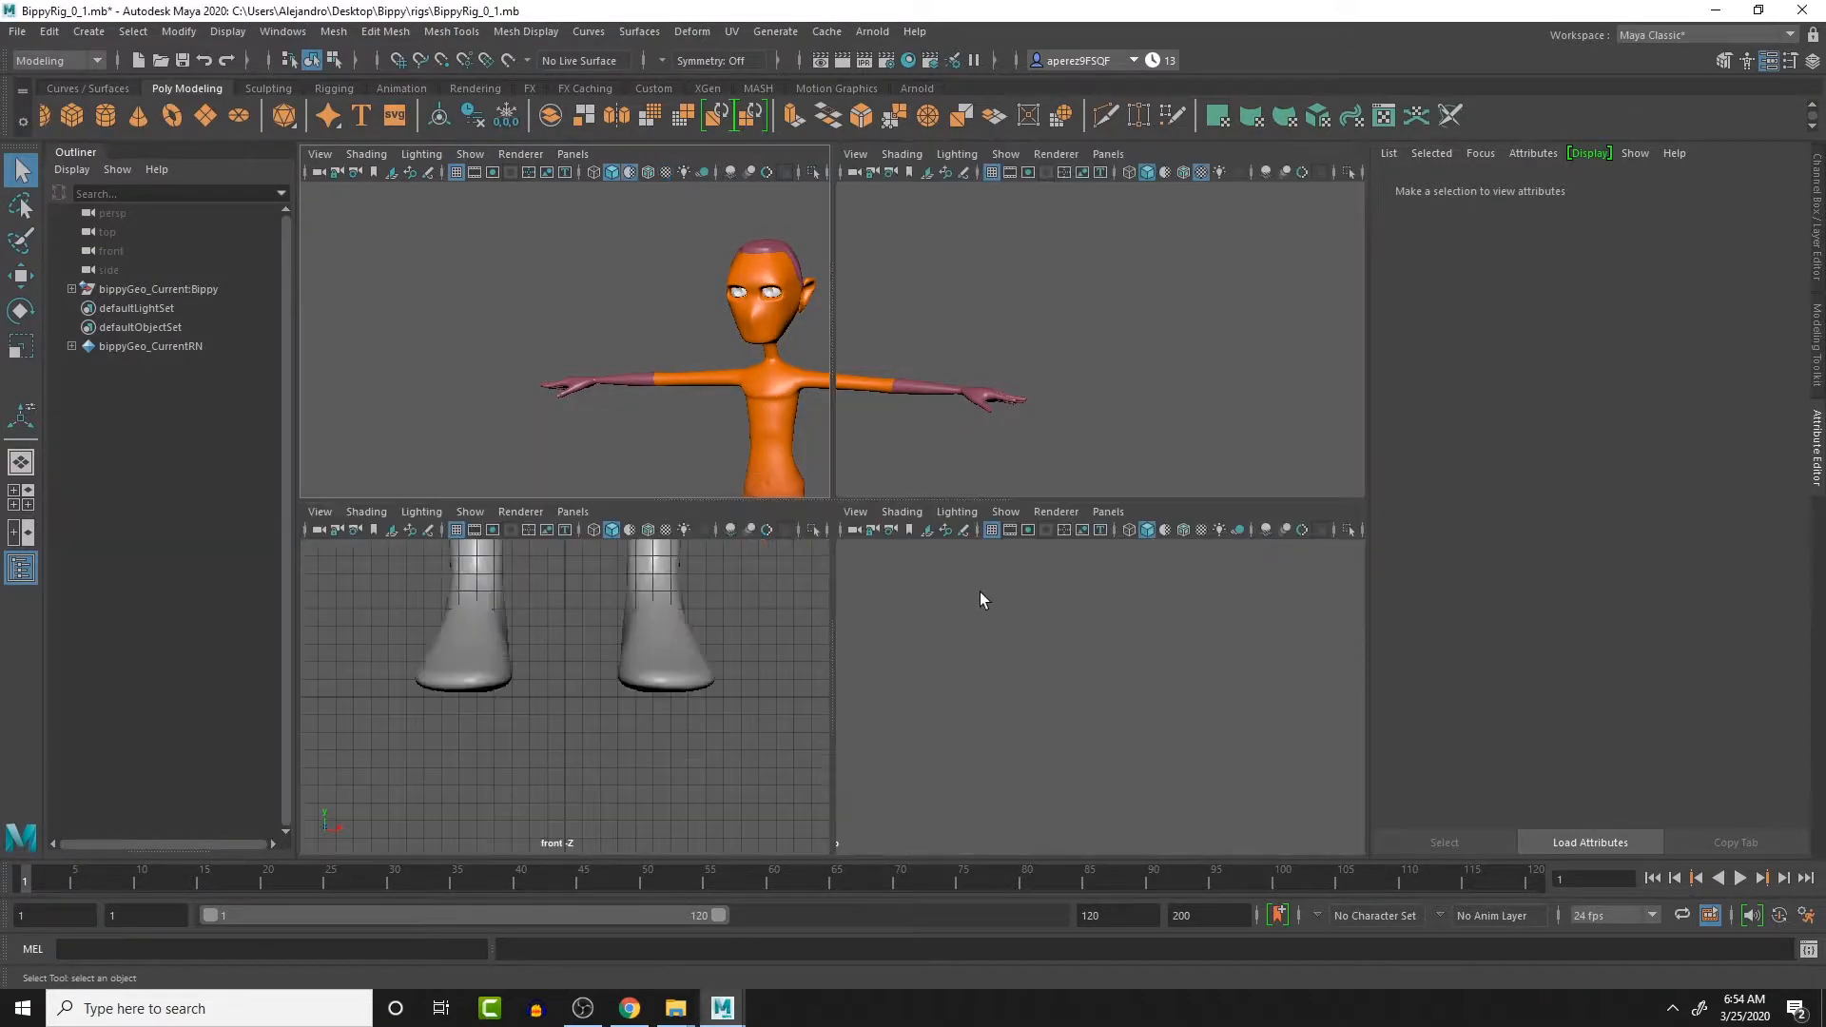
key("space")
scroll(1097, 663, "down", 8)
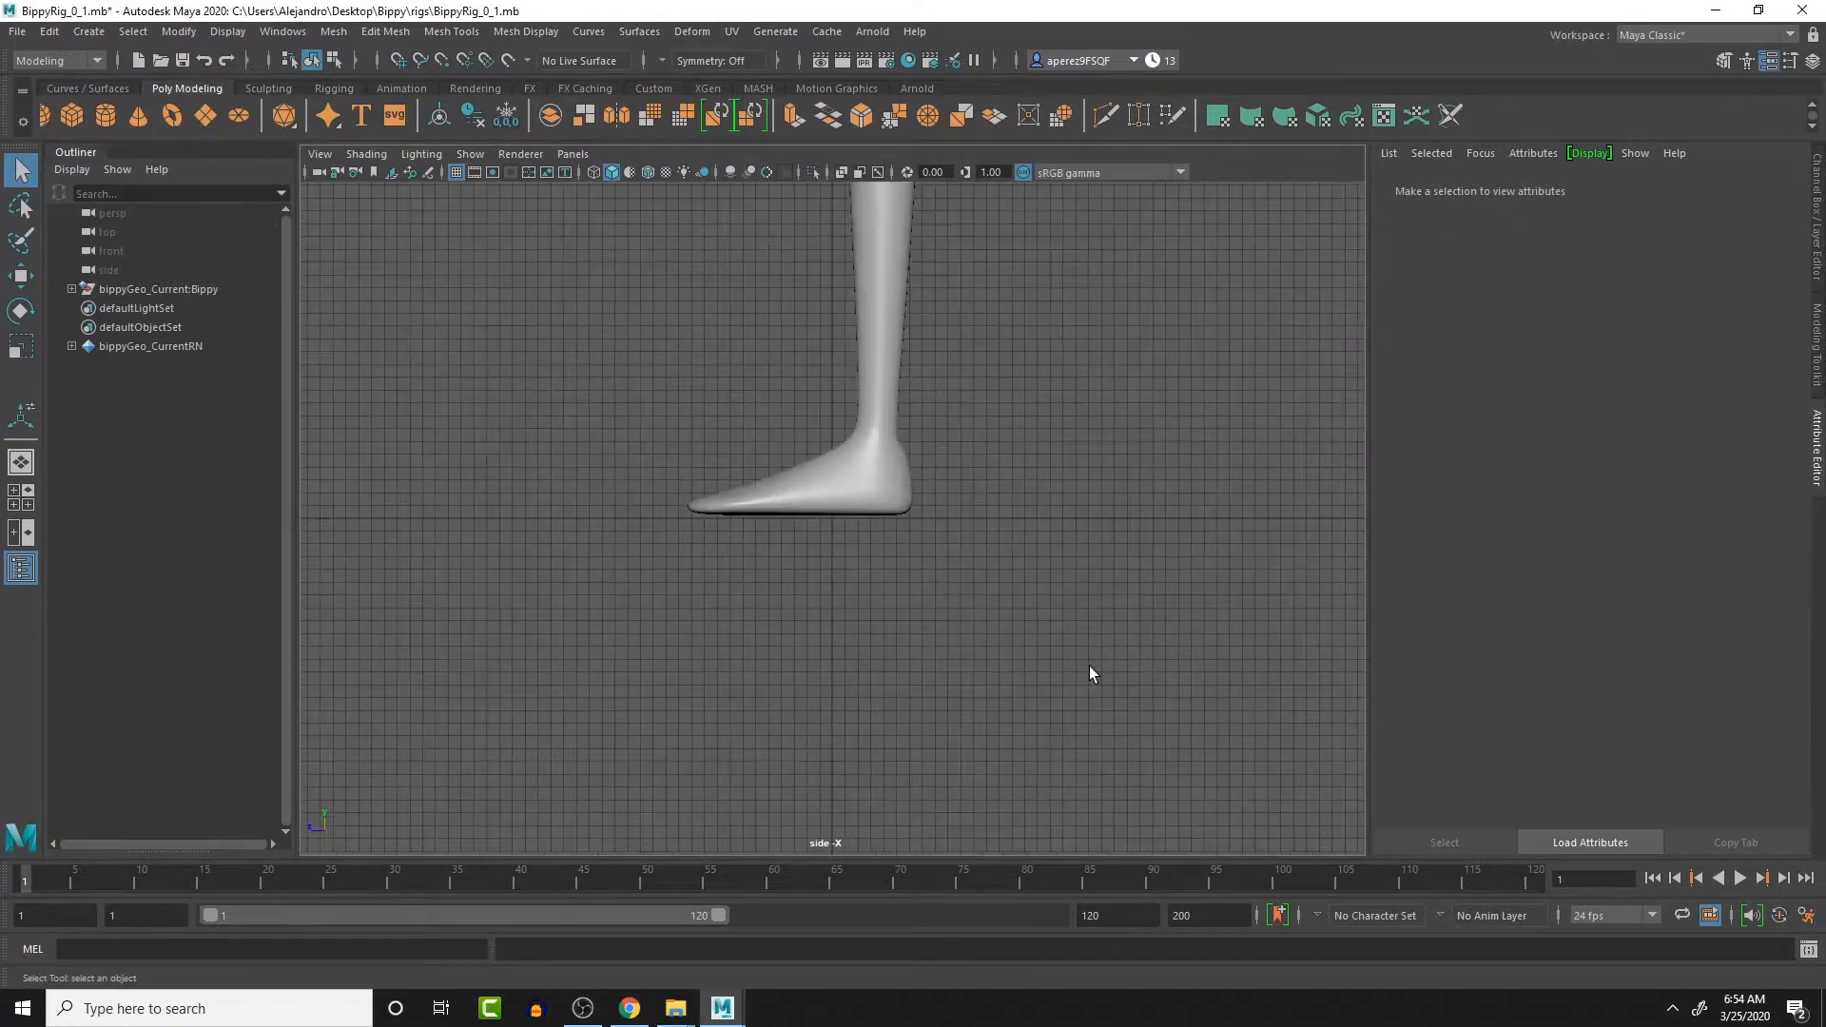
middle_click_drag(924, 420, 1026, 713, "alt")
middle_click_drag(1007, 494, 1036, 659, "alt")
scroll(1038, 637, "down", 4)
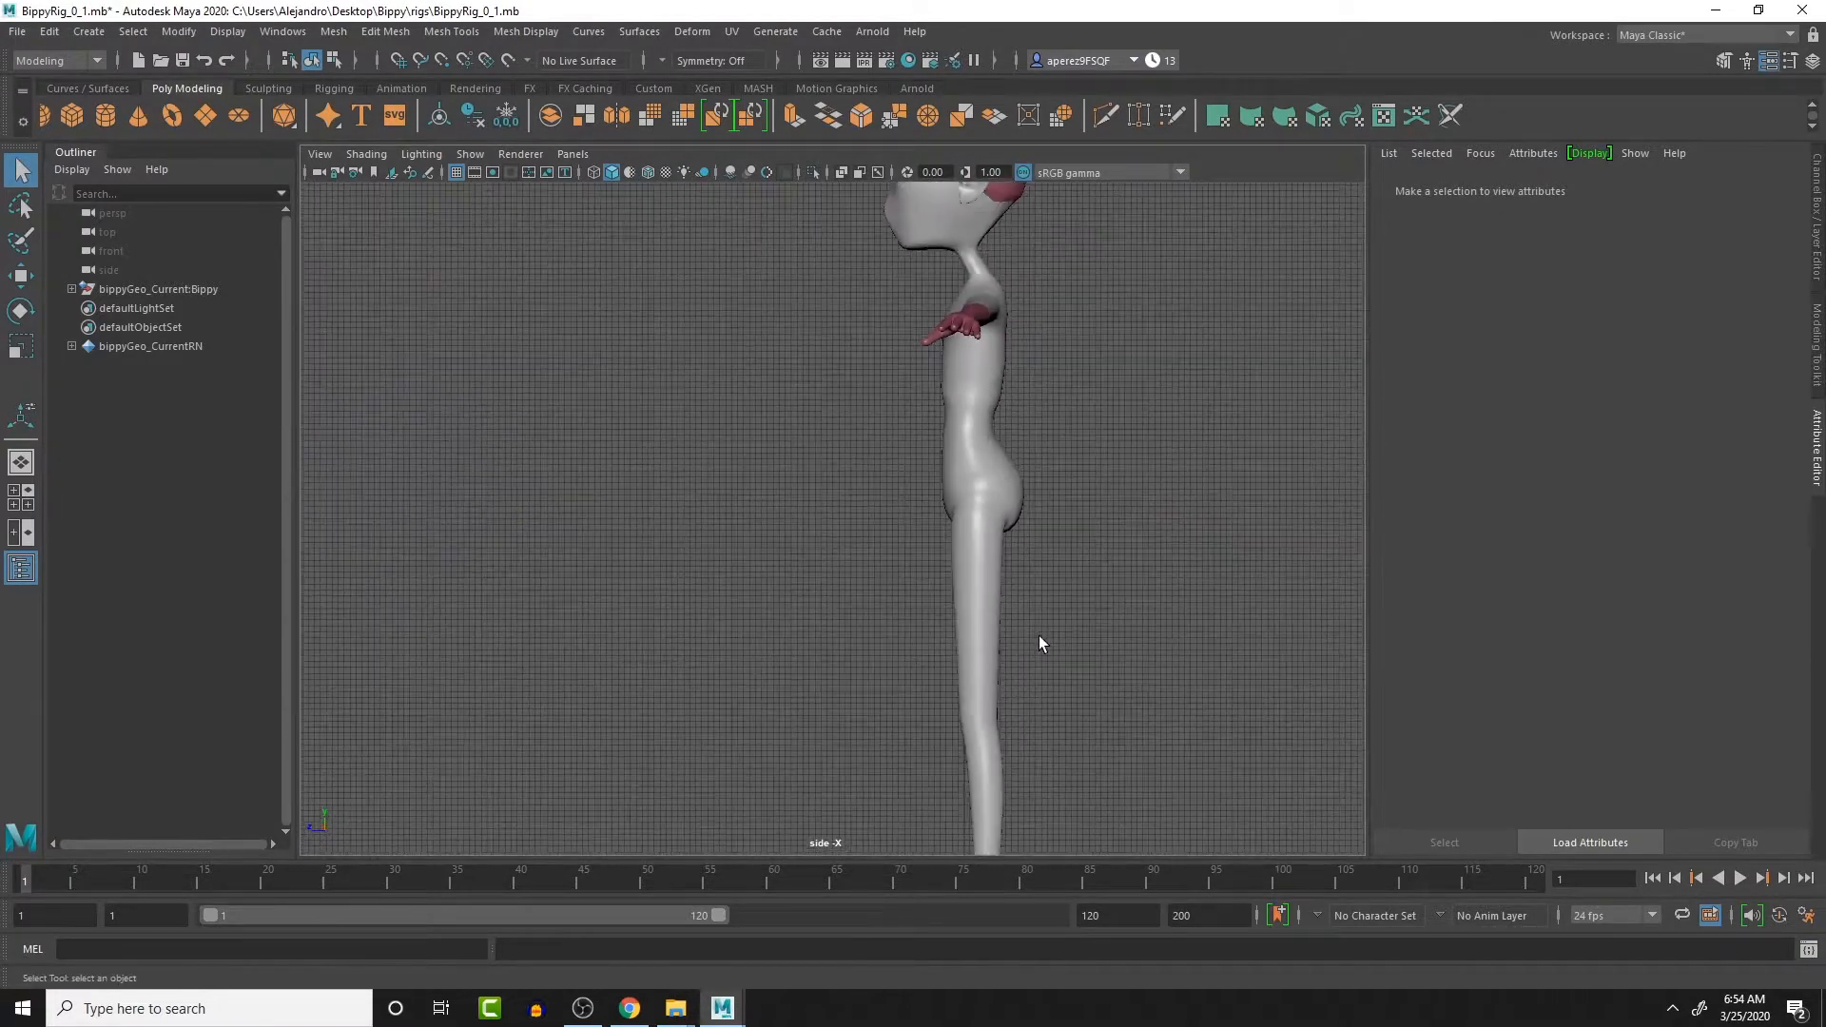
scroll(985, 505, "down", 3)
scroll(957, 568, "up", 6)
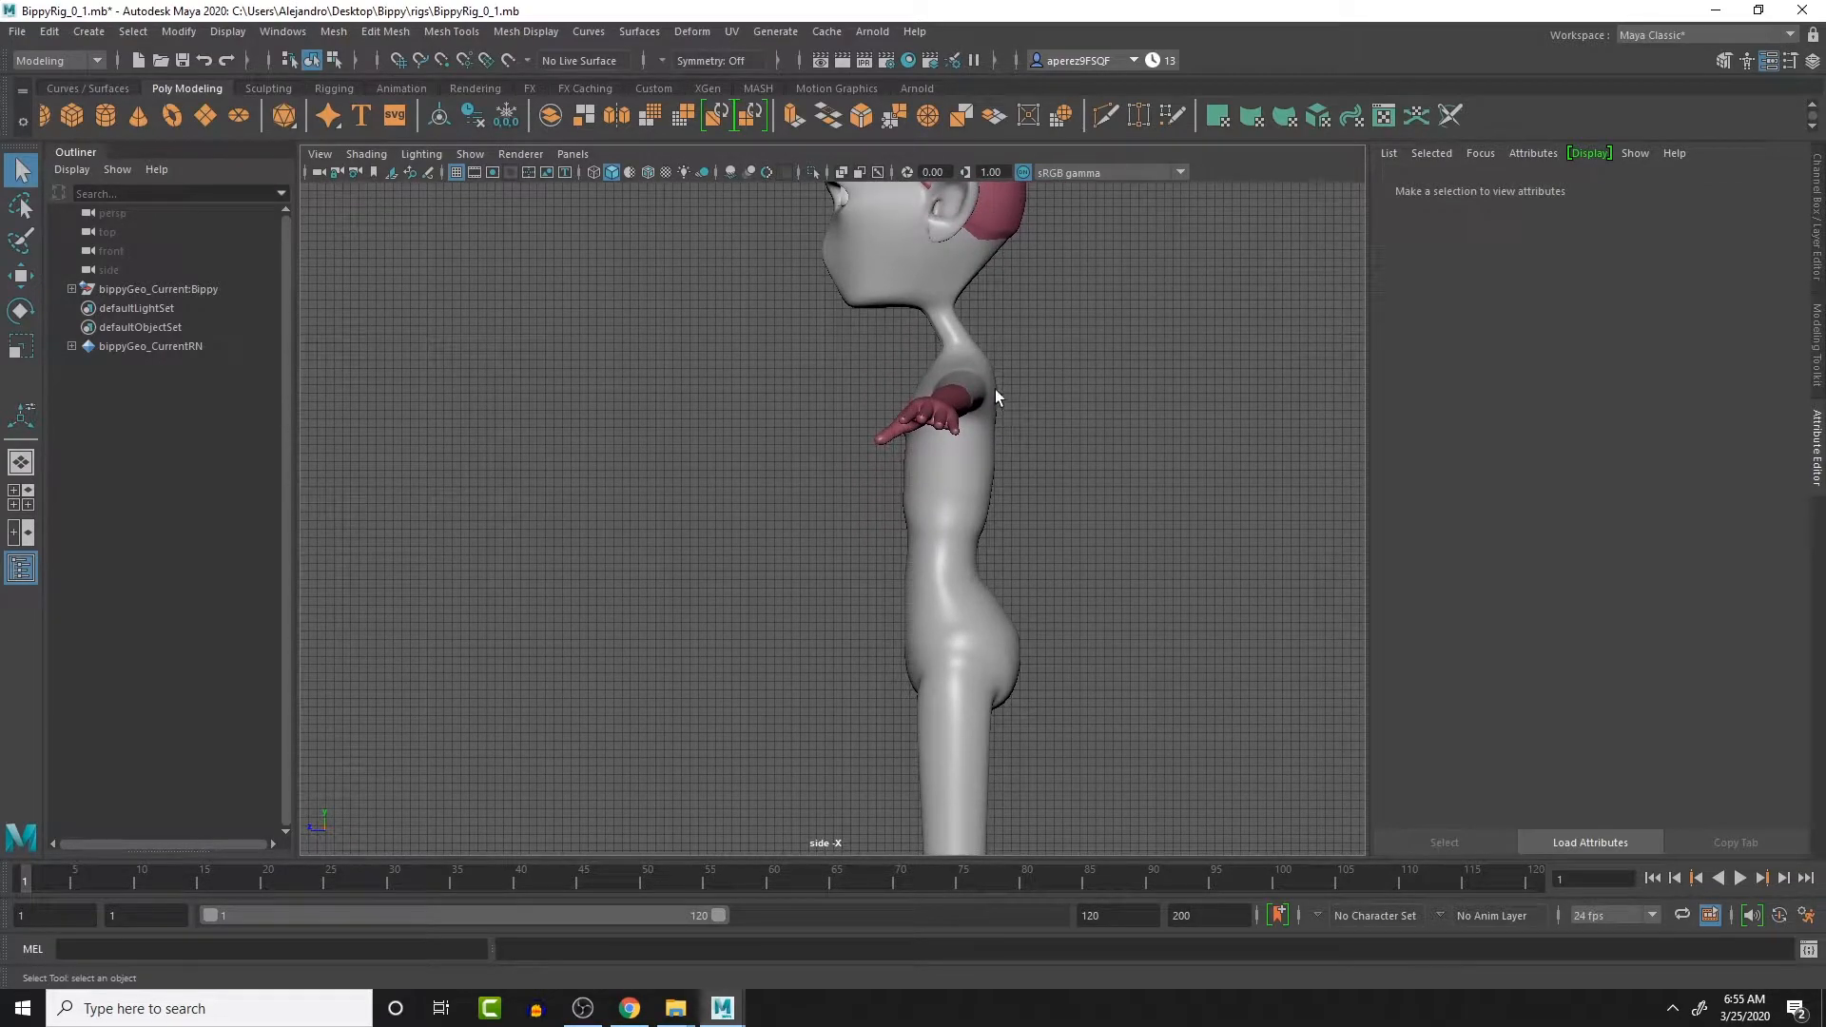
key("6")
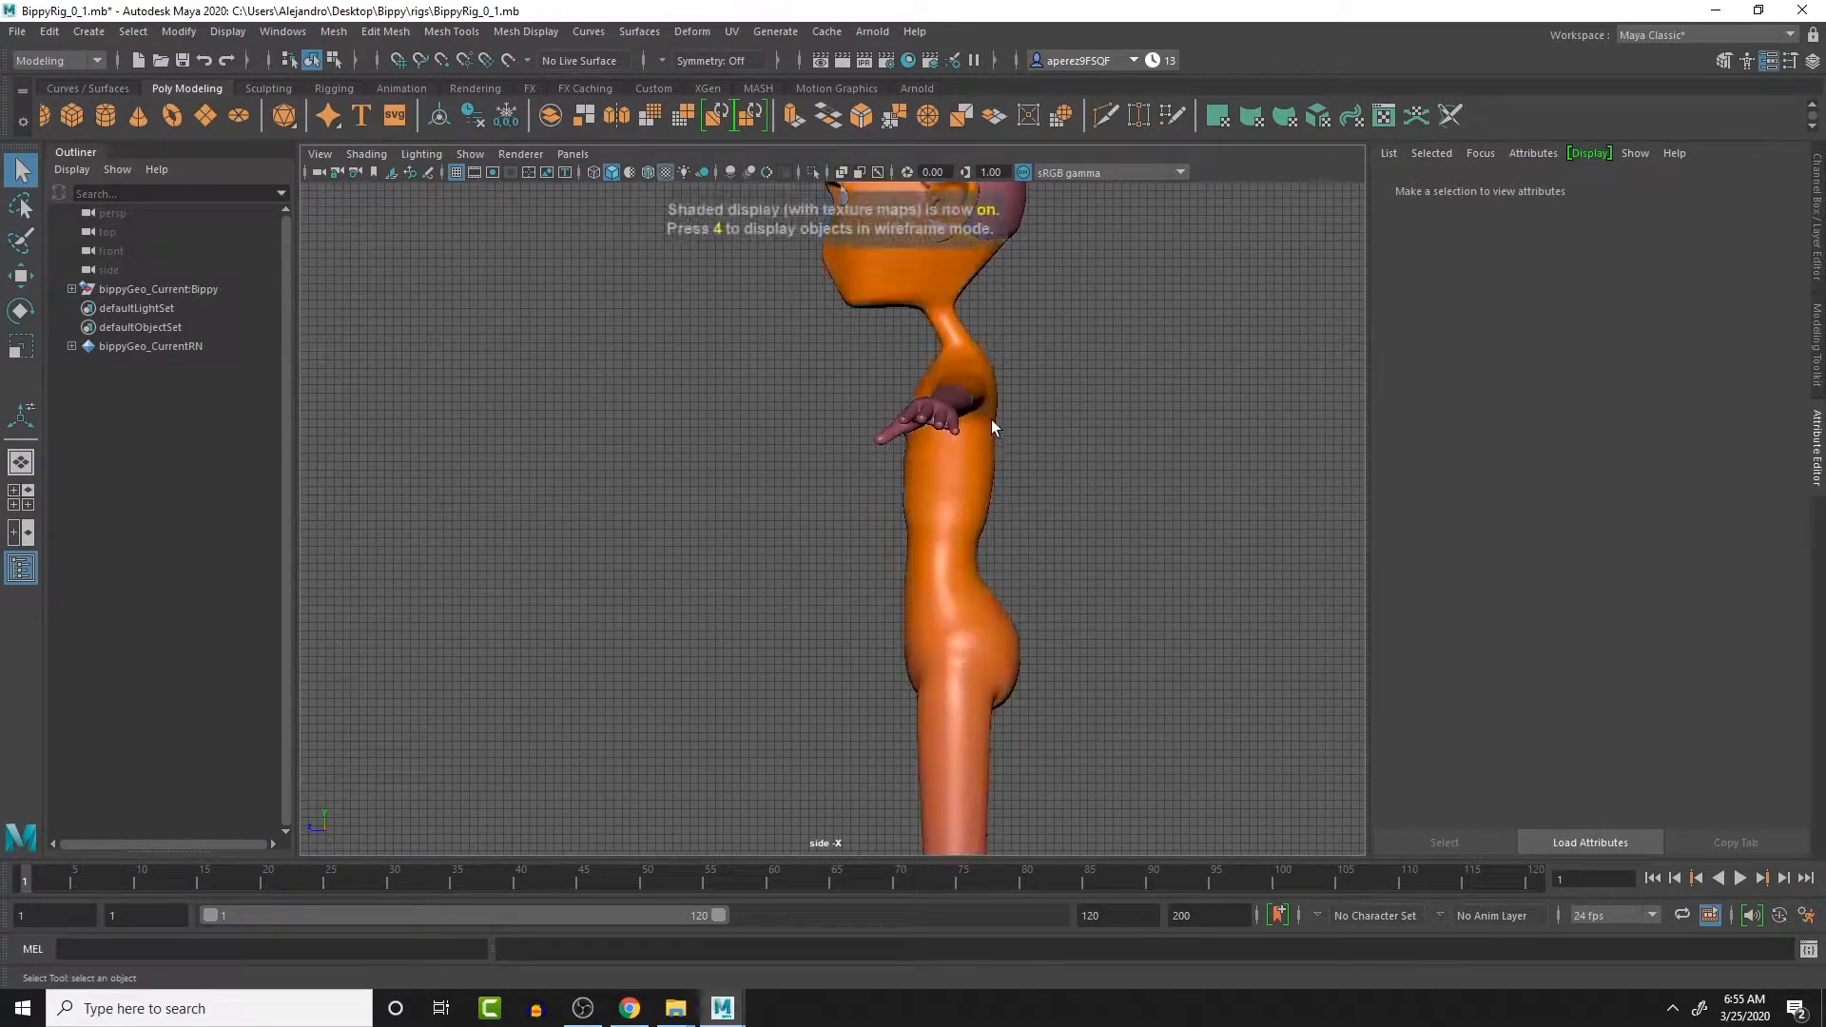
key("4")
middle_click_drag(1008, 426, 939, 540, "alt")
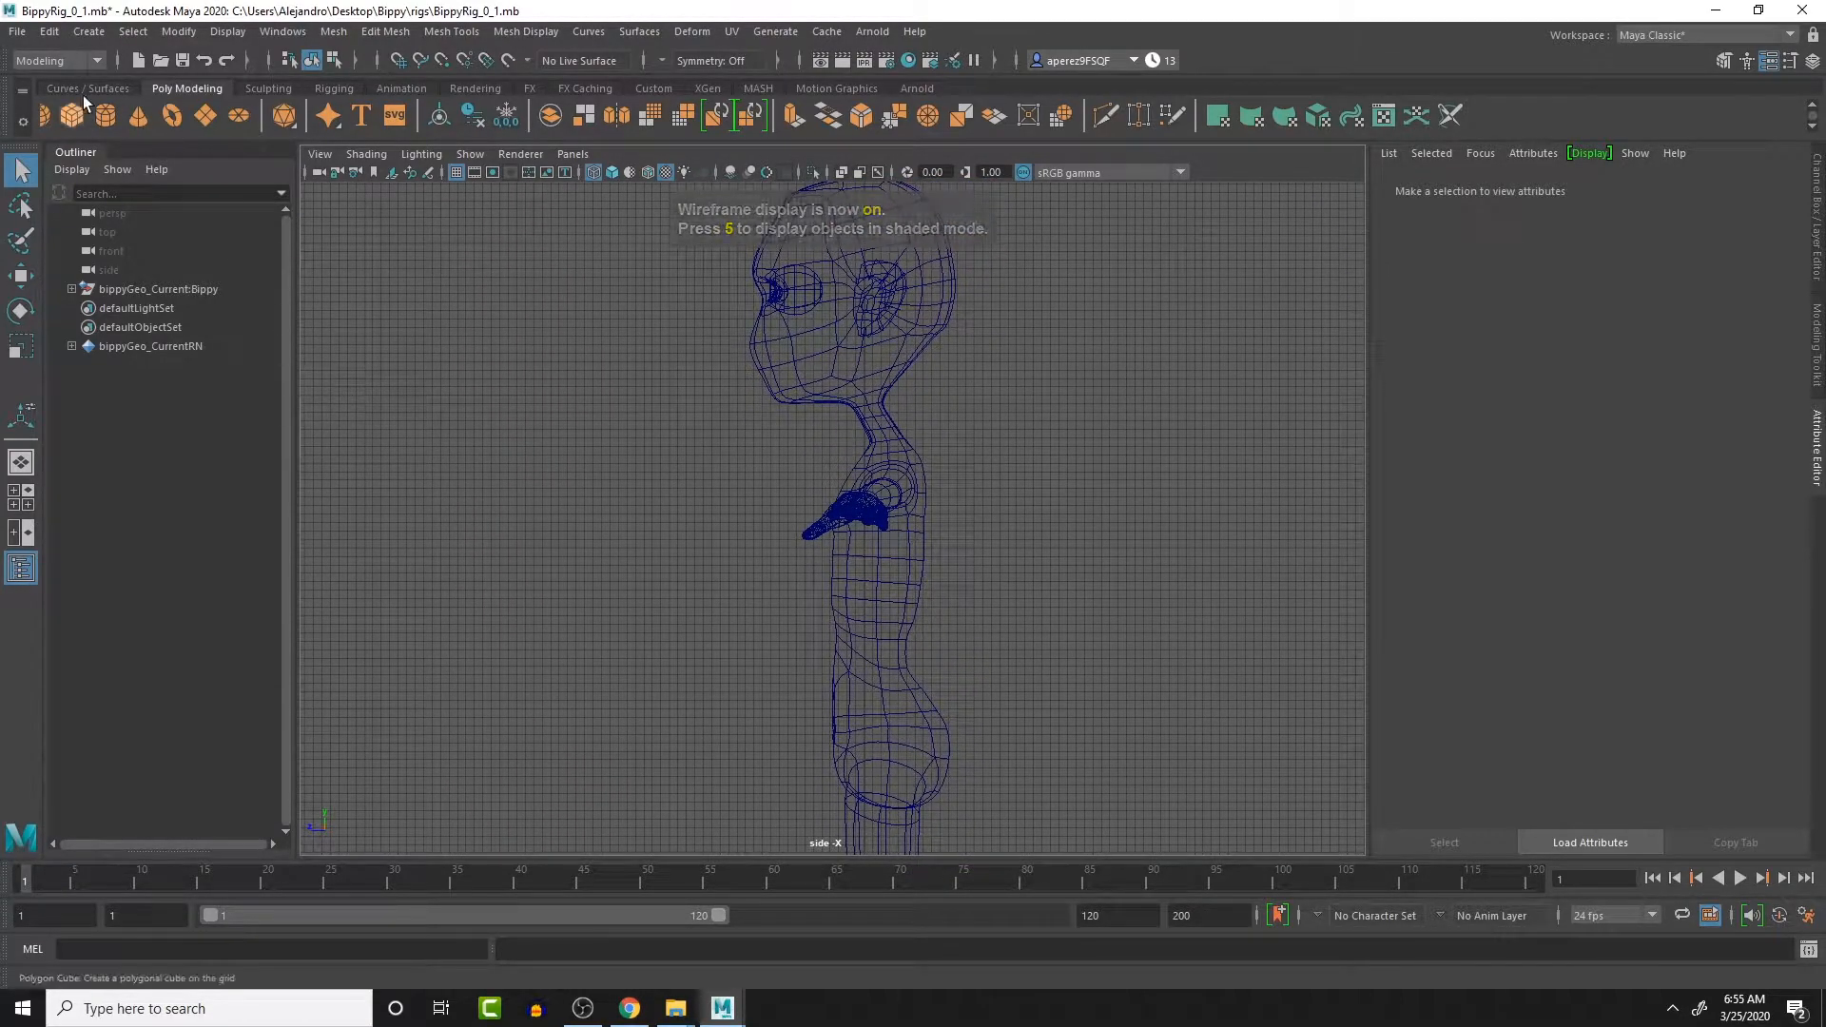
- Start a joint chain in the pelvis at about Y 83.4, Z -2.8 and place five more joints up the spine to the neck base
left_click(409, 90)
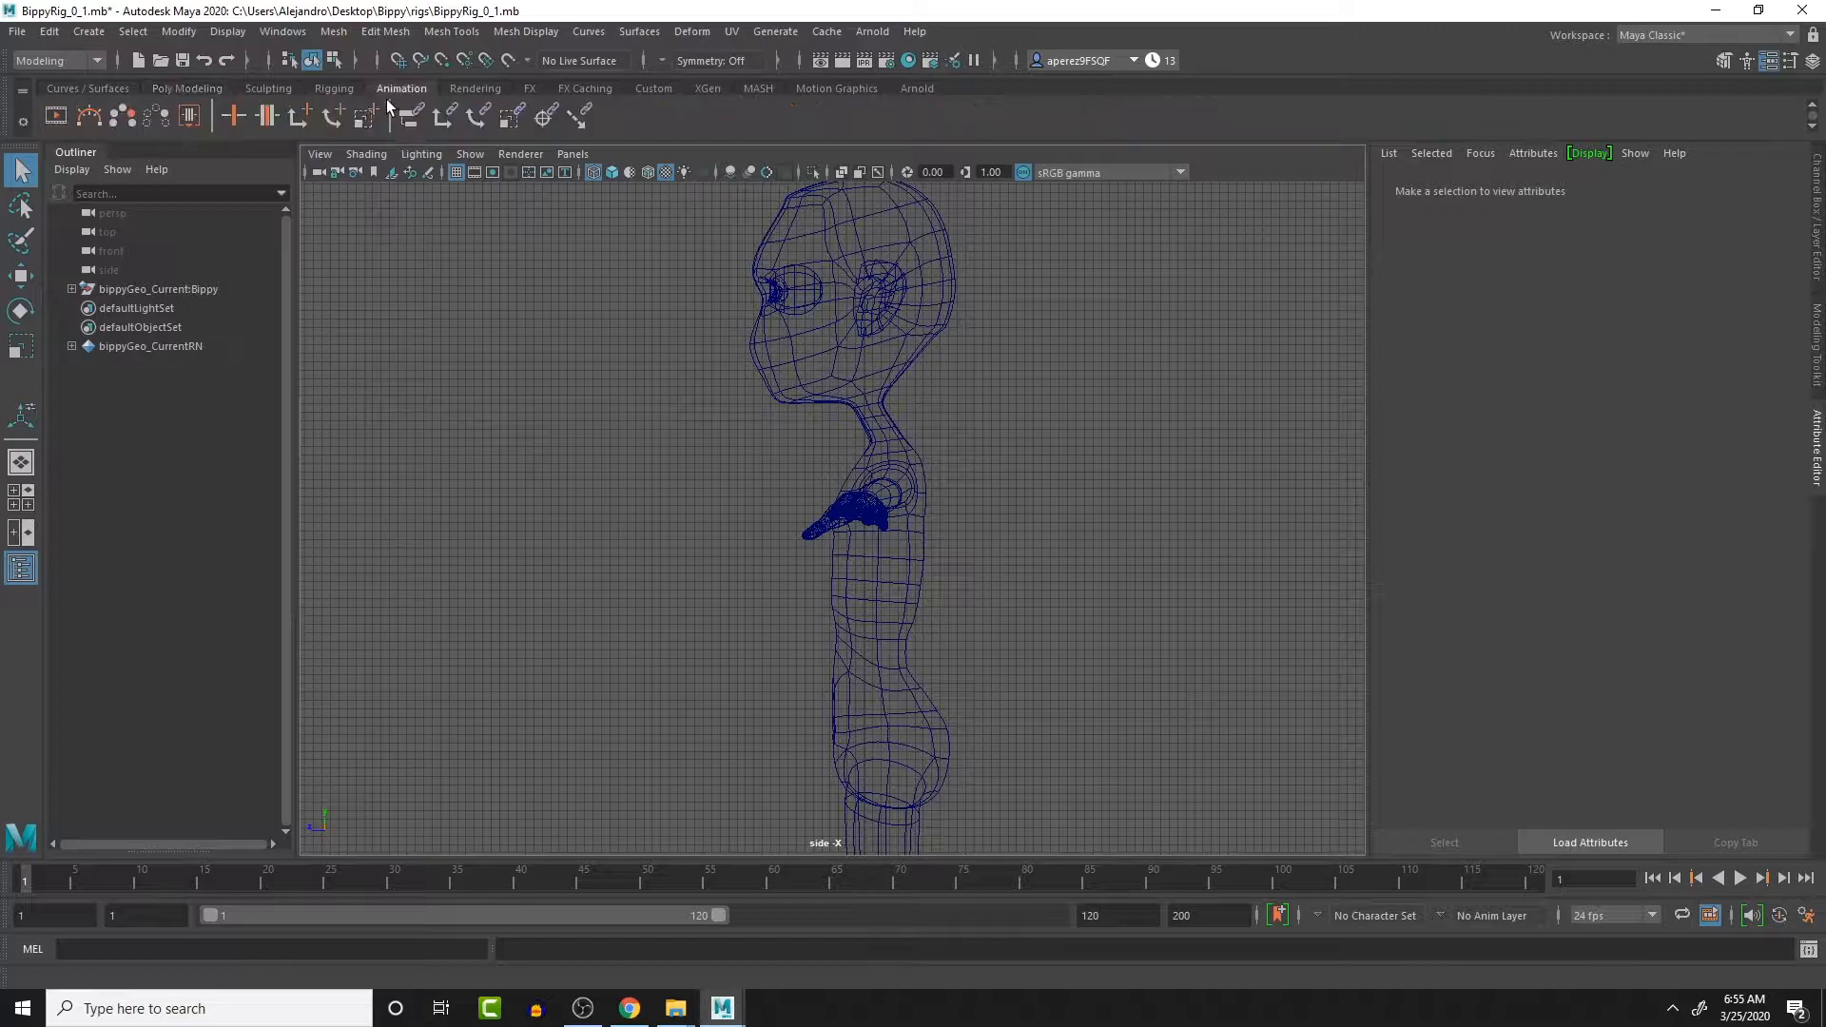
left_click(331, 89)
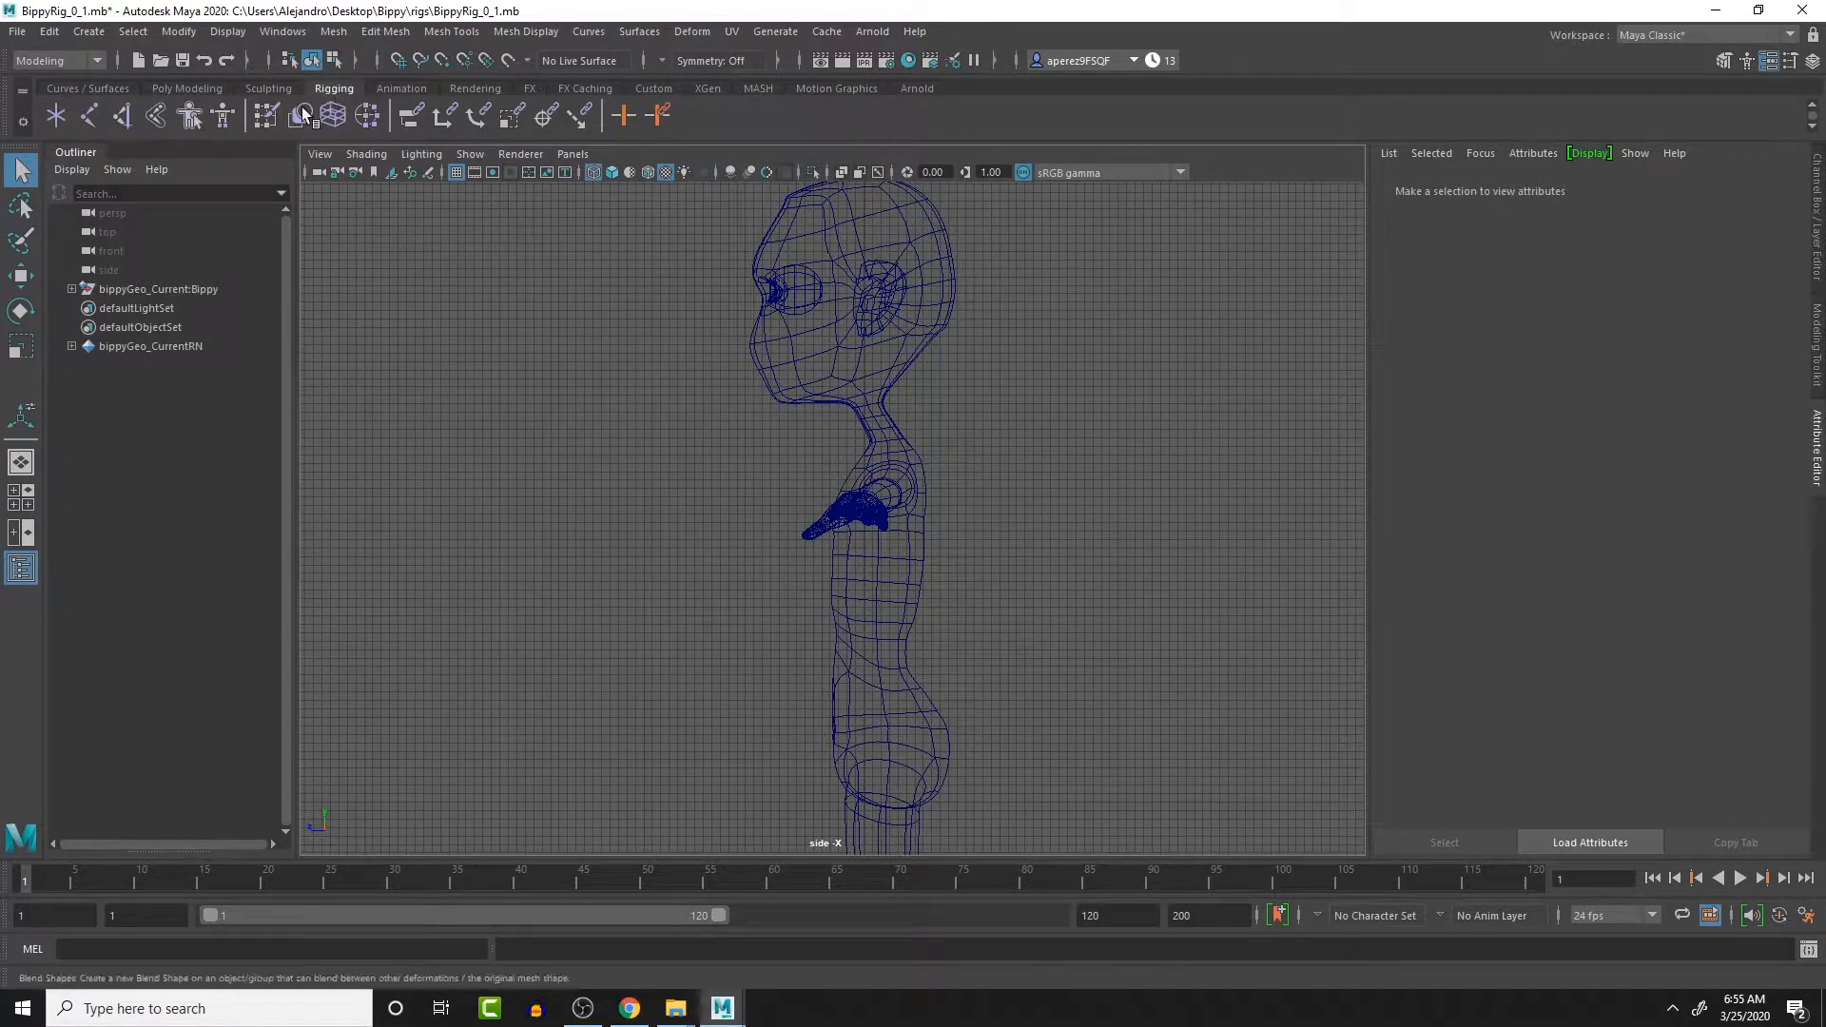
left_click(84, 112)
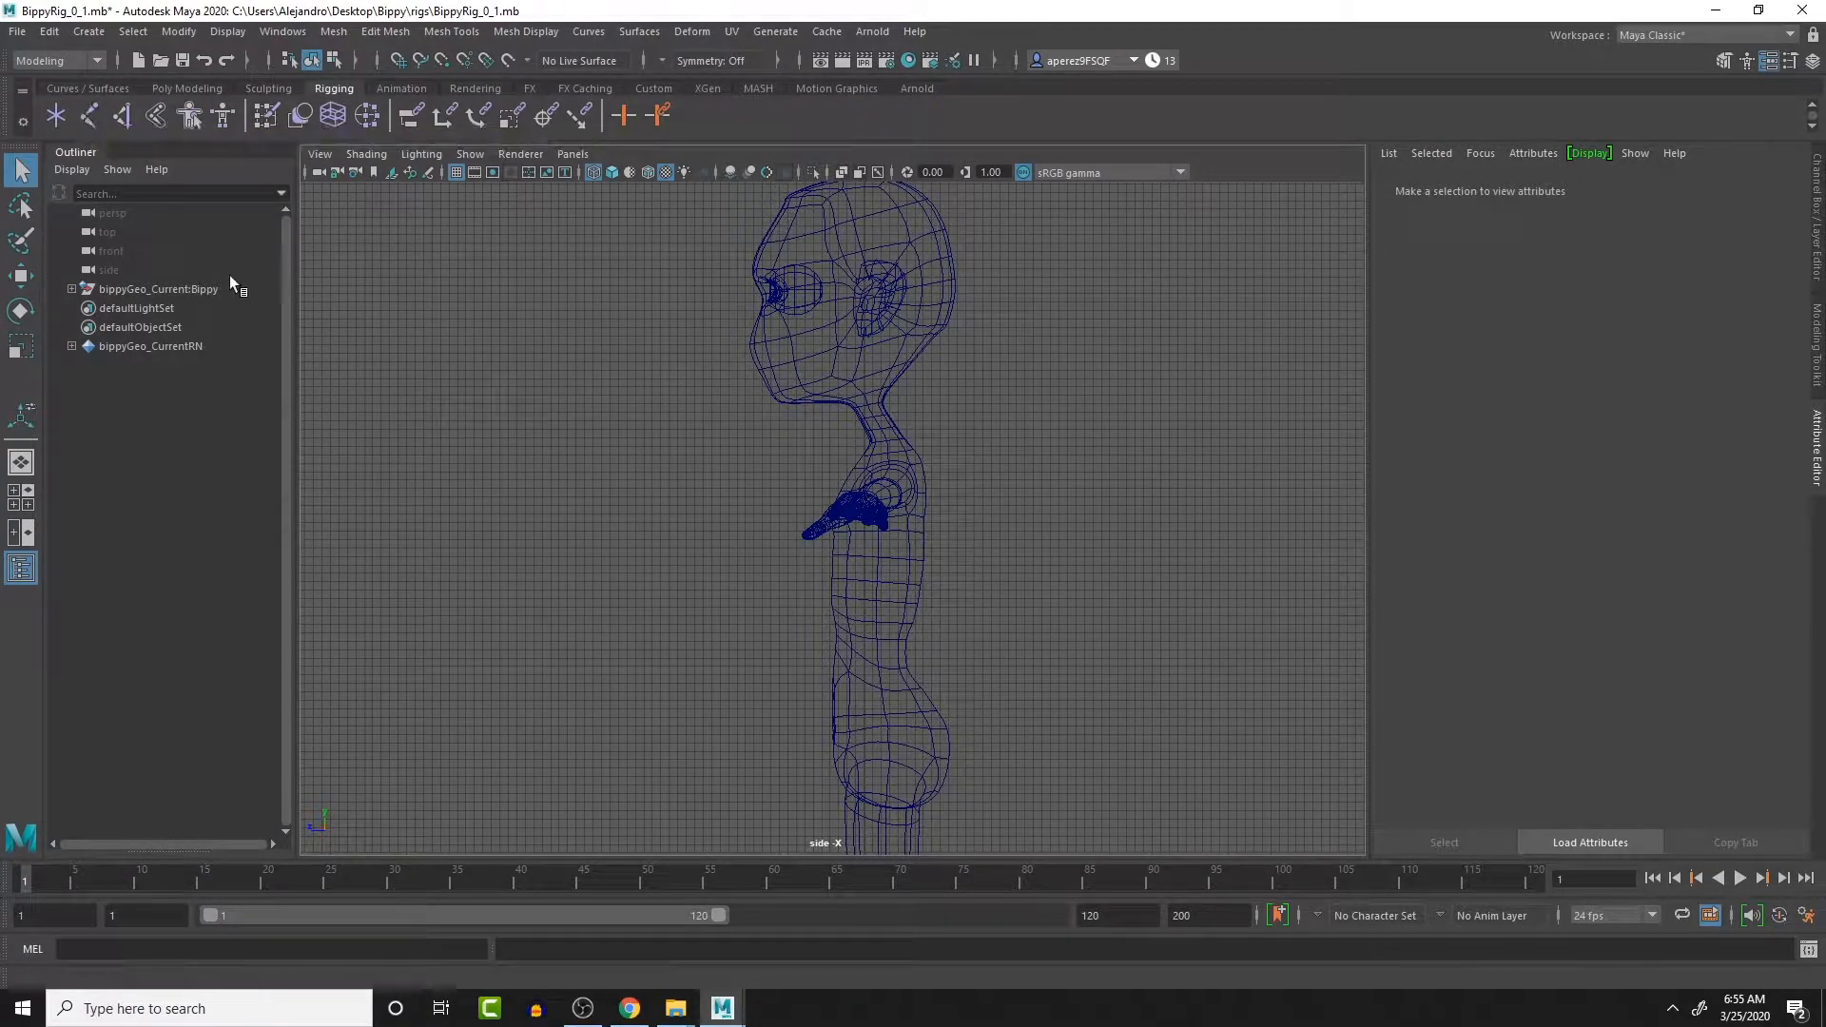
left_click(887, 738)
left_click(874, 682)
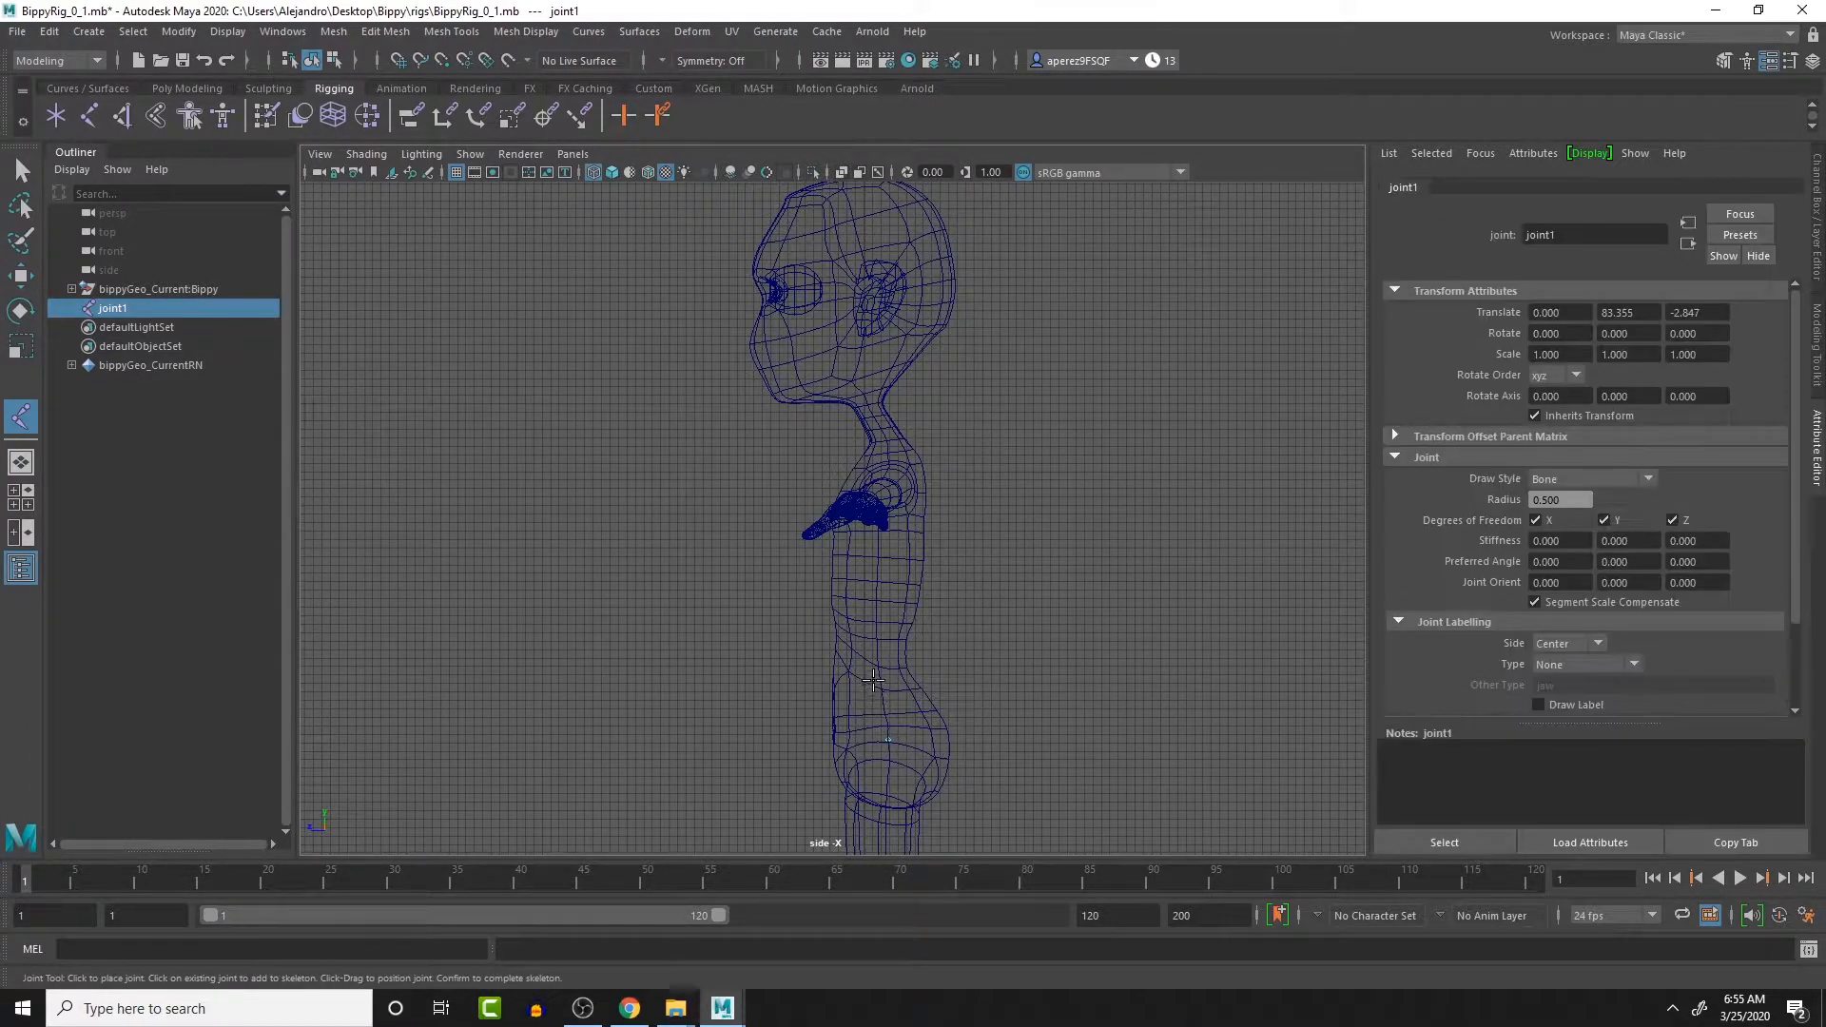
left_click(870, 630)
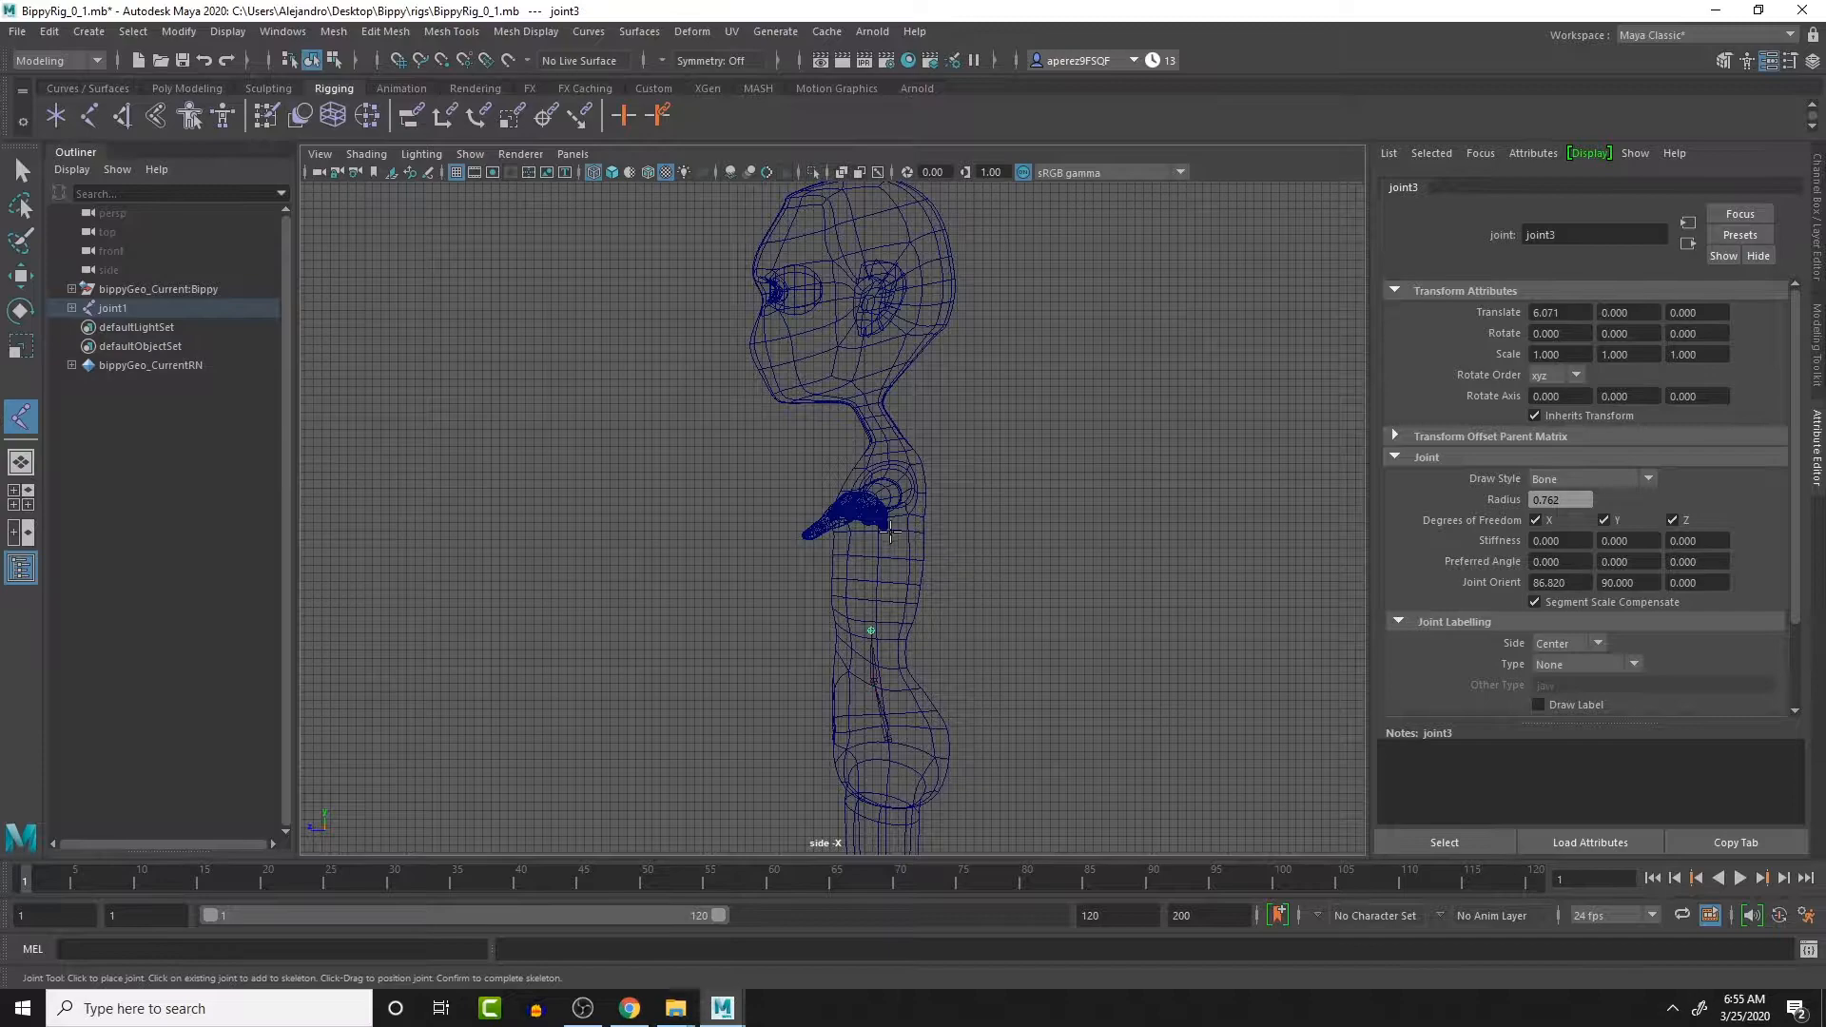
left_click(874, 551)
left_click(880, 470)
left_click(890, 442)
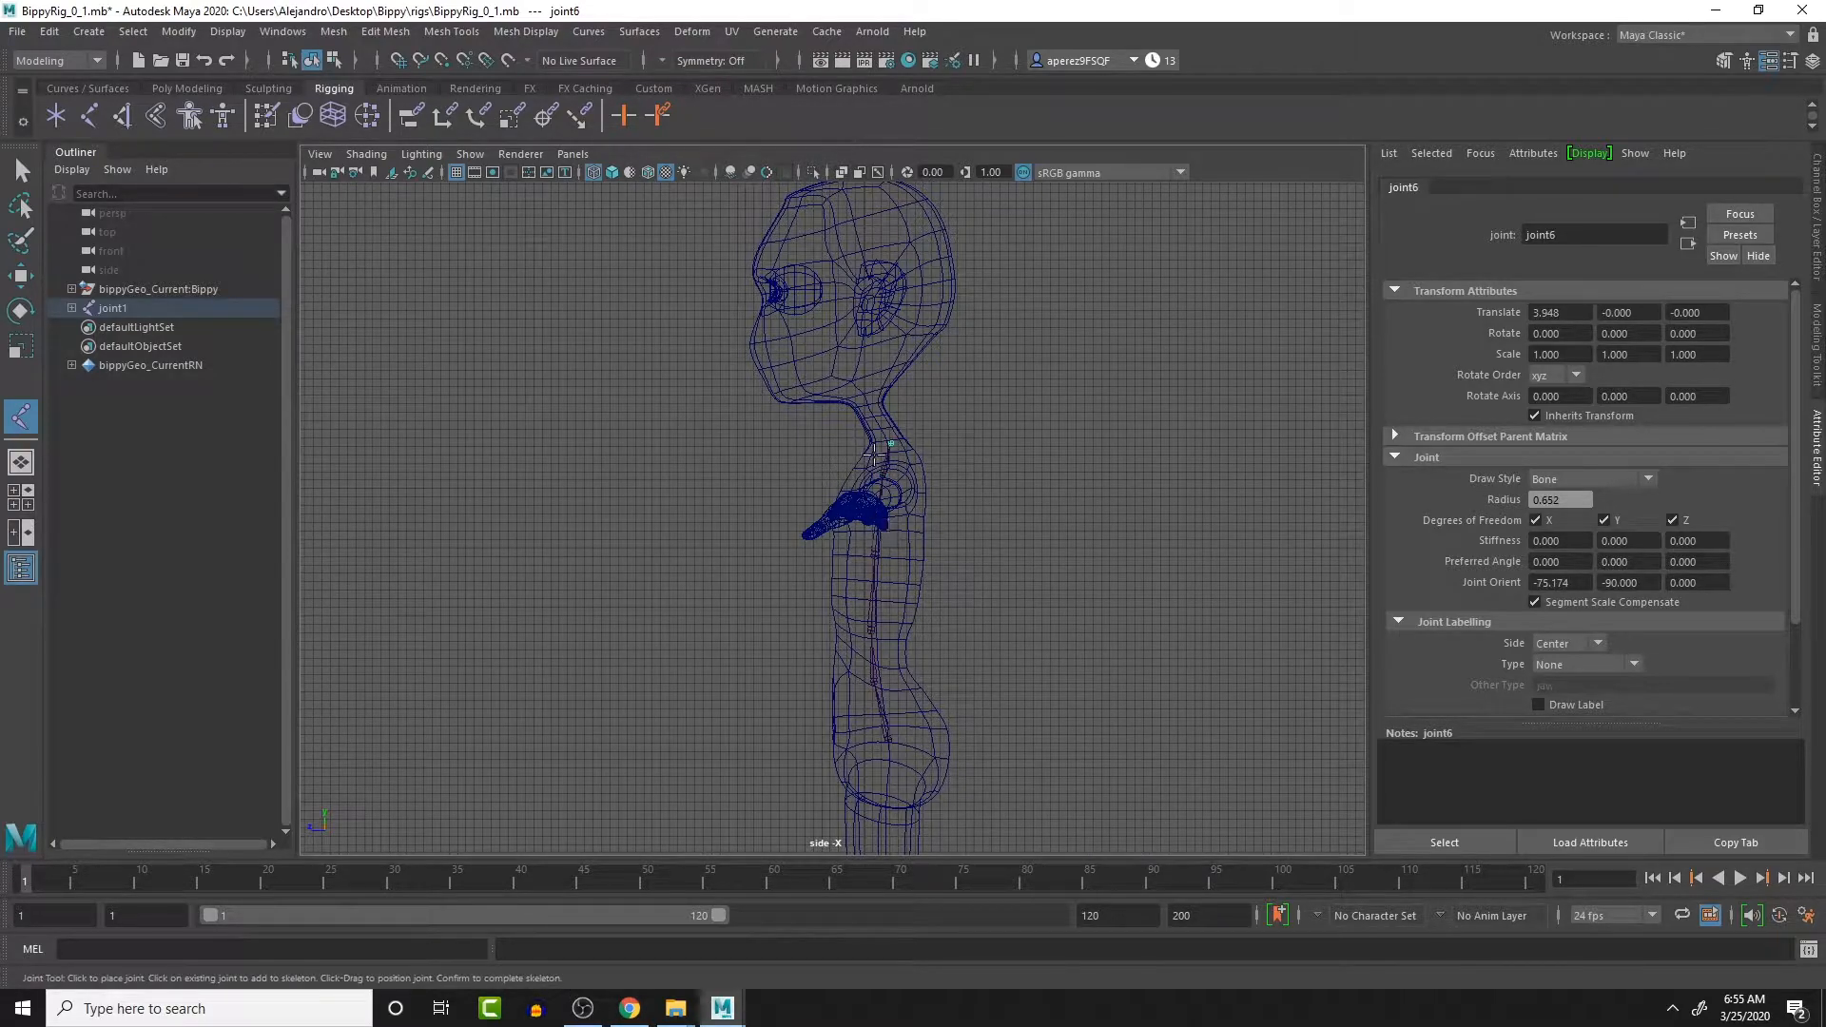
- Extend the chain through the mid-neck and skull base, up to the ear and forward to the front of the eyes, and complete it
left_click(876, 420)
left_click(870, 387)
middle_click_drag(863, 283, 862, 315, "alt")
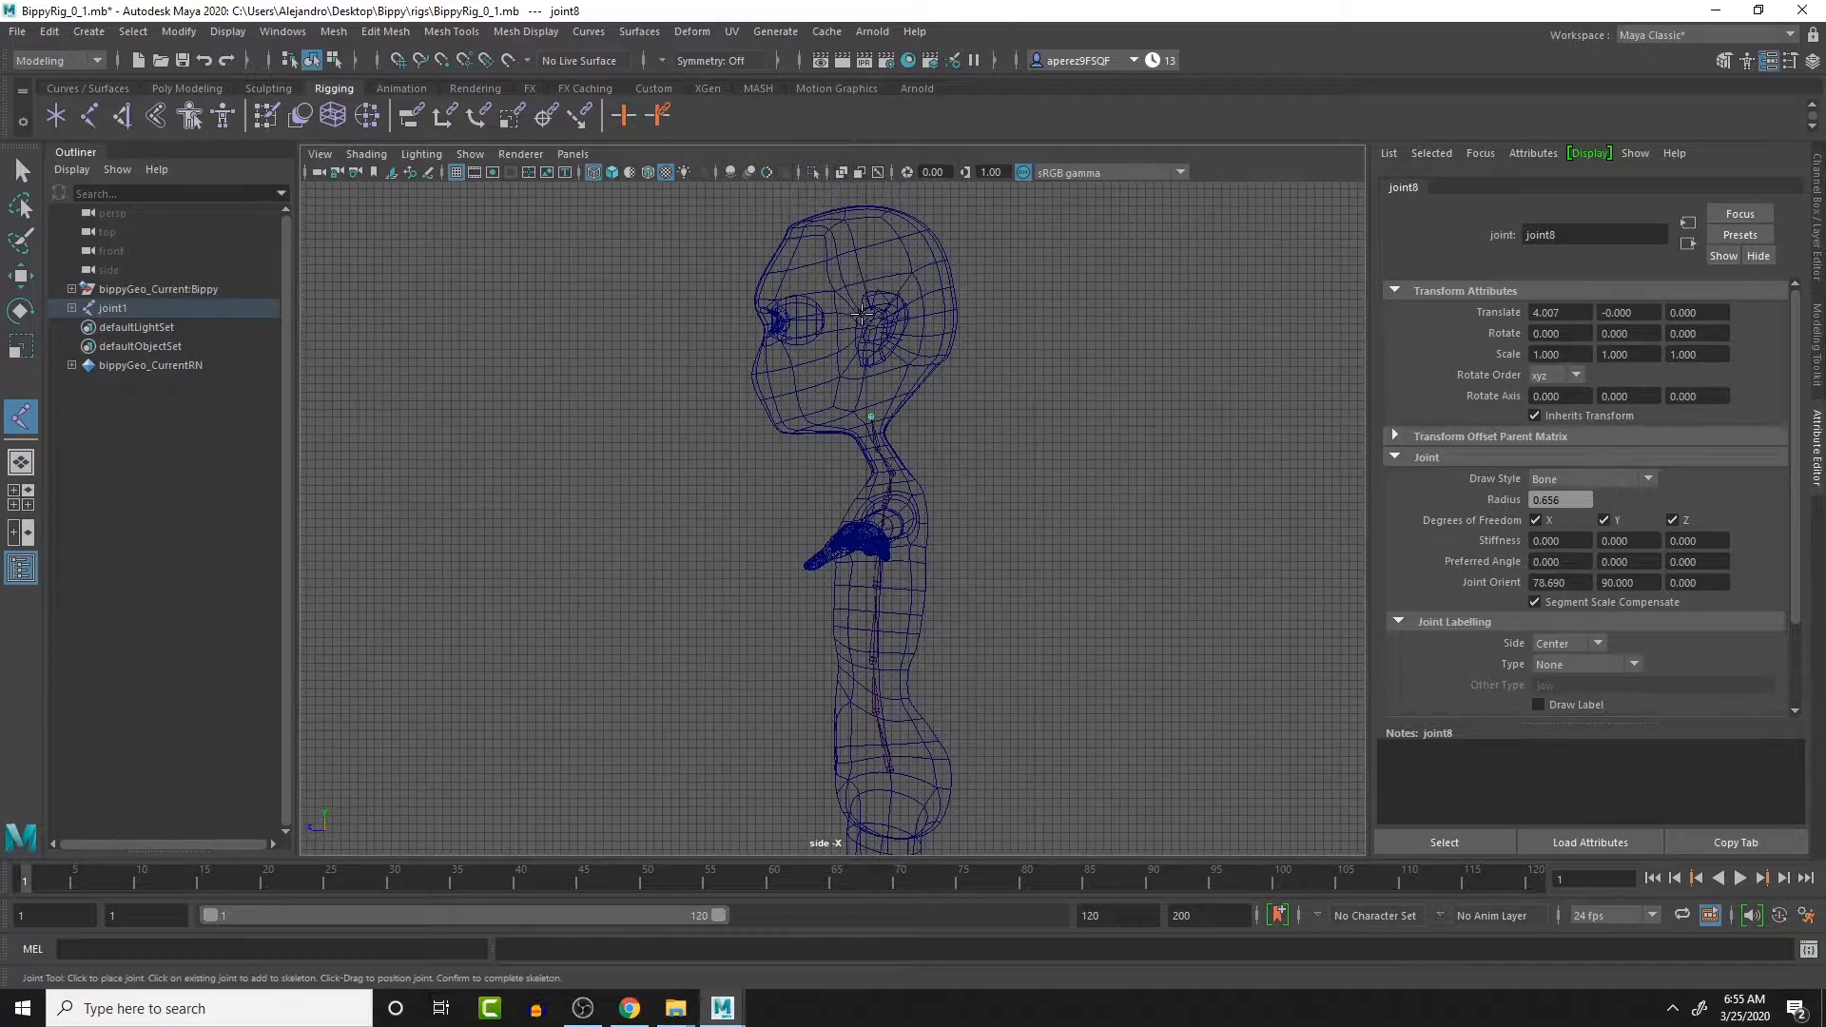
left_click_drag(876, 295, 761, 326)
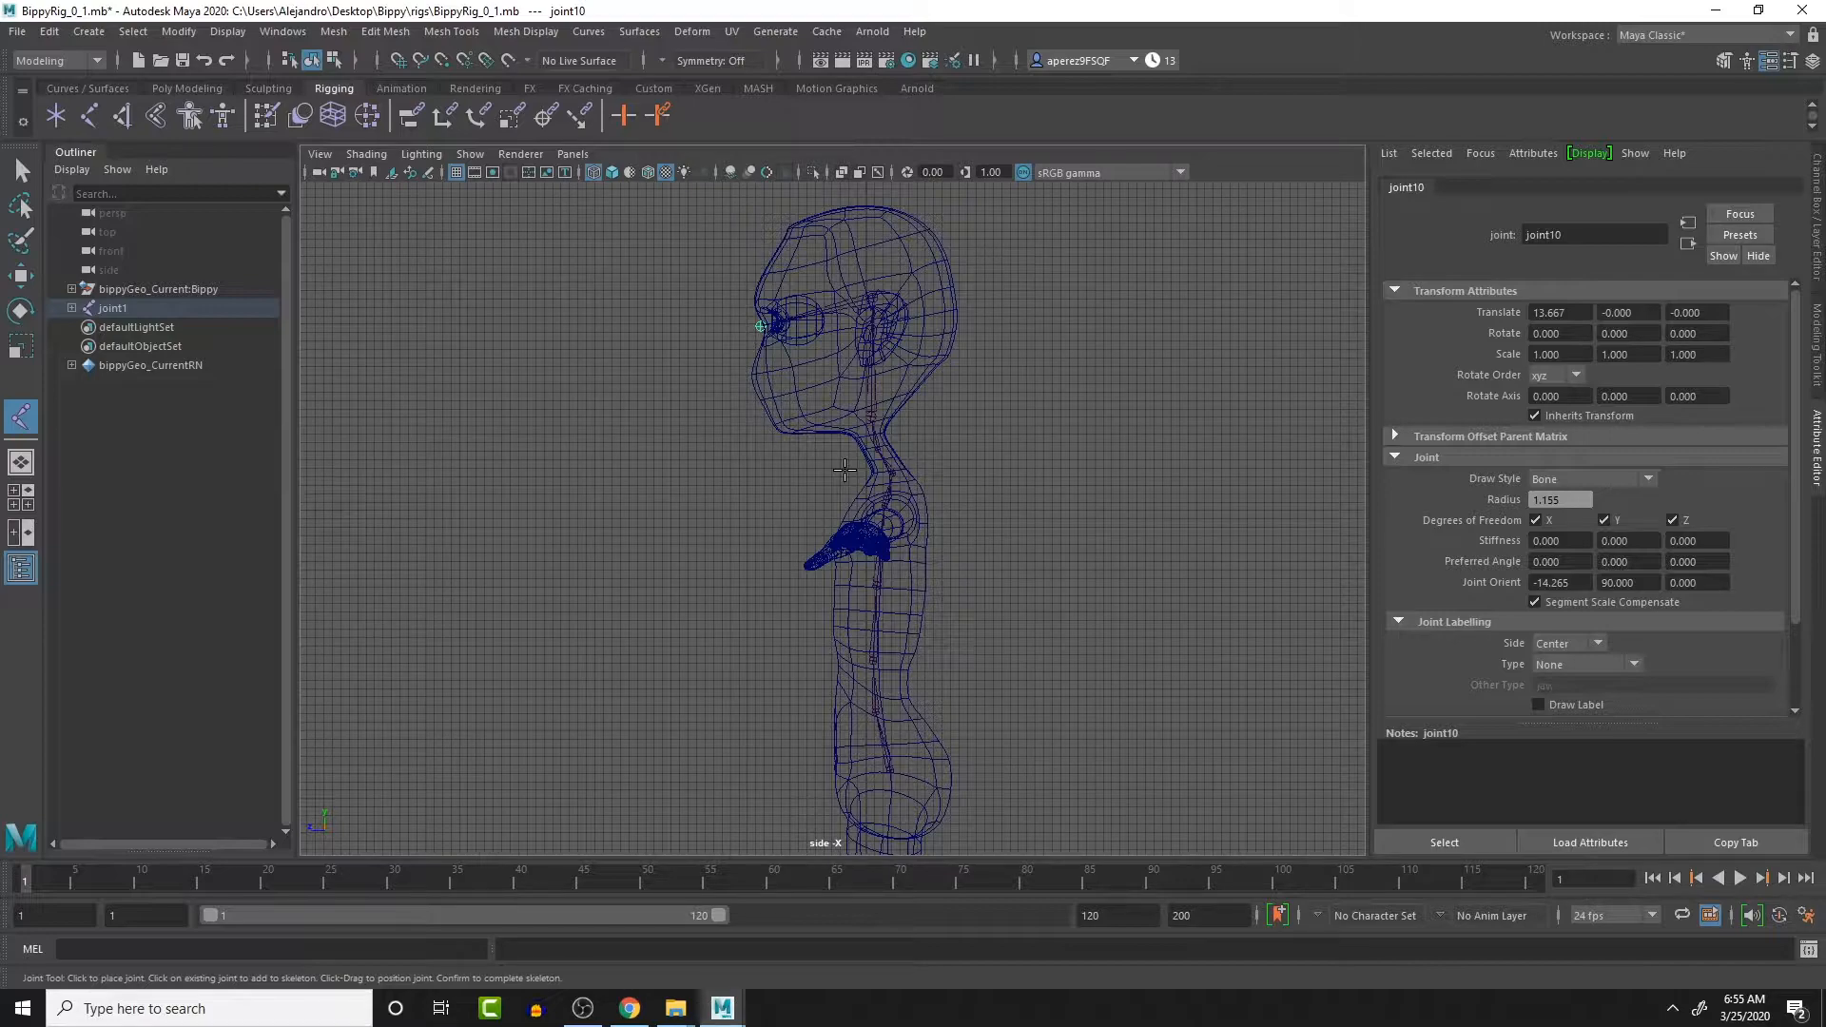
key("q")
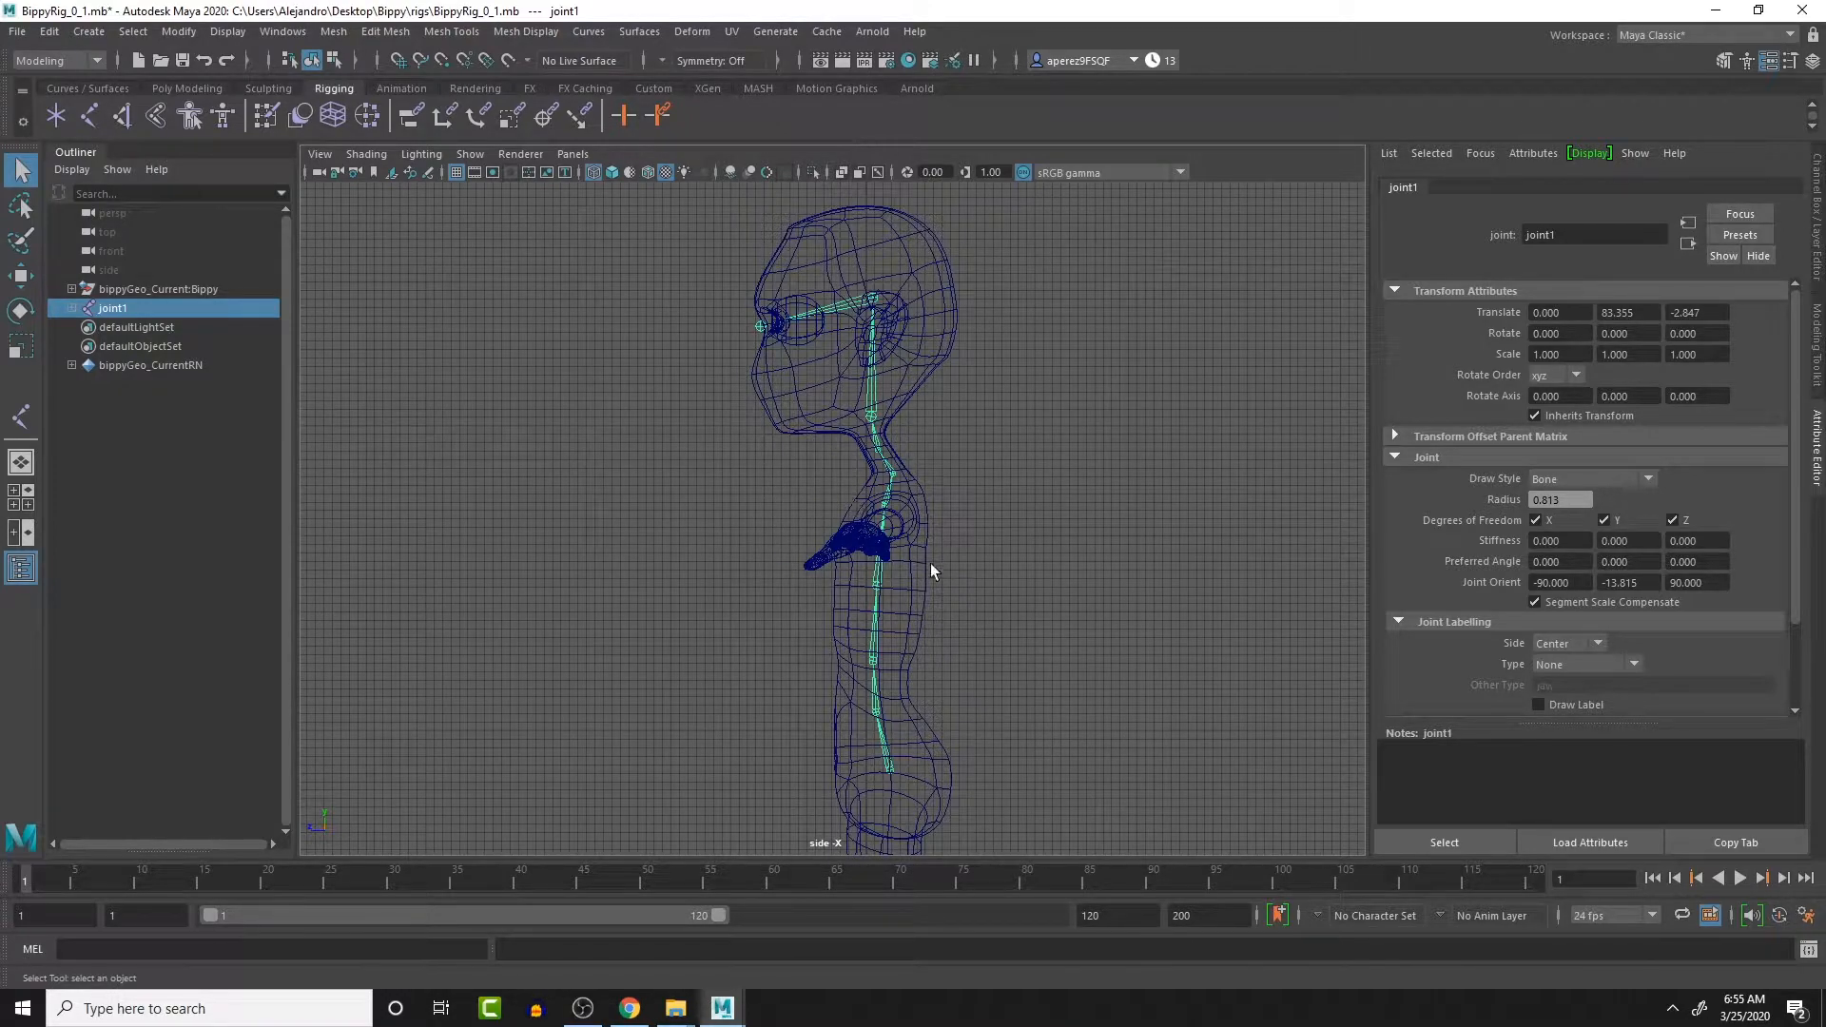
- Switch the perspective view to wireframe and check the spine and head joint chain inside the body
key("space")
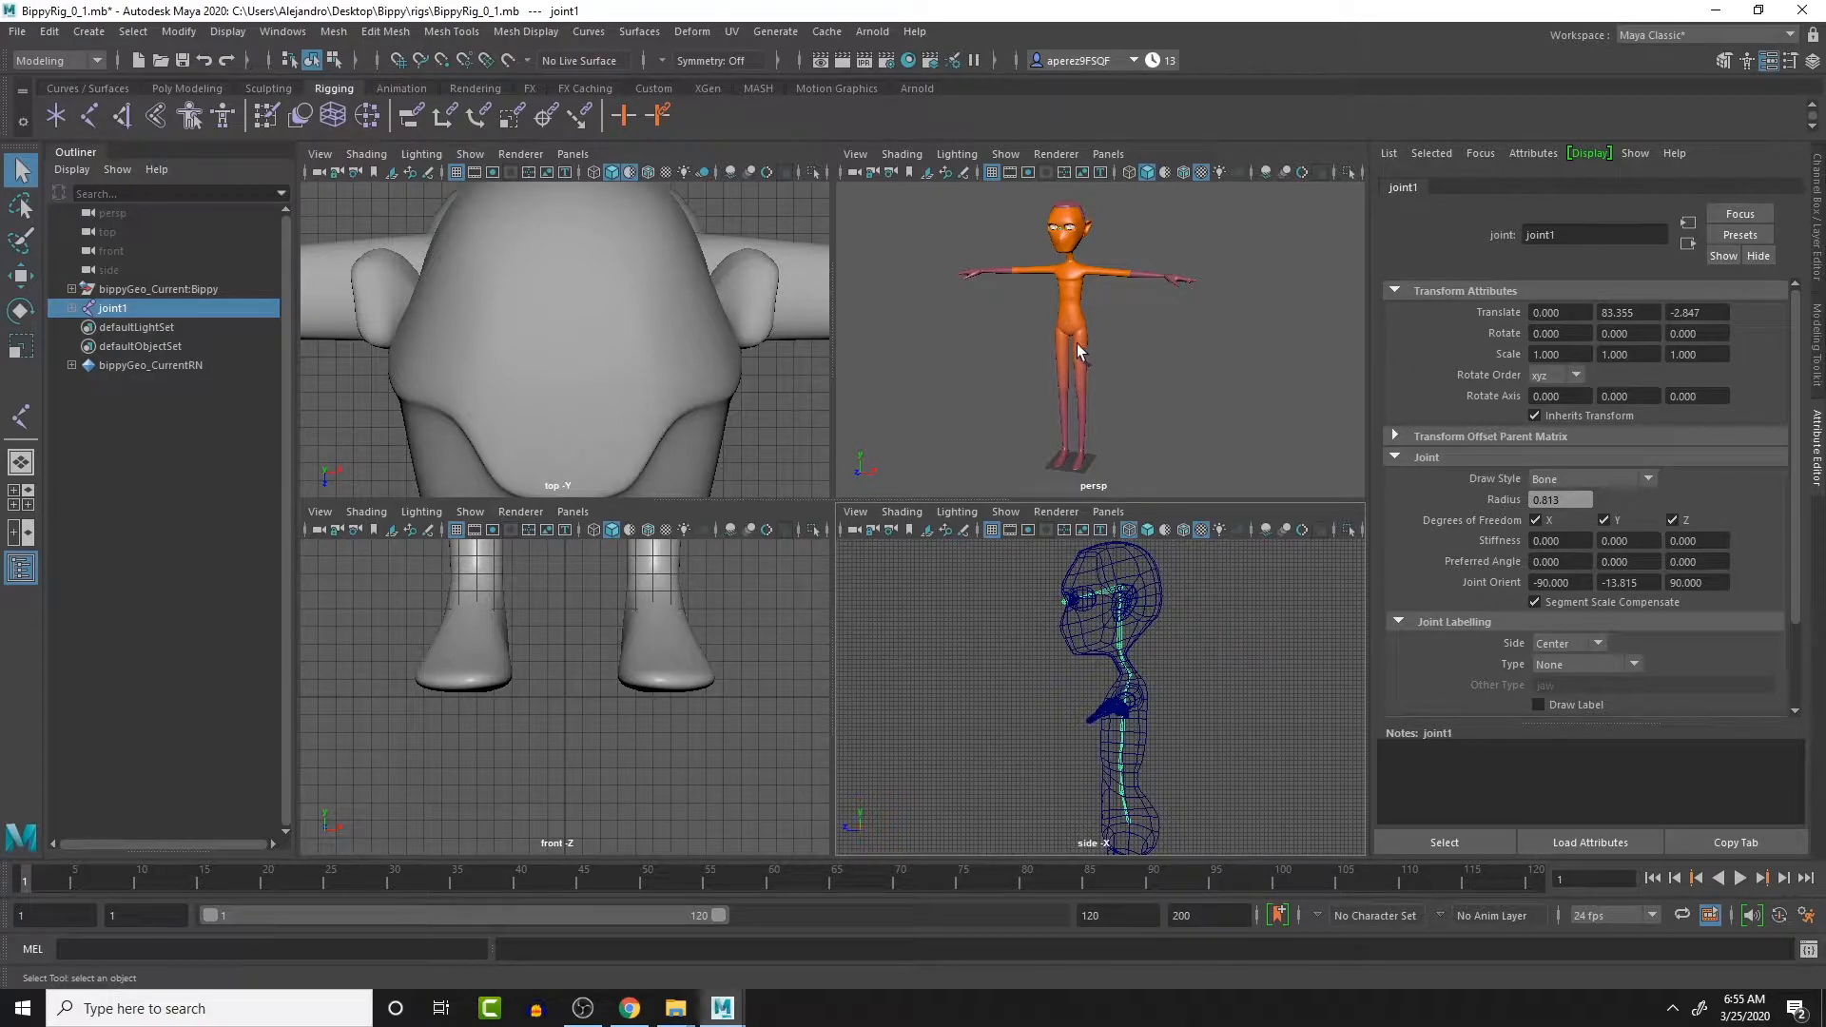
left_click(1145, 332)
key("4")
scroll(1077, 318, "up", 5)
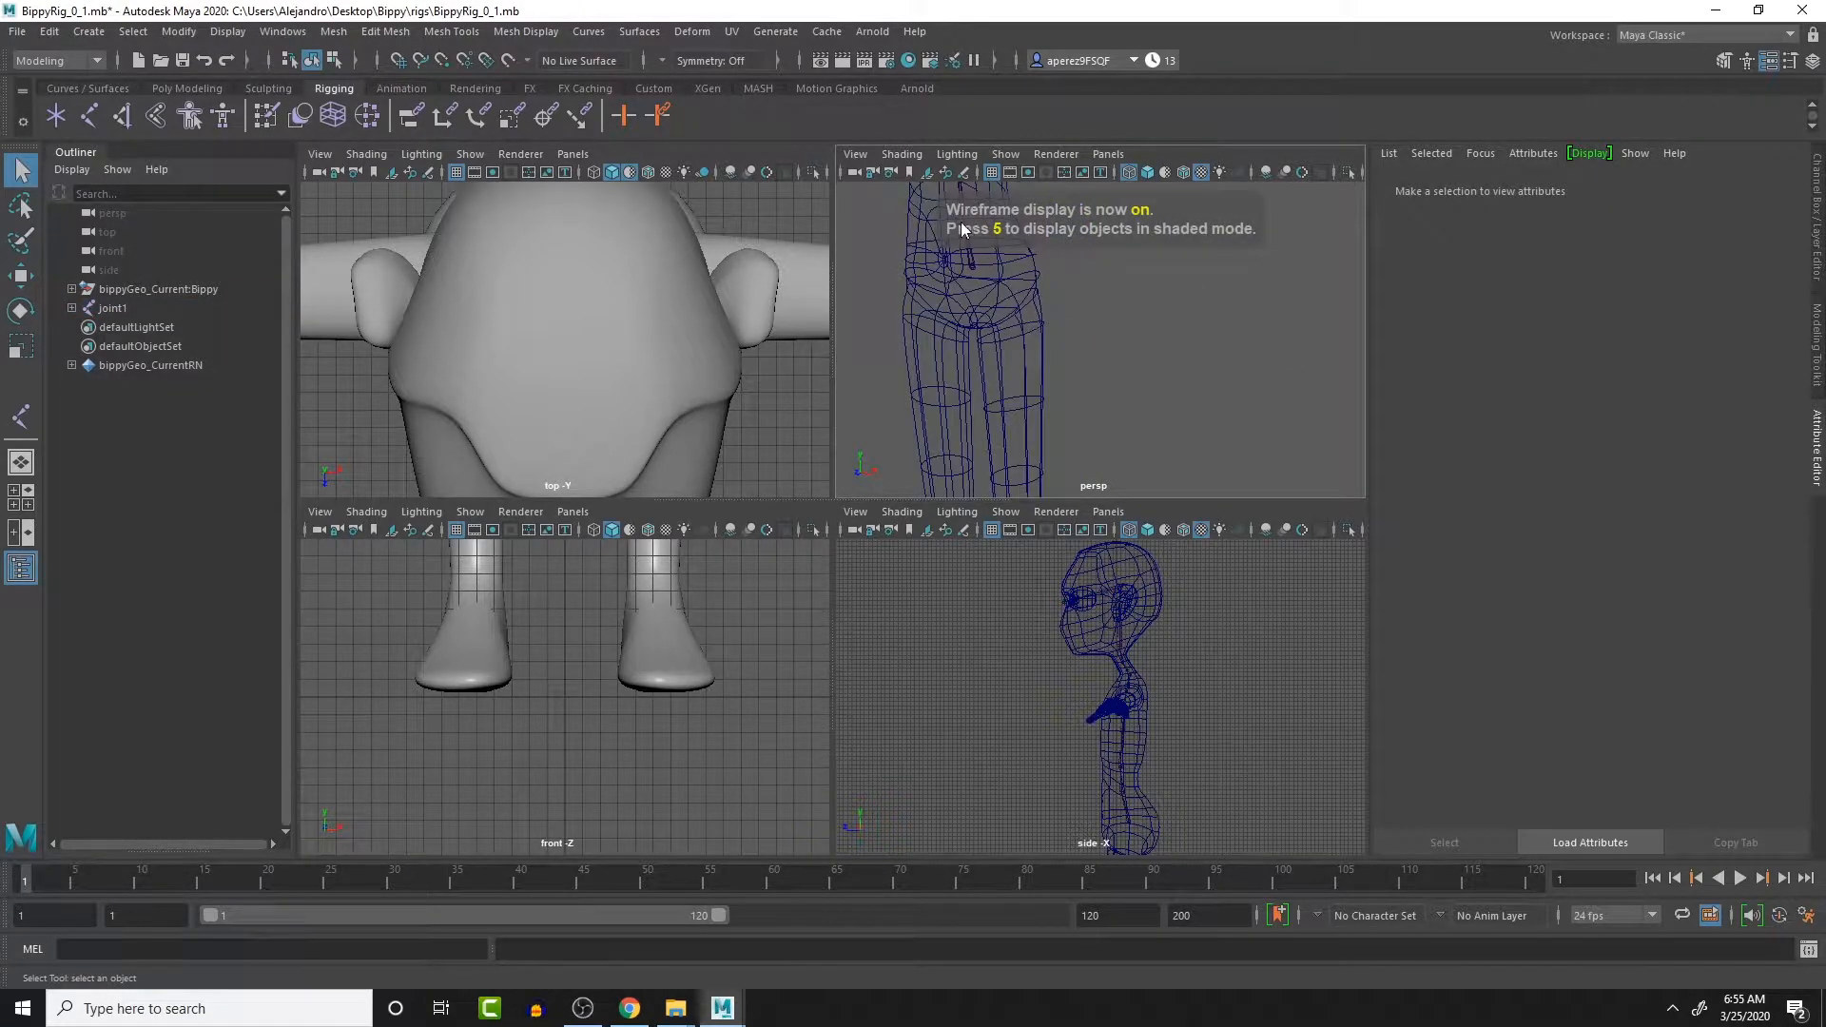
left_click_drag(1023, 287, 1025, 289)
scroll(1161, 424, "down", 6)
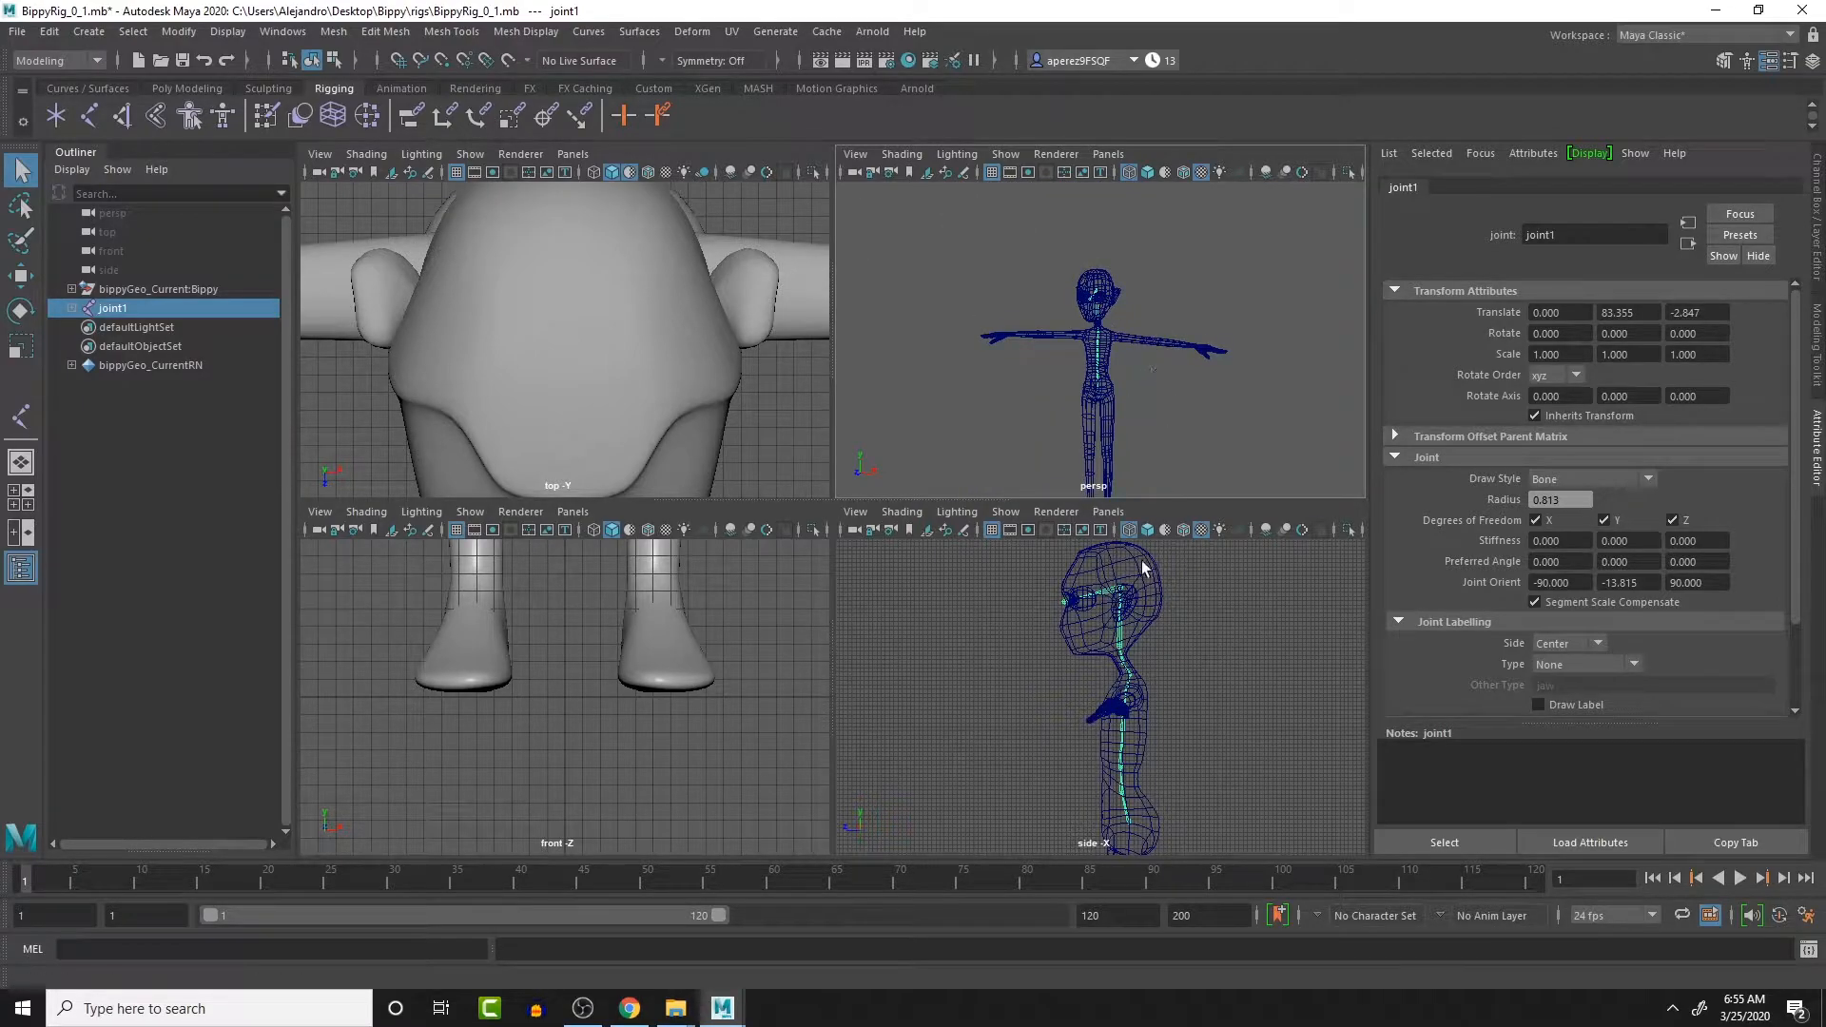
key("space")
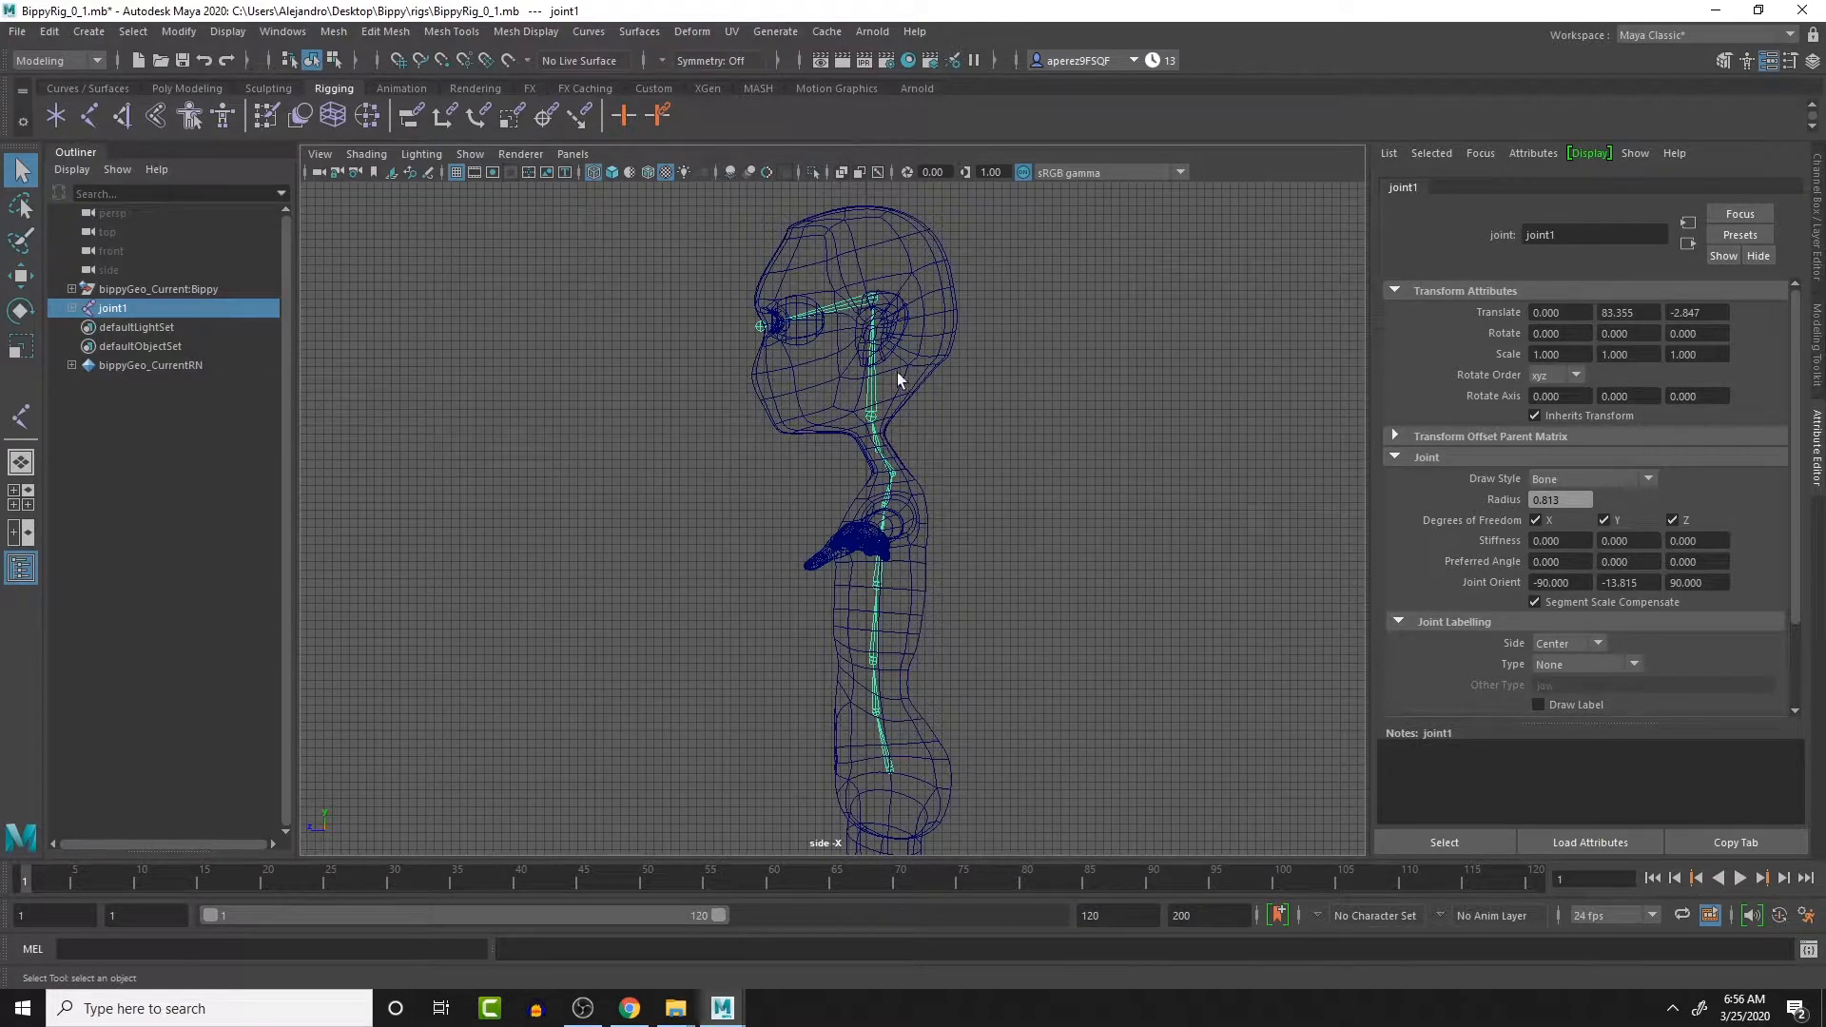
key("space")
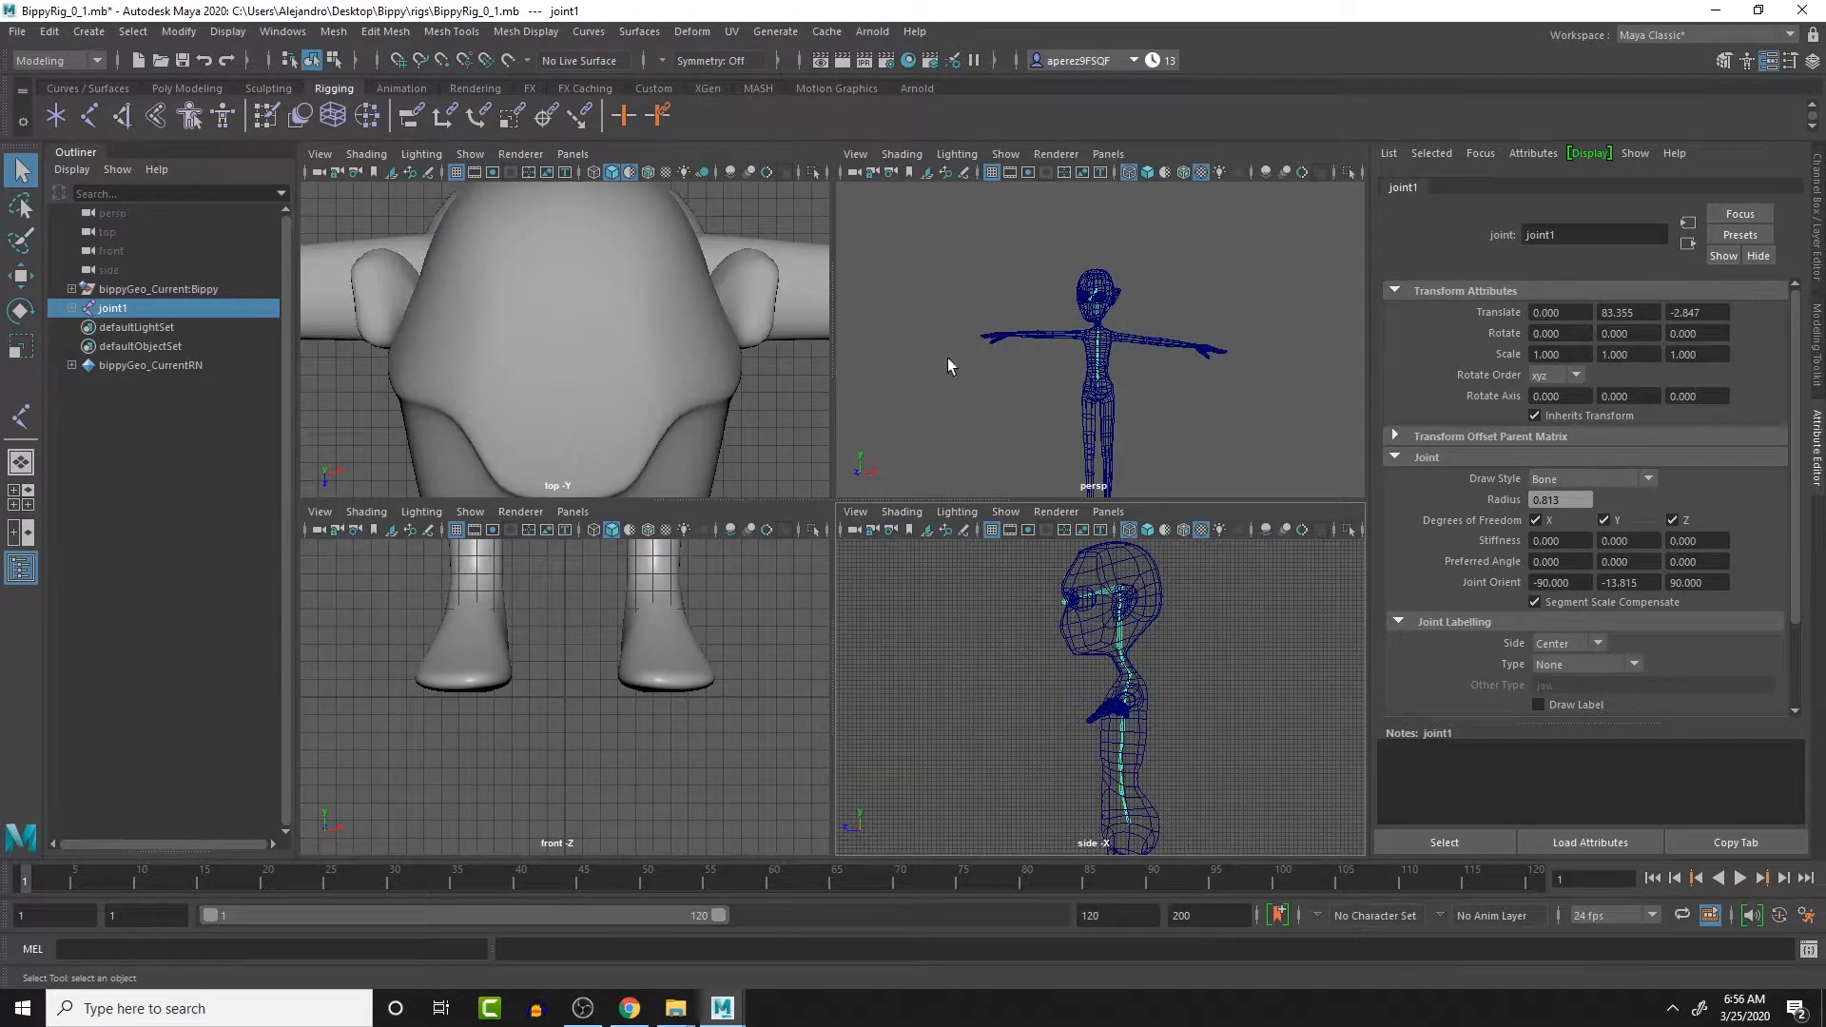
- Show the character's hips and legs in wireframe in the front view
key("space")
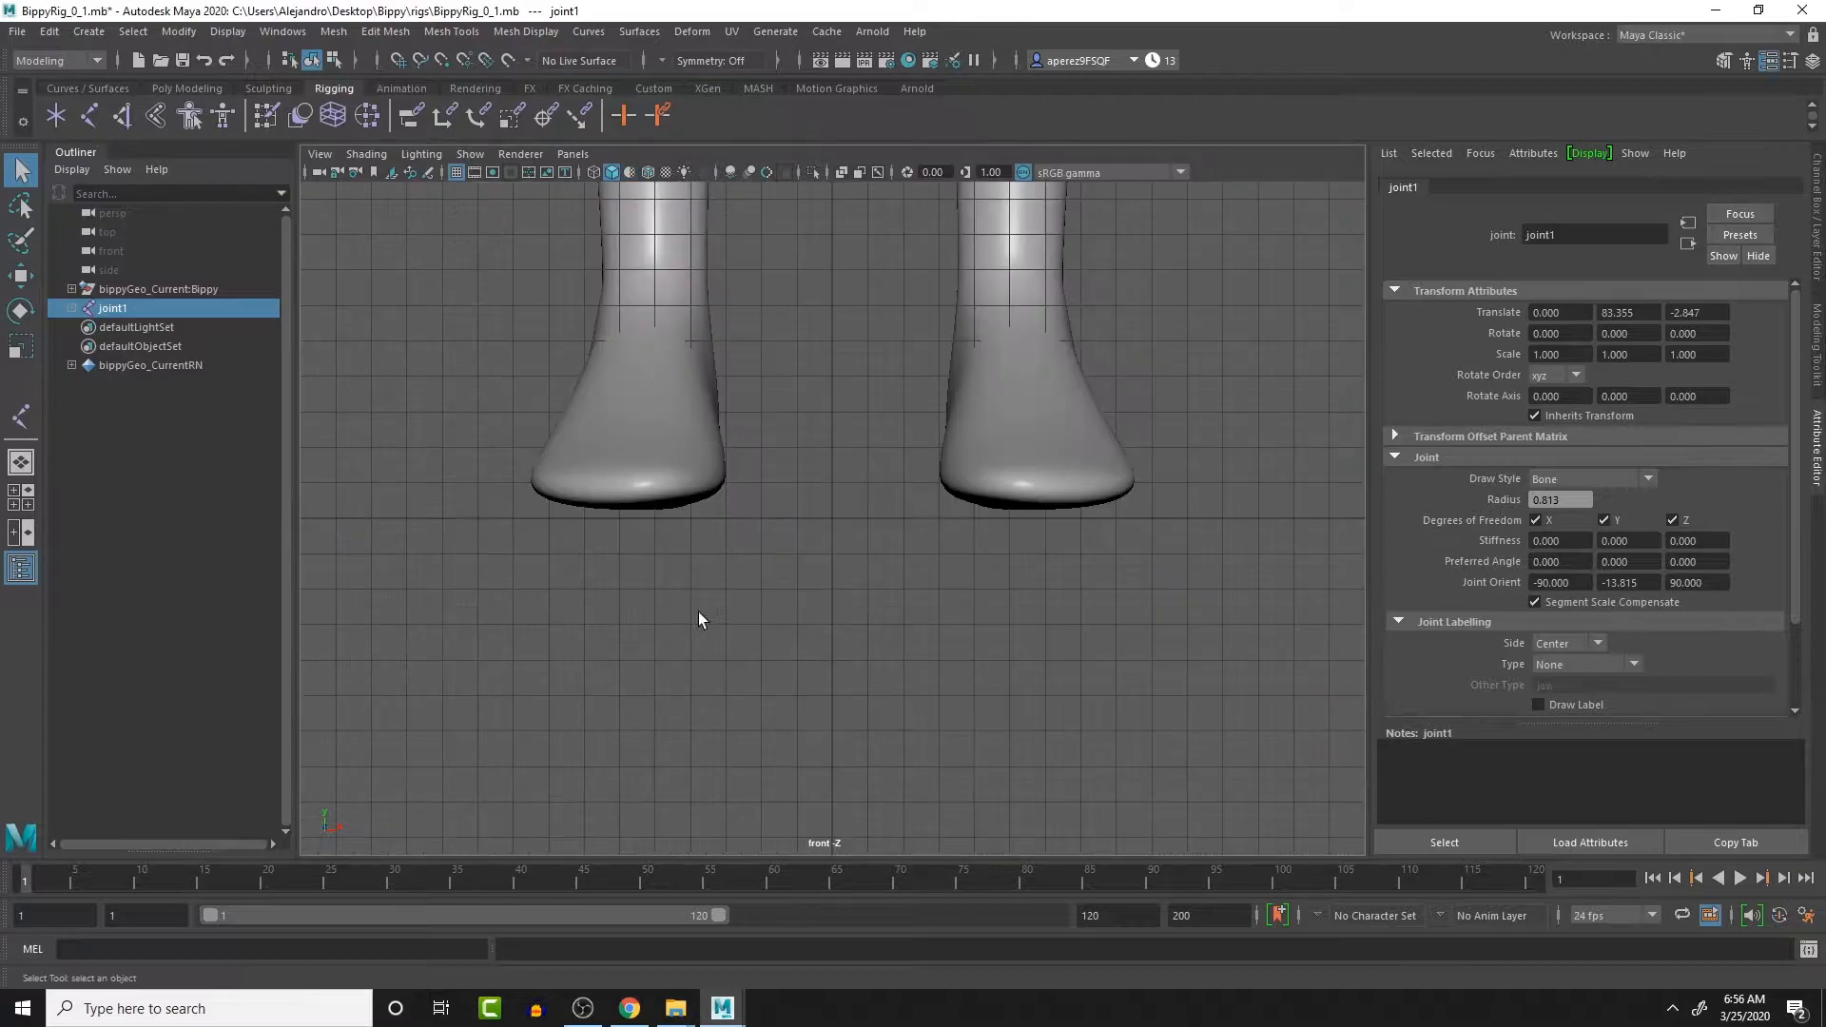
middle_click_drag(694, 615, 632, 1019, "alt")
right_click_drag(758, 399, 770, 567, "alt")
middle_click_drag(841, 394, 767, 700, "alt")
middle_click_drag(806, 346, 785, 449, "alt")
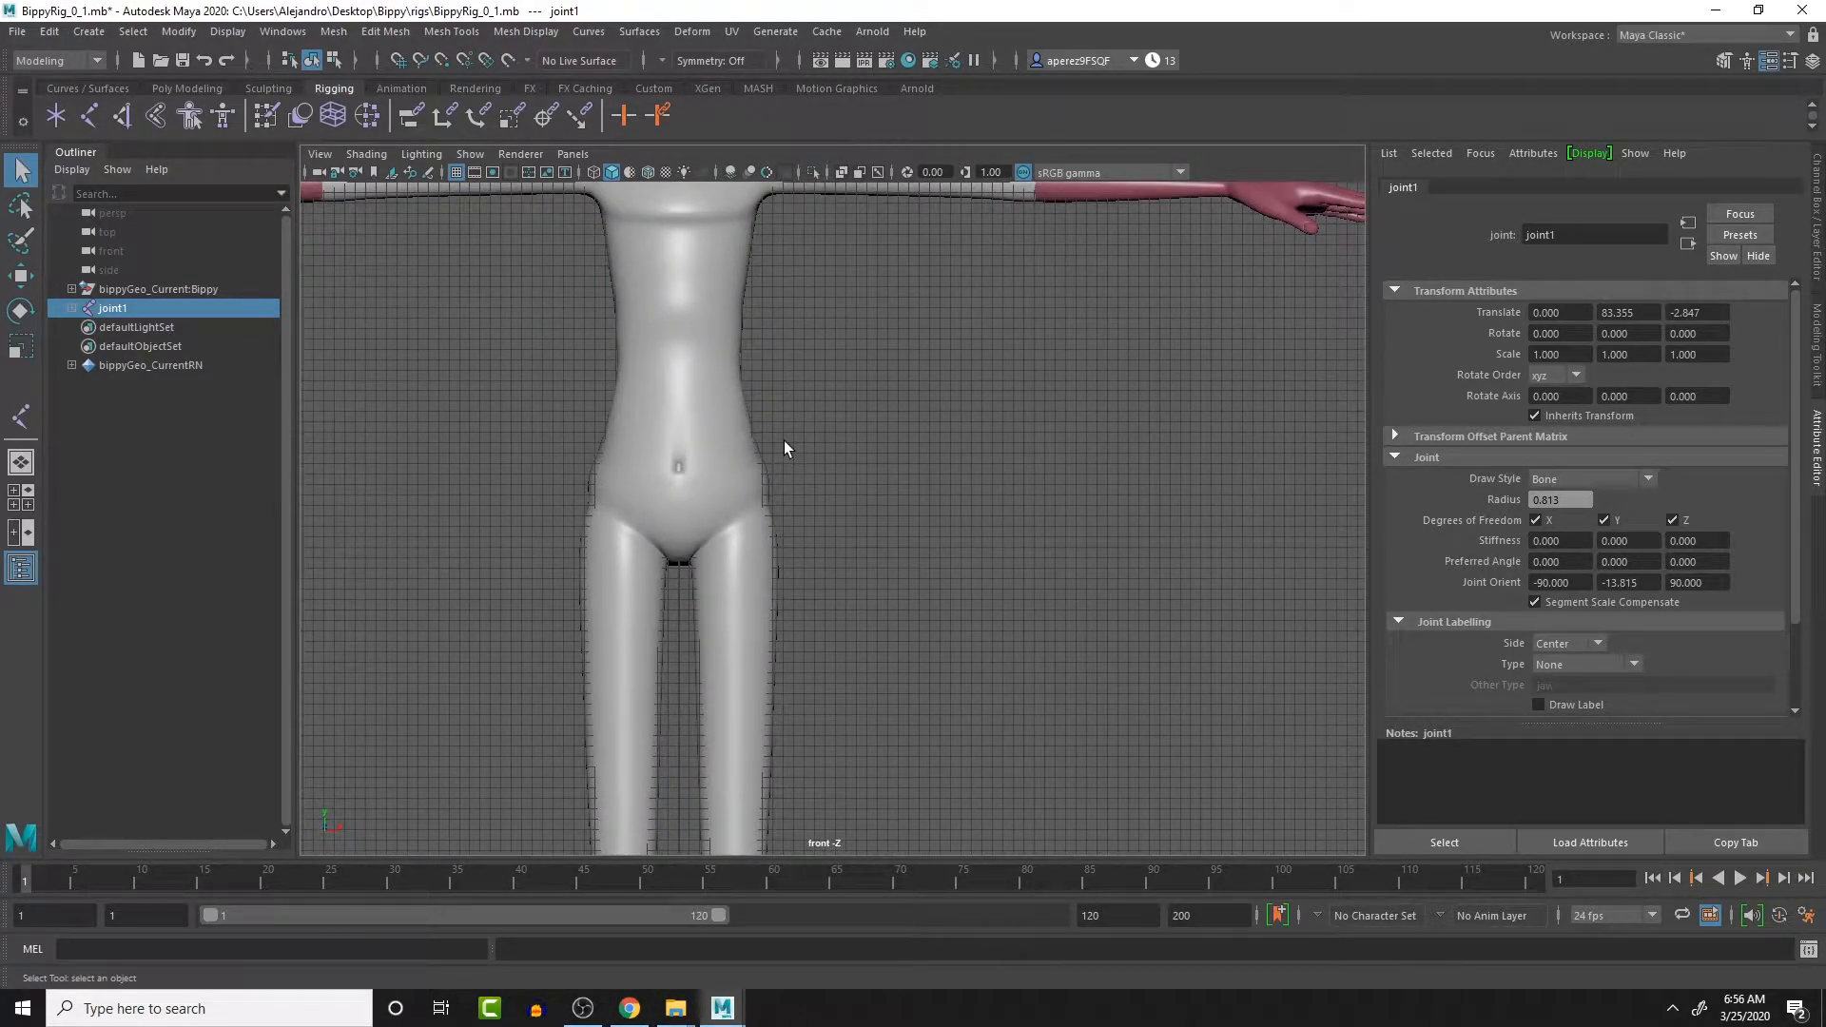
key("4")
middle_click_drag(841, 502, 866, 429, "alt")
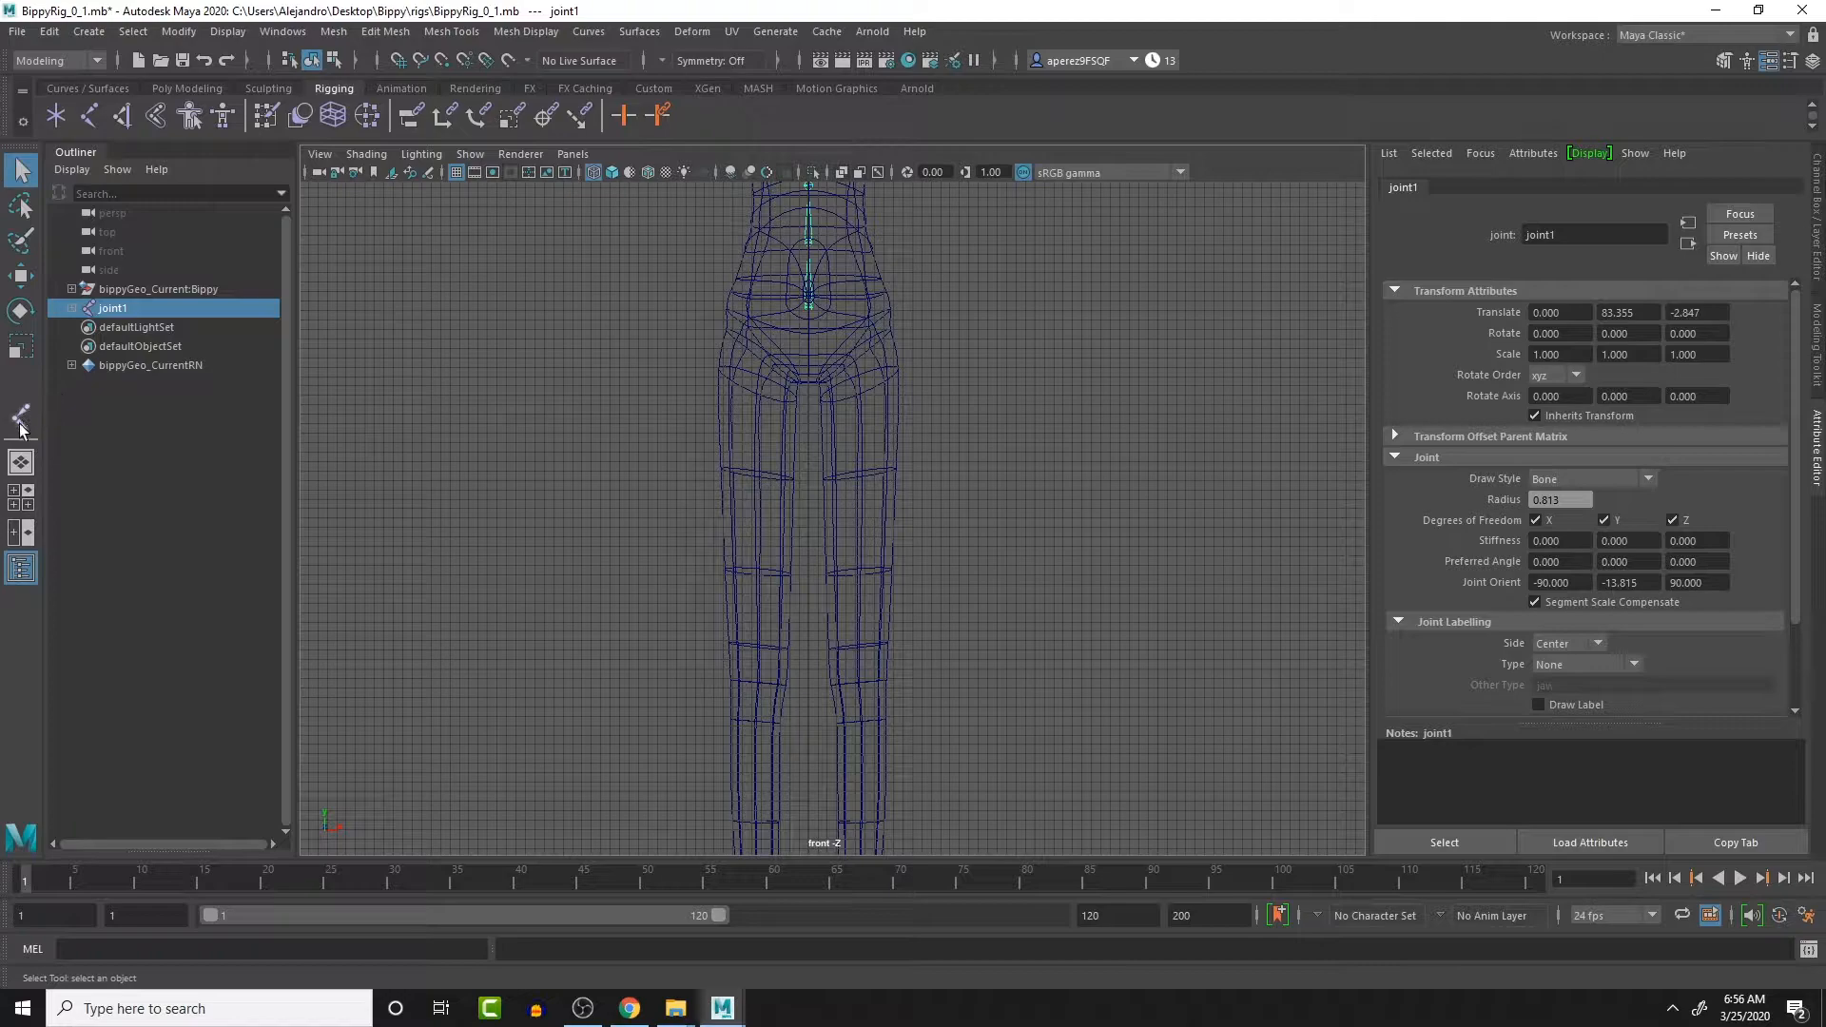
- Try to draw a hip, knee and ankle joint chain down the character's left leg in the front view
key("y")
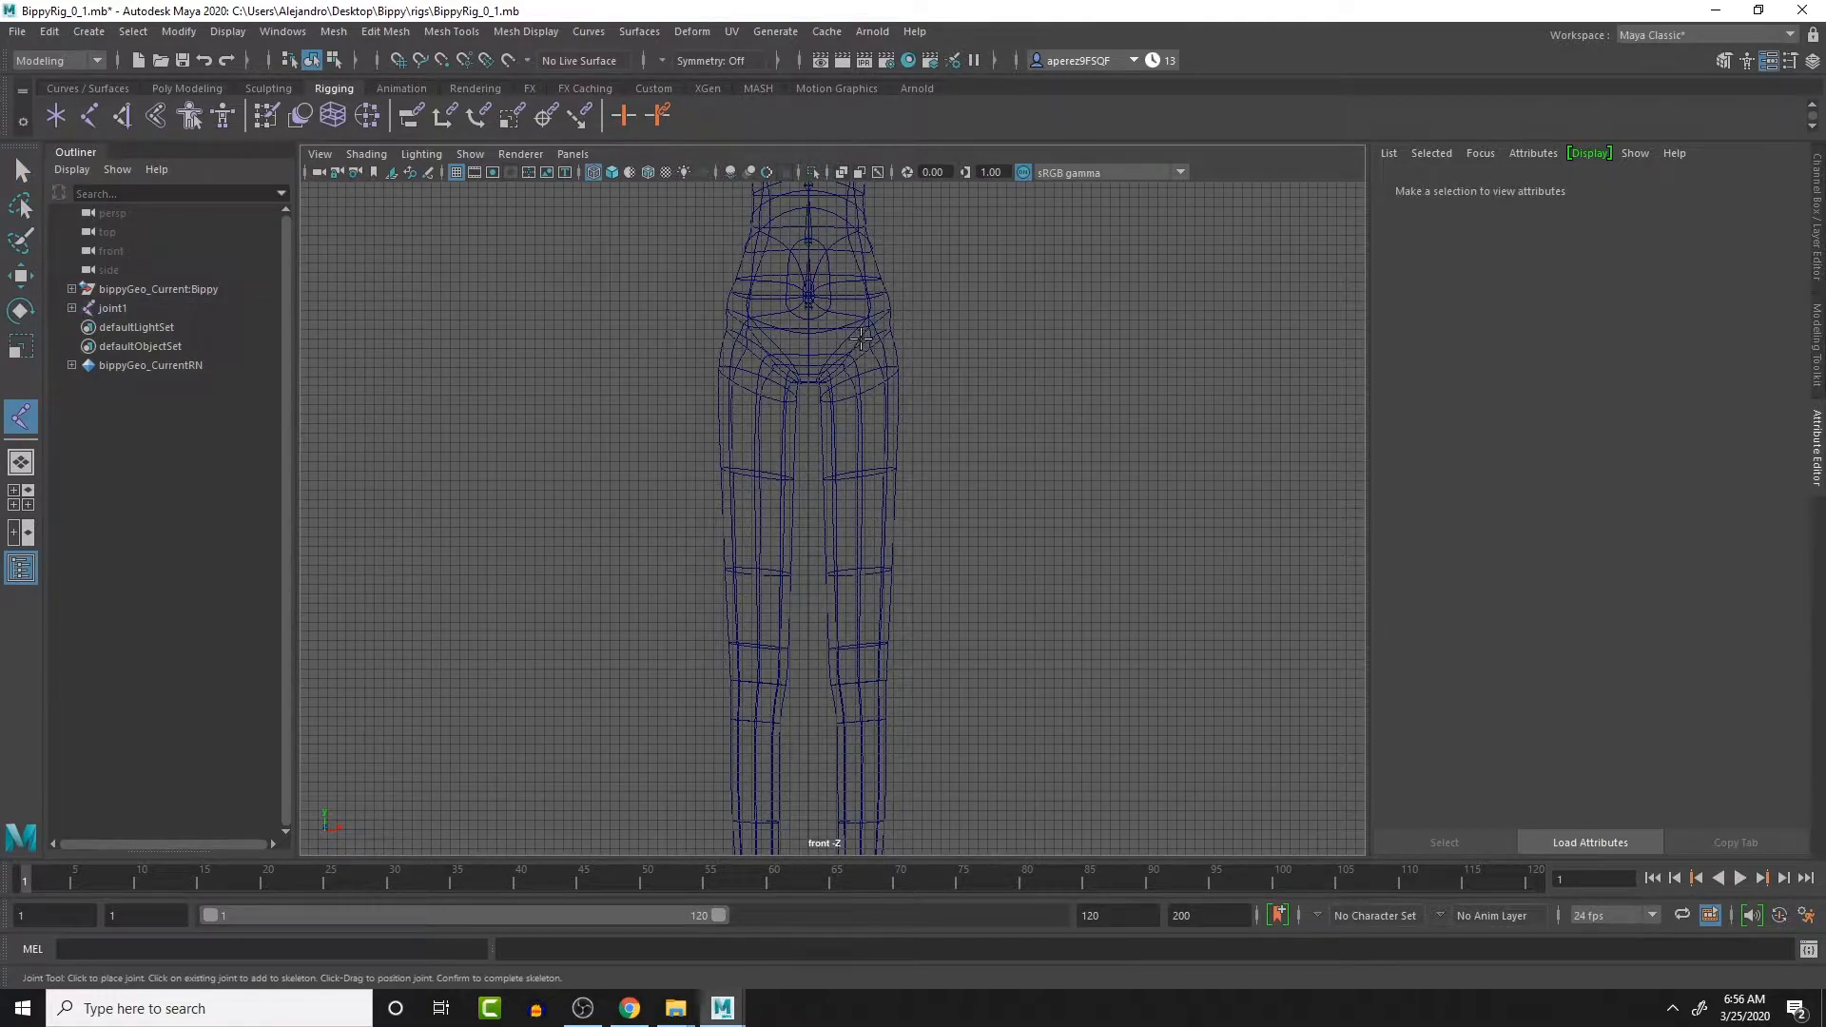
left_click(861, 338)
middle_click_drag(857, 476, 865, 378, "alt")
left_click(865, 586)
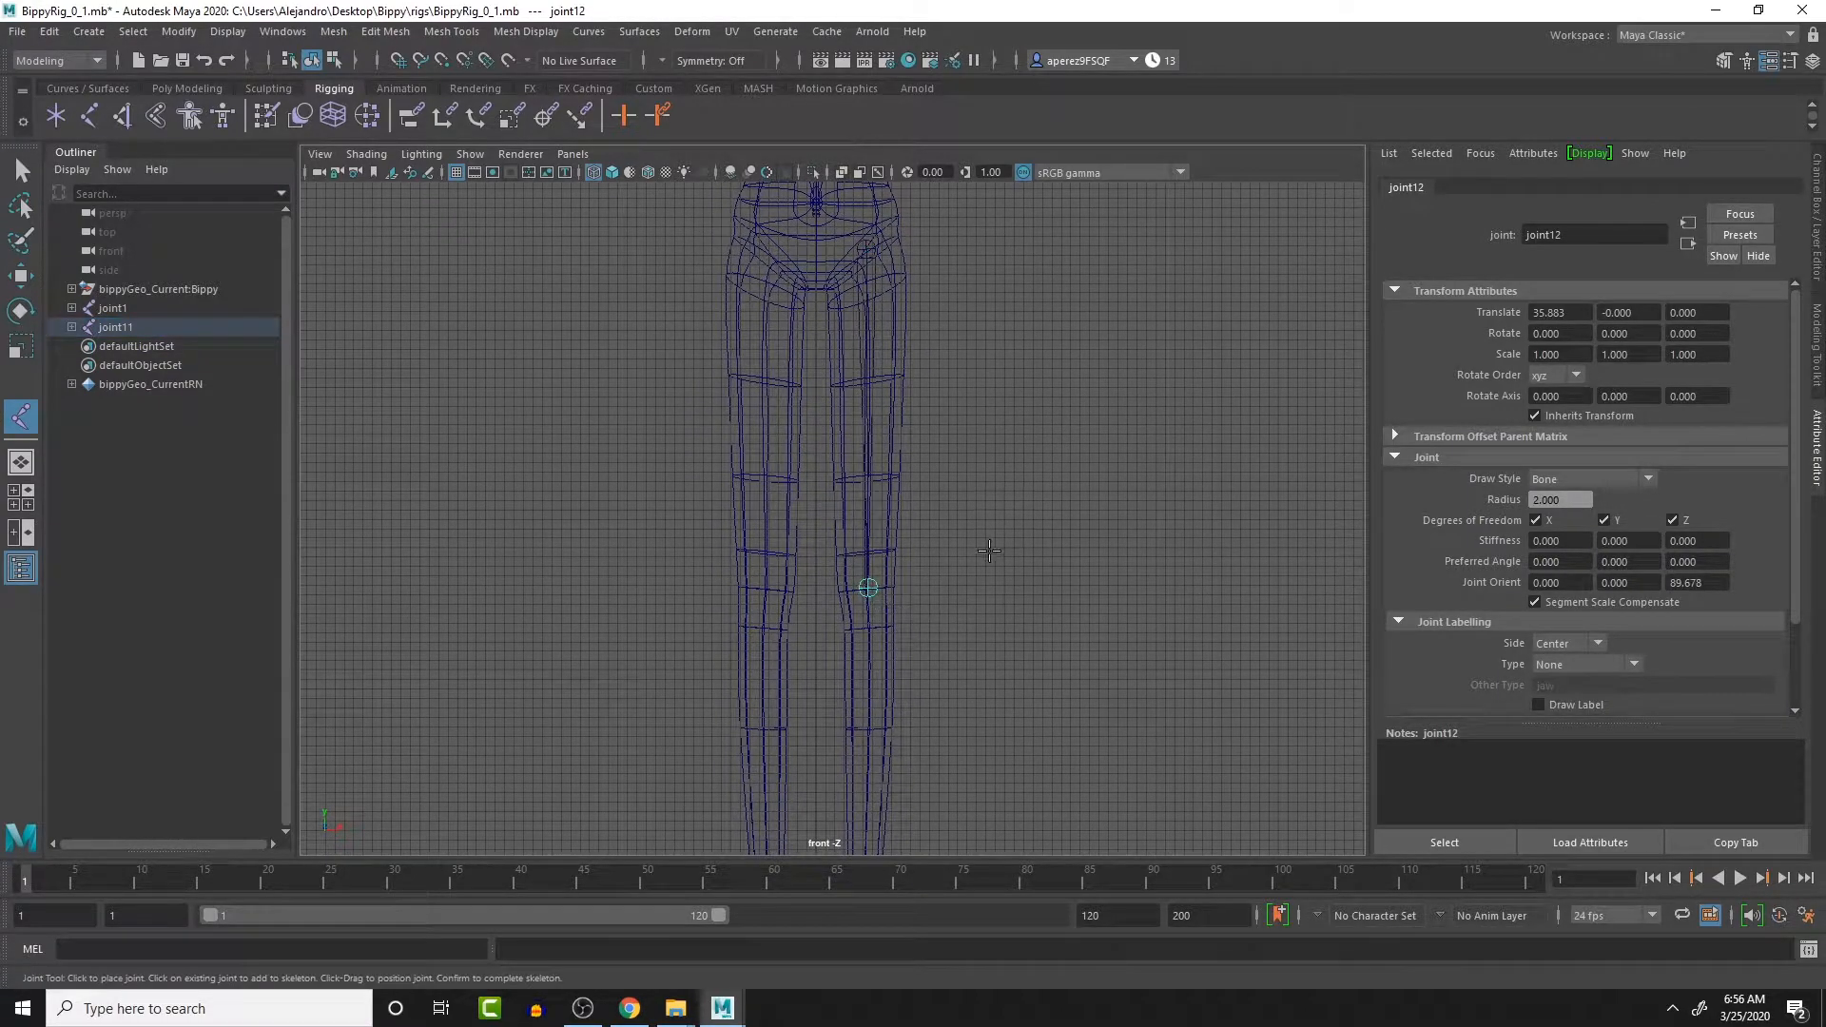
key("space")
key("space")
middle_click_drag(1146, 727, 1144, 385, "alt")
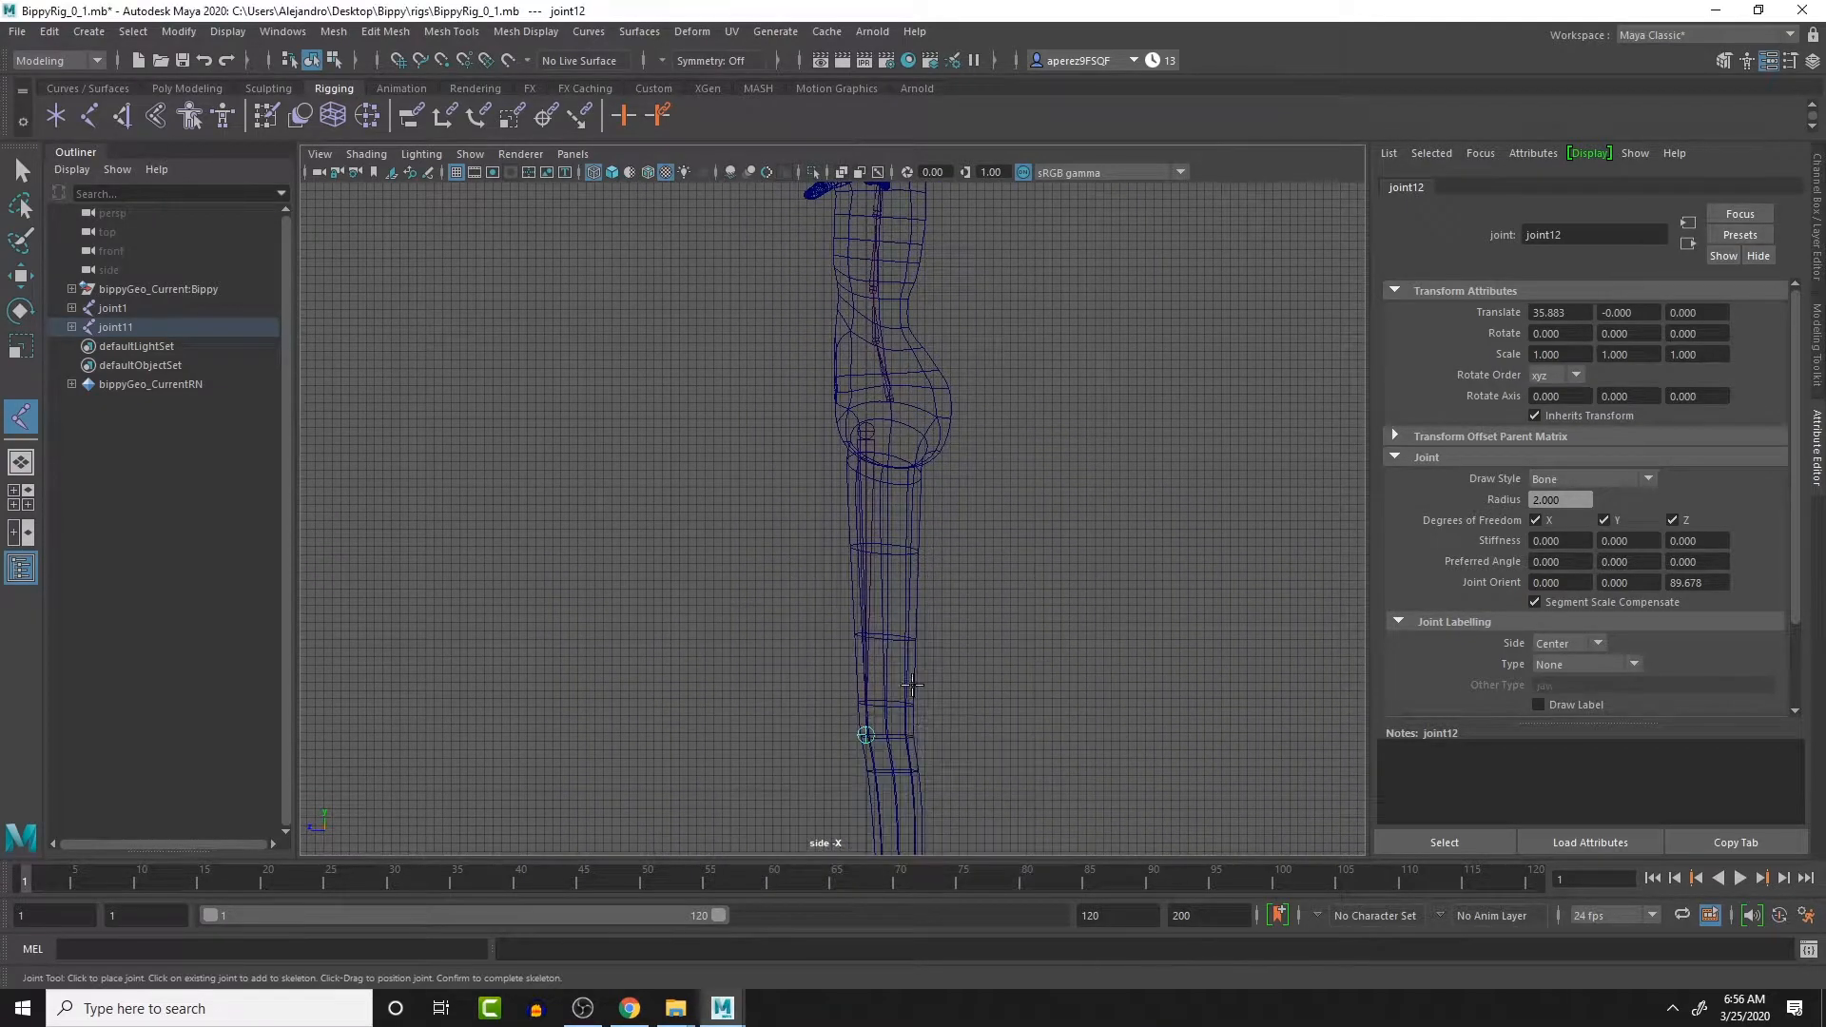
key("space")
key("space")
middle_click_drag(819, 595, 823, 494, "alt")
left_click(844, 711)
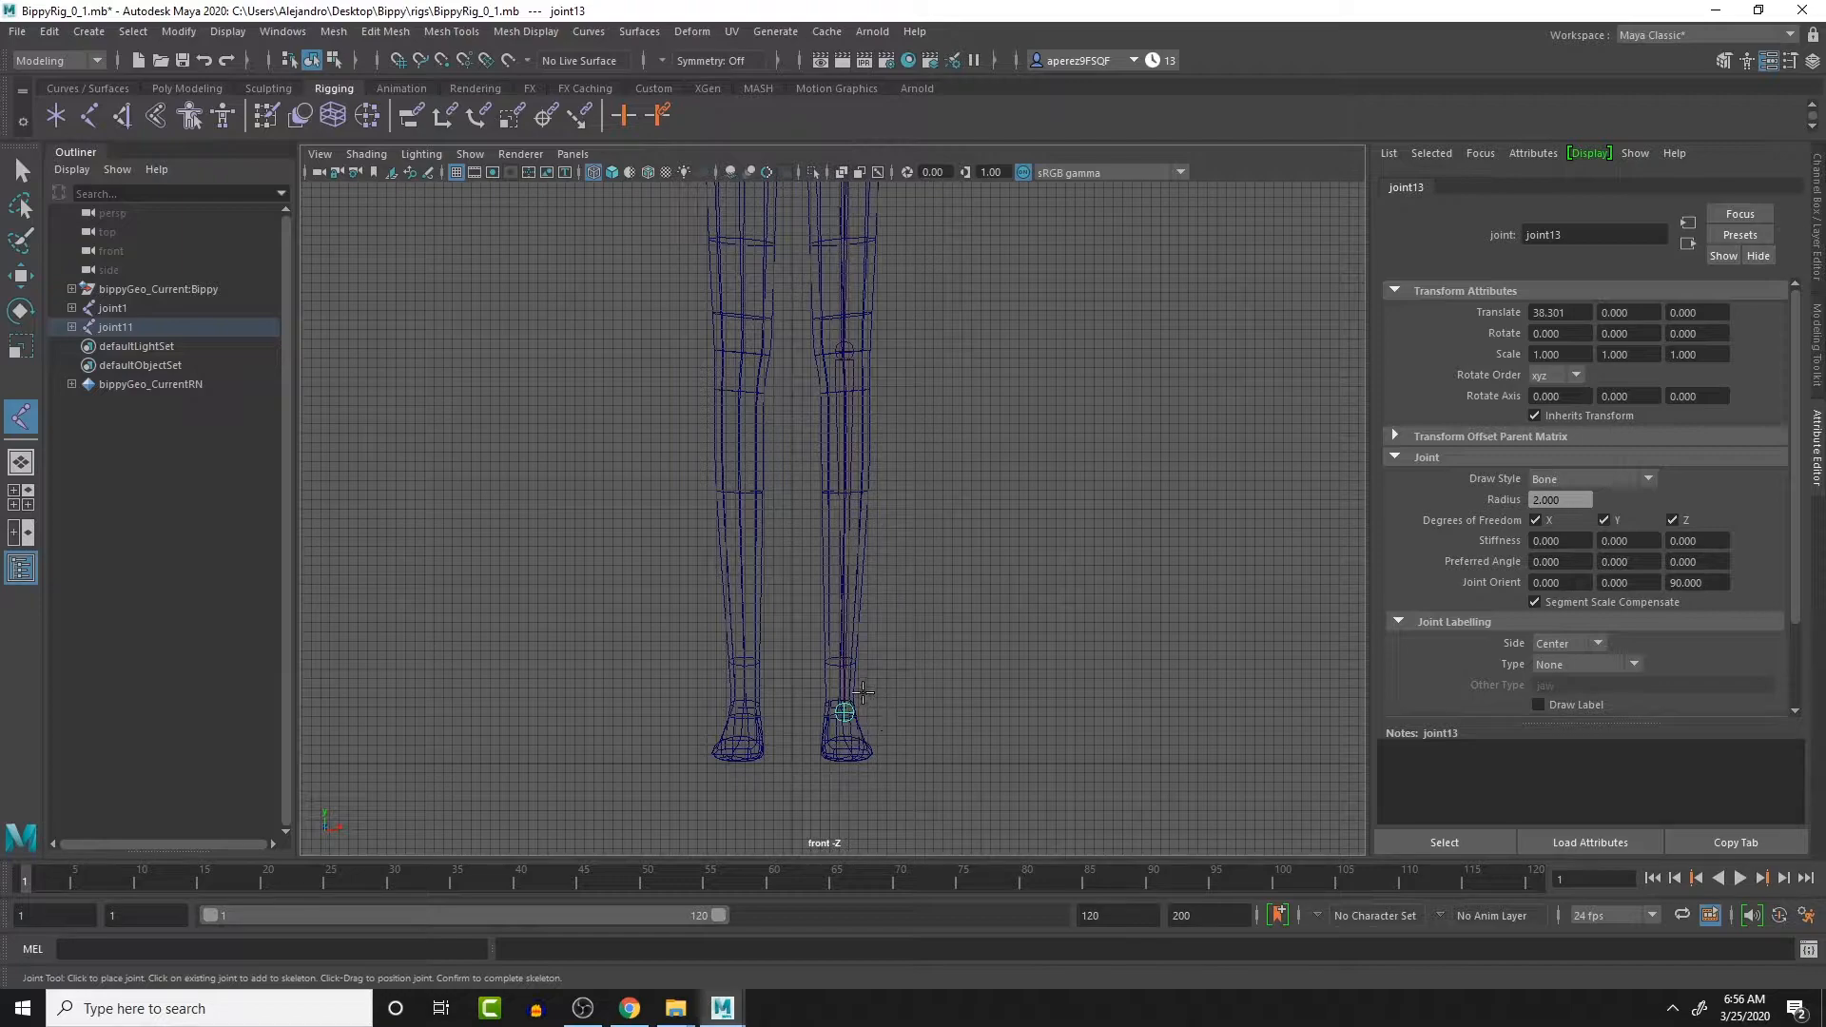
key("Return")
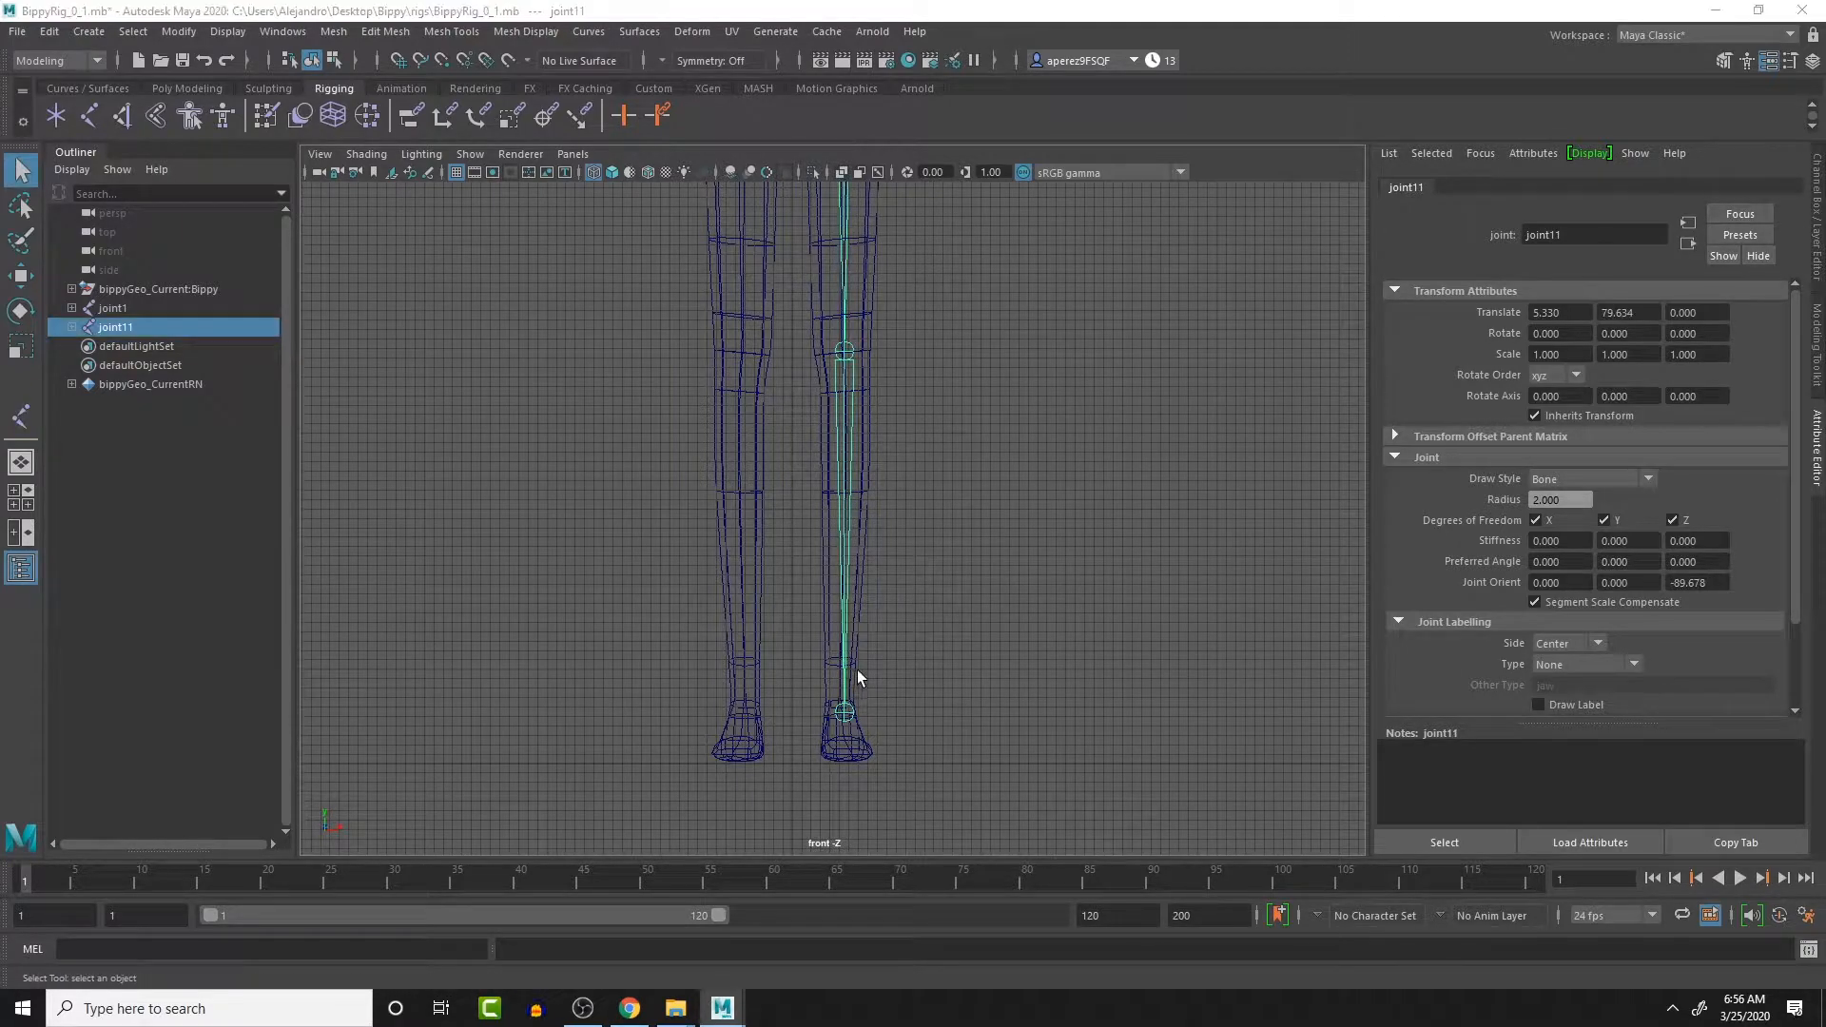
- Check the leg chain's alignment with the leg in the side view and delete the chain
key("space")
key("space")
middle_click_drag(1107, 697, 1033, 417, "alt")
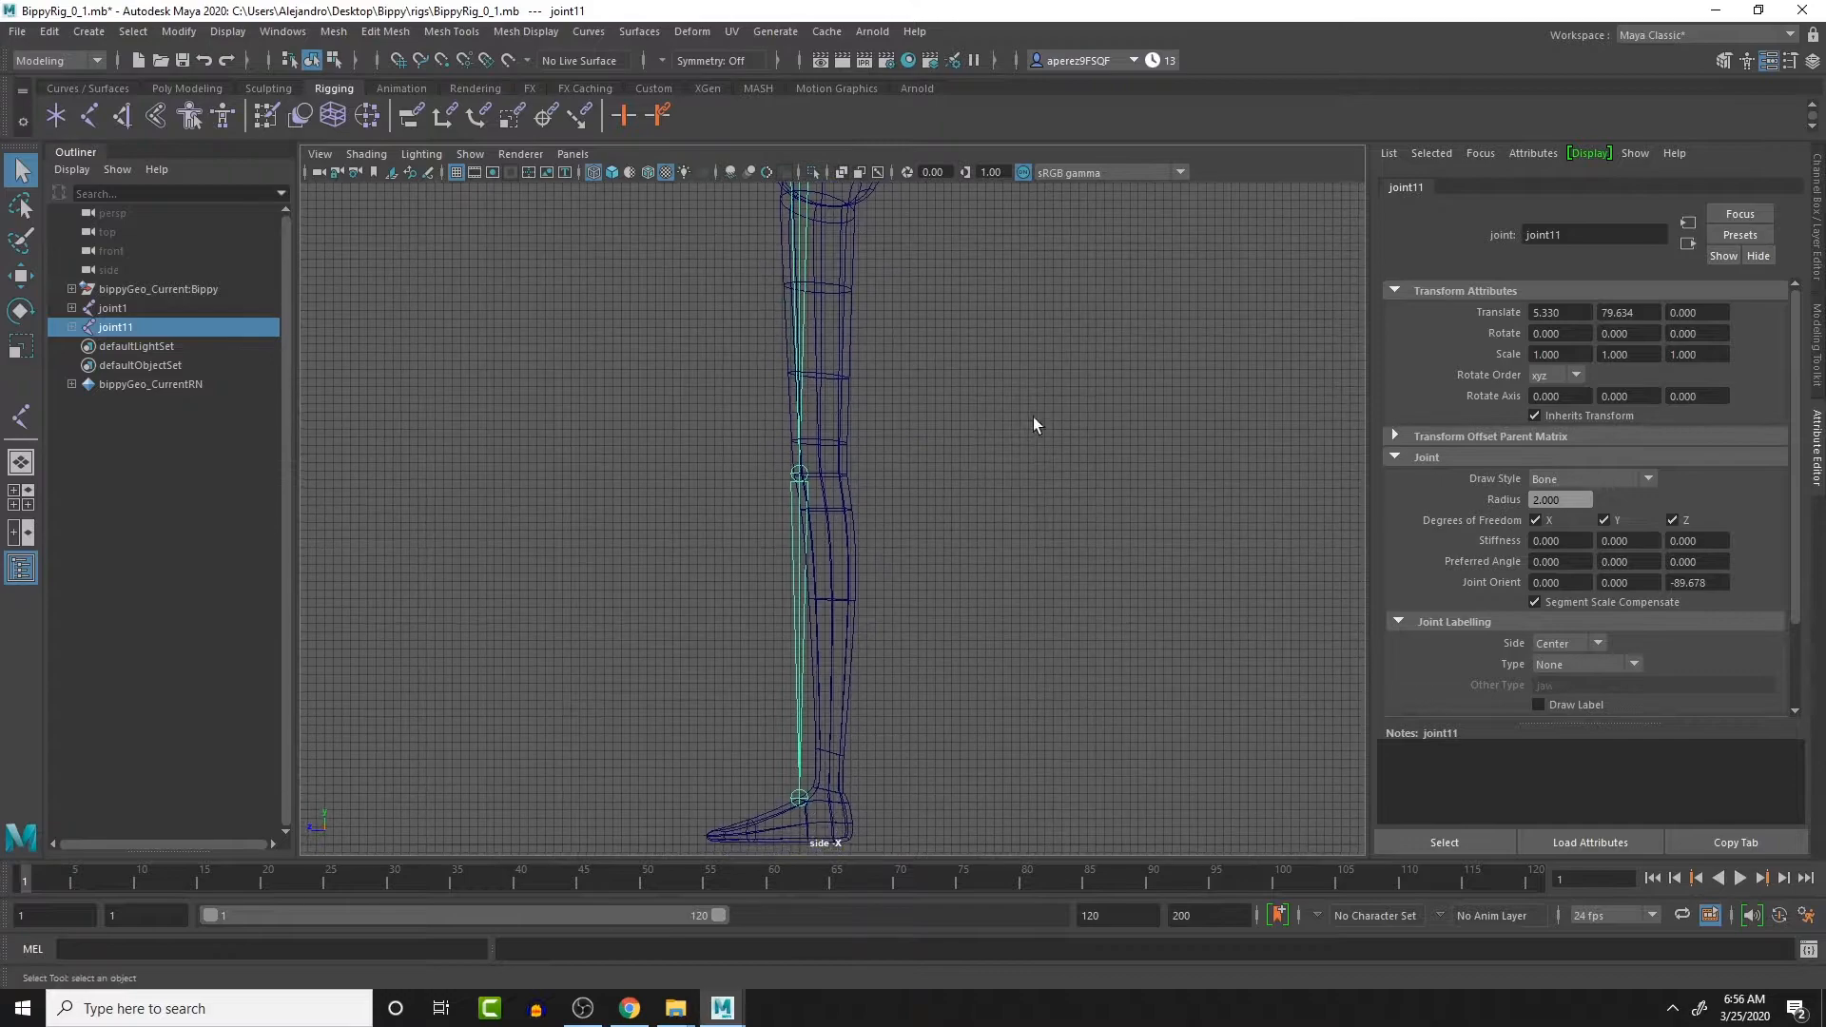
right_click_drag(1041, 653, 870, 477, "alt")
middle_click_drag(803, 272, 853, 354, "alt")
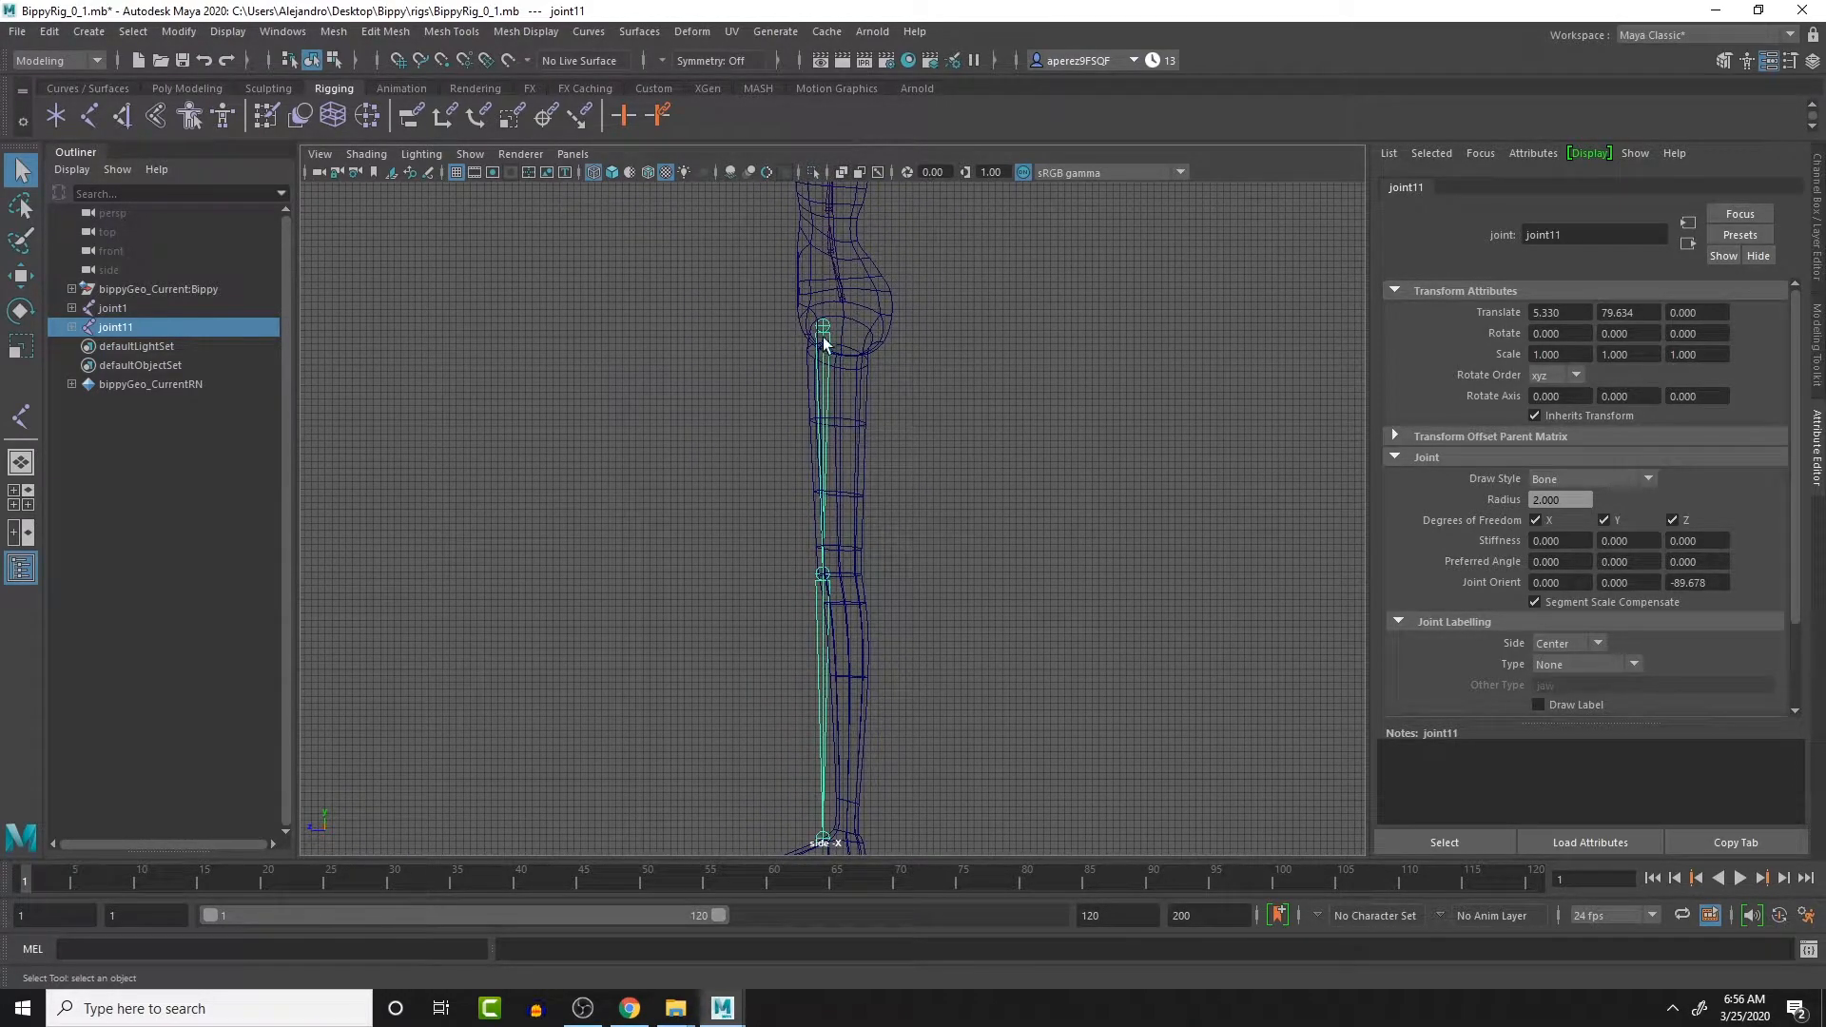
key("space")
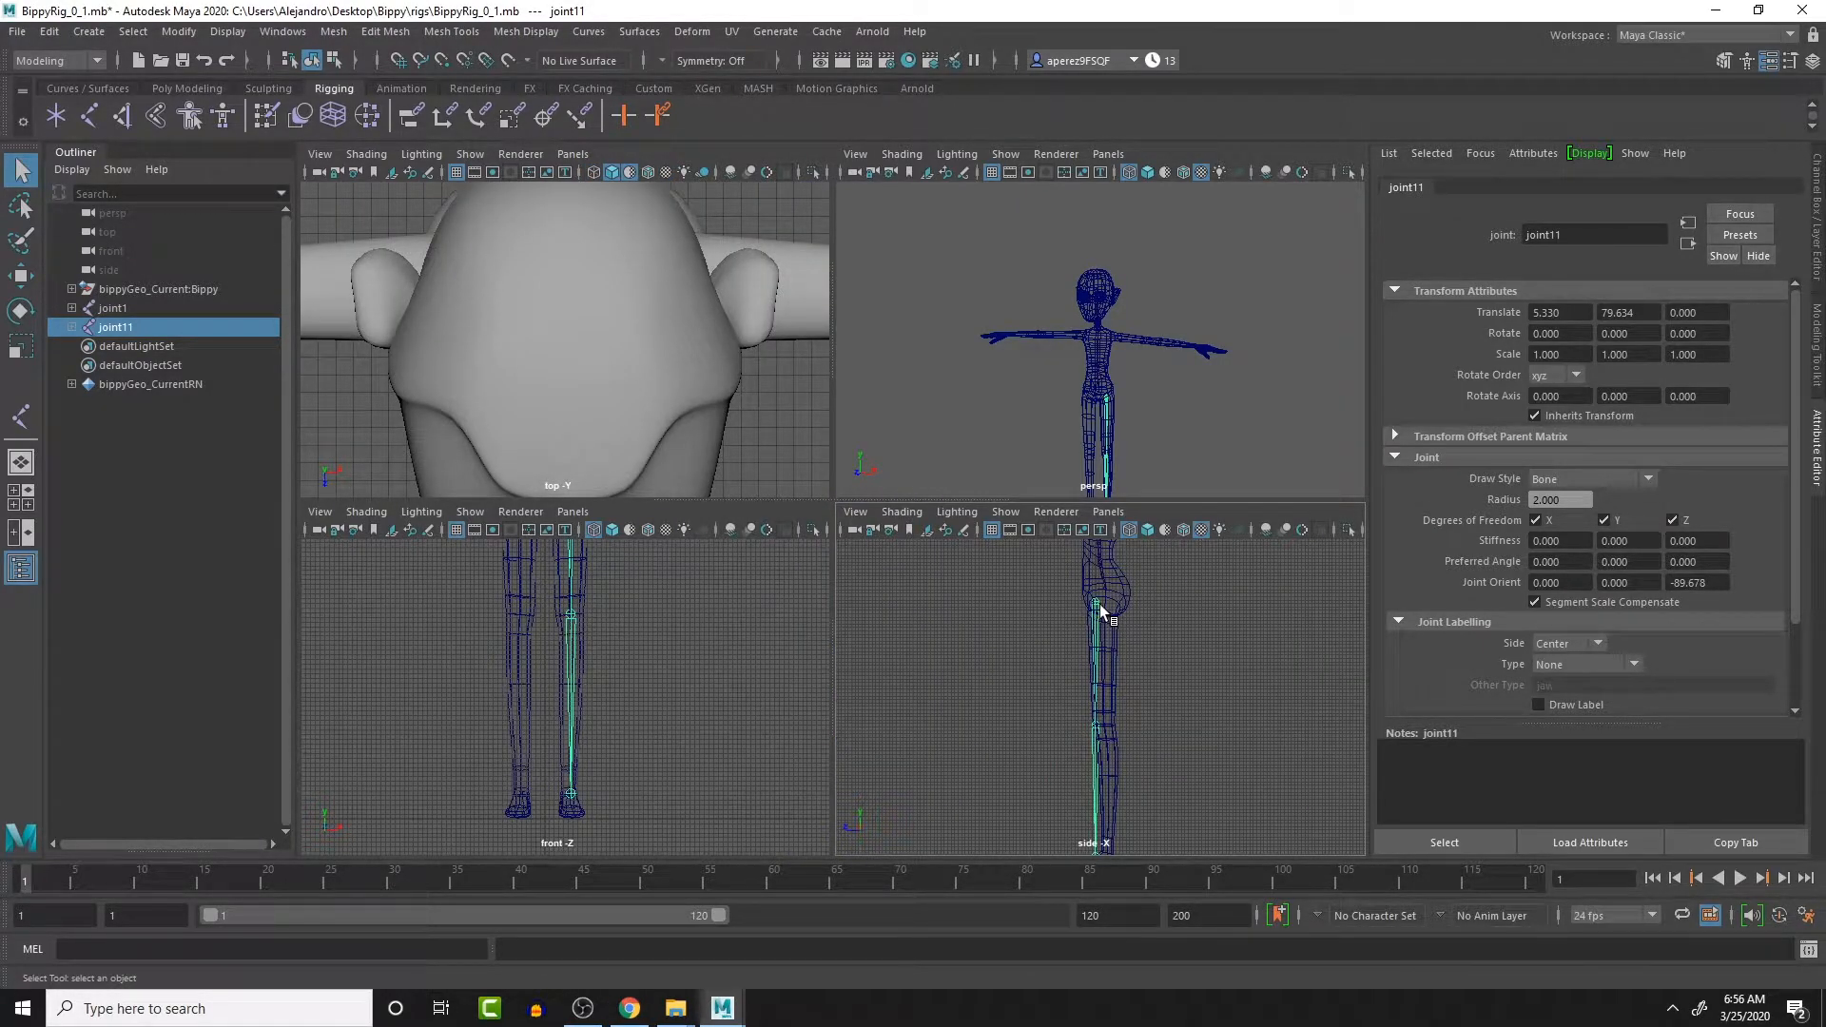
key("Delete")
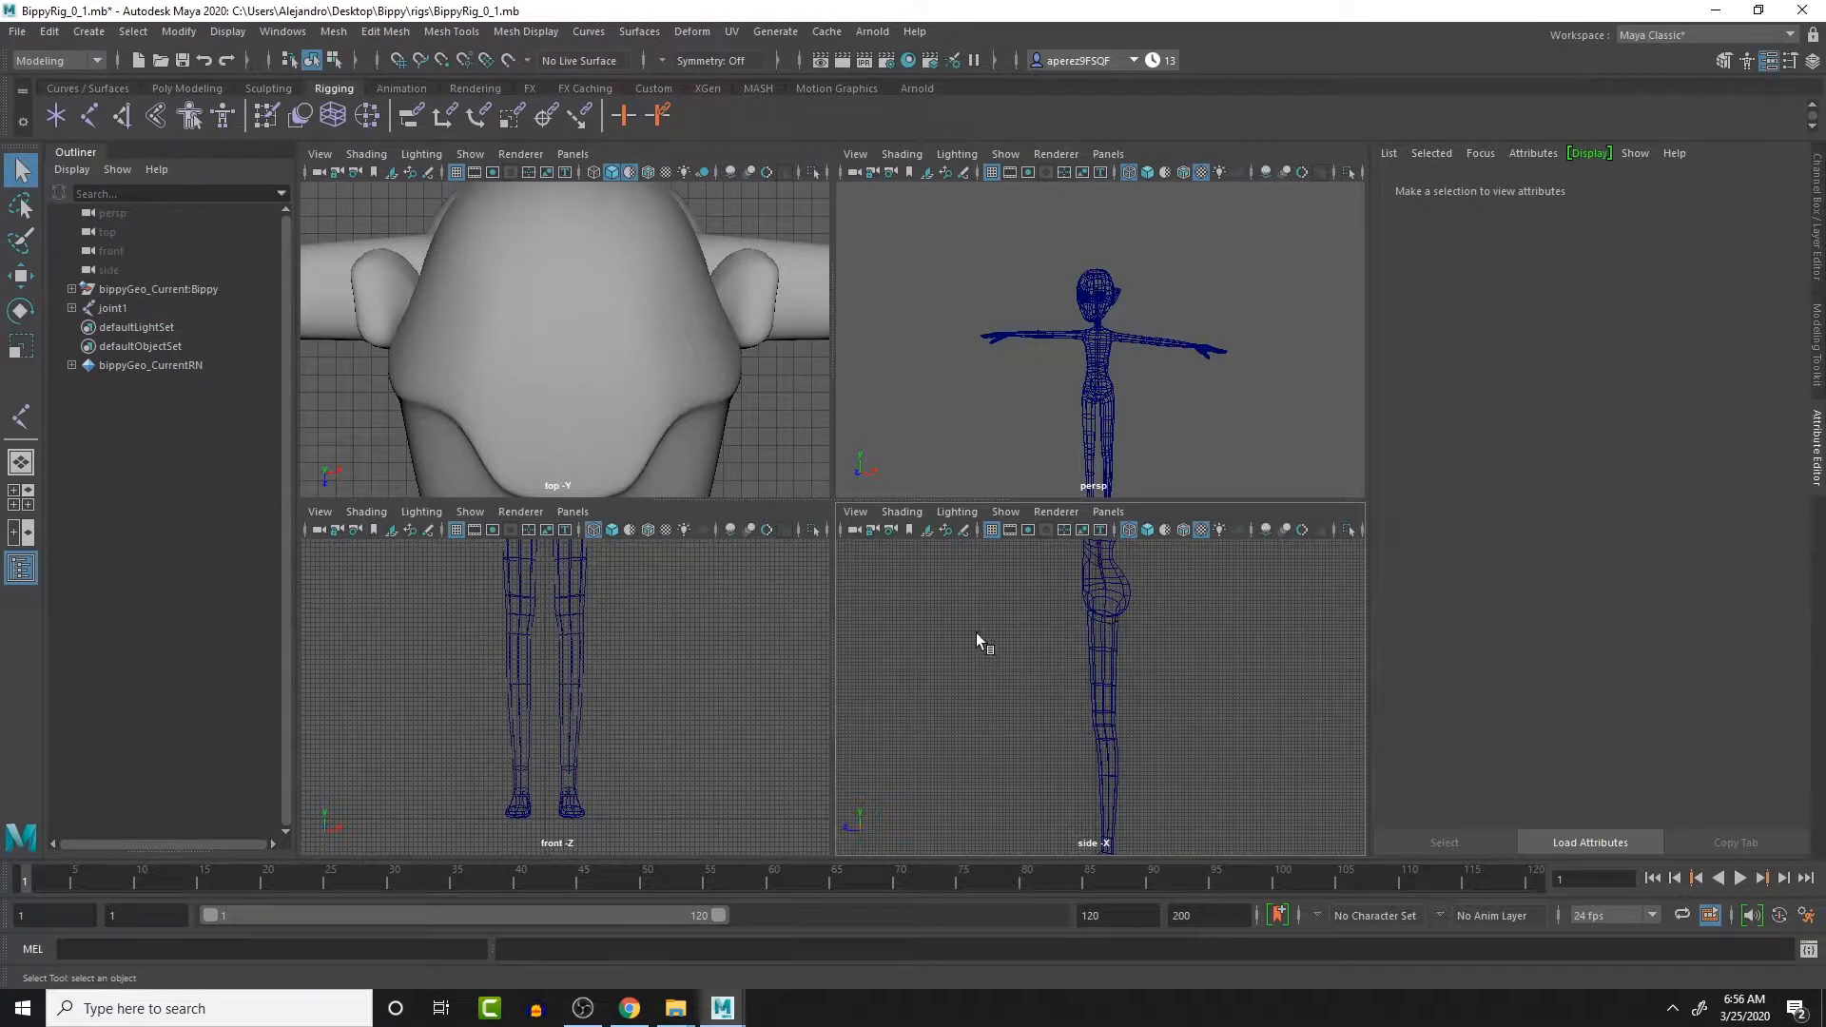
- Place a new joint at the character's left hip in the front view, at about X 5.4, Y 79.2
key("space")
scroll(675, 498, "up", 3)
middle_click_drag(652, 734, 654, 756, "alt")
left_click(21, 416)
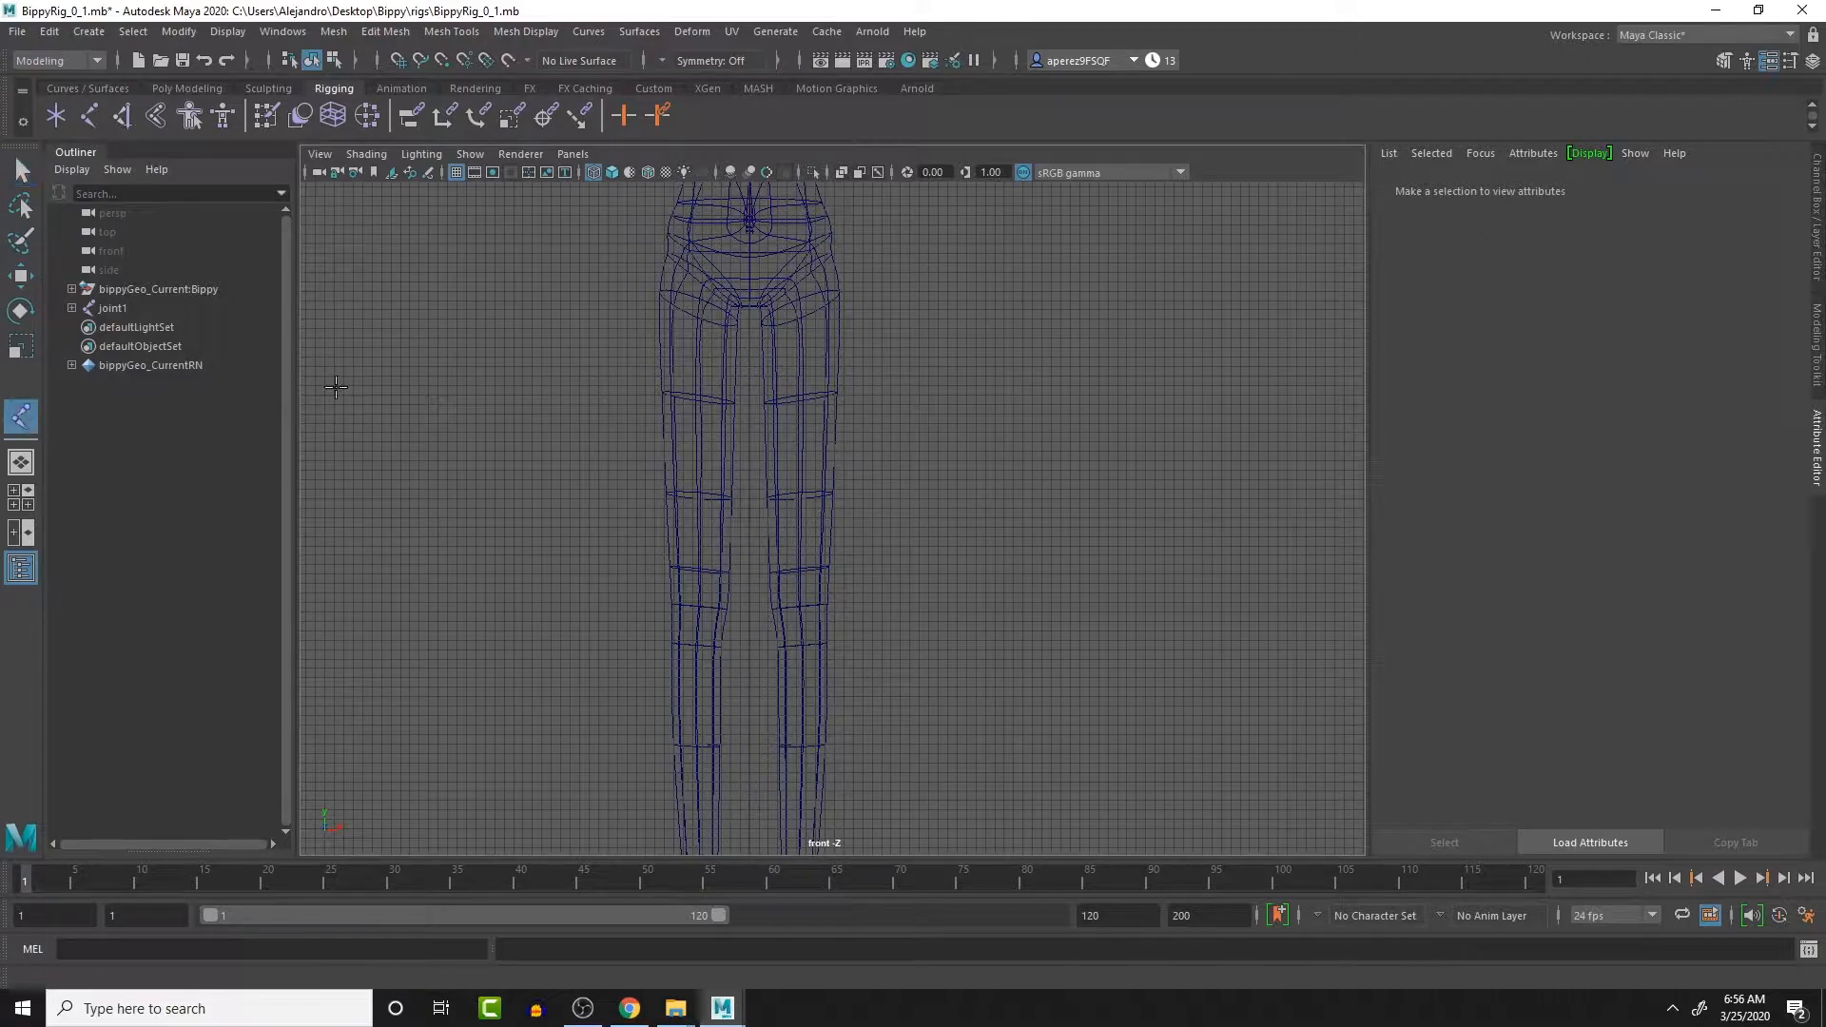
left_click(800, 271)
- Move the new hip joint to the middle of the upper thigh in the side view, at about Y 78.5, Z -2.6
key("space")
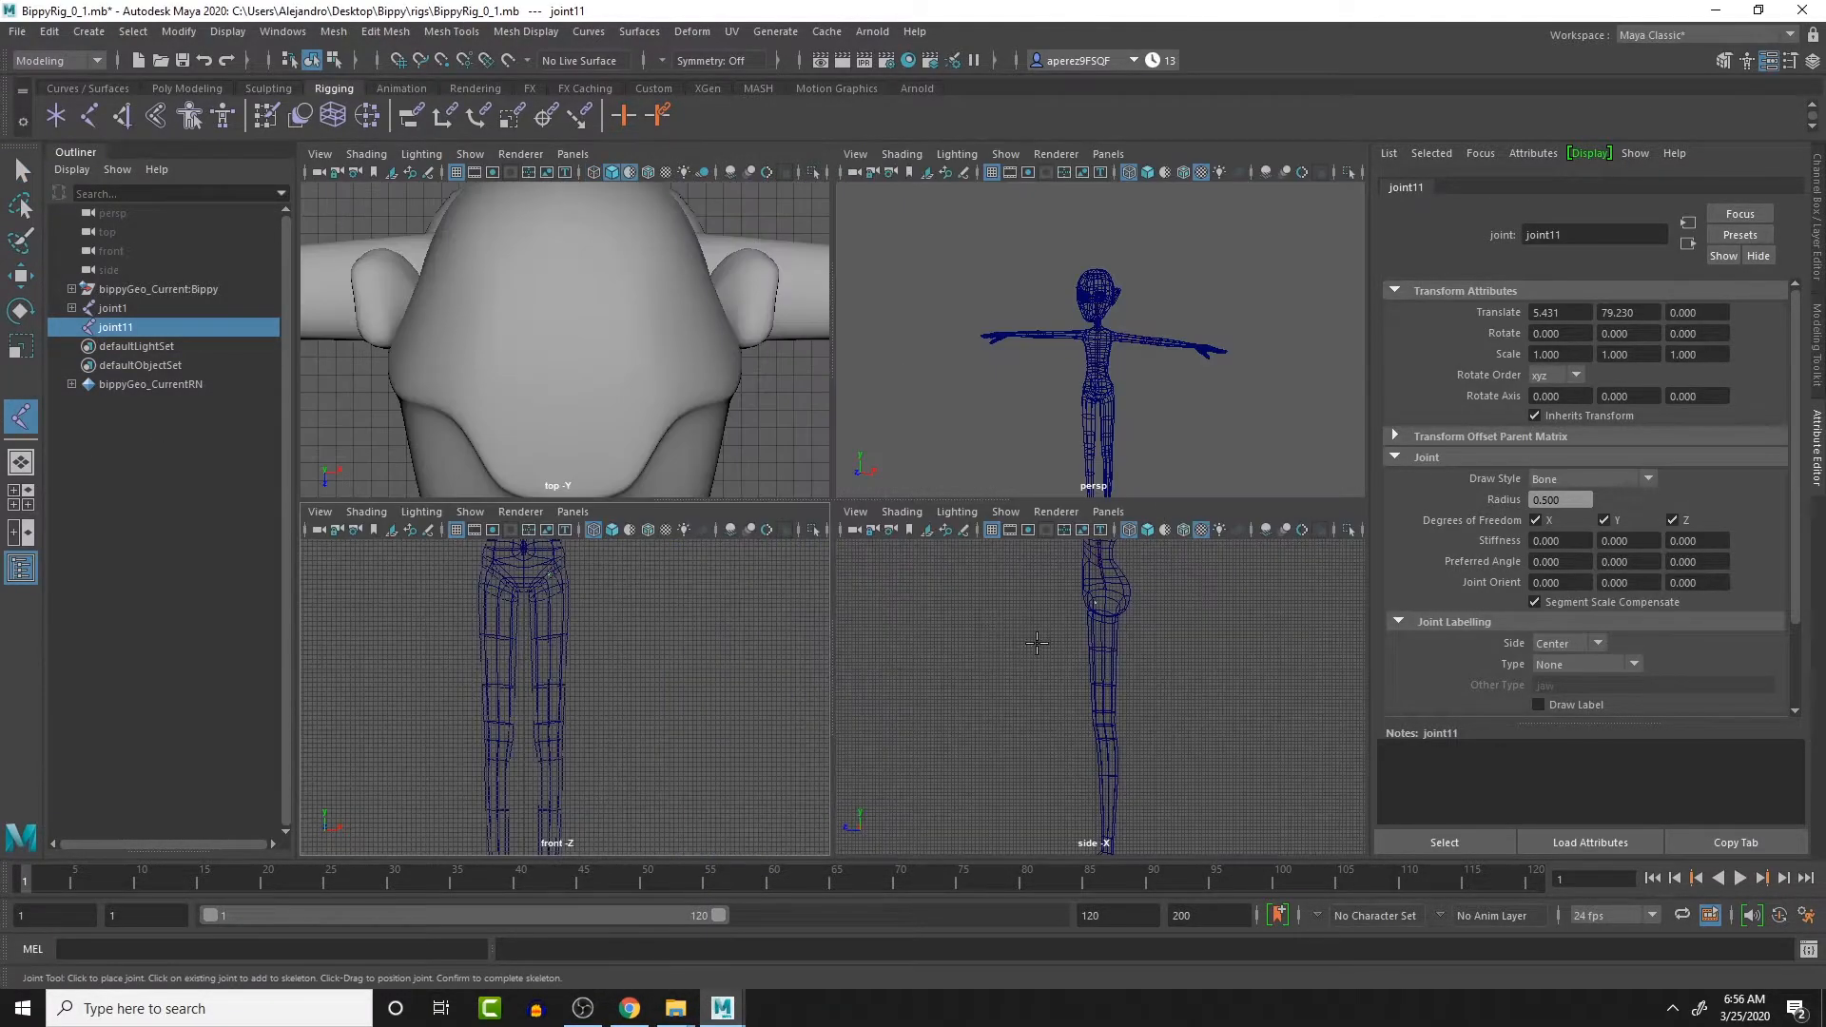
key("space")
middle_click_drag(823, 328, 844, 334)
scroll(890, 451, "down", 1)
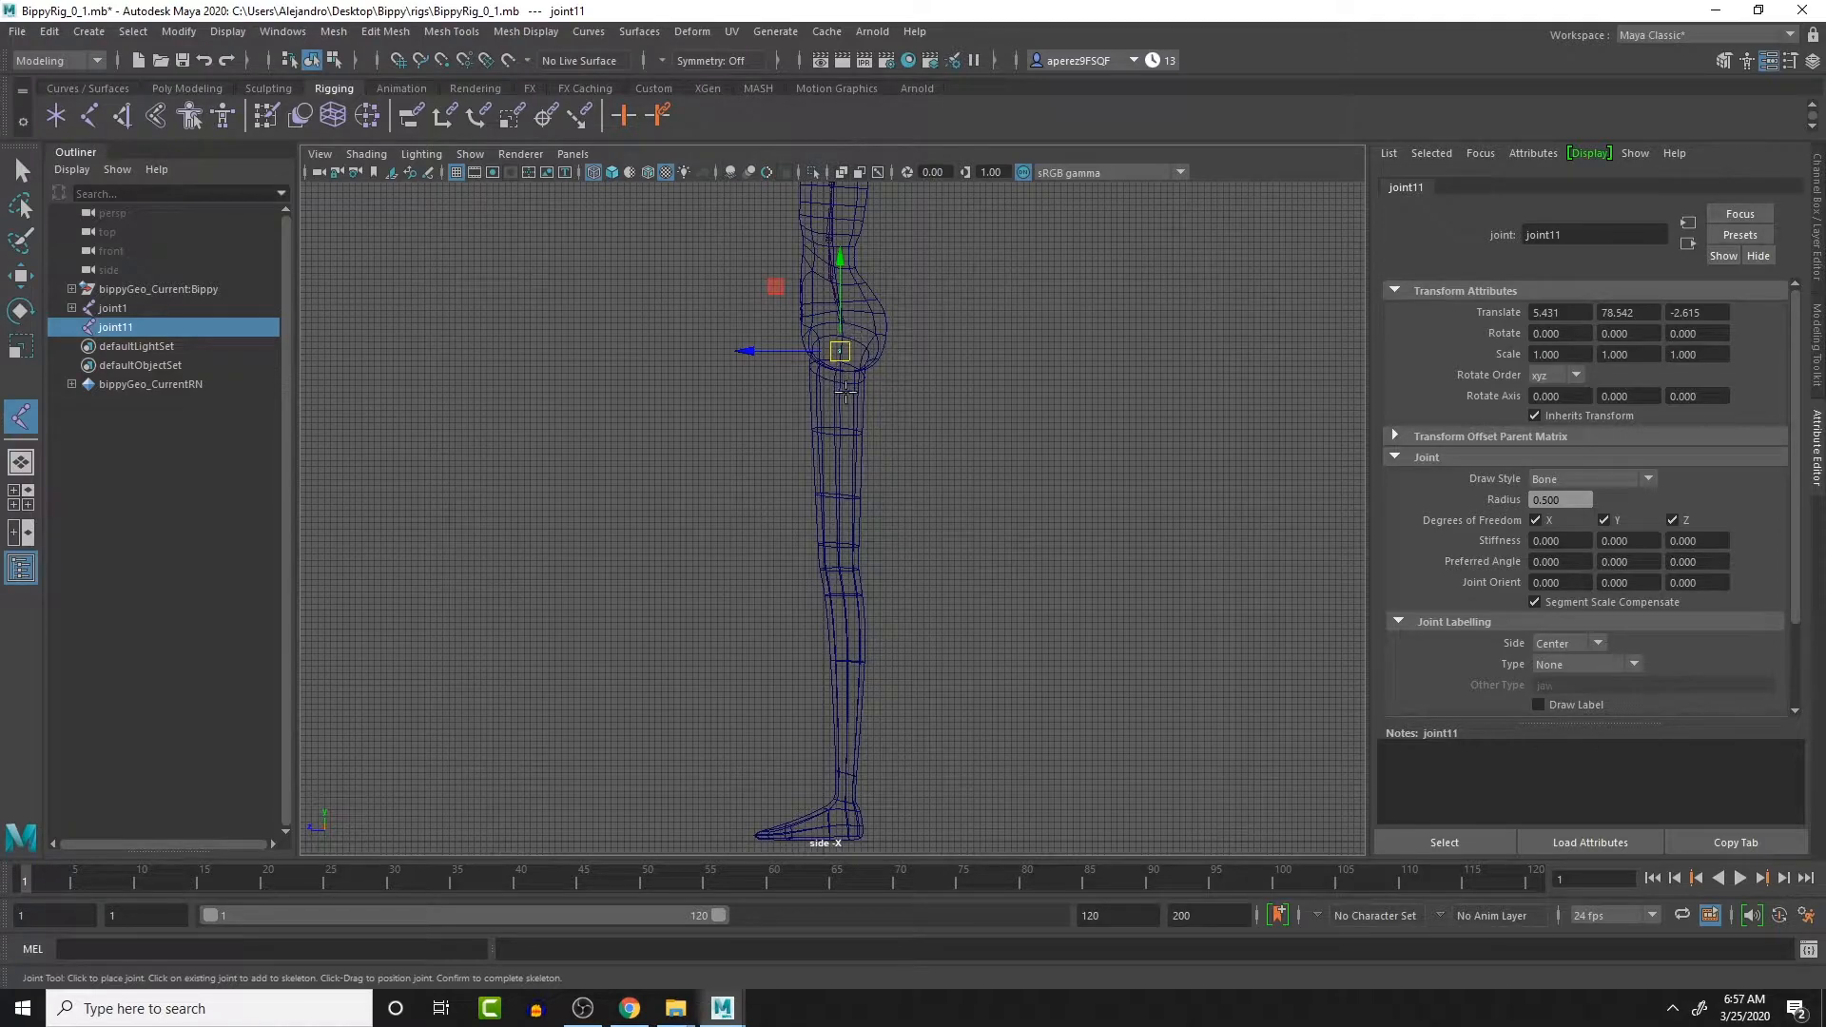
- Place the knee joint about 34.9 units below the hip joint in the side view and check it in the front view
left_click(833, 568)
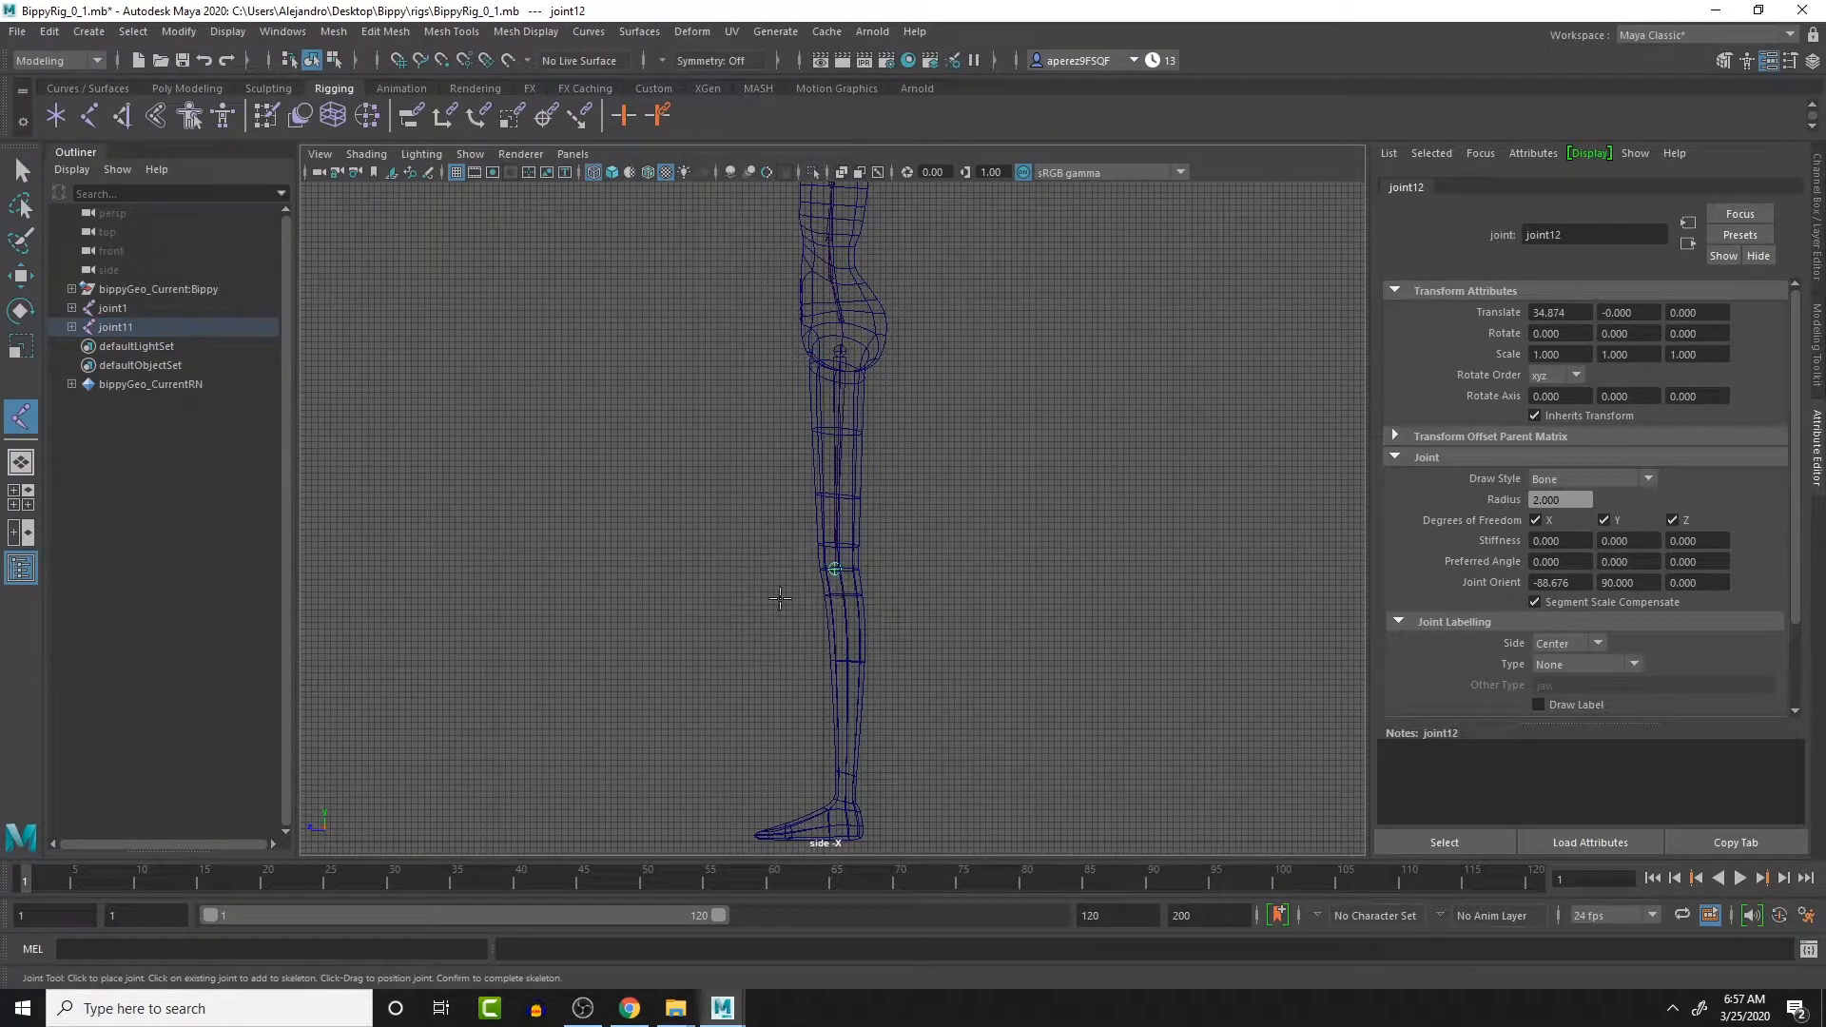
key("space")
key("space")
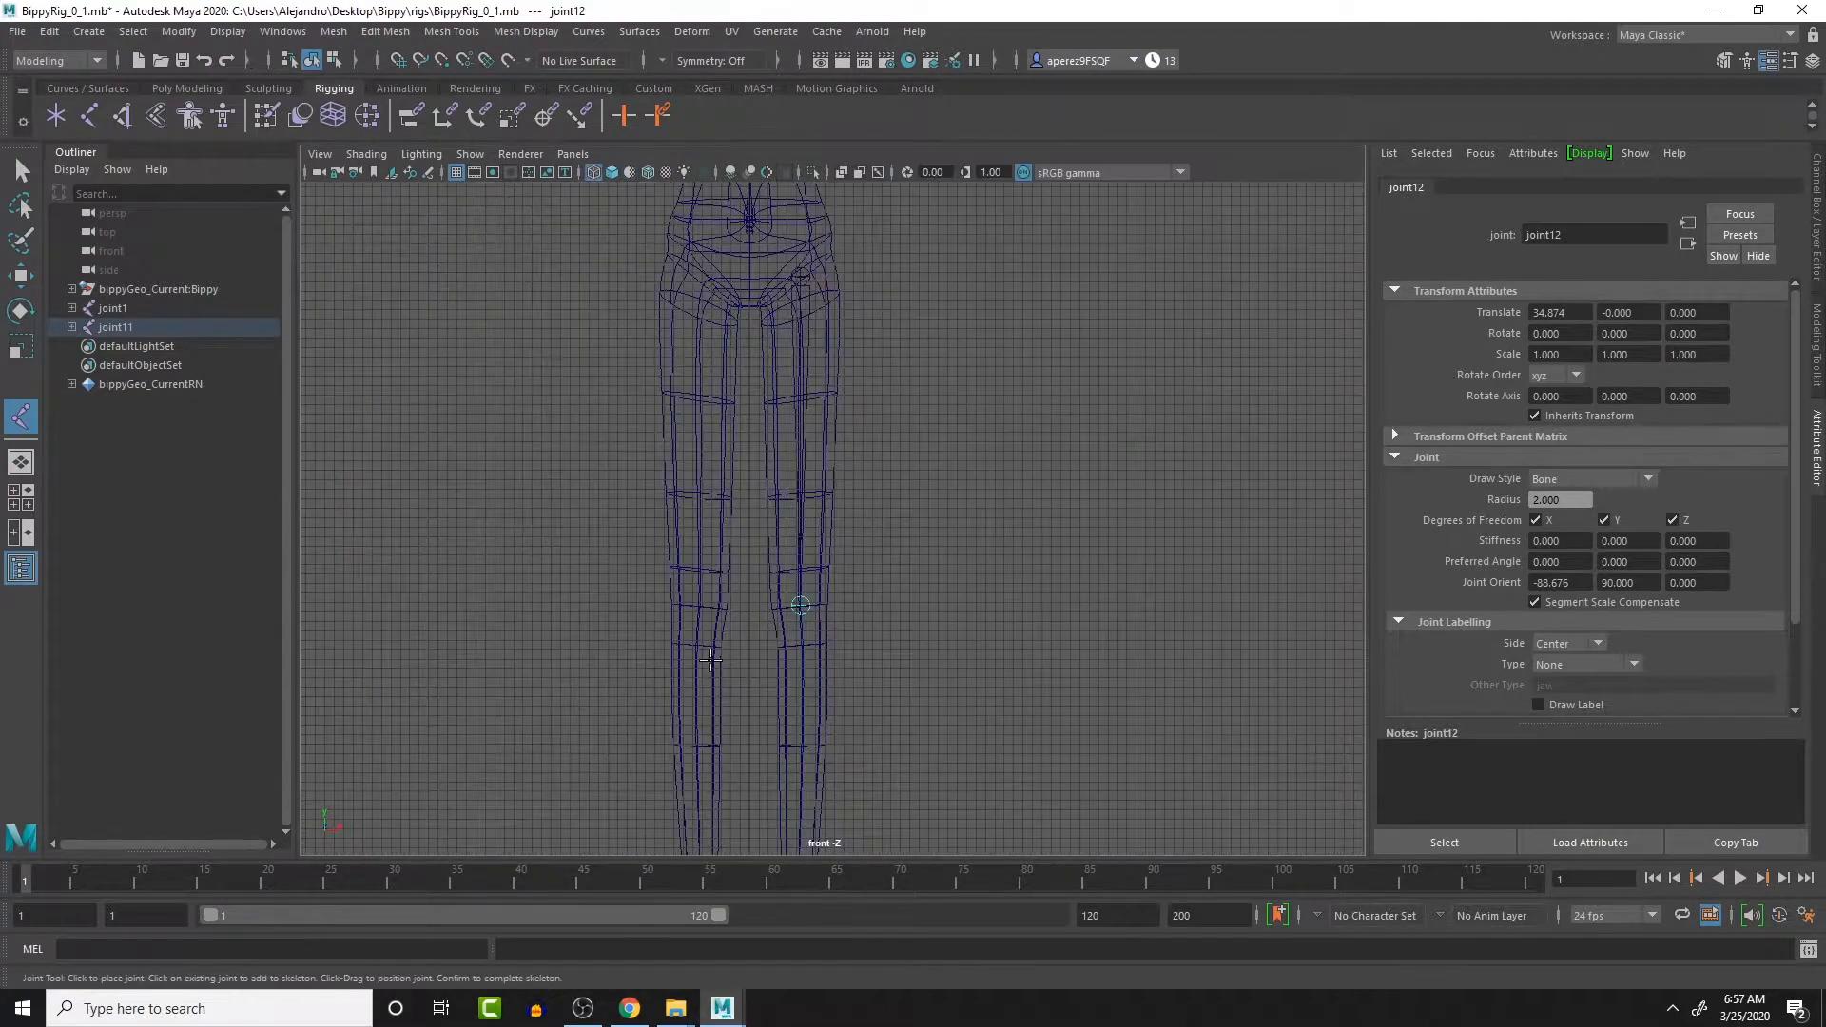
key("space")
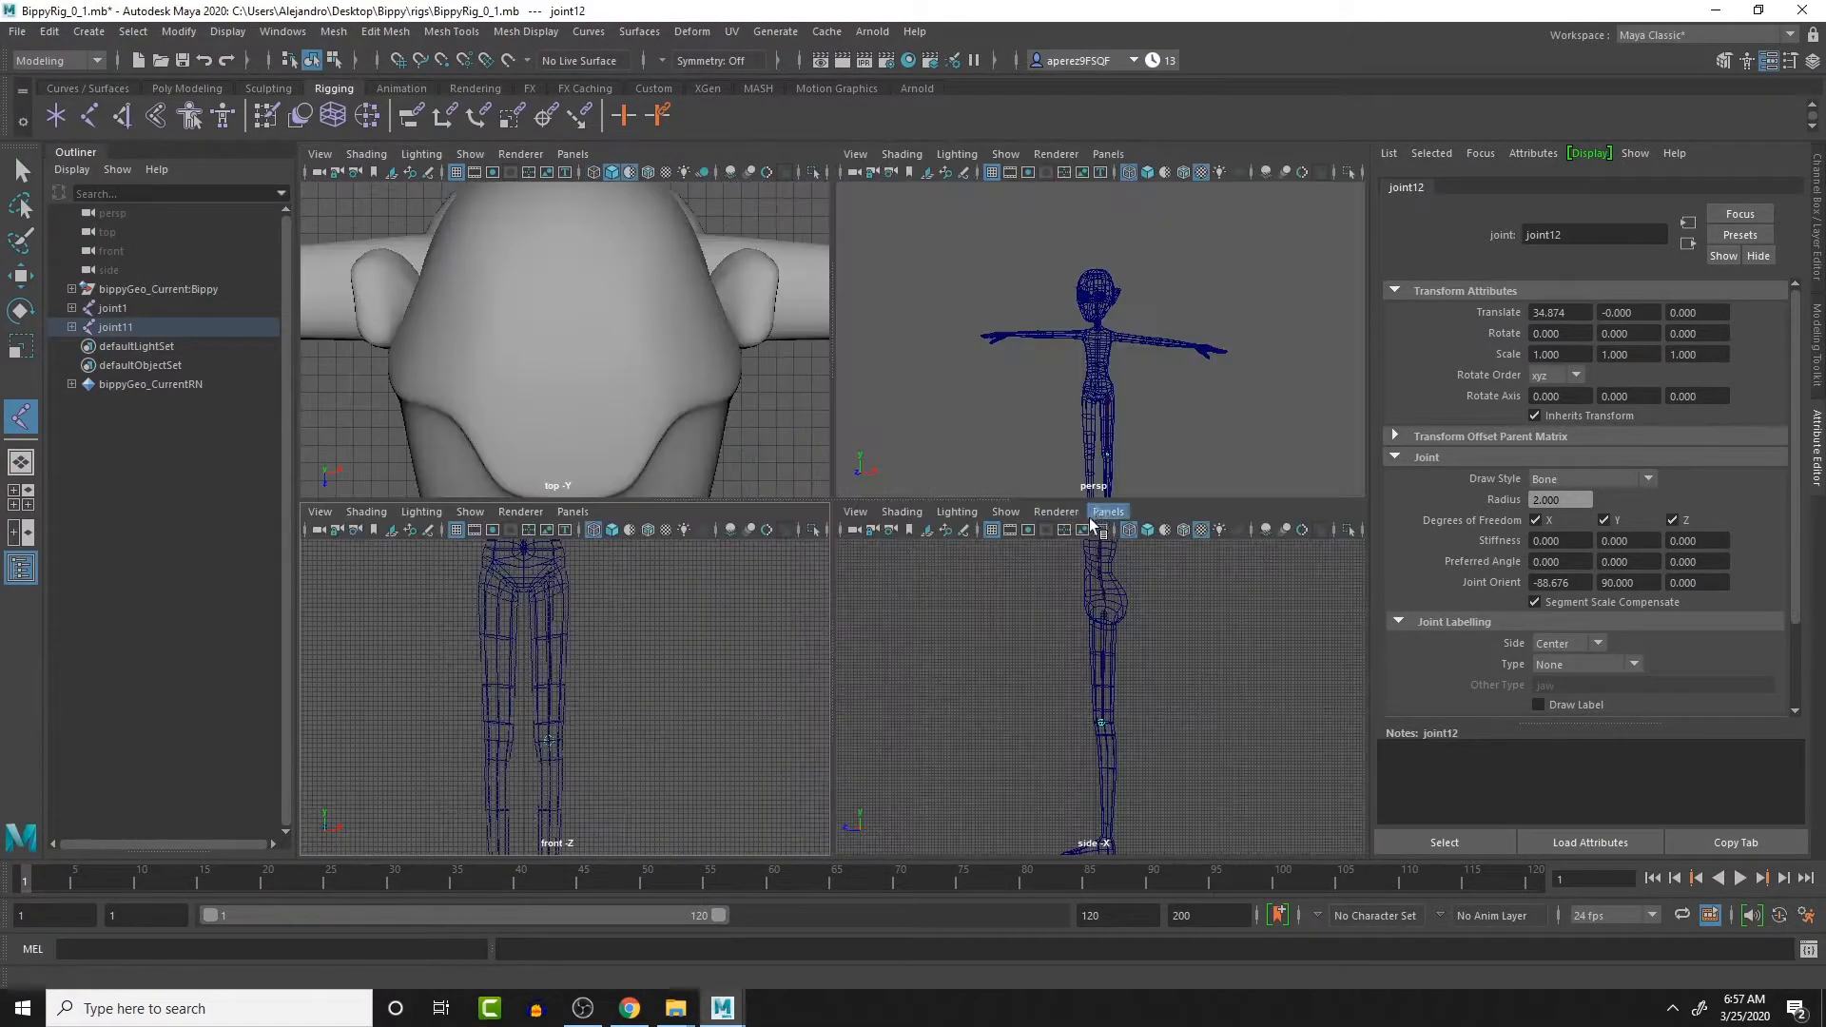
key("space")
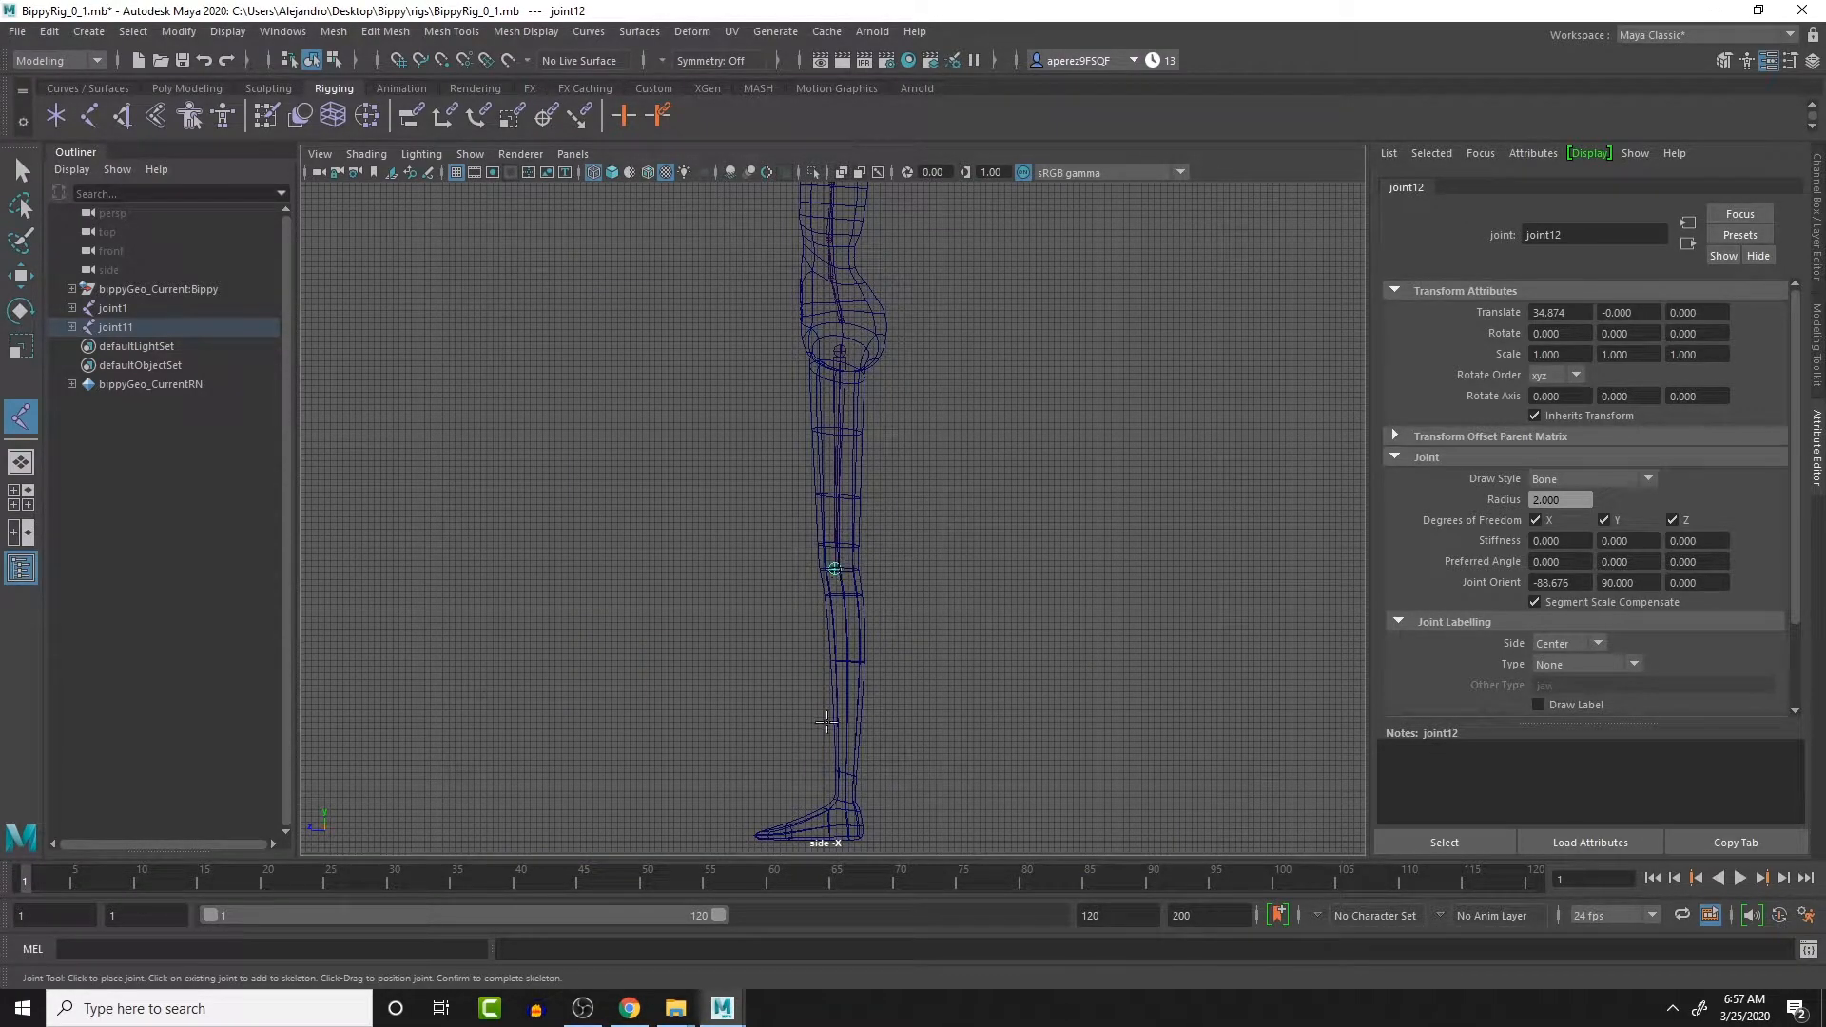
- Add the ankle joint in the side view and align it in the front view, with translation about 37.7, 0.03, -0.4
left_click(844, 805)
left_click_drag(843, 805, 846, 806)
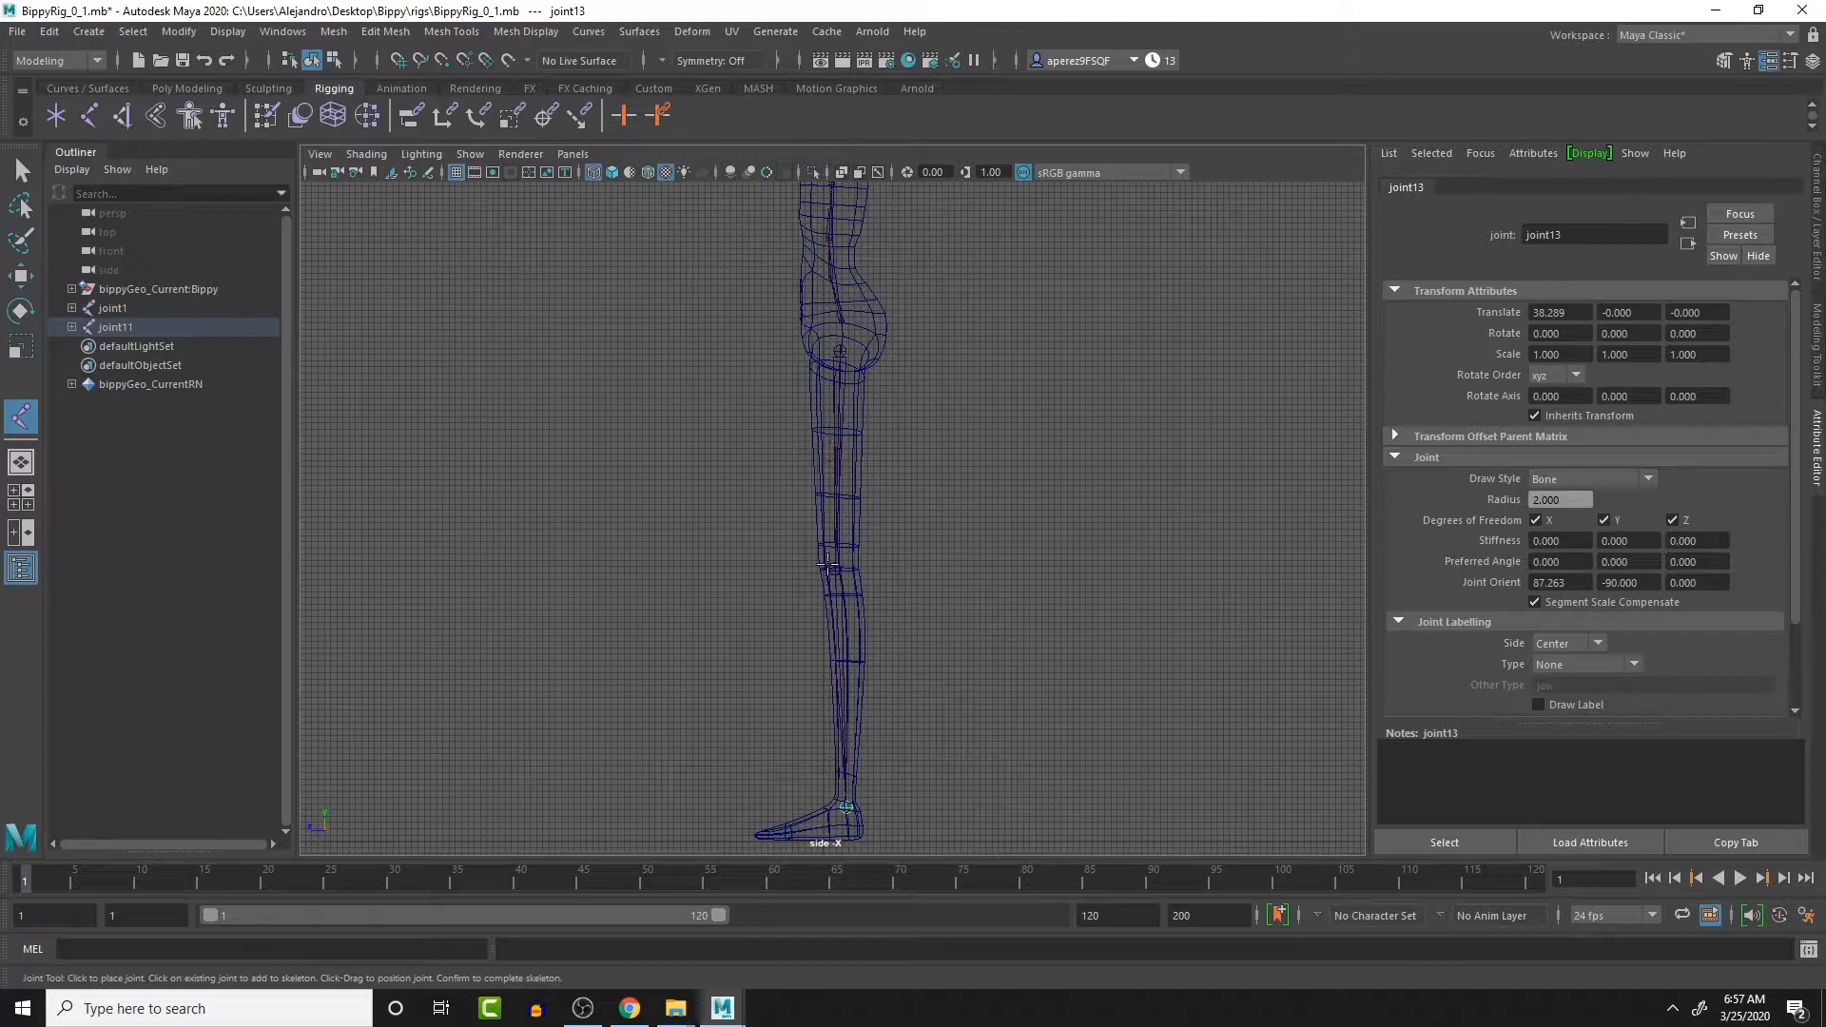
key("space")
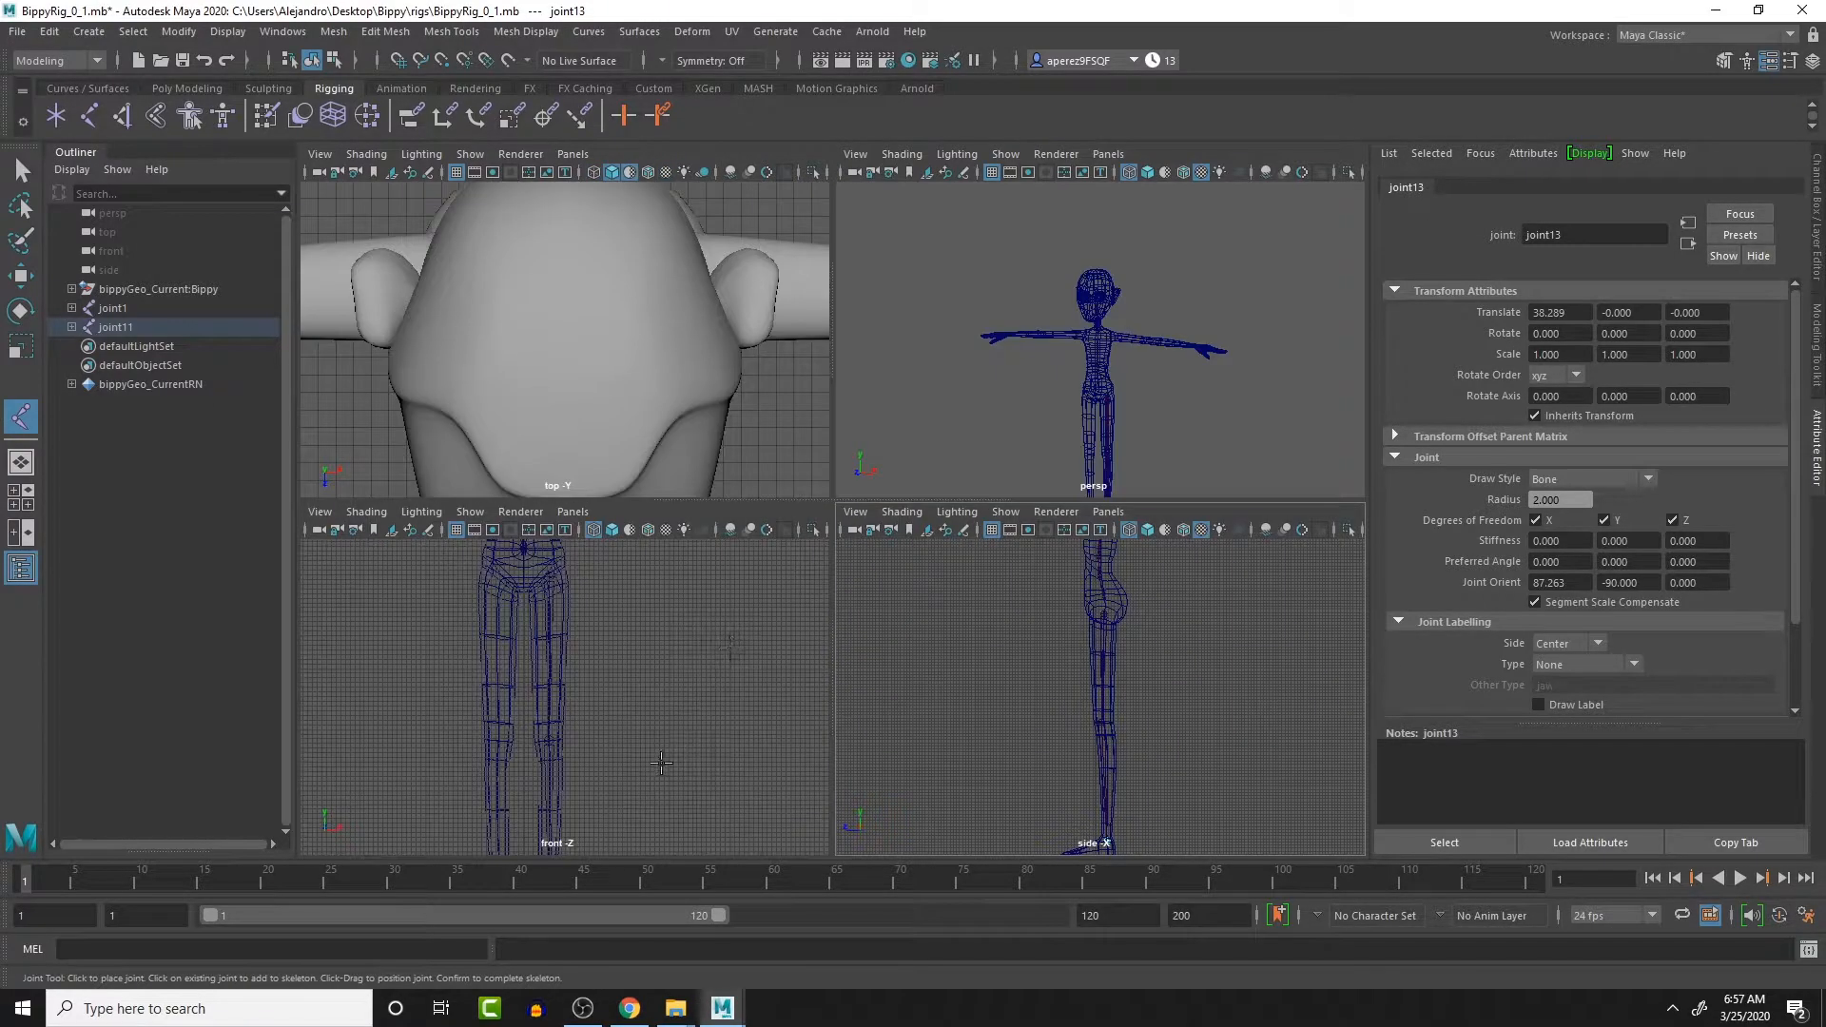
key("space")
middle_click_drag(802, 709, 769, 380, "alt")
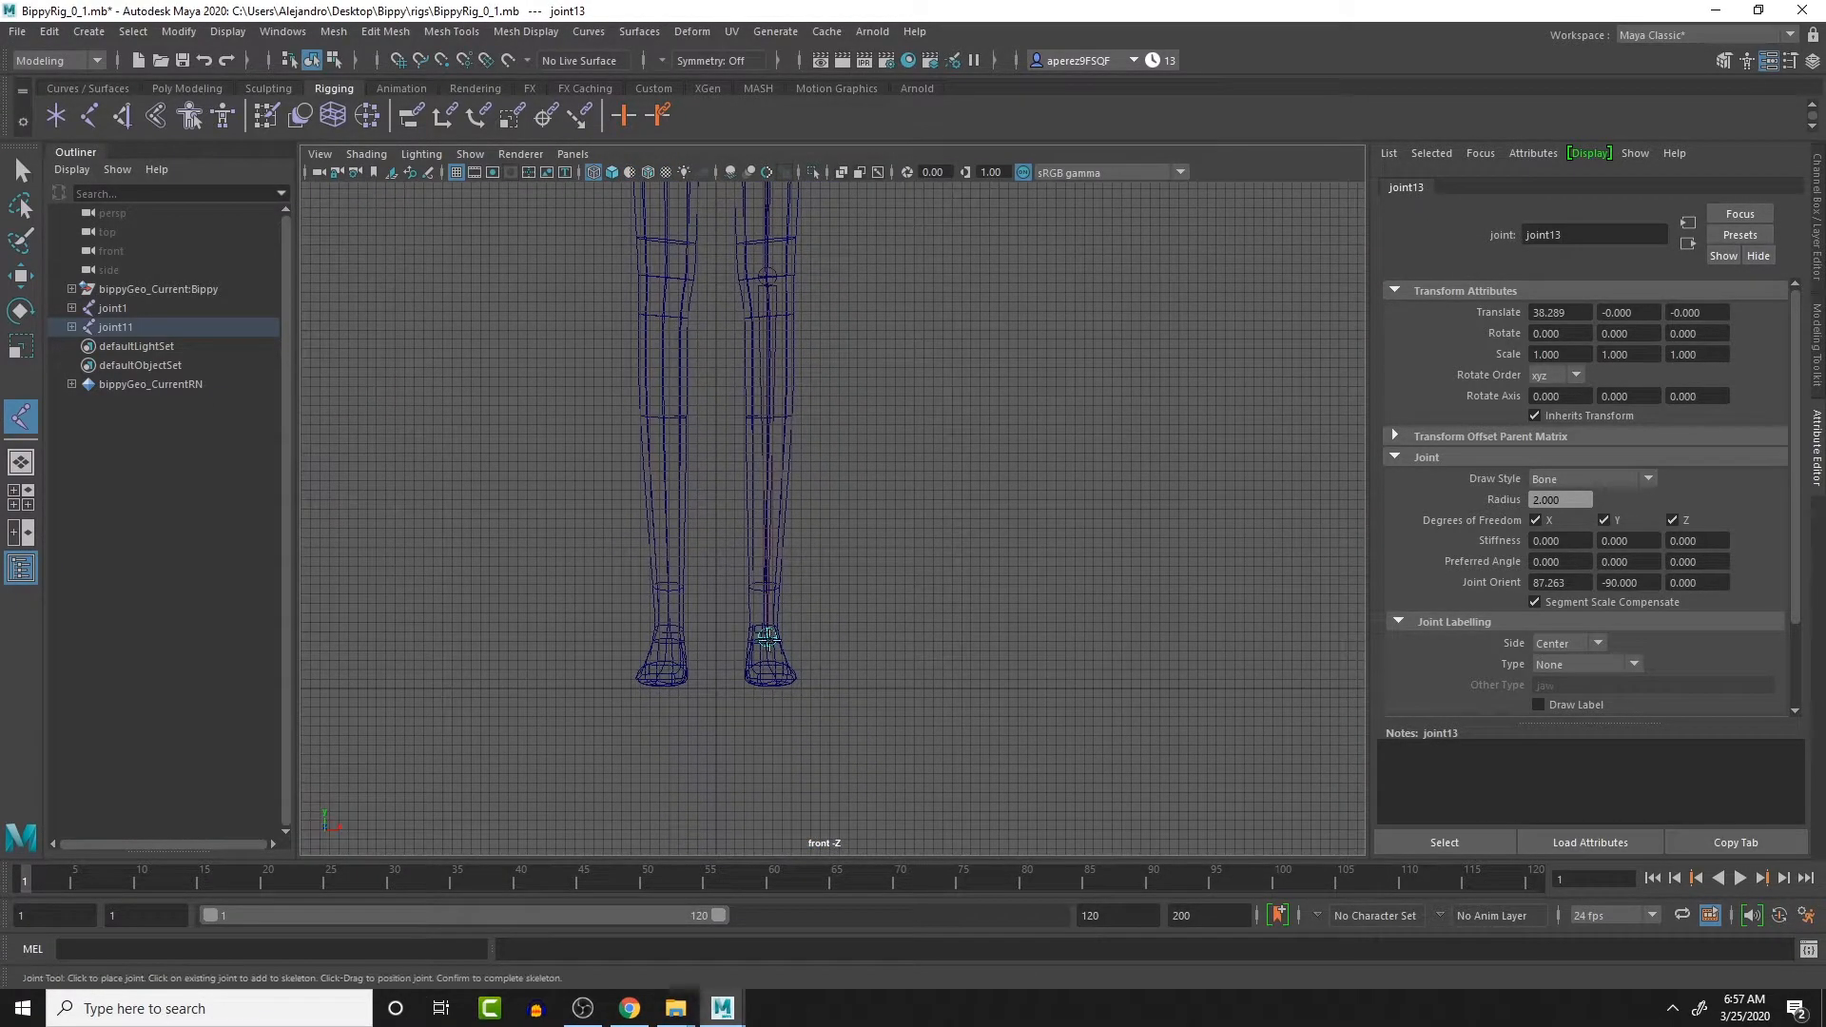
middle_click_drag(769, 642, 764, 638)
scroll(859, 702, "down", 1)
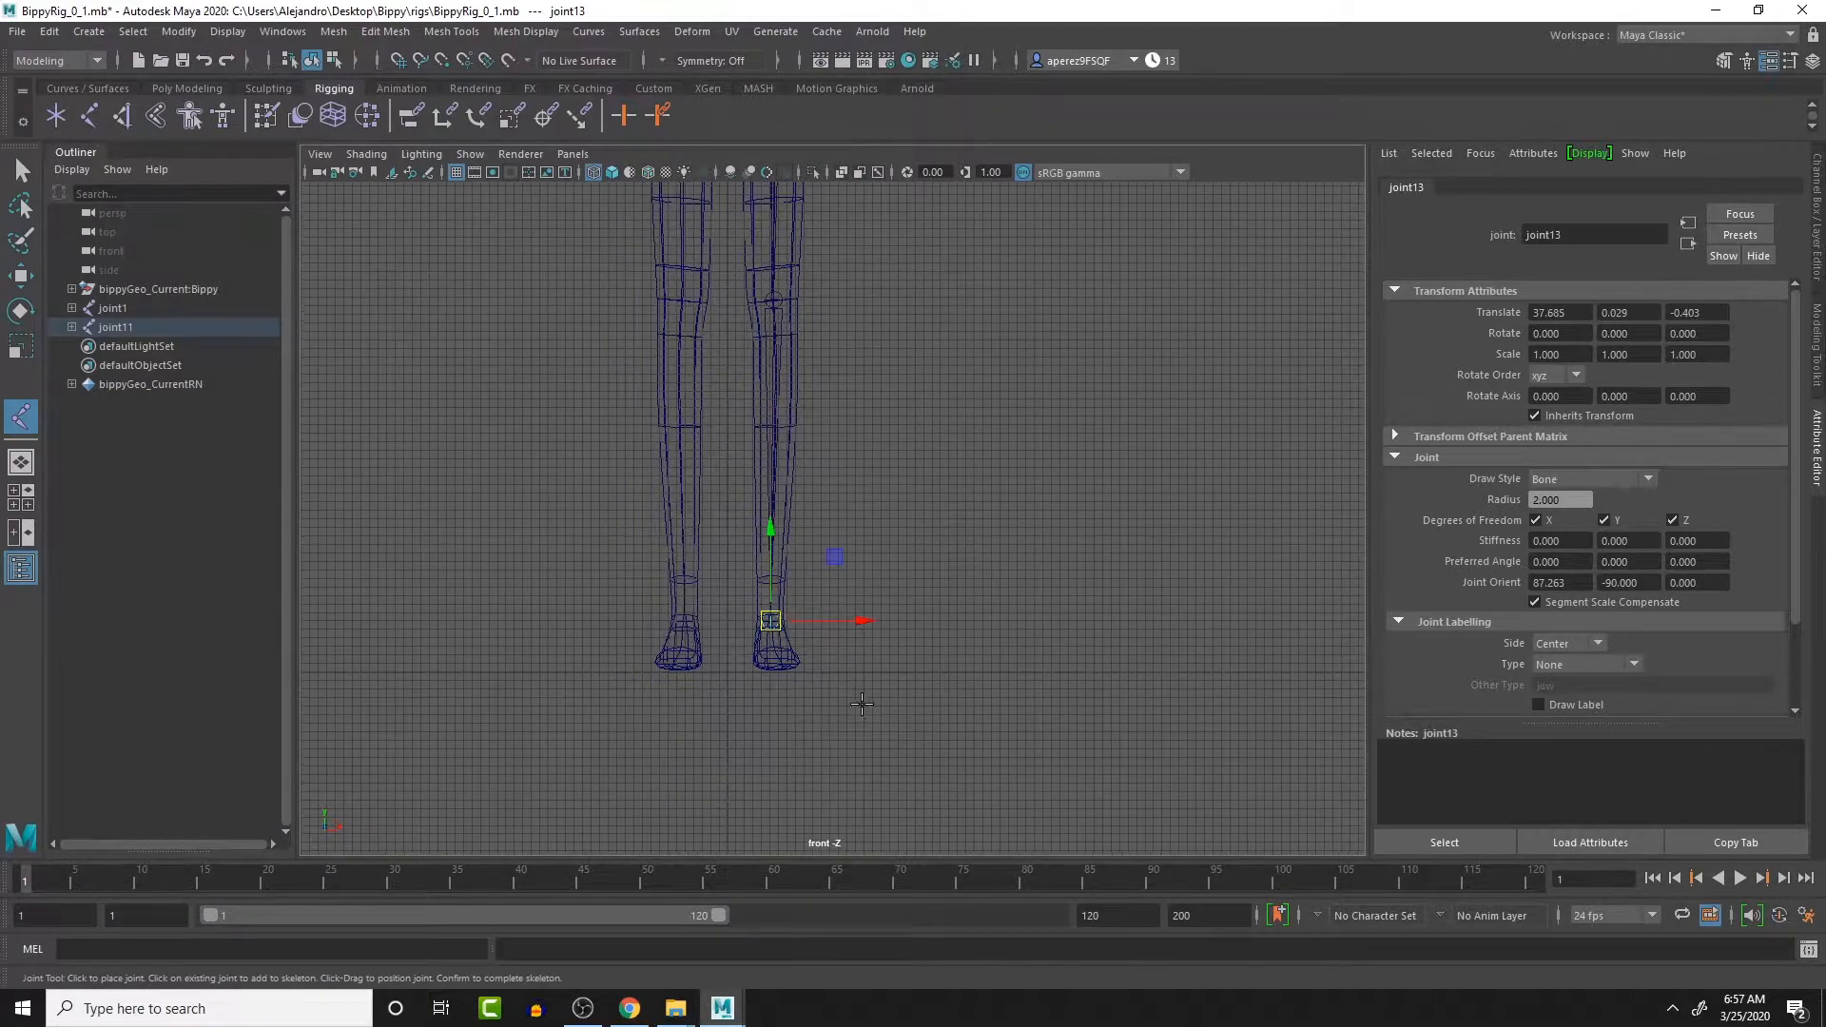
- Add the ball-of-foot joint in the side view and center it on the foot in the front view, with translation about 10.1, 0.06, -0.64
key("space")
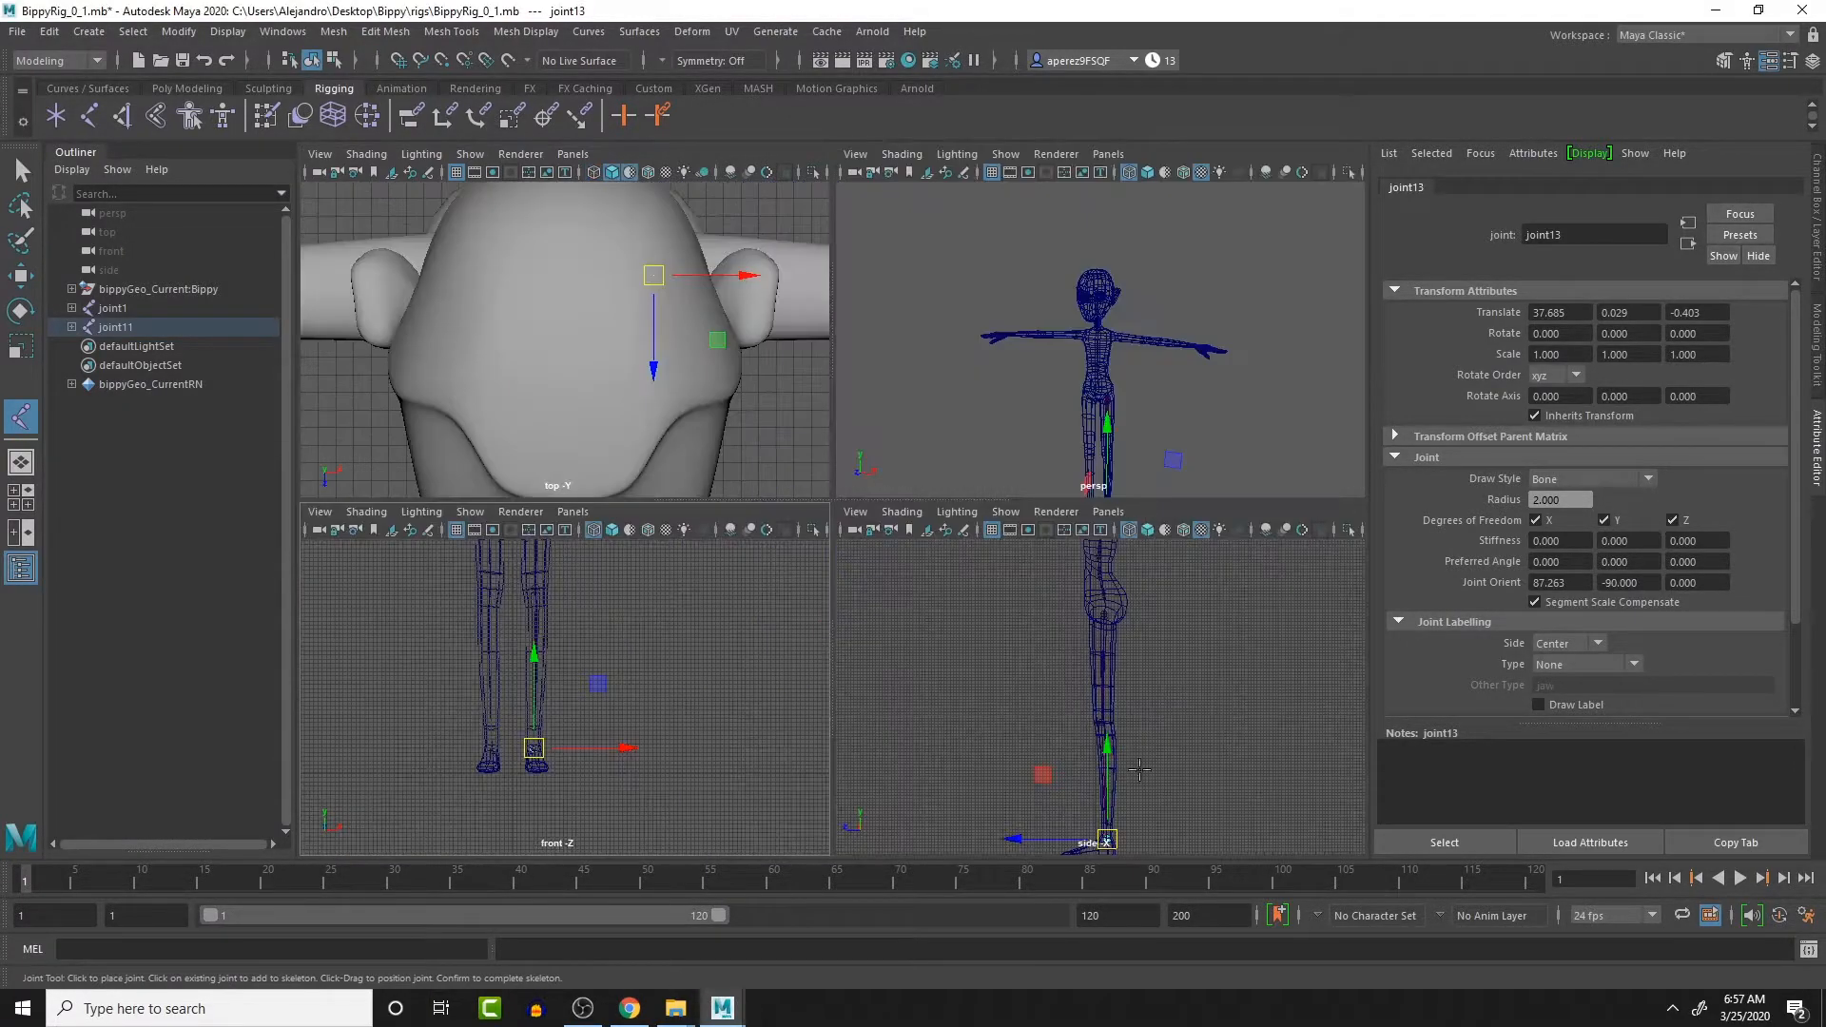
key("space")
middle_click_drag(1027, 688, 1124, 649, "alt")
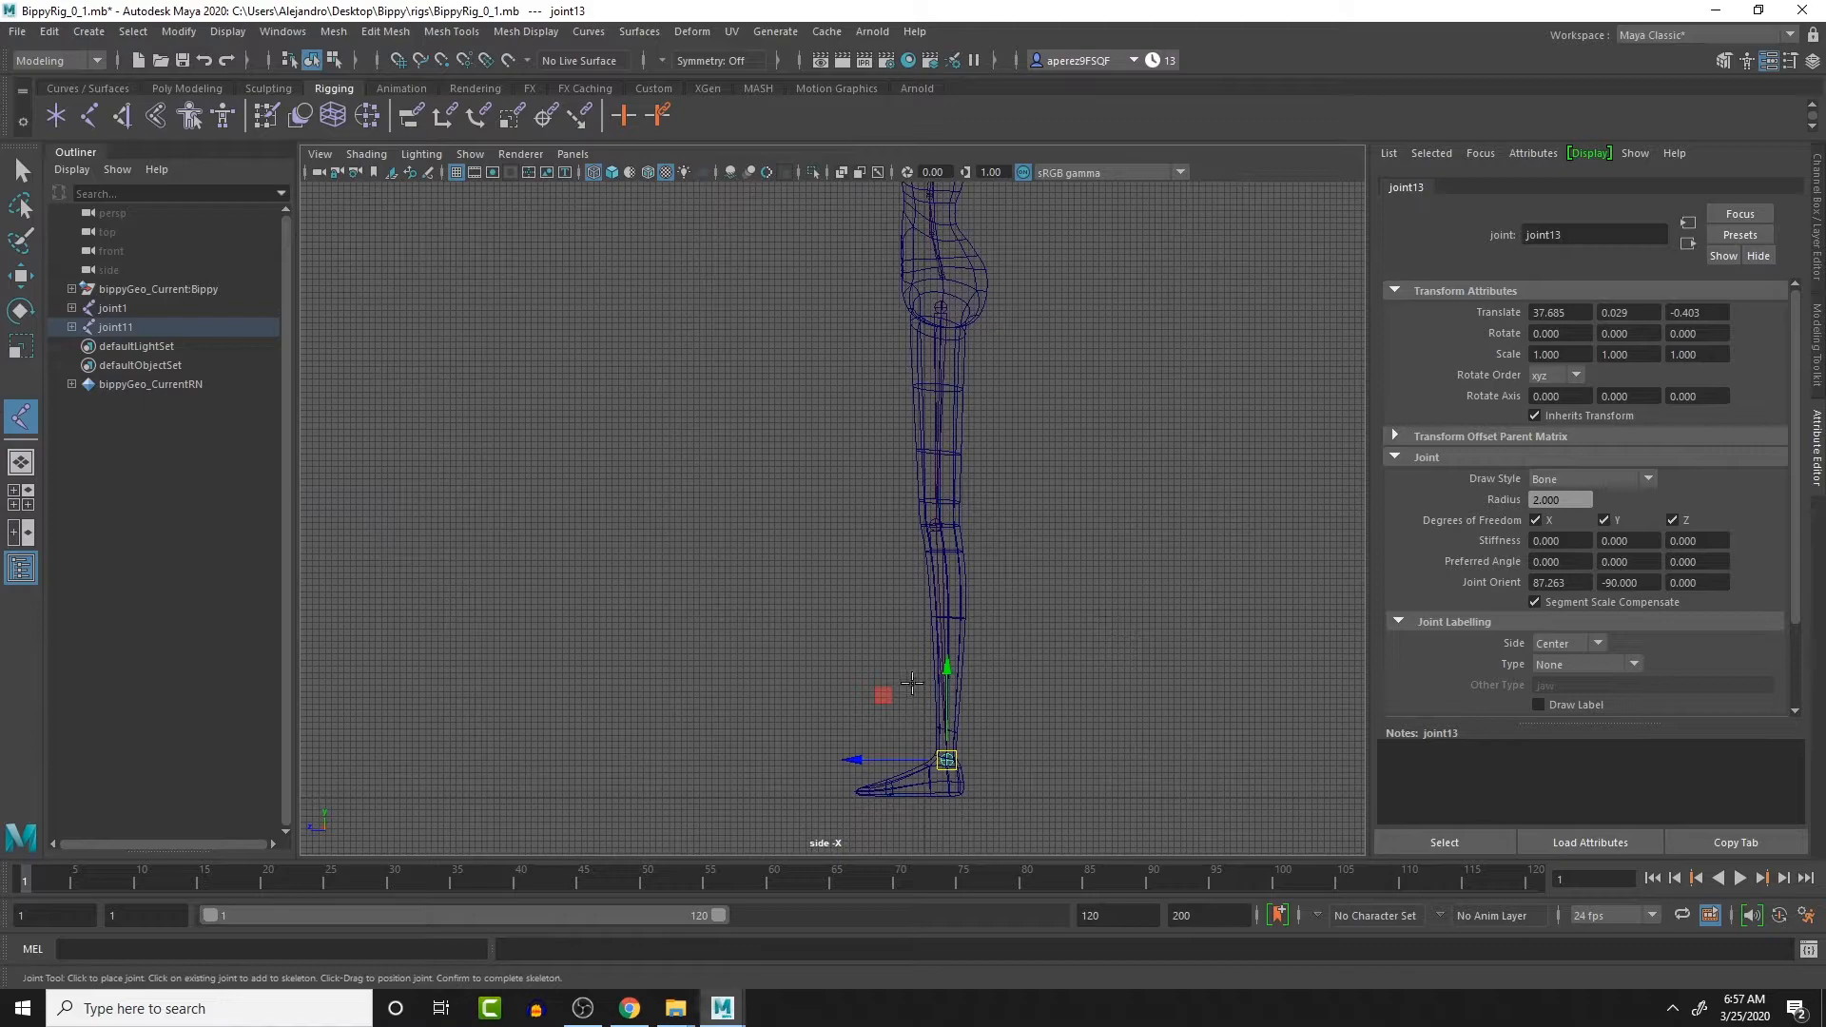
left_click(892, 792)
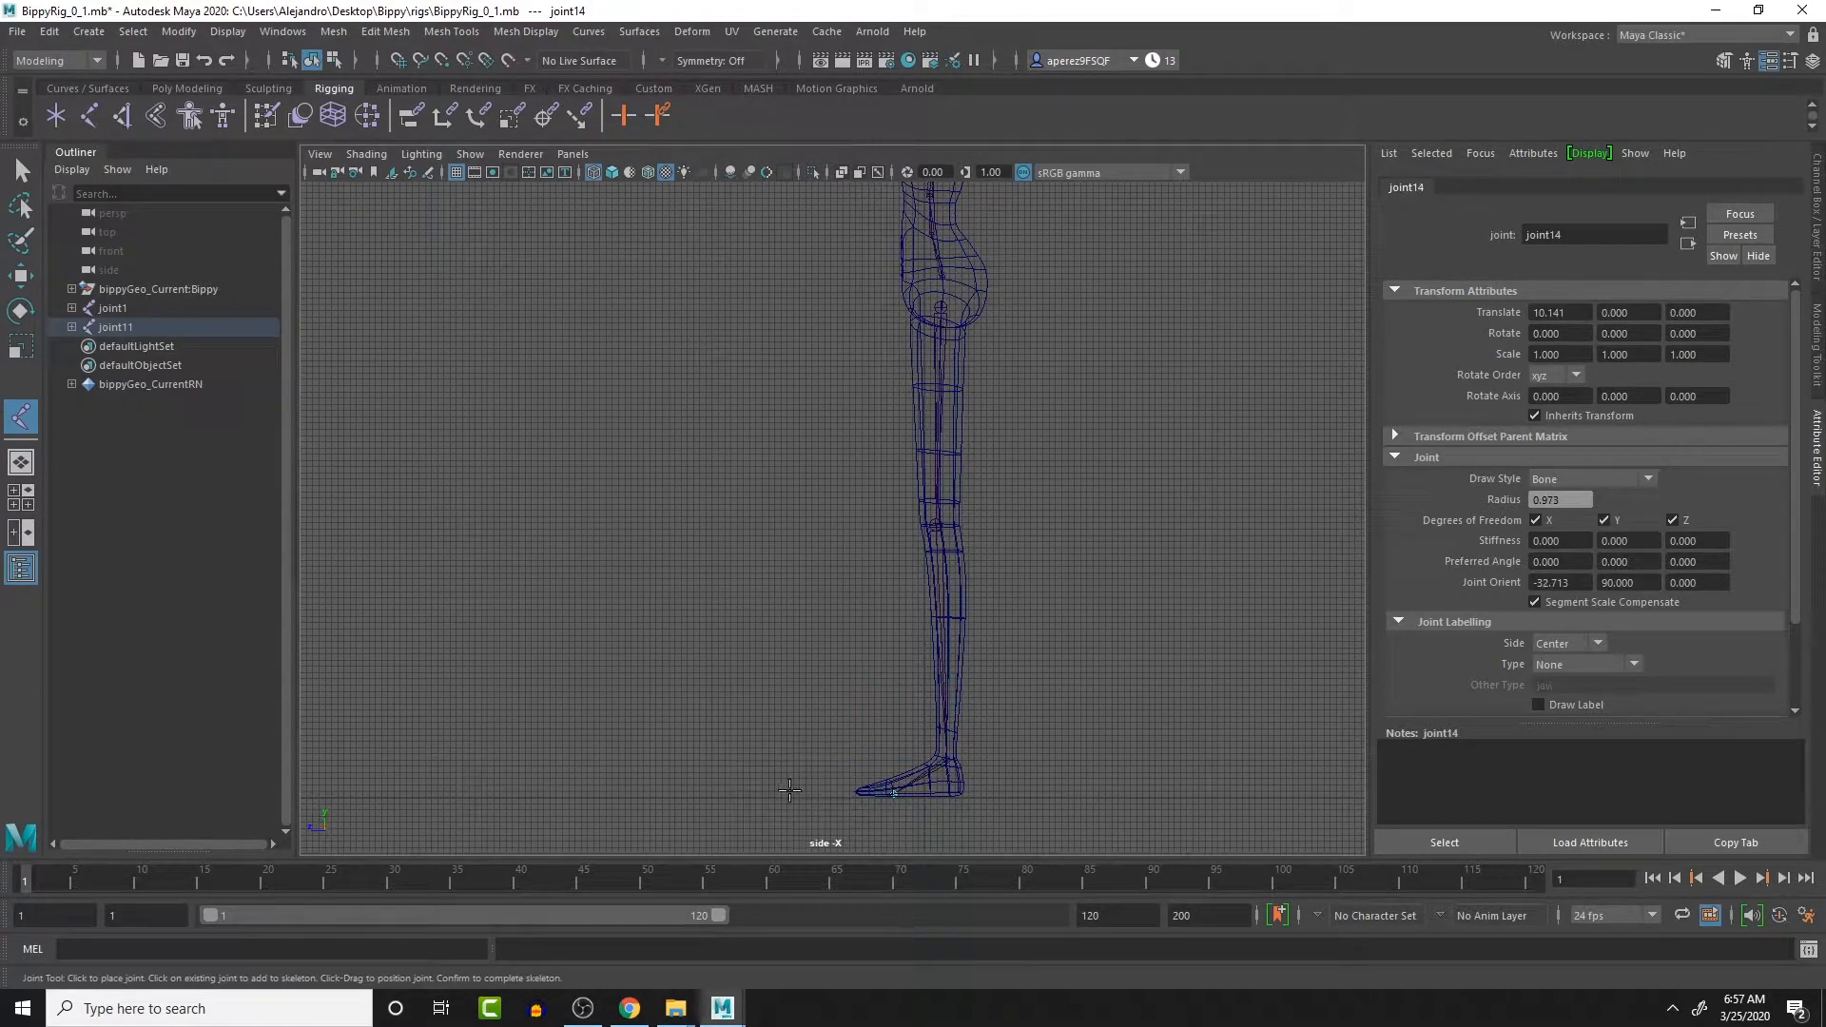
key("space")
key("space")
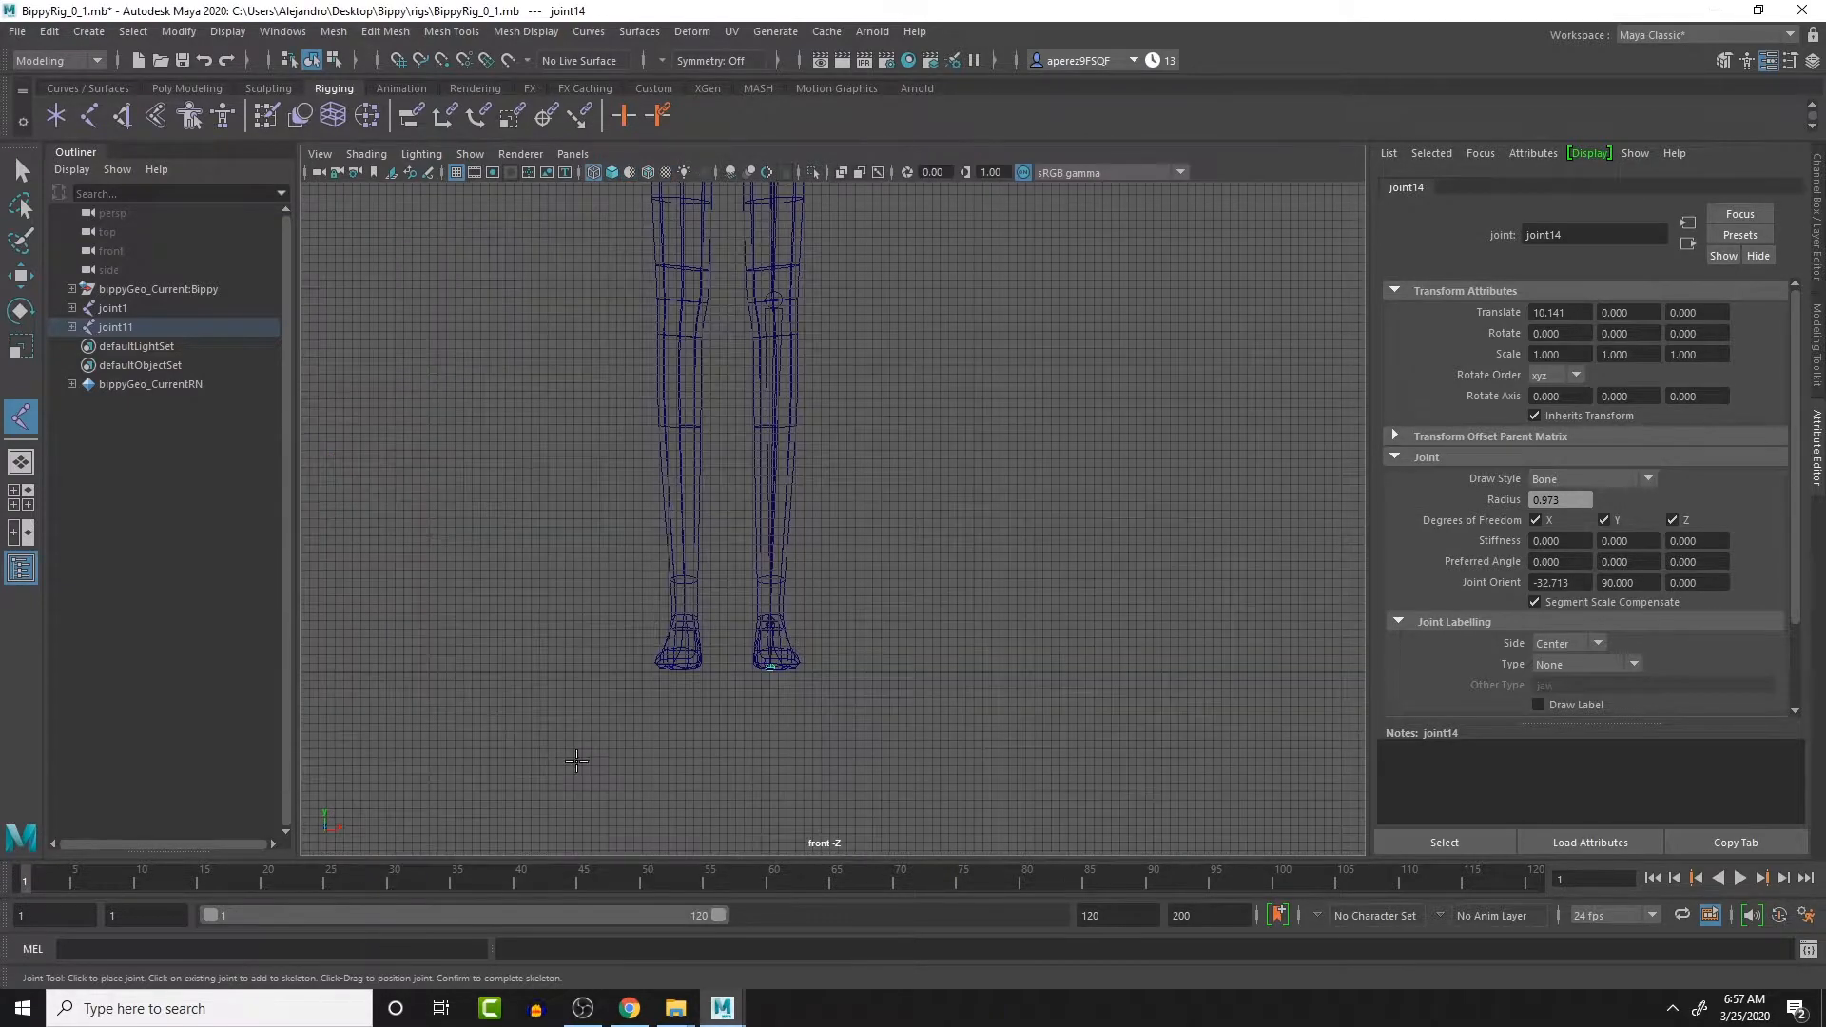
scroll(790, 665, "up", 4)
middle_click_drag(734, 749, 743, 750)
scroll(743, 751, "down", 3)
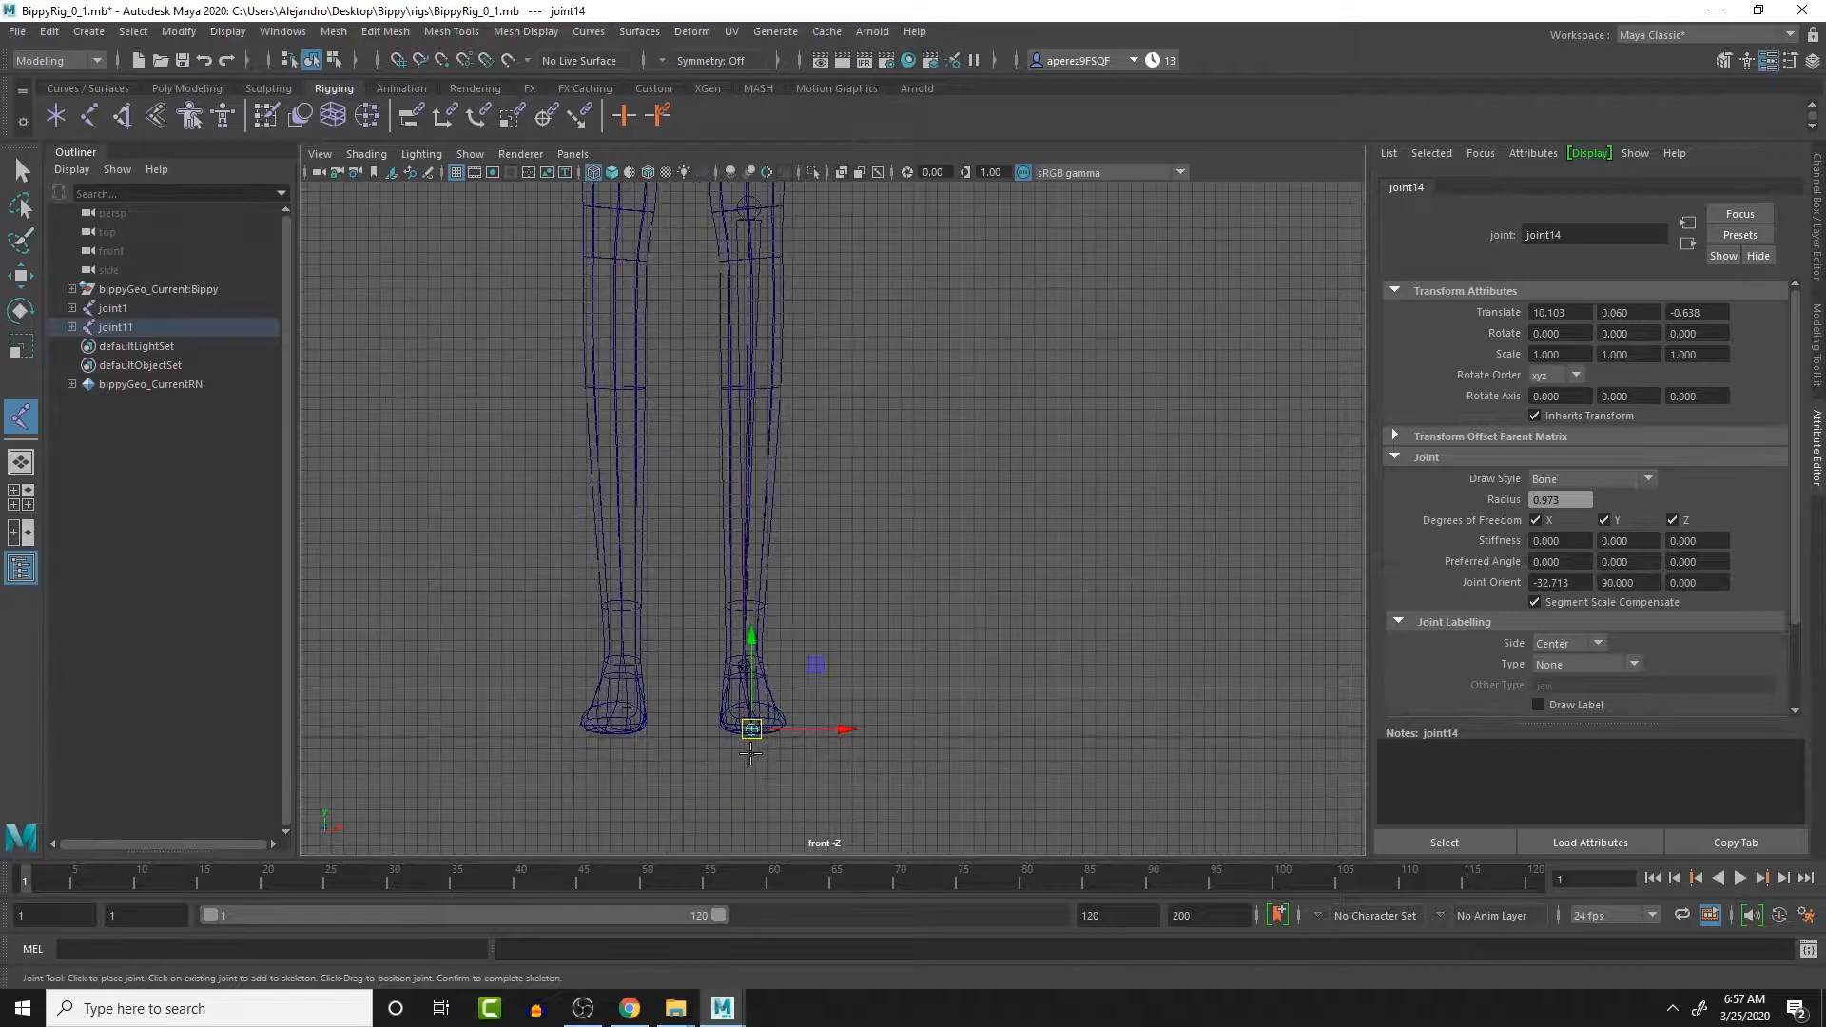
- Add the toe-tip joint in the side view and shift it in the front view, with translation about 6.56, -0.06, -0.24
key("space")
key("space")
middle_click_drag(1134, 698, 1199, 540, "alt")
left_click(911, 611)
left_click_drag(918, 612, 916, 612)
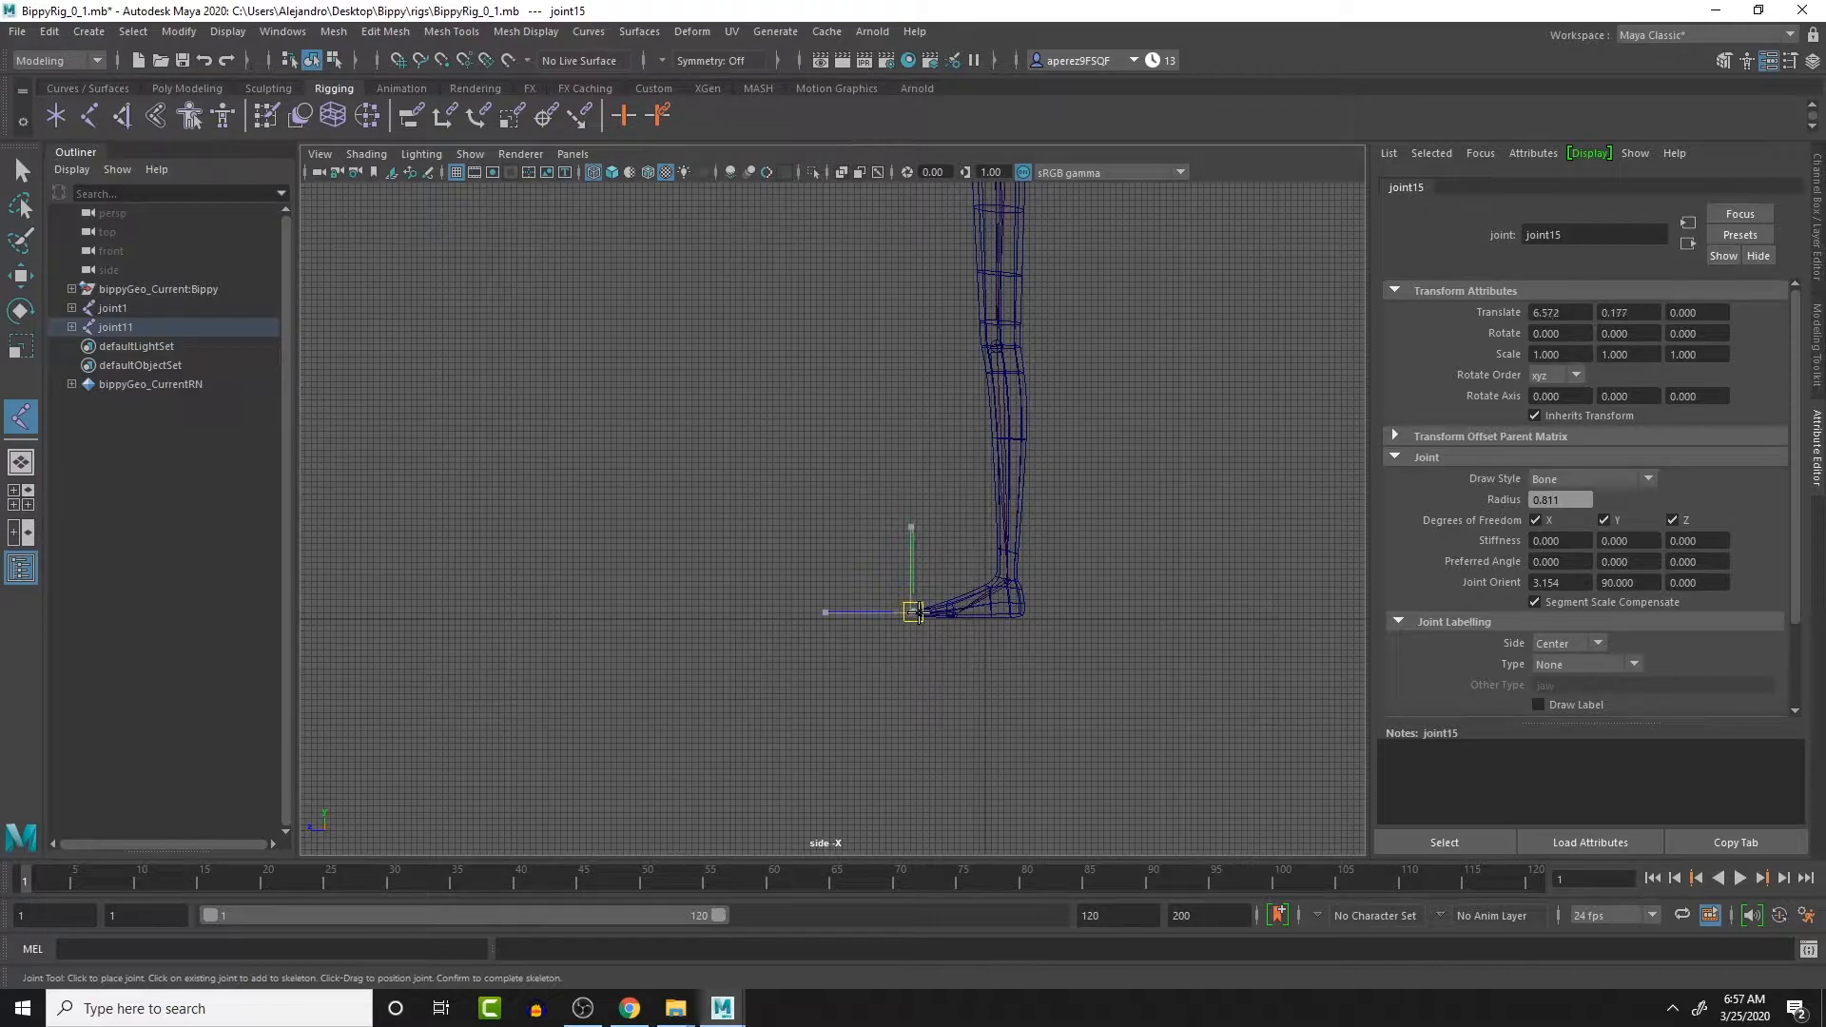
key("Return")
key("space")
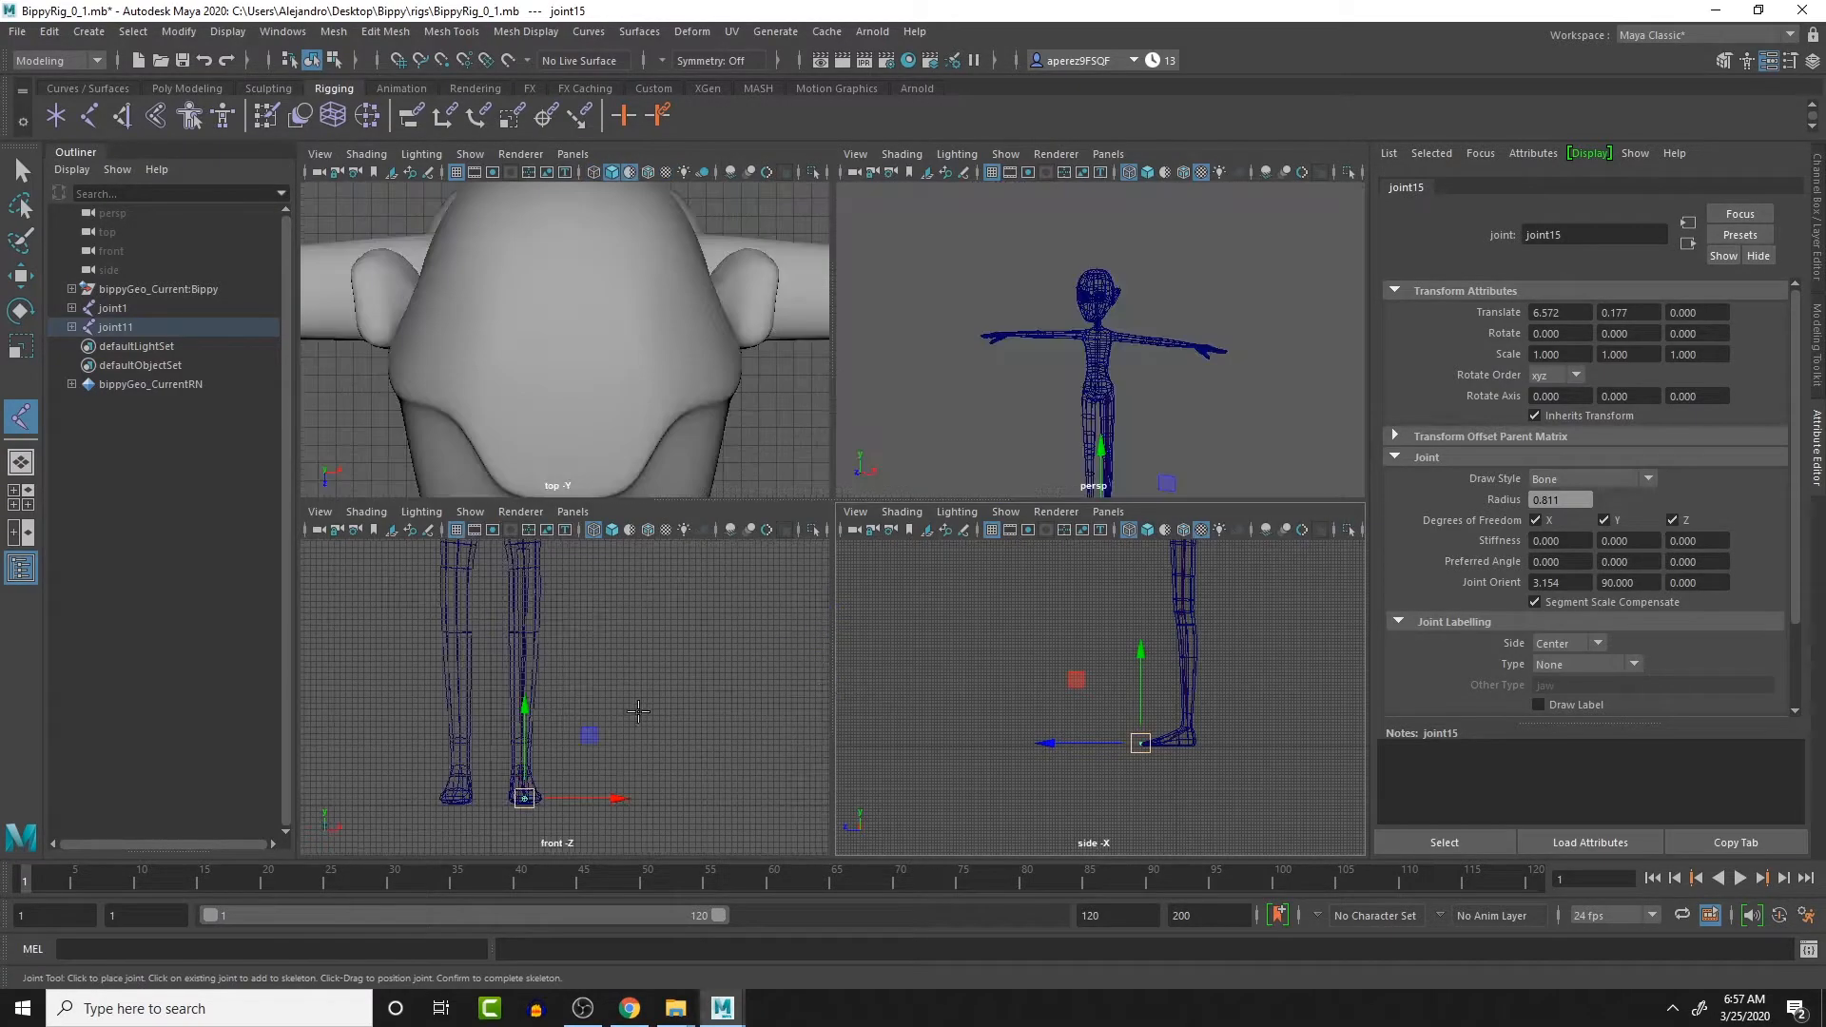
key("space")
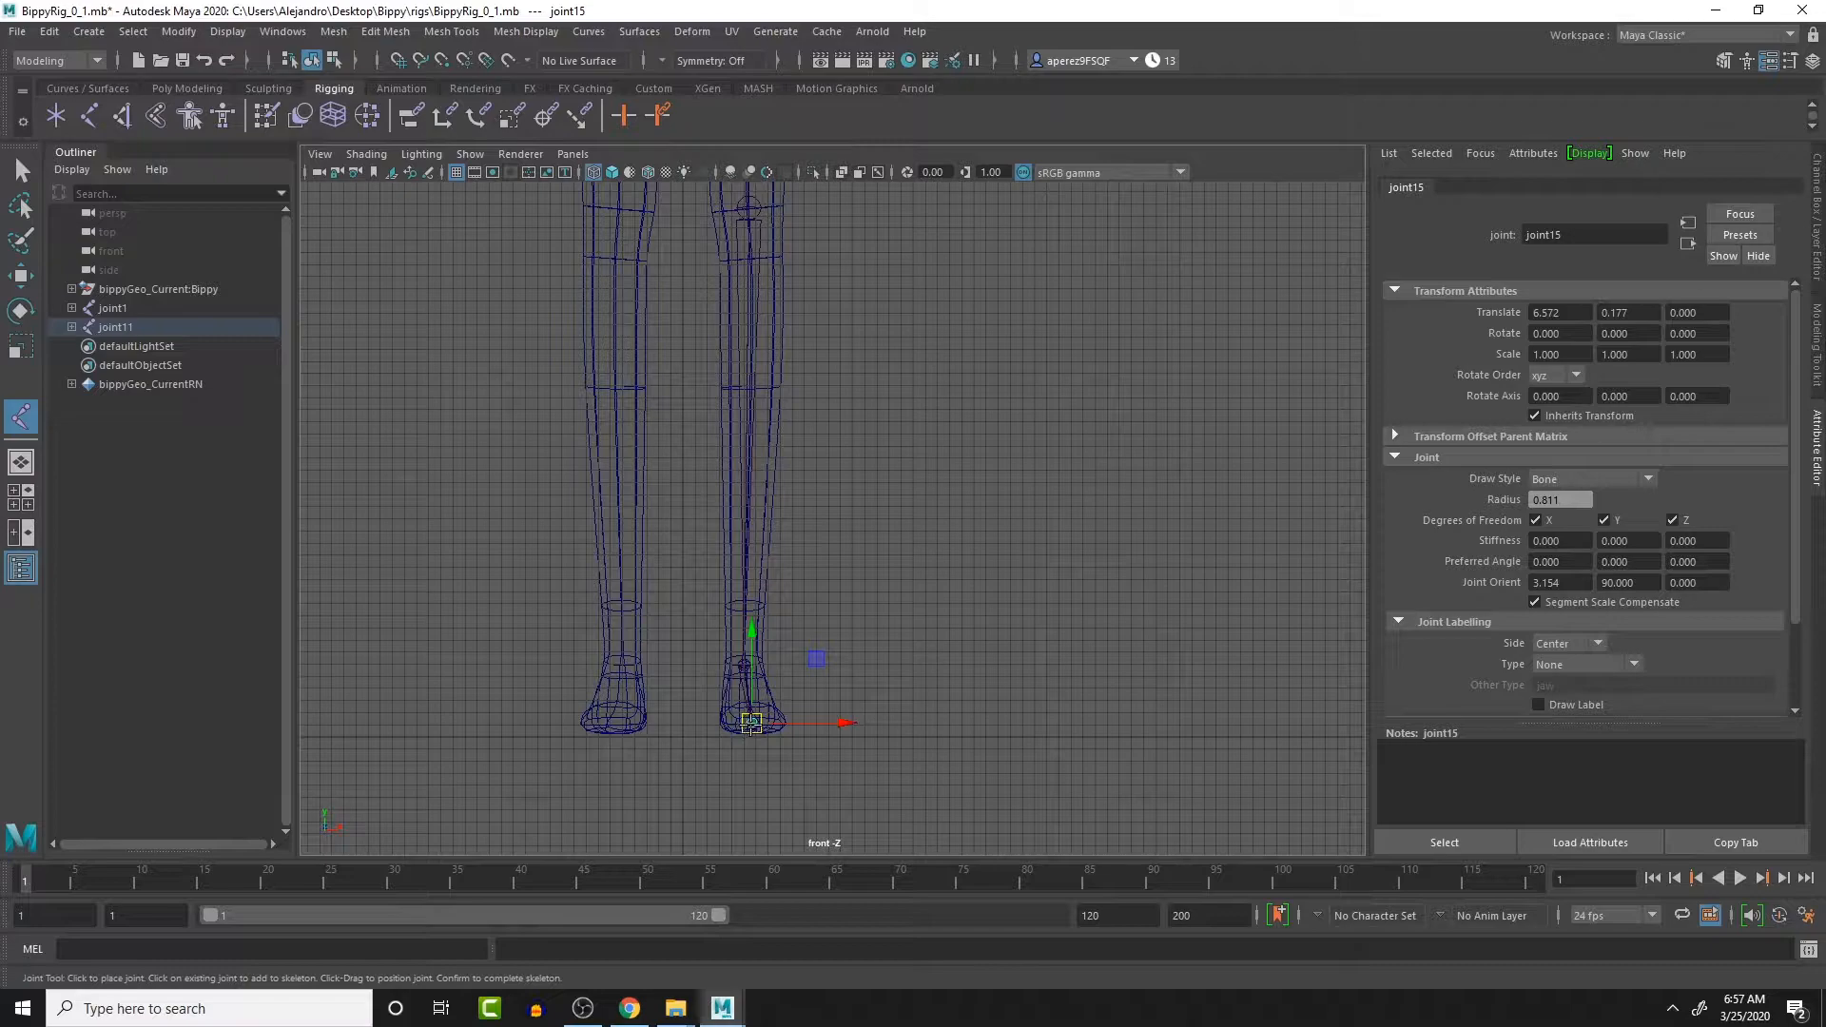
left_click_drag(751, 725, 754, 726)
- Move the toe-tip joint sideways in the perspective view to line up with the foot, with translation about 6.51, -0.07, -0.82
key("space")
key("space")
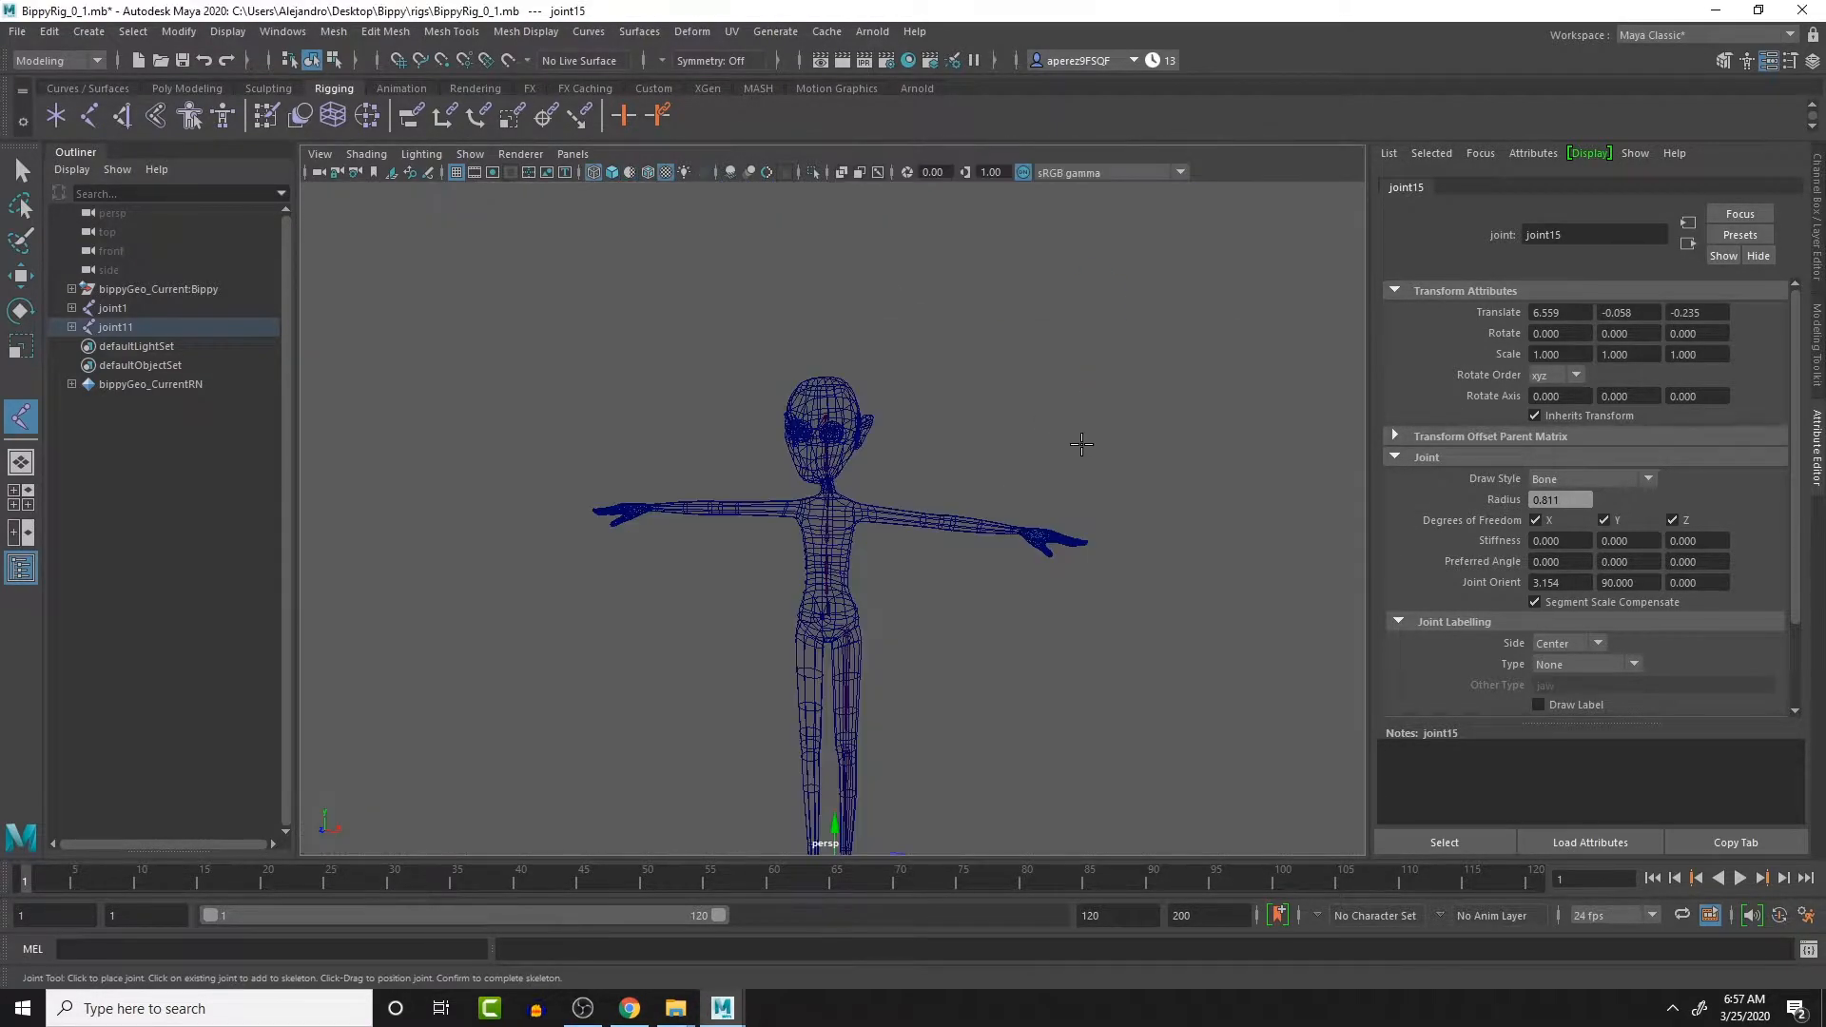
key("f")
left_click_drag(1056, 482, 1025, 534, "alt")
left_click_drag(833, 519, 844, 521)
left_click_drag(960, 504, 1022, 475, "alt")
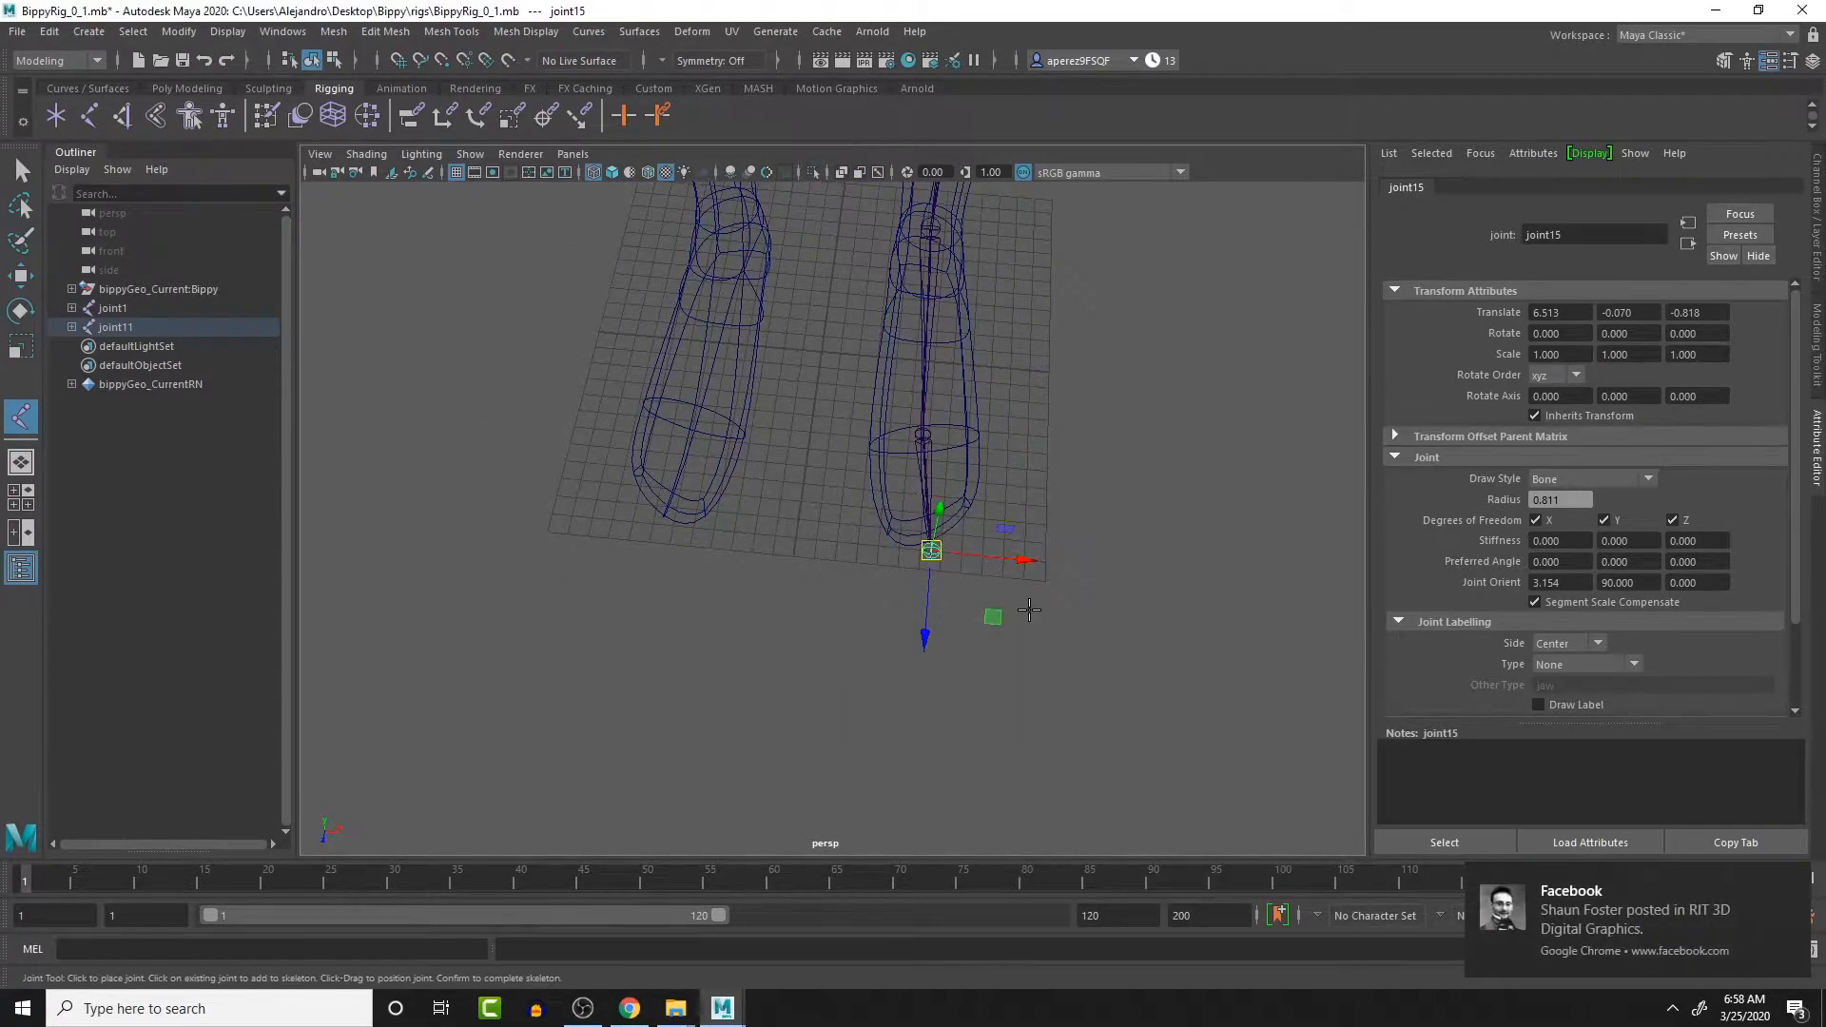
- Finish the left leg joint chain and inspect how it fits the leg and foot in the side view
key("space")
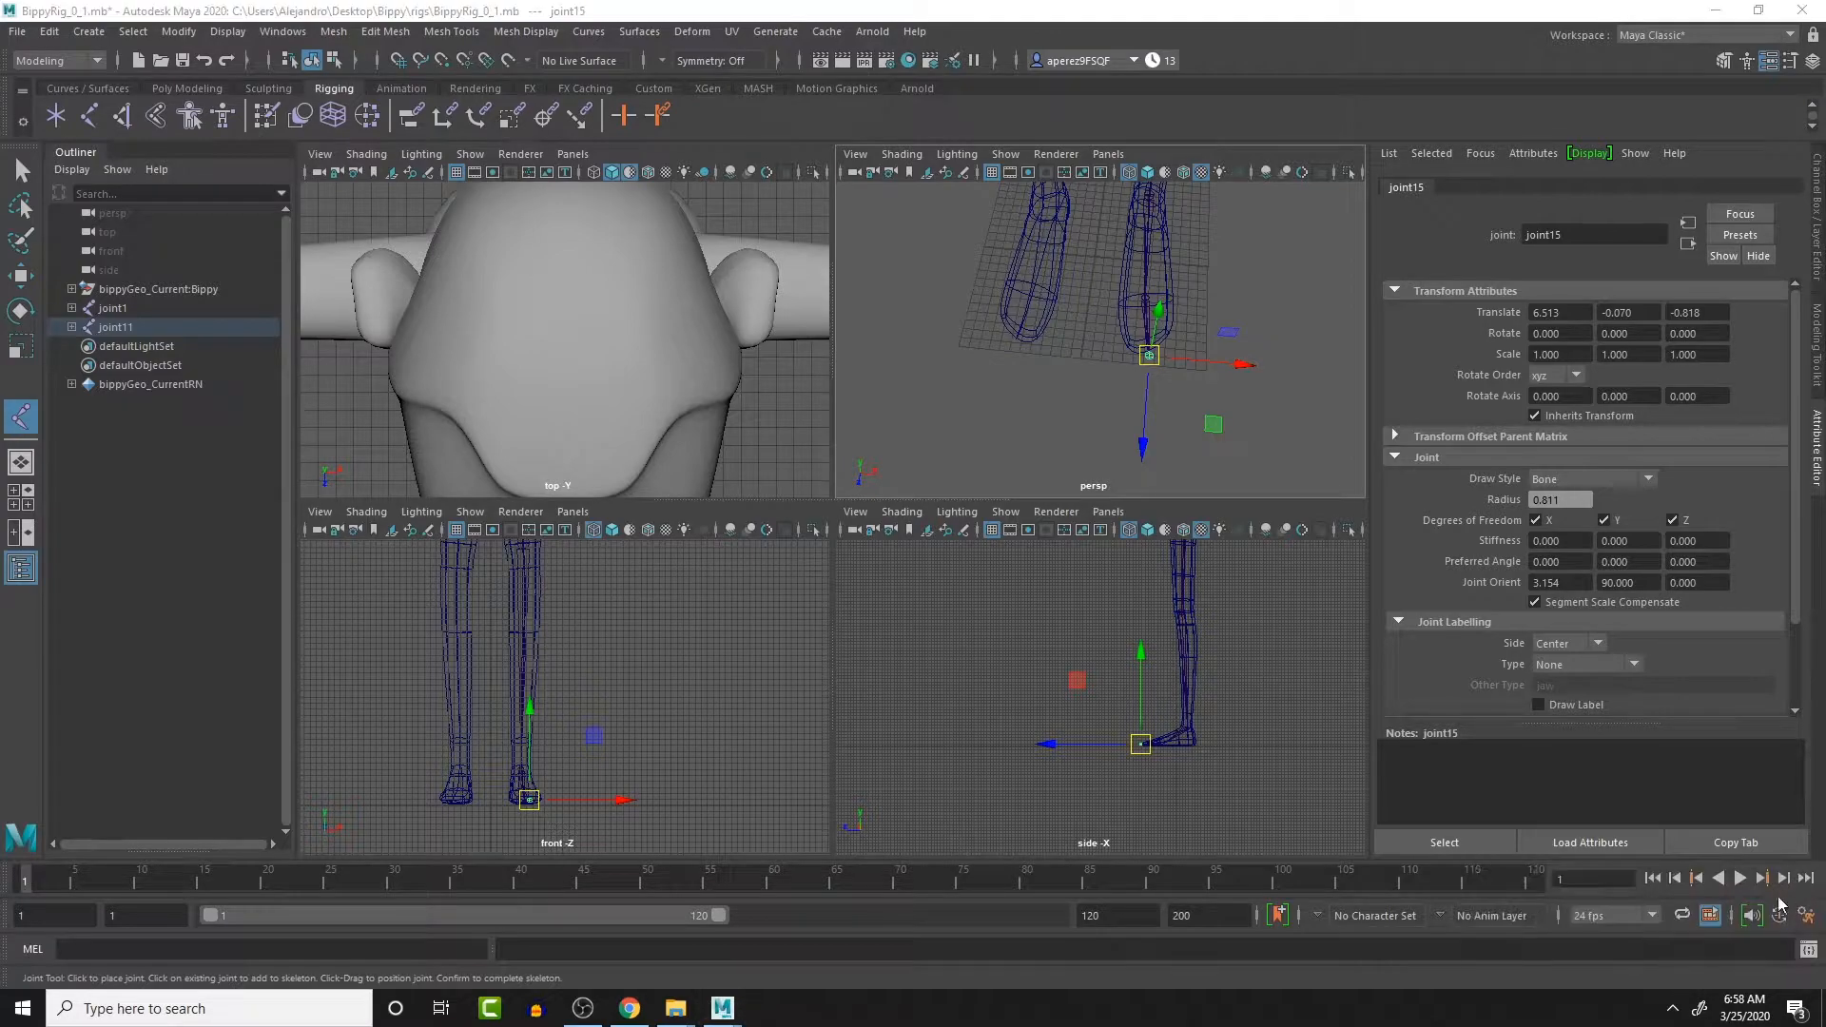
key("space")
key("space")
scroll(941, 616, "up", 6)
middle_click_drag(969, 624, 832, 495, "alt")
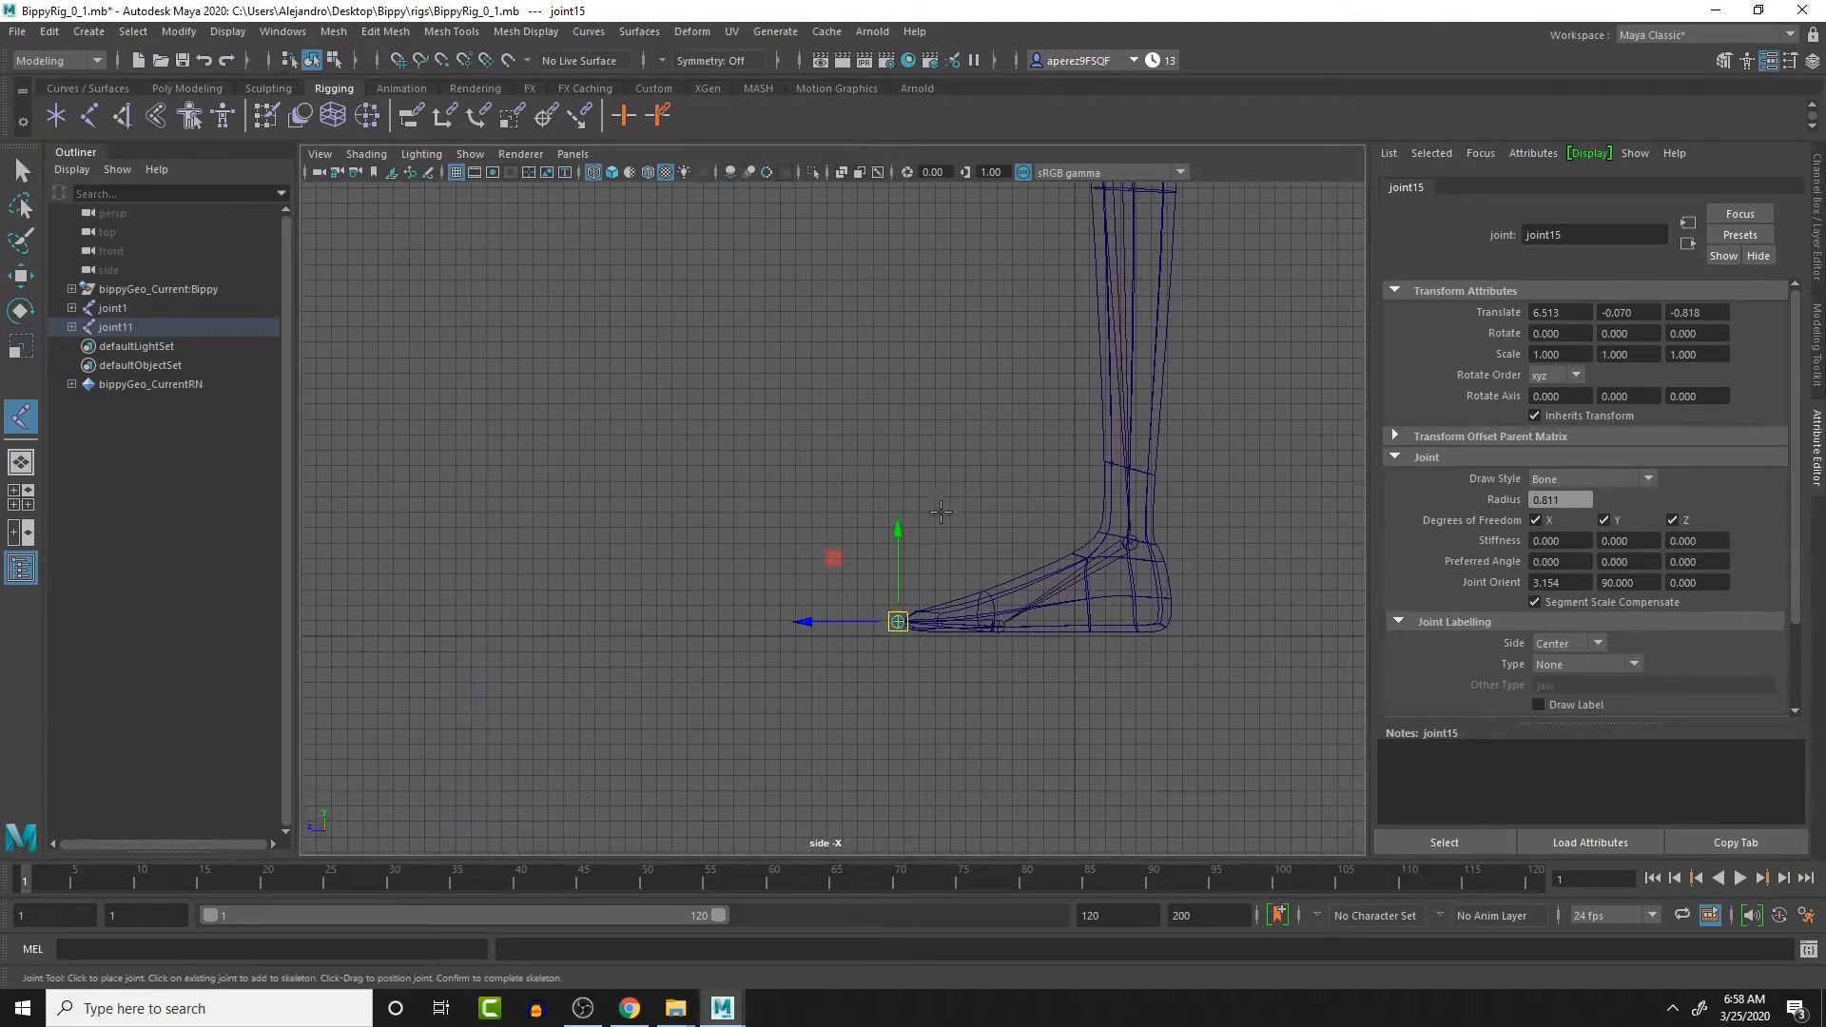
key("q")
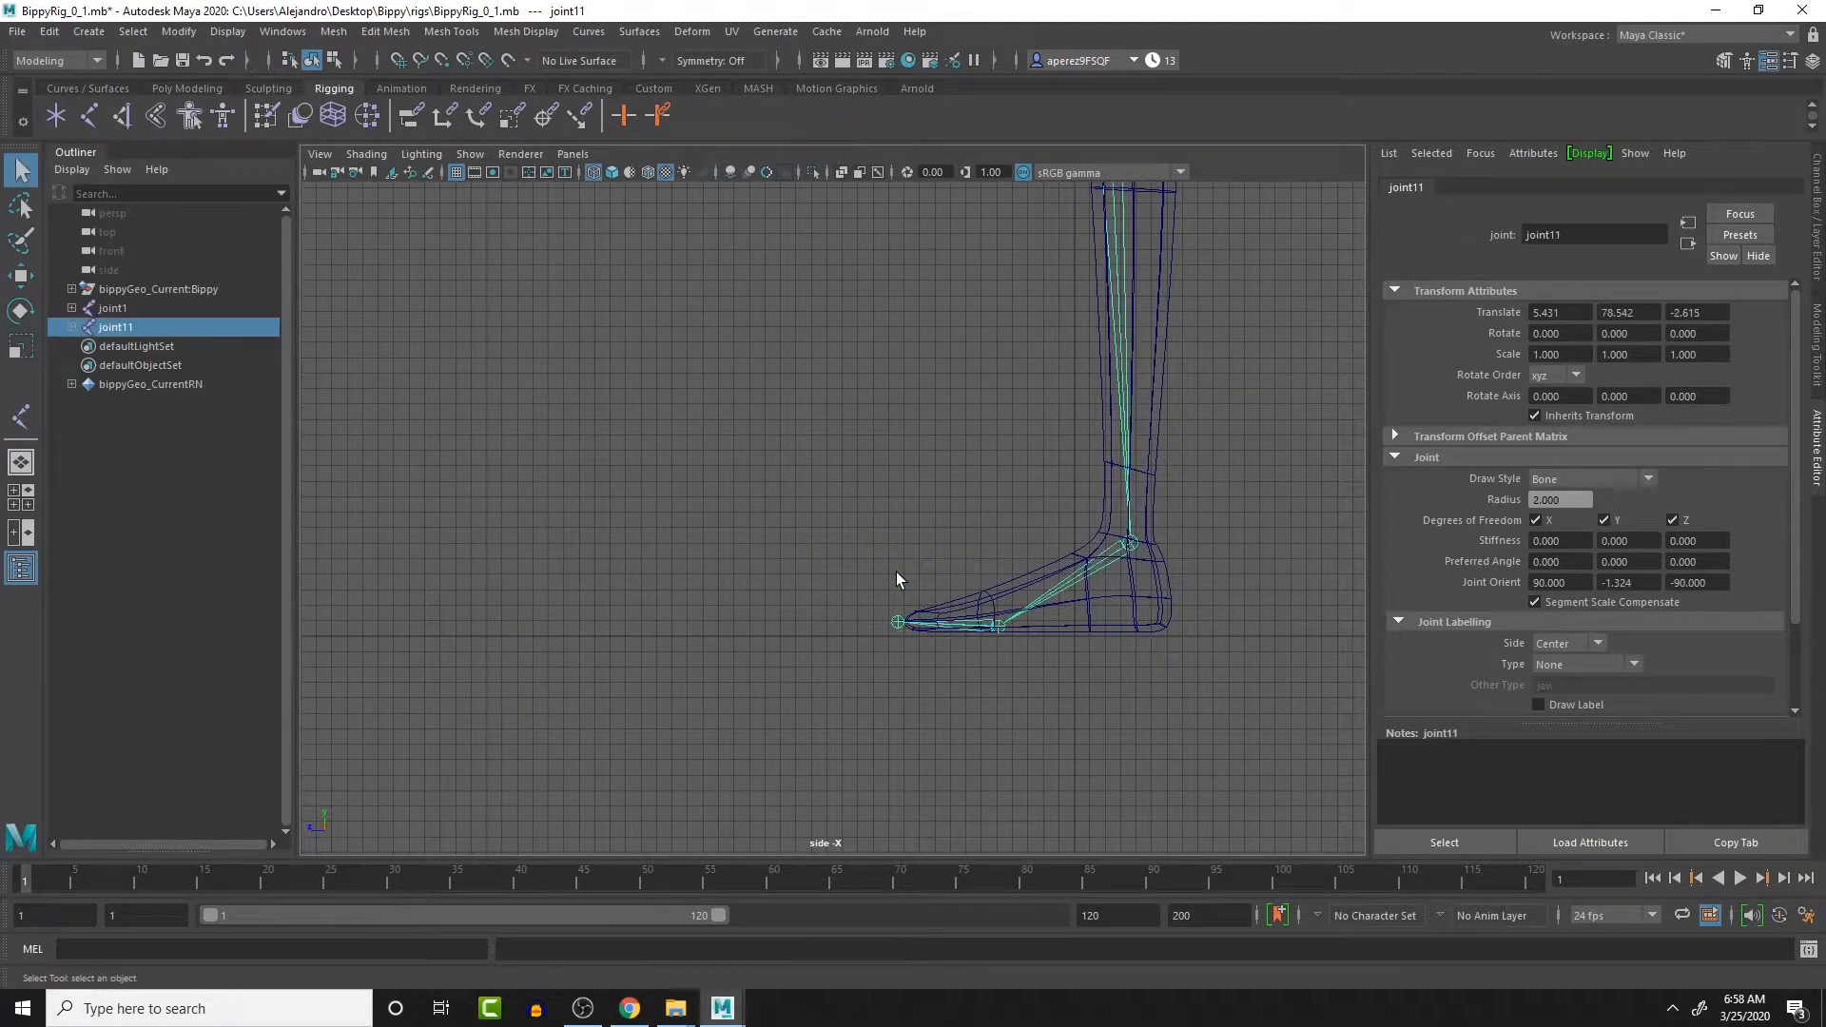
middle_click_drag(923, 548, 909, 745, "alt")
right_click_drag(909, 744, 897, 485, "alt")
middle_click_drag(898, 485, 893, 576, "alt")
right_click_drag(893, 575, 900, 529, "alt")
left_click_drag(900, 529, 930, 399, "alt")
- Place a new clavicle joint beside the upper chest's centerline in the front view, at about X 1.7, Y 115
key("space")
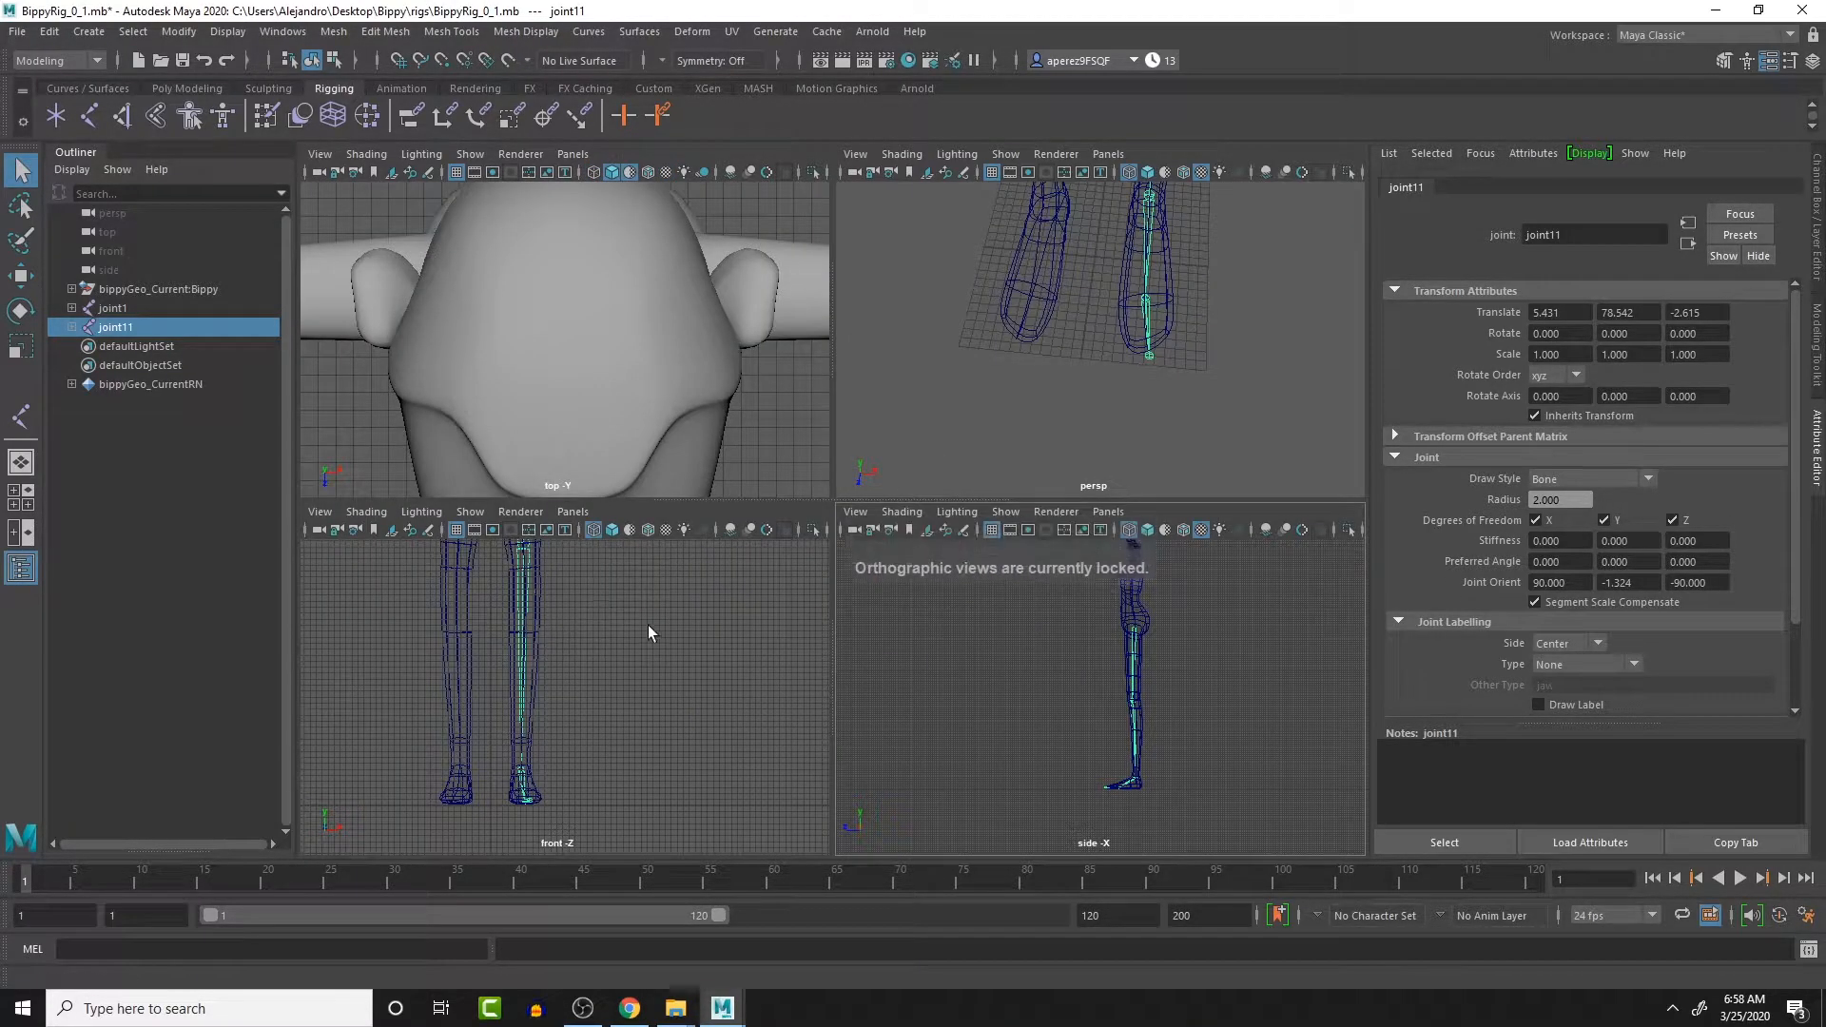
key("space")
scroll(865, 461, "down", 5)
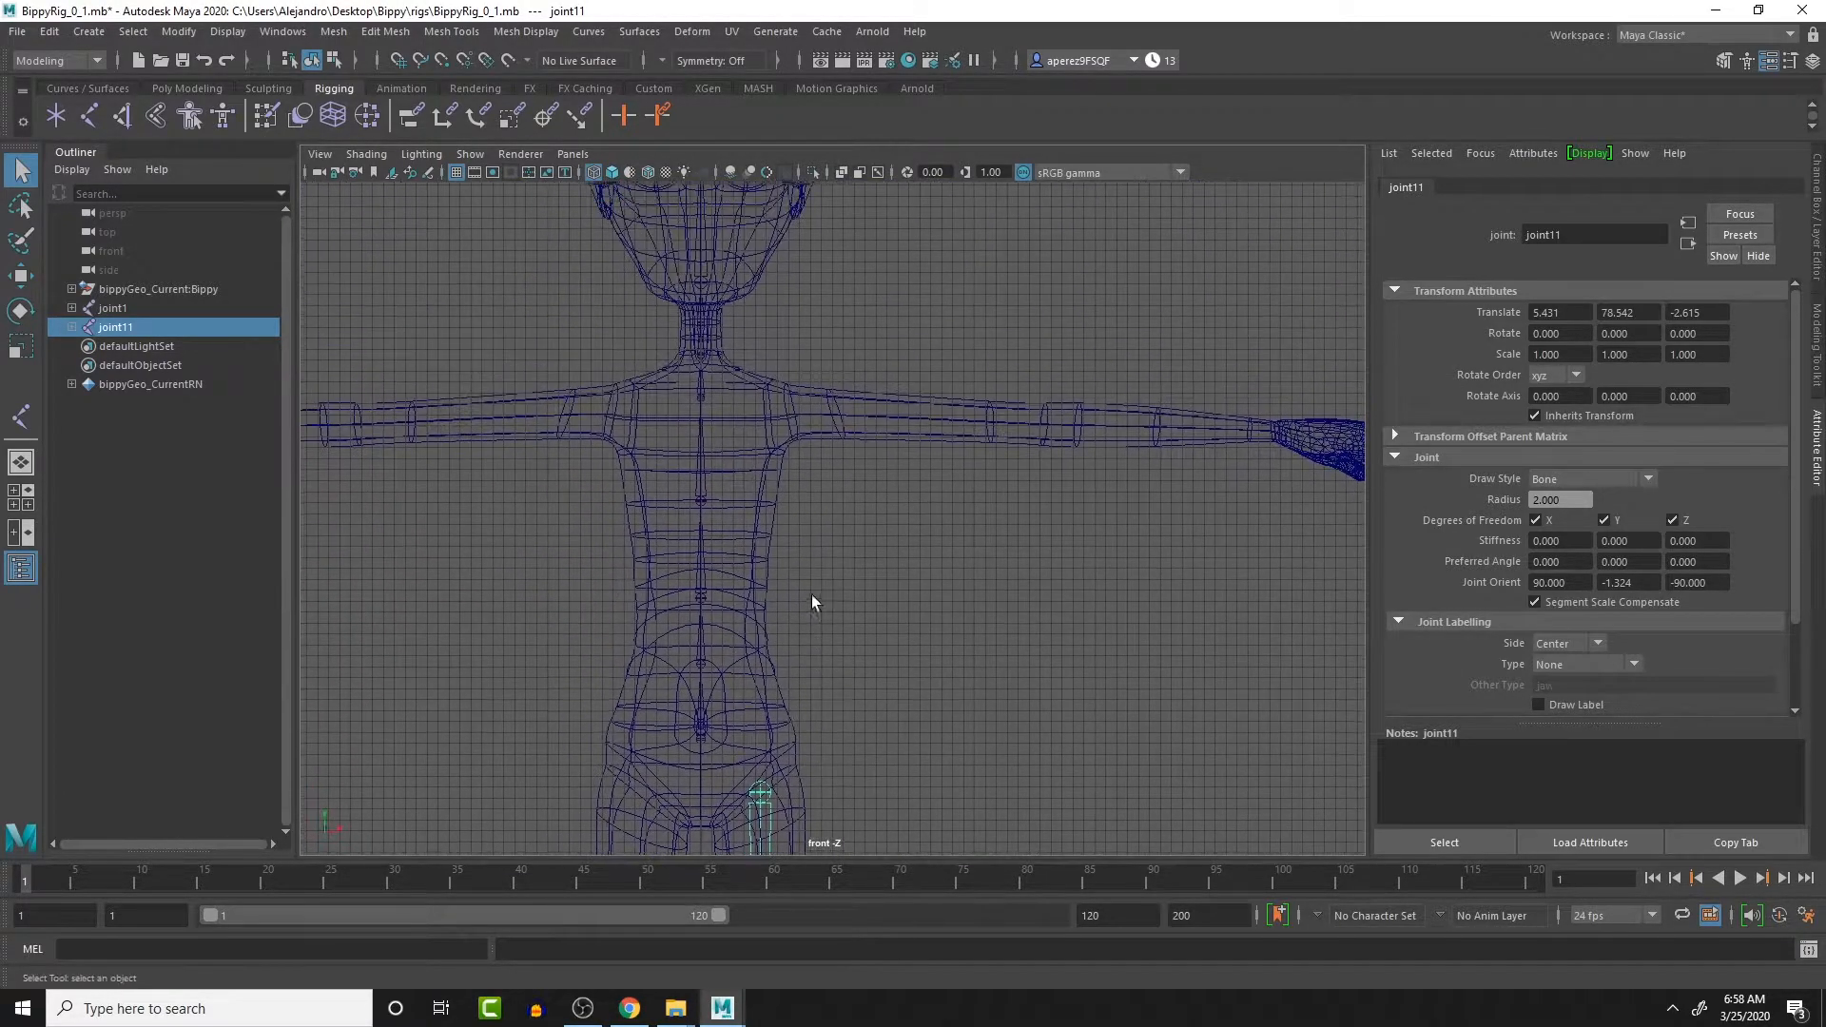
left_click(22, 415)
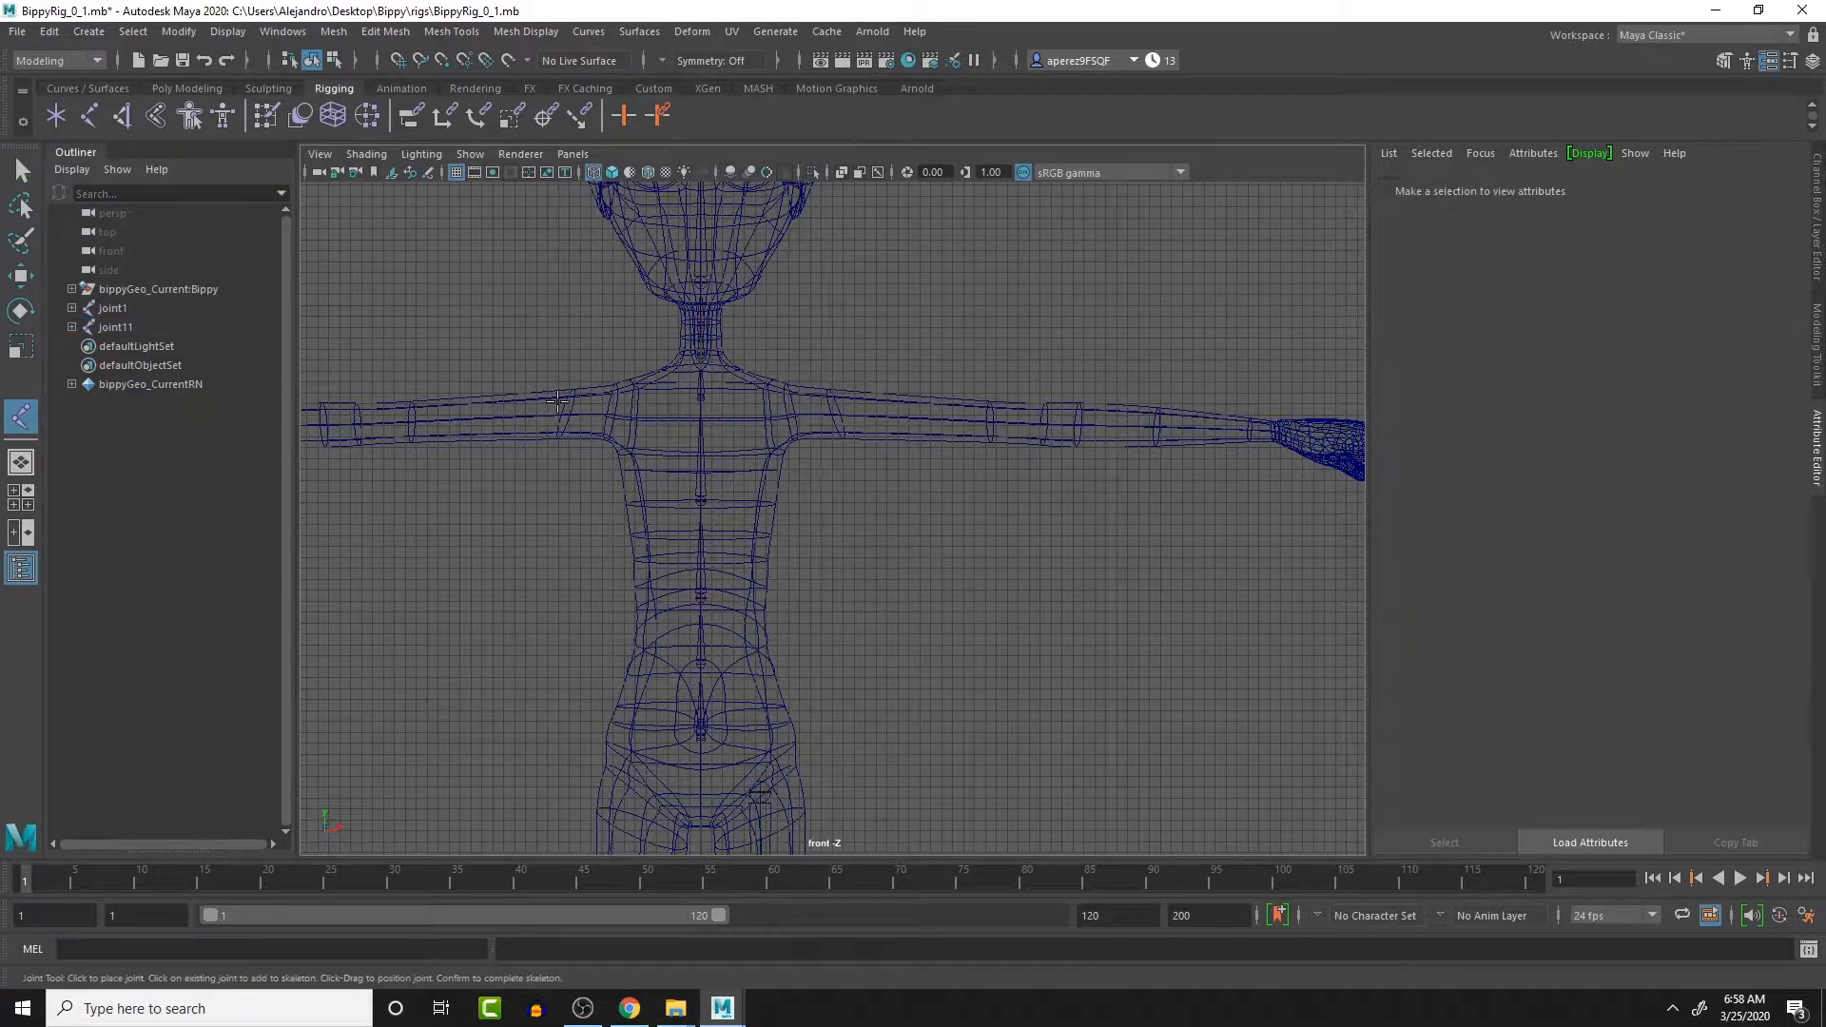
left_click(720, 393)
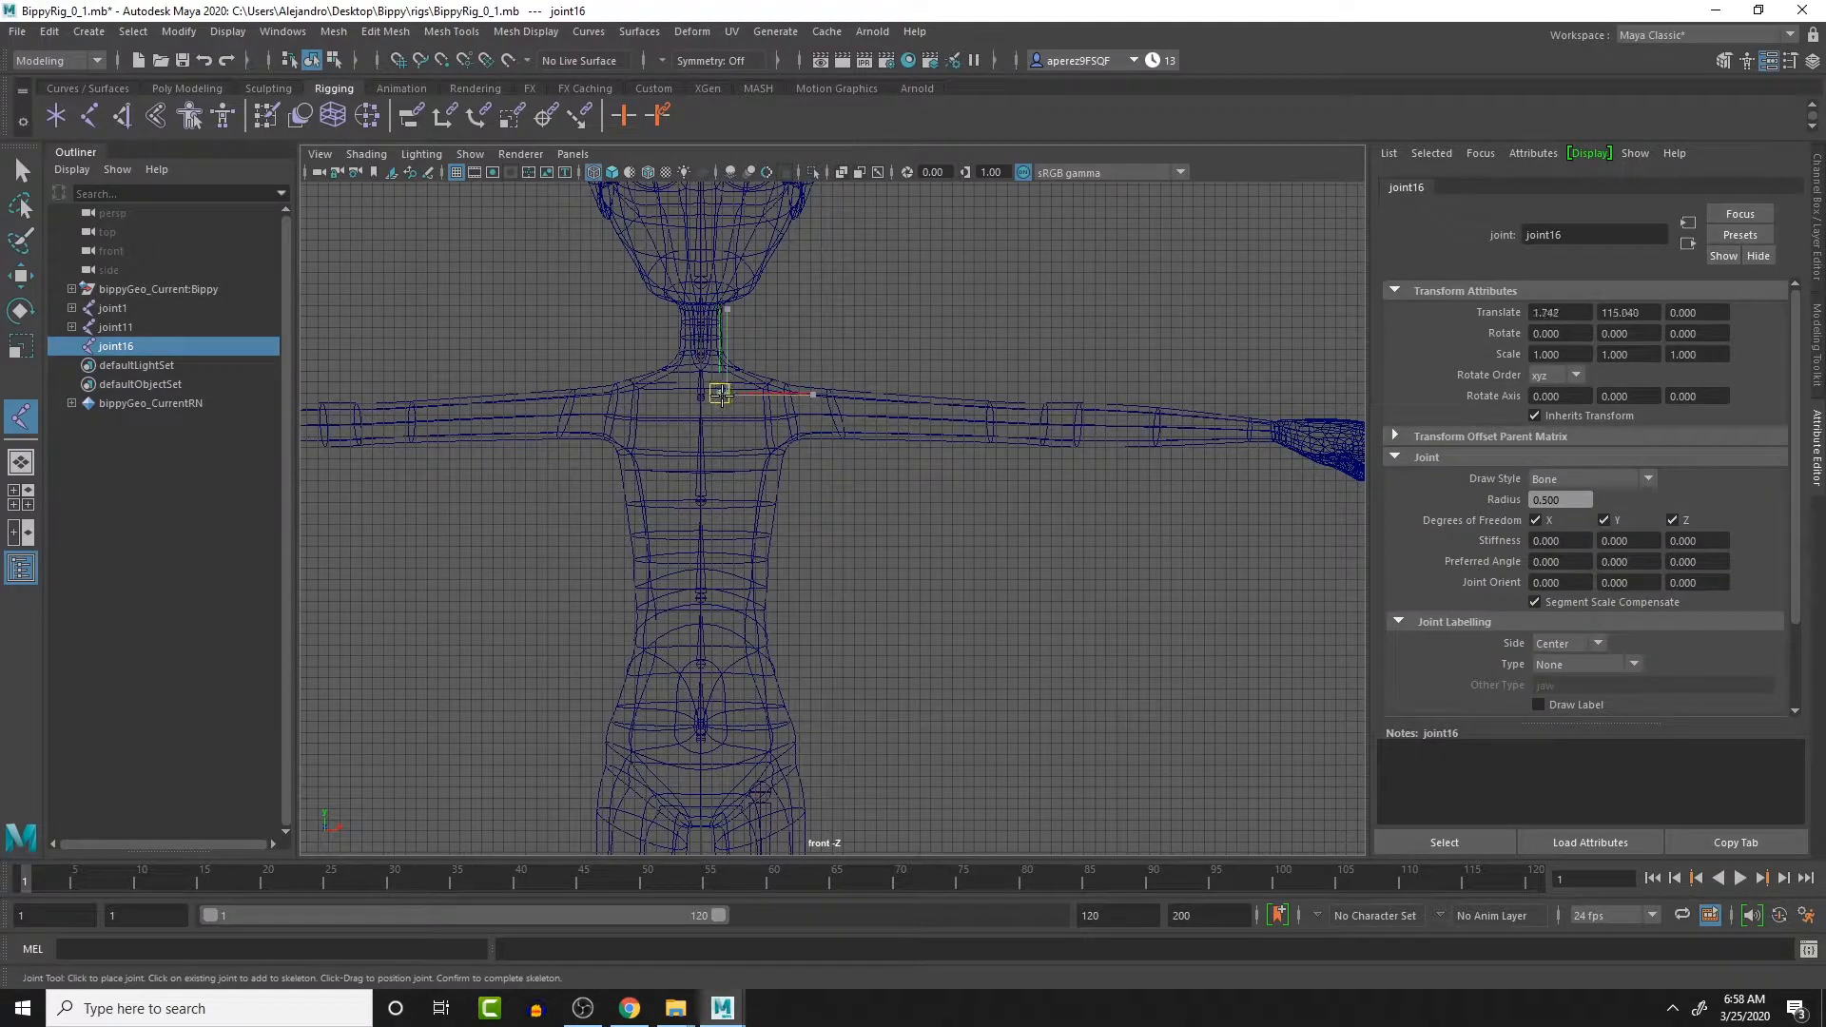
- Try a shoulder joint in the front view, undo it, and check the clavicle joint in the side view
left_click_drag(790, 416, 781, 412)
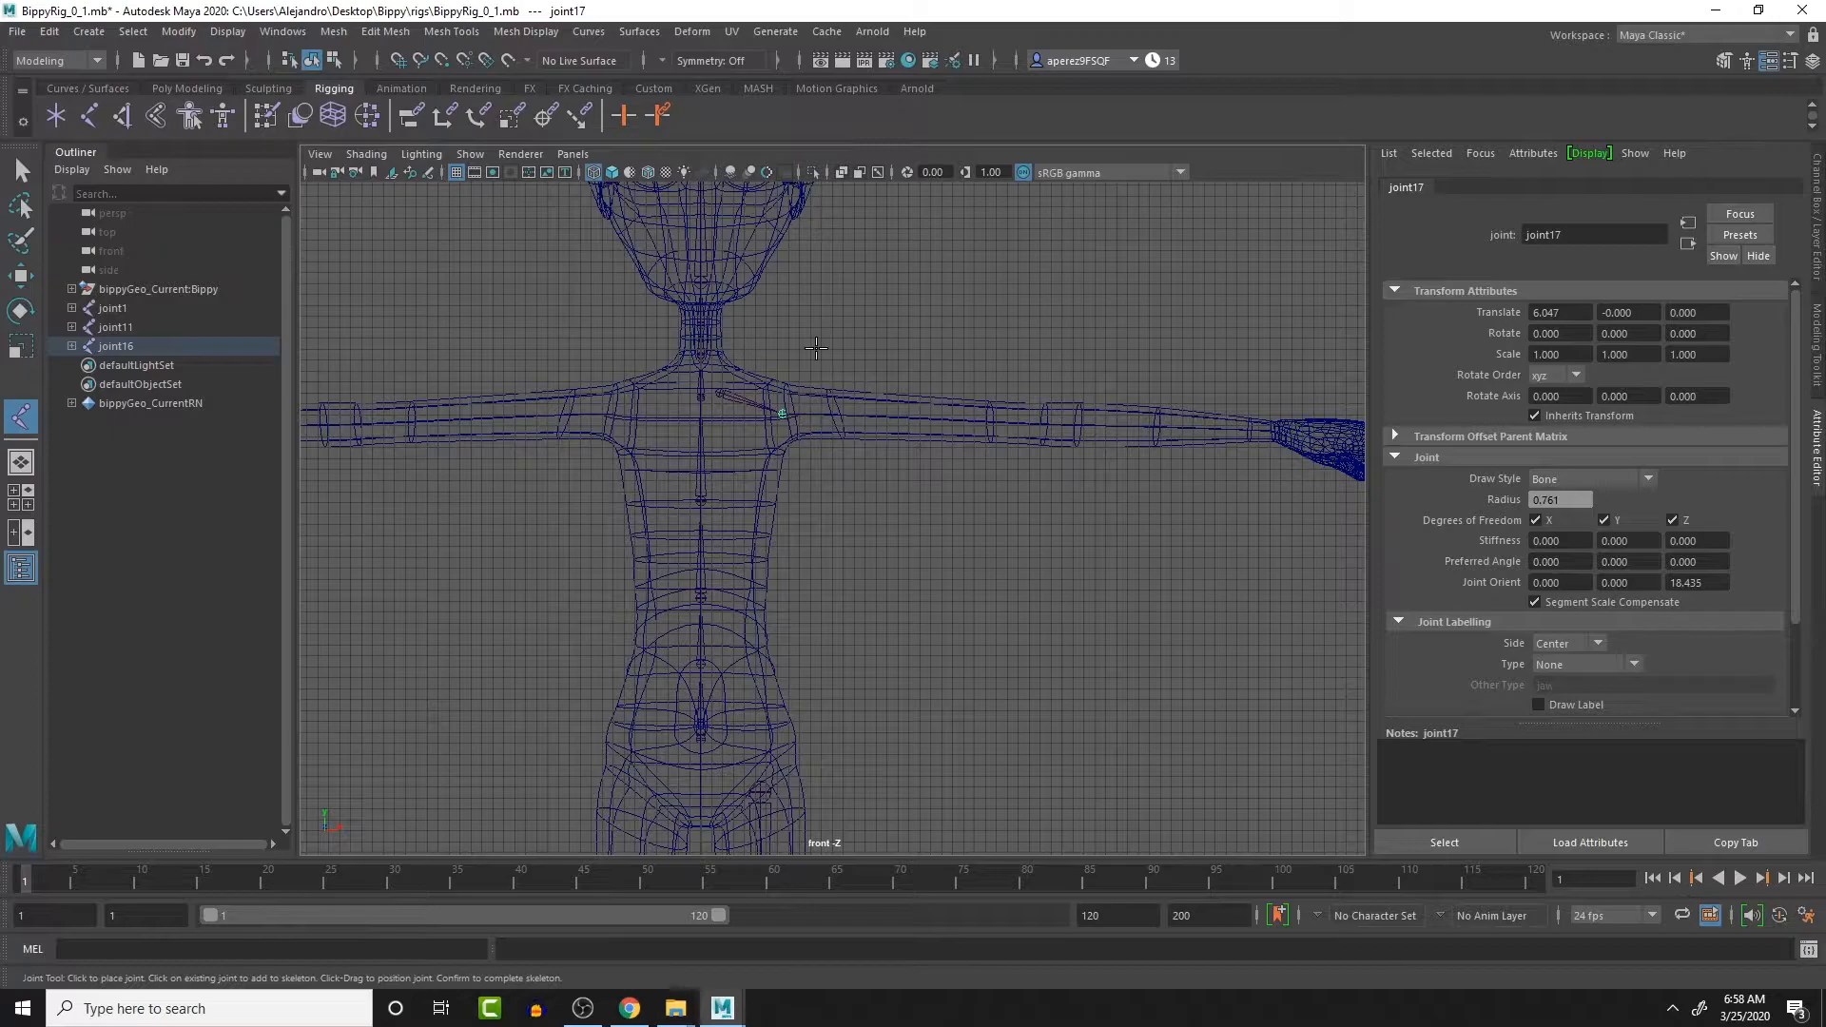
key("ctrl+z")
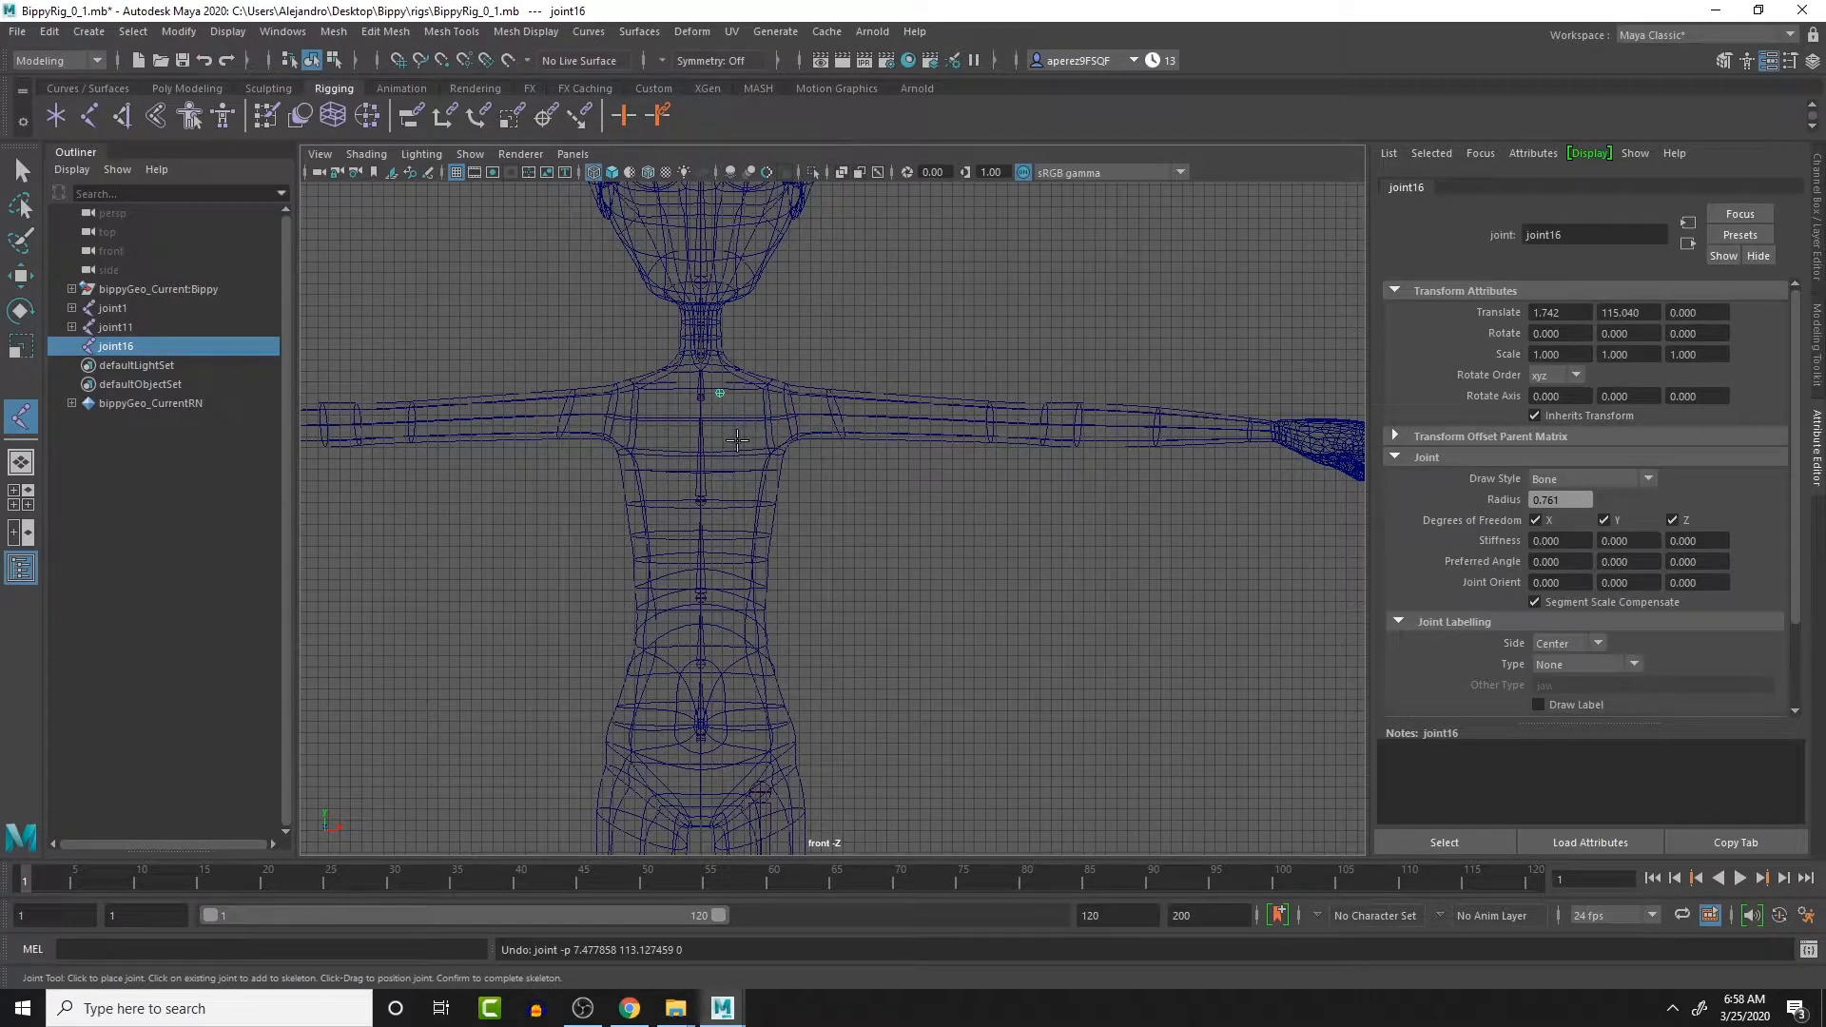
key("space")
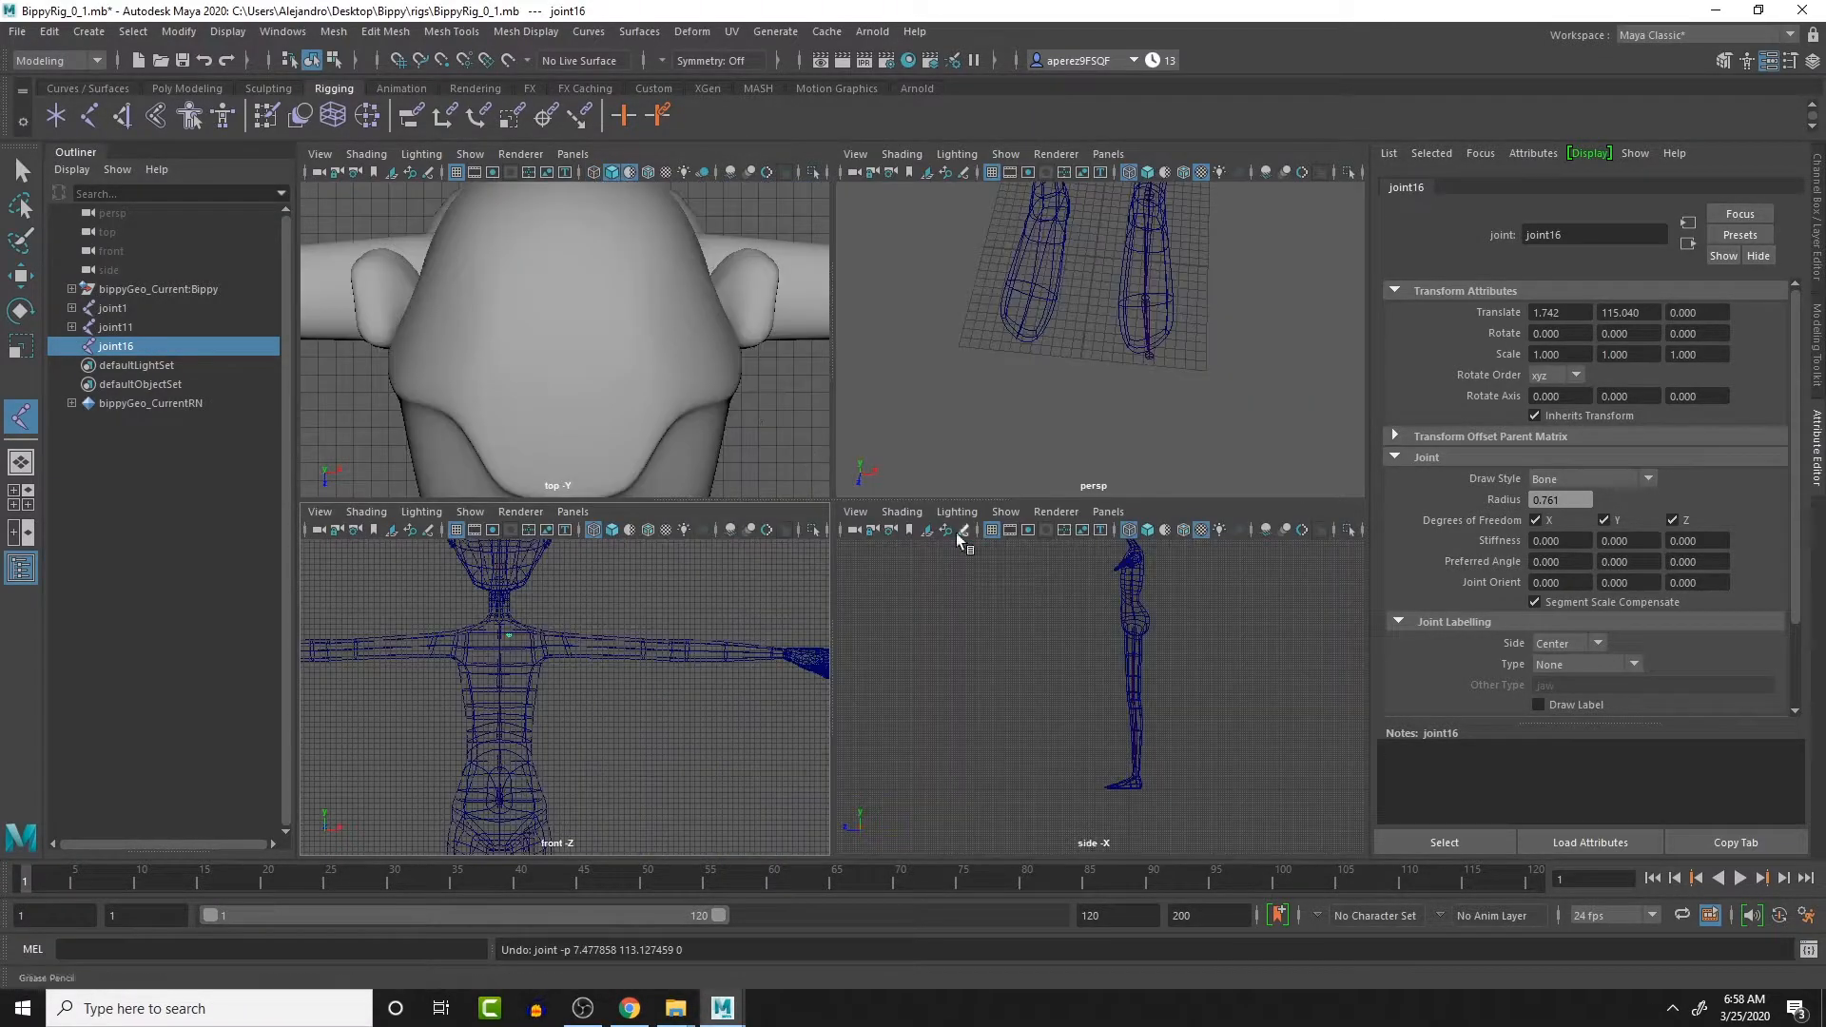
key("space")
scroll(1049, 609, "up", 6)
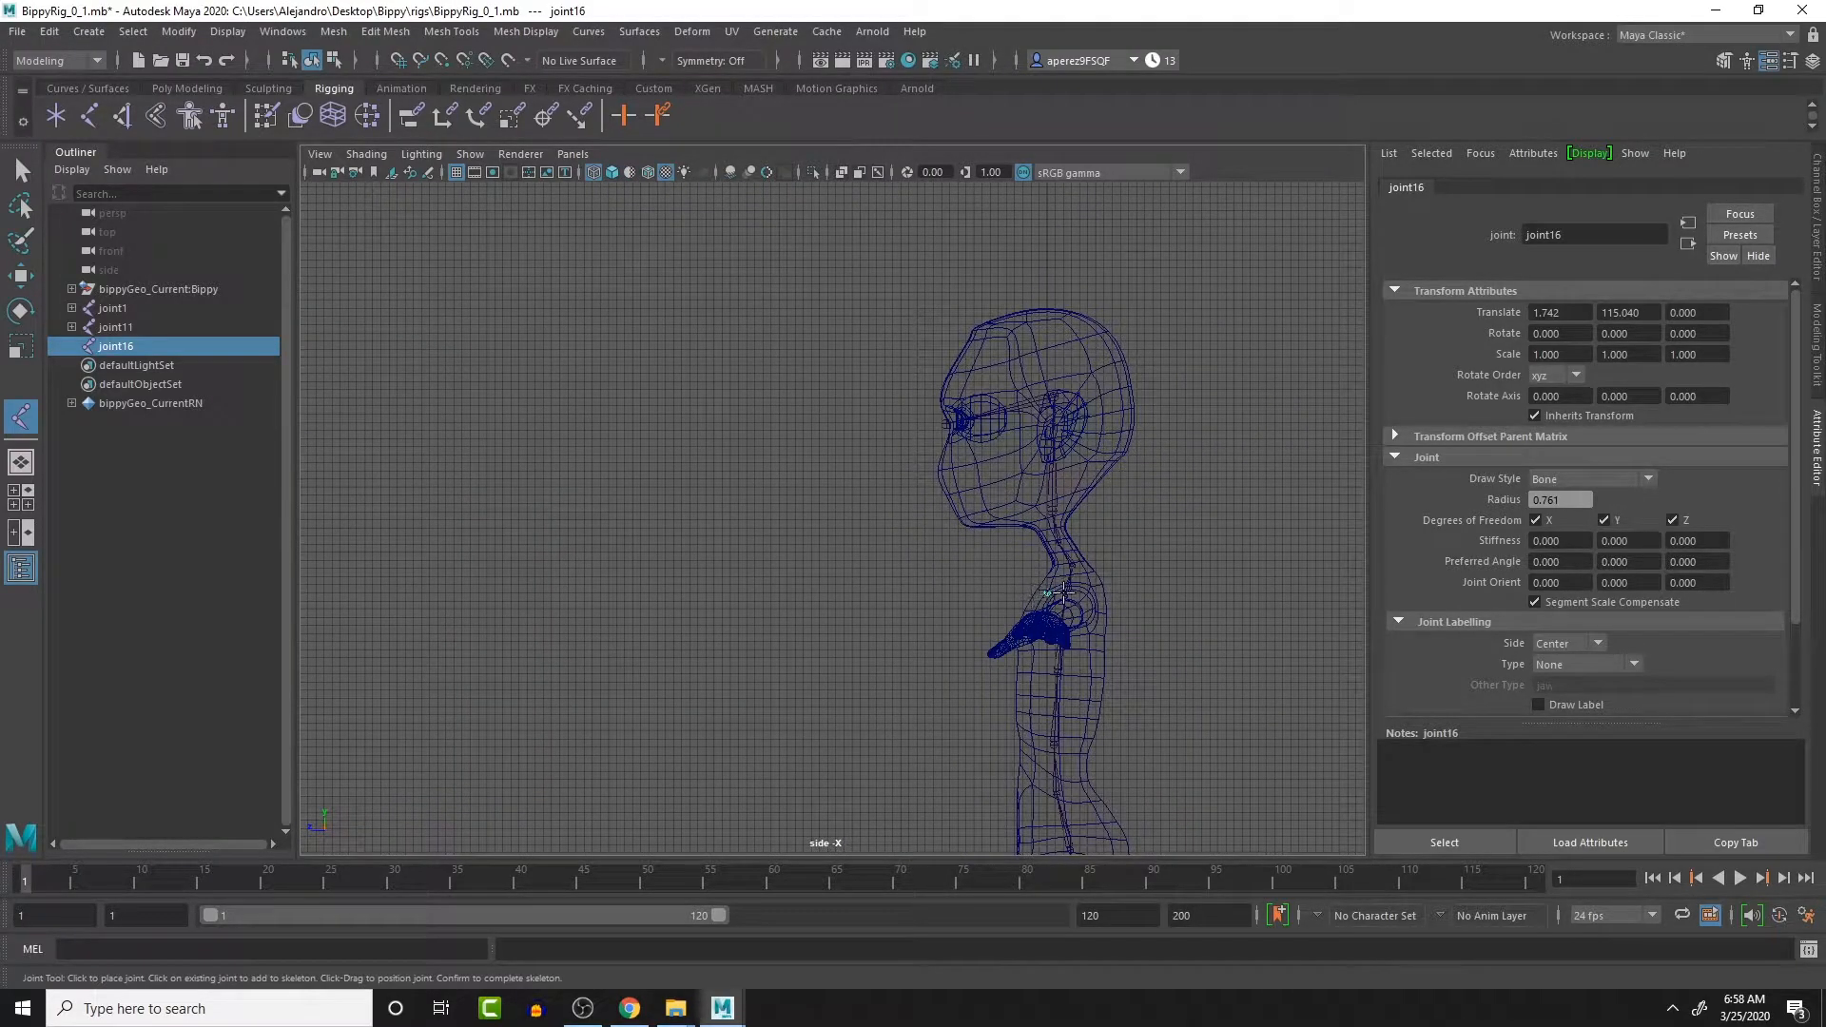
key("space")
key("space")
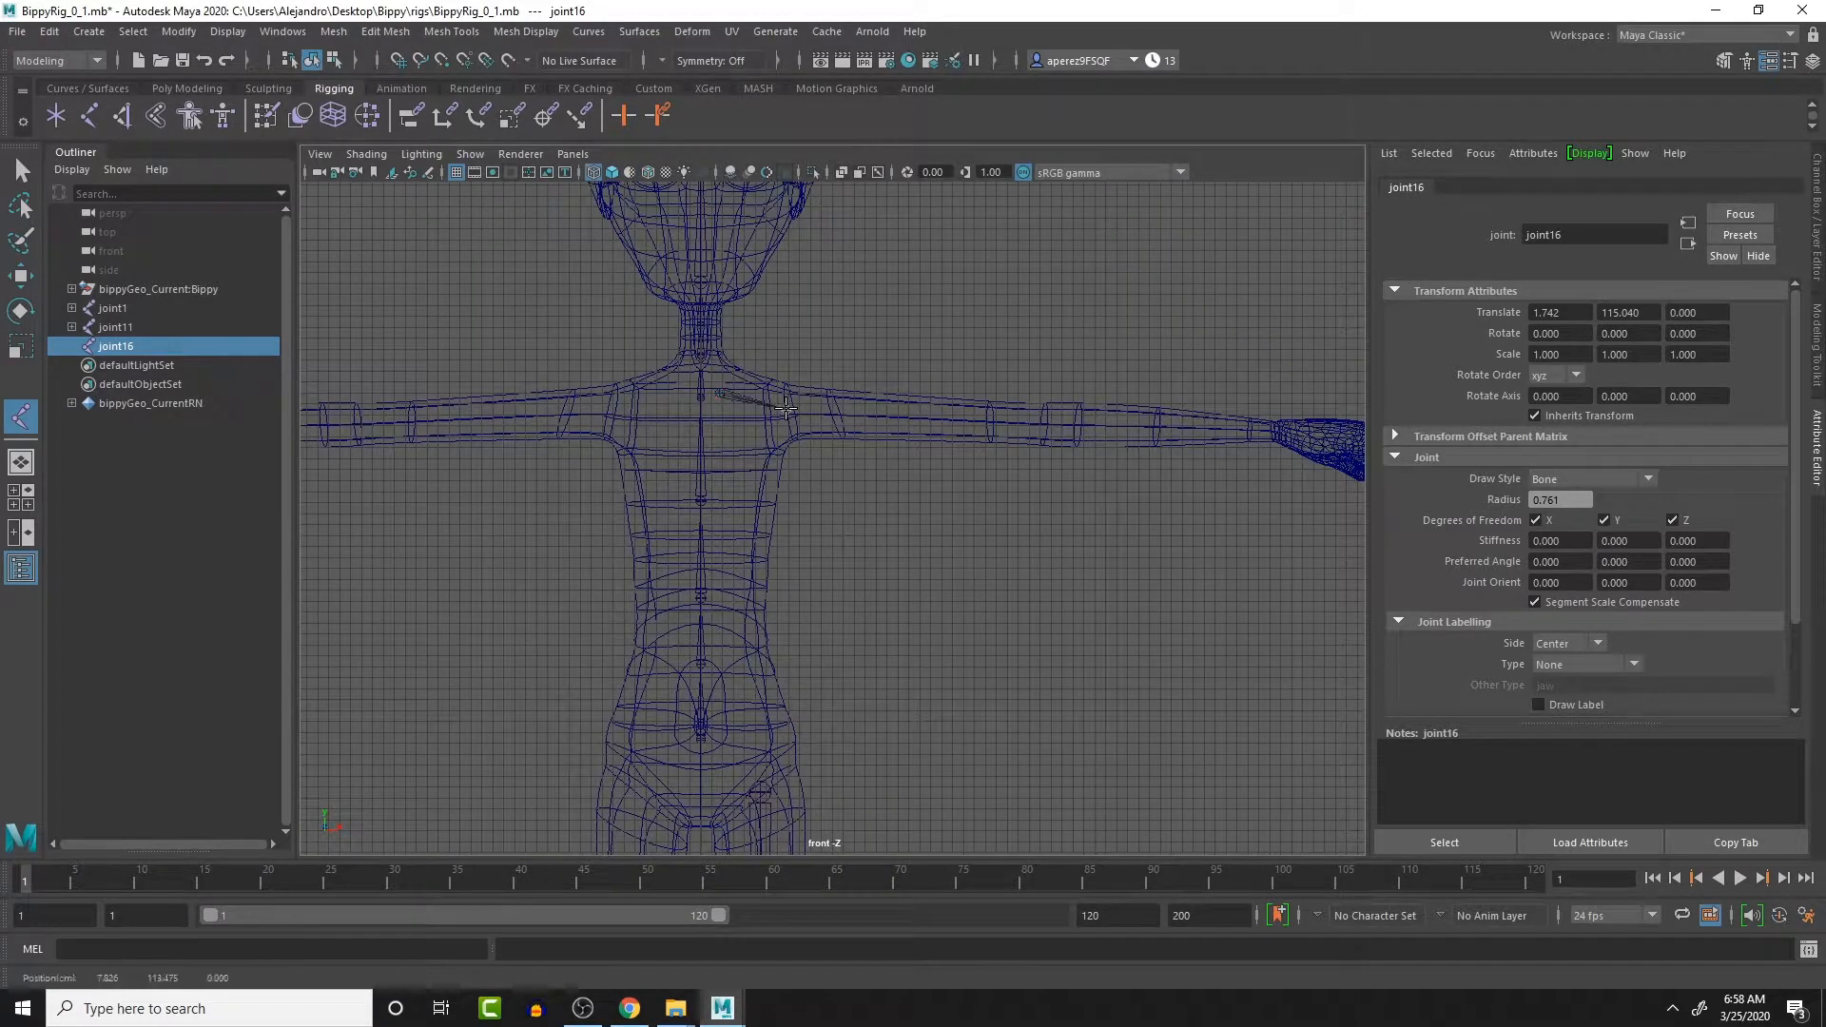
- Add the left shoulder joint in the front view and move it back in the side view, with translation about 6.35, 0.15, -3.05
left_click(787, 411)
left_click_drag(787, 411, 786, 411)
key("space")
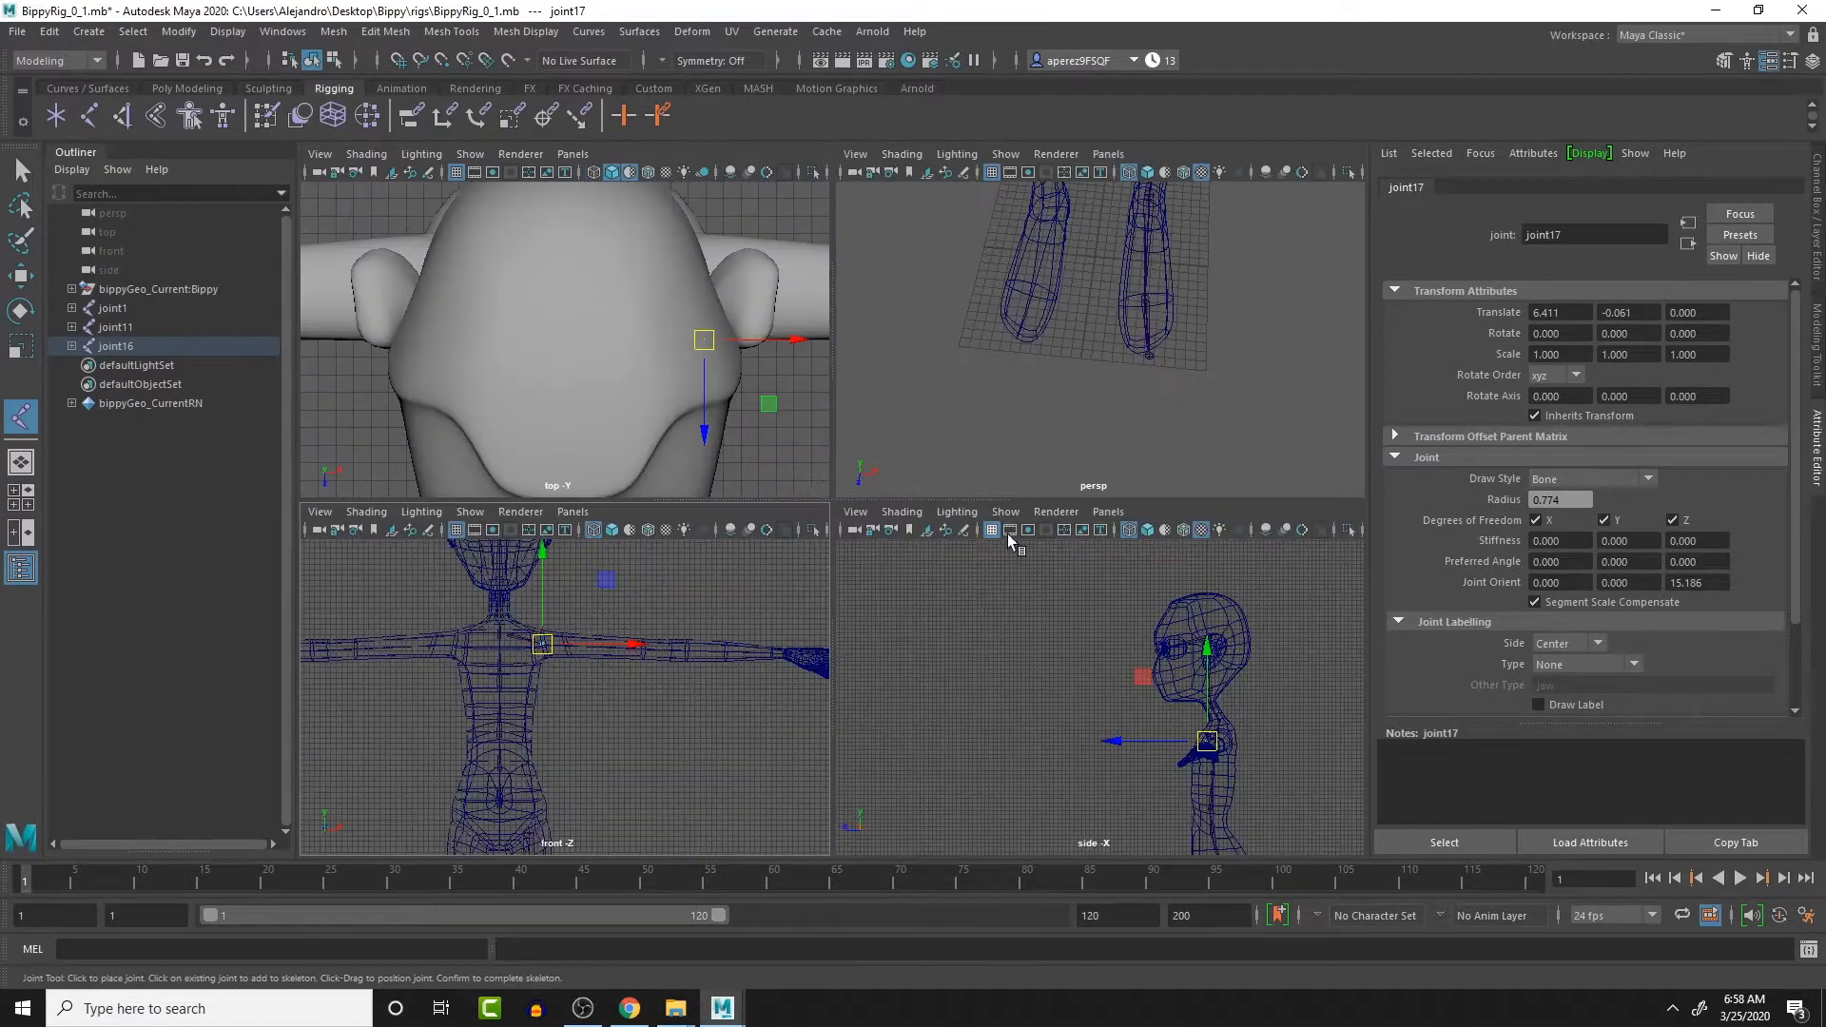
key("space")
scroll(1095, 626, "up", 3)
middle_click_drag(1093, 622, 888, 492, "alt")
left_click_drag(970, 521, 1010, 520)
- Switch the top view to wireframe and compare the shoulder joint with the arm in the top and side views
key("space")
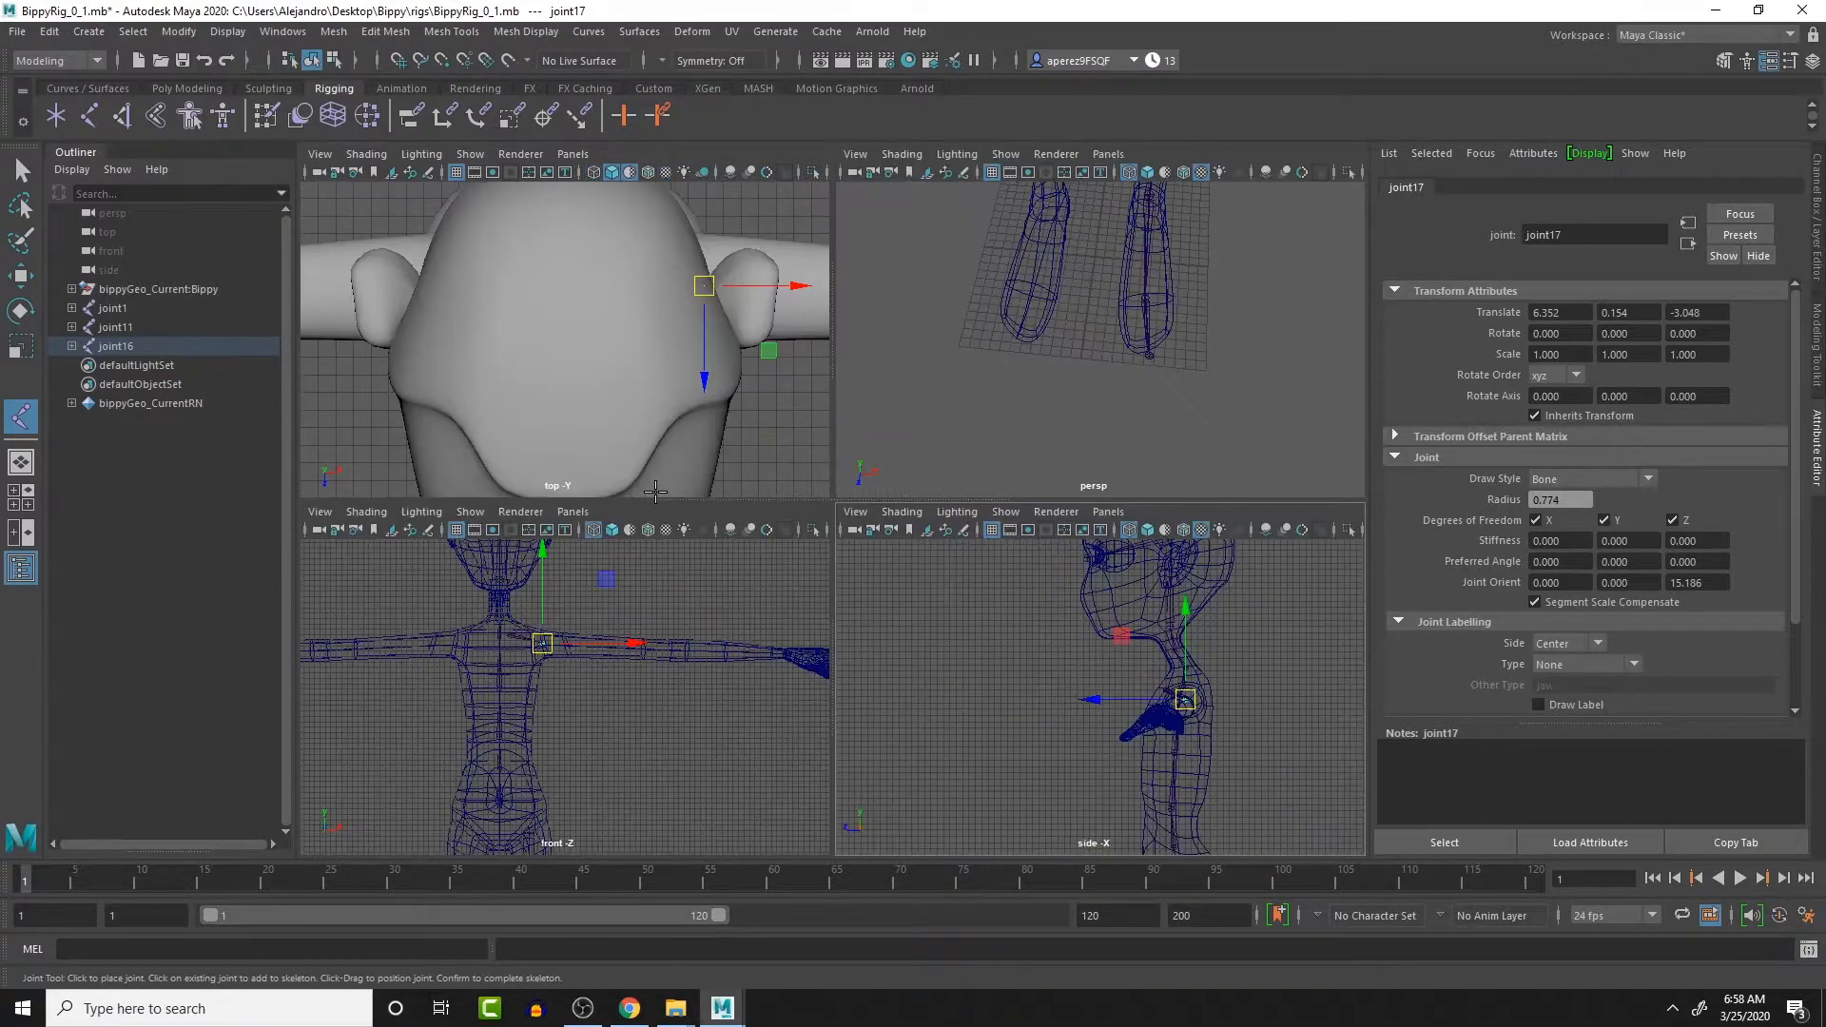
key("space")
key("4")
middle_click_drag(1103, 395, 891, 392, "alt")
key("space")
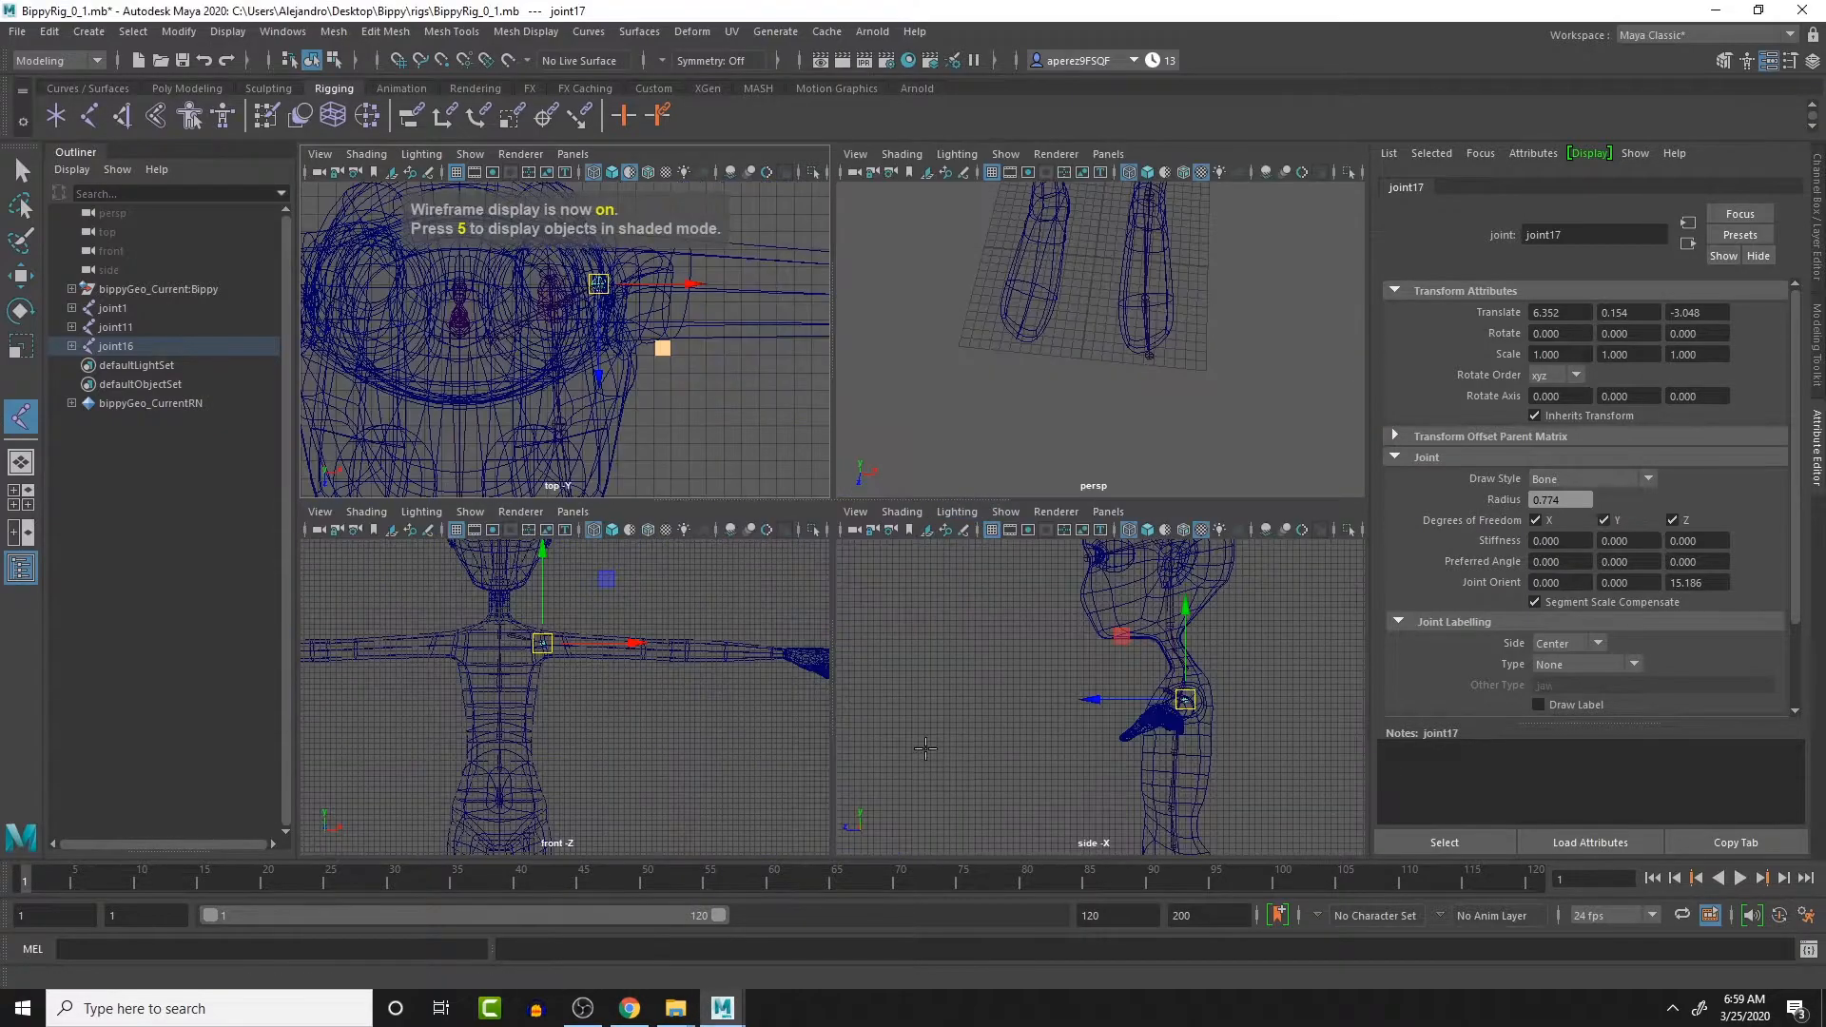
key("space")
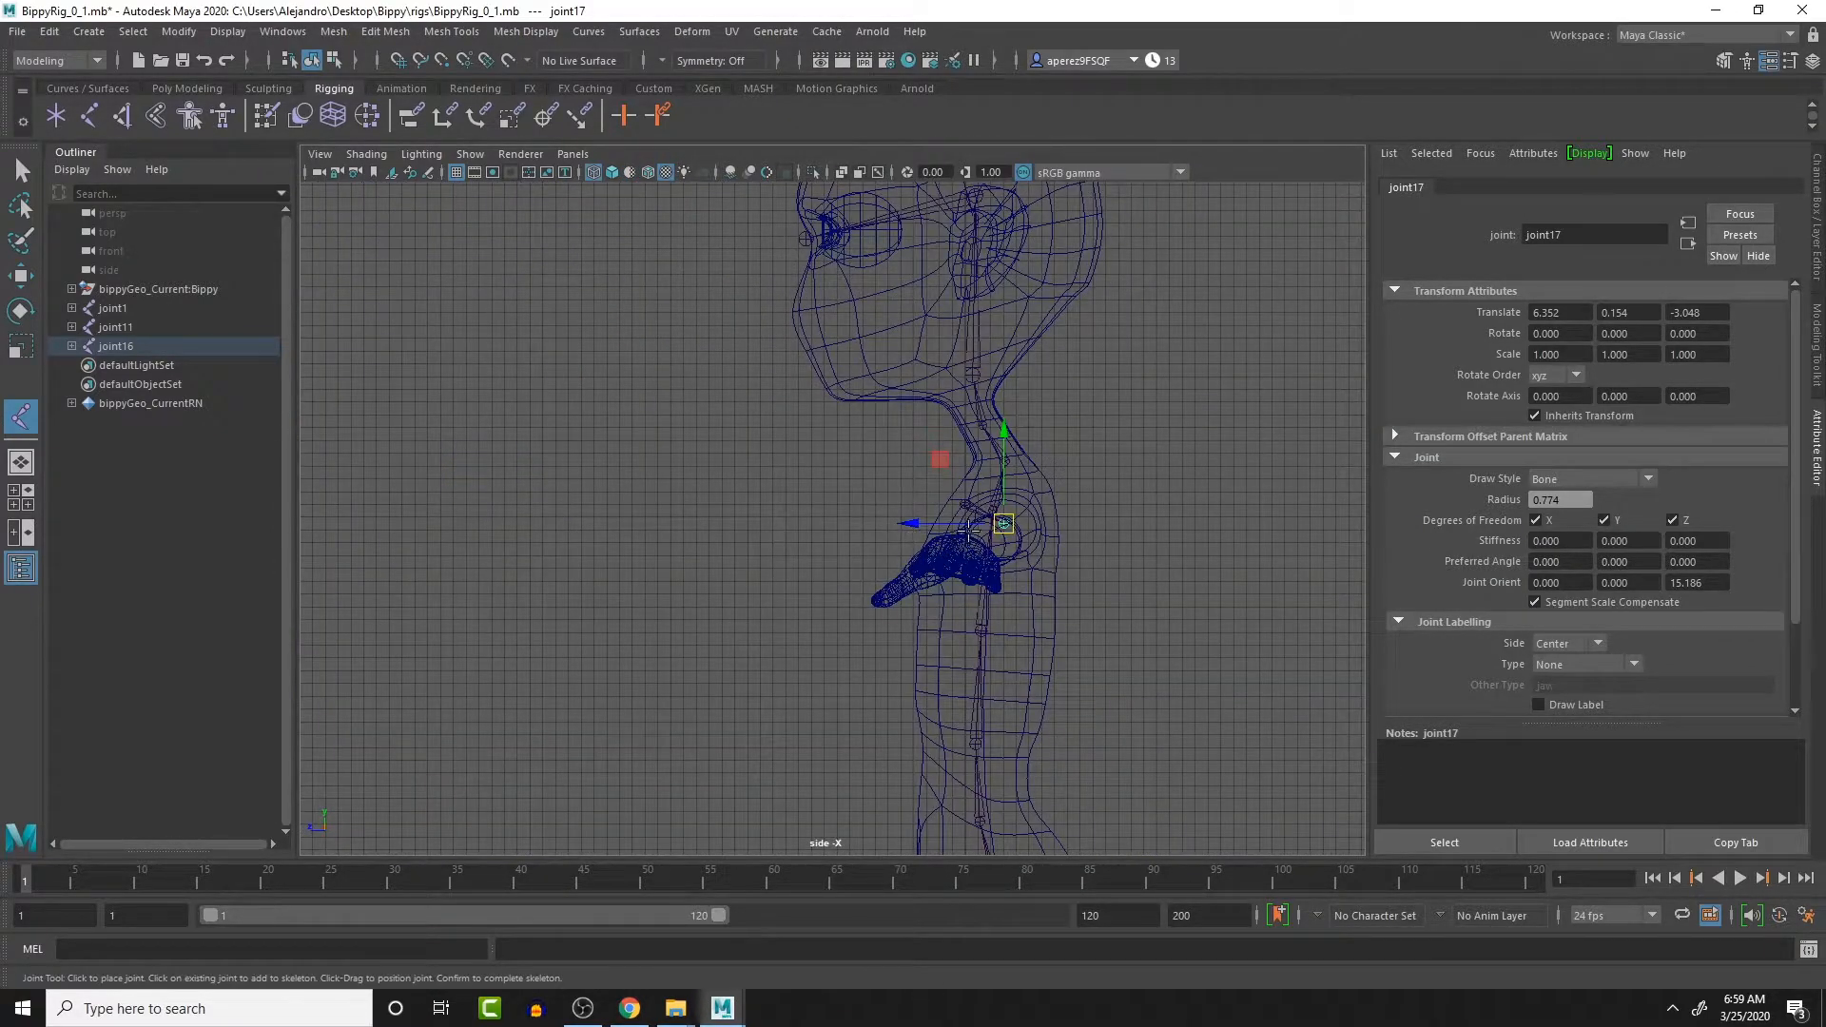
key("space")
key("space")
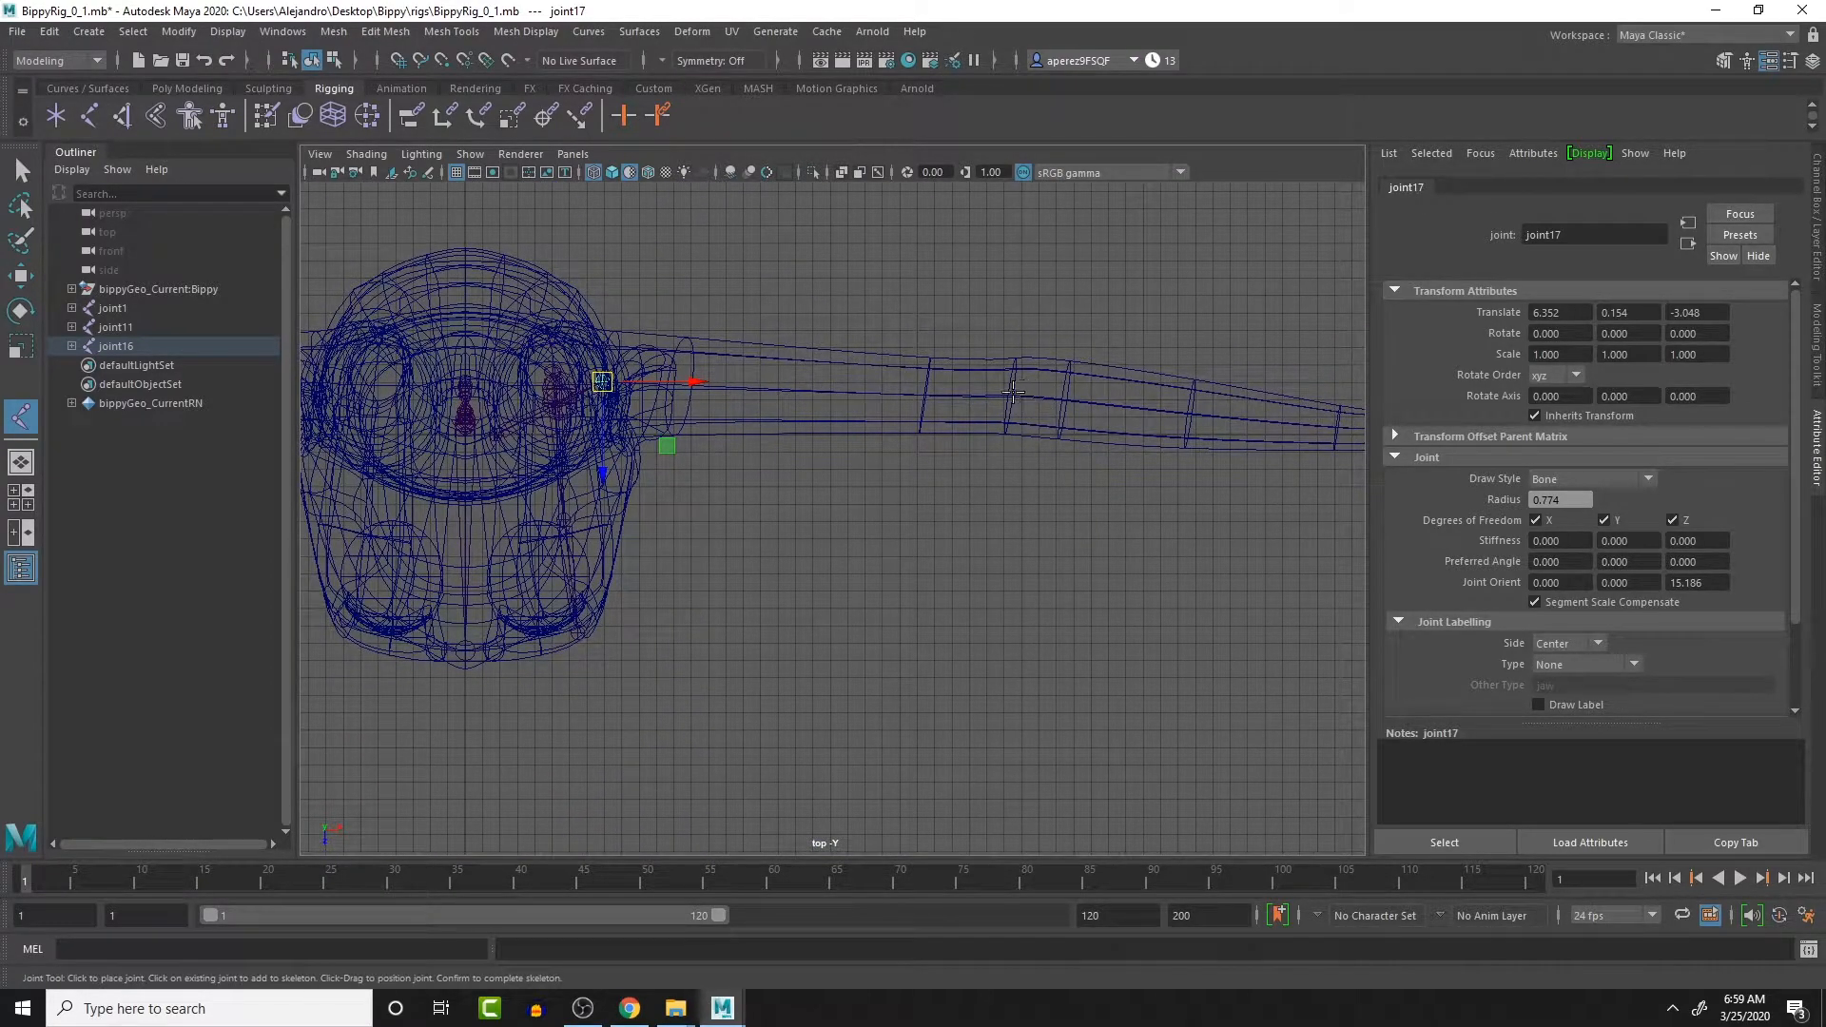
- Add the left elbow joint in the top view and lower it in the front view, with translation about 23.60, -1.04, 0.05
left_click(1009, 395)
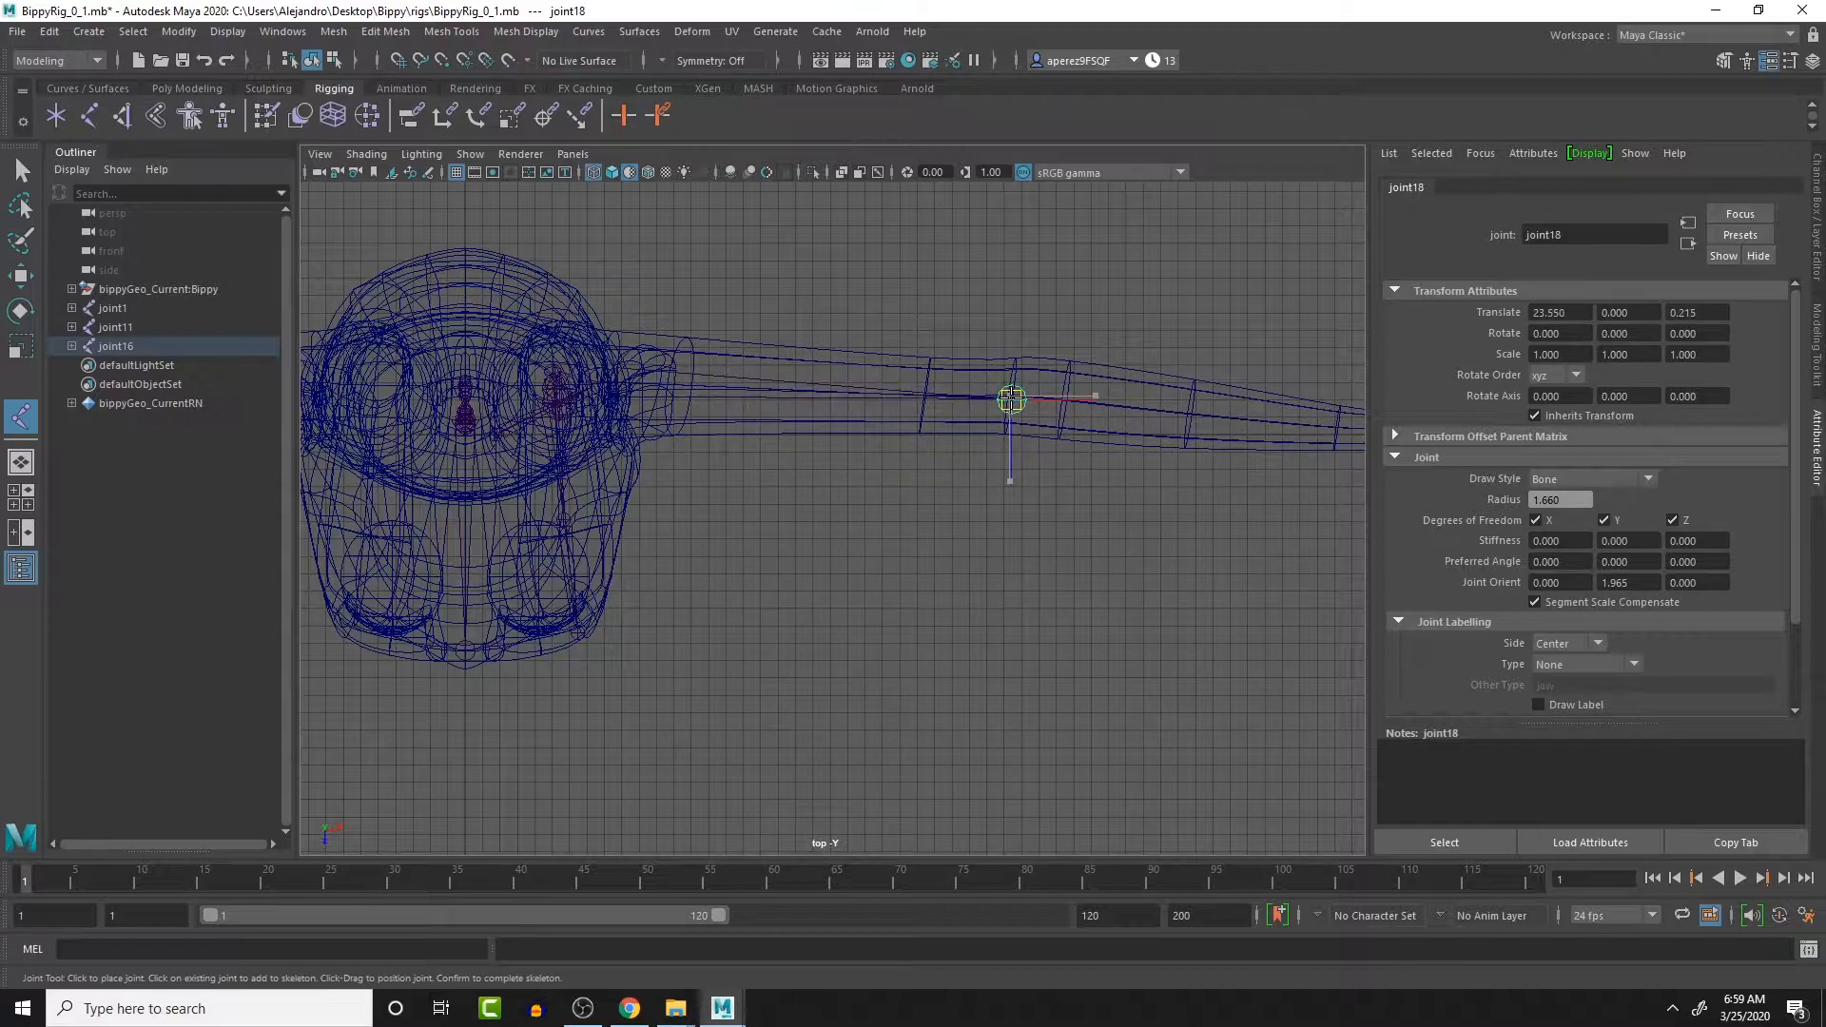
scroll(1011, 394, "down", 1)
key("space")
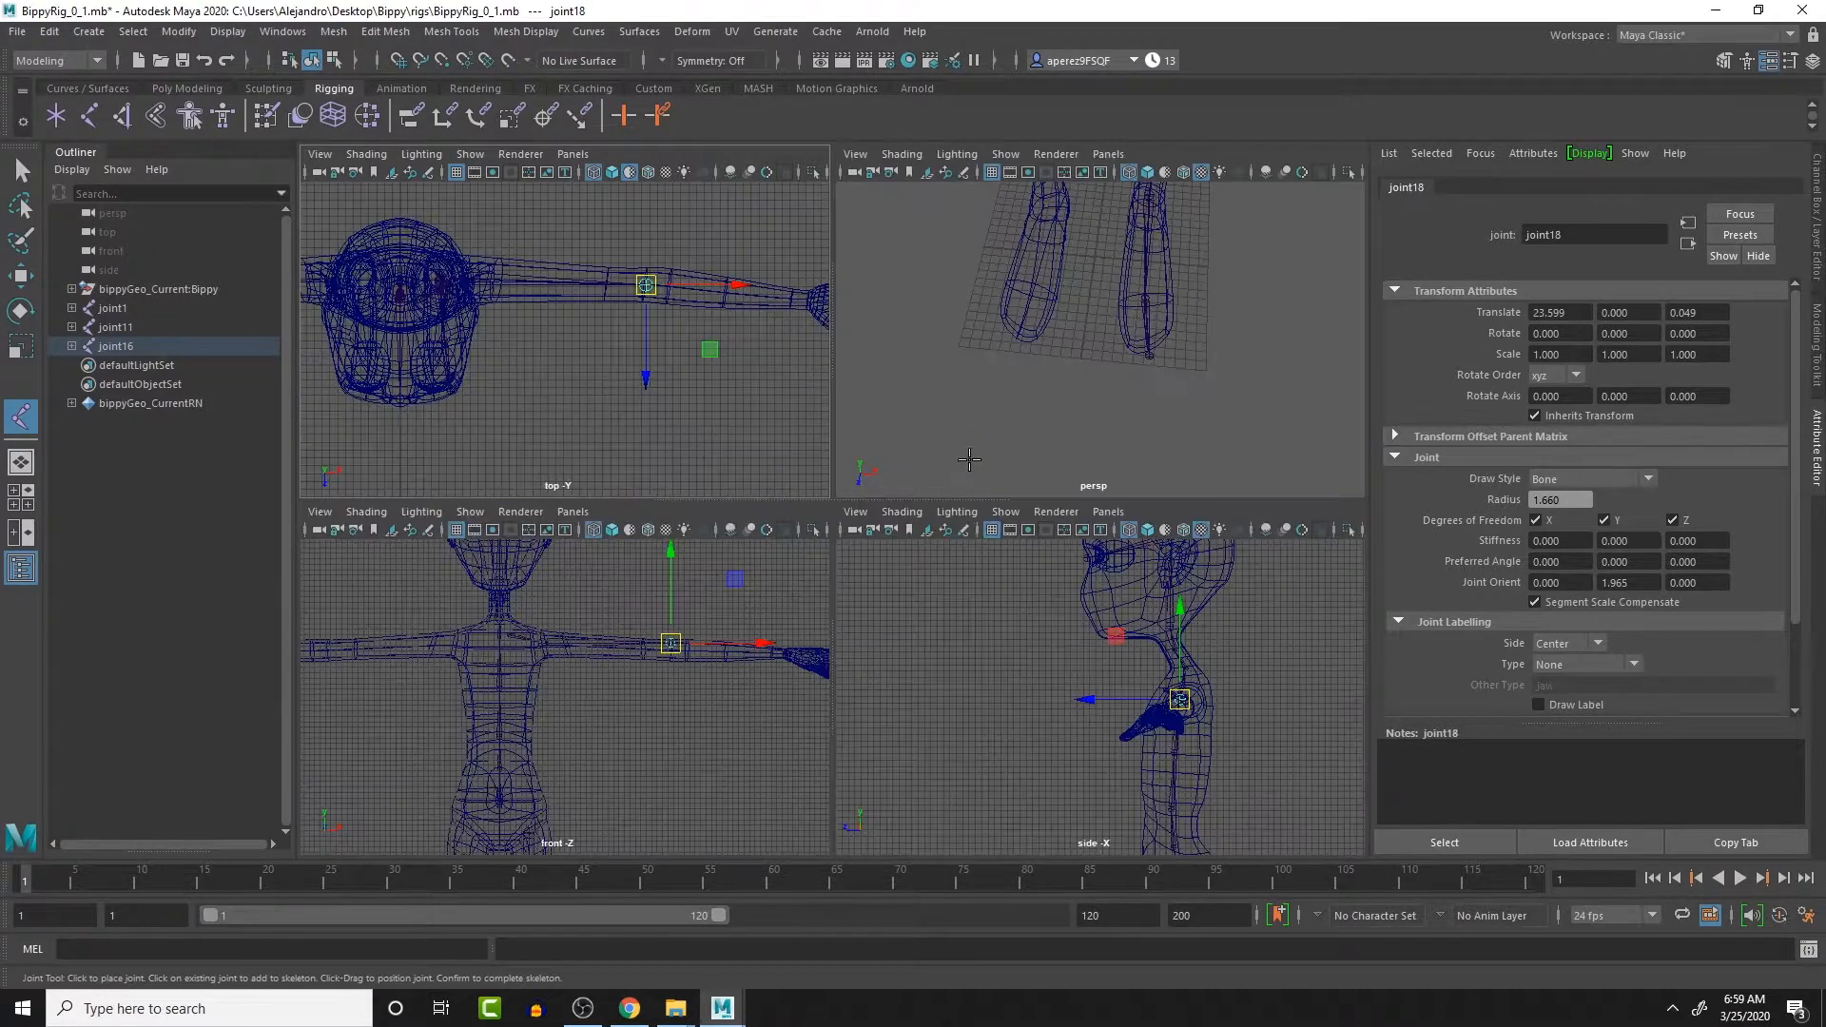
key("space")
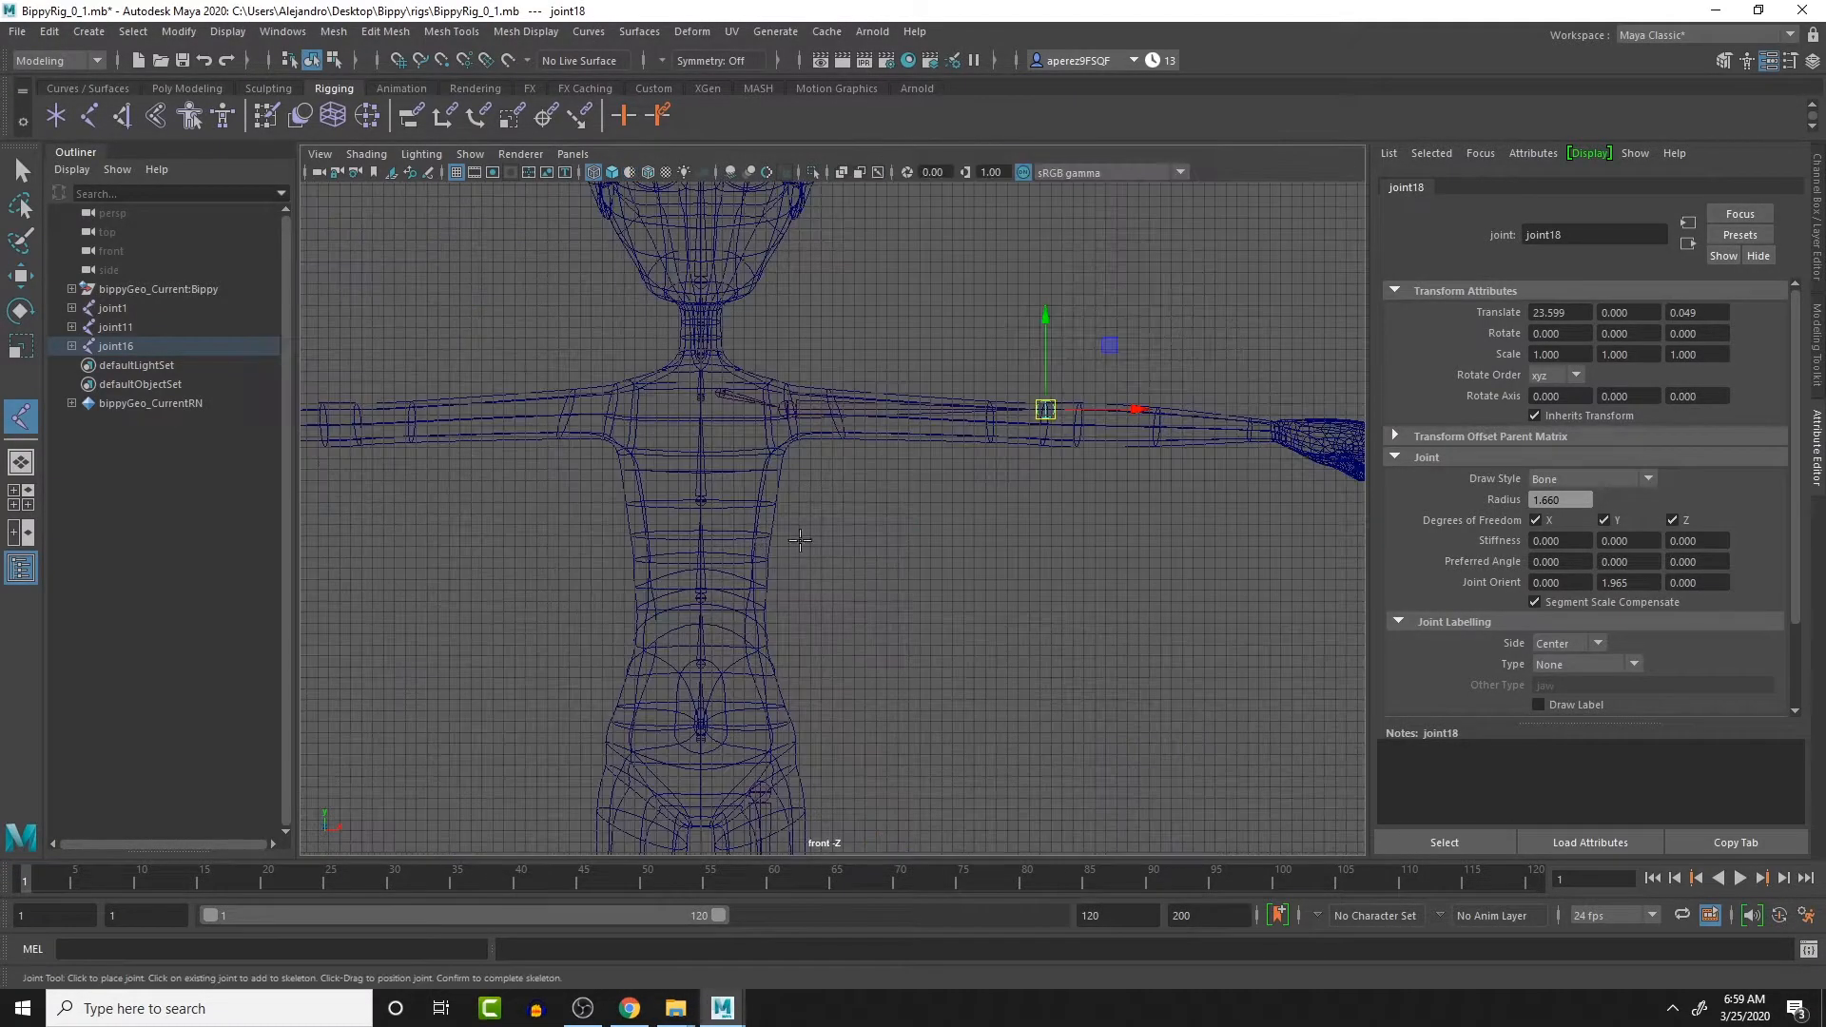
middle_click_drag(1051, 411, 1051, 424)
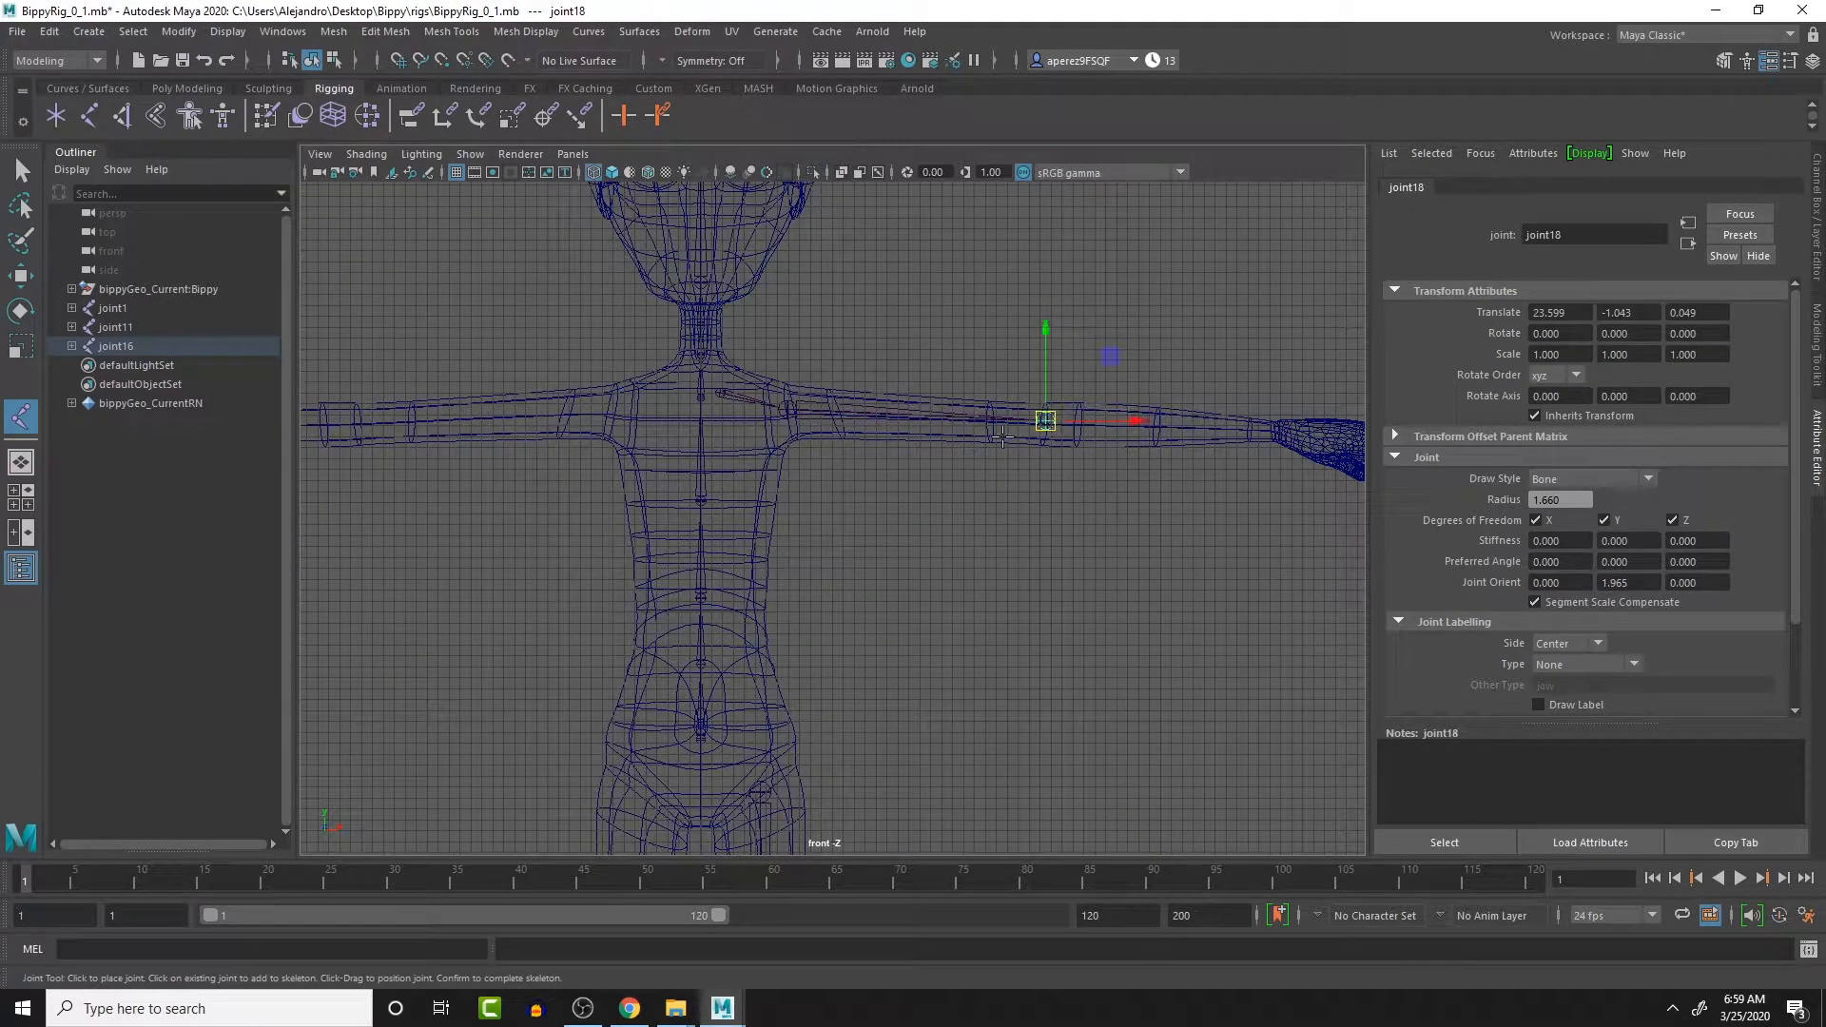
- Add the left wrist joint in the top view and lower it in the front view, with translation about 20.72, -0.70, -0.45
key("space")
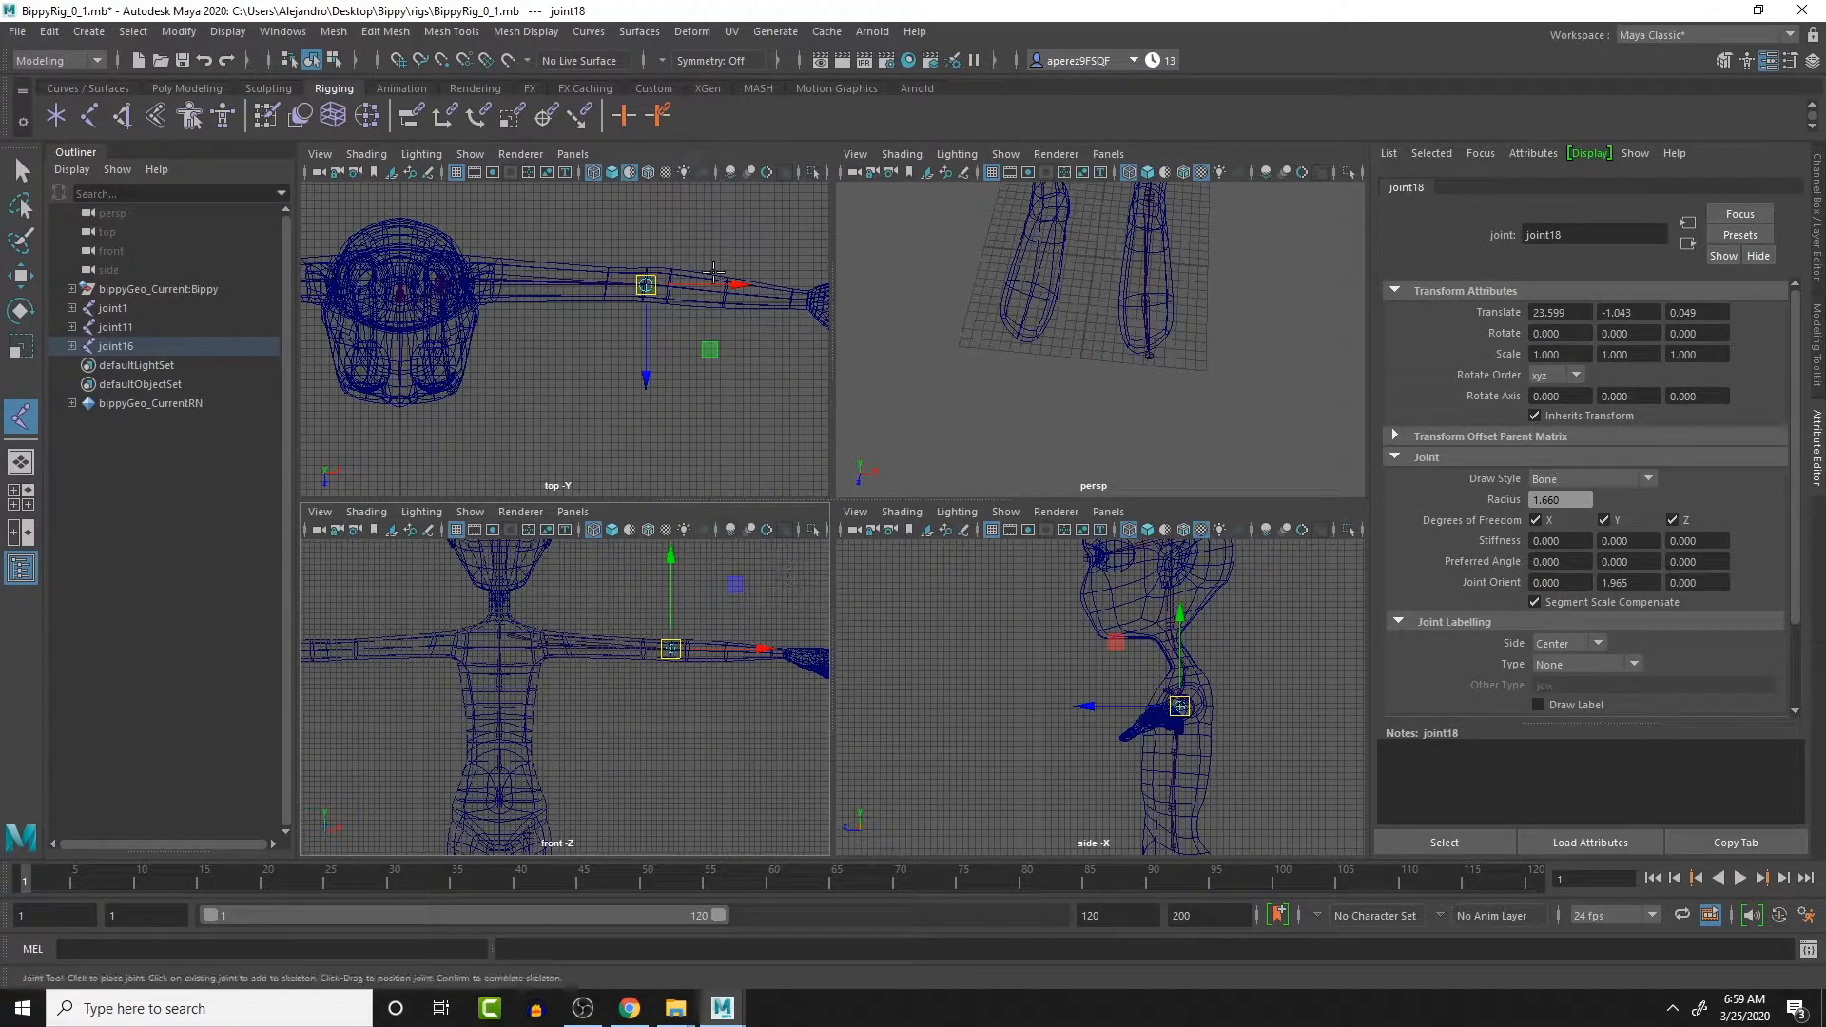
left_click(807, 300)
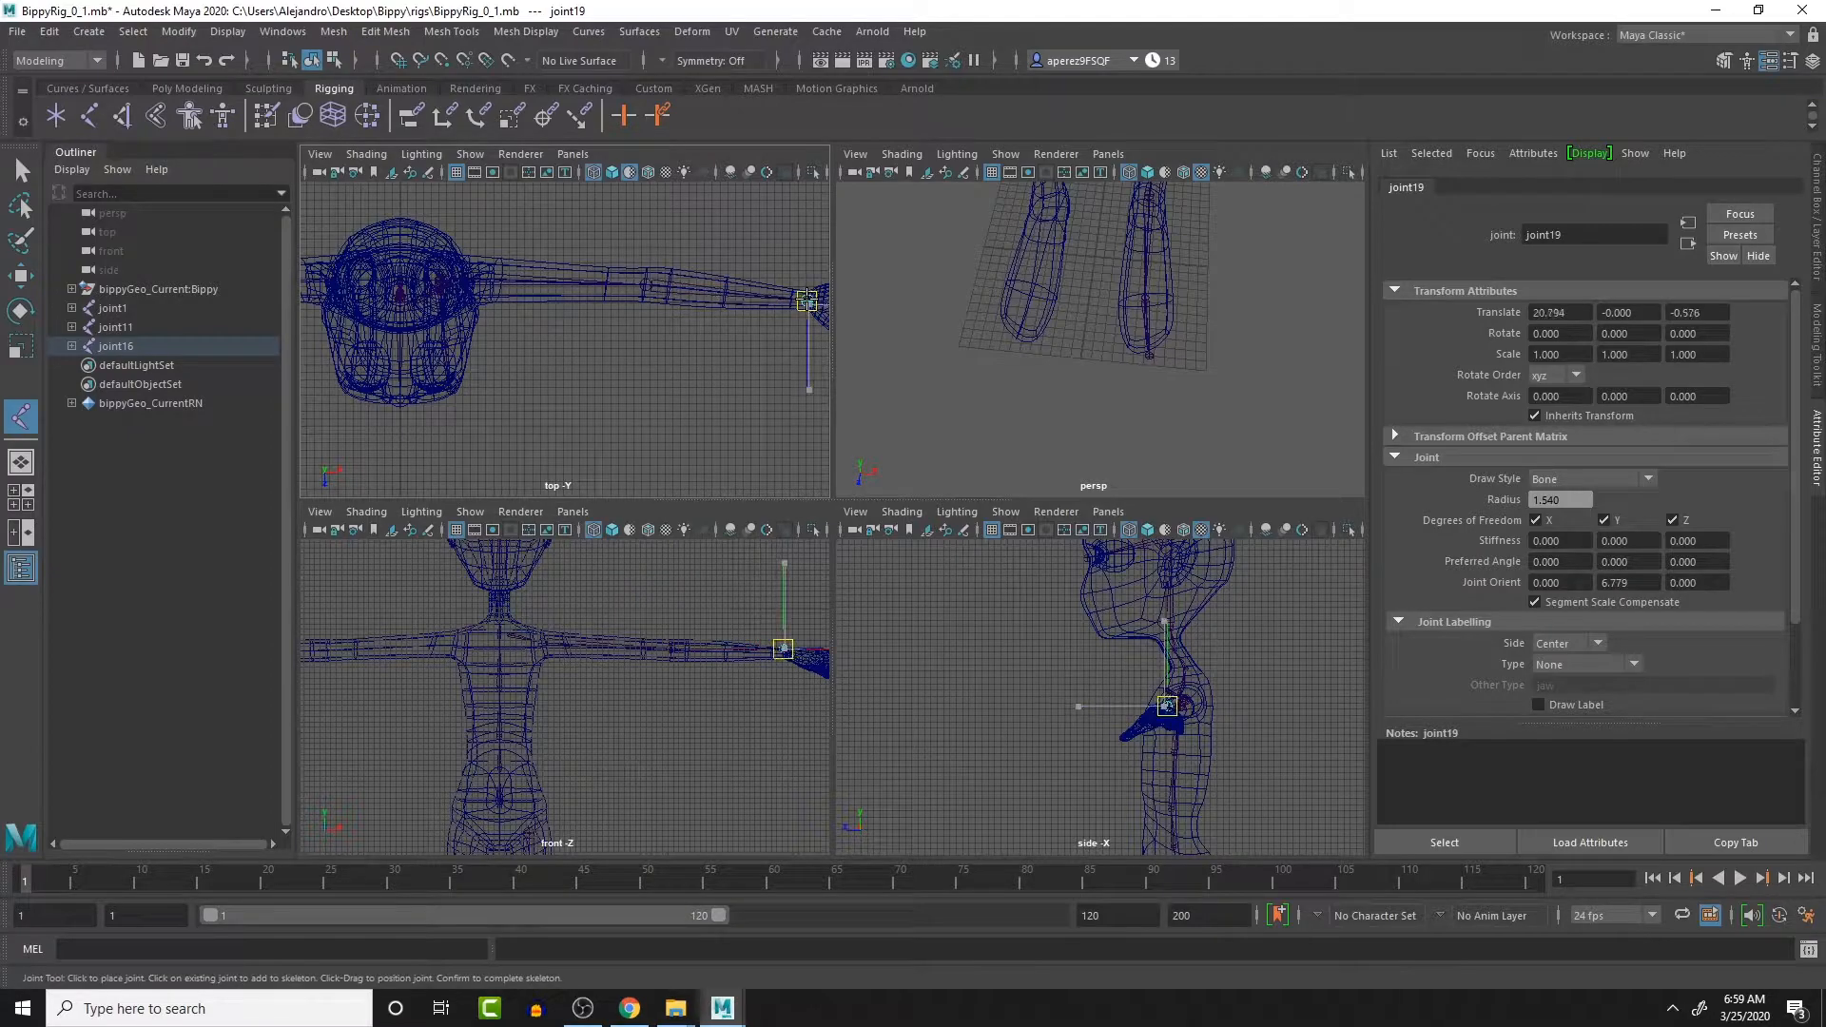
key("space")
scroll(896, 481, "up", 3)
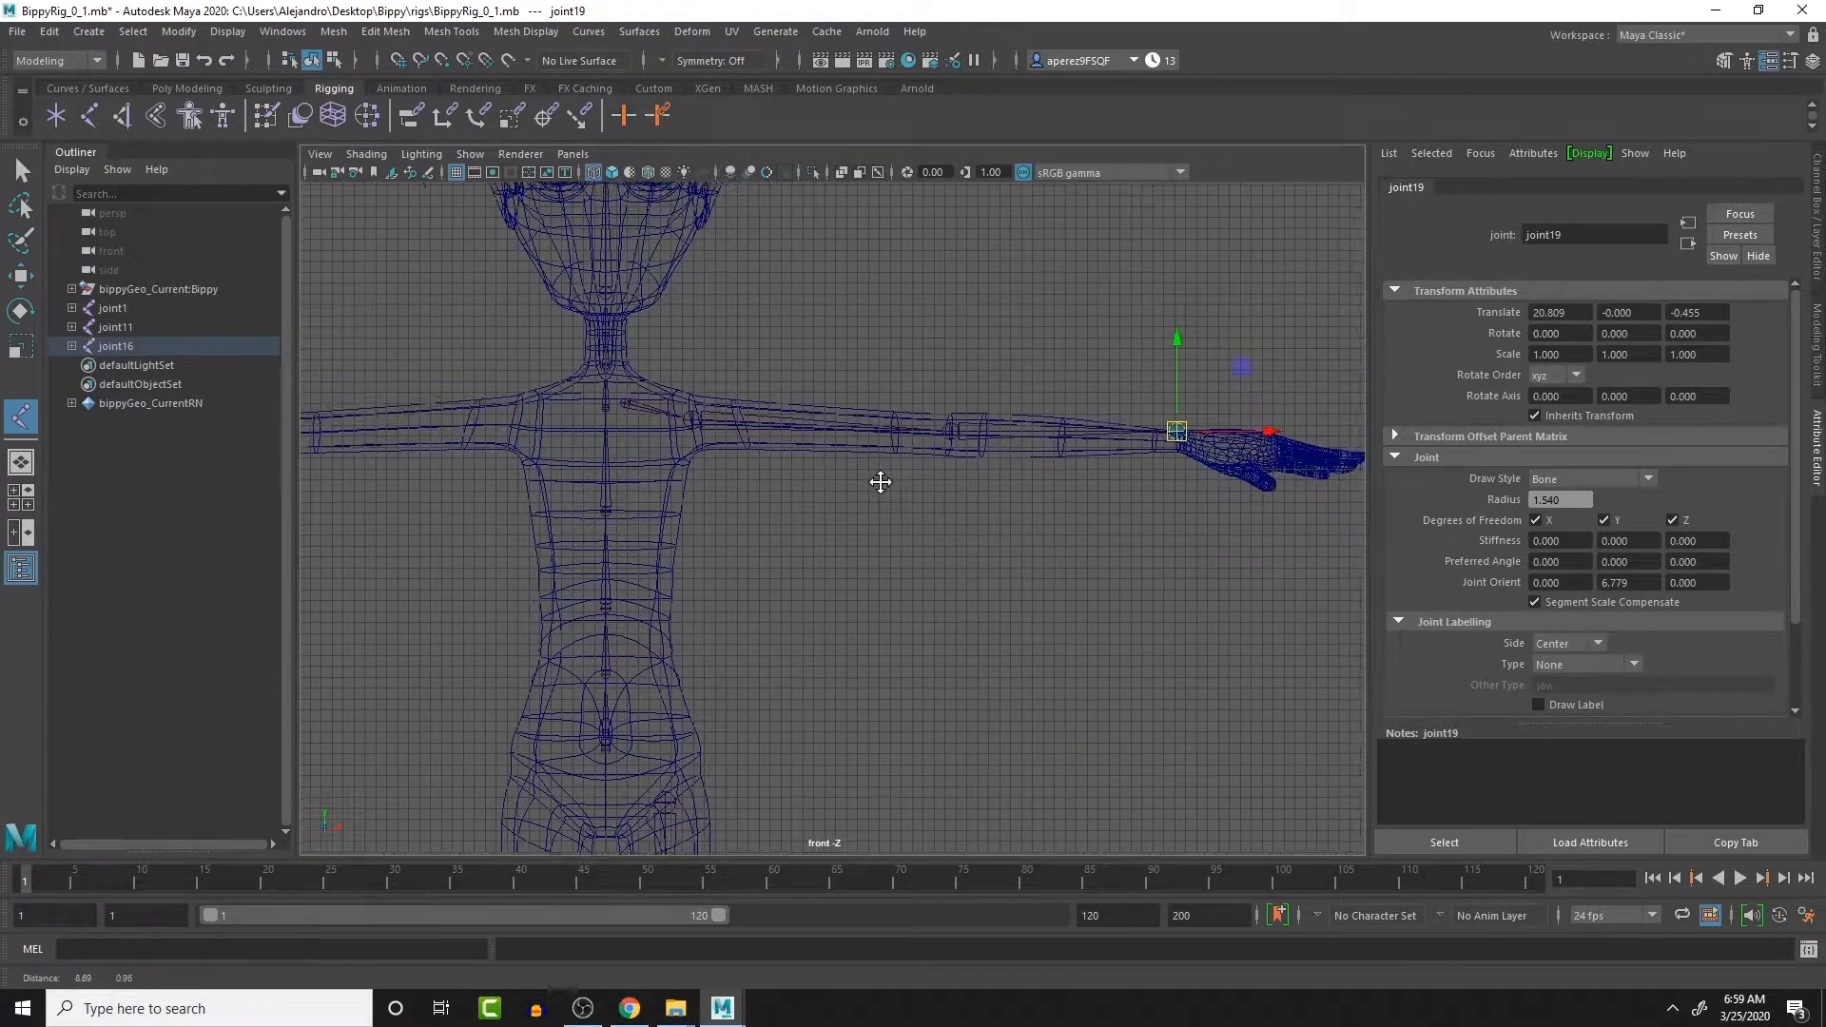
middle_click_drag(1022, 441, 1002, 449)
- Add a palm joint at the center of the left hand and lower it in the front view, with translation about 5.31, -0.44, -0.11
key("space")
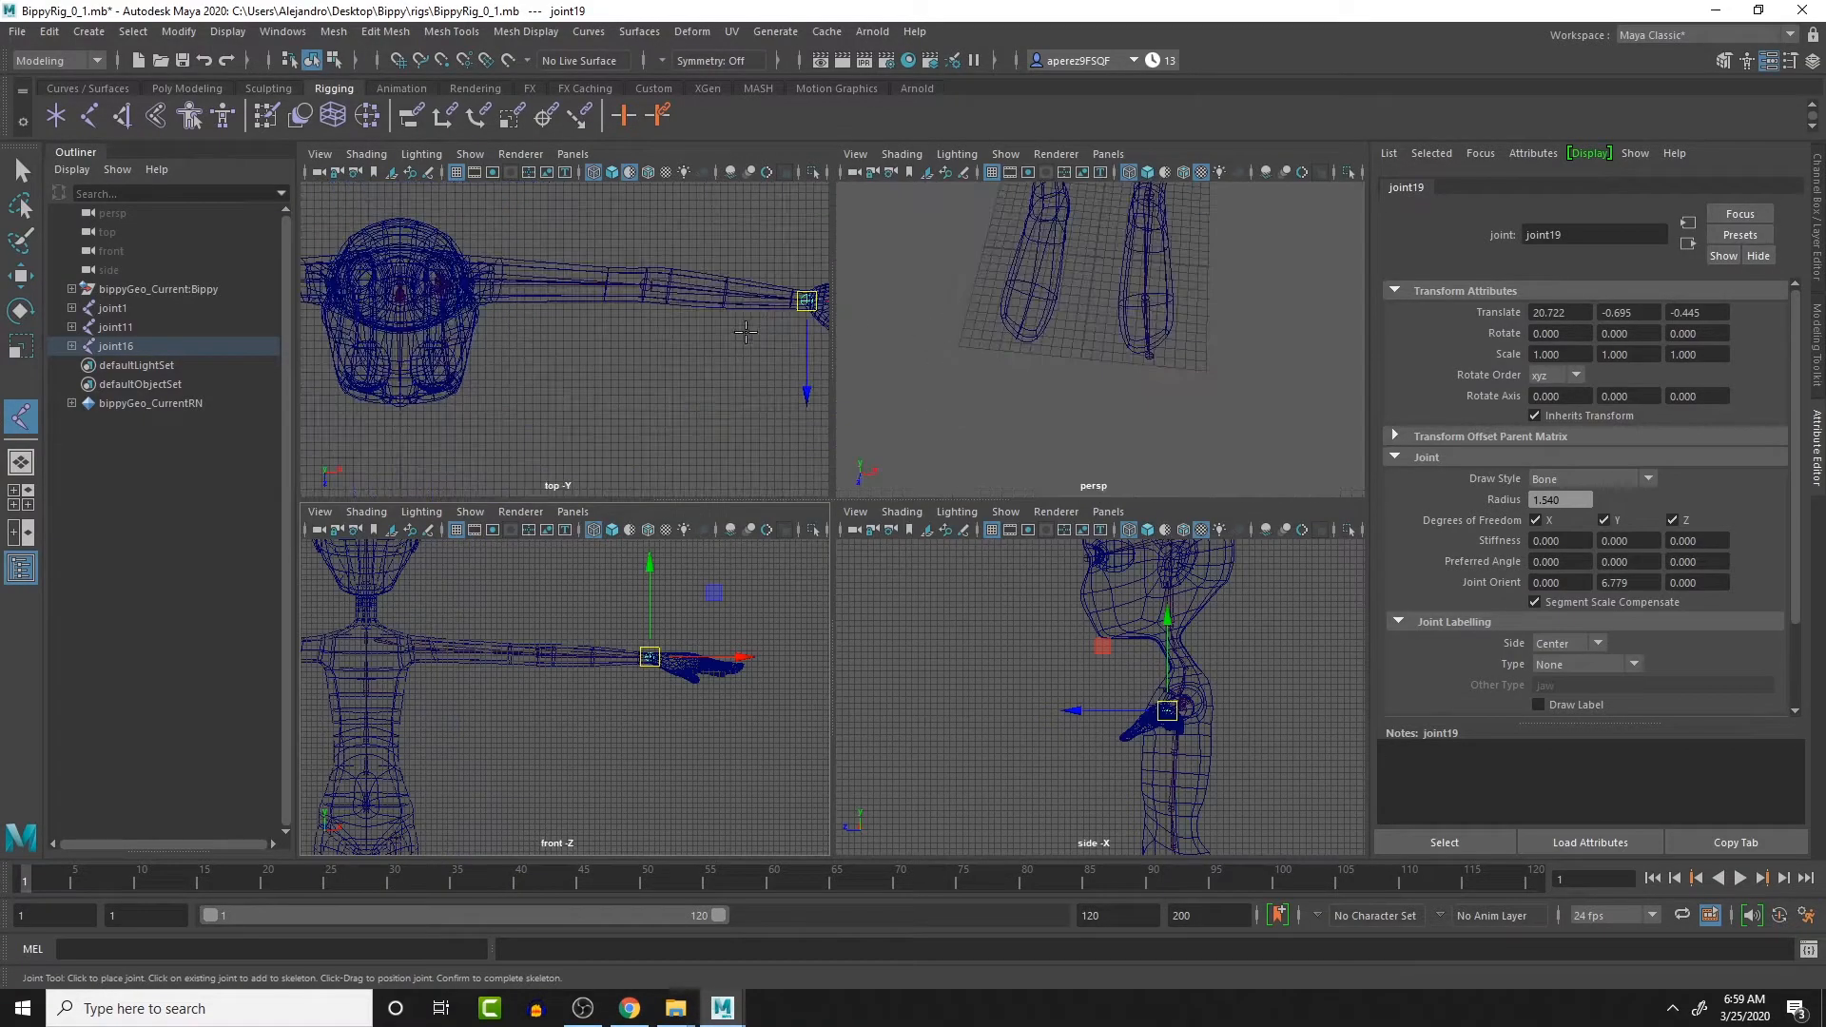
key("space")
scroll(435, 274, "up", 3)
middle_click_drag(1061, 427, 923, 390, "alt")
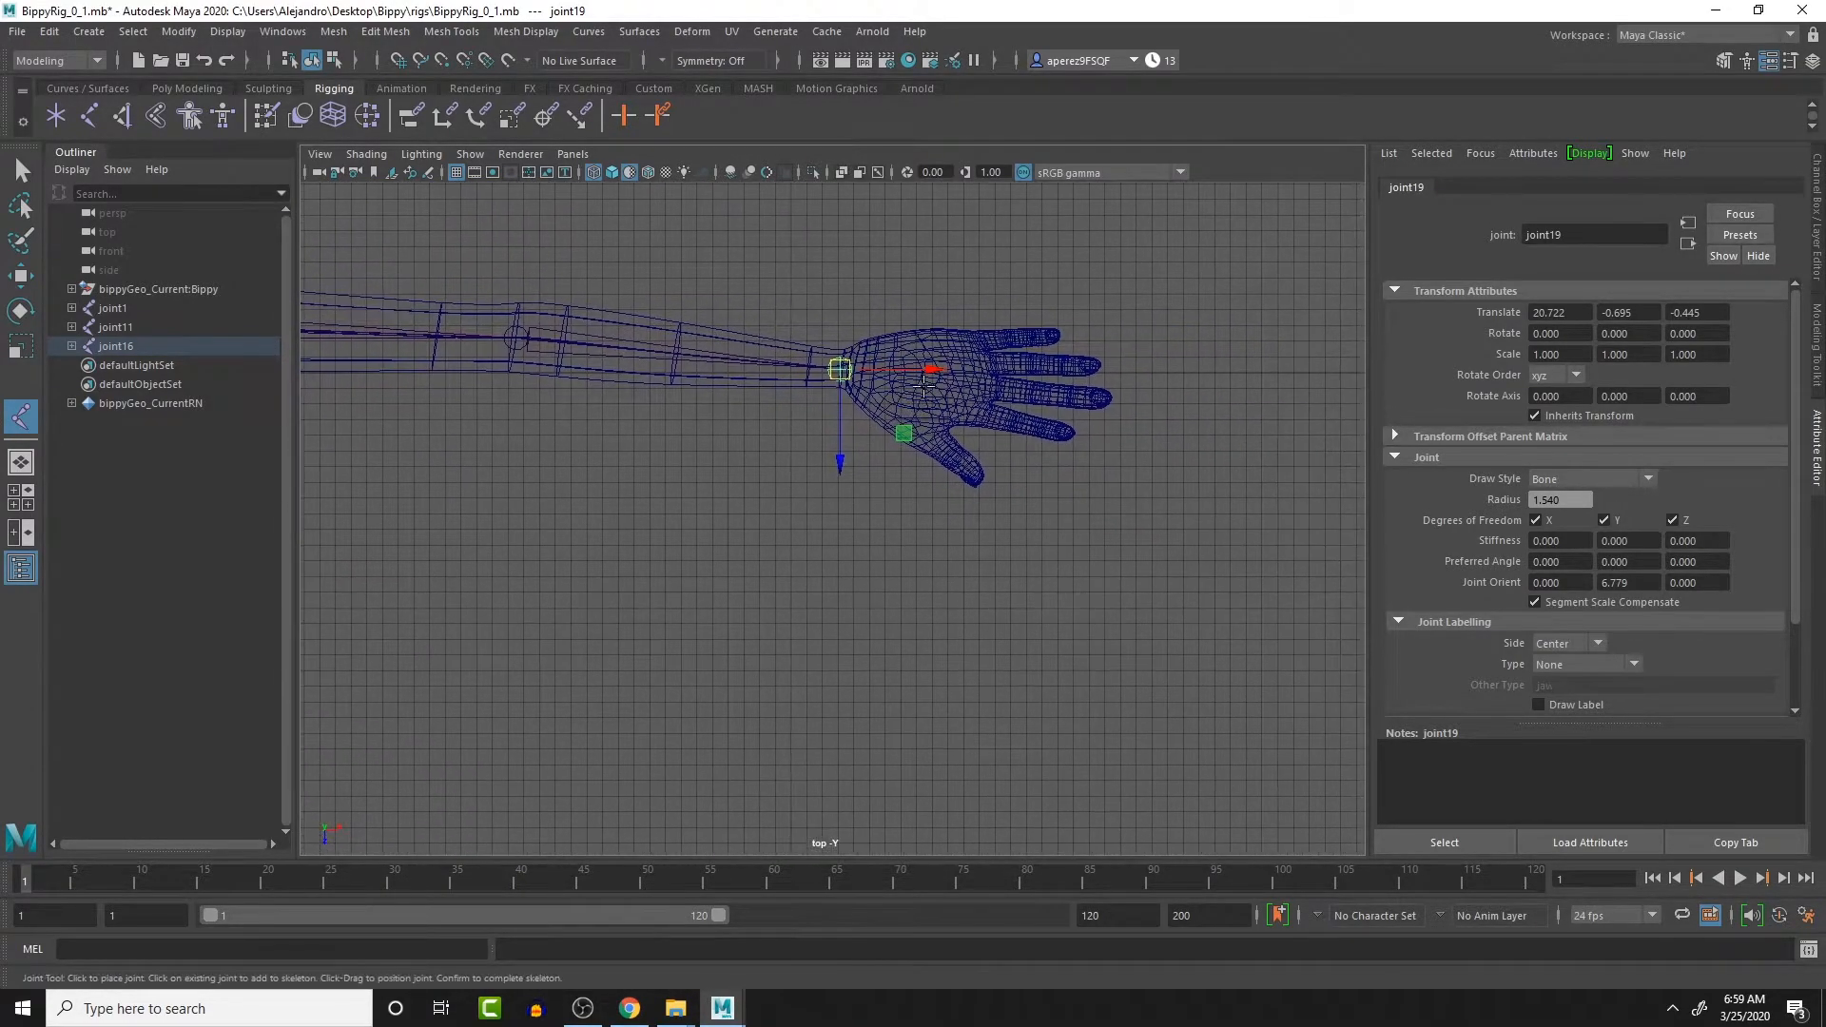
left_click(924, 375)
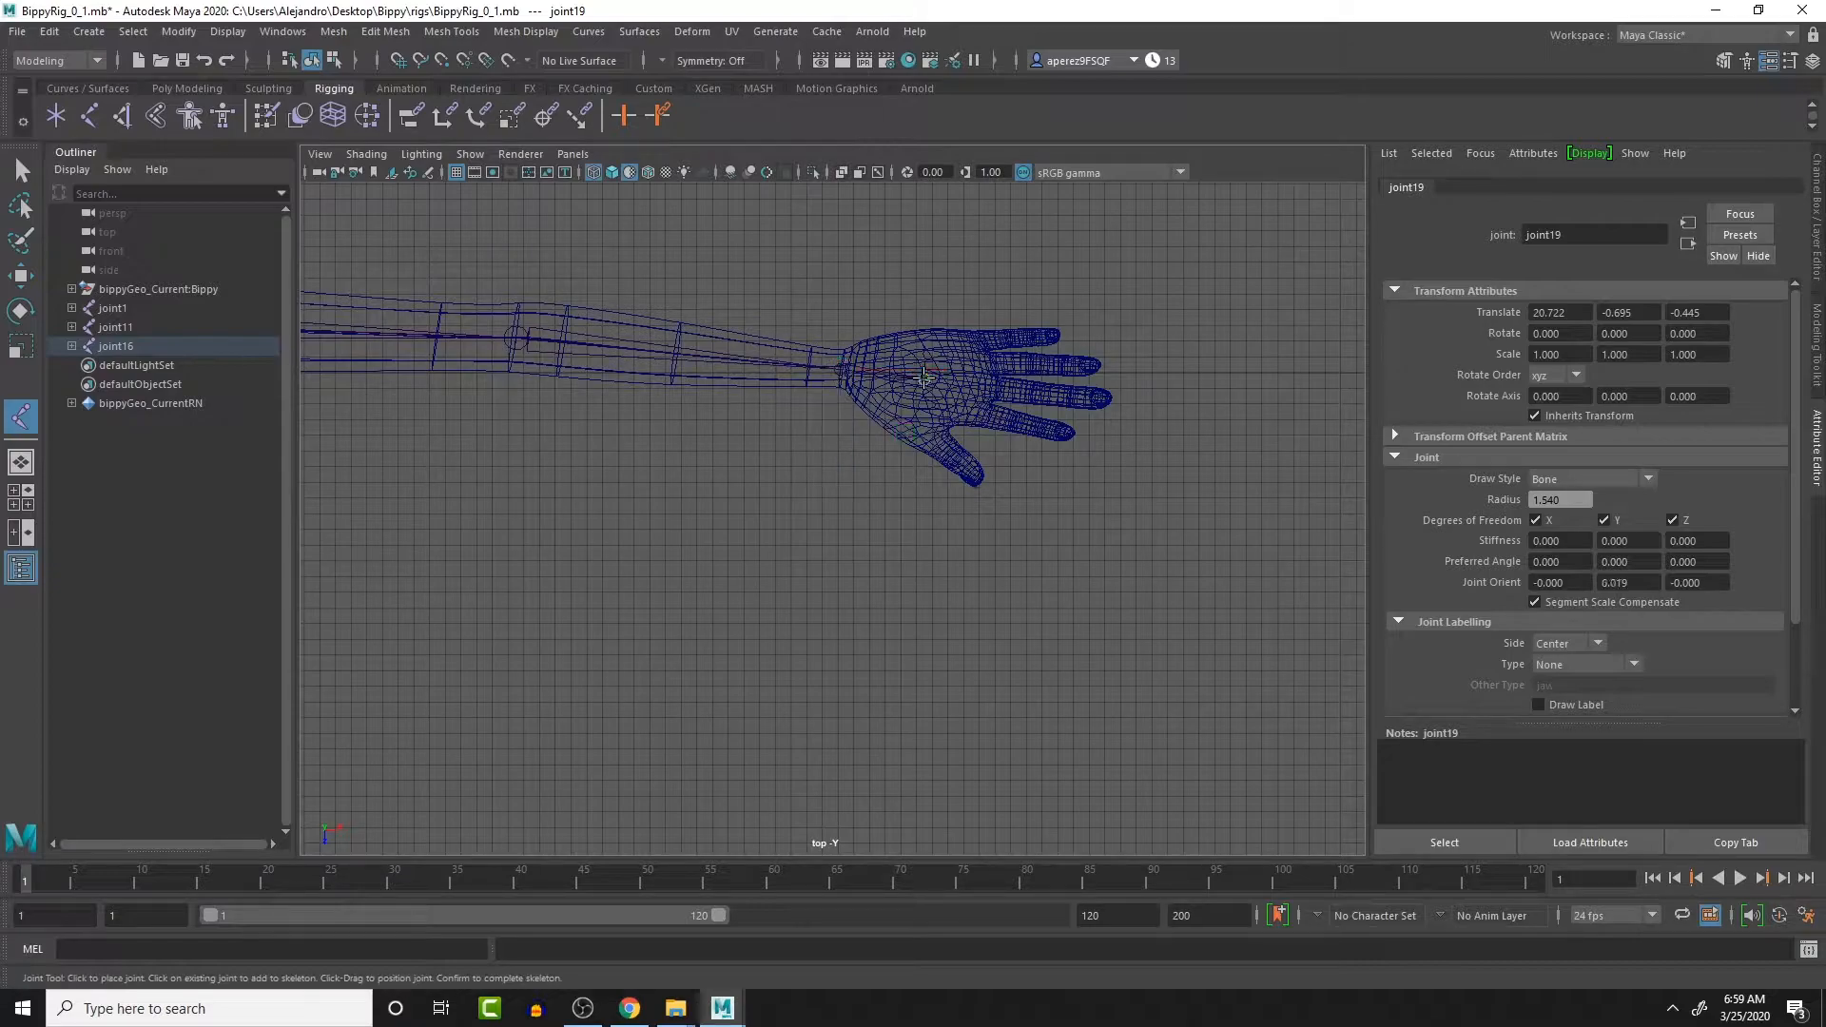
key("space")
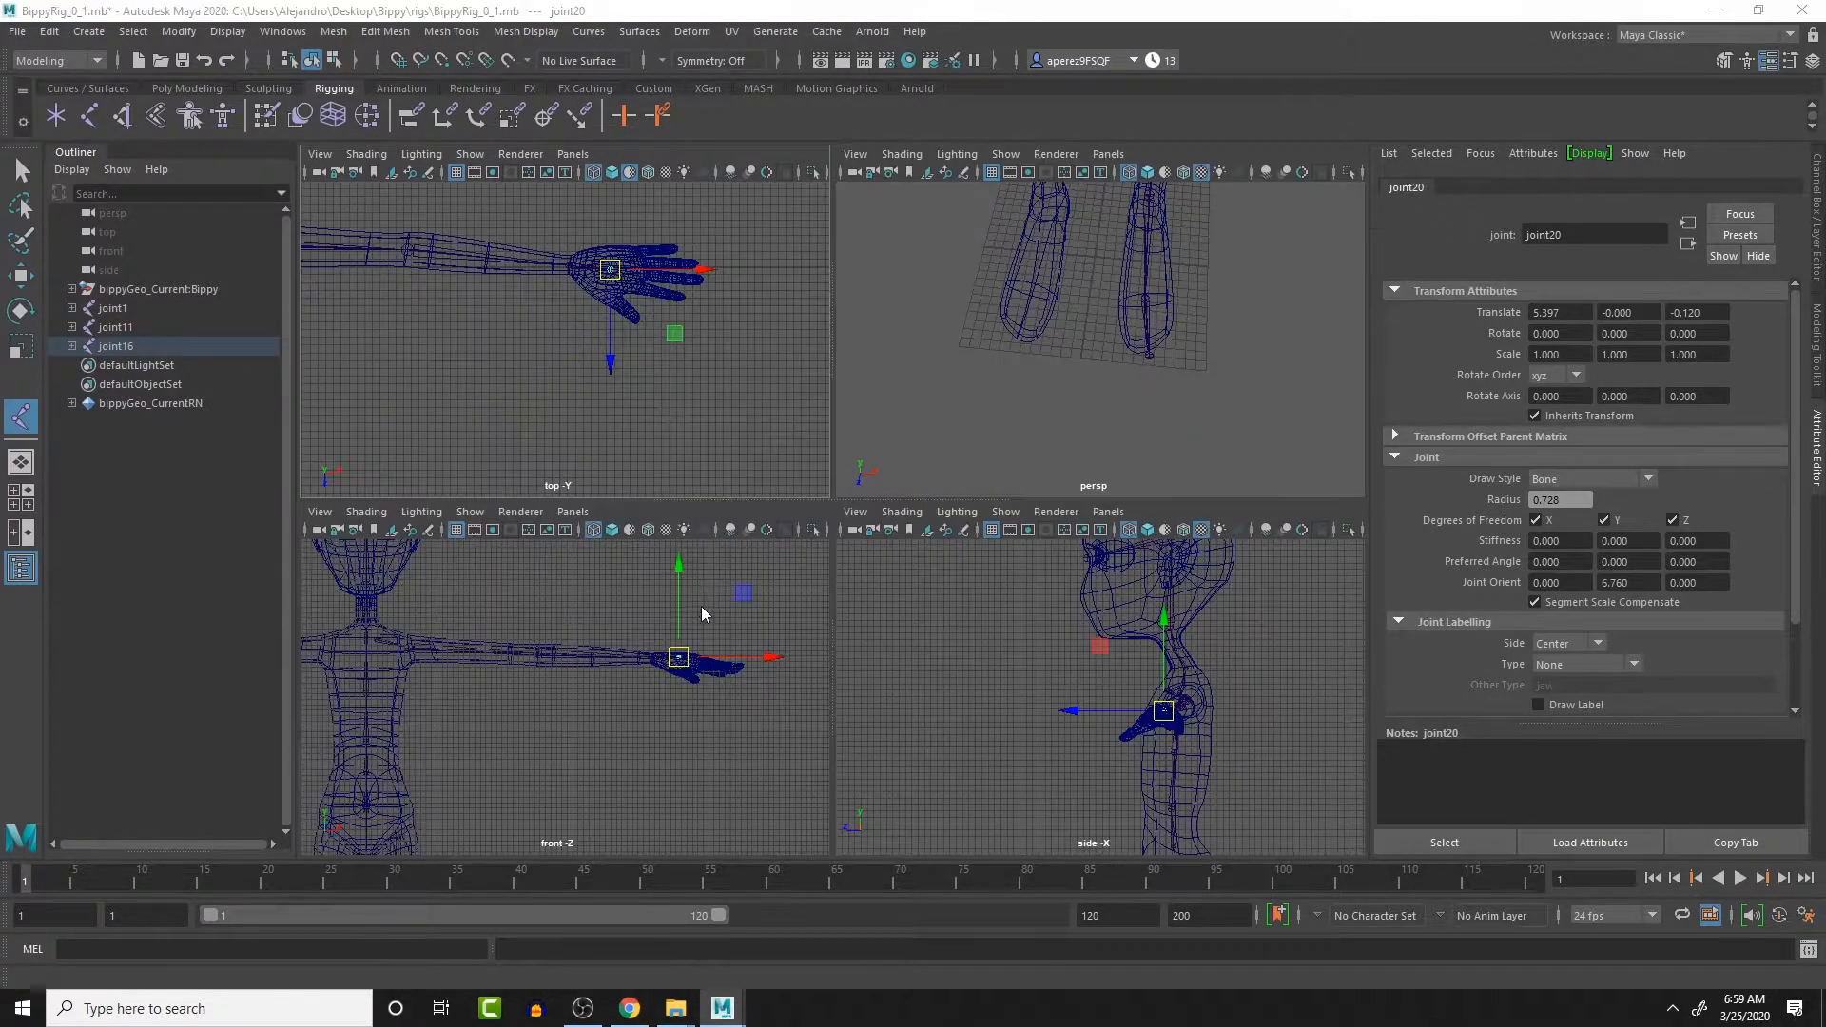
key("space")
middle_click_drag(1065, 438, 1065, 443, "shift")
- Add the middle finger's base joint in the top view and lower it in the front view, with translation about 4.57, -0.16, -0.09
key("space")
key("space")
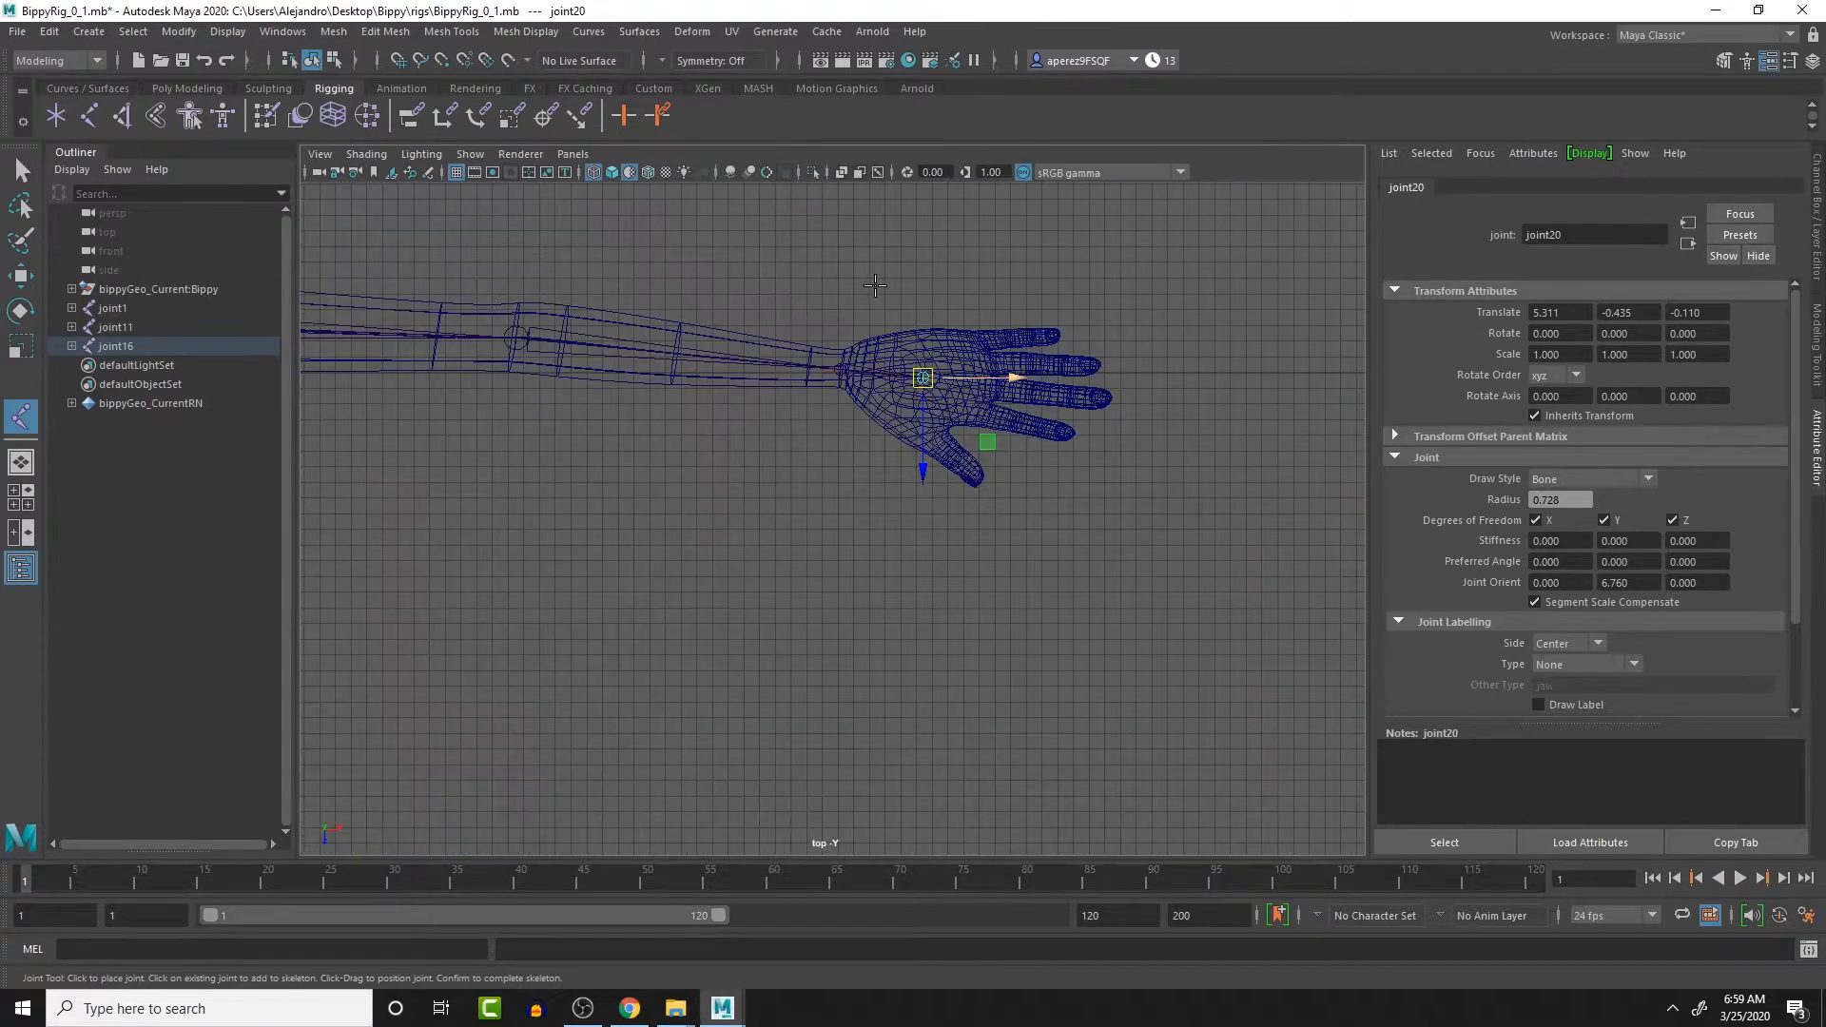
scroll(926, 407, "up", 5)
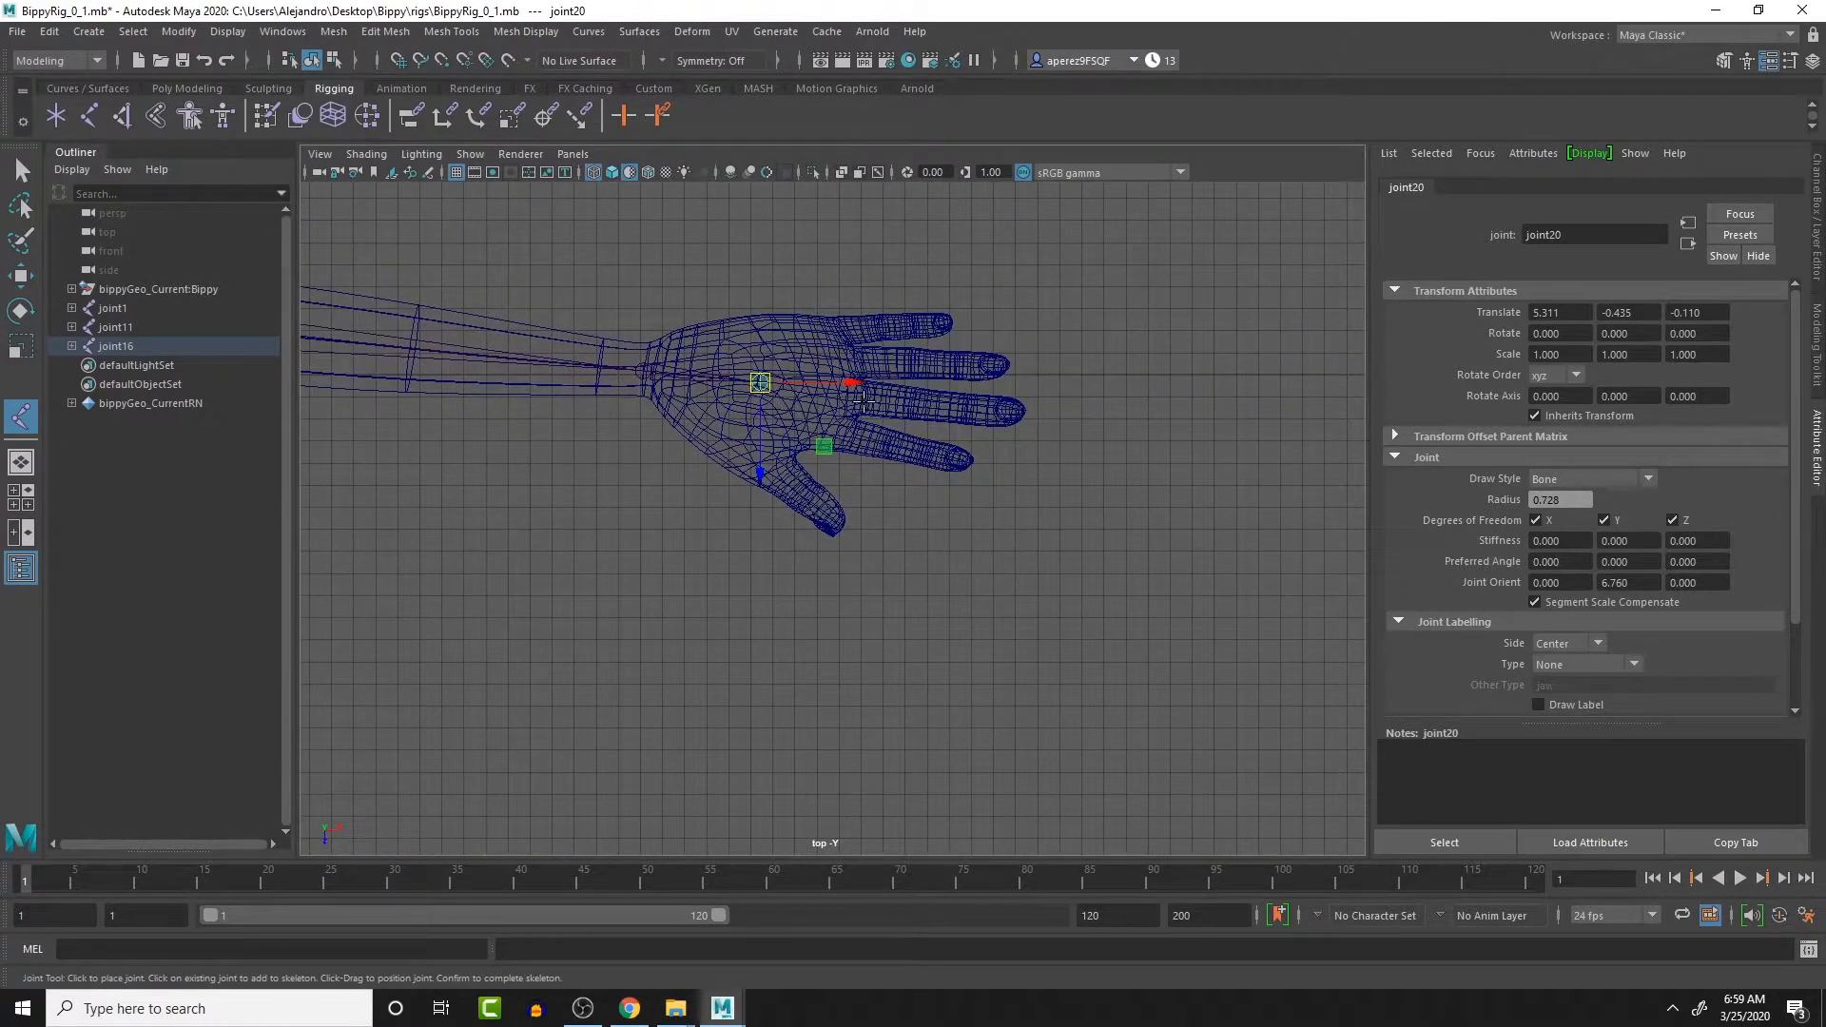
left_click(858, 398)
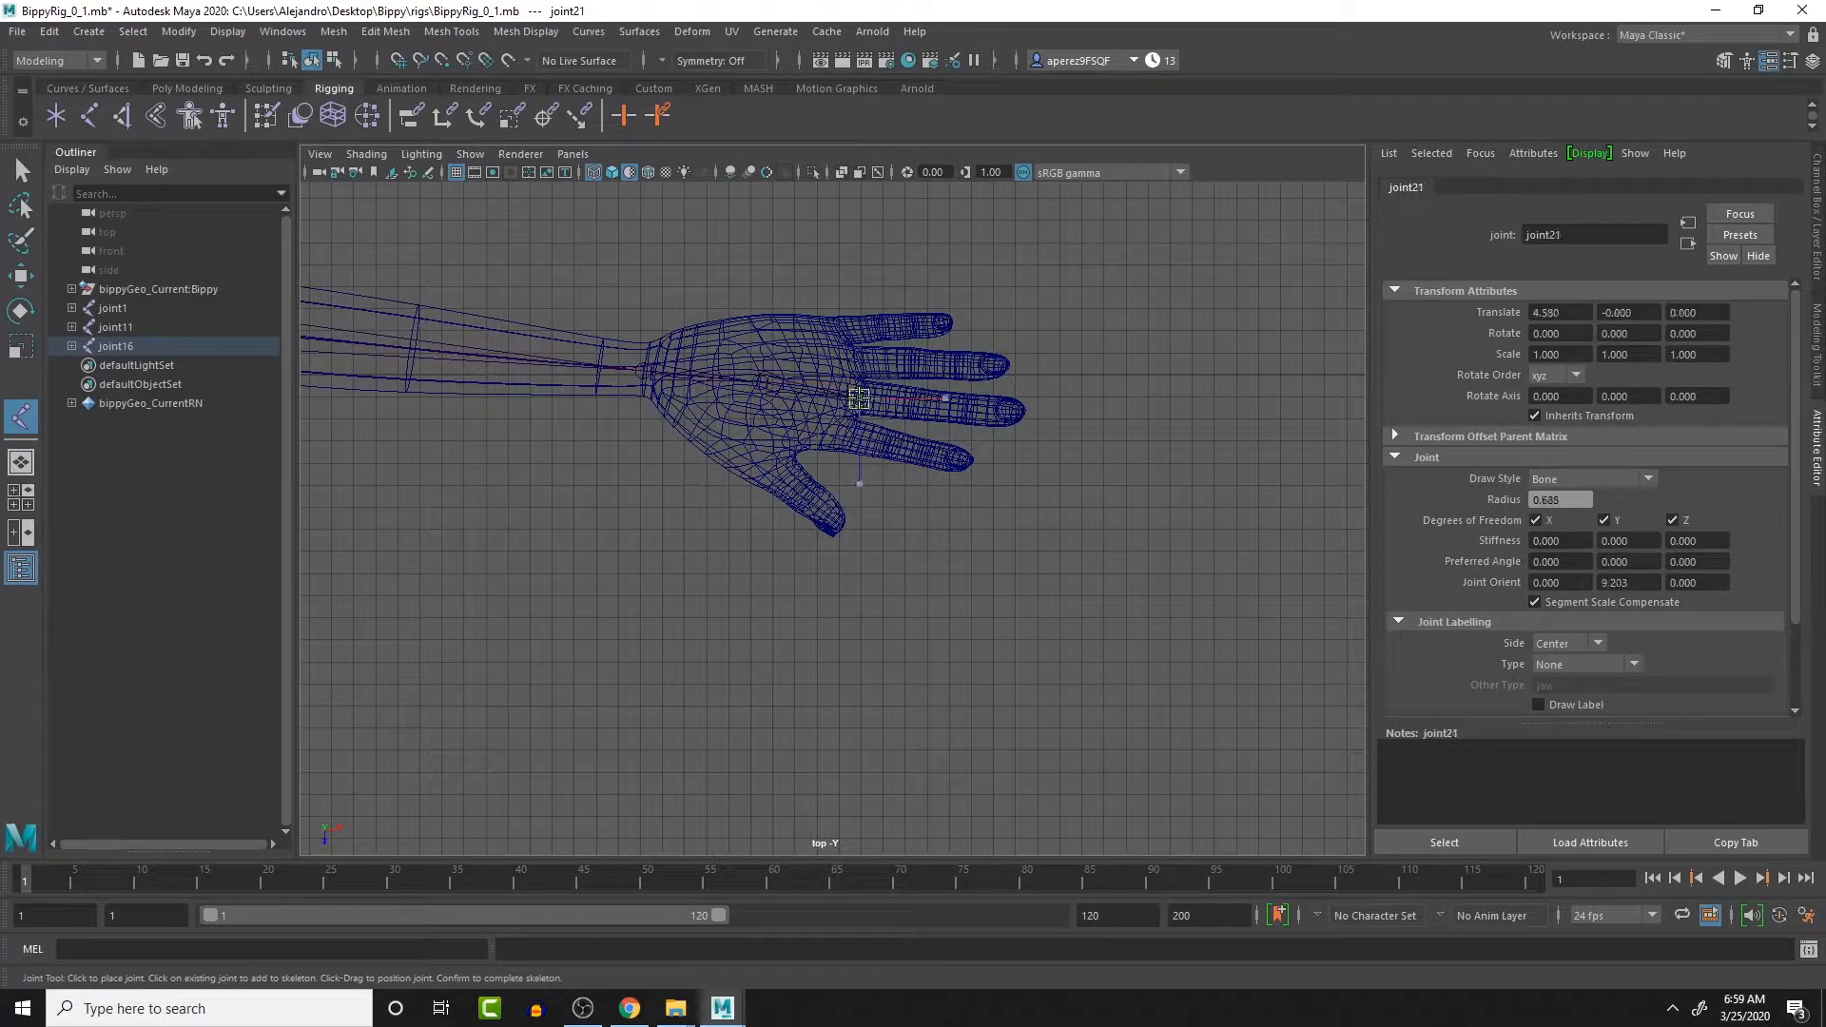
middle_click_drag(859, 398, 856, 394)
key("space")
key("space")
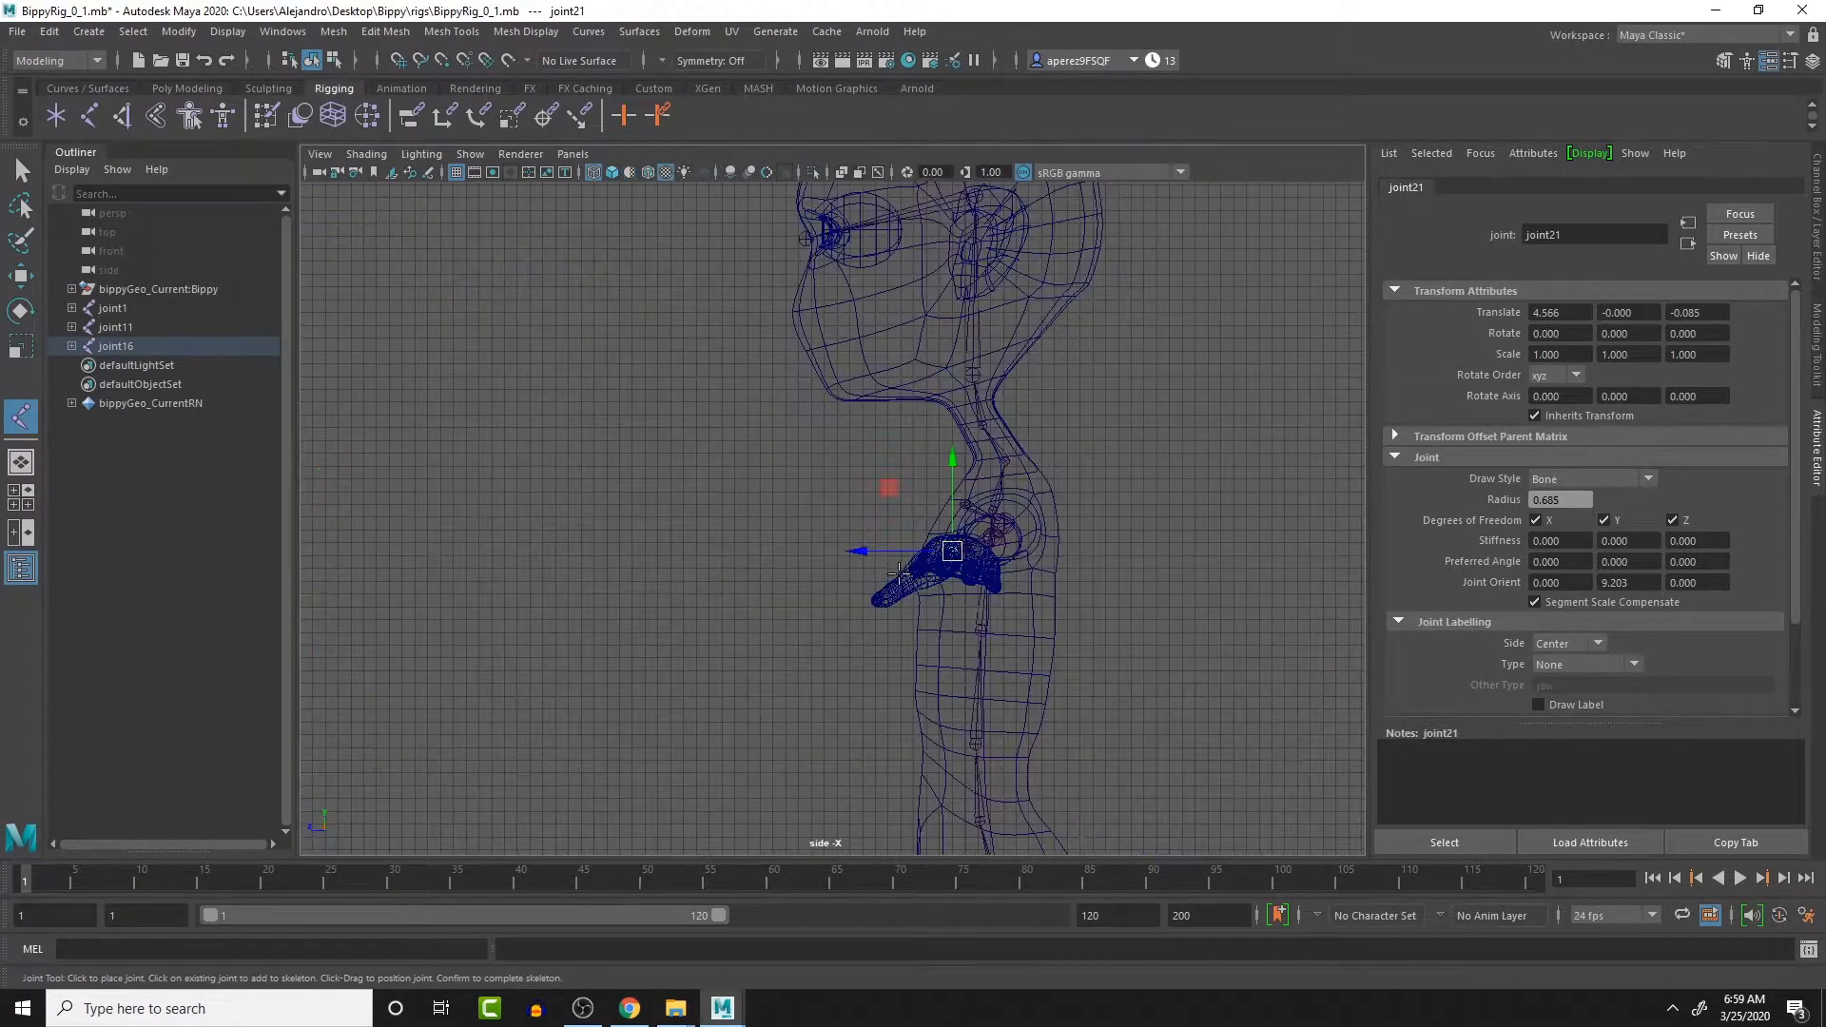
key("space")
key("space")
scroll(832, 523, "up", 5)
middle_click_drag(962, 485, 961, 491)
- Center the middle finger's base joint inside the knuckle in the perspective view, with translation about 4.55, -0.50, -0.02
key("space")
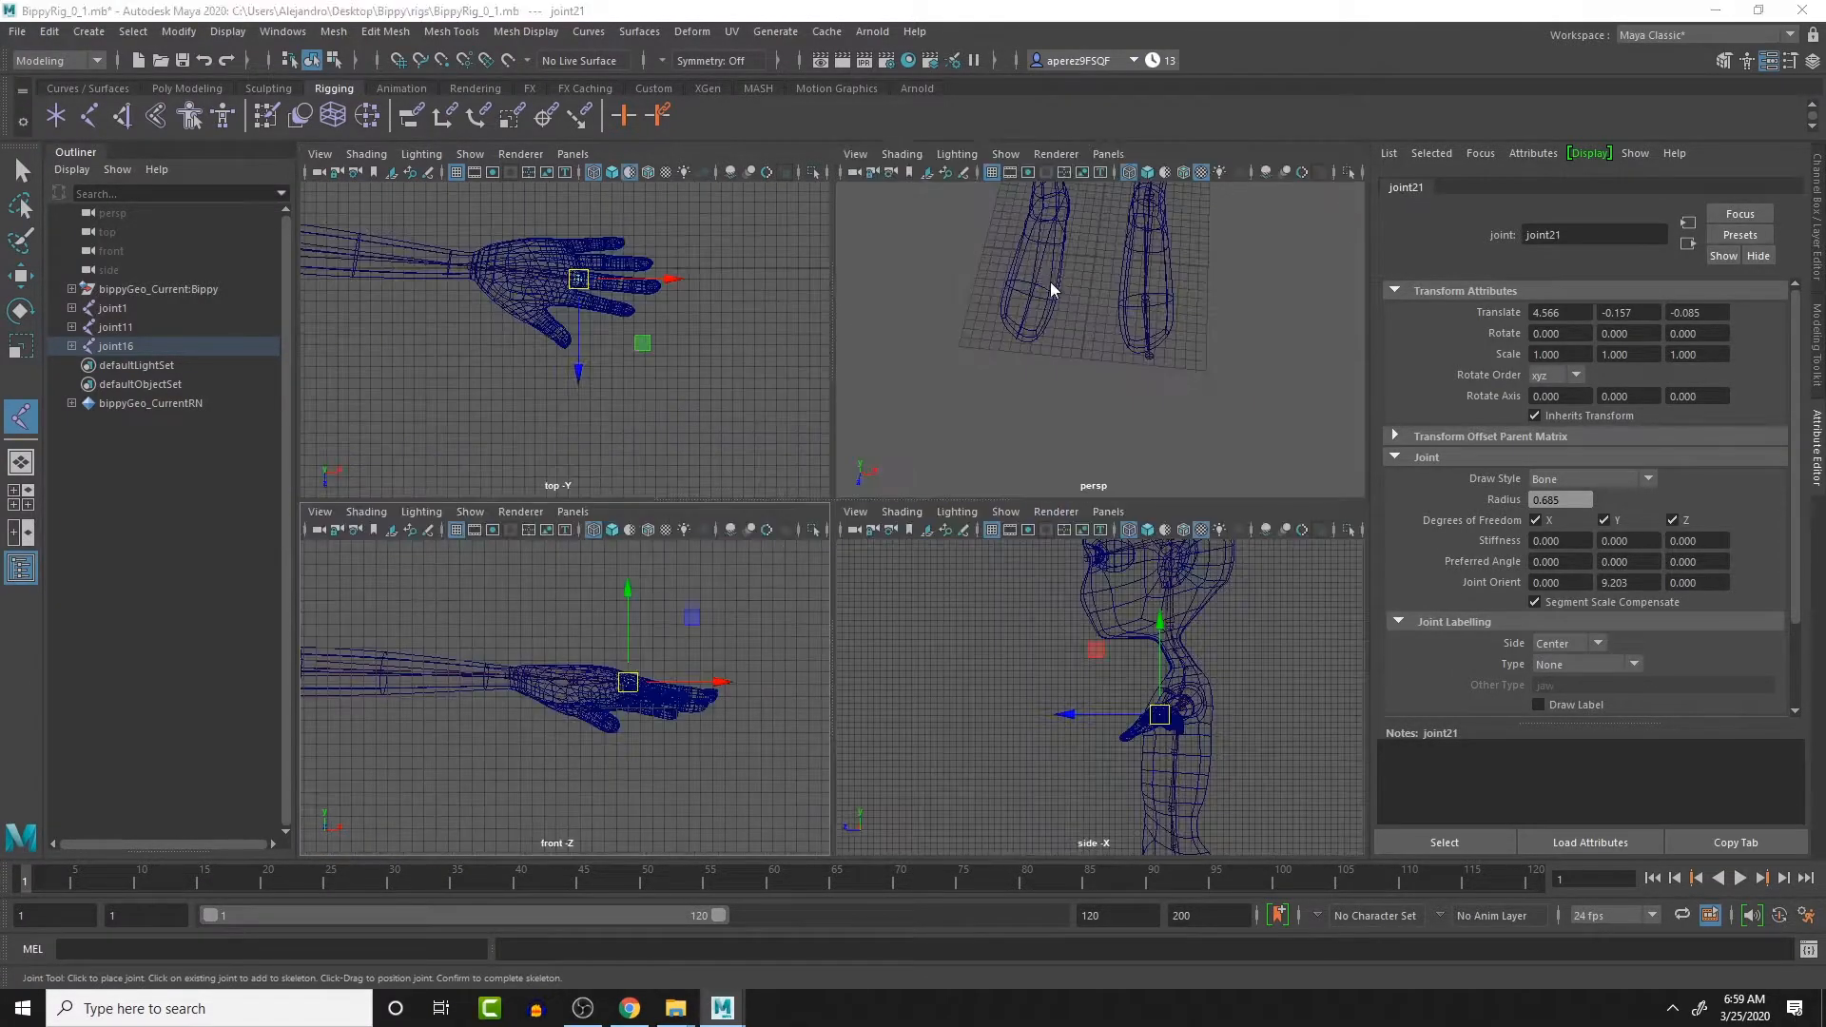
key("space")
key("f")
scroll(985, 424, "down", 5)
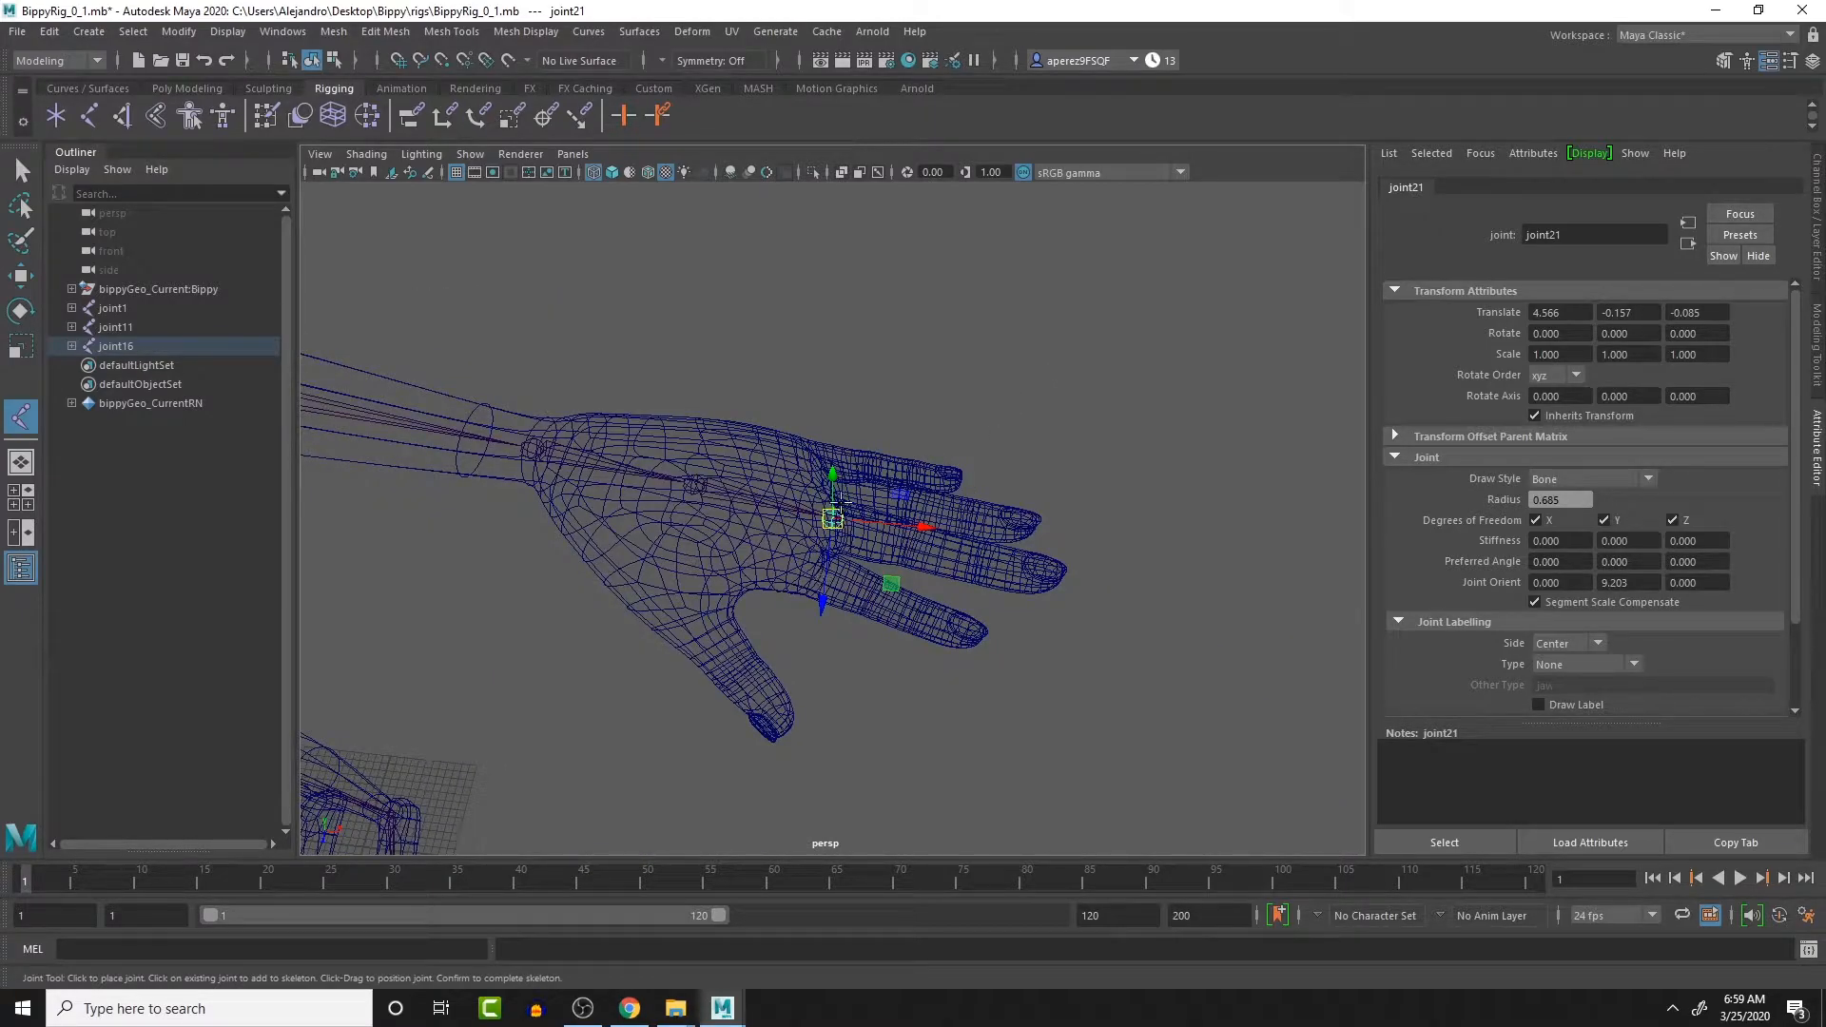
scroll(887, 502, "up", 5)
left_click_drag(887, 502, 963, 420, "alt")
left_click_drag(832, 518, 1121, 602)
key("space")
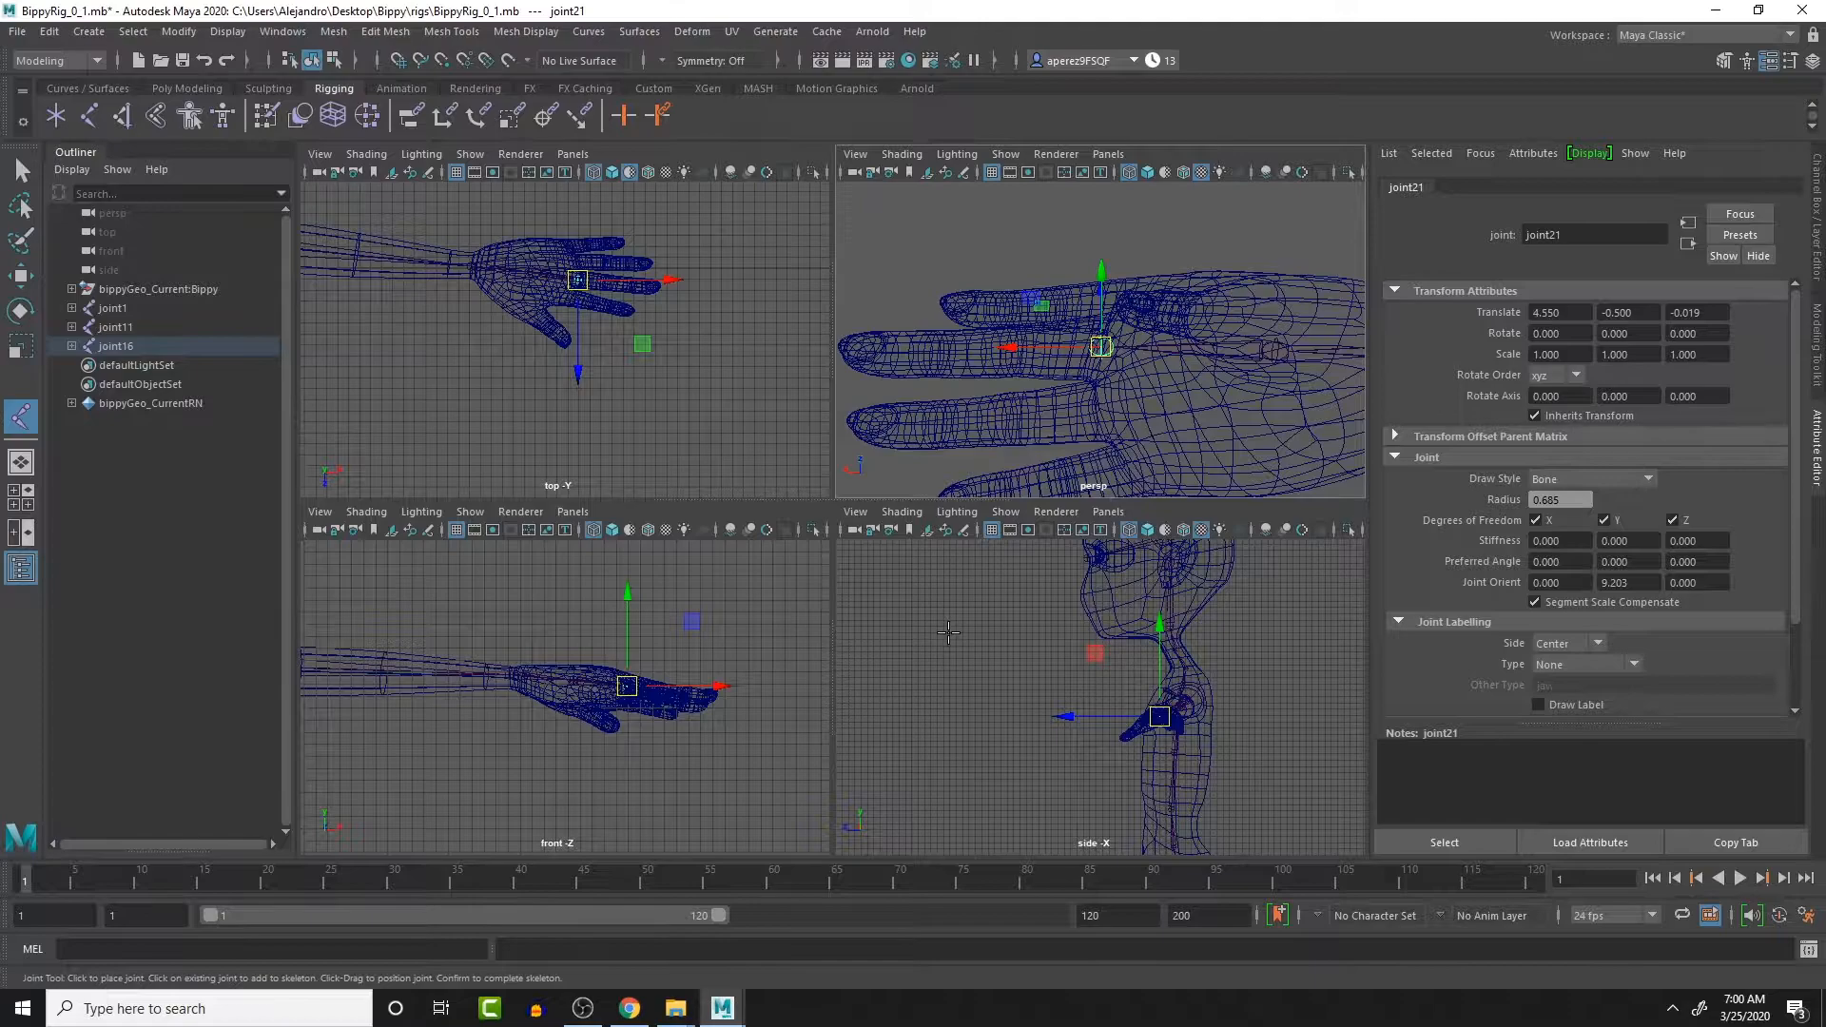
- Add the middle finger's second joint in the top view, about 2.78 along X from the base joint, and check its height in perspective
key("space")
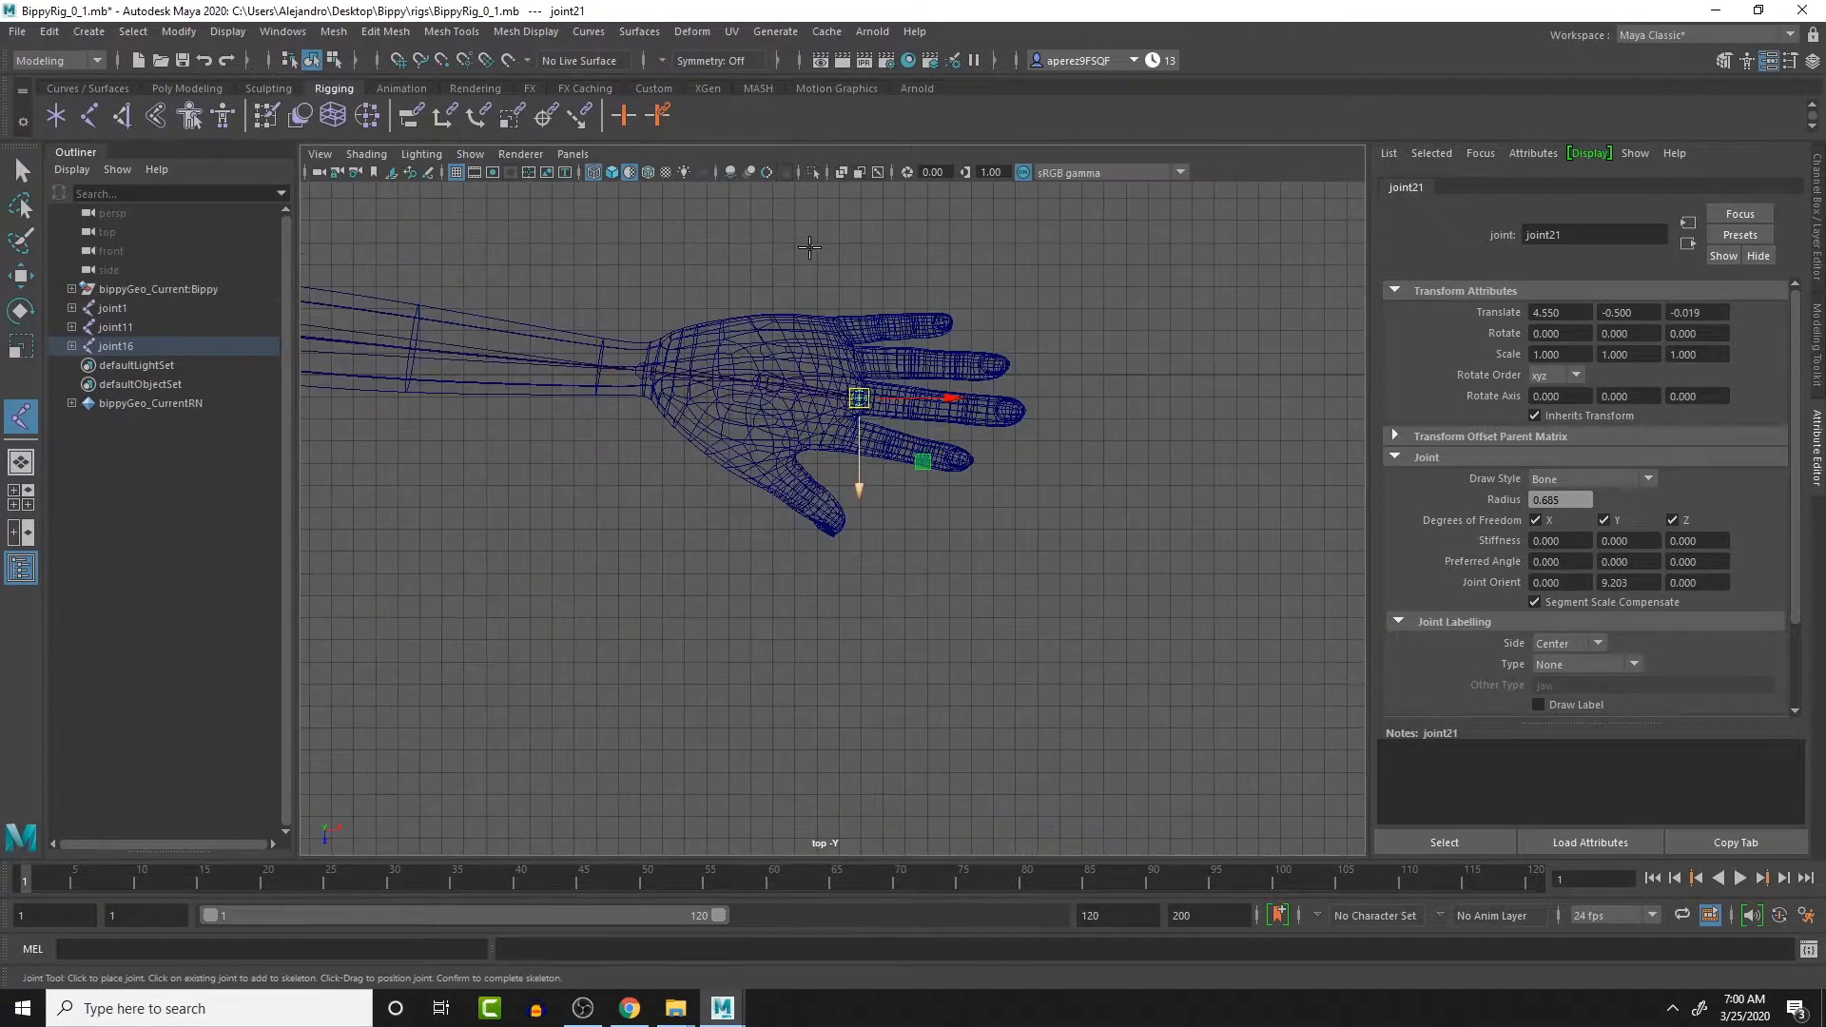
left_click(920, 401)
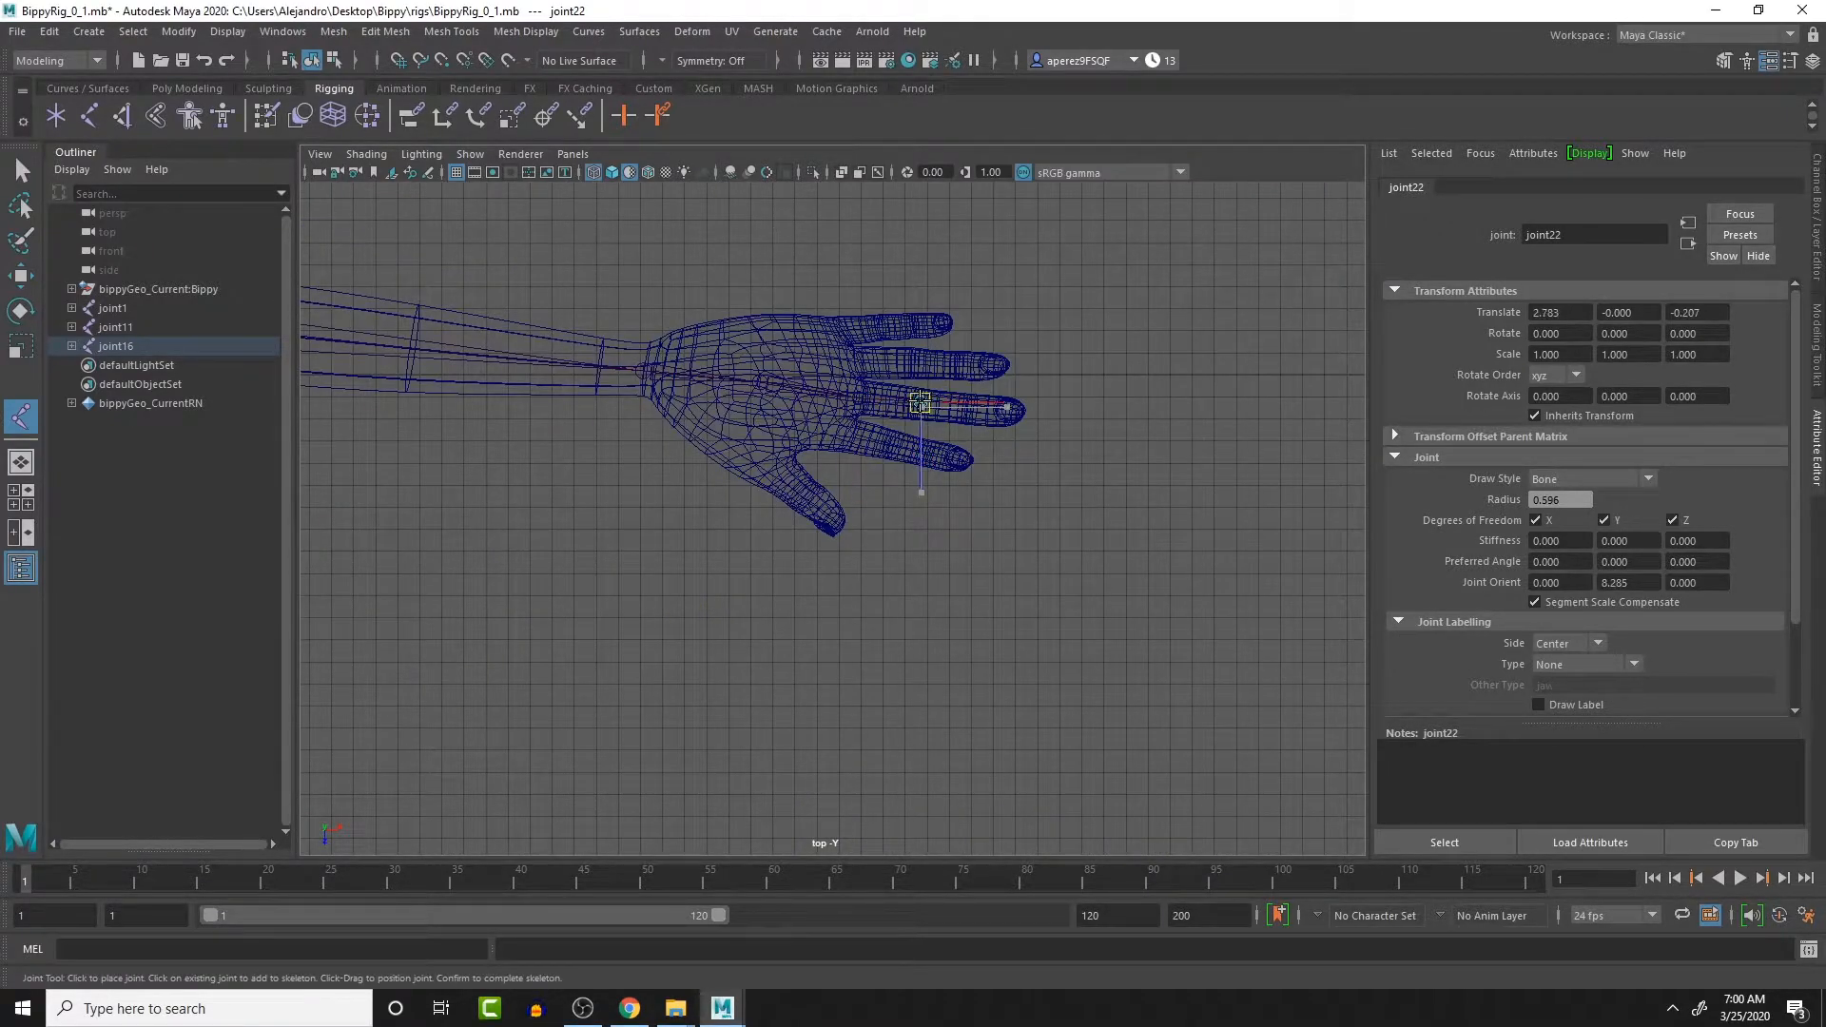
key("space")
key("space")
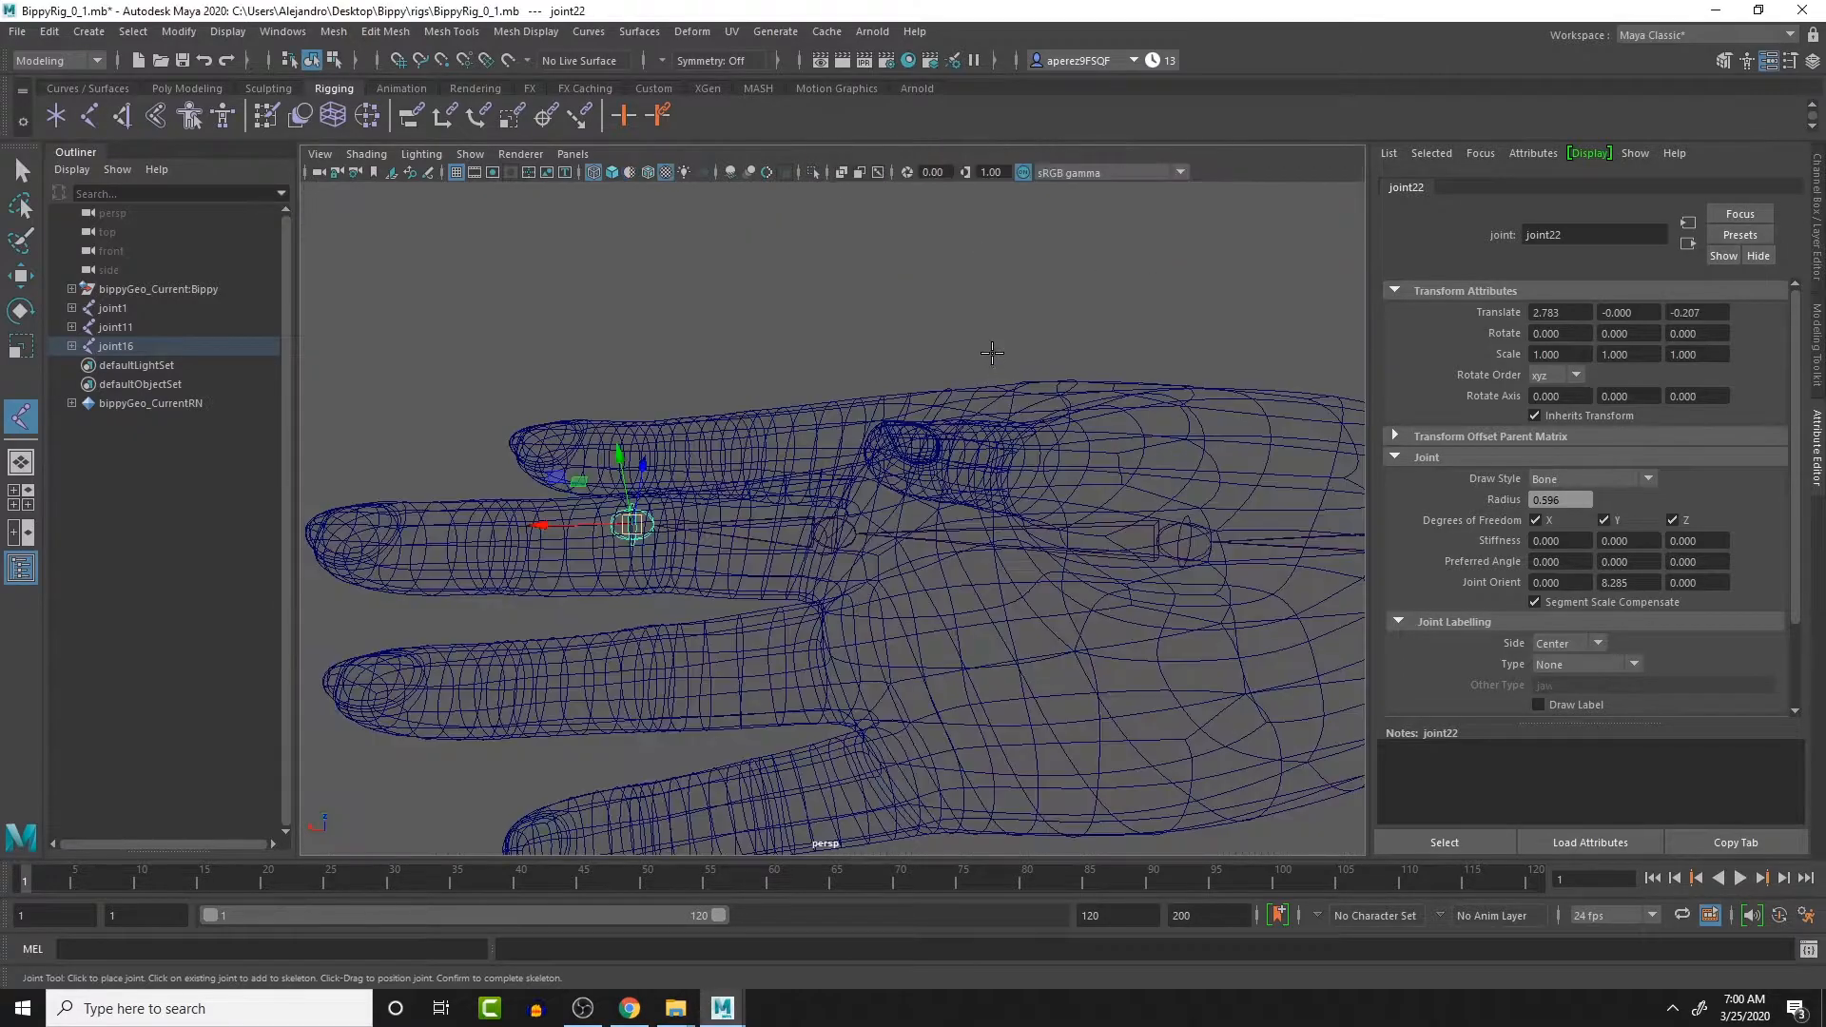
left_click_drag(727, 578, 731, 499, "alt")
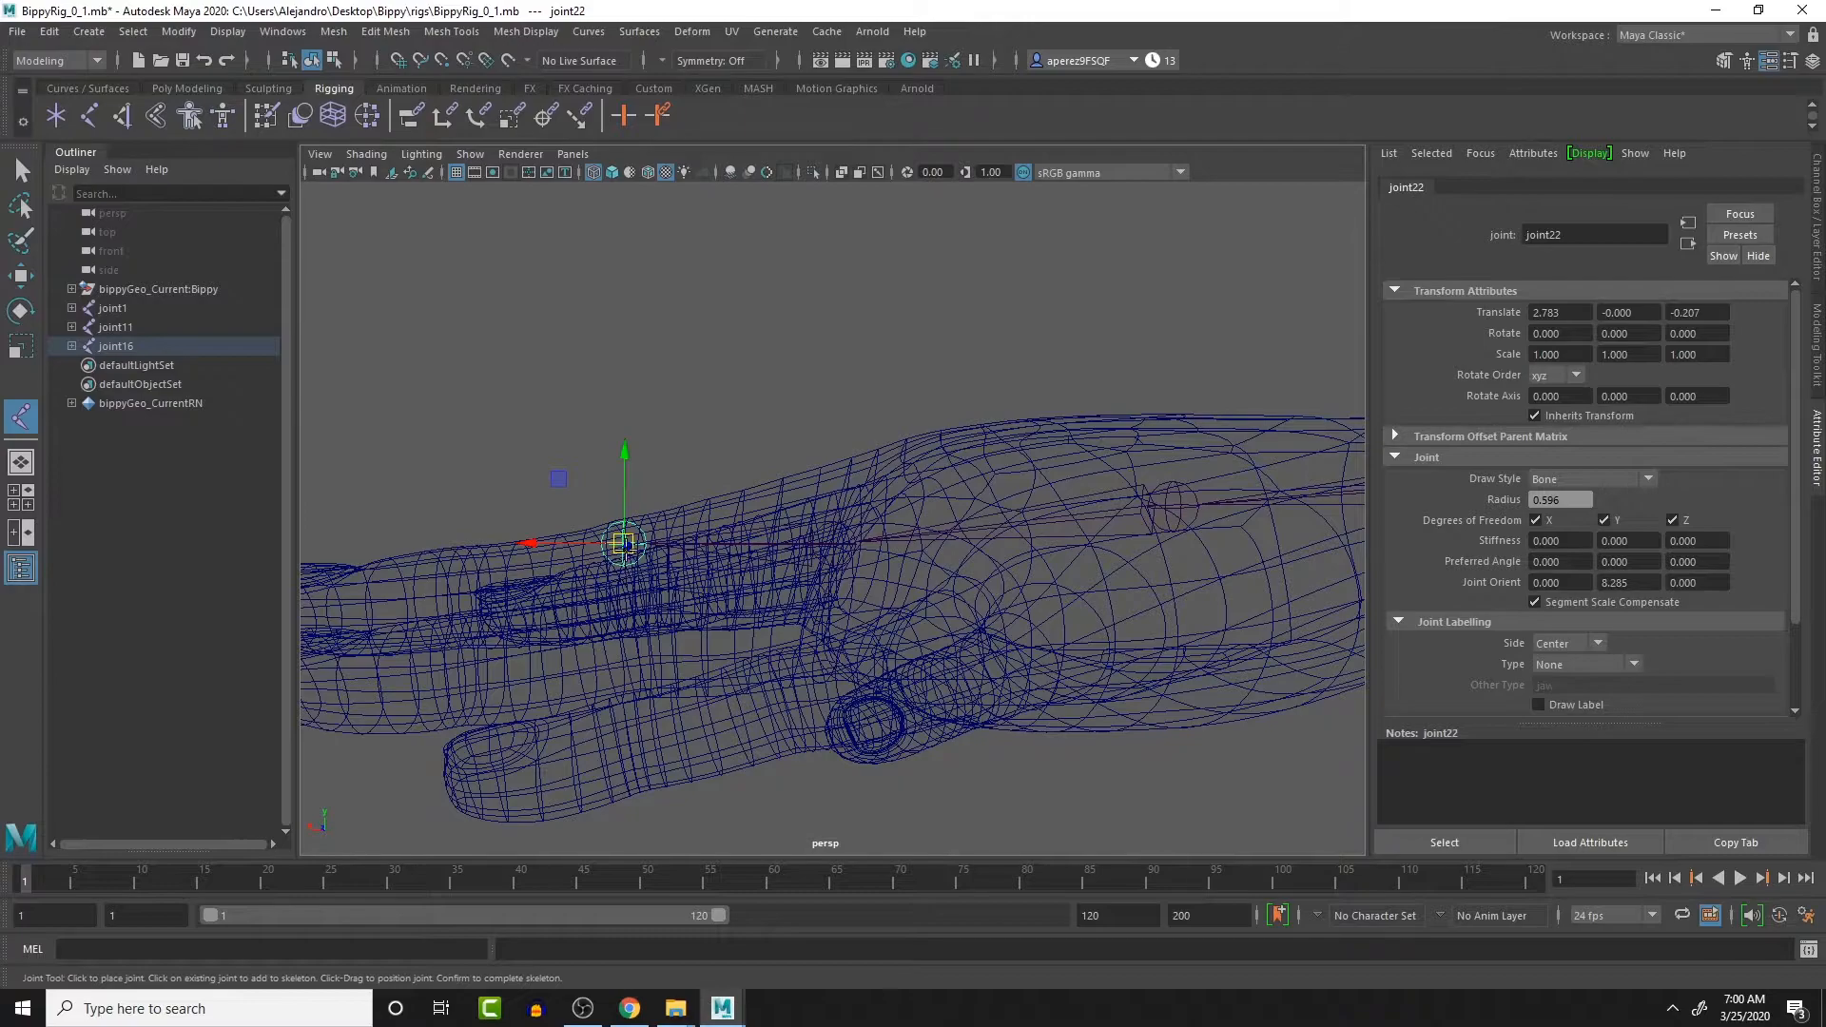
- Lower the middle finger's second joint in the side view to a Y translation of about -0.32 and check it in perspective
key("space")
key("space")
scroll(1007, 605, "up", 5)
middle_click_drag(1012, 599, 863, 430, "alt")
scroll(862, 430, "up", 2)
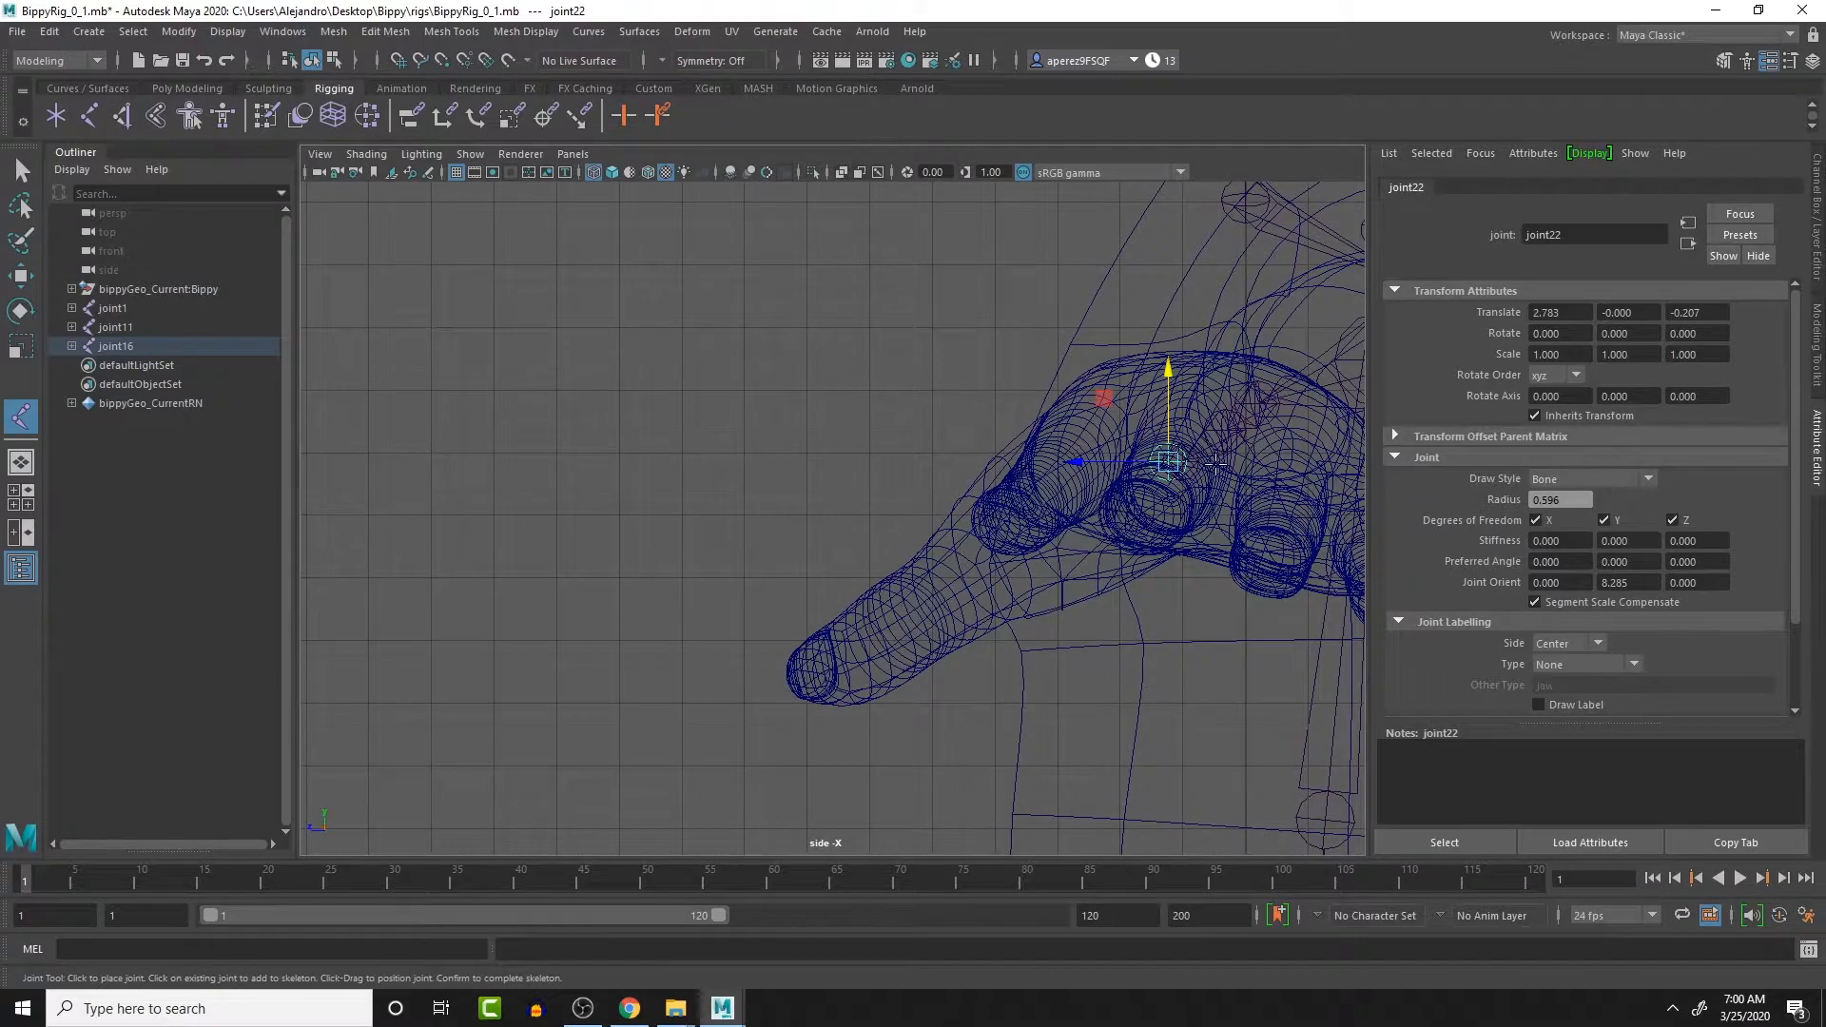
left_click_drag(1170, 463, 1170, 480)
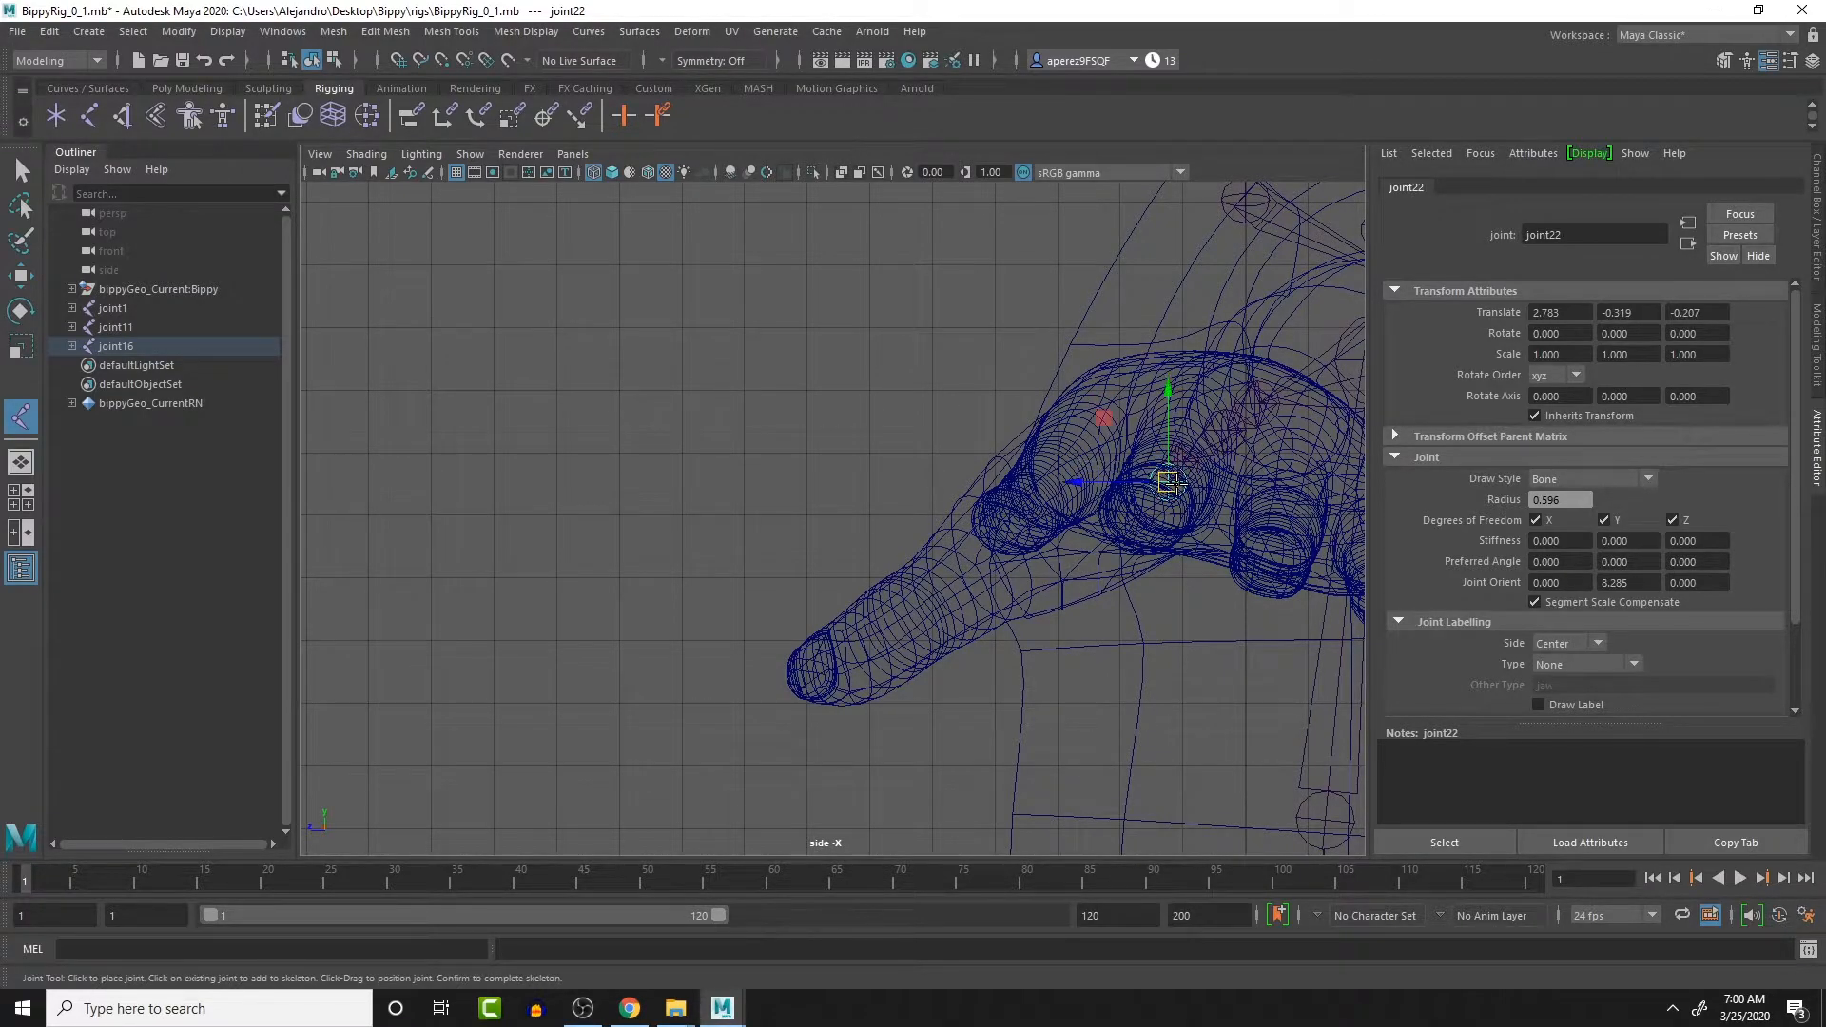
key("space")
key("space")
left_click_drag(1099, 292, 1051, 387, "alt")
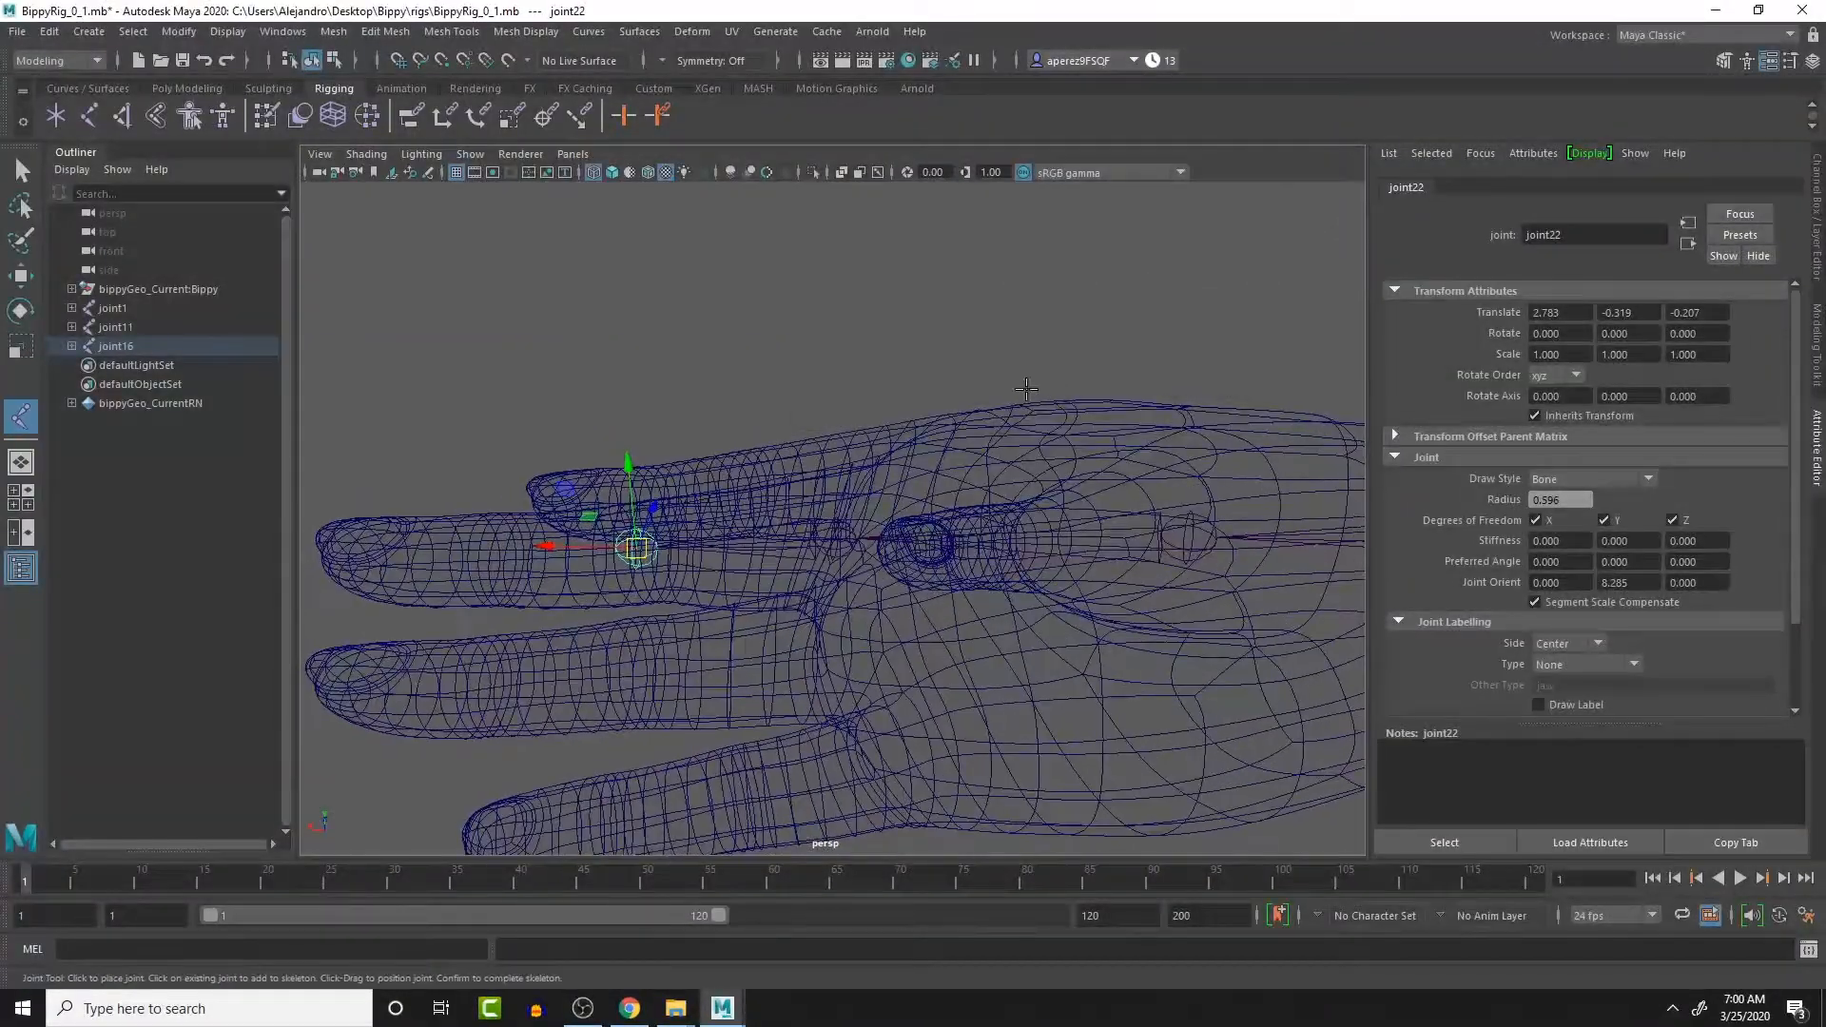
- Add the middle finger's third joint in the top view and lower it in the side view, with translation about 2.04, -0.24, -0.14
key("space")
key("space")
scroll(817, 350, "up", 4)
left_click(1041, 346)
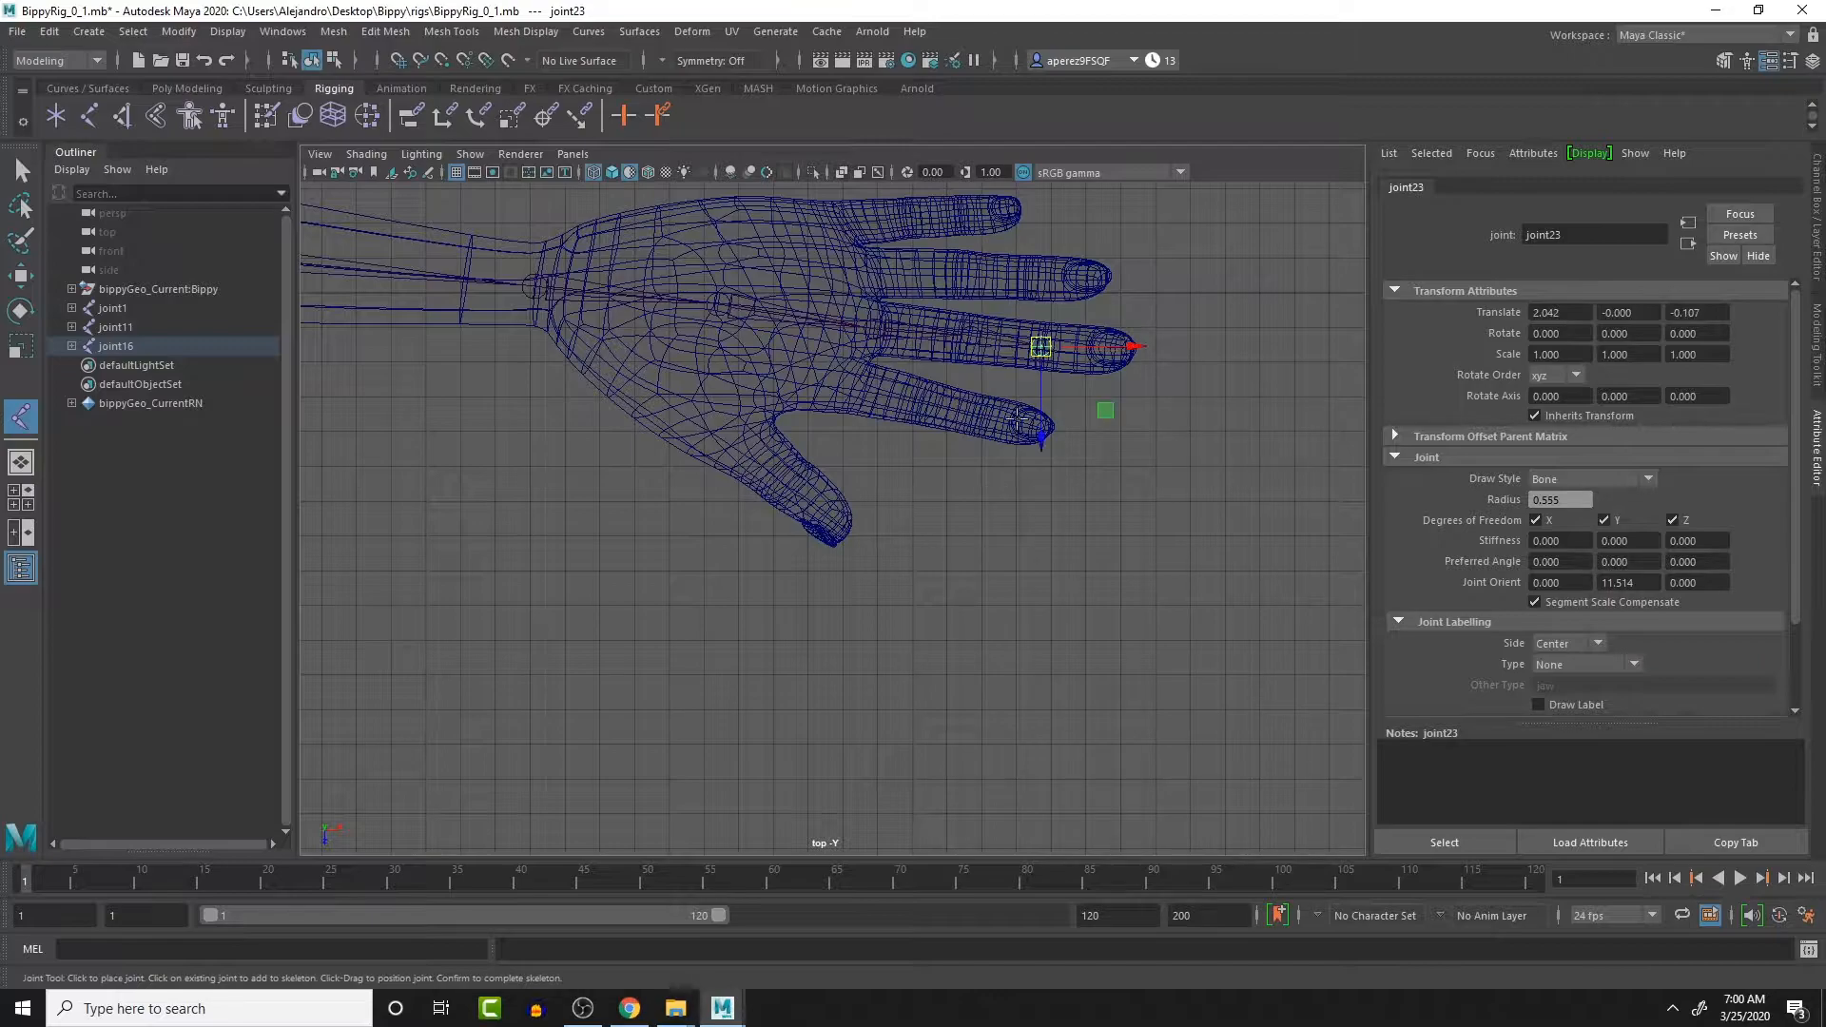
key("space")
key("space")
left_click_drag(1158, 484, 1159, 500)
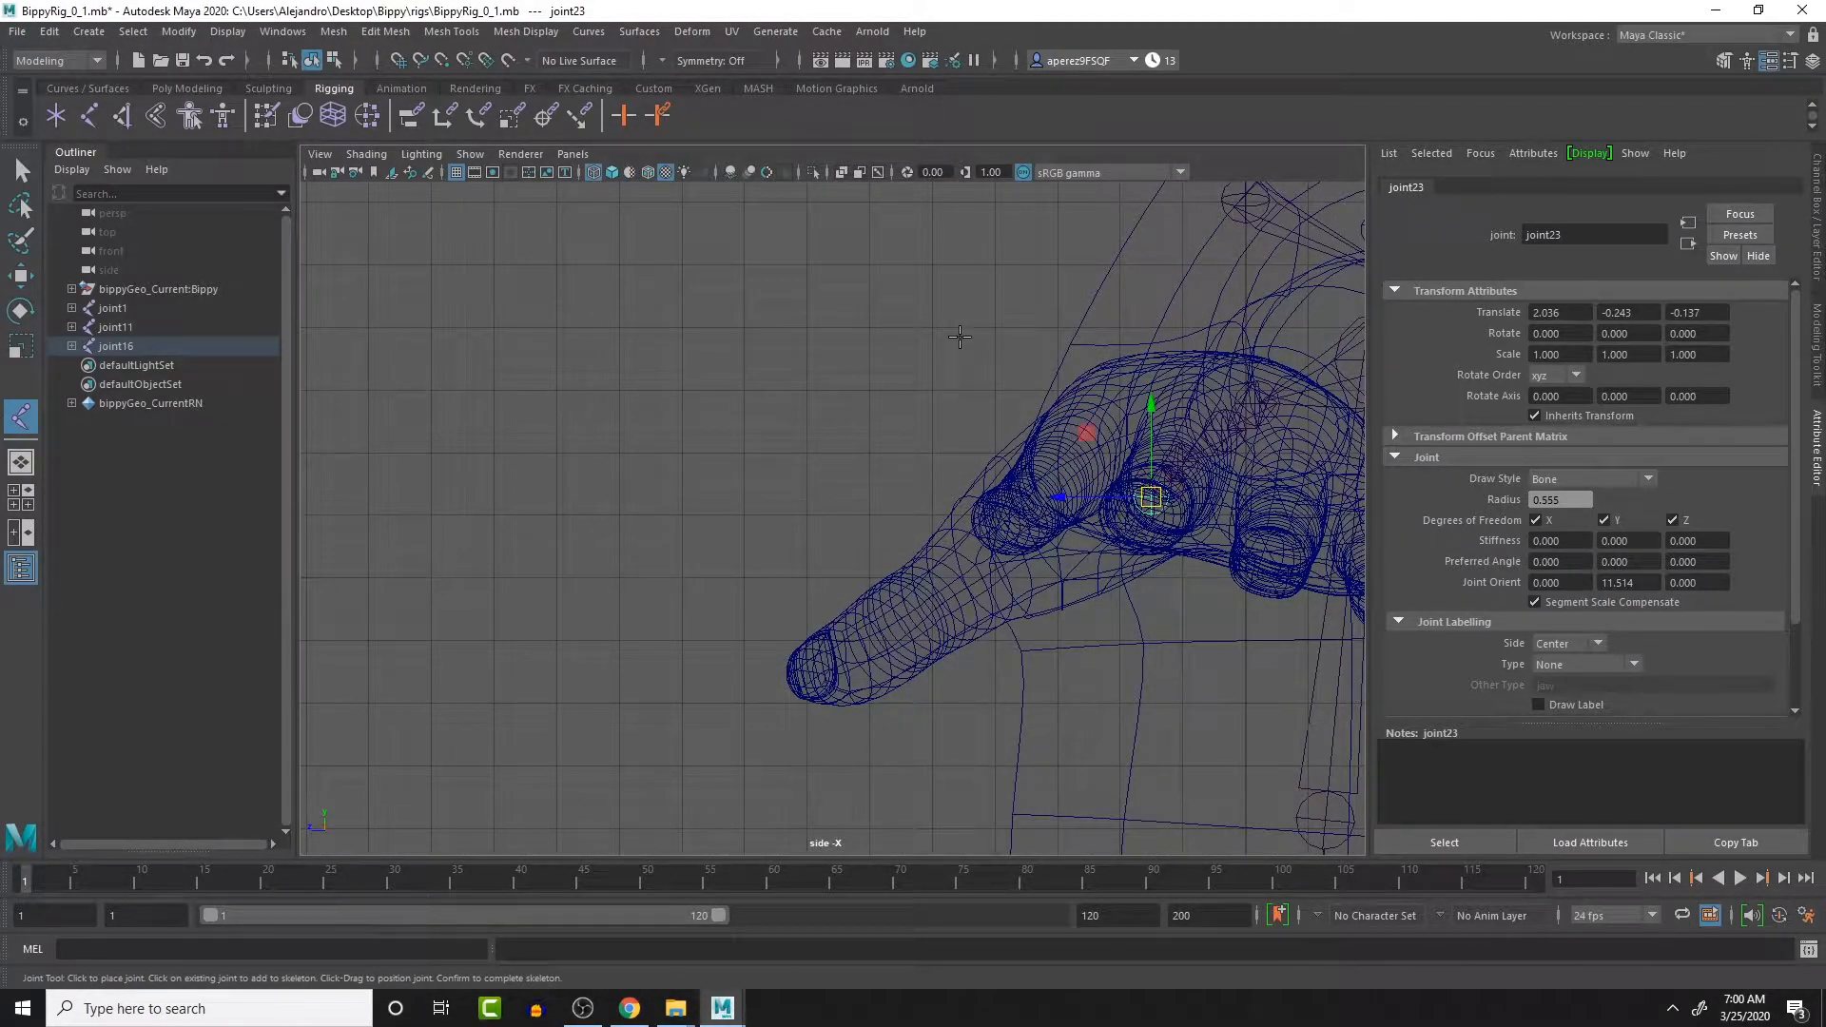
- Add the middle fingertip's end joint in the top view and lower it in the side view, with translation about 2.91, -0.31, -0.11
key("space")
key("space")
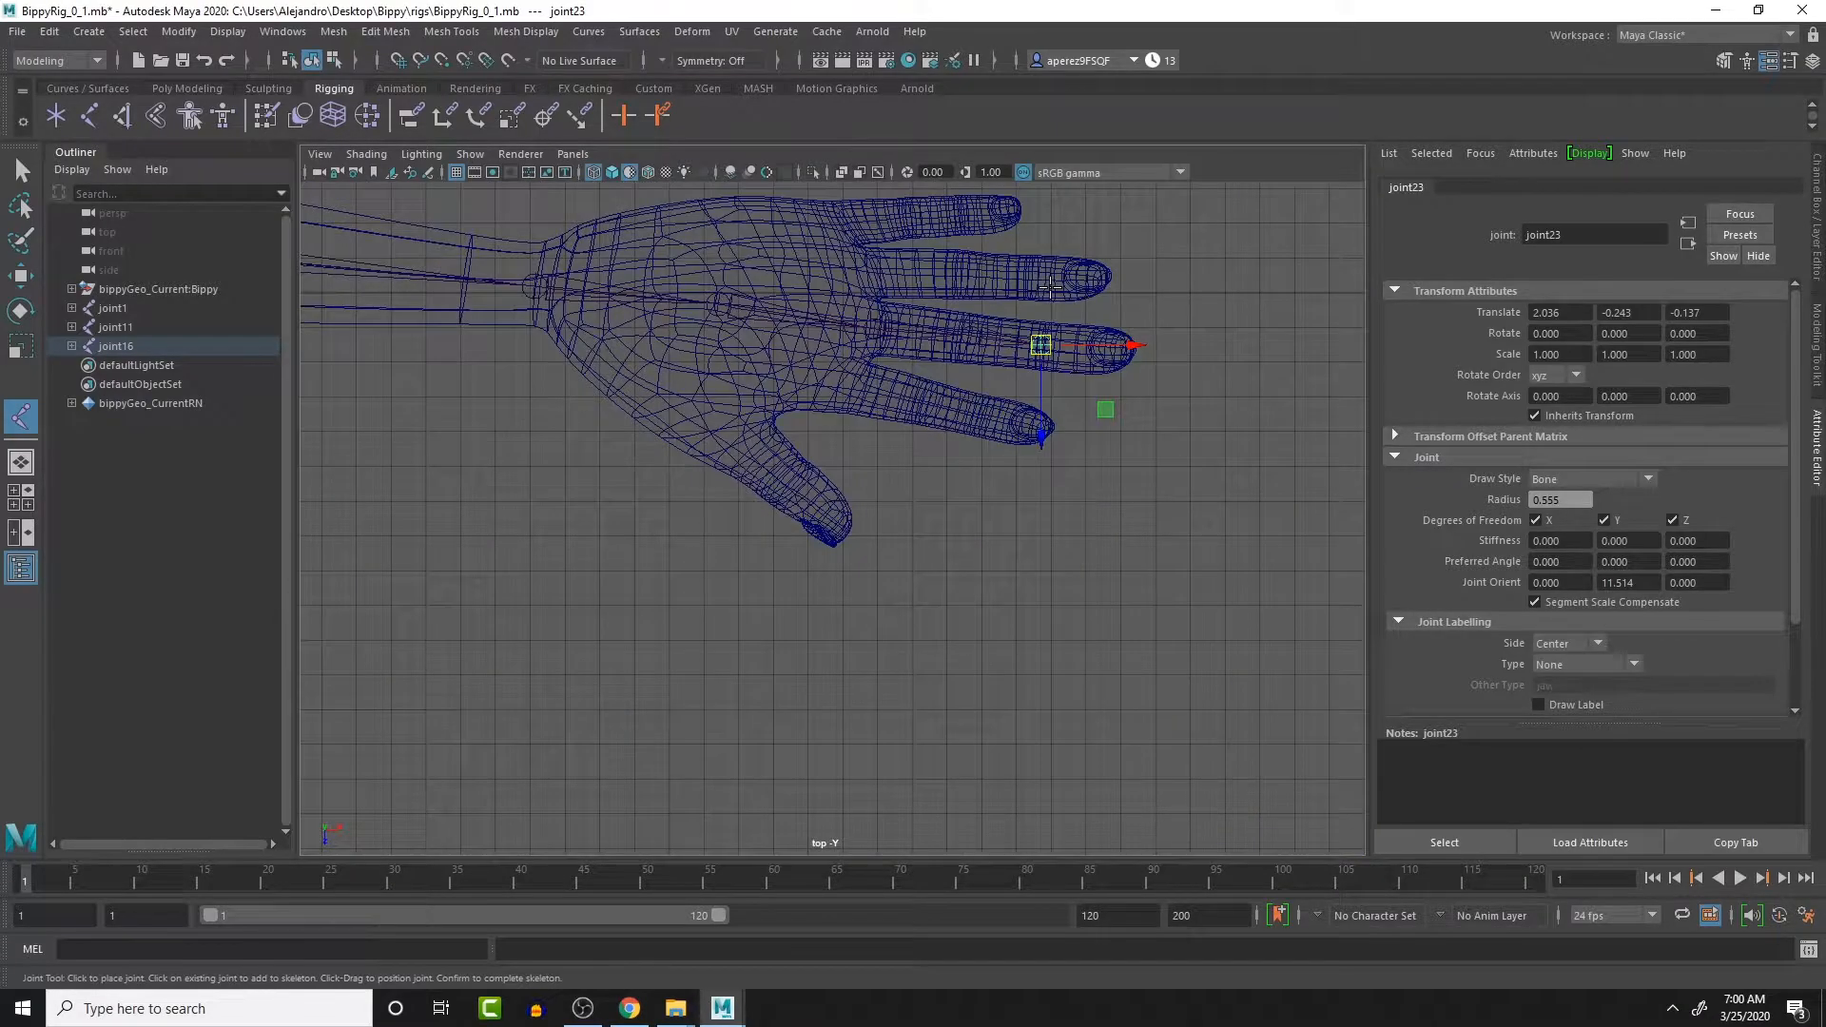
key("space")
key("space")
left_click_drag(1126, 283, 884, 377, "alt")
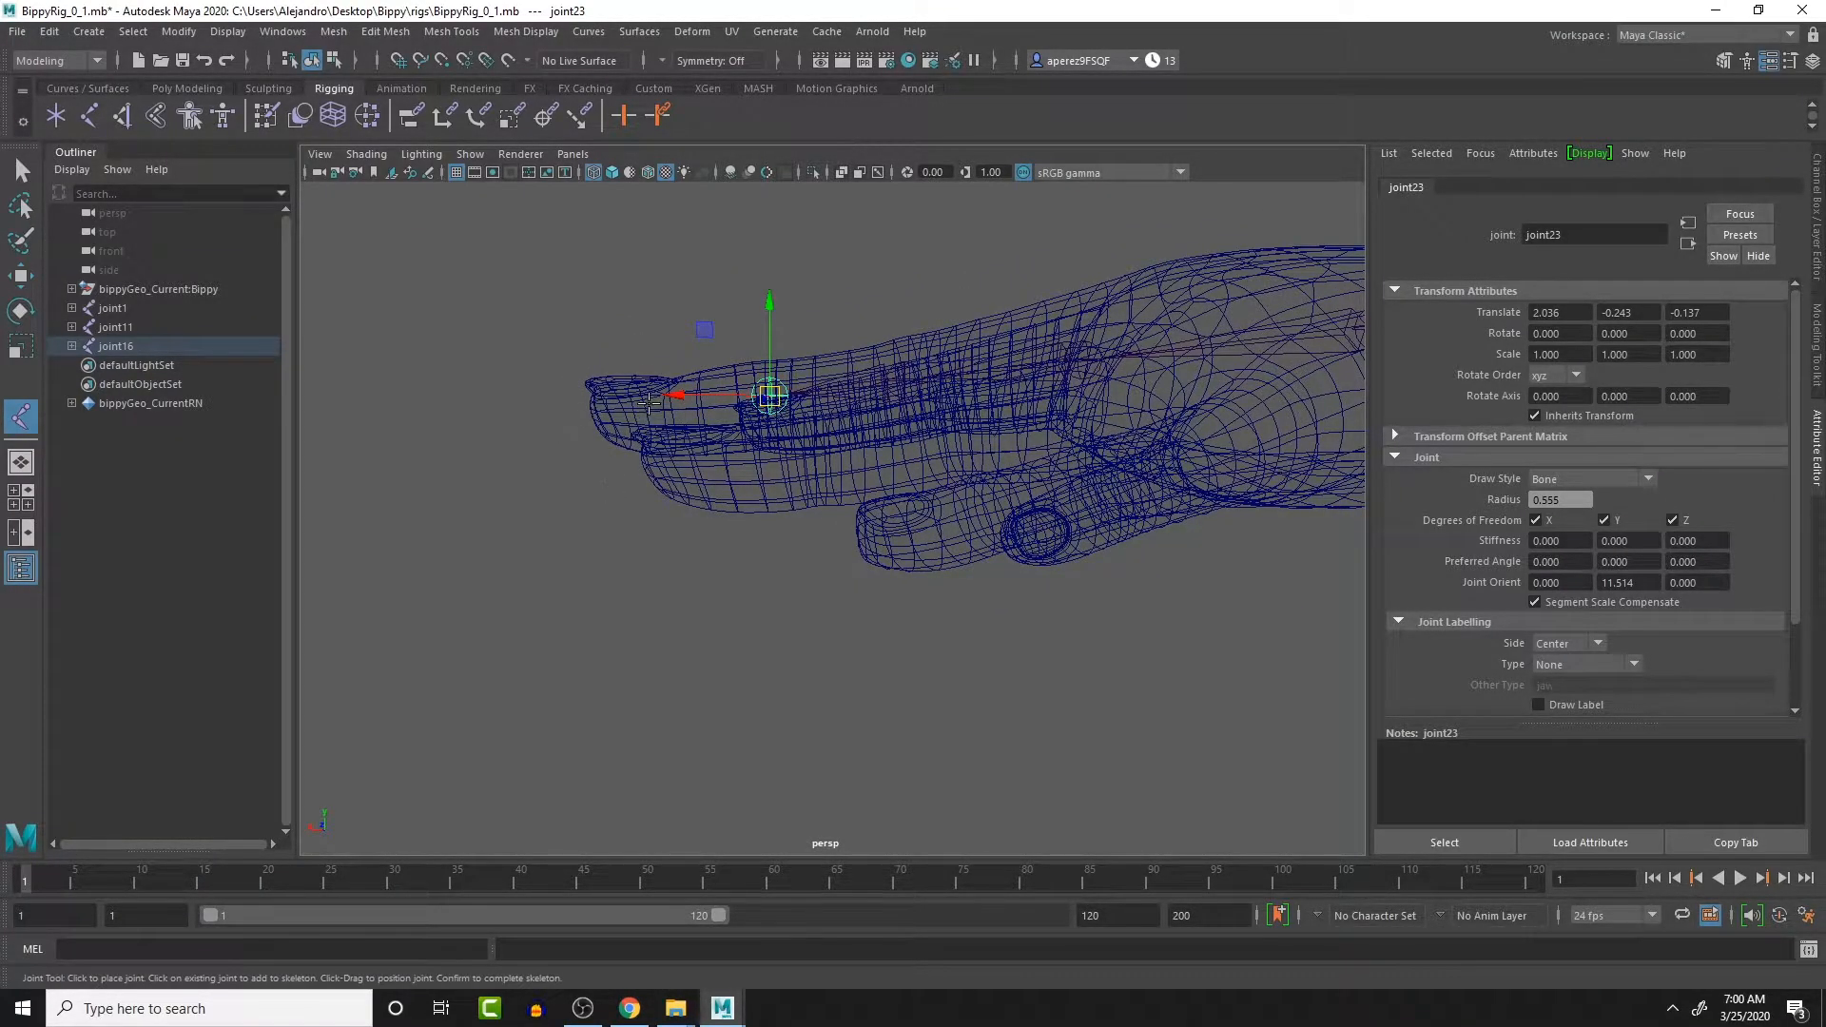
key("space")
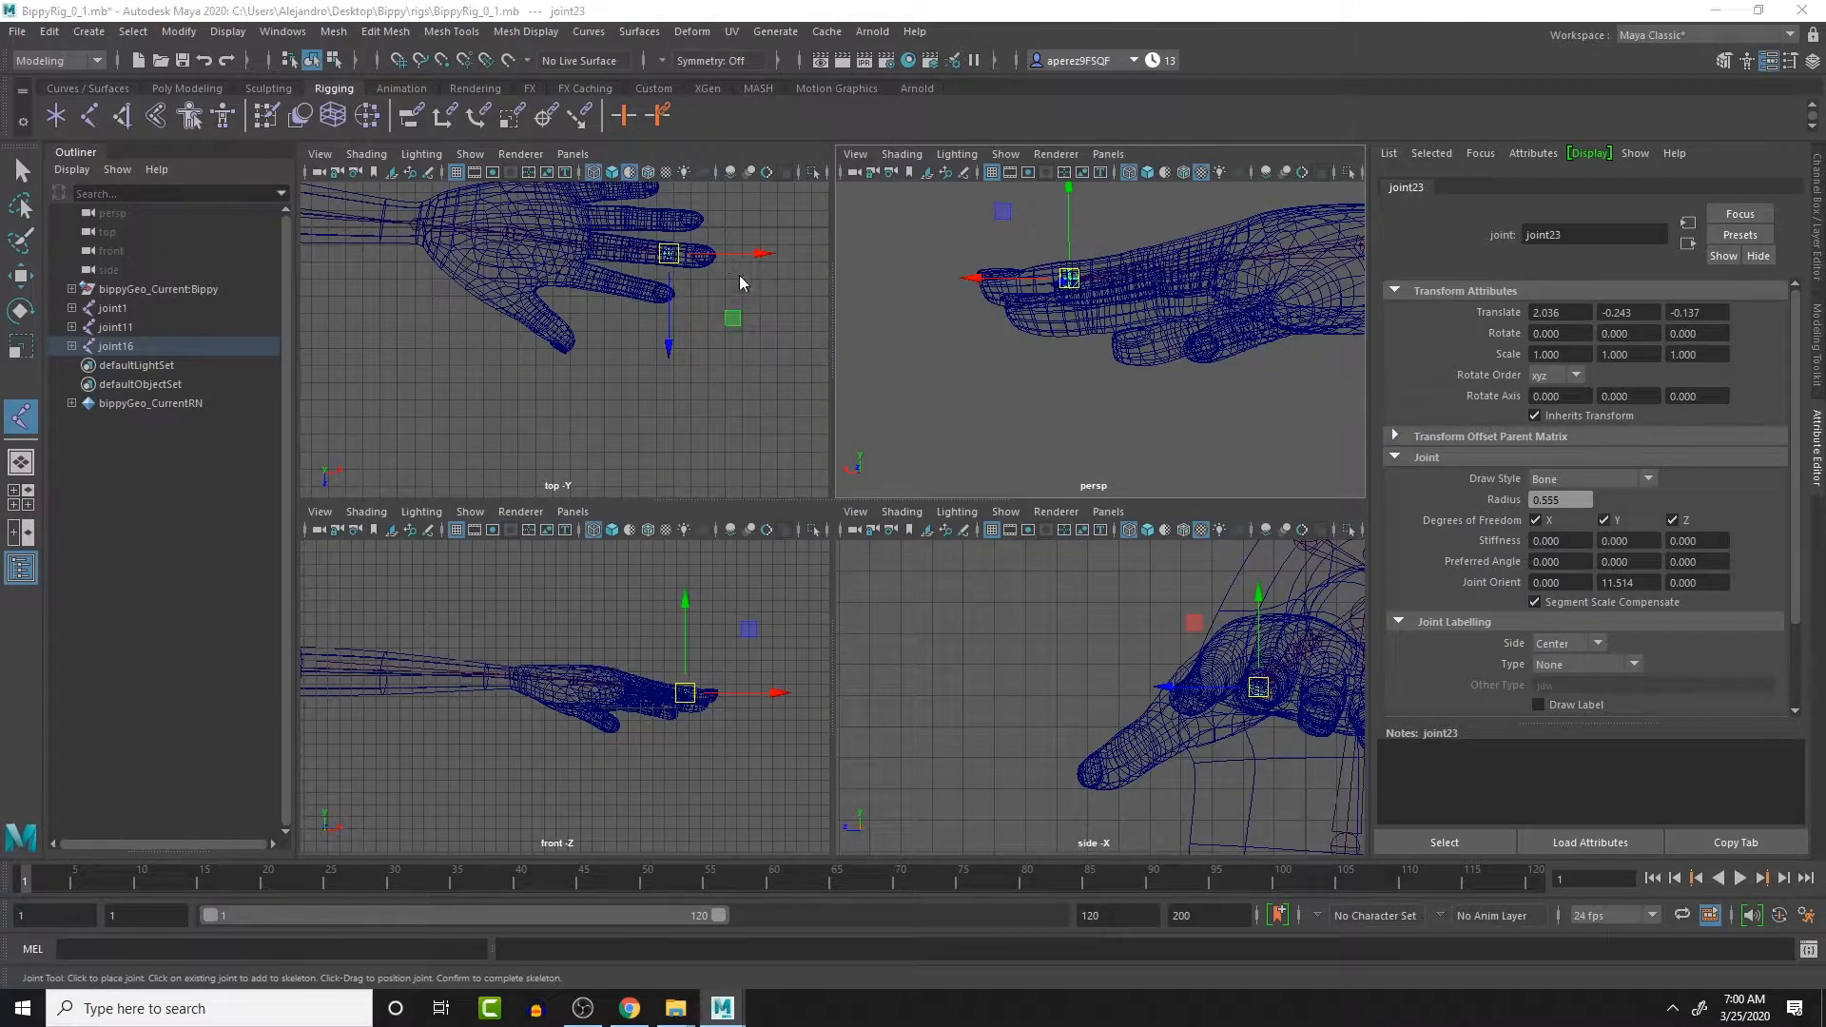
key("space")
left_click(1141, 354)
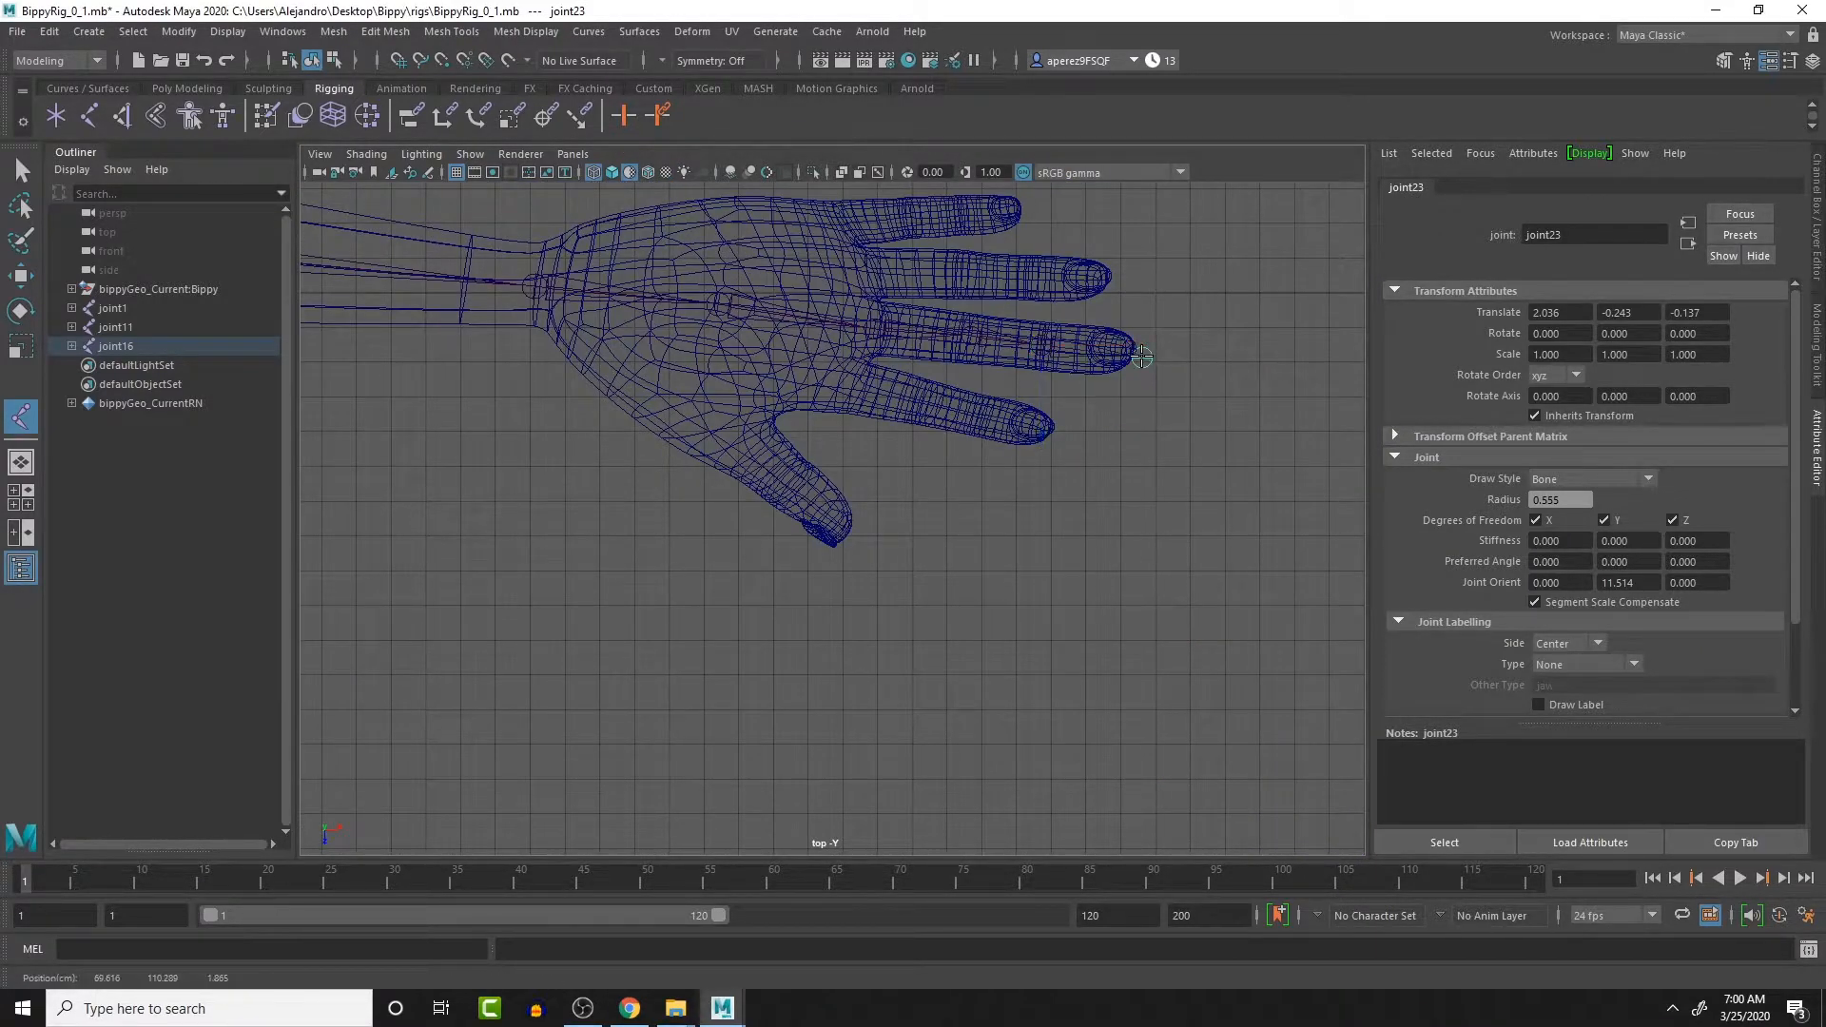
left_click_drag(1141, 354, 1141, 353)
key("space")
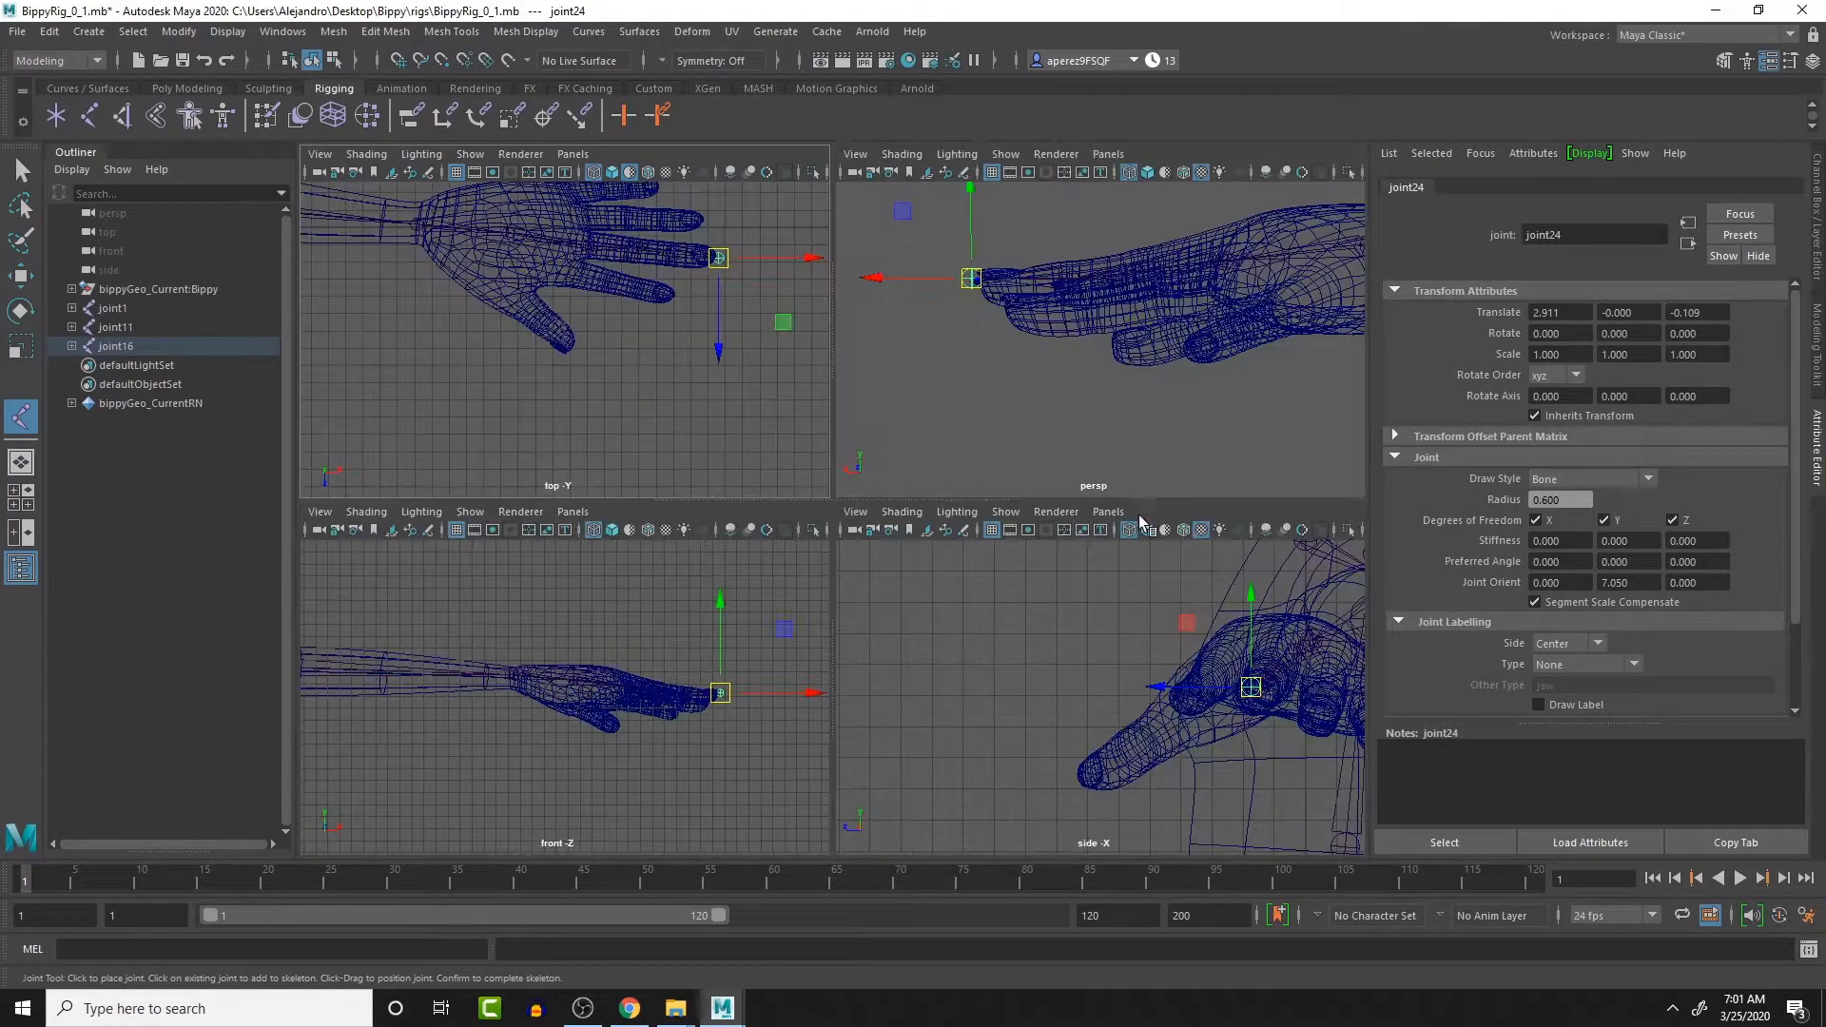
left_click_drag(1257, 697, 1254, 703)
right_click_drag(1247, 704, 961, 699, "alt")
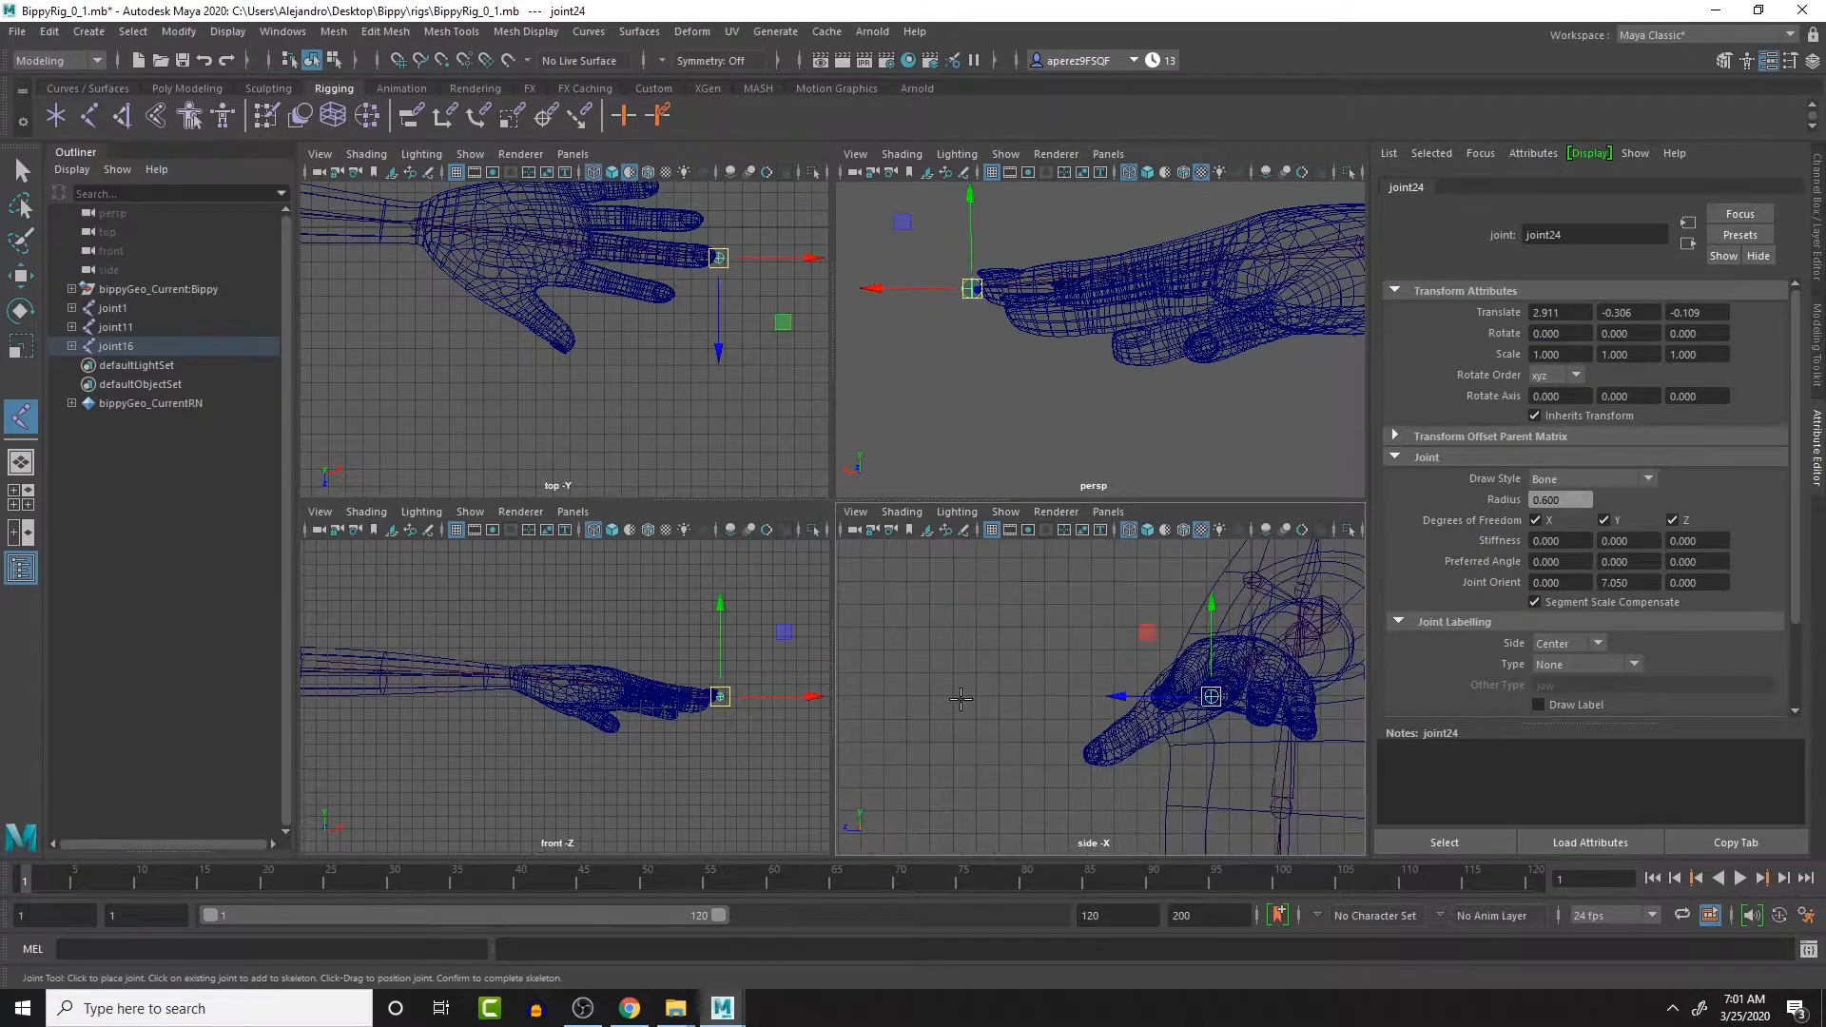
- Inspect the fingertip joint in the perspective view and finish the left arm joint chain with the Select tool
key("space")
left_click_drag(985, 375, 1252, 411, "alt")
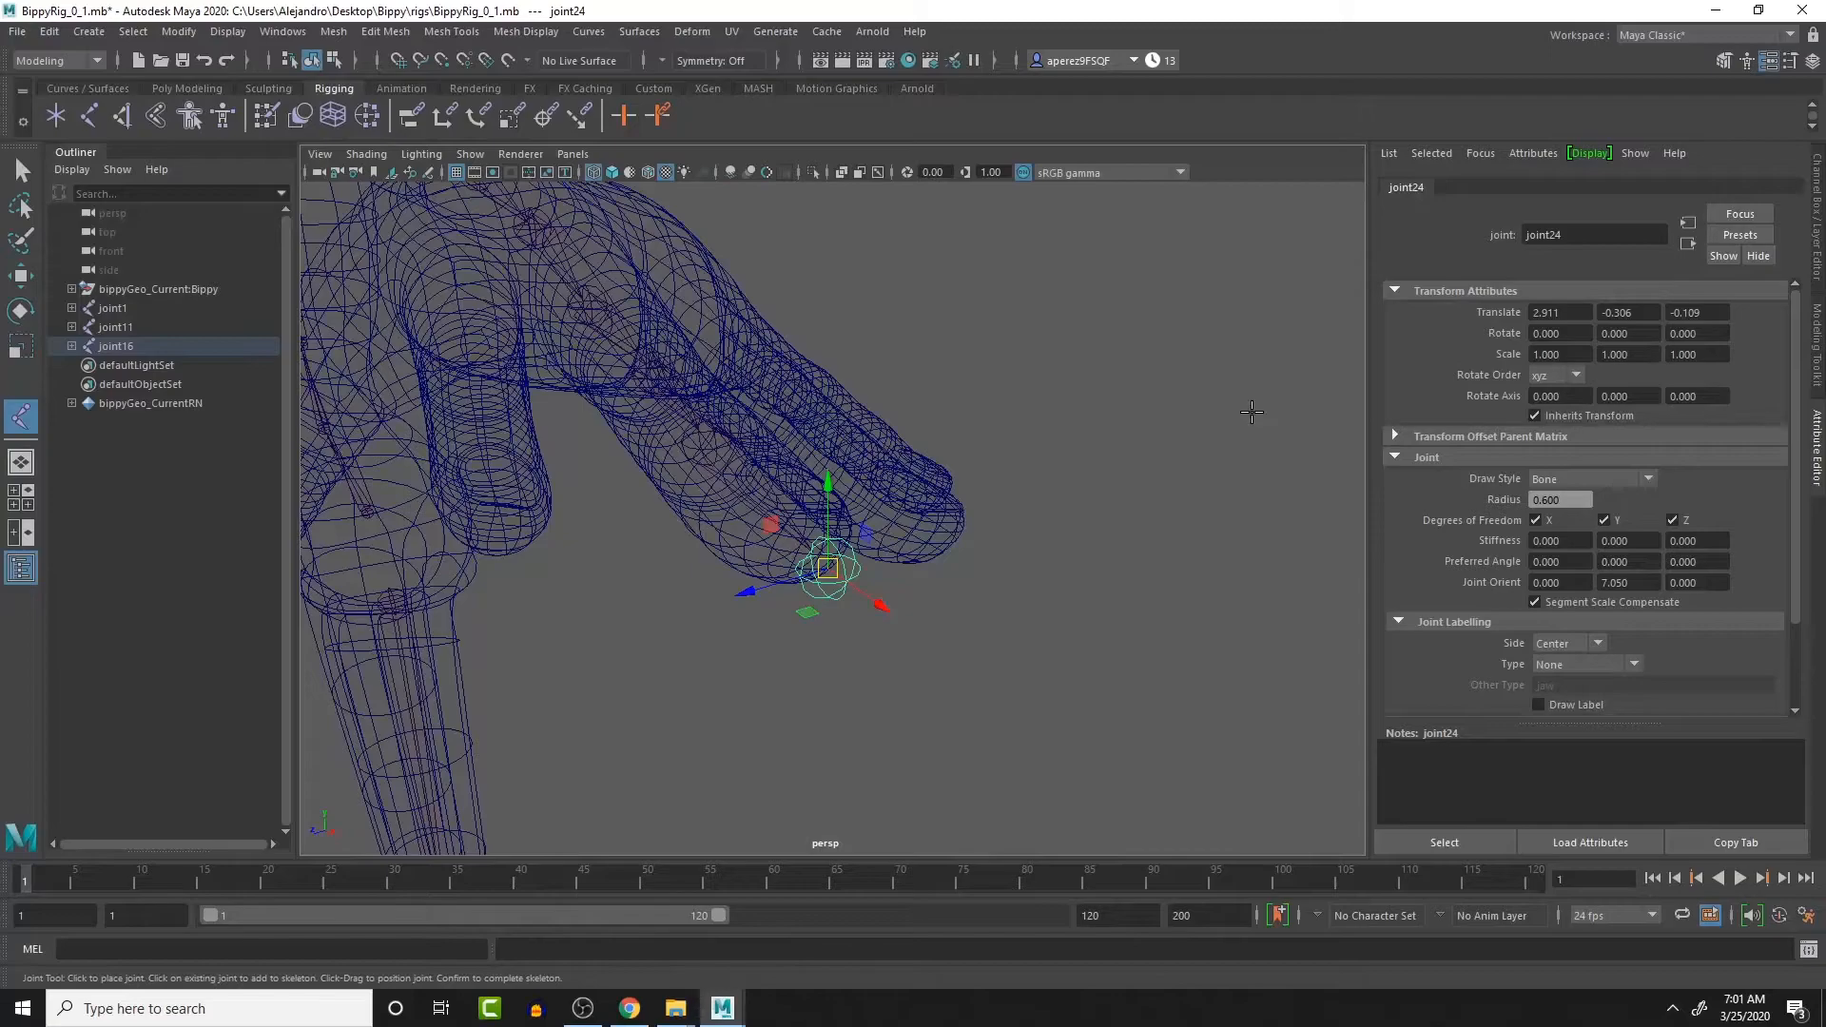
key("q")
scroll(570, 485, "down", 10)
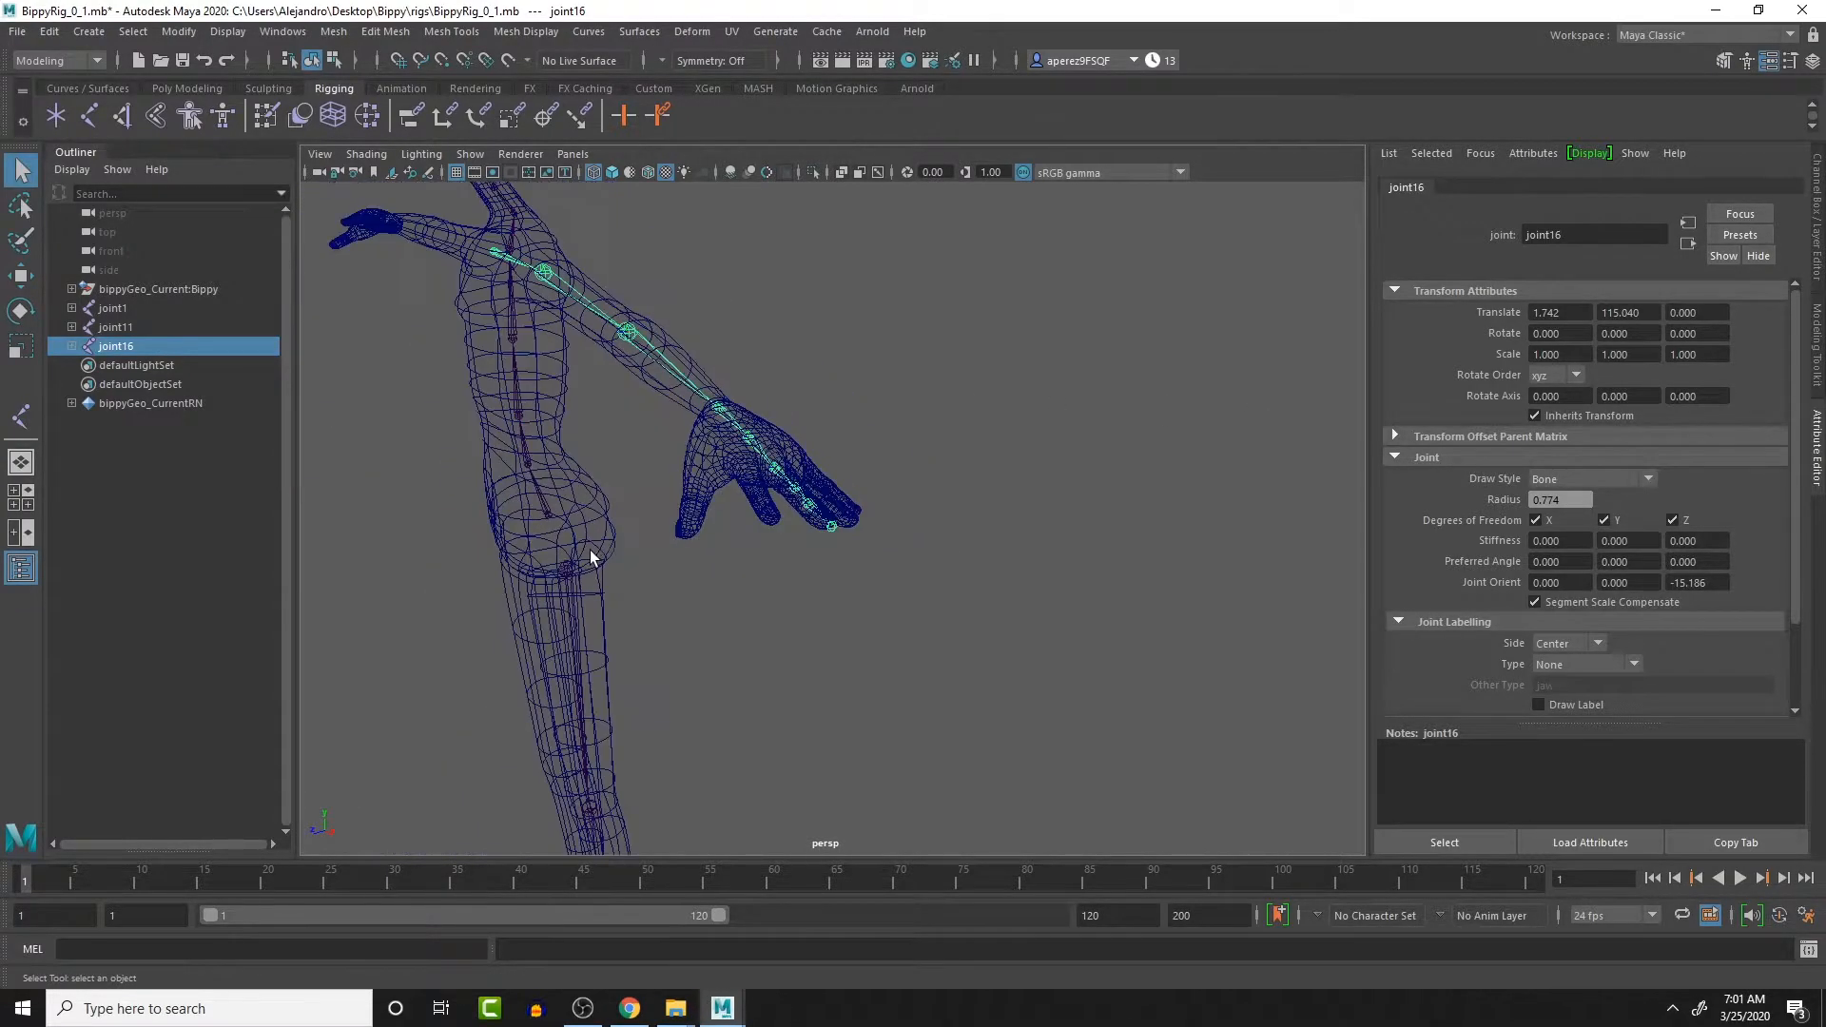
- Duplicate the middle finger's joint chain, place it in the index finger at translation about 3.42, -0.50, 1.86, and rotate it to about -7.44 in Y
left_click_drag(611, 474, 751, 534, "alt")
left_click(799, 539)
key("w")
left_click_drag(773, 545, 727, 542, "alt")
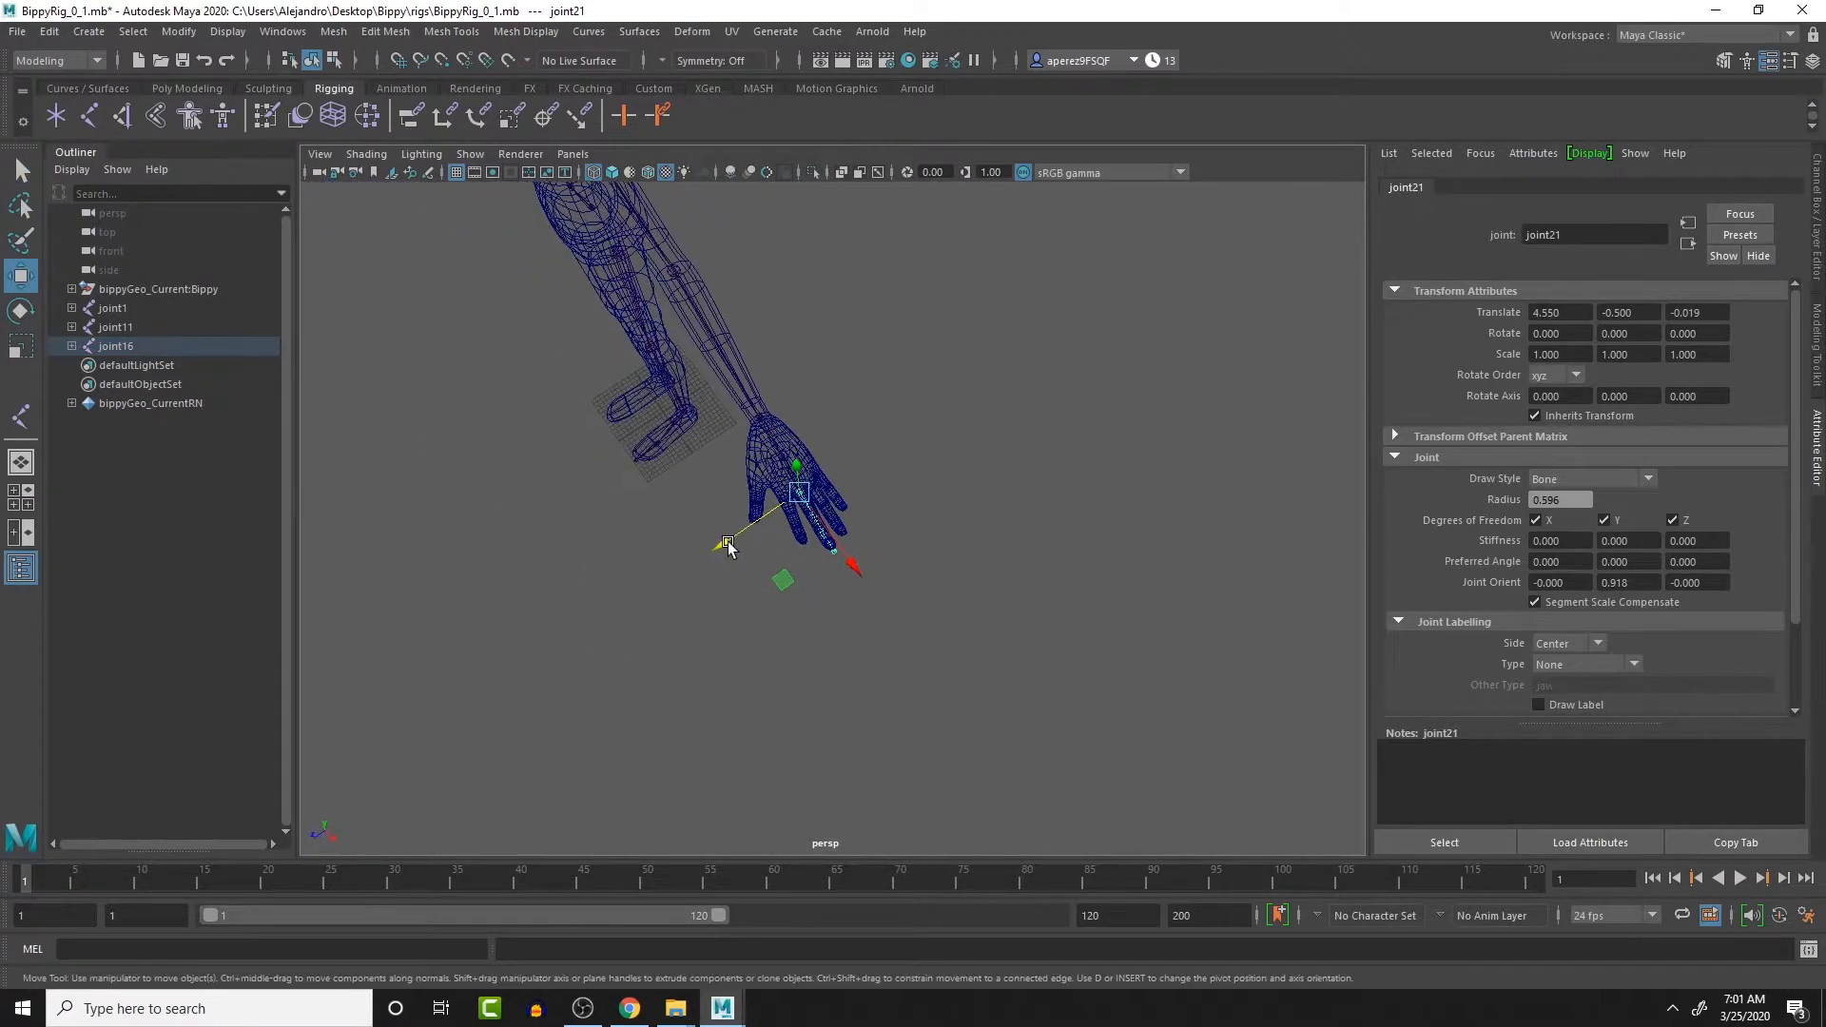
scroll(728, 542, "up", 7)
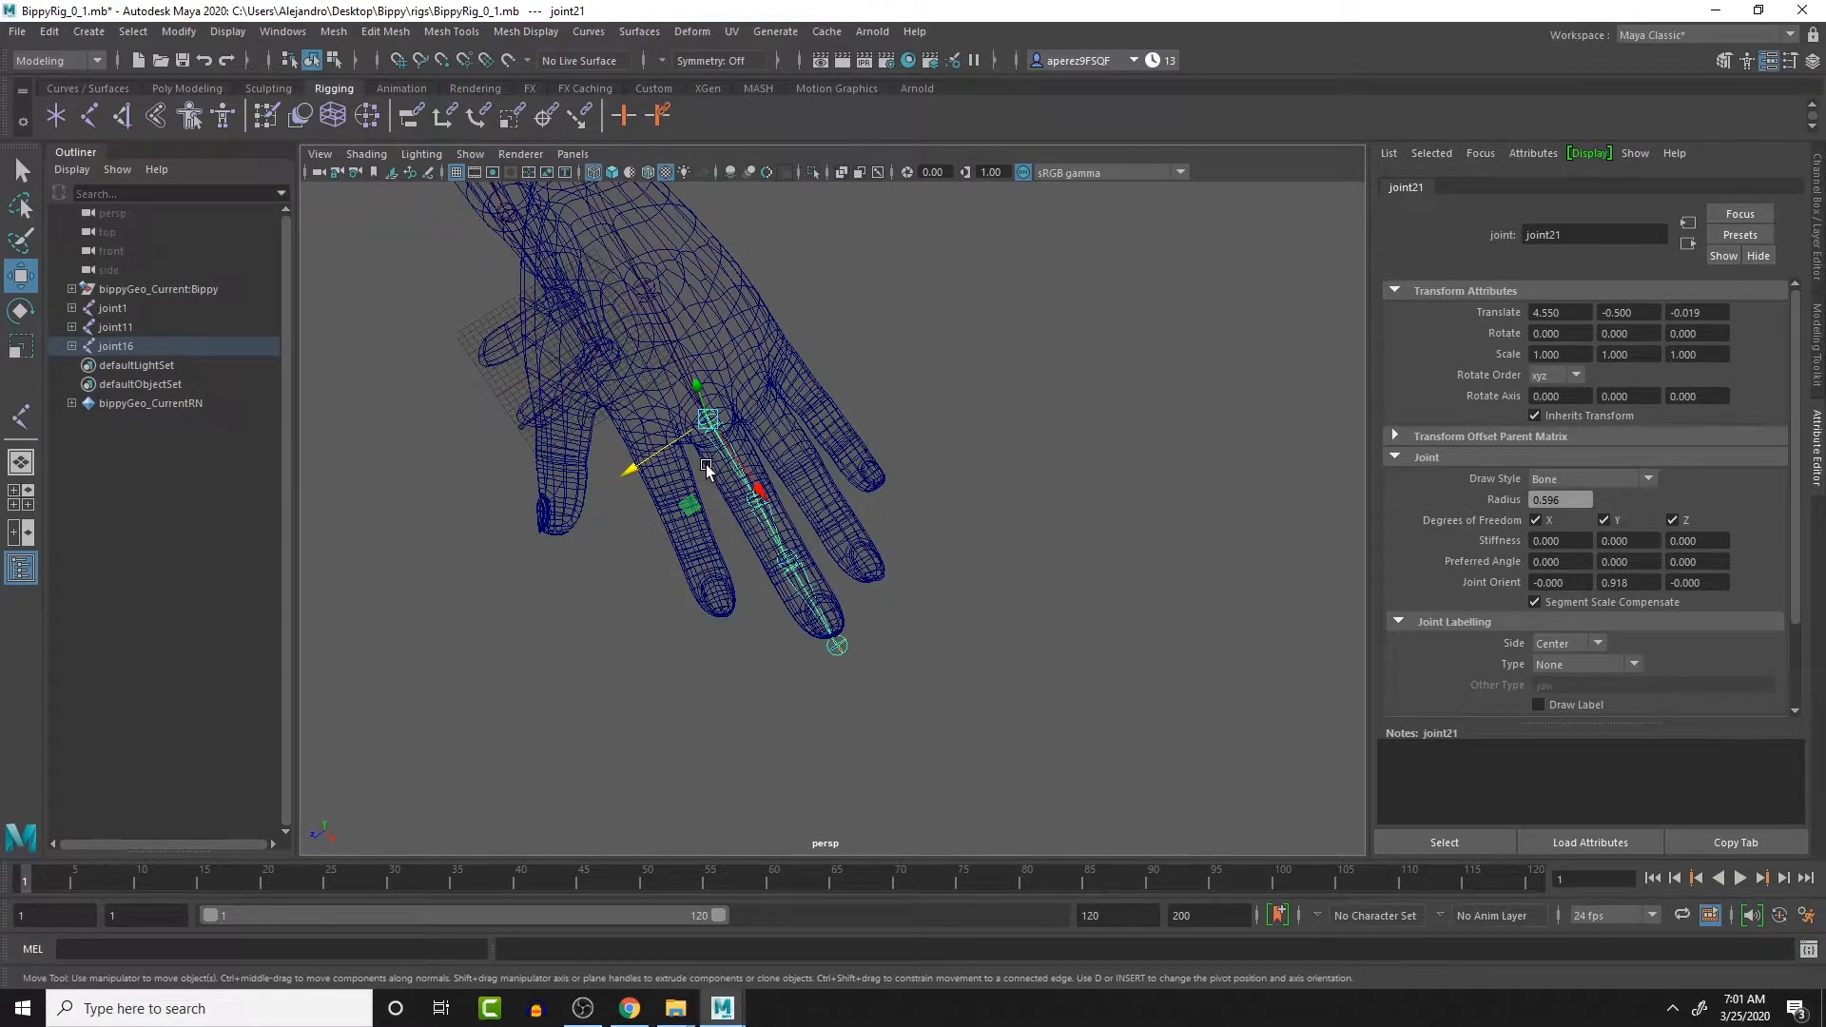
key("ctrl+d")
left_click_drag(661, 458, 837, 521)
scroll(835, 522, "up", 4)
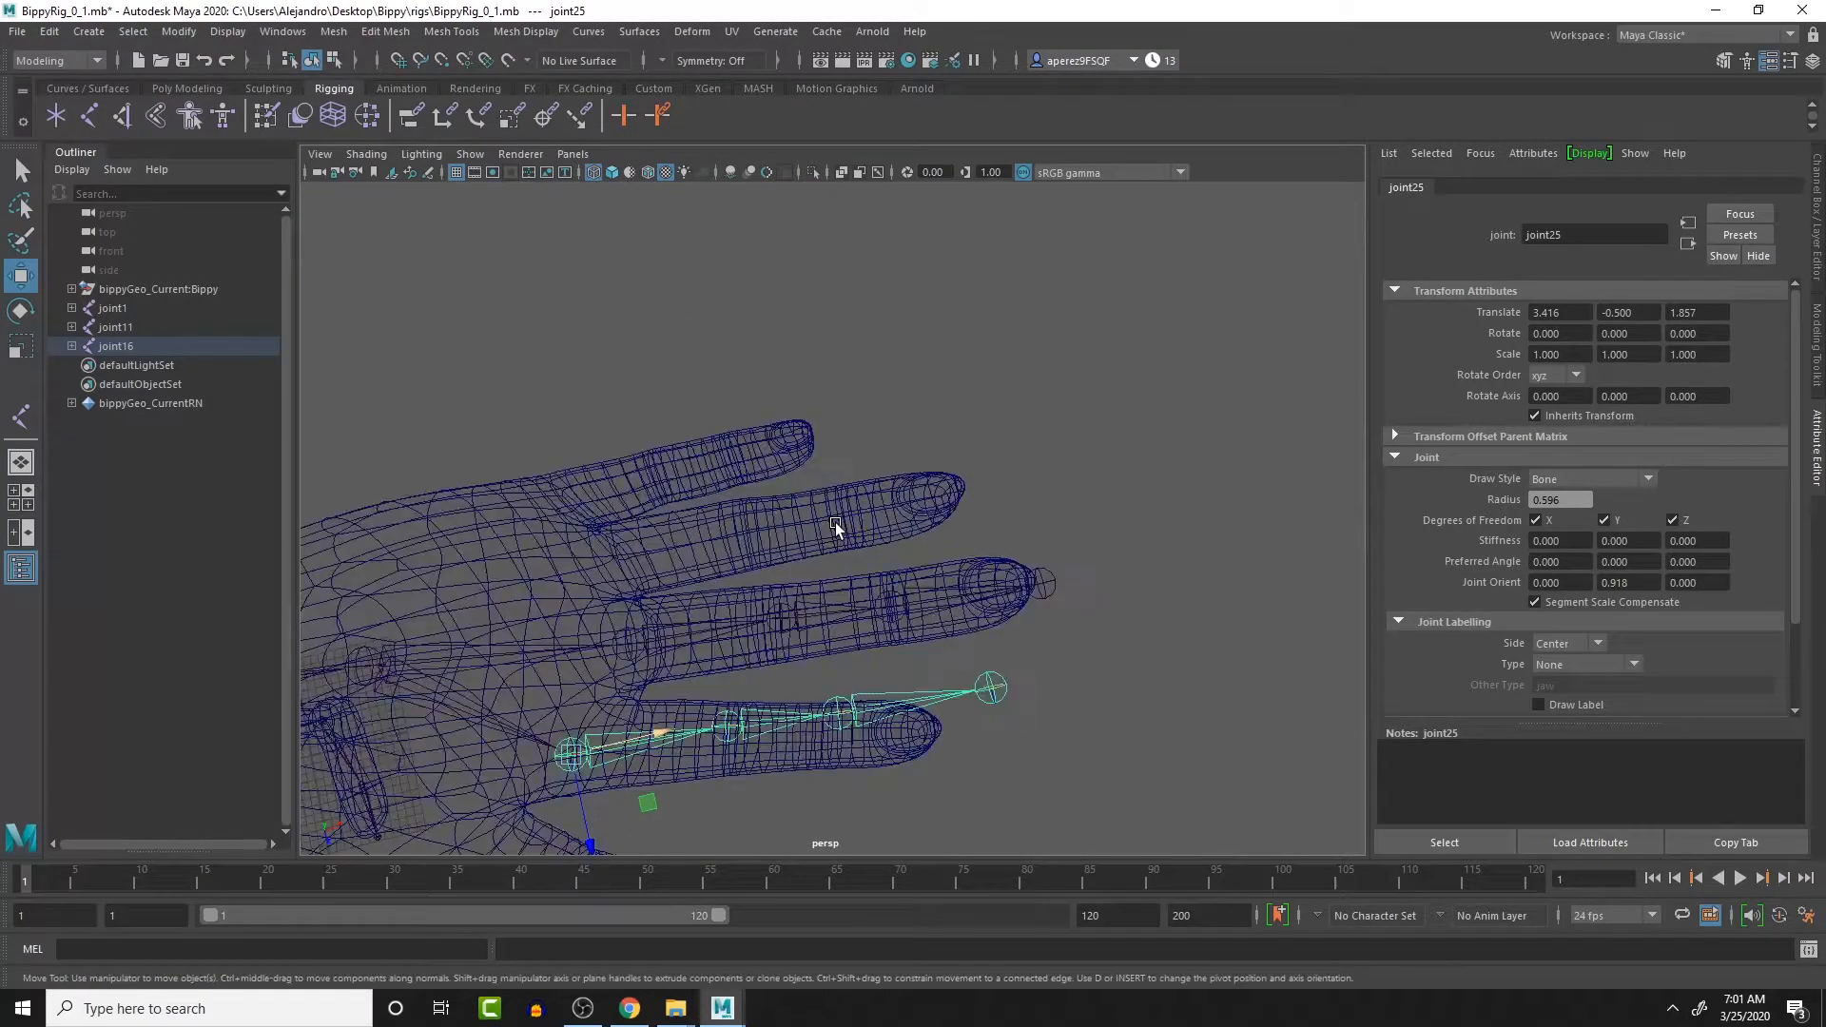
middle_click_drag(835, 522, 1013, 481, "alt")
key("e")
left_click_drag(833, 679, 829, 635)
- Fit the index finger's outer joints inside the mesh, with the third joint at about 1.58, -0.33, -0.15 and the tip adjusted to match
left_click(1023, 590)
left_click_drag(1023, 589, 1065, 645, "alt")
key("w")
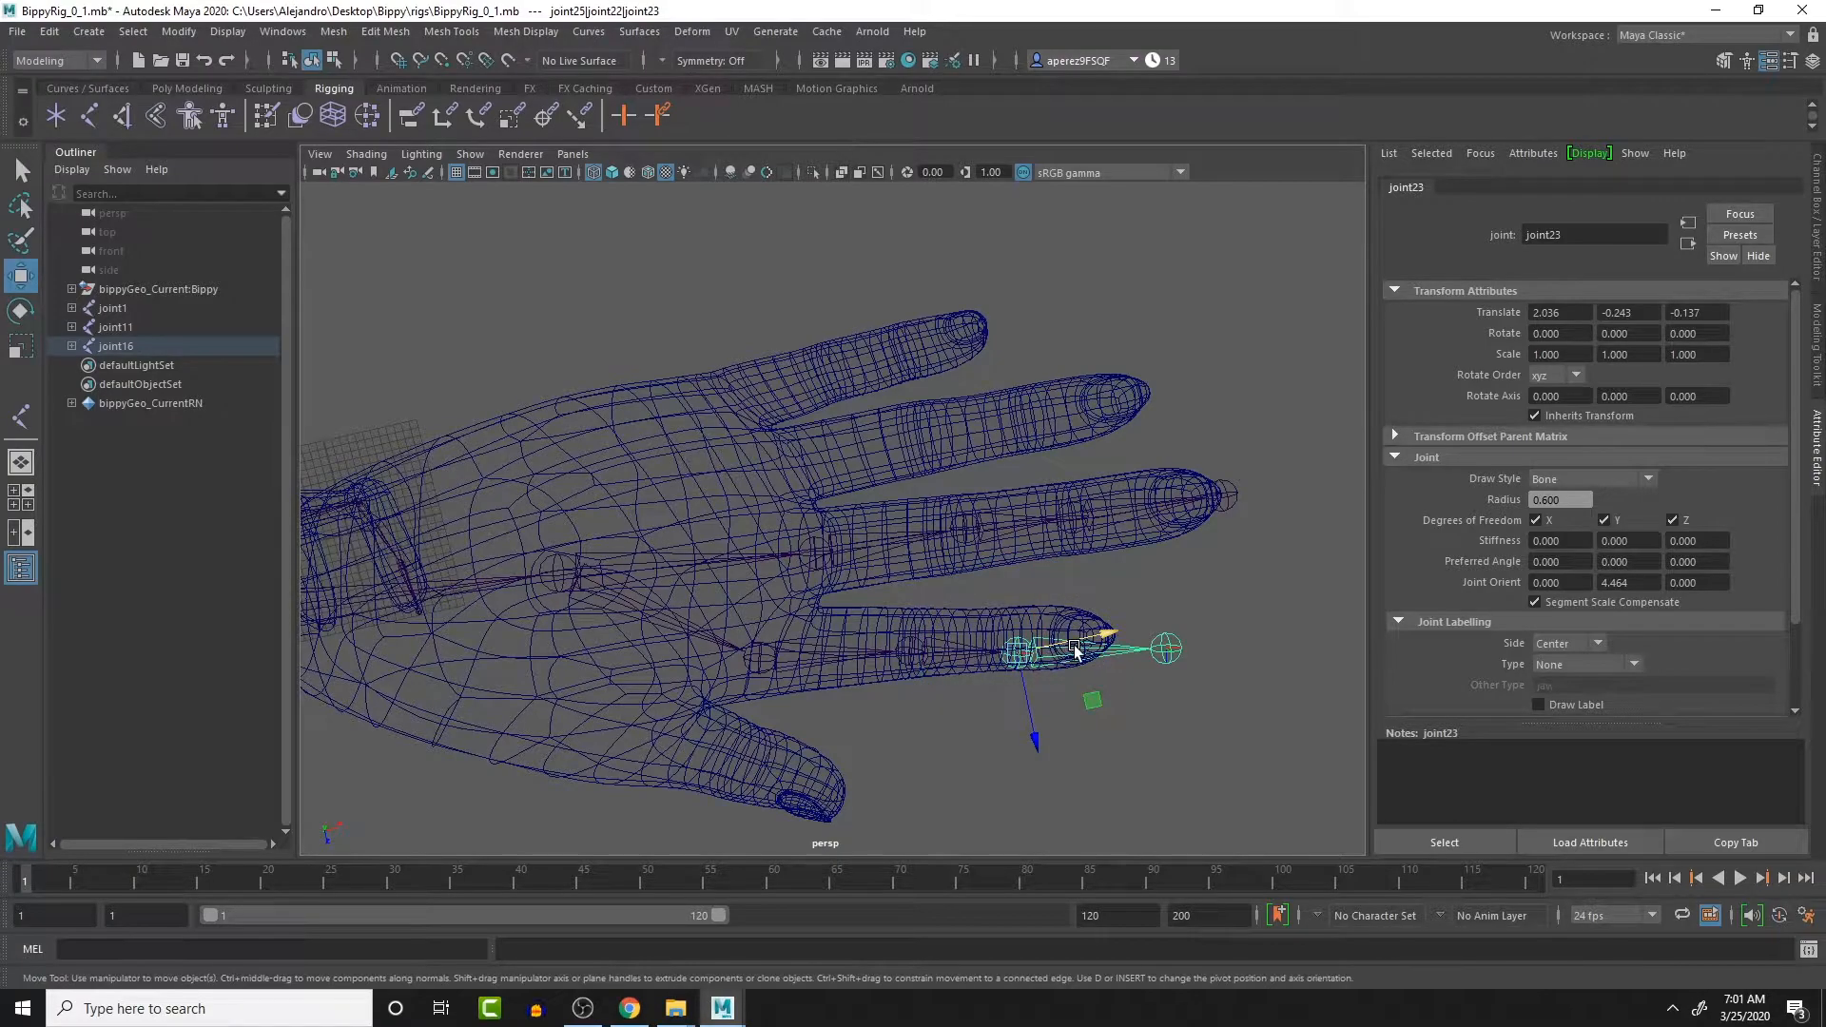
left_click_drag(1010, 742, 1213, 572)
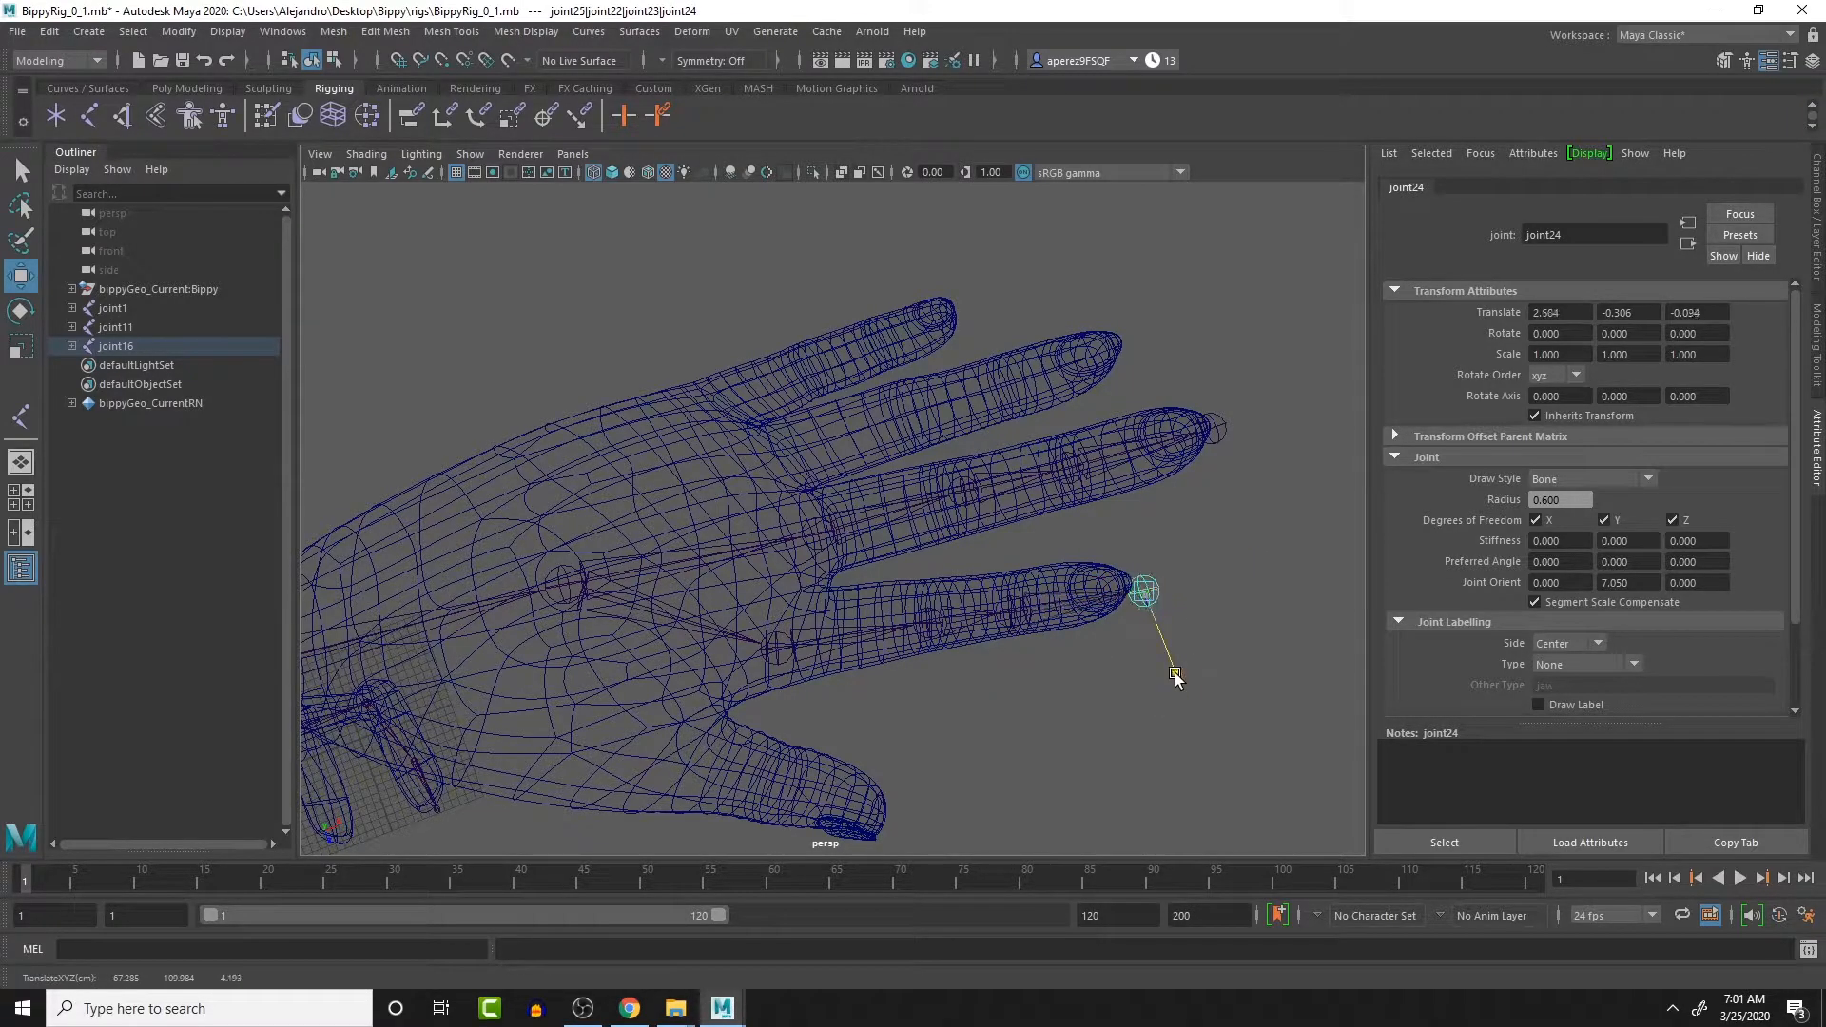
left_click_drag(1176, 675, 1093, 590, "alt")
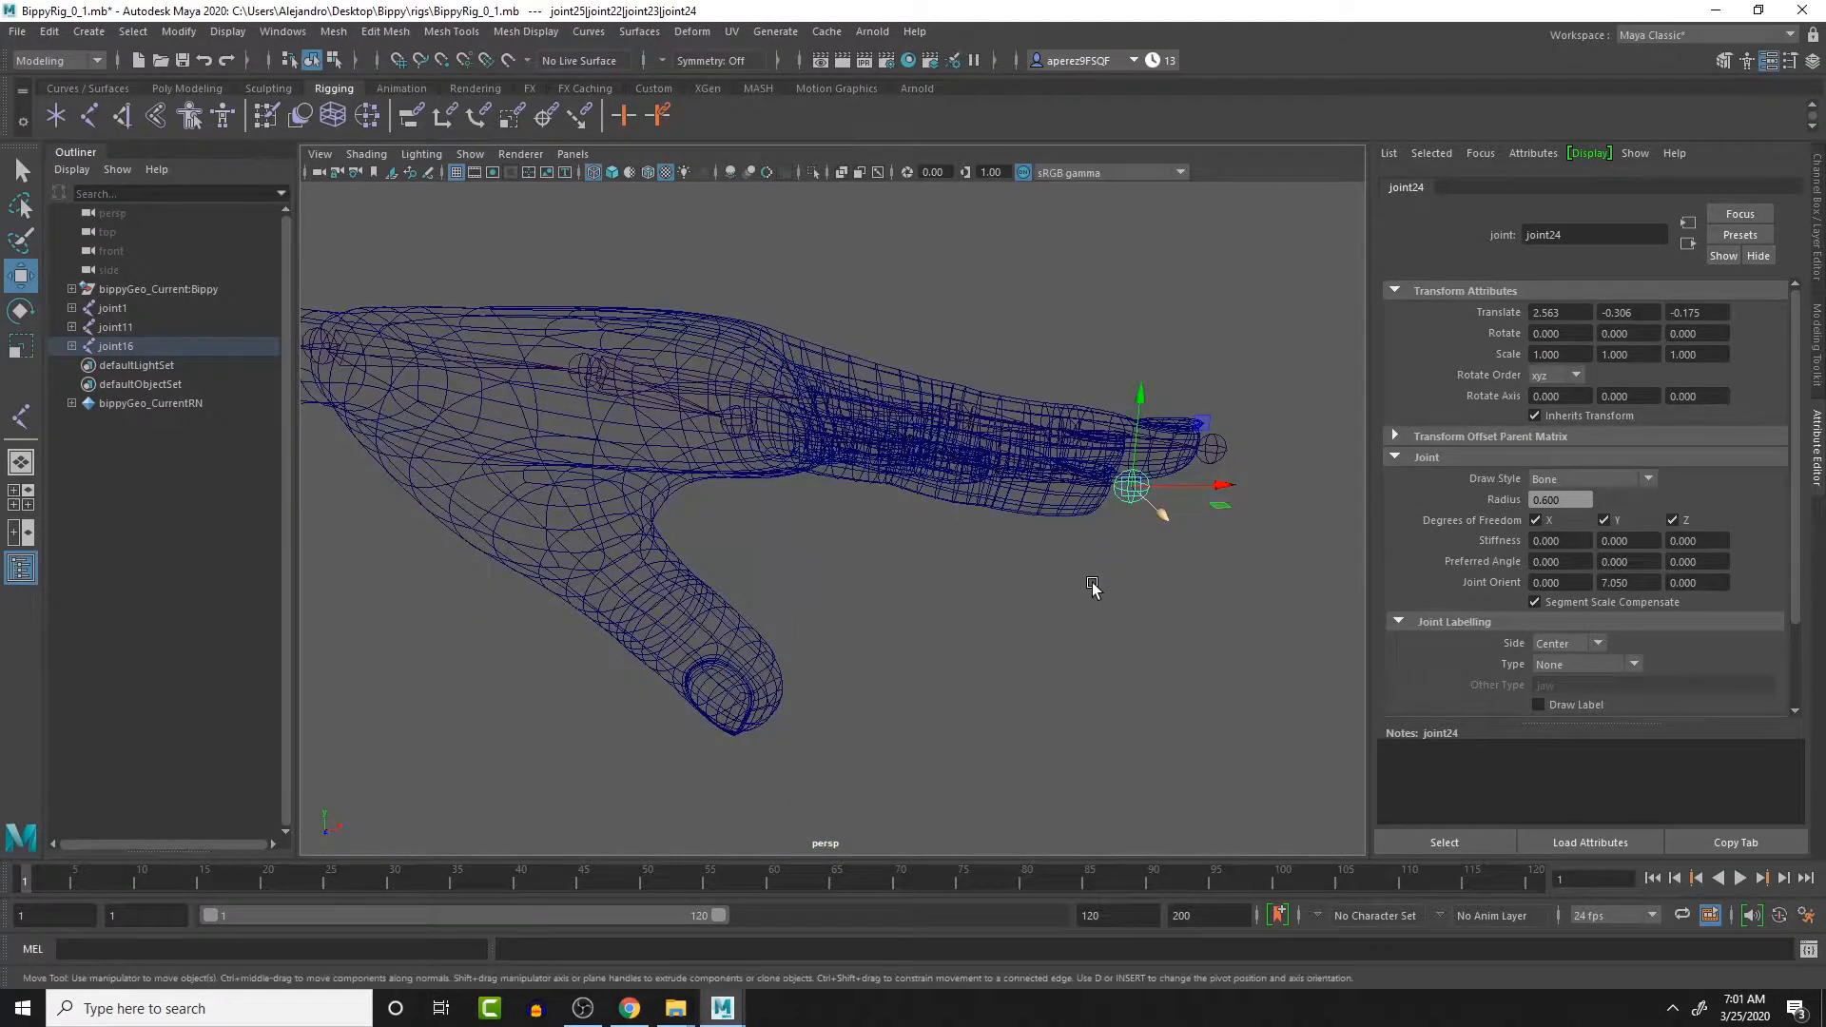
left_click_drag(1134, 421, 1024, 413)
left_click(1042, 556)
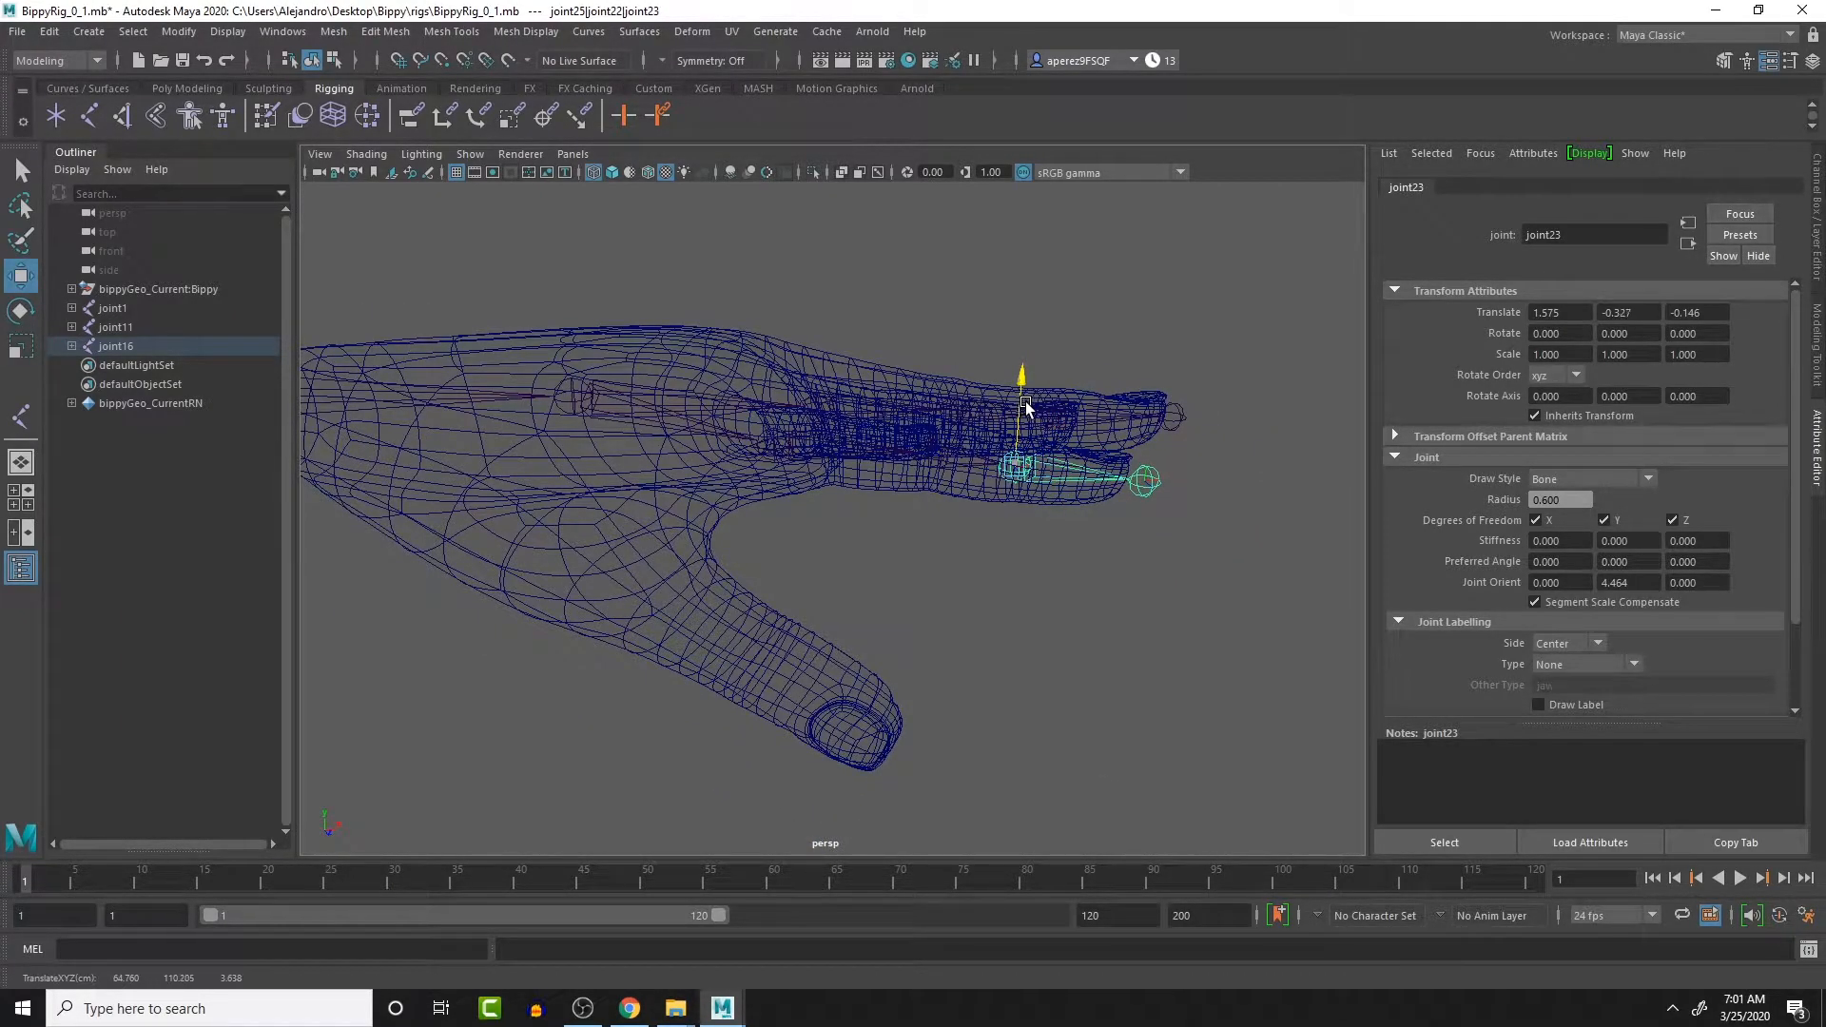
- Duplicate the index finger's joint chain, move it into the ring finger, and rotate it to about -0.19, 3.02, -3.64
left_click_drag(1140, 648, 755, 536, "alt")
key("ctrl+d")
left_click_drag(642, 485, 888, 466)
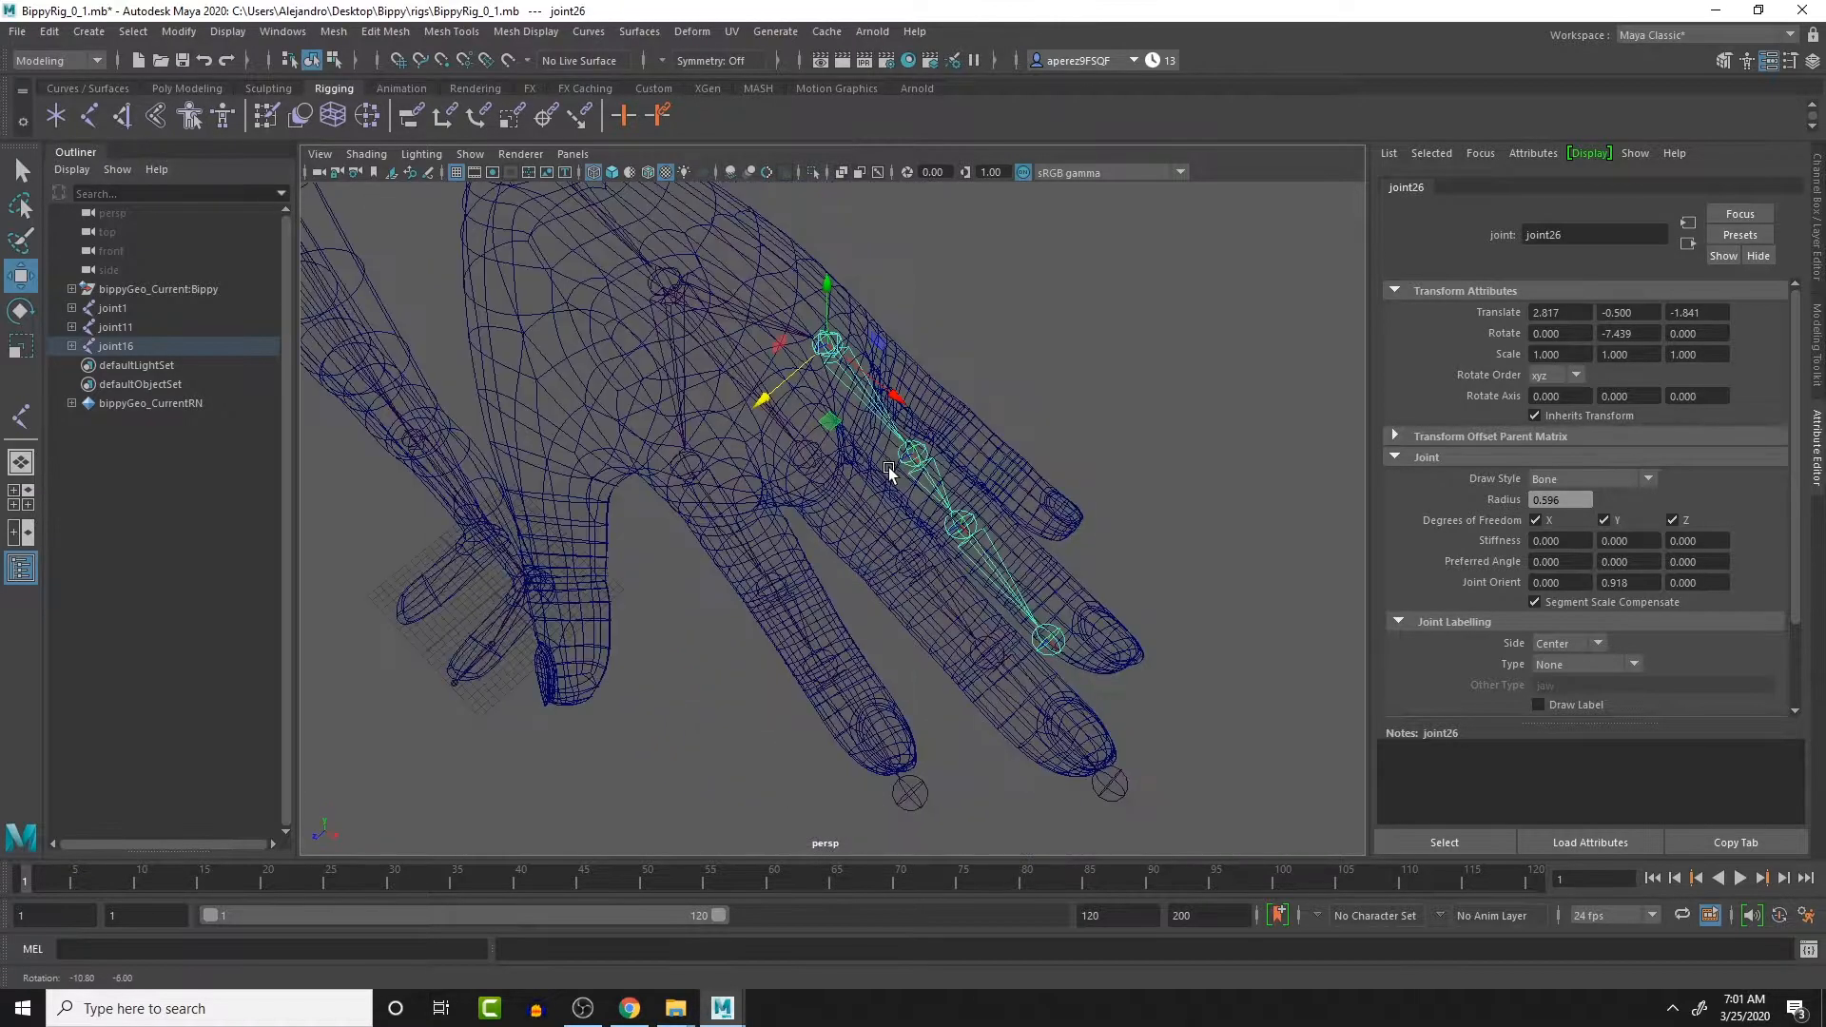
left_click_drag(895, 397, 750, 378)
left_click_drag(935, 297, 927, 328)
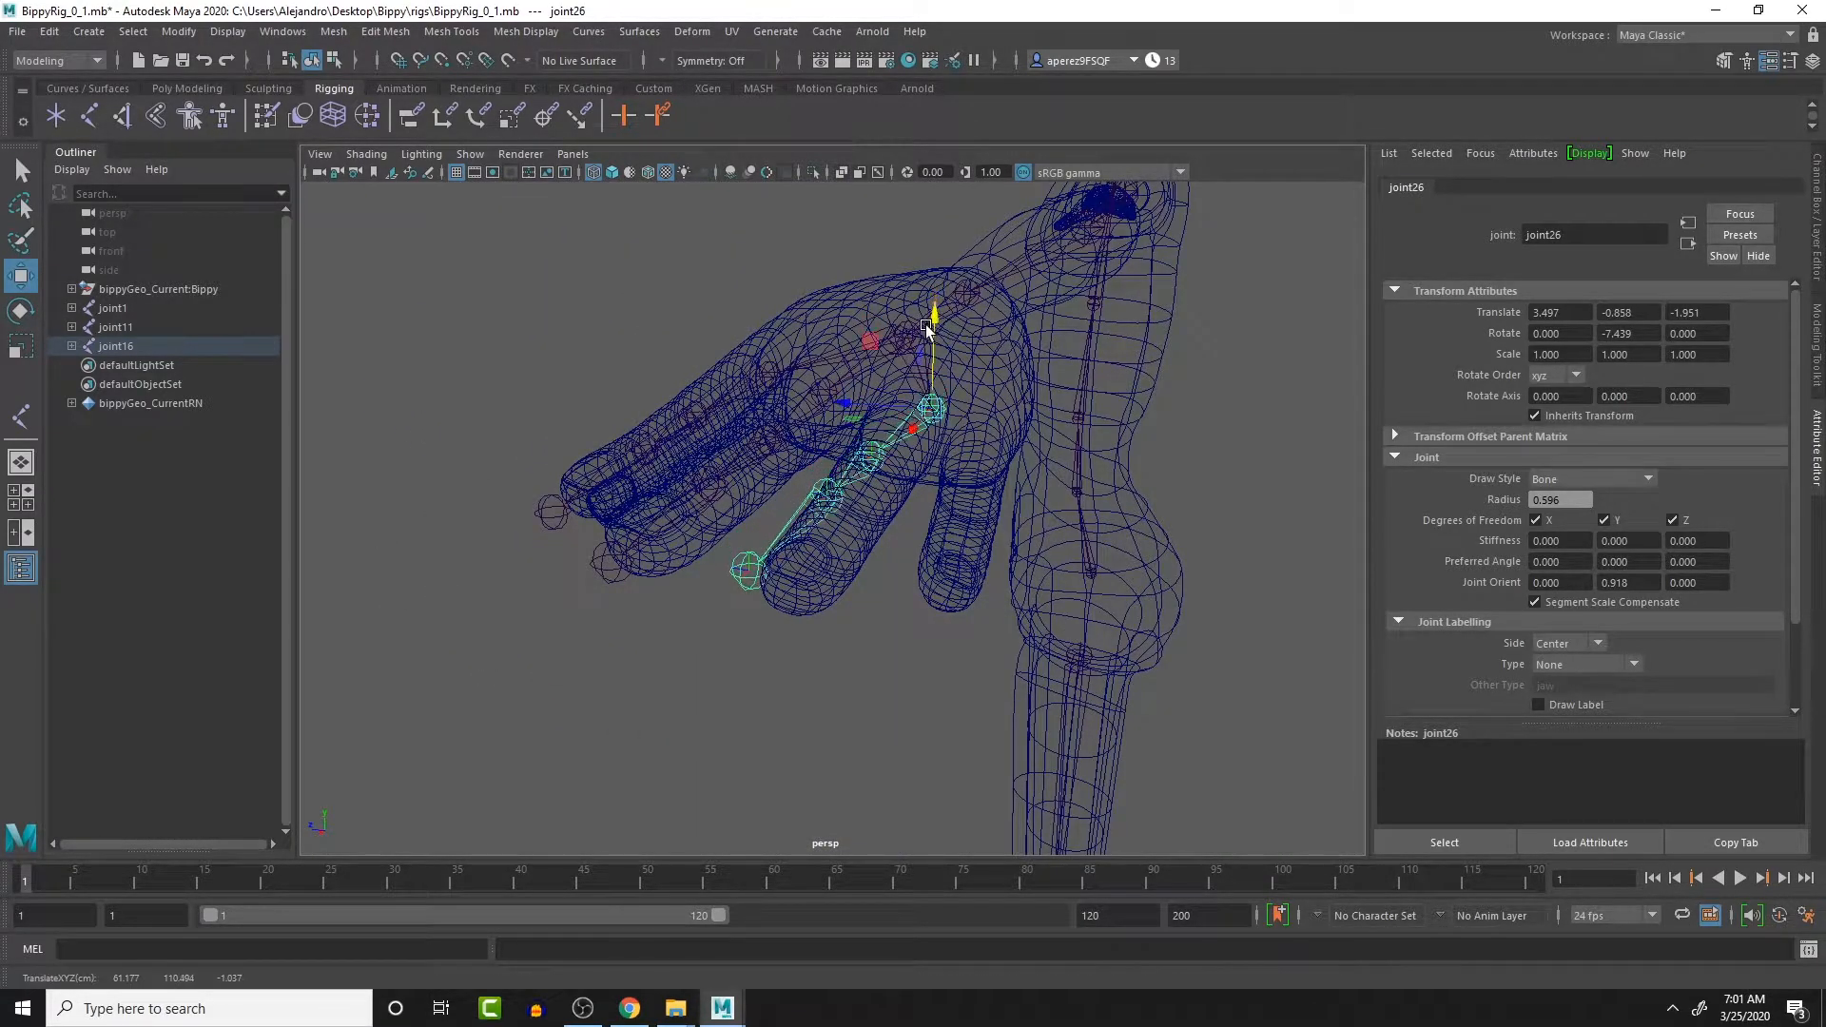
left_click_drag(885, 404, 908, 372)
key("e")
left_click_drag(908, 369, 939, 550)
- Duplicate the ring finger's chain for the pinky at translation about 2.72, -0.86, -3.41, and undo the stray moves of the ring chain
left_click(680, 576)
key("w")
key("Up")
key("Up")
left_click(829, 458)
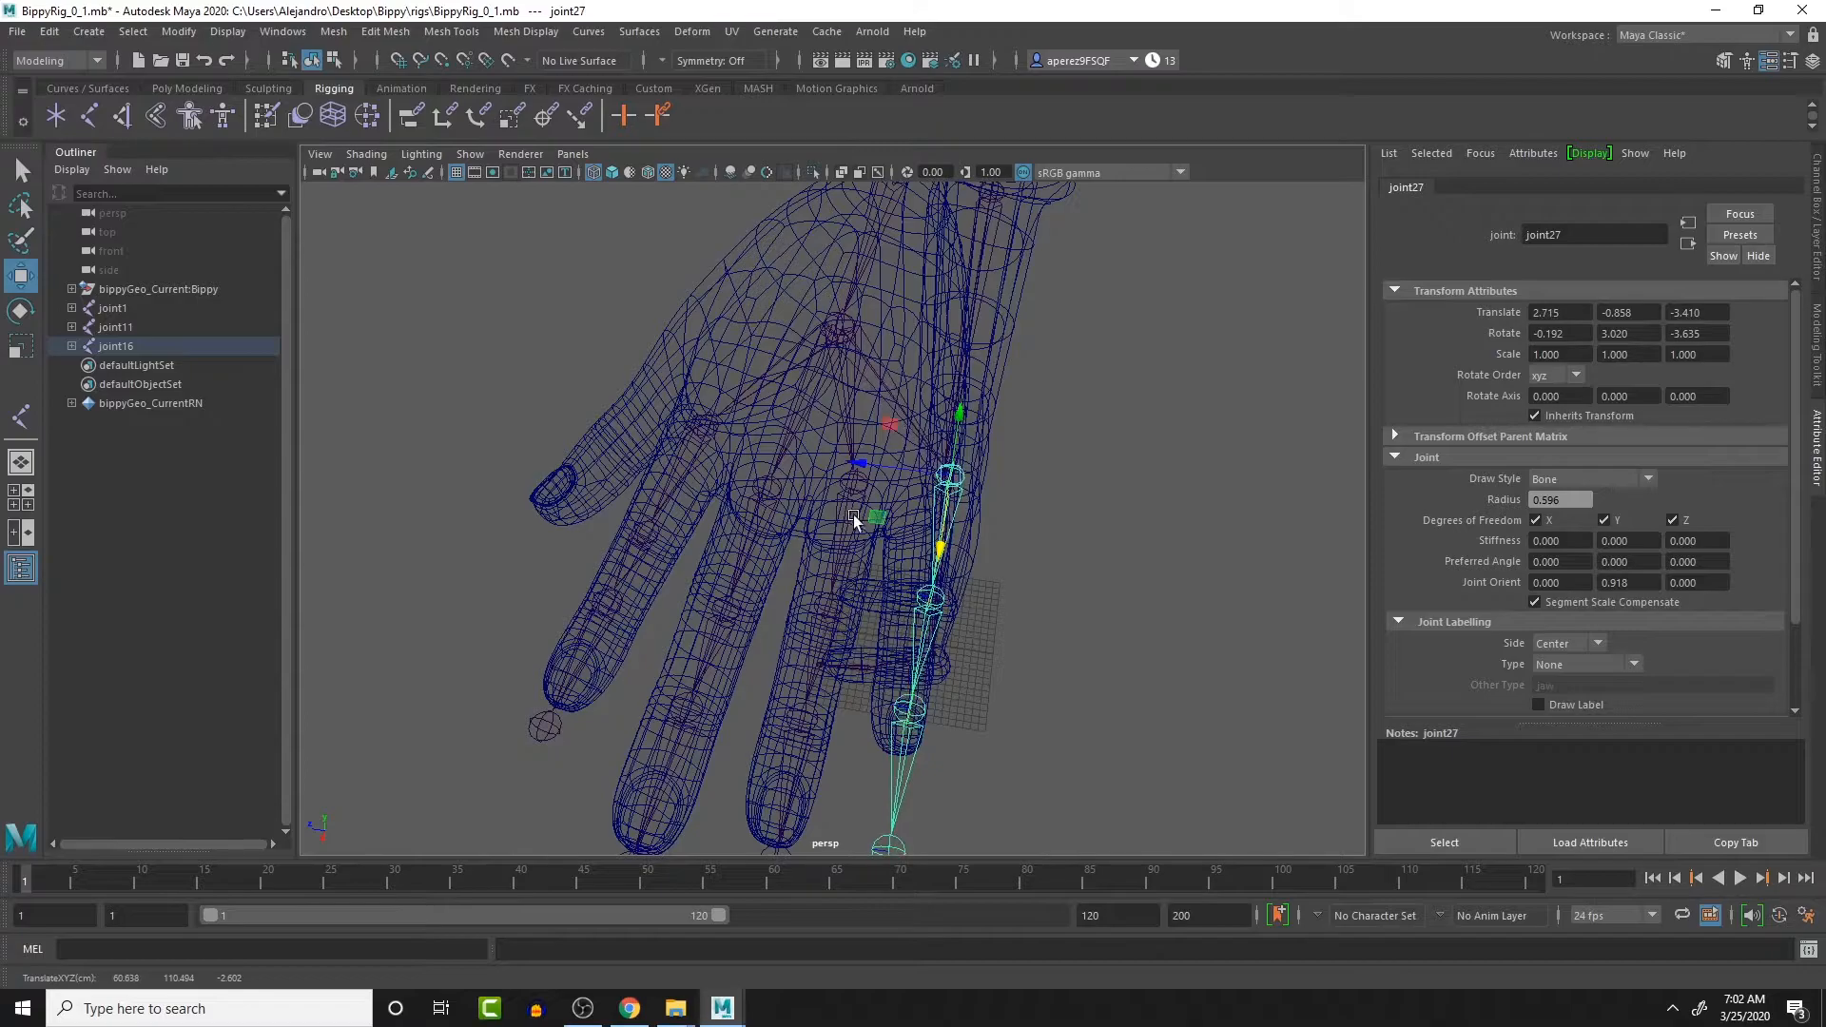
key("ctrl+z")
key("ctrl+z")
key("ctrl+z")
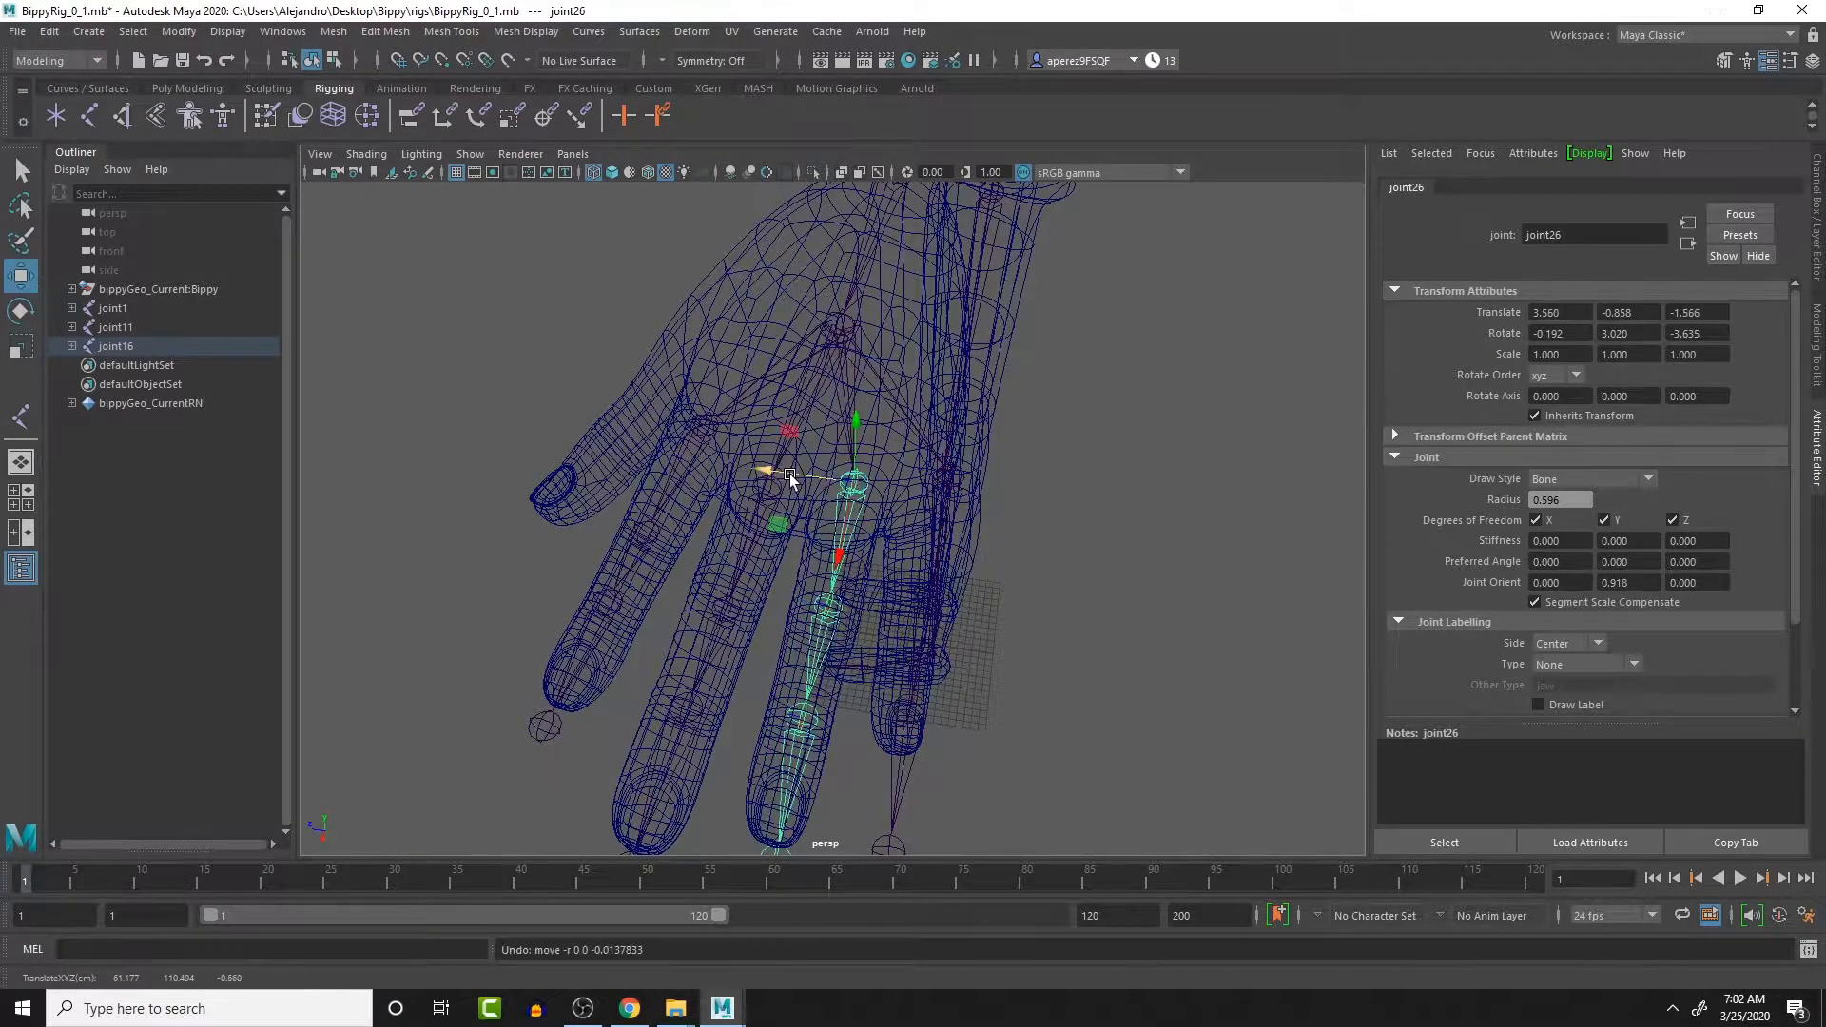
- Move the pinky's base joint to translation about 2.82, -1.24, -2.74 and rotate it to about 8.36 in Y
left_click(951, 500)
left_click_drag(951, 500, 907, 563, "alt")
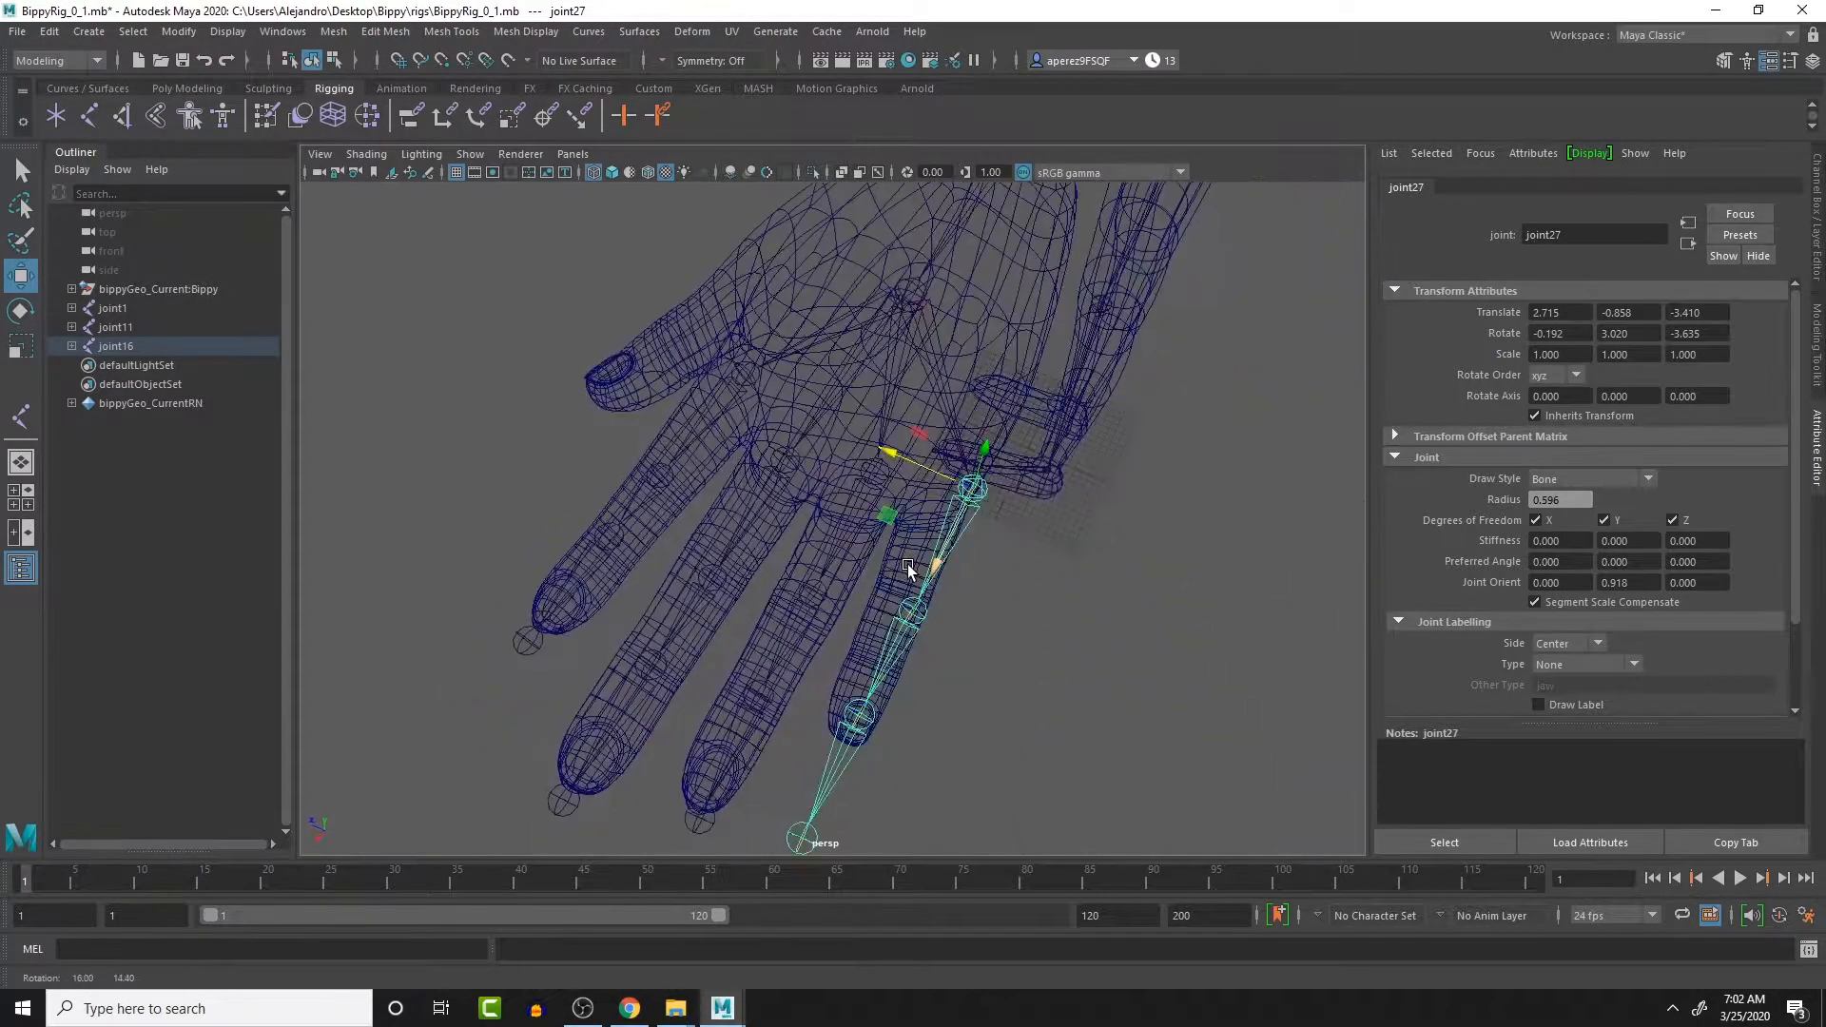
left_click_drag(943, 500, 791, 375)
left_click_drag(974, 485, 949, 564)
key("e")
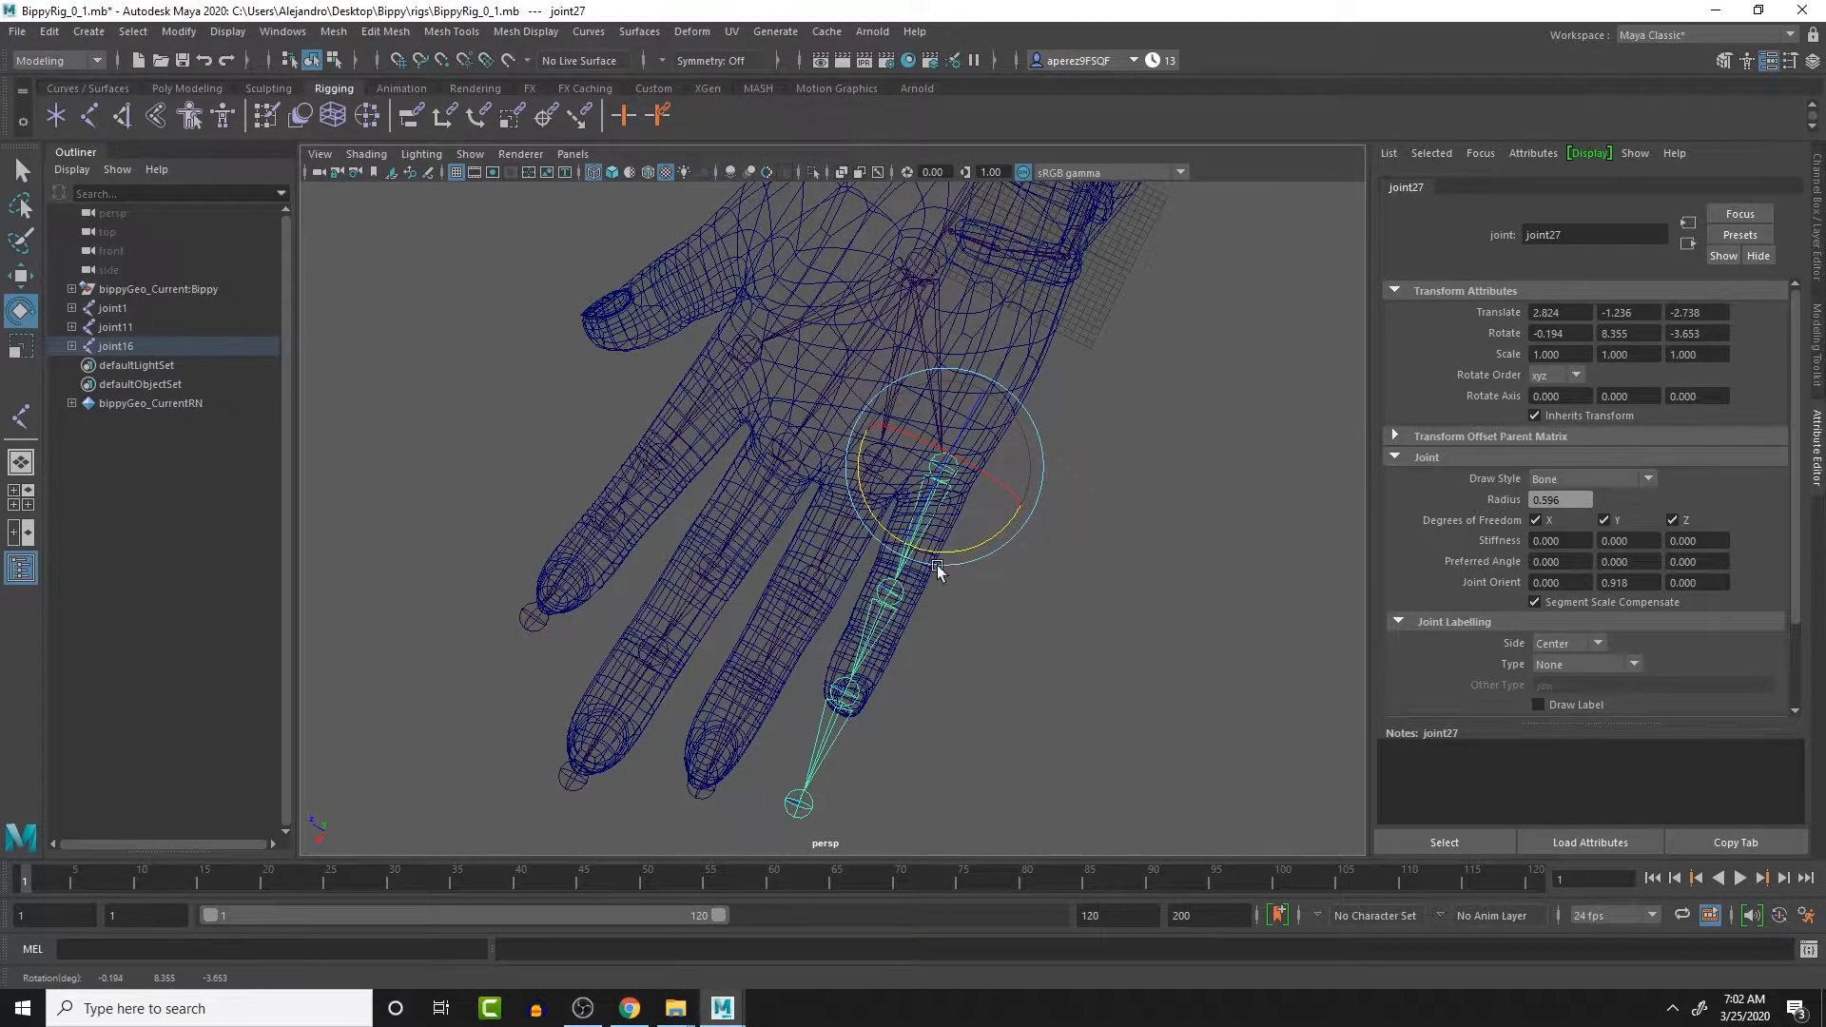
- Shorten the pinky chain by moving its second joint to translation about 2.15, -0.36, -0.21 and pulling the outer joints into the fingertip
left_click(887, 606)
key("w")
left_click_drag(863, 641, 880, 618)
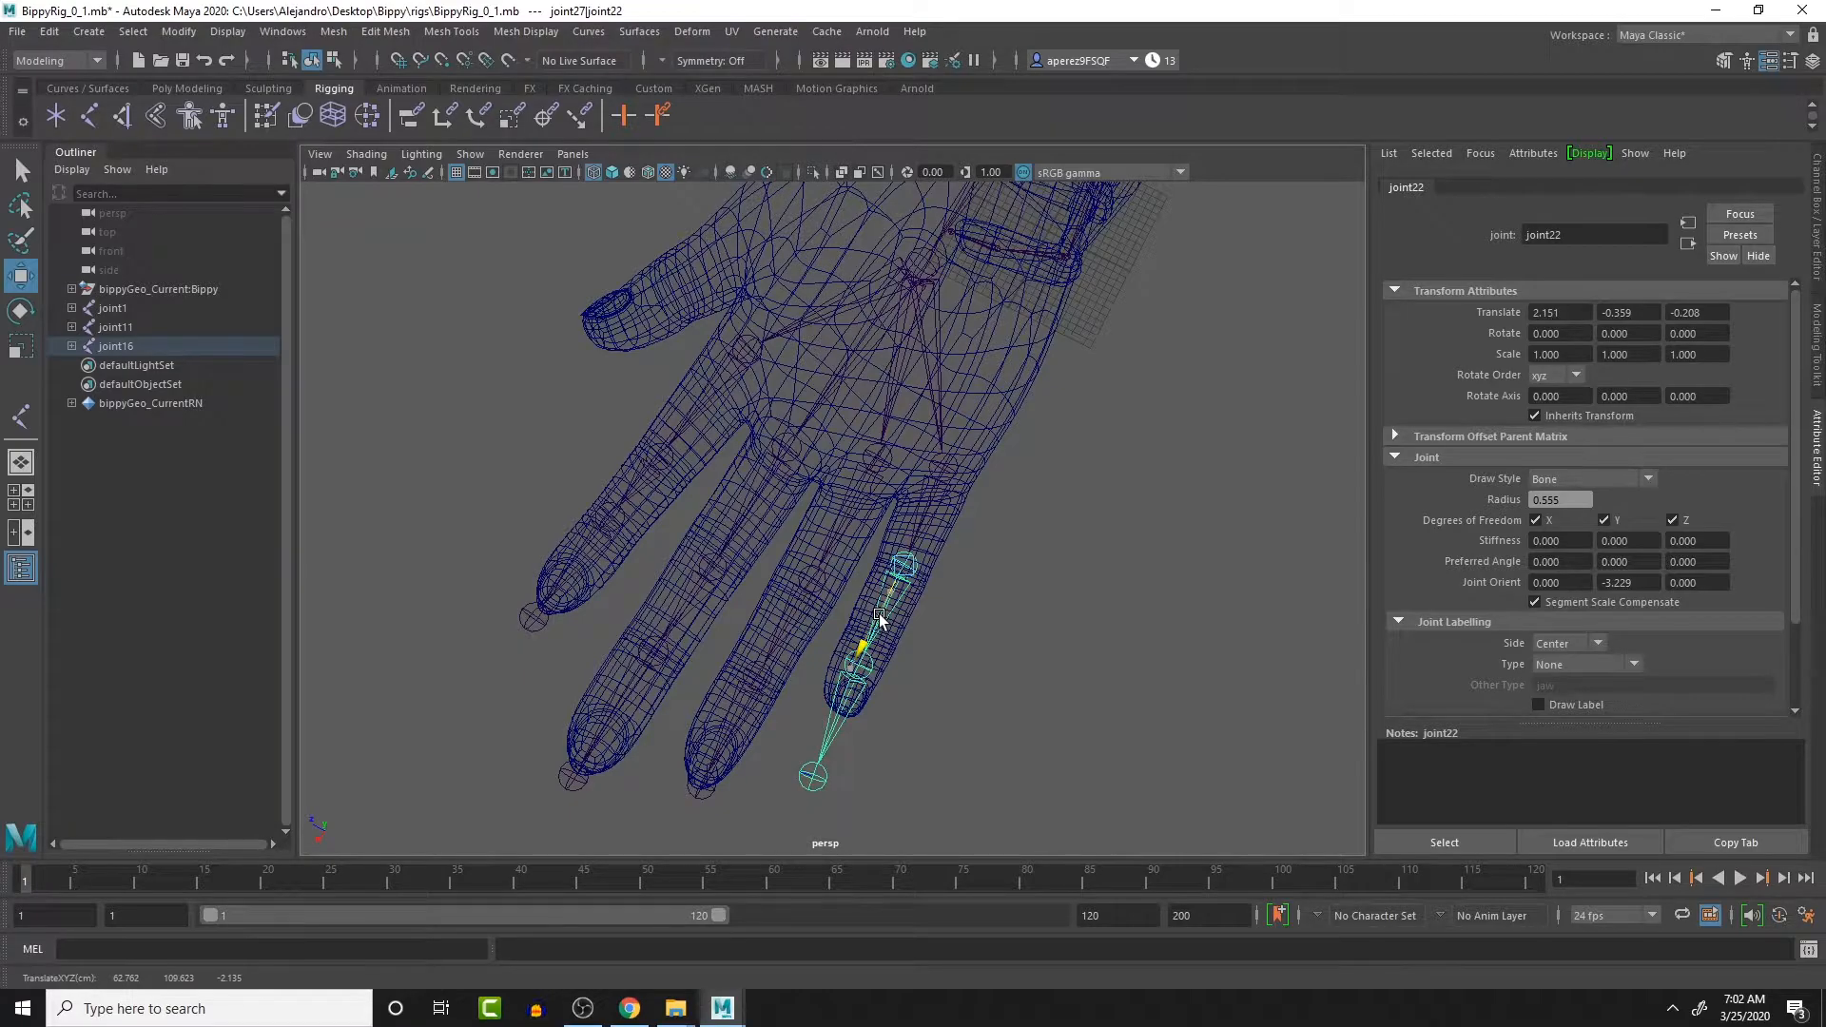
left_click(857, 704)
left_click_drag(827, 718, 1093, 708)
left_click(942, 584)
- Duplicate the index finger's joint chain and move it to the thumb's base at translation about -2.14, -0.50, 2.76
left_click(654, 540)
mouse_move(635, 635)
left_mouse_down("alt")
mouse_move(631, 619)
mouse_move(704, 632)
mouse_move(463, 533)
mouse_move(630, 624)
left_mouse_up("alt")
middle_click_drag(630, 623, 759, 561, "alt")
left_click_drag(758, 561, 850, 603, "alt")
key("e")
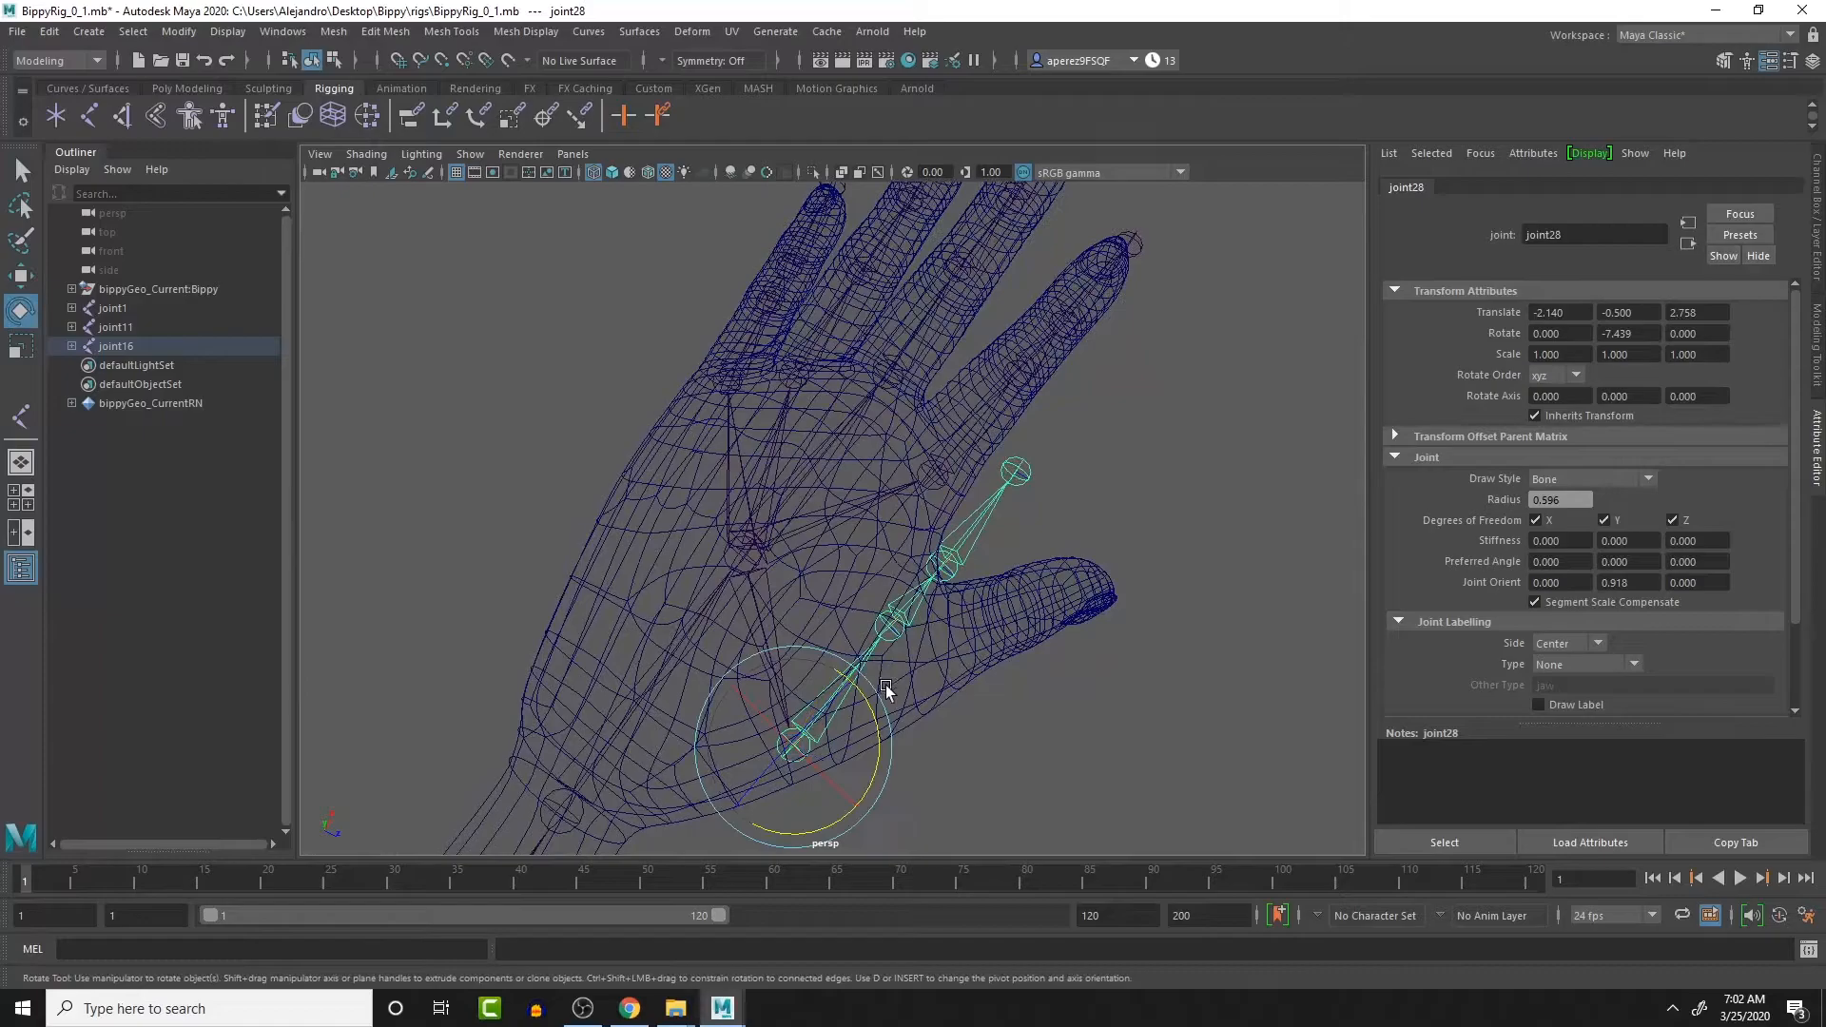
- Move the thumb chain to about -2.26, -0.50, 2.03 and rotate it to about 14.12, -34.59, -23.90 to follow the thumb
left_click_drag(870, 723, 827, 639)
key("w")
key("e")
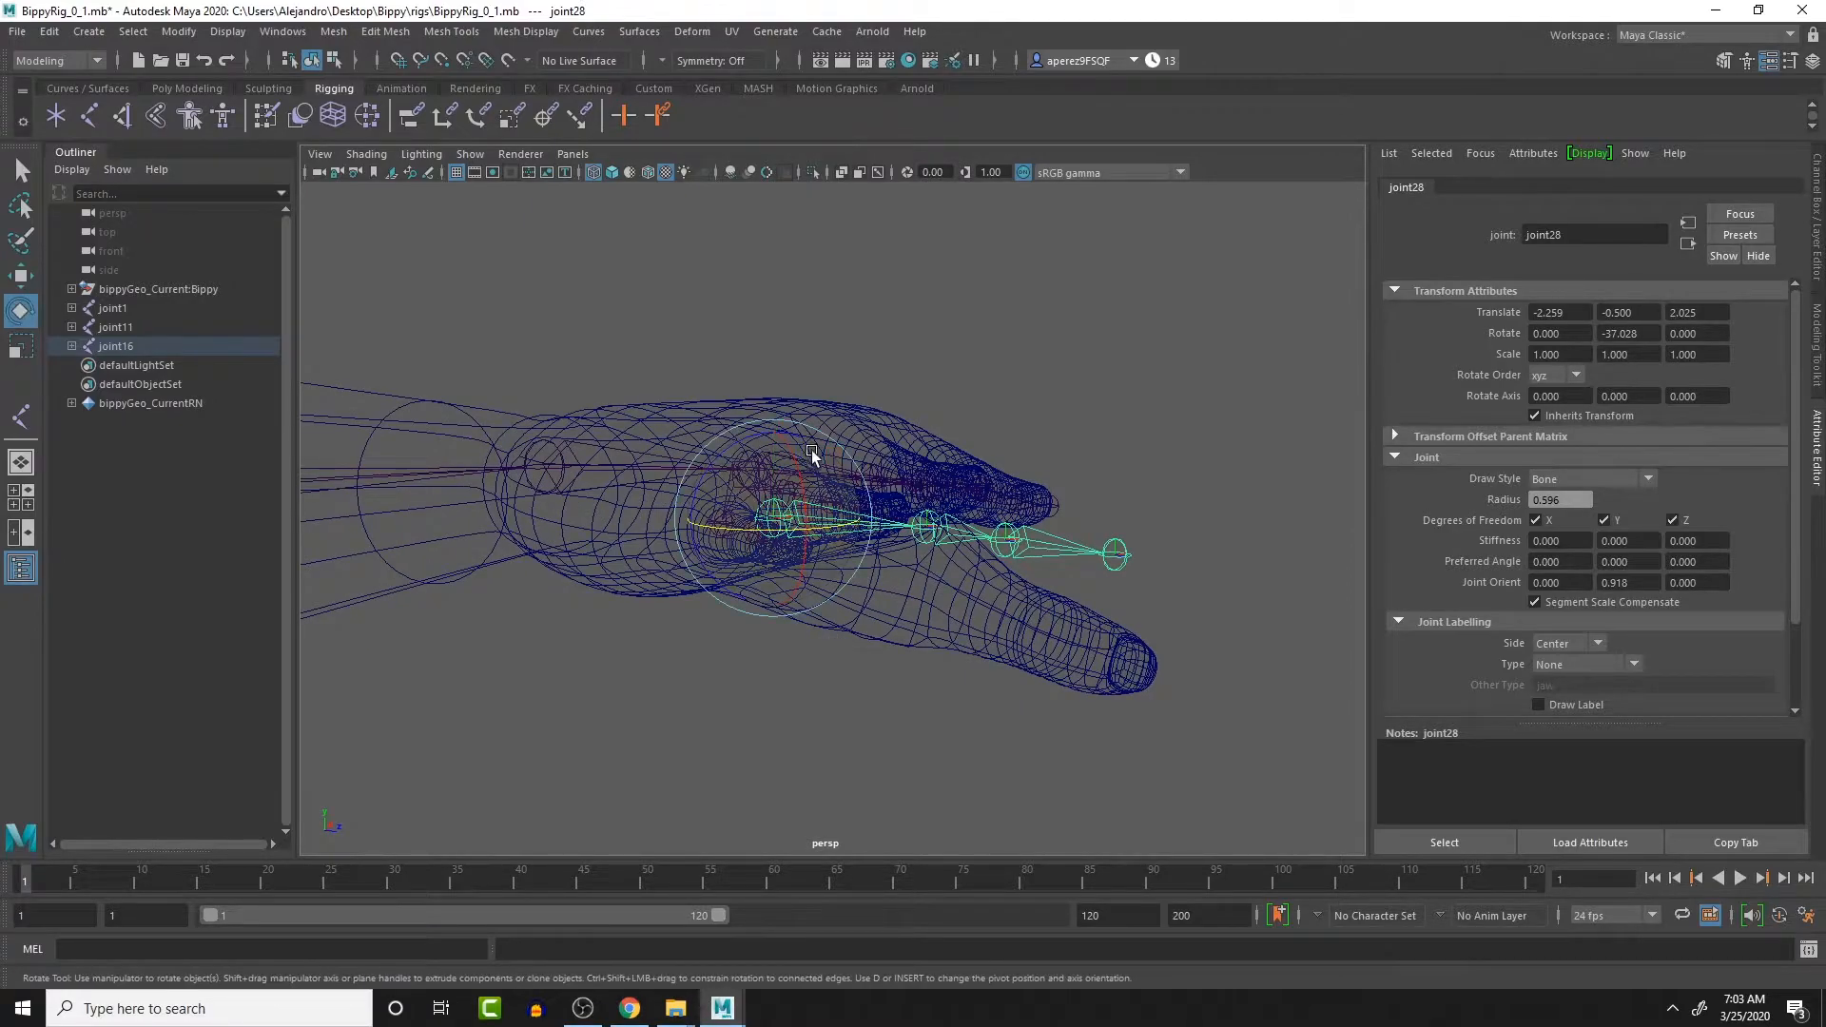
left_click_drag(750, 434, 955, 774)
key("w")
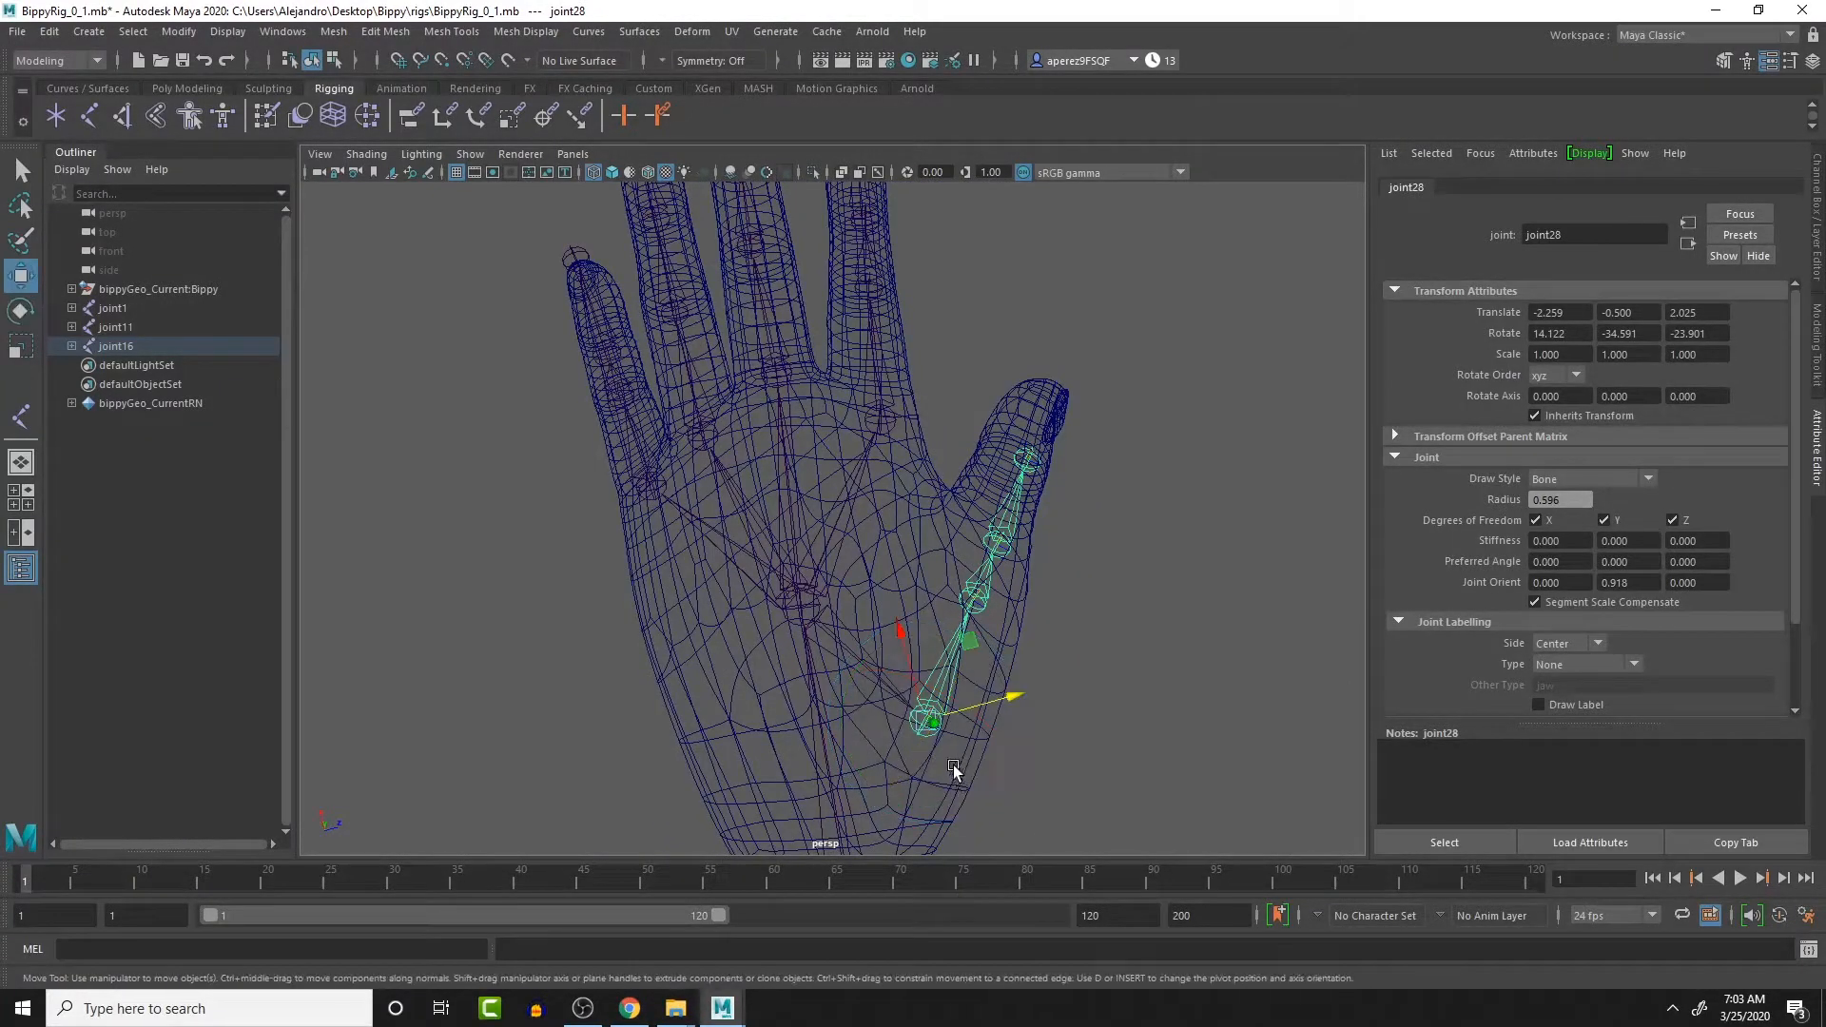
- Shift the thumb's base and outer joints to run along the centre of the thumb mesh, checking from several angles
left_click_drag(985, 708, 865, 578)
left_click(965, 592)
left_click_drag(951, 644, 1012, 667)
left_click_drag(1011, 664, 925, 680, "alt")
left_click_drag(902, 738, 981, 637, "alt")
left_click_drag(934, 496, 948, 523)
left_click_drag(1020, 647, 1056, 725, "alt")
key("Down")
left_click_drag(1016, 613, 1042, 603)
left_click_drag(1058, 683, 1078, 697)
- Parent the left arm's collarbone joint to the upper spine joint in the chest
left_click_drag(1059, 701, 818, 562, "alt")
left_click_drag(747, 483, 921, 403, "alt")
left_click(710, 380)
left_click_drag(705, 419, 796, 494, "alt")
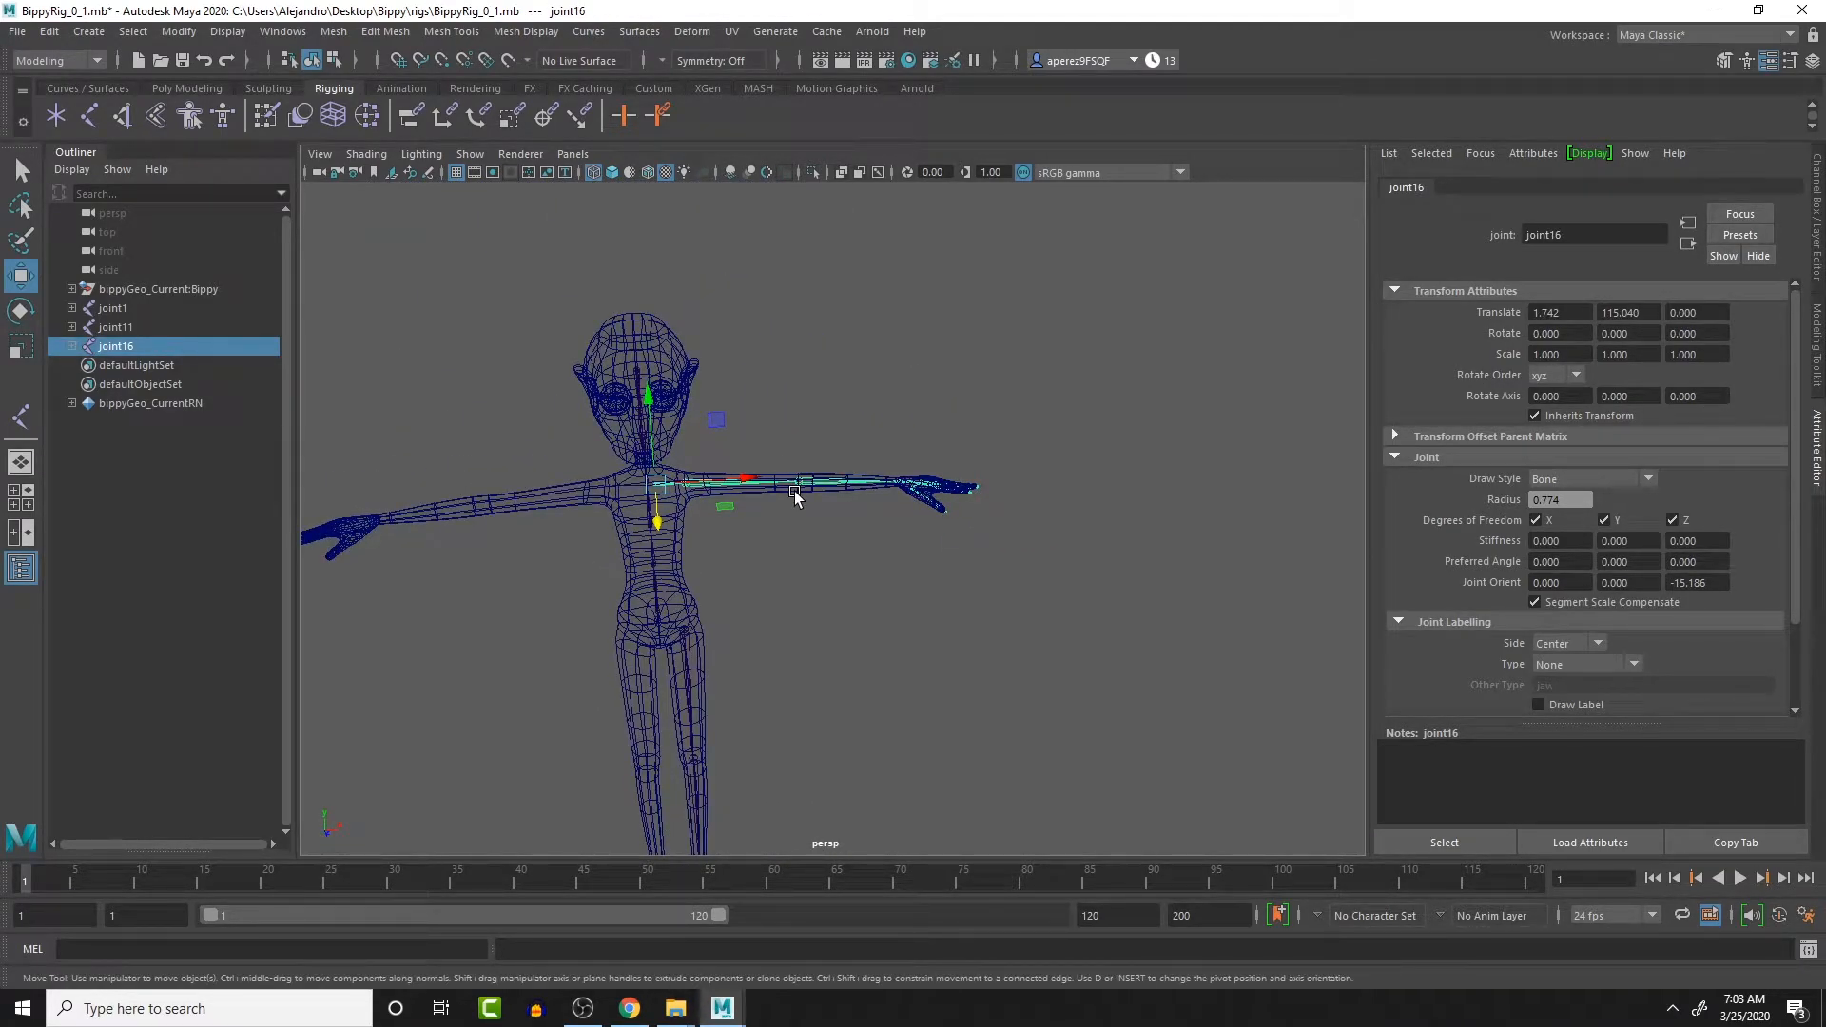
scroll(796, 513, "up", 6)
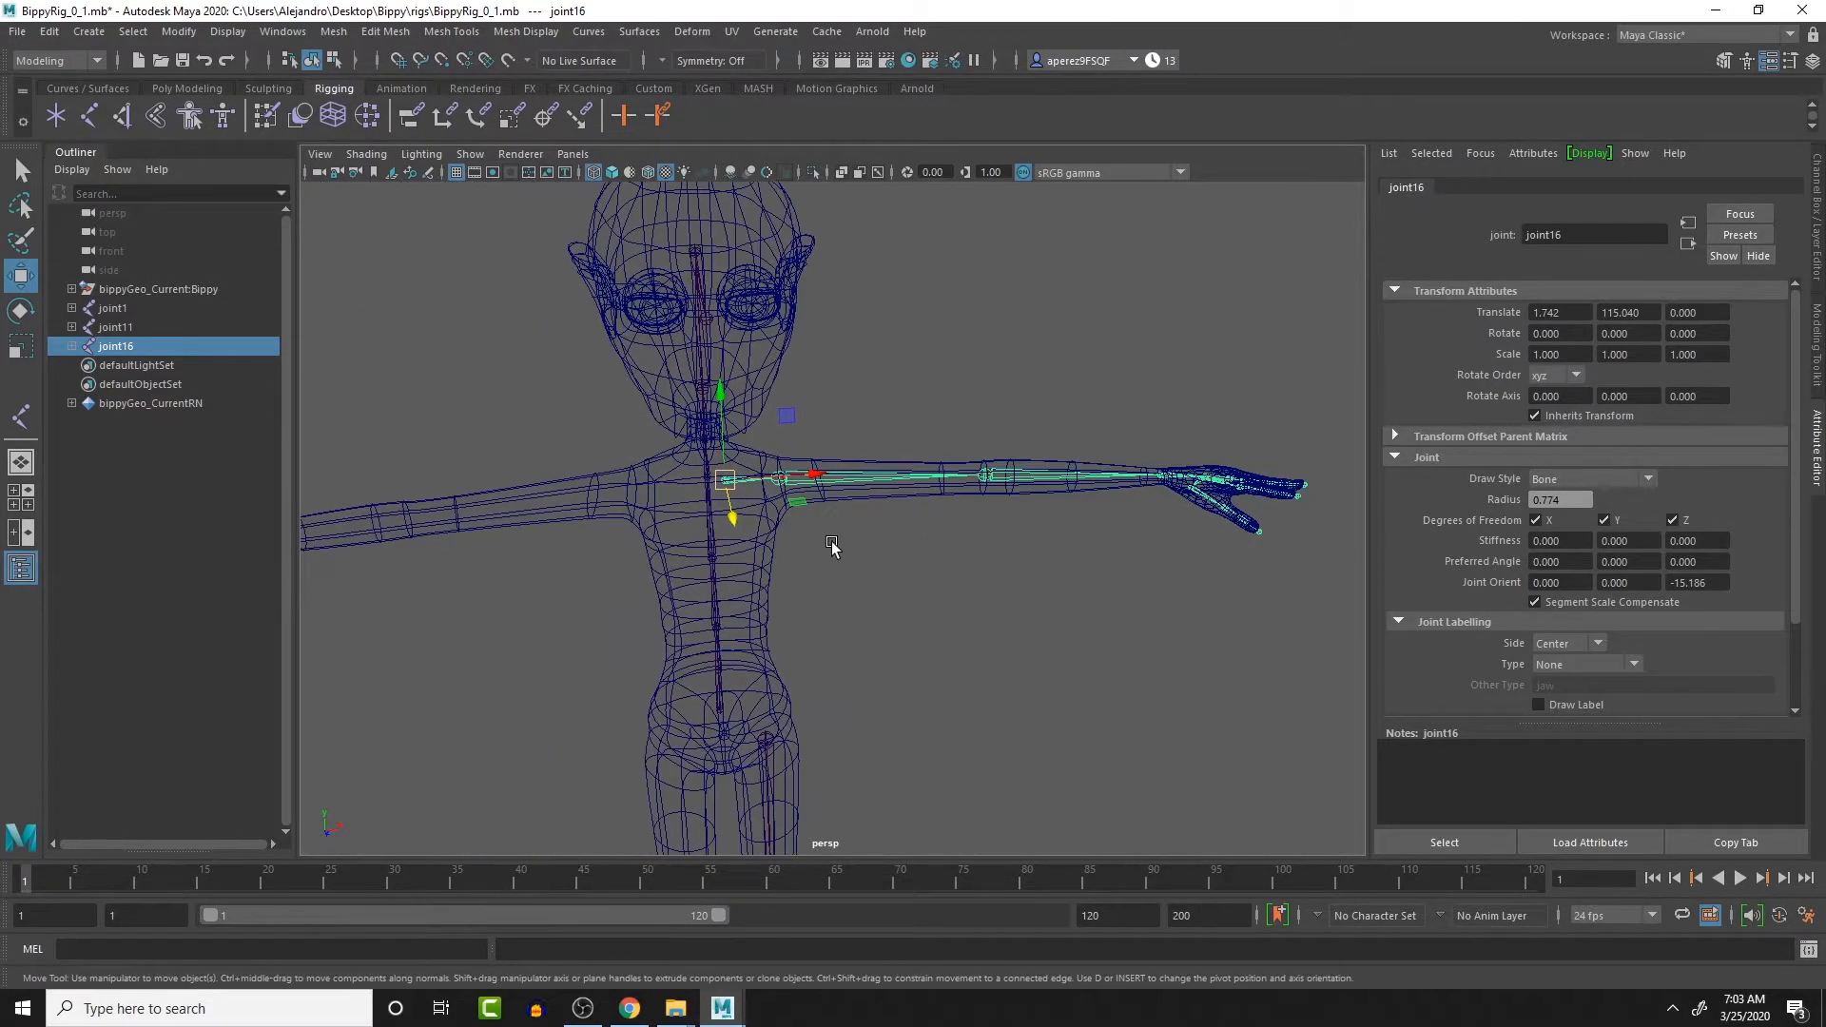
middle_click_drag(787, 631, 831, 591, "alt")
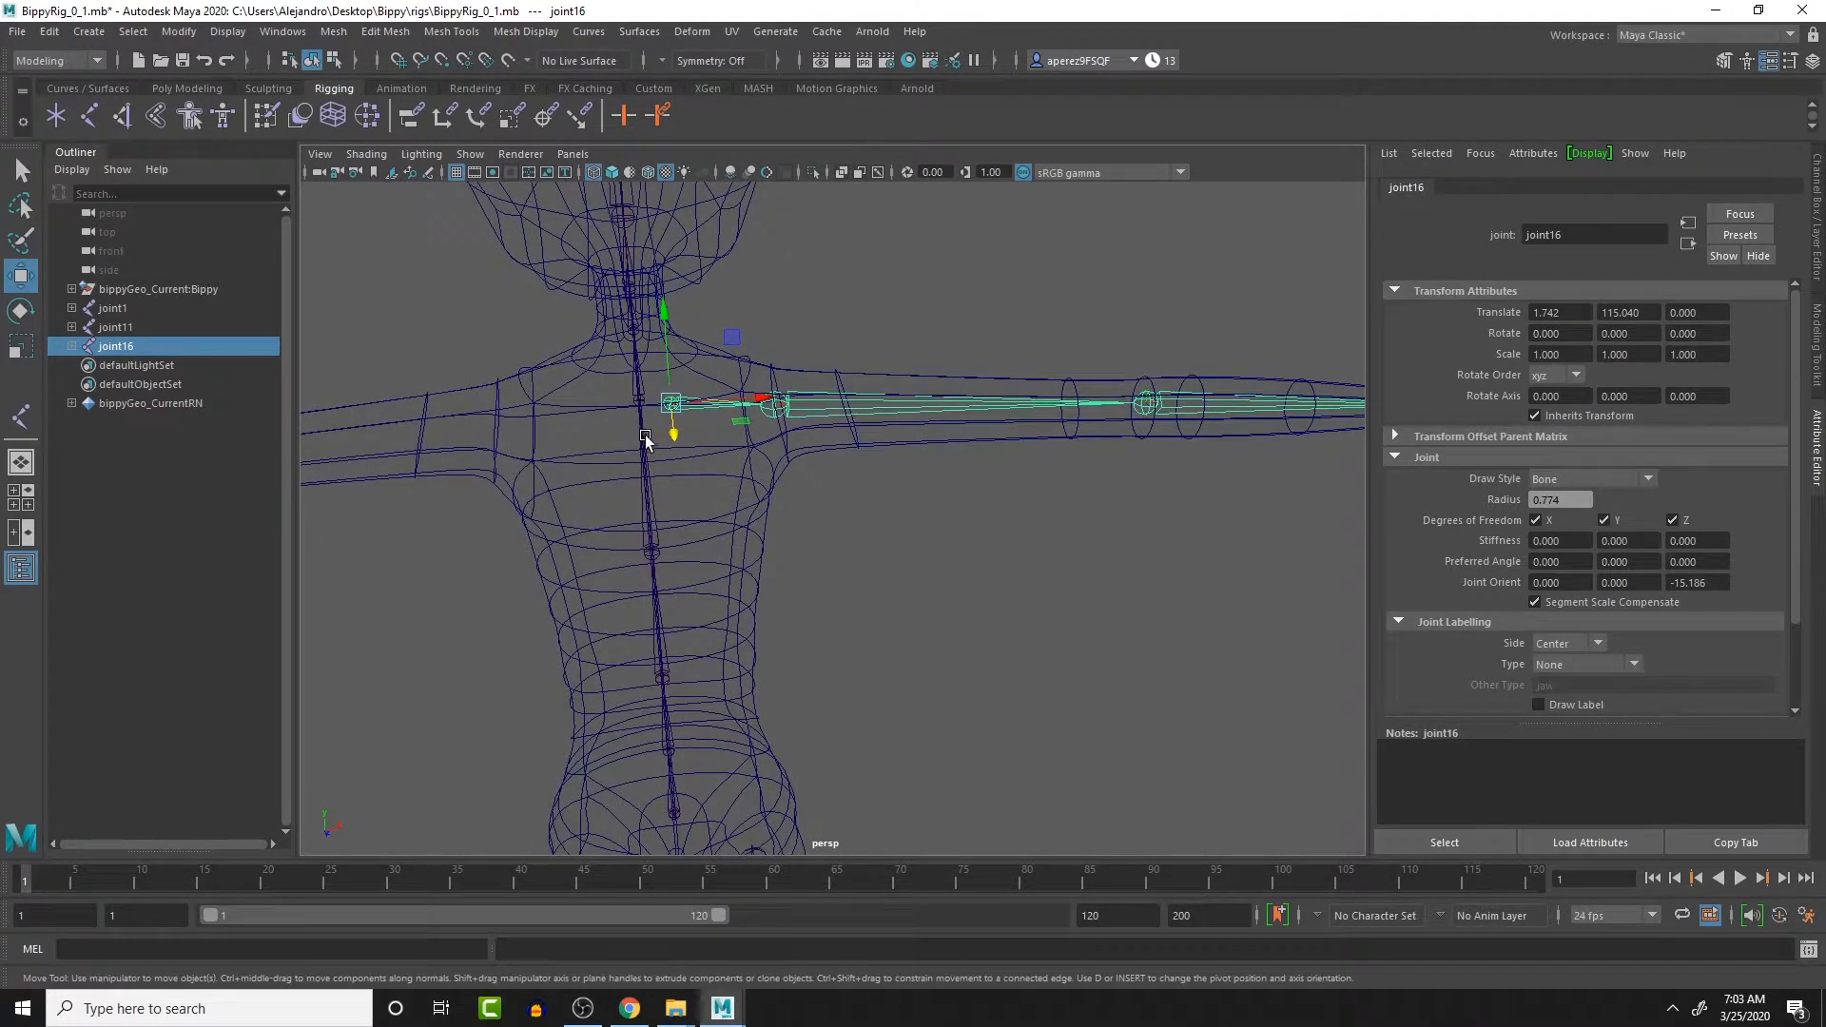
left_click(637, 394)
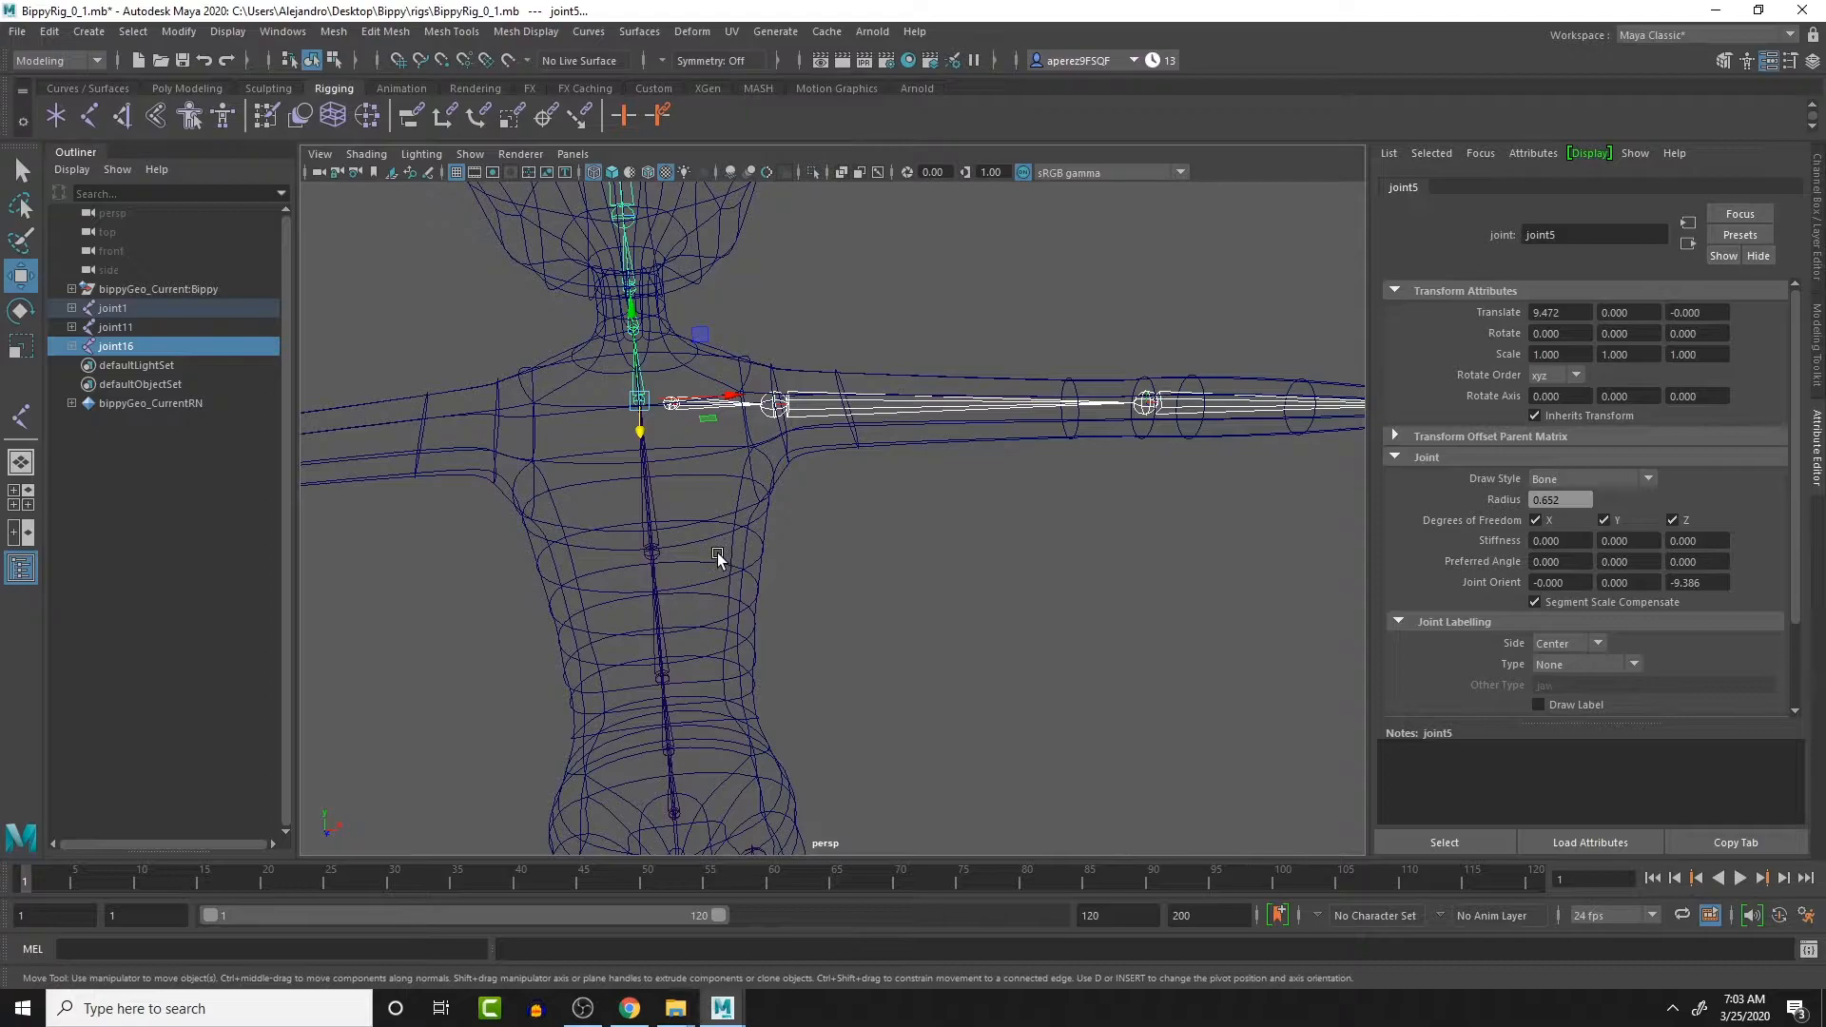
left_click(741, 409)
left_click(638, 396)
left_click_drag(680, 493, 797, 439, "alt")
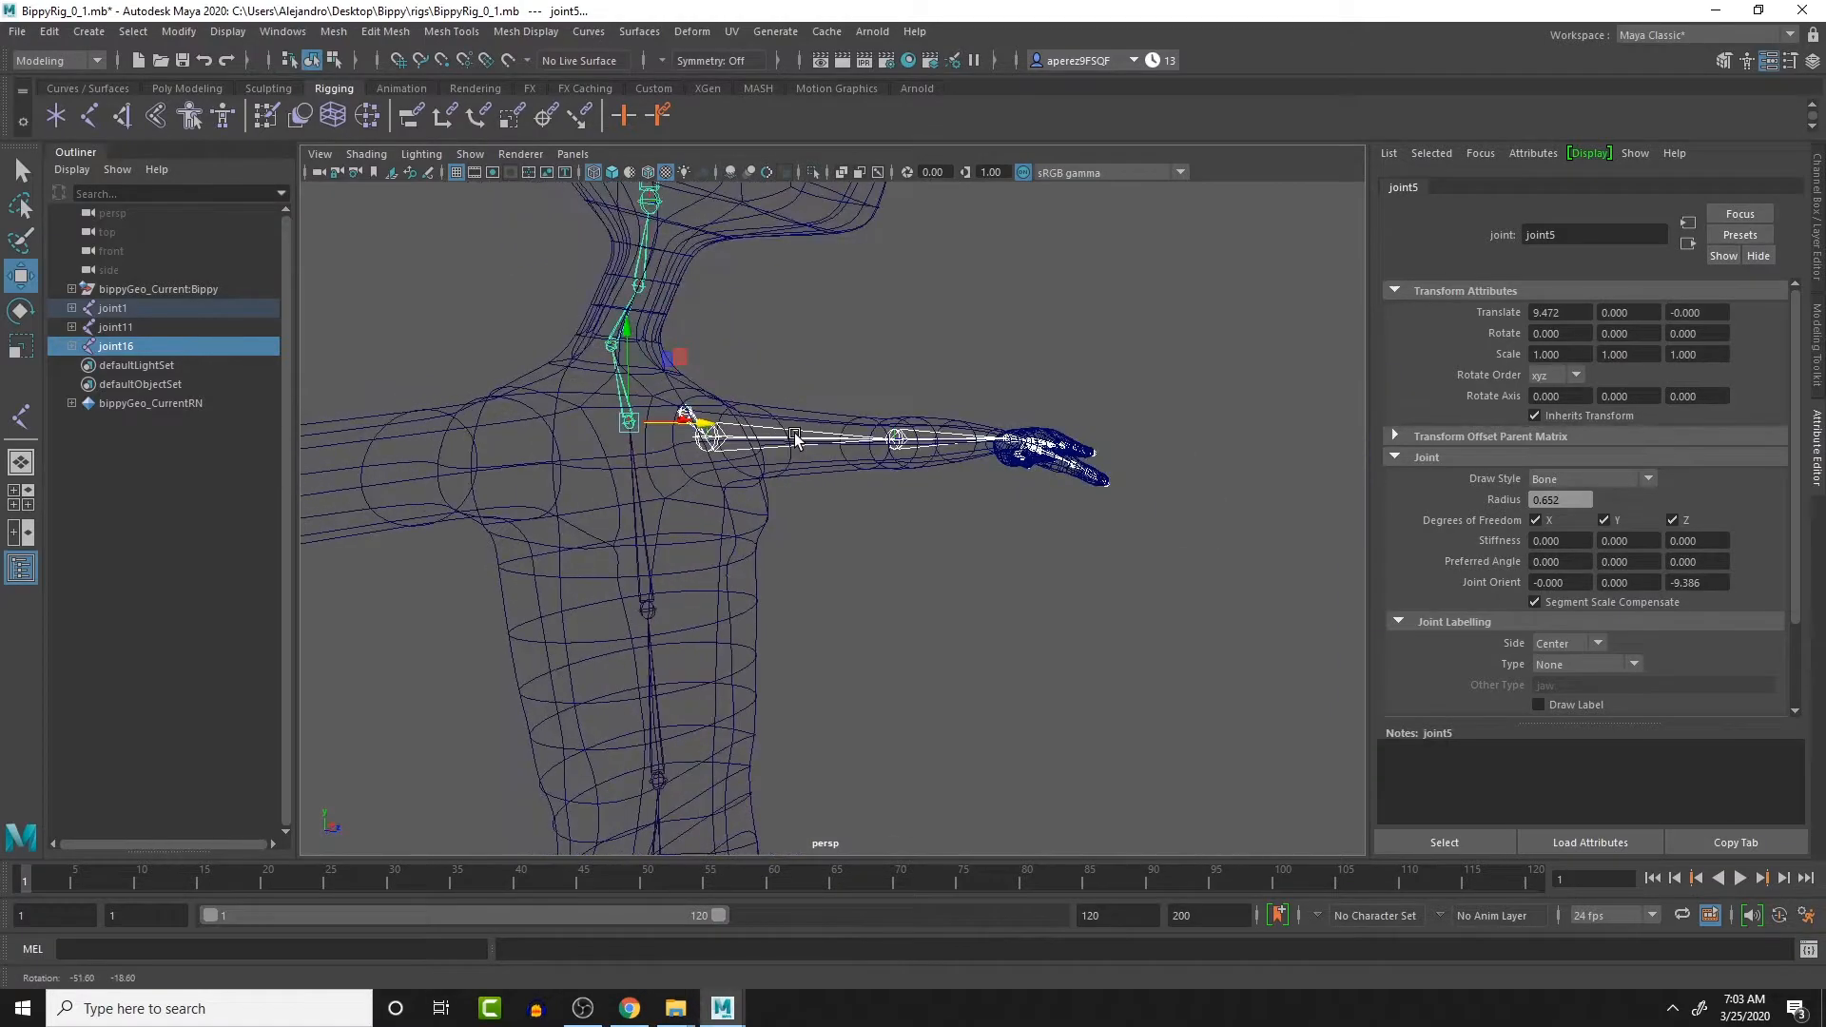
left_click_drag(632, 429, 587, 476, "alt")
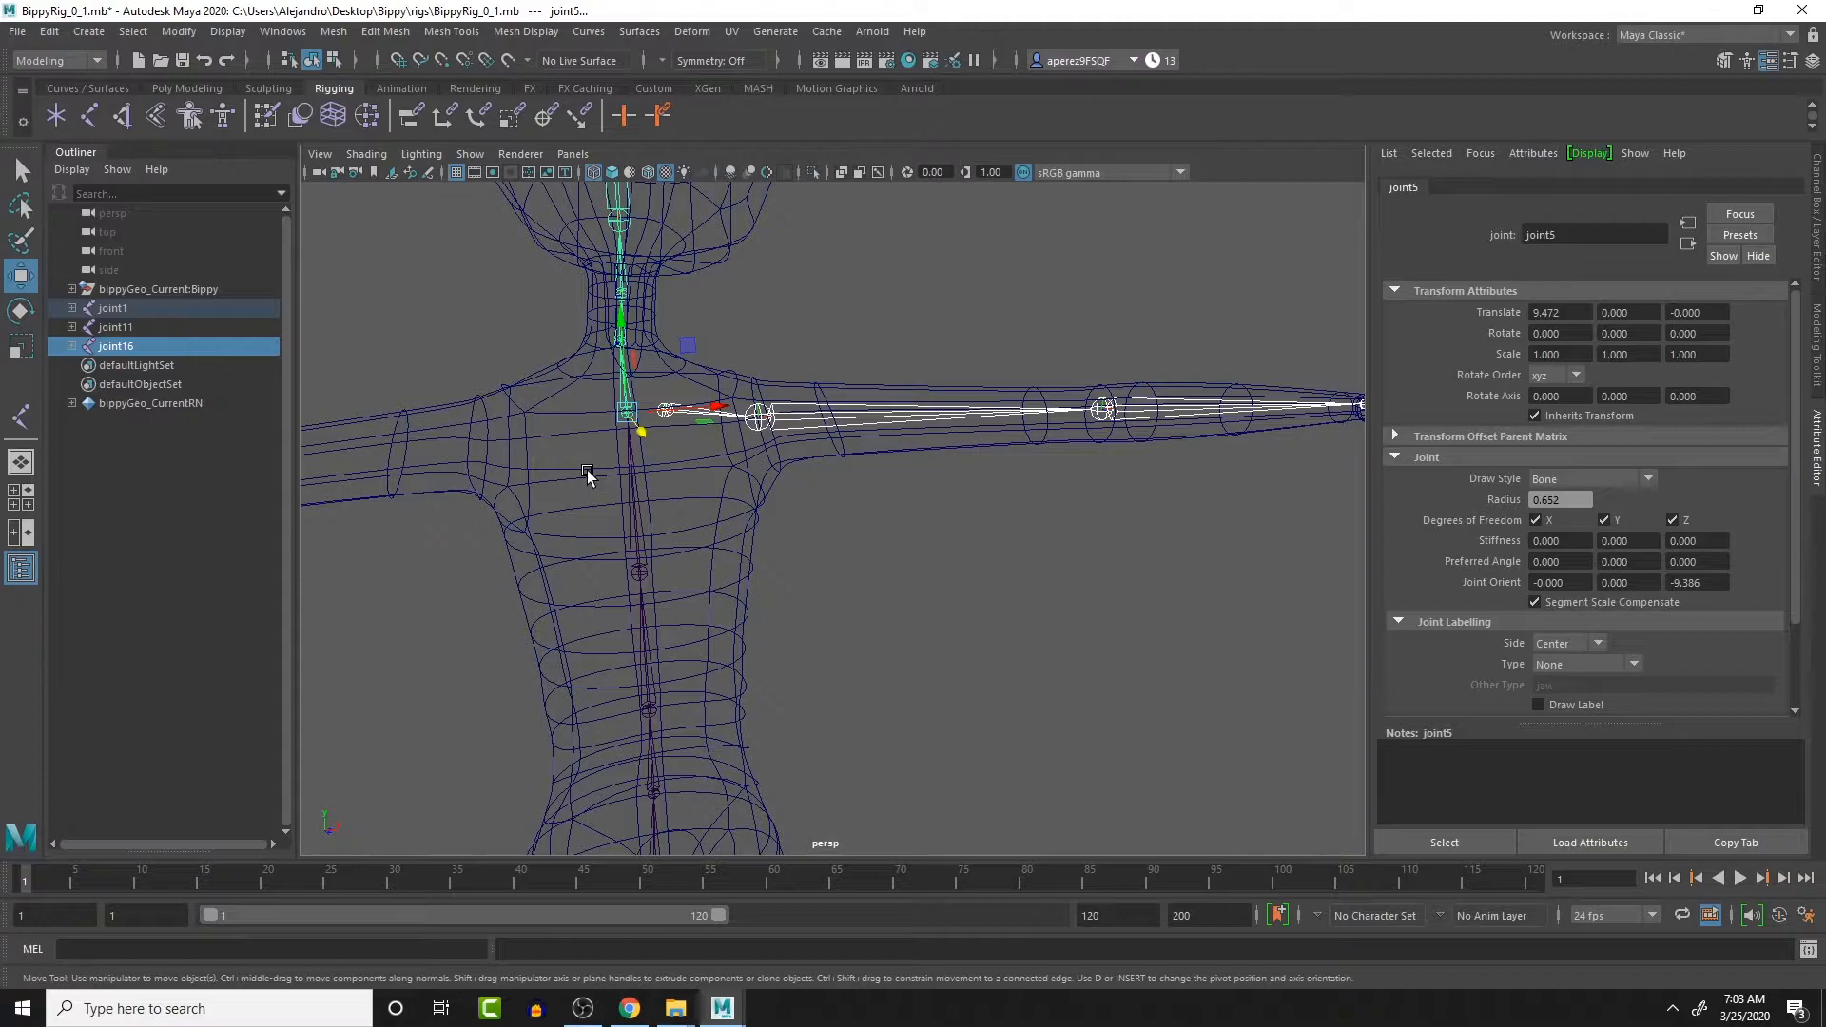
key("p")
- Parent the left leg's hip joint to the pelvis root joint
middle_click_drag(696, 554, 669, 345, "alt")
middle_click_drag(690, 488, 677, 313, "alt")
left_click(698, 564)
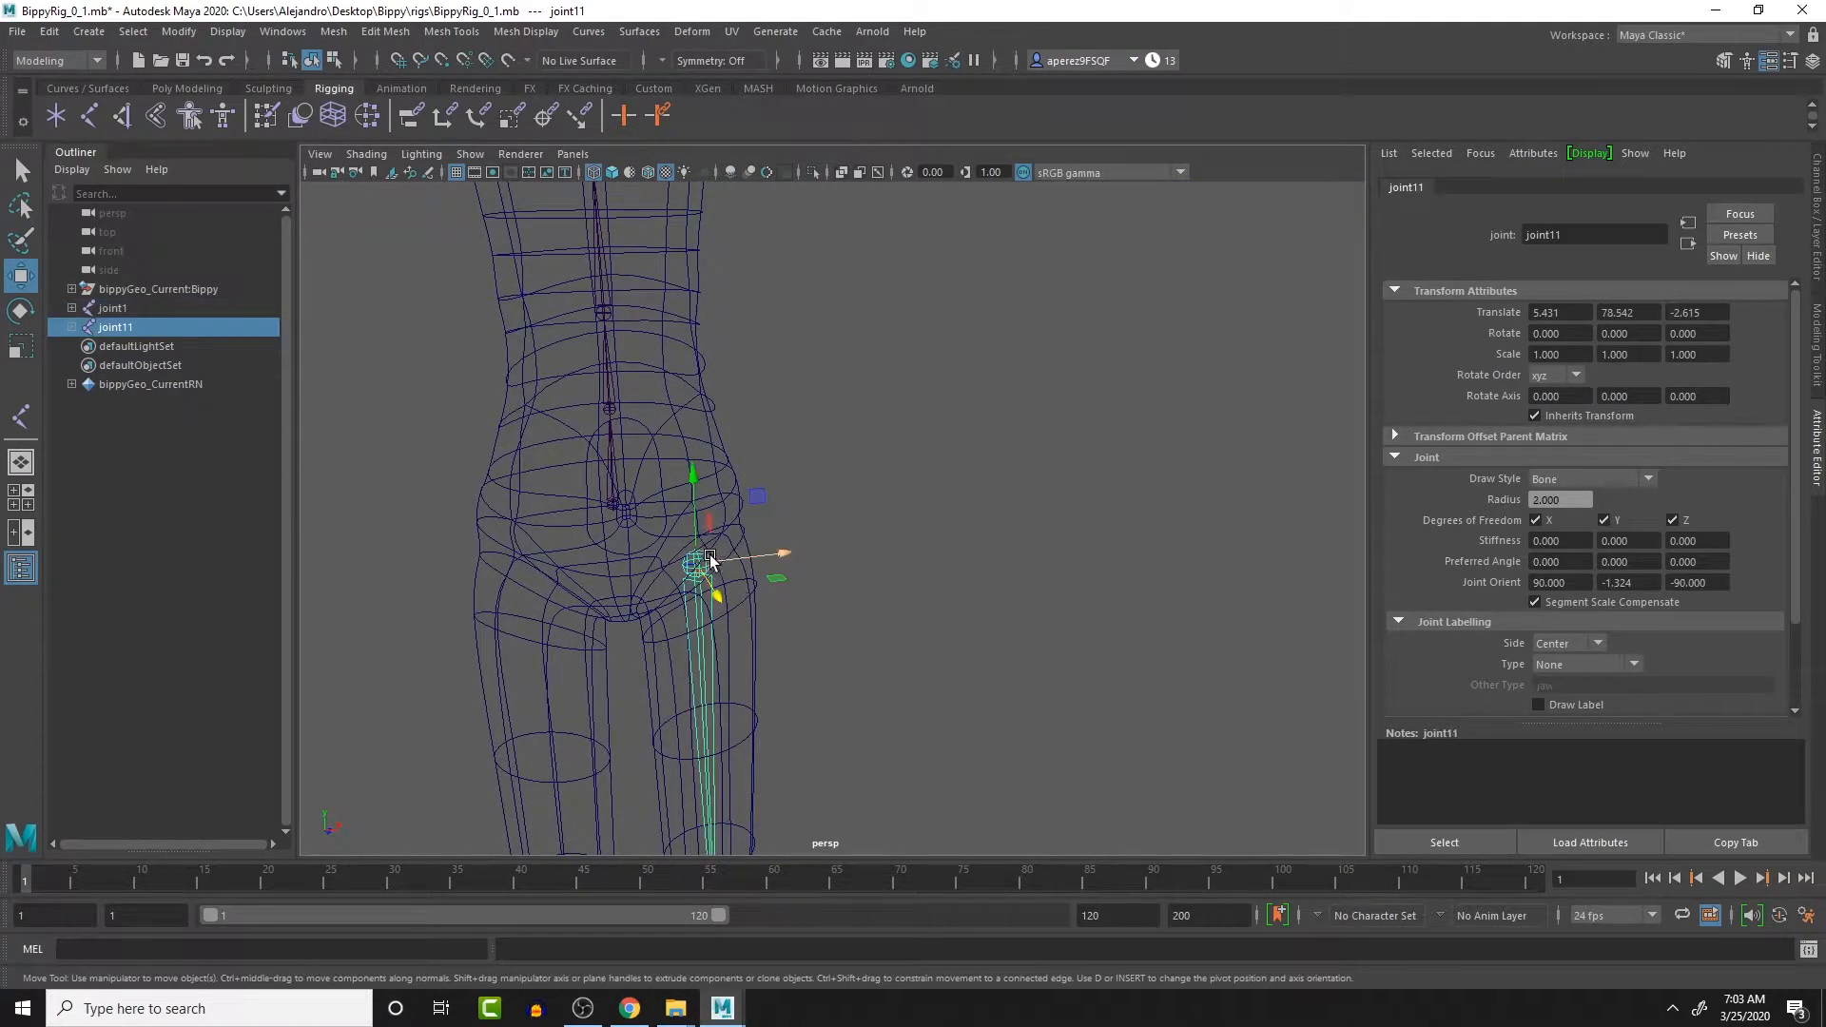
left_click(606, 505, "shift")
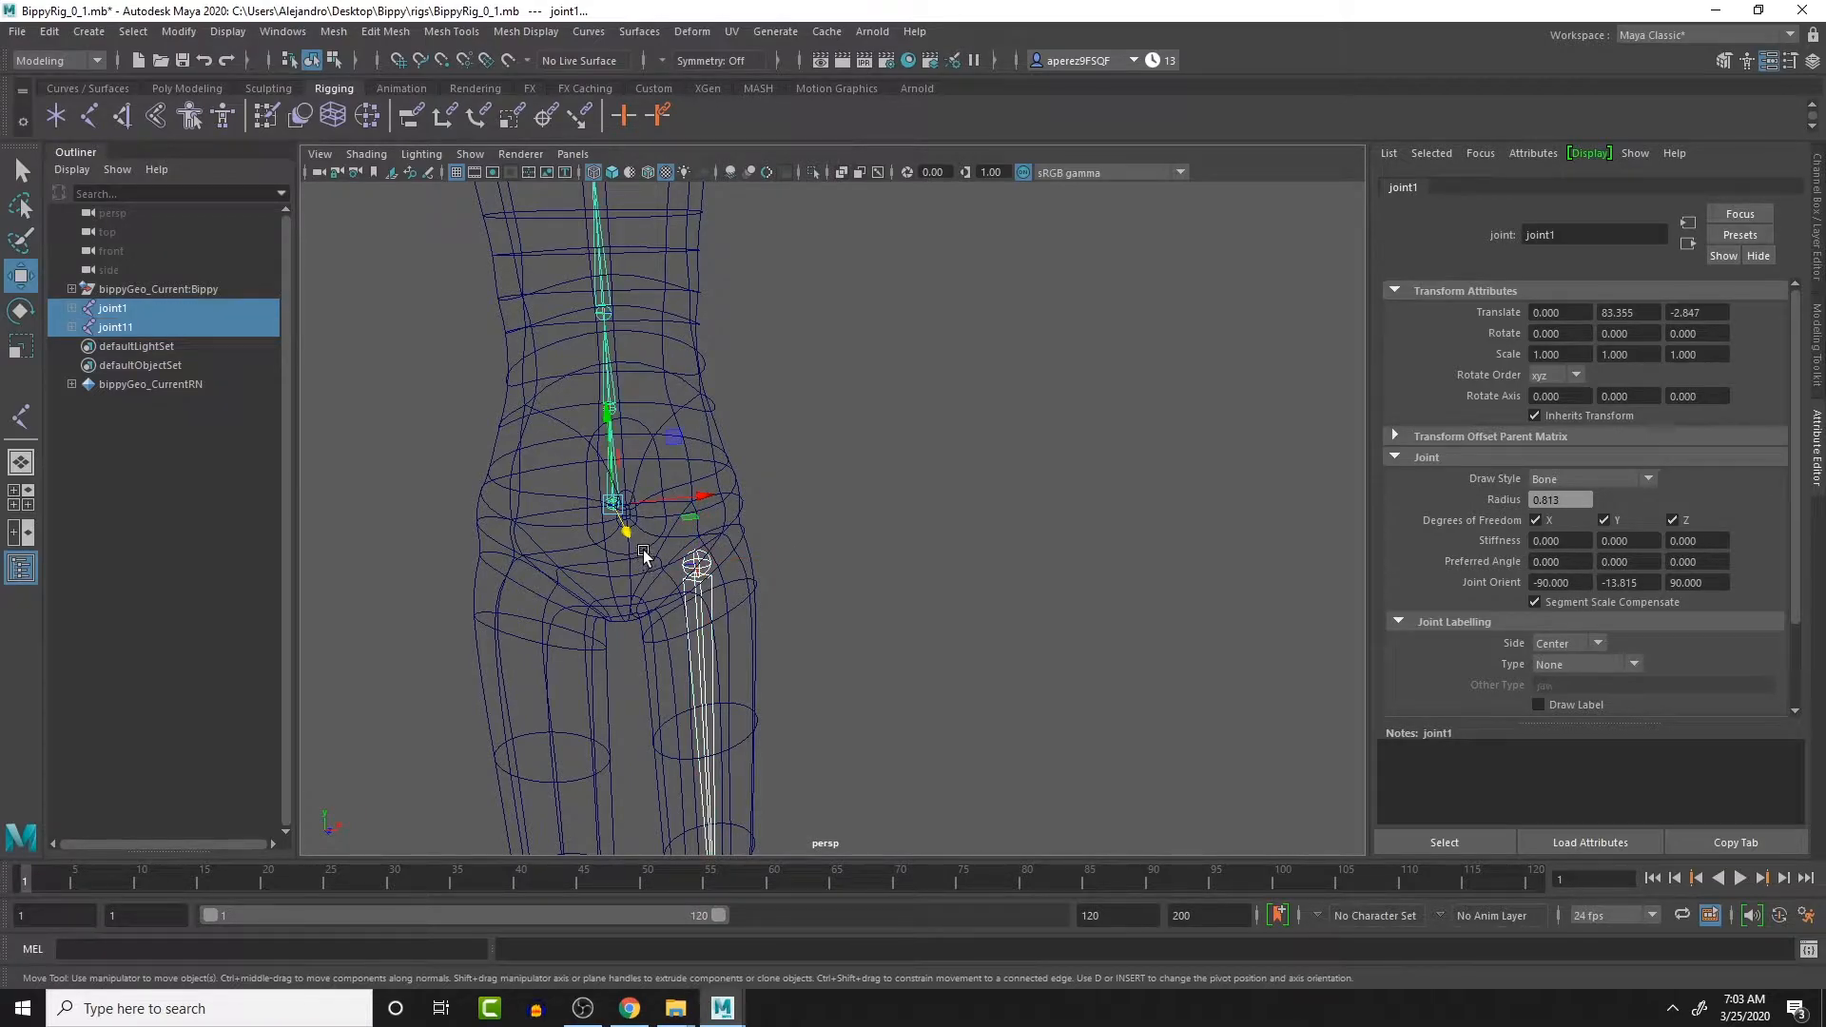
key("p")
- Frame the whole skeleton from the pelvis root and examine how the arm and leg chains connect to the spine
left_click(607, 500)
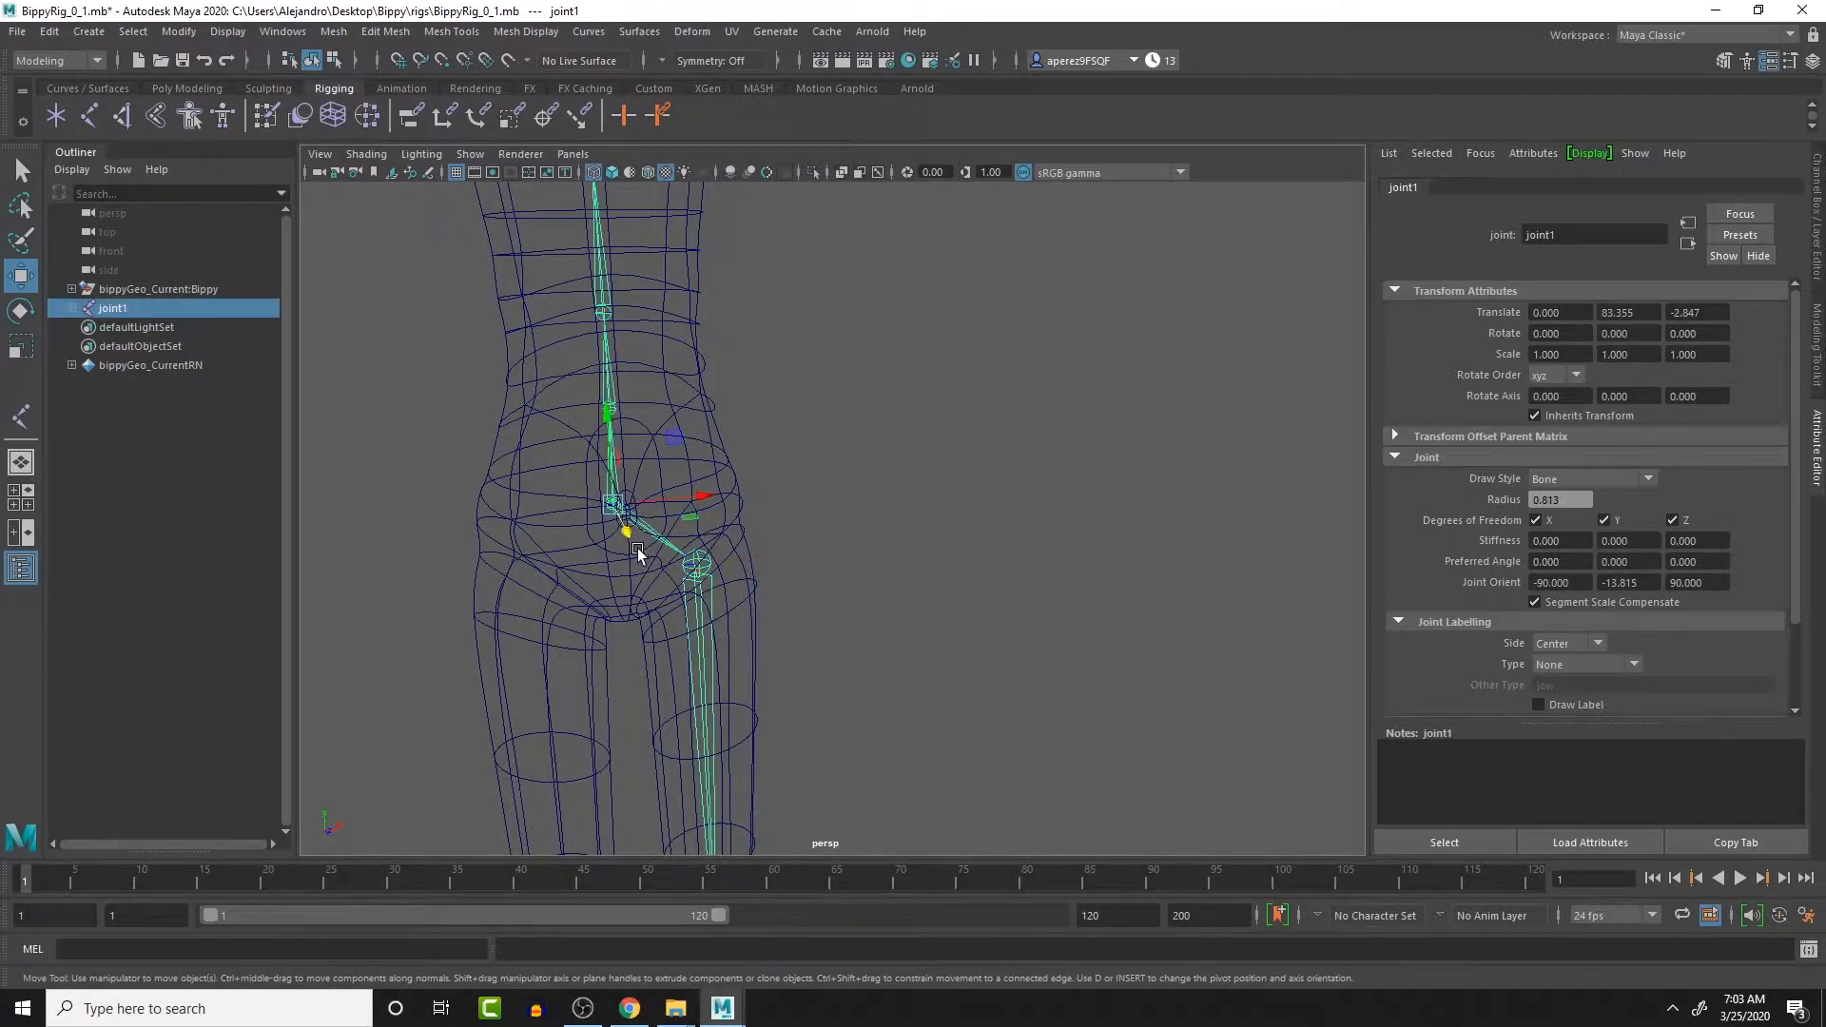
key("f")
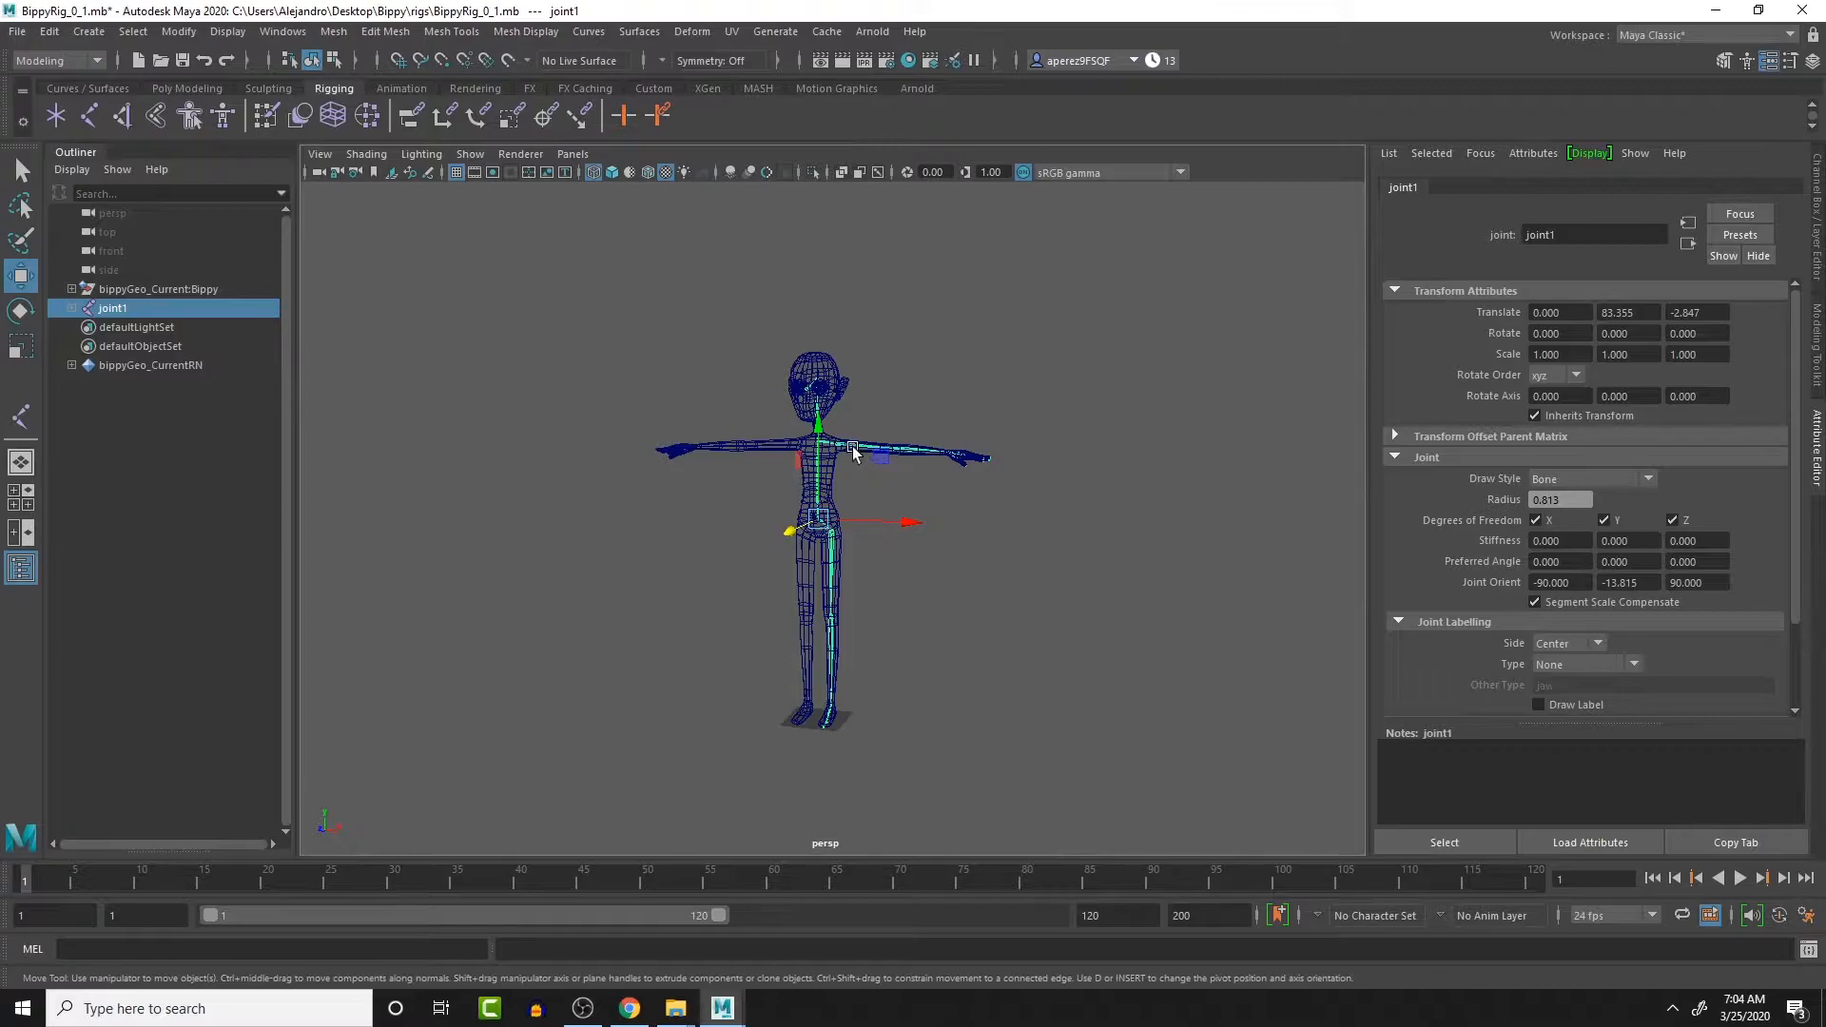
left_click_drag(831, 583, 825, 570, "alt")
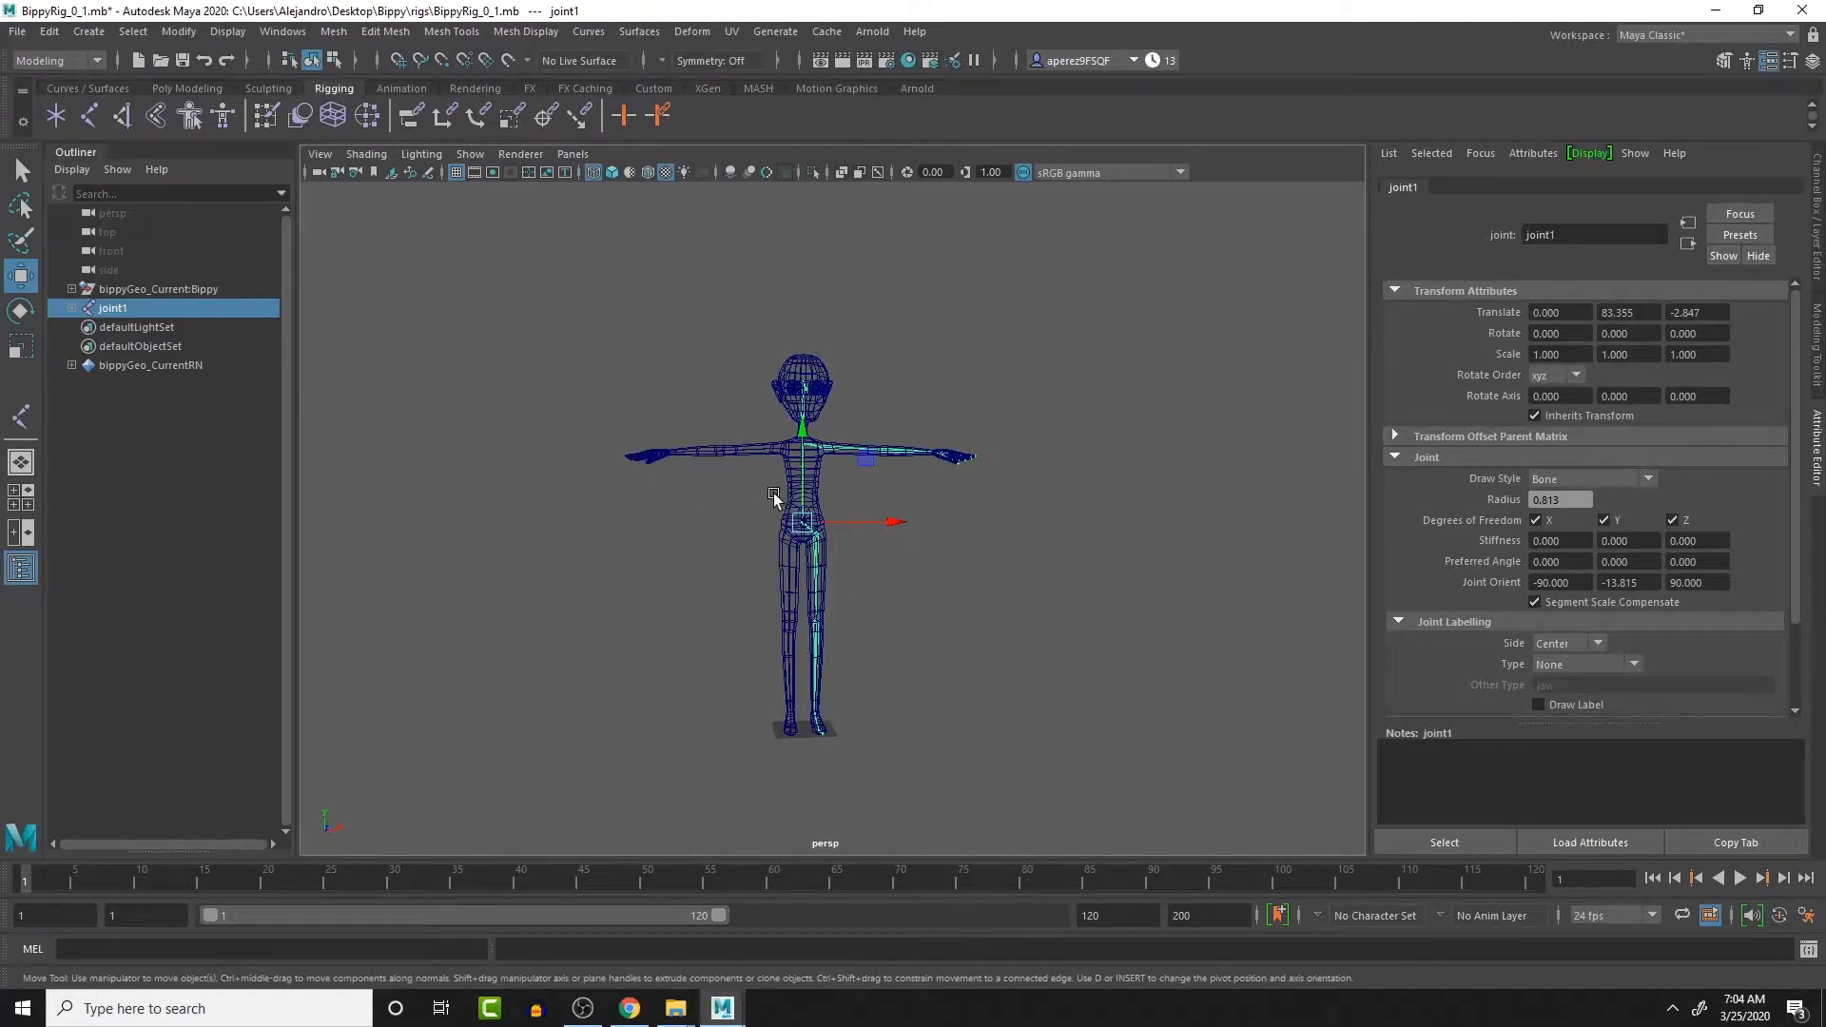
left_click_drag(798, 485, 732, 513, "alt")
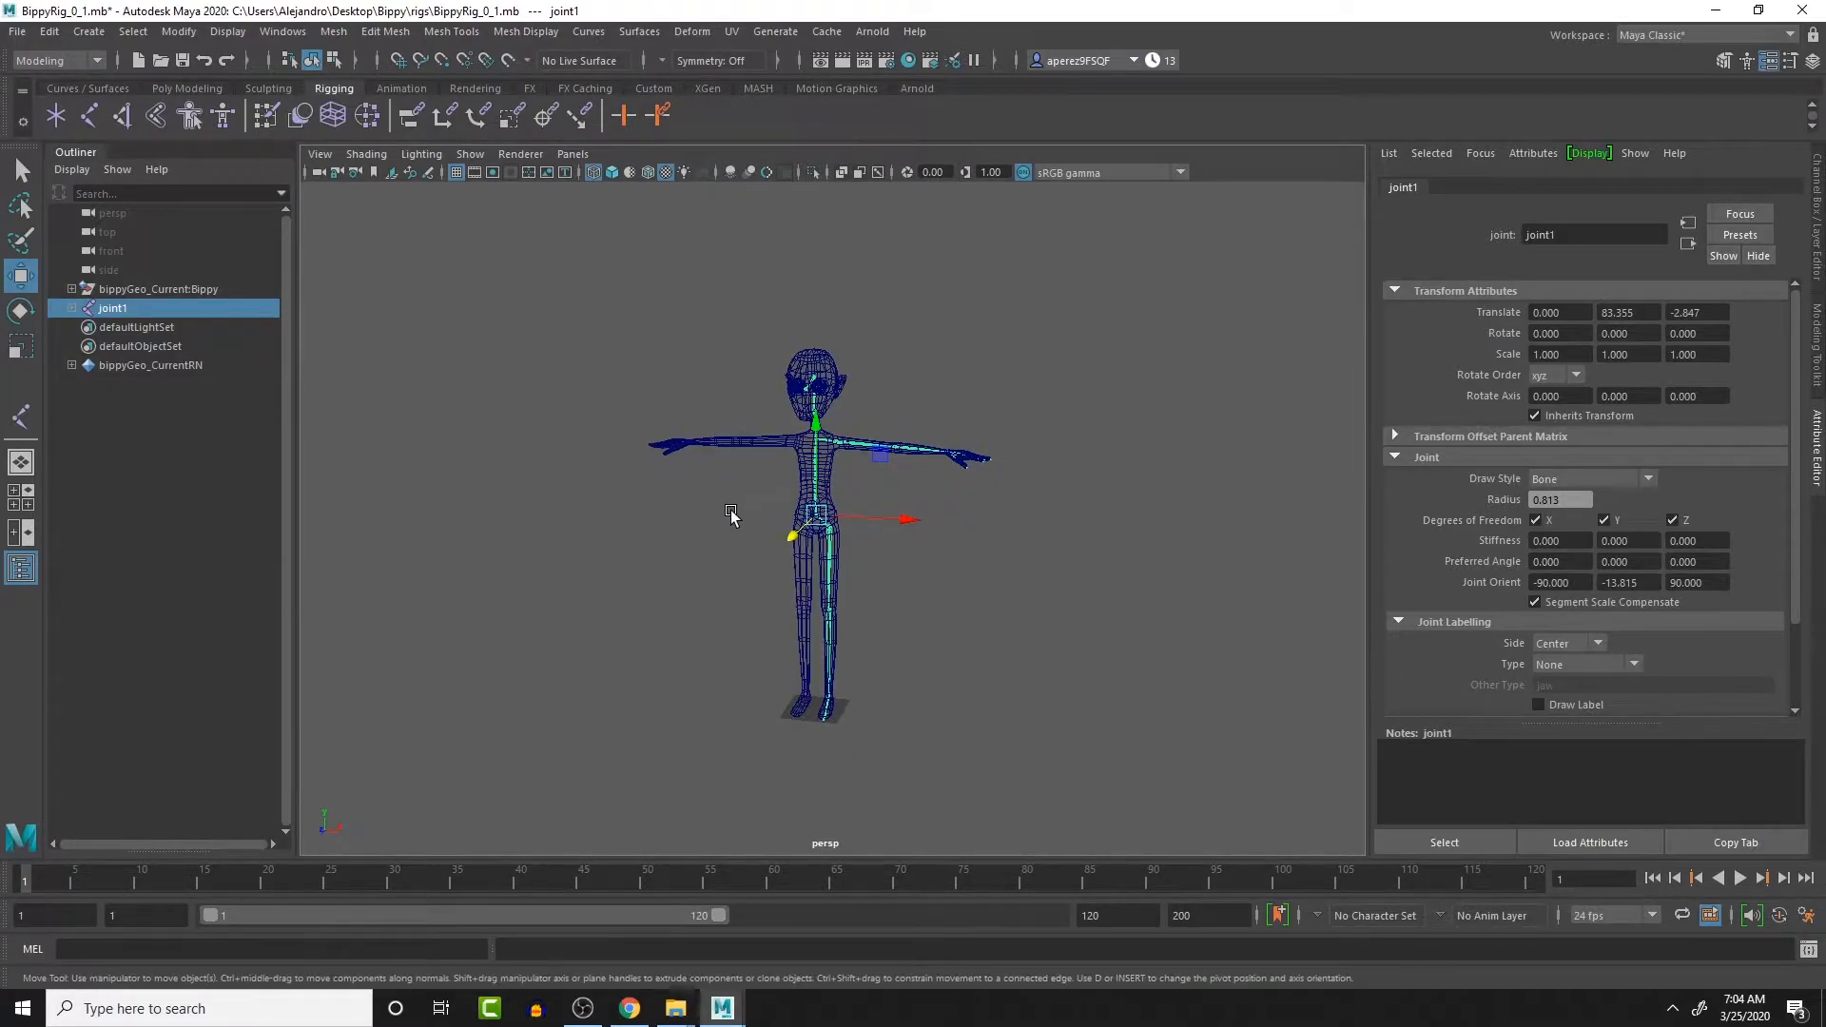
scroll(784, 470, "up", 6)
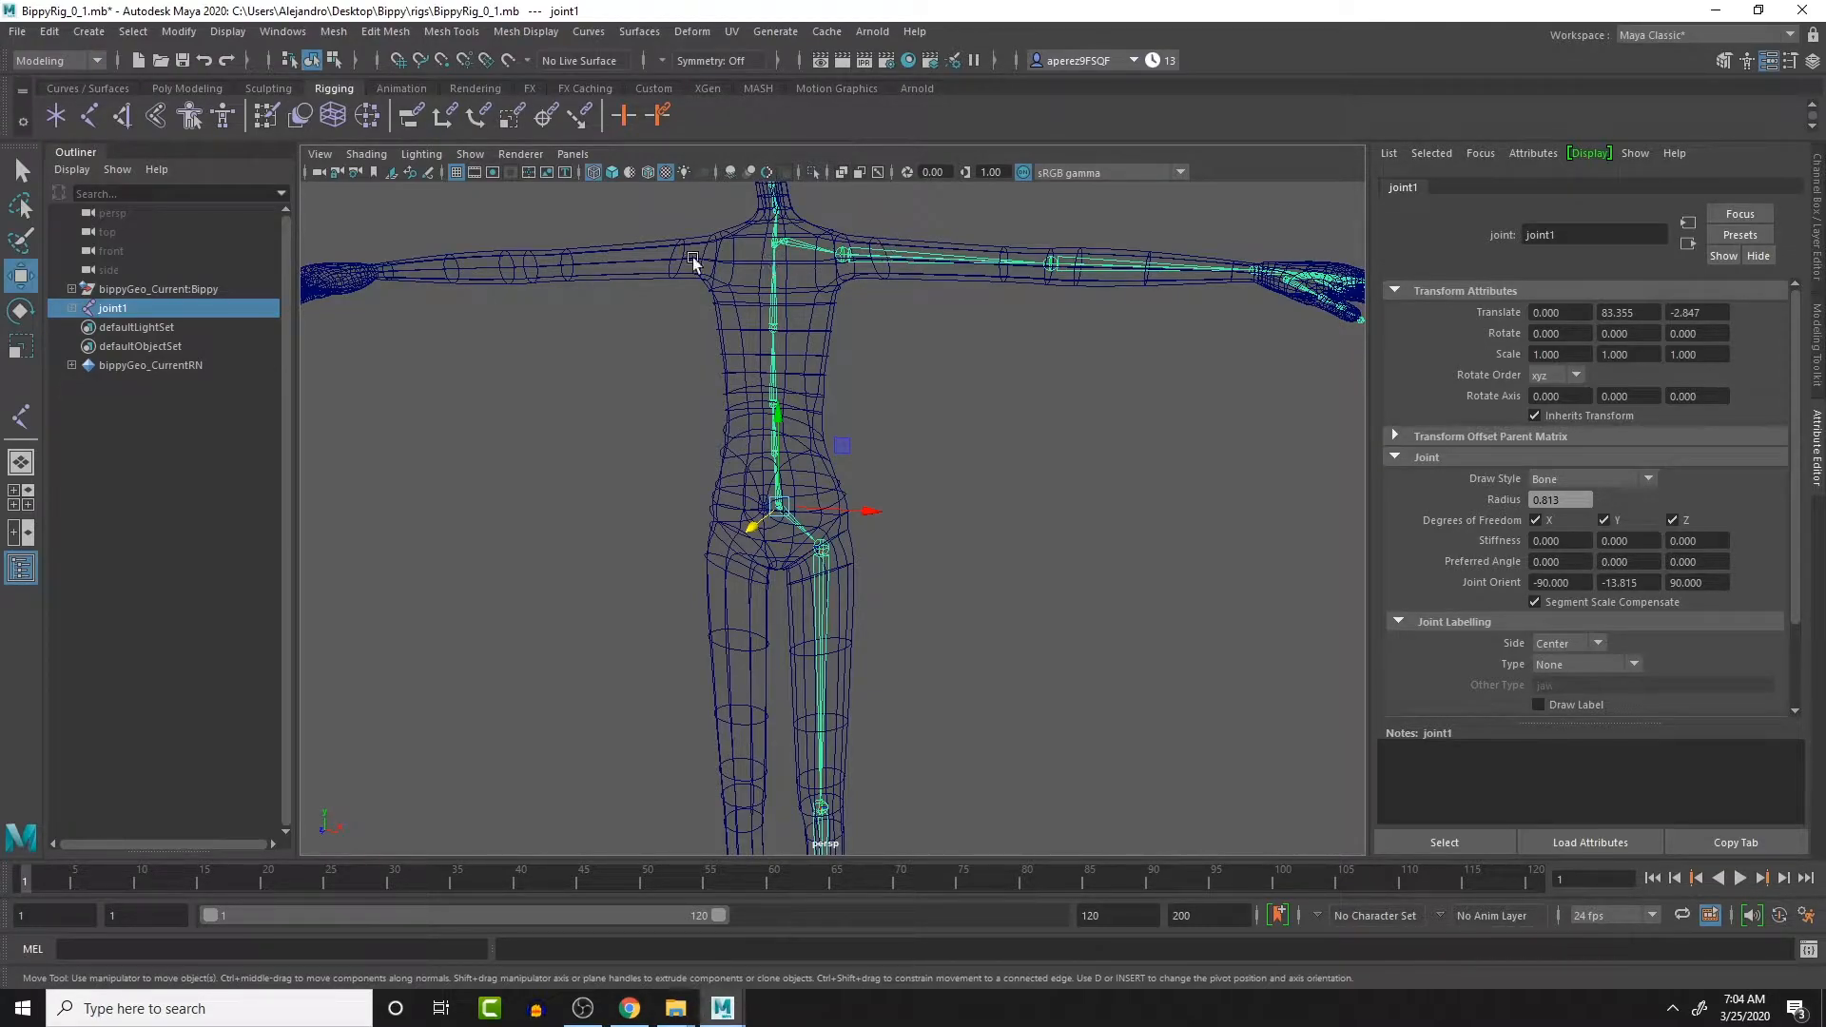
scroll(761, 271, "down", 2)
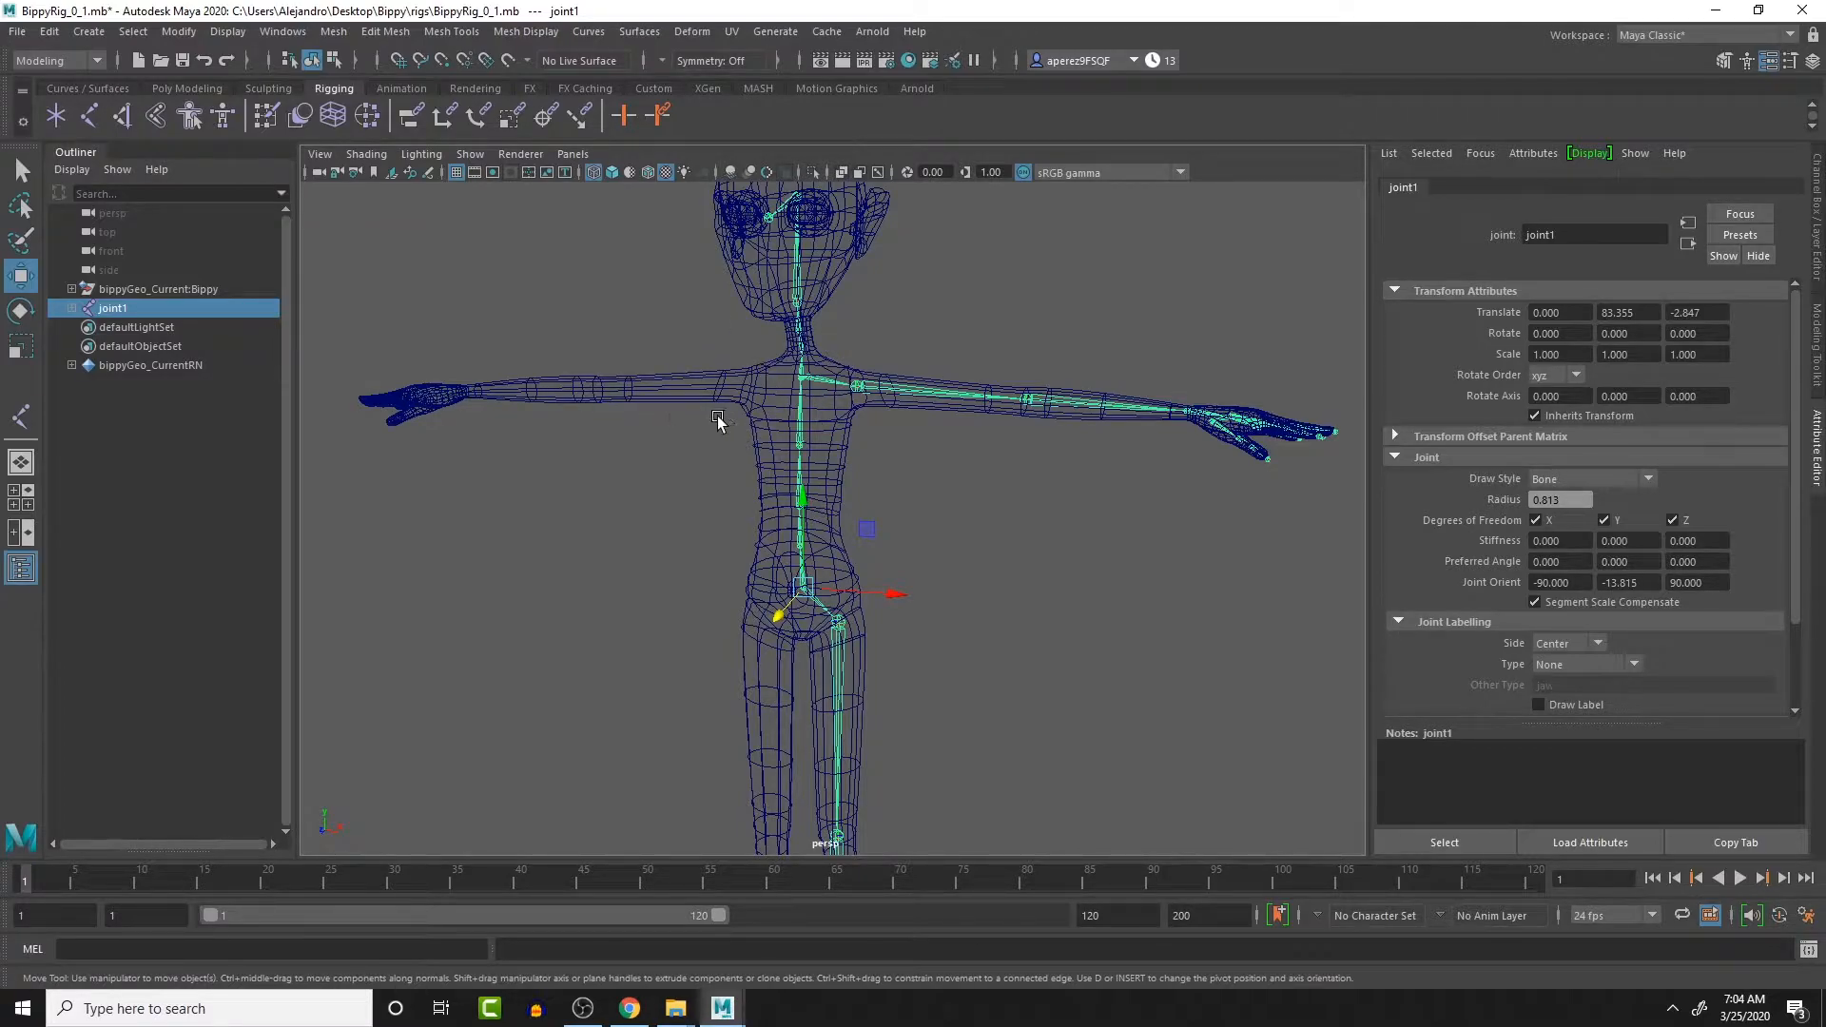
left_click_drag(891, 345, 909, 439)
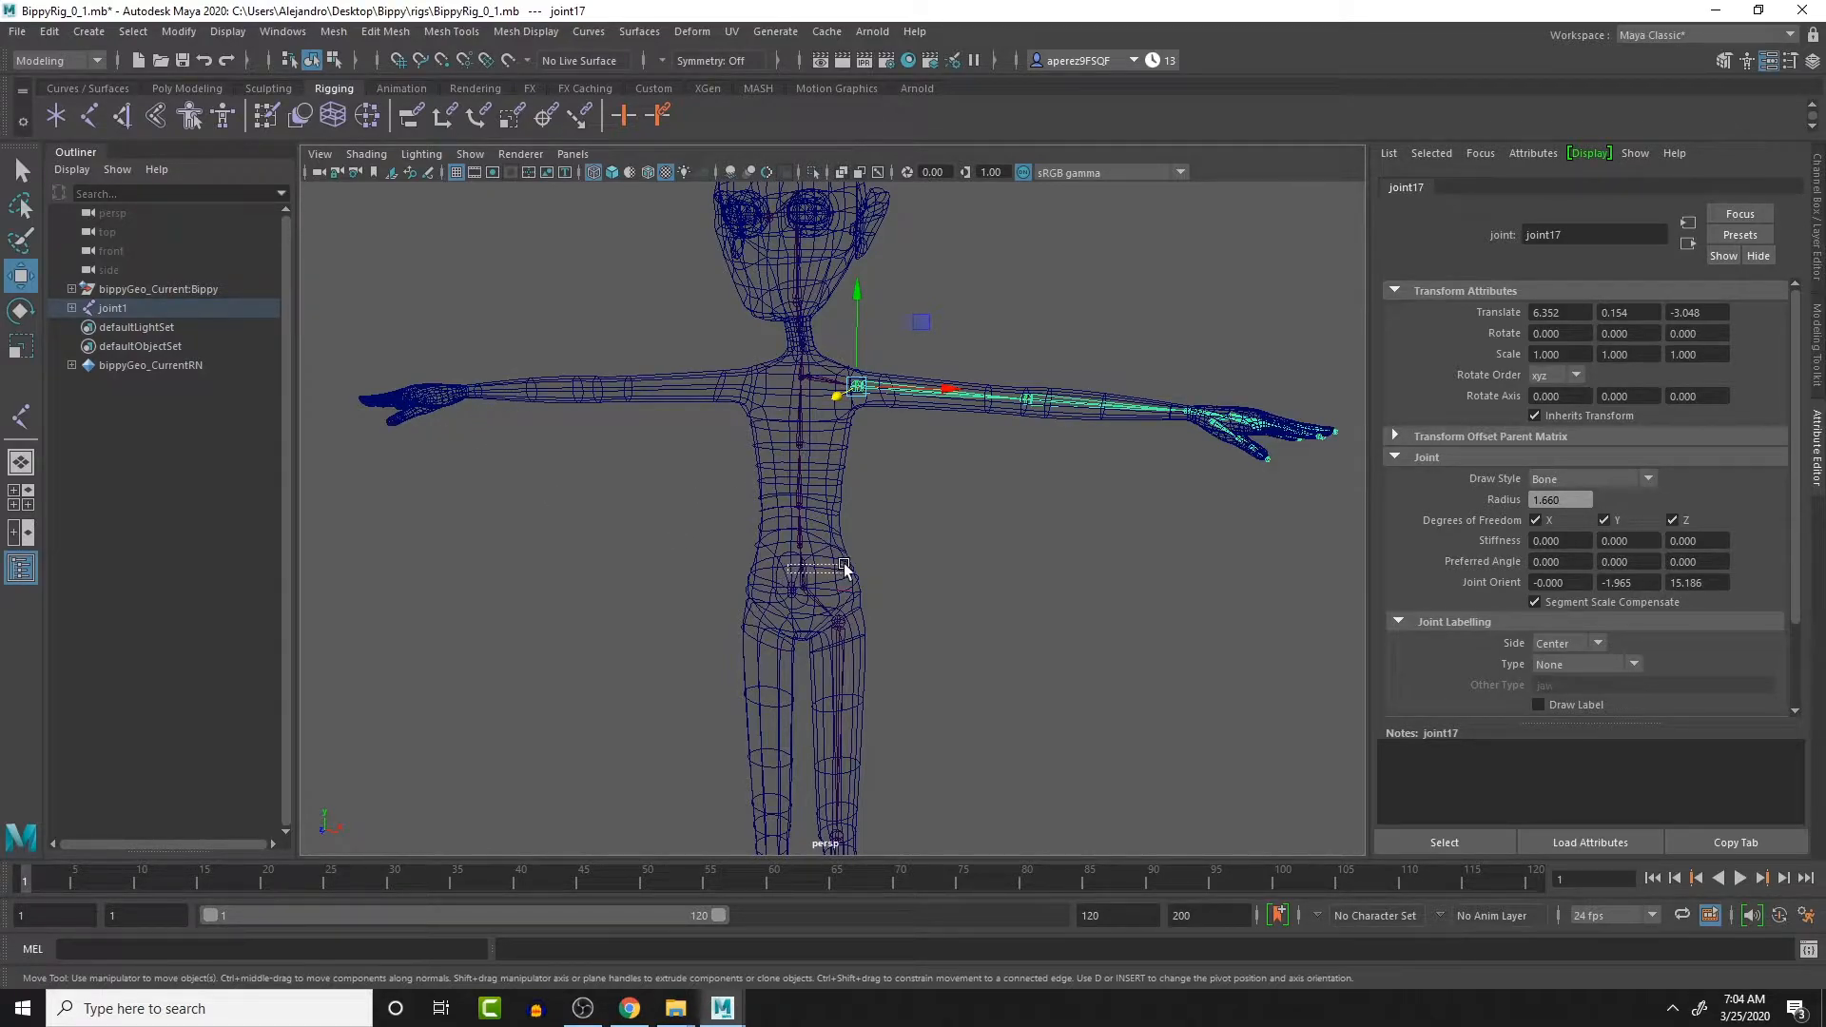
- Select the pelvis root joint and rename it as C_pelvis_jnt_bind
left_click_drag(843, 563, 844, 570)
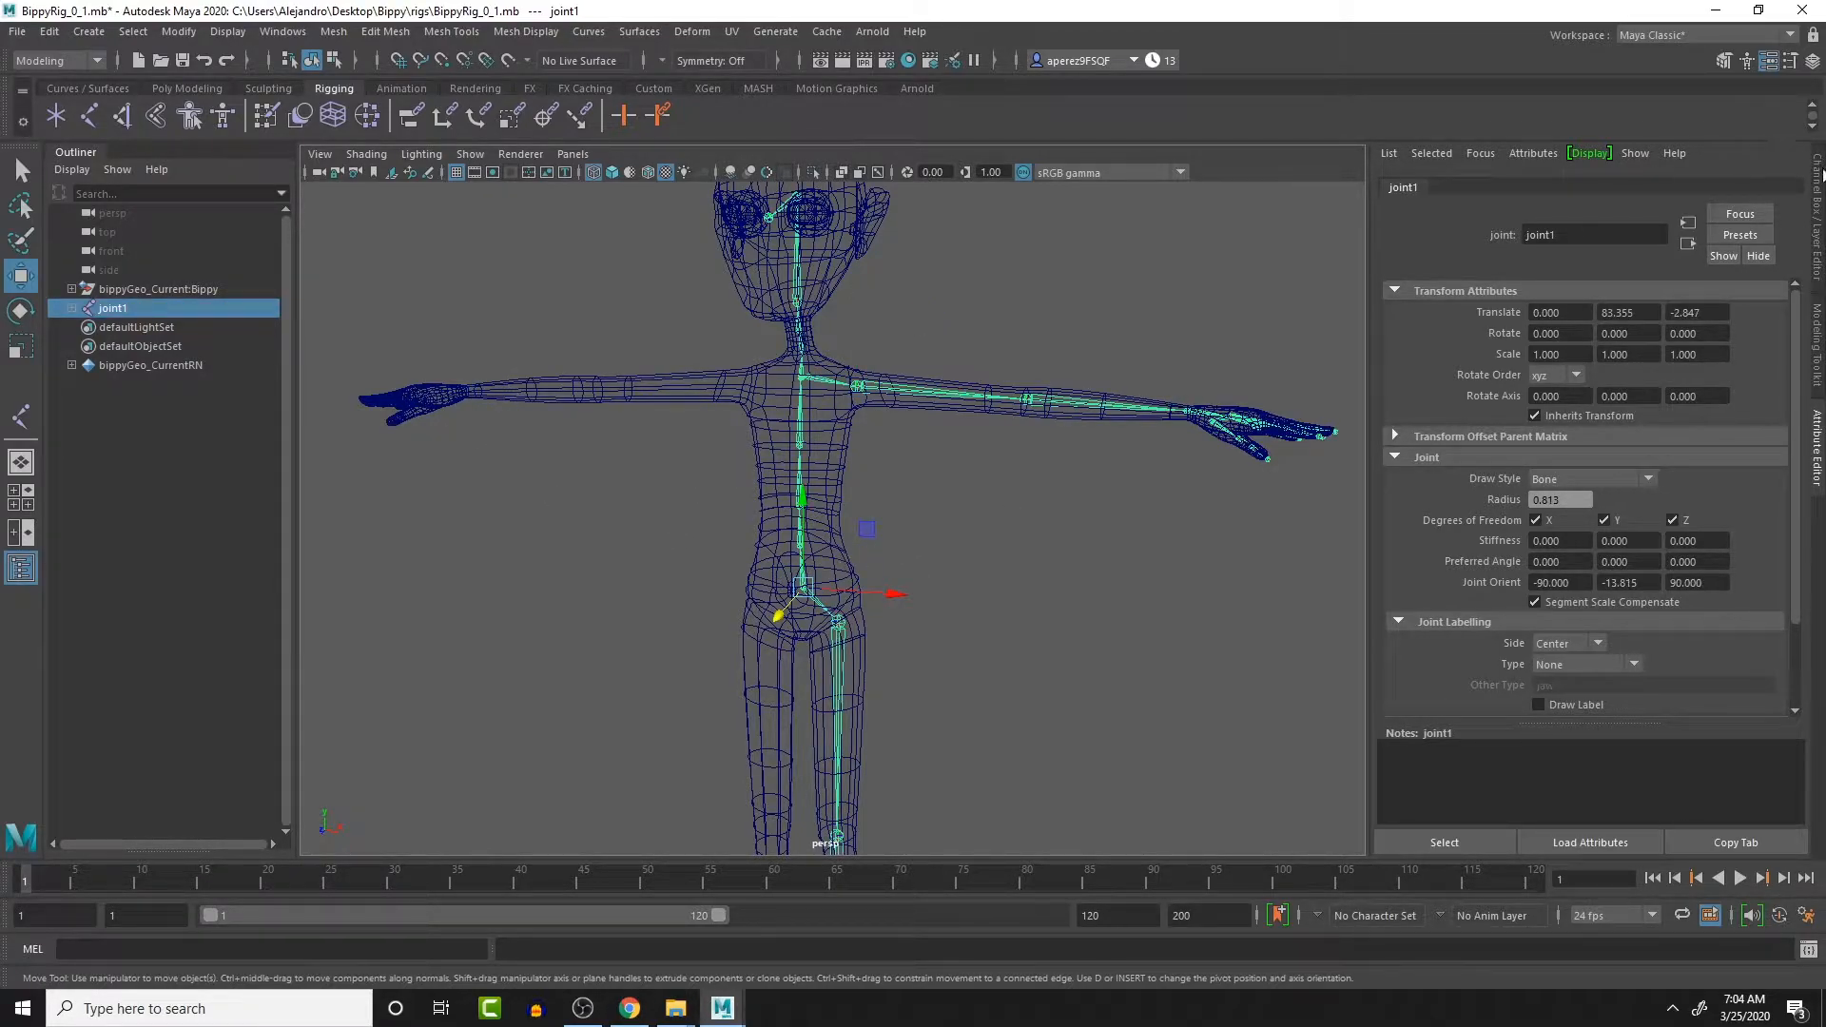
left_click(1818, 176)
left_click(1616, 194)
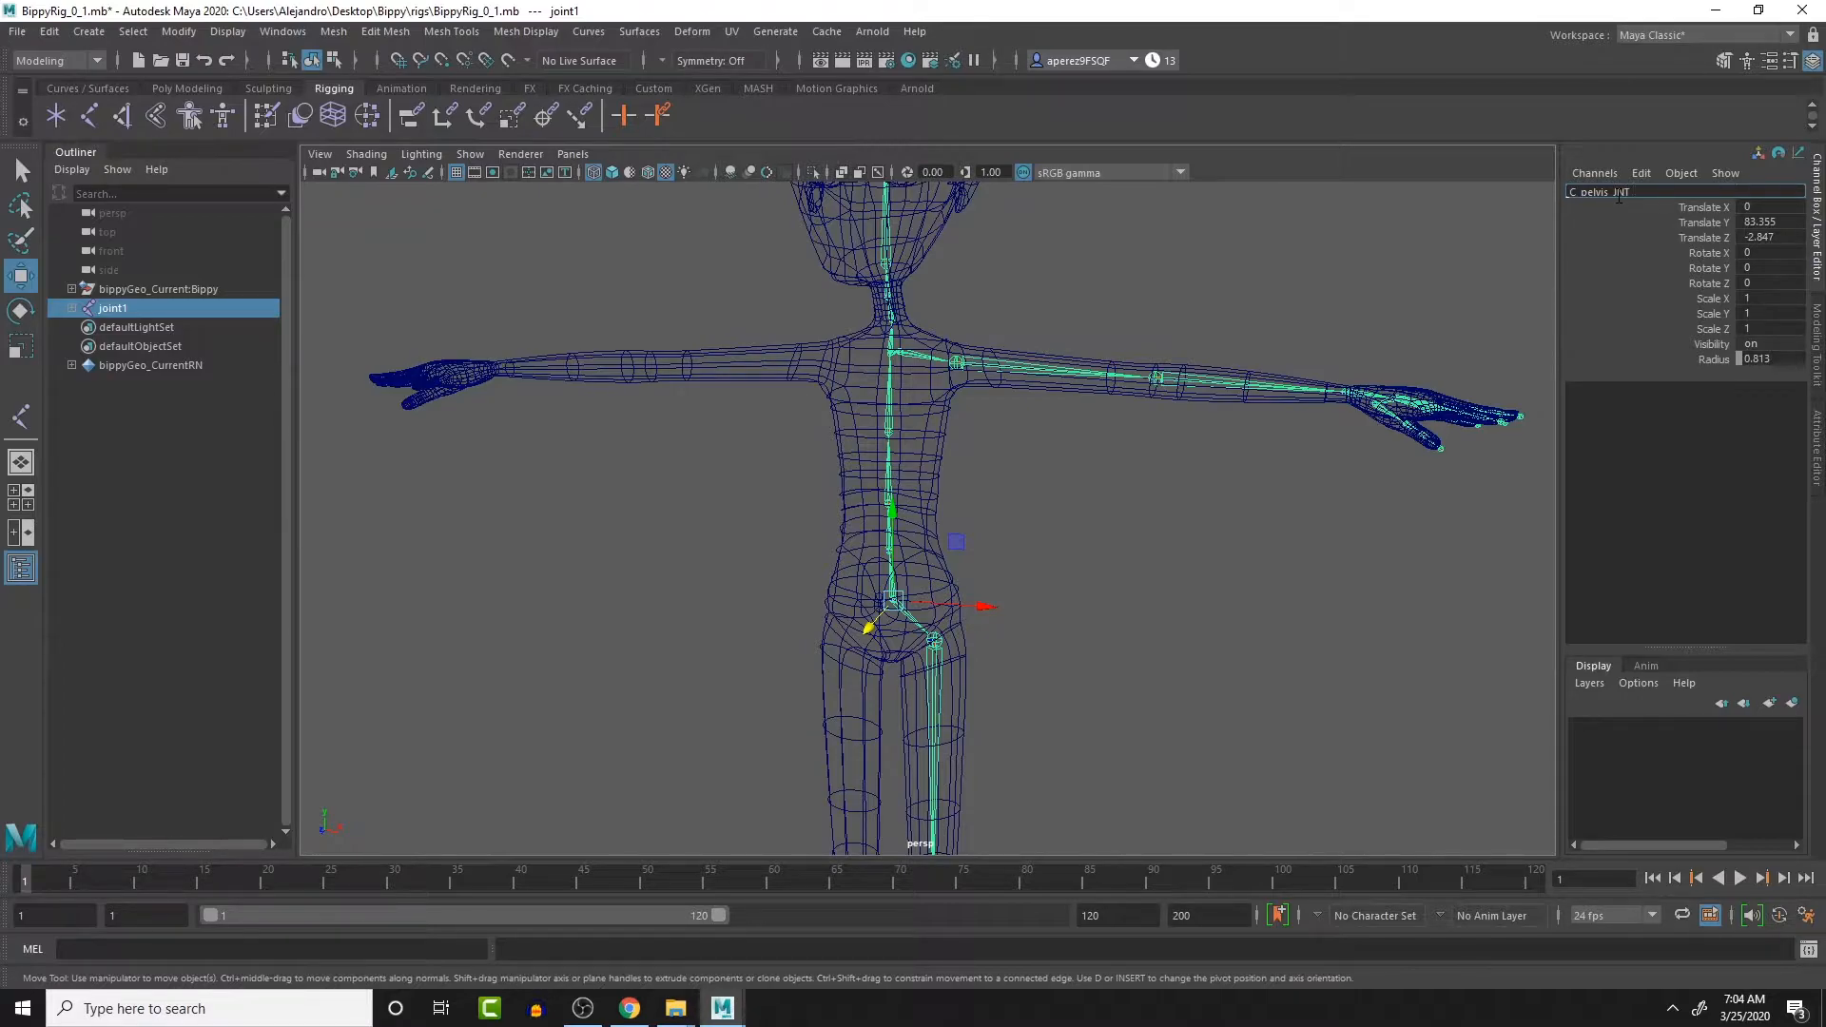
type("ind")
key("BackSpace")
key("BackSpace")
key("BackSpace")
key("BackSpace")
type("b")
key("BackSpace")
key("BackSpace")
key("BackSpace")
type("jnt_bind")
key("Return")
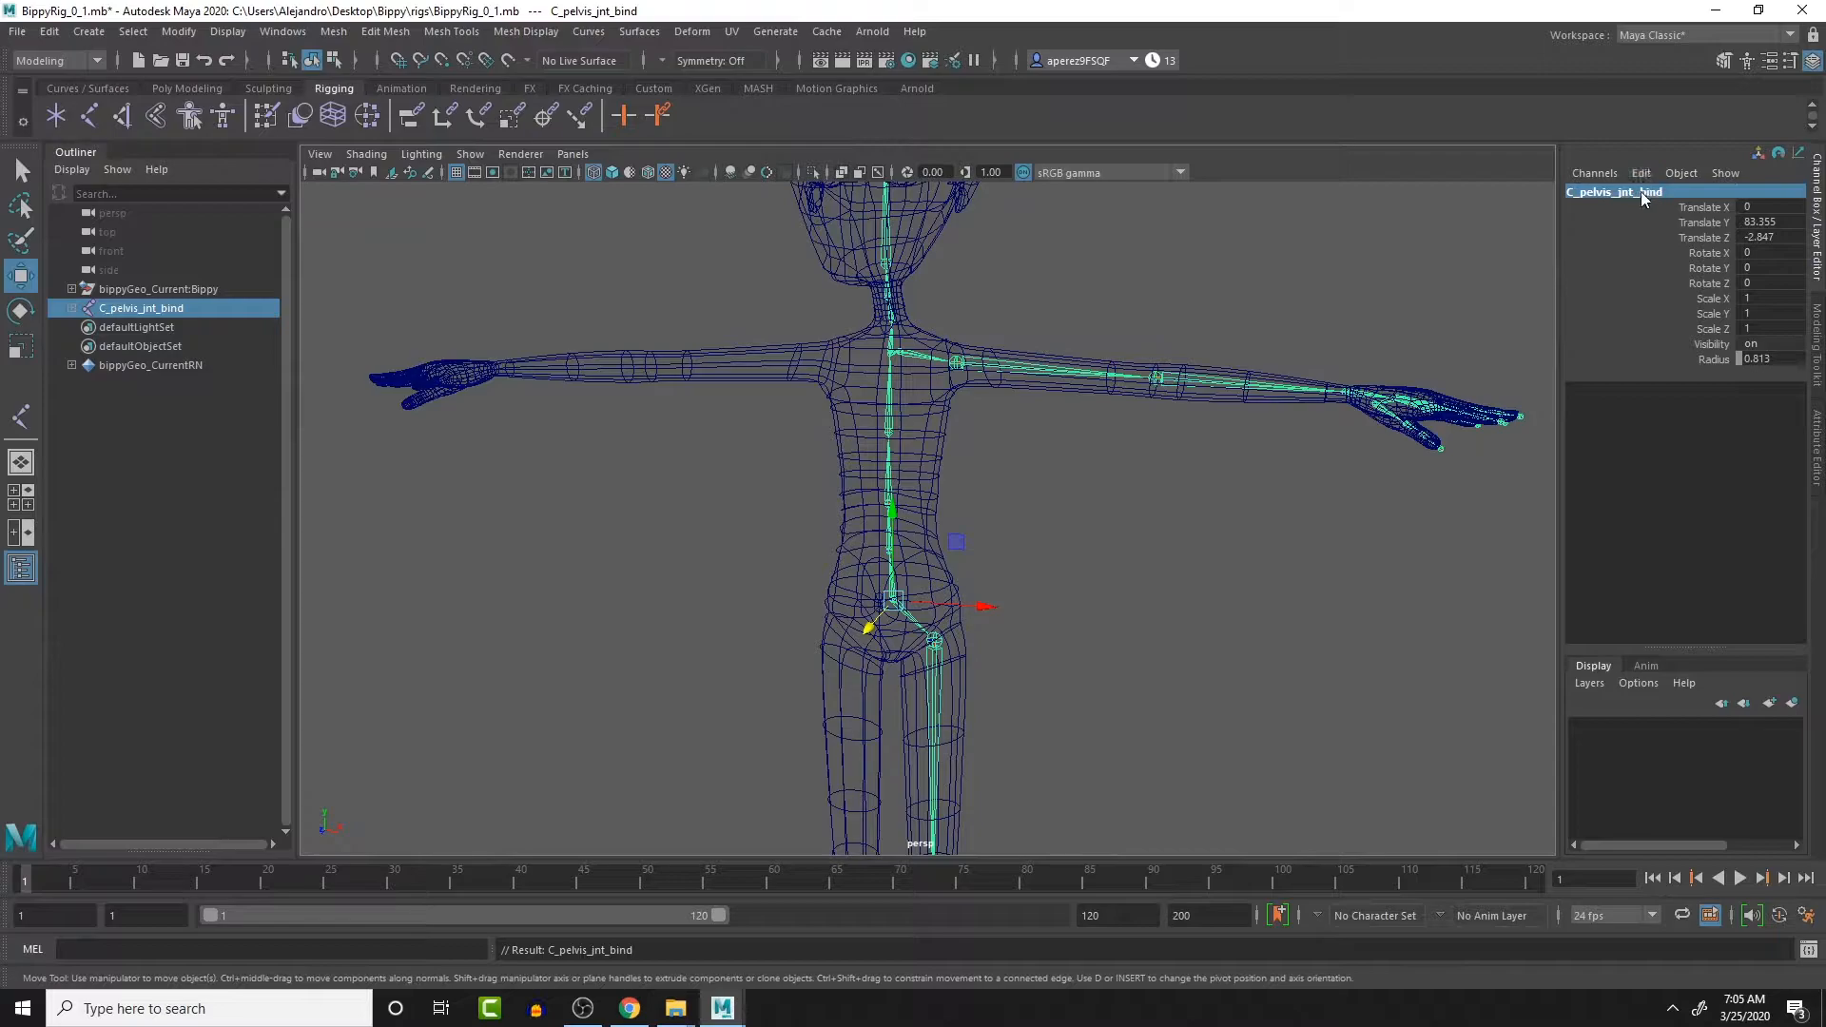
- Copy the _jnt_bind suffix from the pelvis joint's name for reuse on other joints
left_click(1628, 191)
double_click(1619, 191)
key("shift+End")
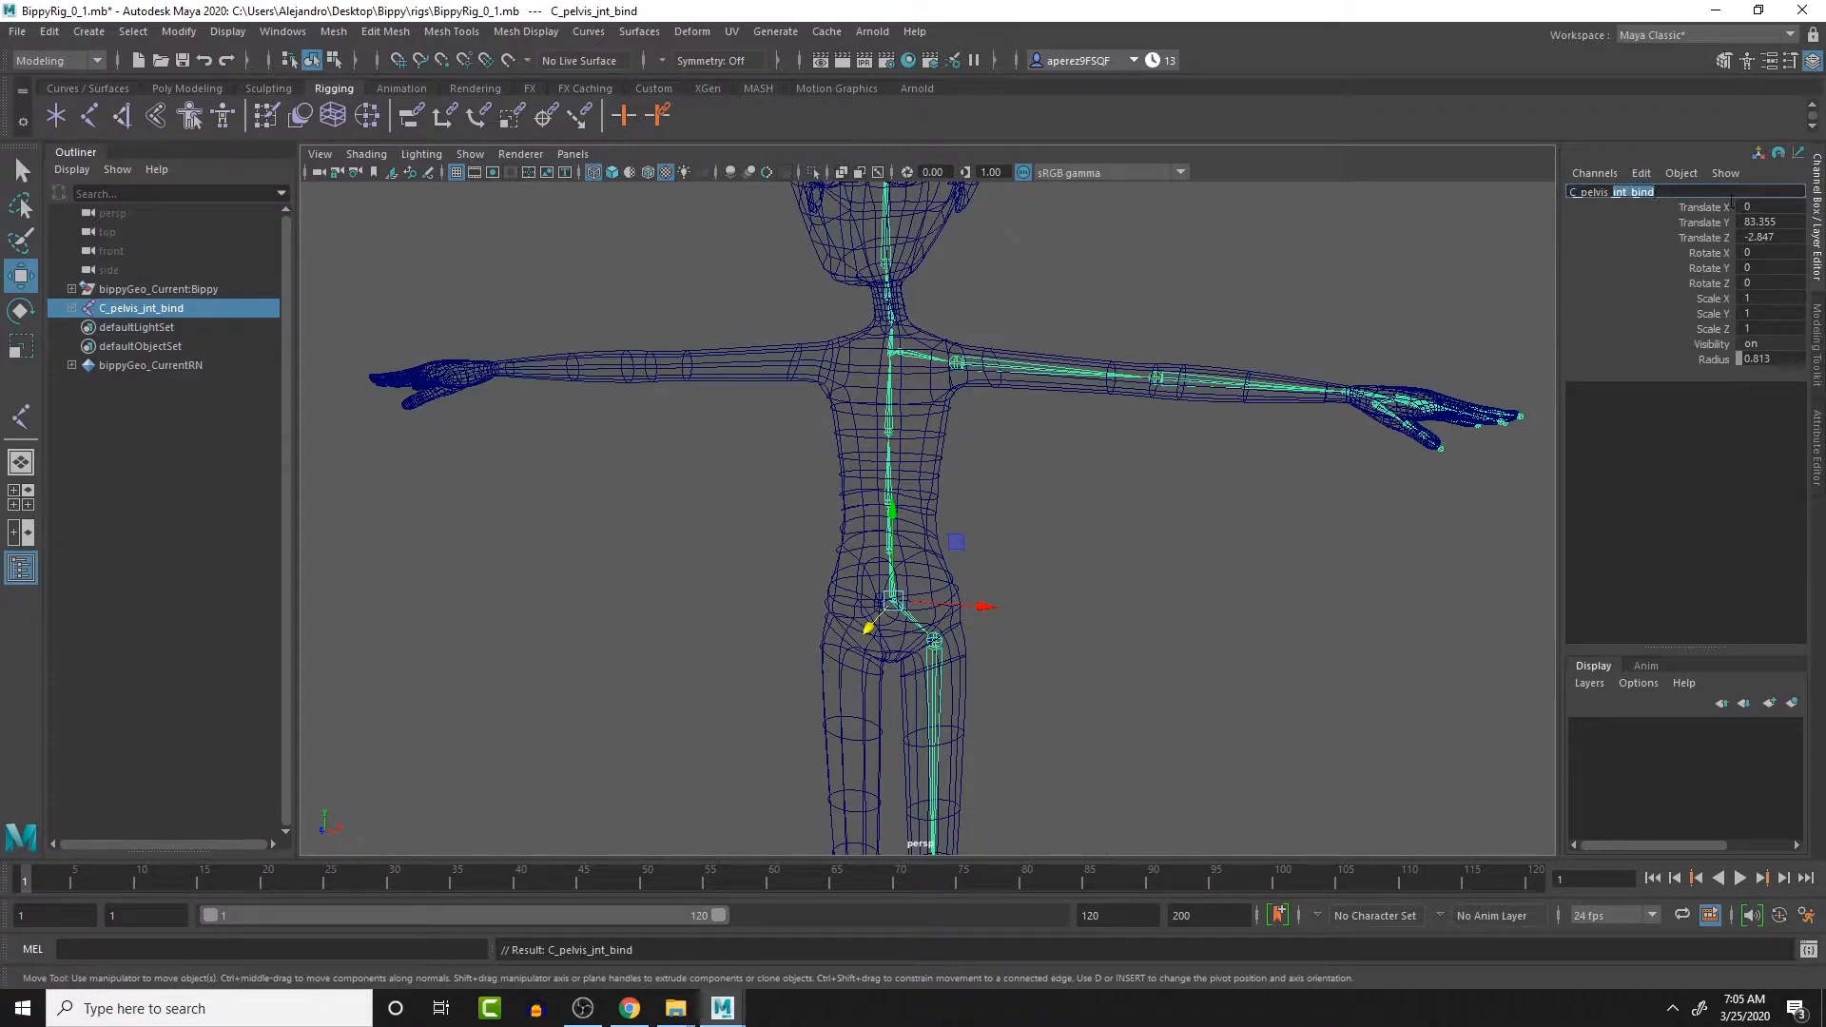
left_click_drag(1605, 192, 1685, 202)
key("ctrl+c")
left_click(1609, 192)
- Select the first spine joint above the pelvis and rename it as C_waist_jnt_bind
left_click_drag(839, 561, 881, 556, "alt")
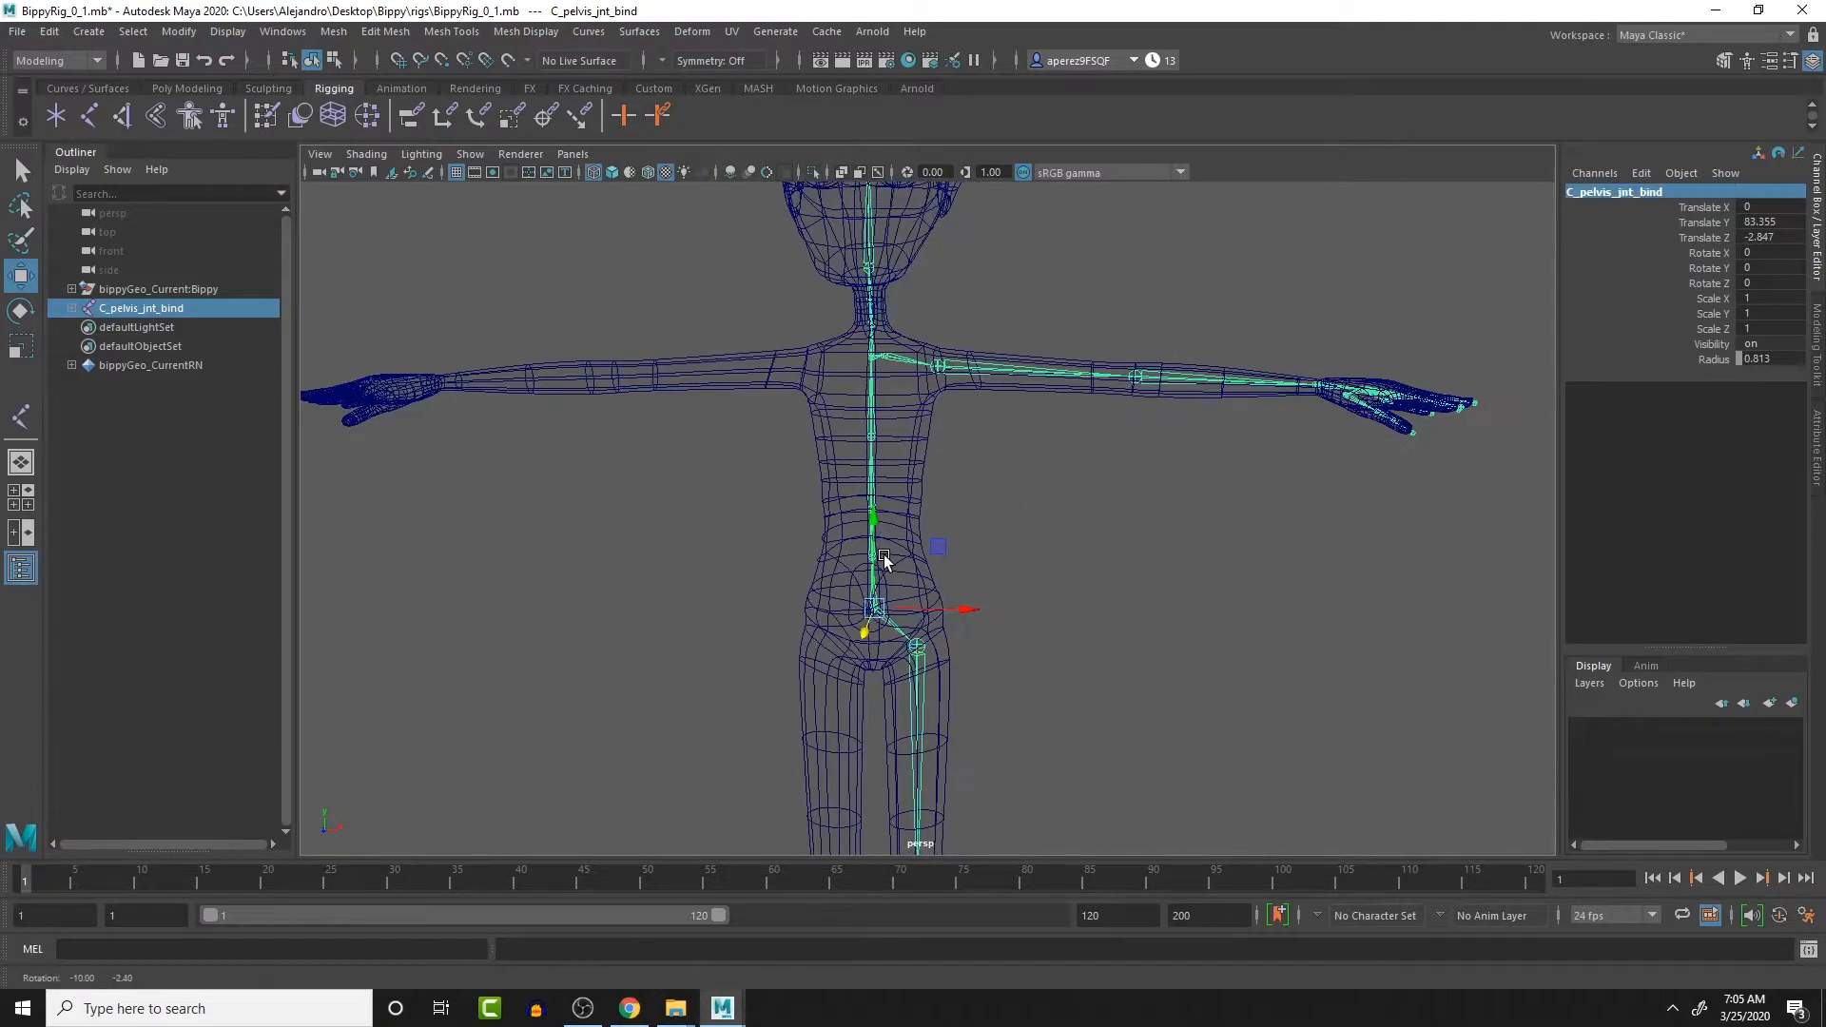
left_click(877, 552)
left_click(1589, 191)
key("ctrl+v")
key("ctrl+z")
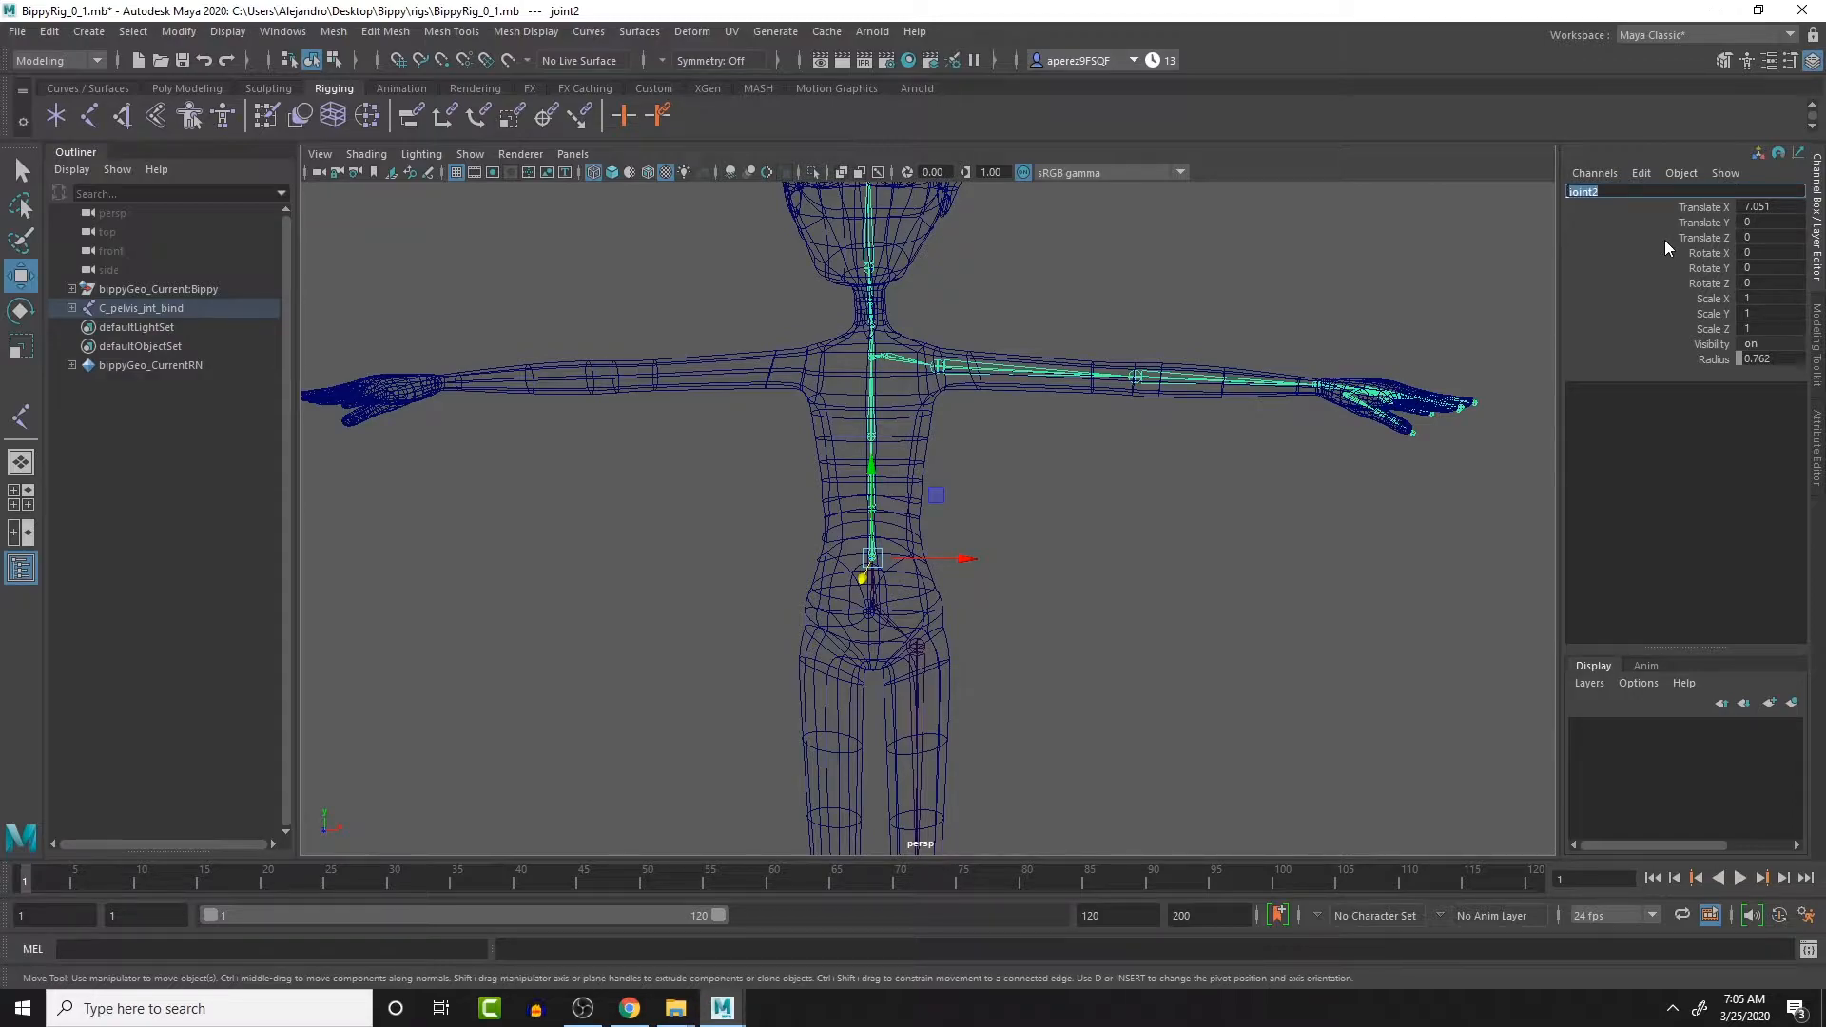
type("C_wai")
type("st_jnt_bind")
key("Return")
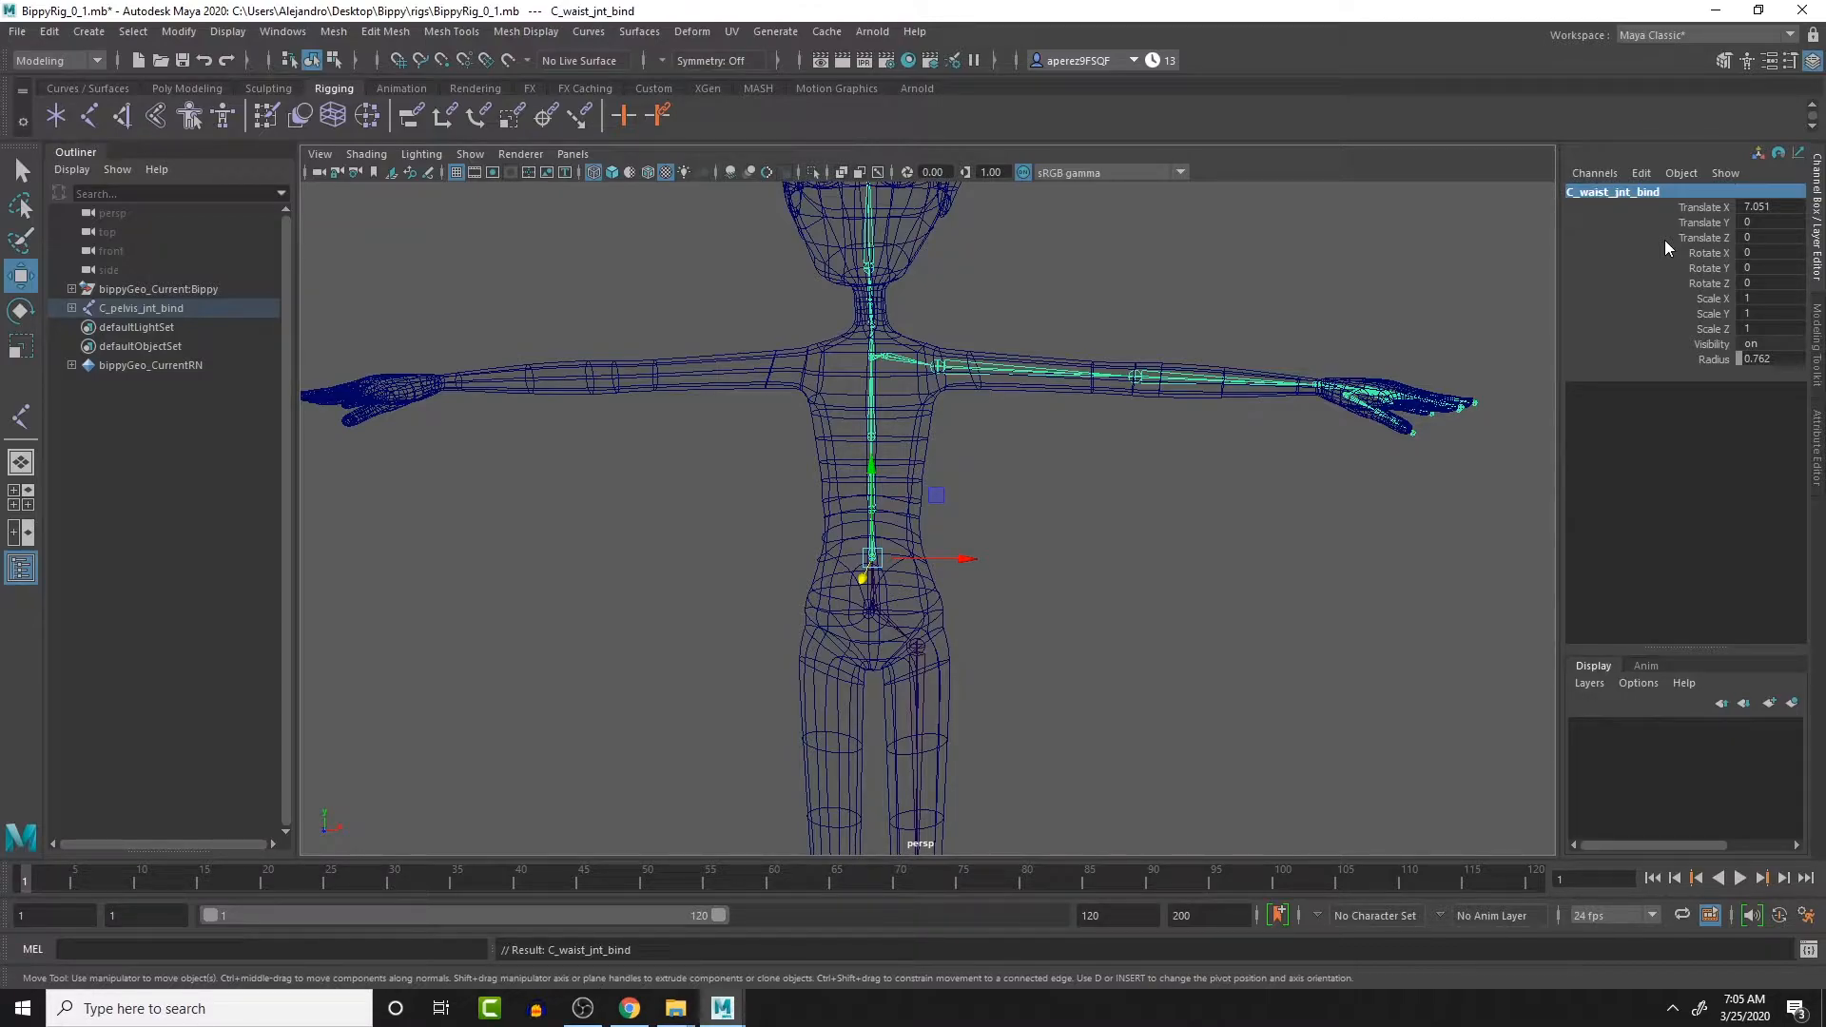
- Select the spine joint above the waist joint and rename it as C_lowerChest_jnt_bind
left_click(880, 484)
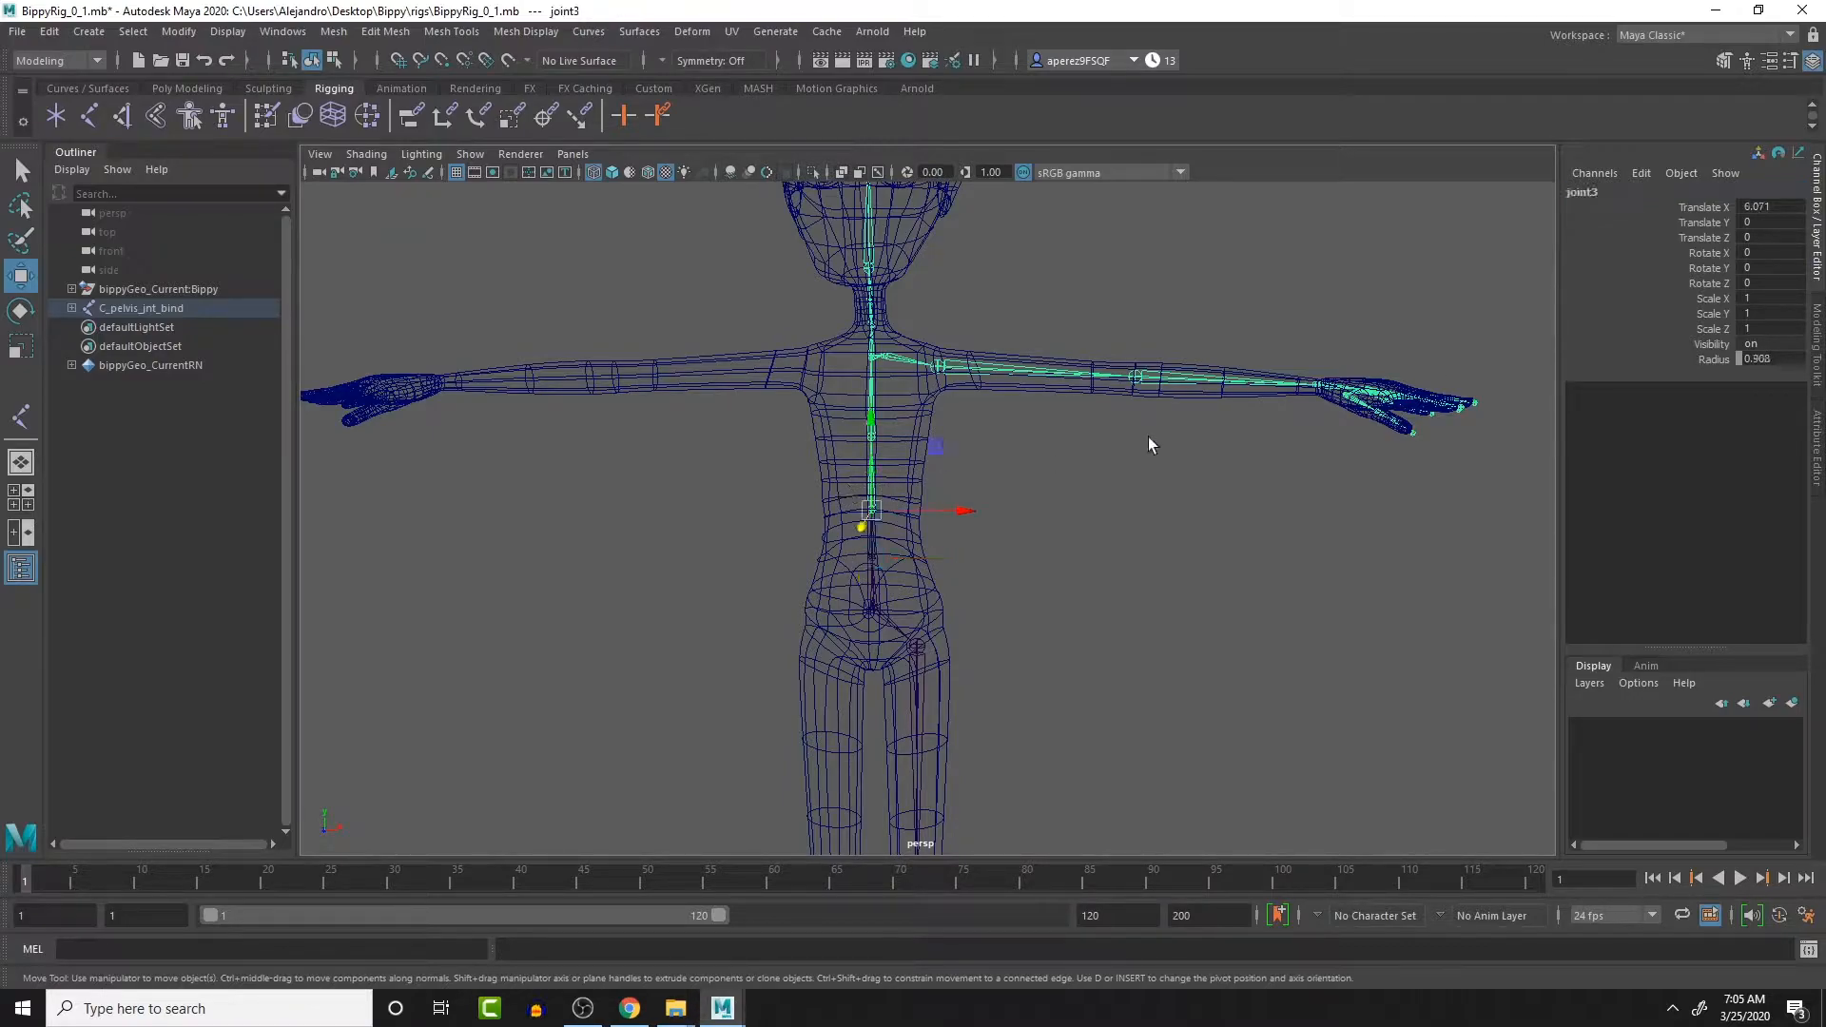
double_click(1614, 192)
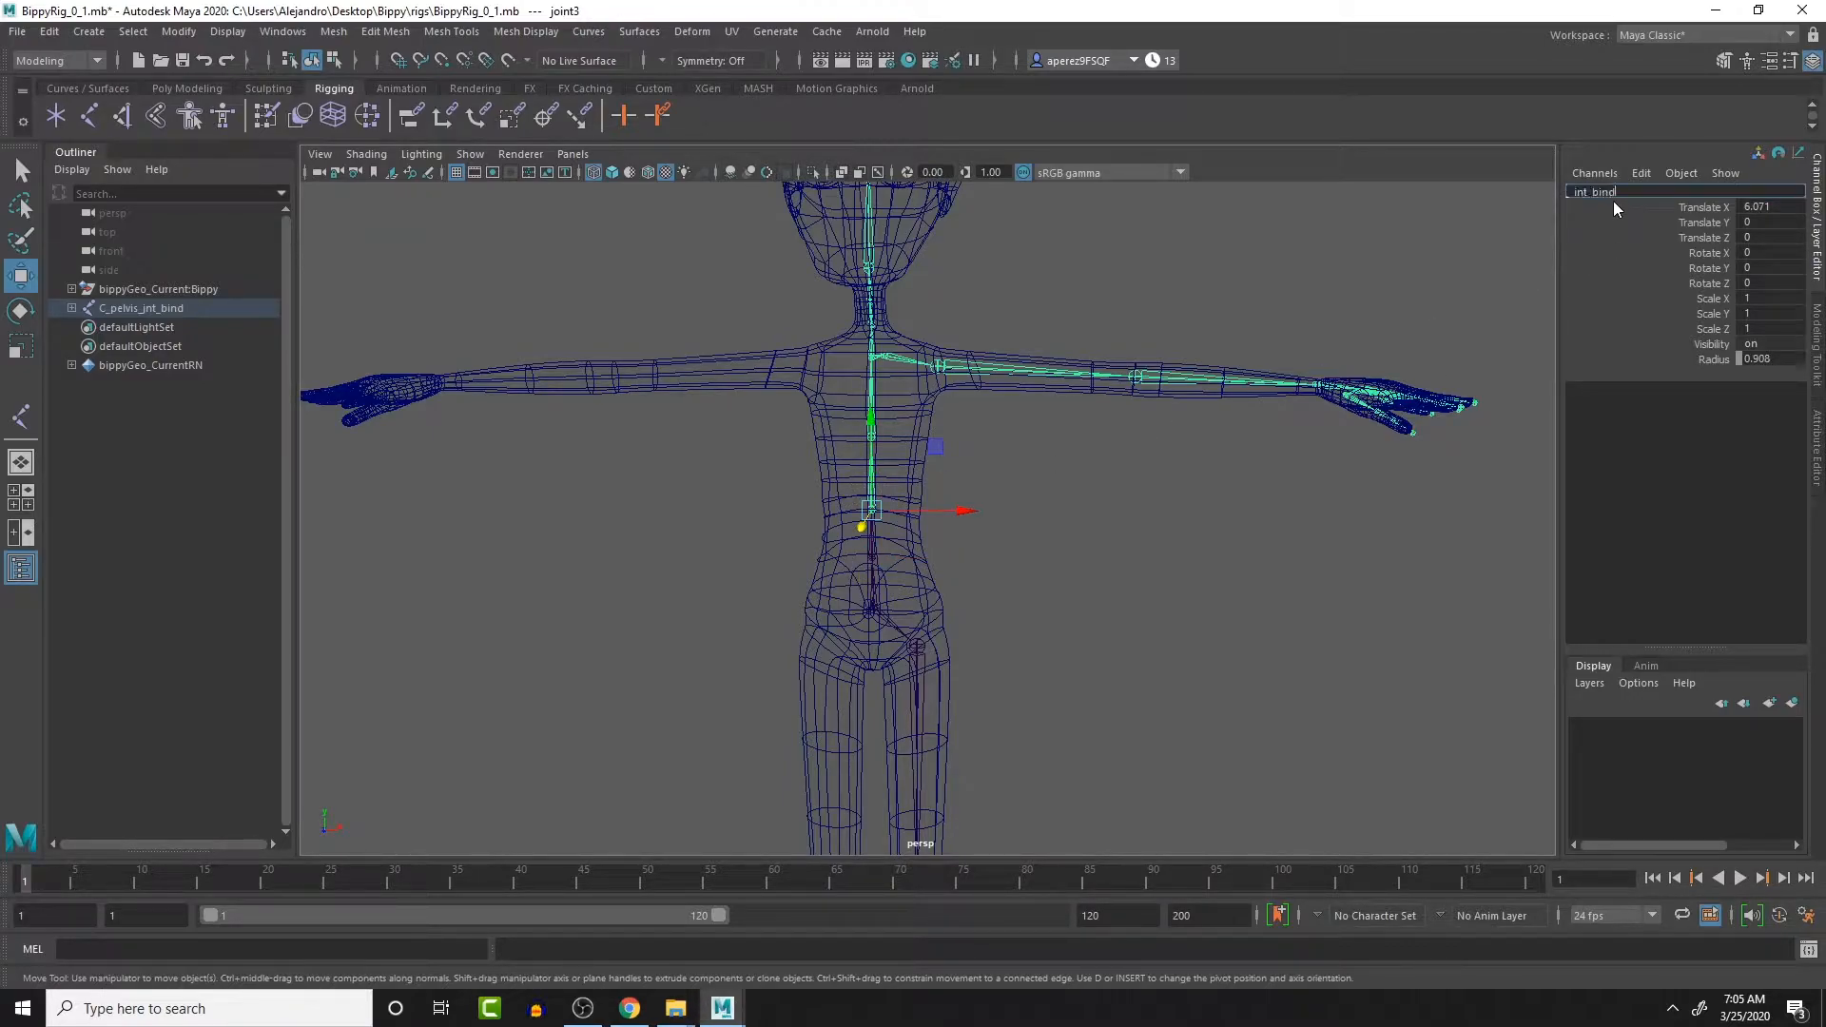
key("ctrl+z")
type("C_Lower")
key("BackSpace")
key("BackSpace")
key("BackSpace")
key("BackSpace")
type("owe")
type("_jnt_bind")
key("Return")
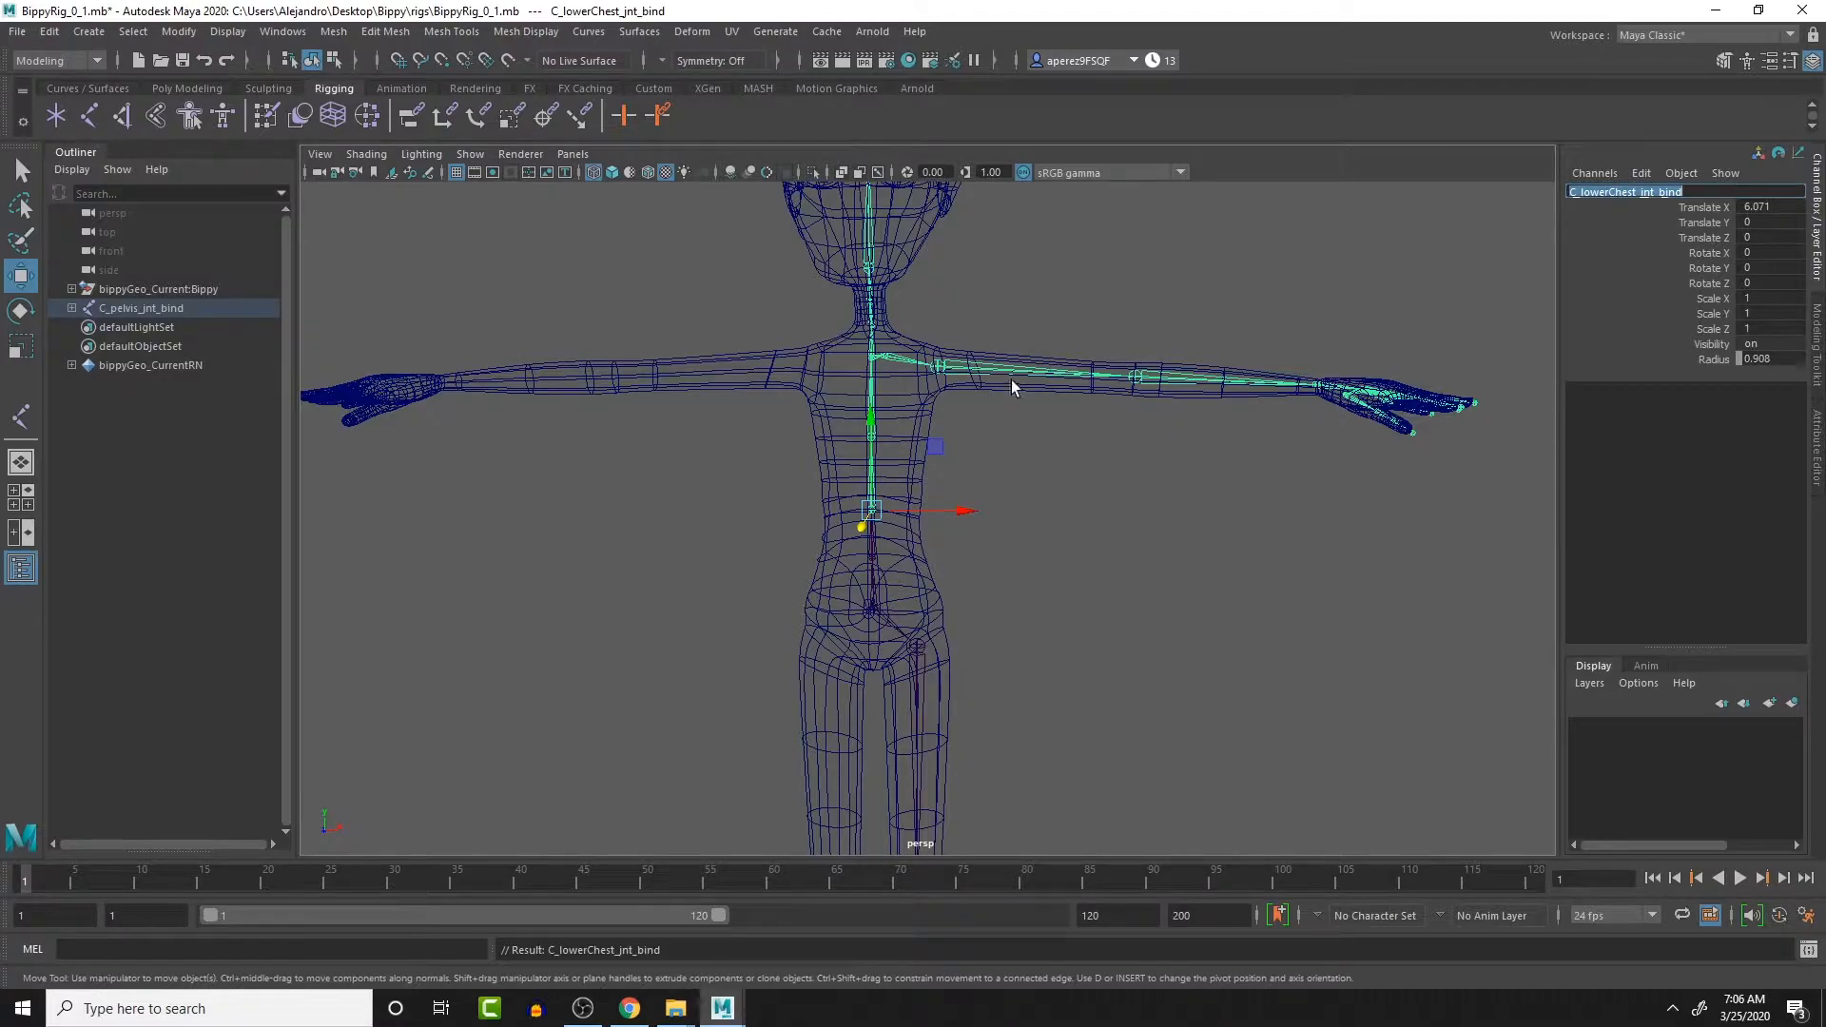
key("Down")
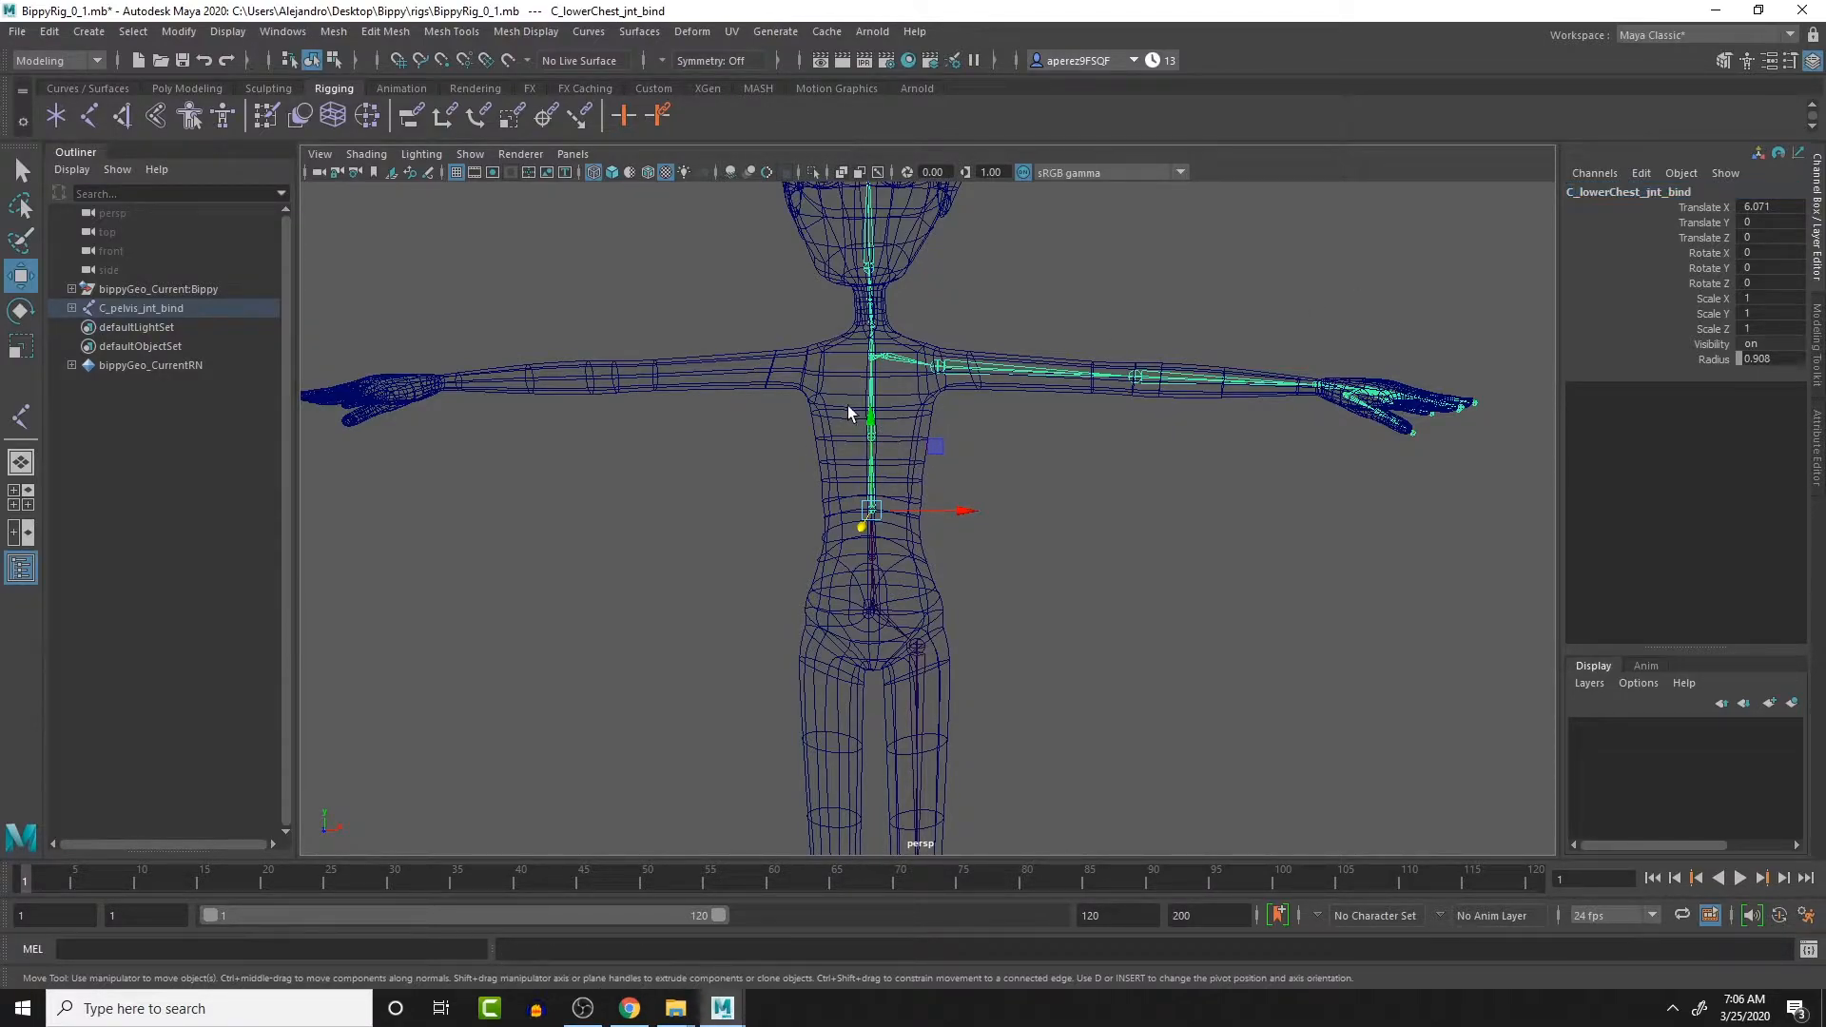
- Rename the mid-chest spine joint above the lower chest joint as C_sternum_jnt_bind
double_click(1591, 189)
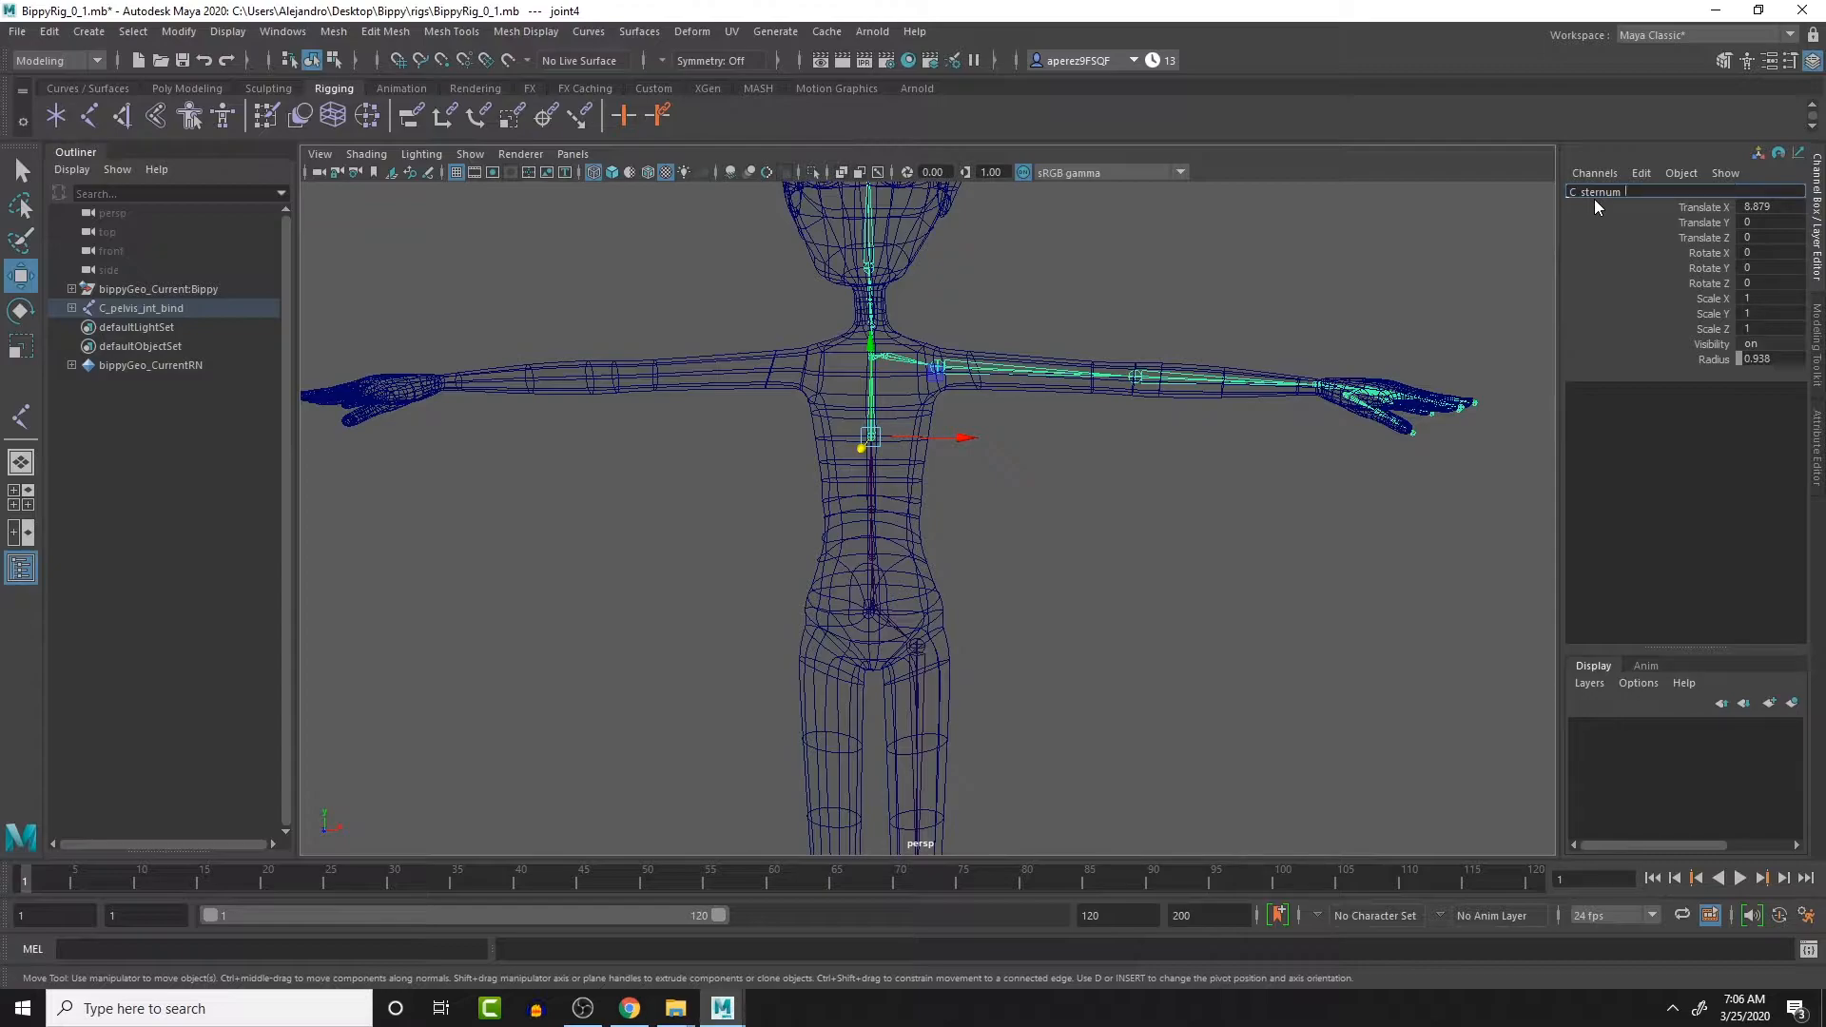
type("_jnt_bind")
key("Return")
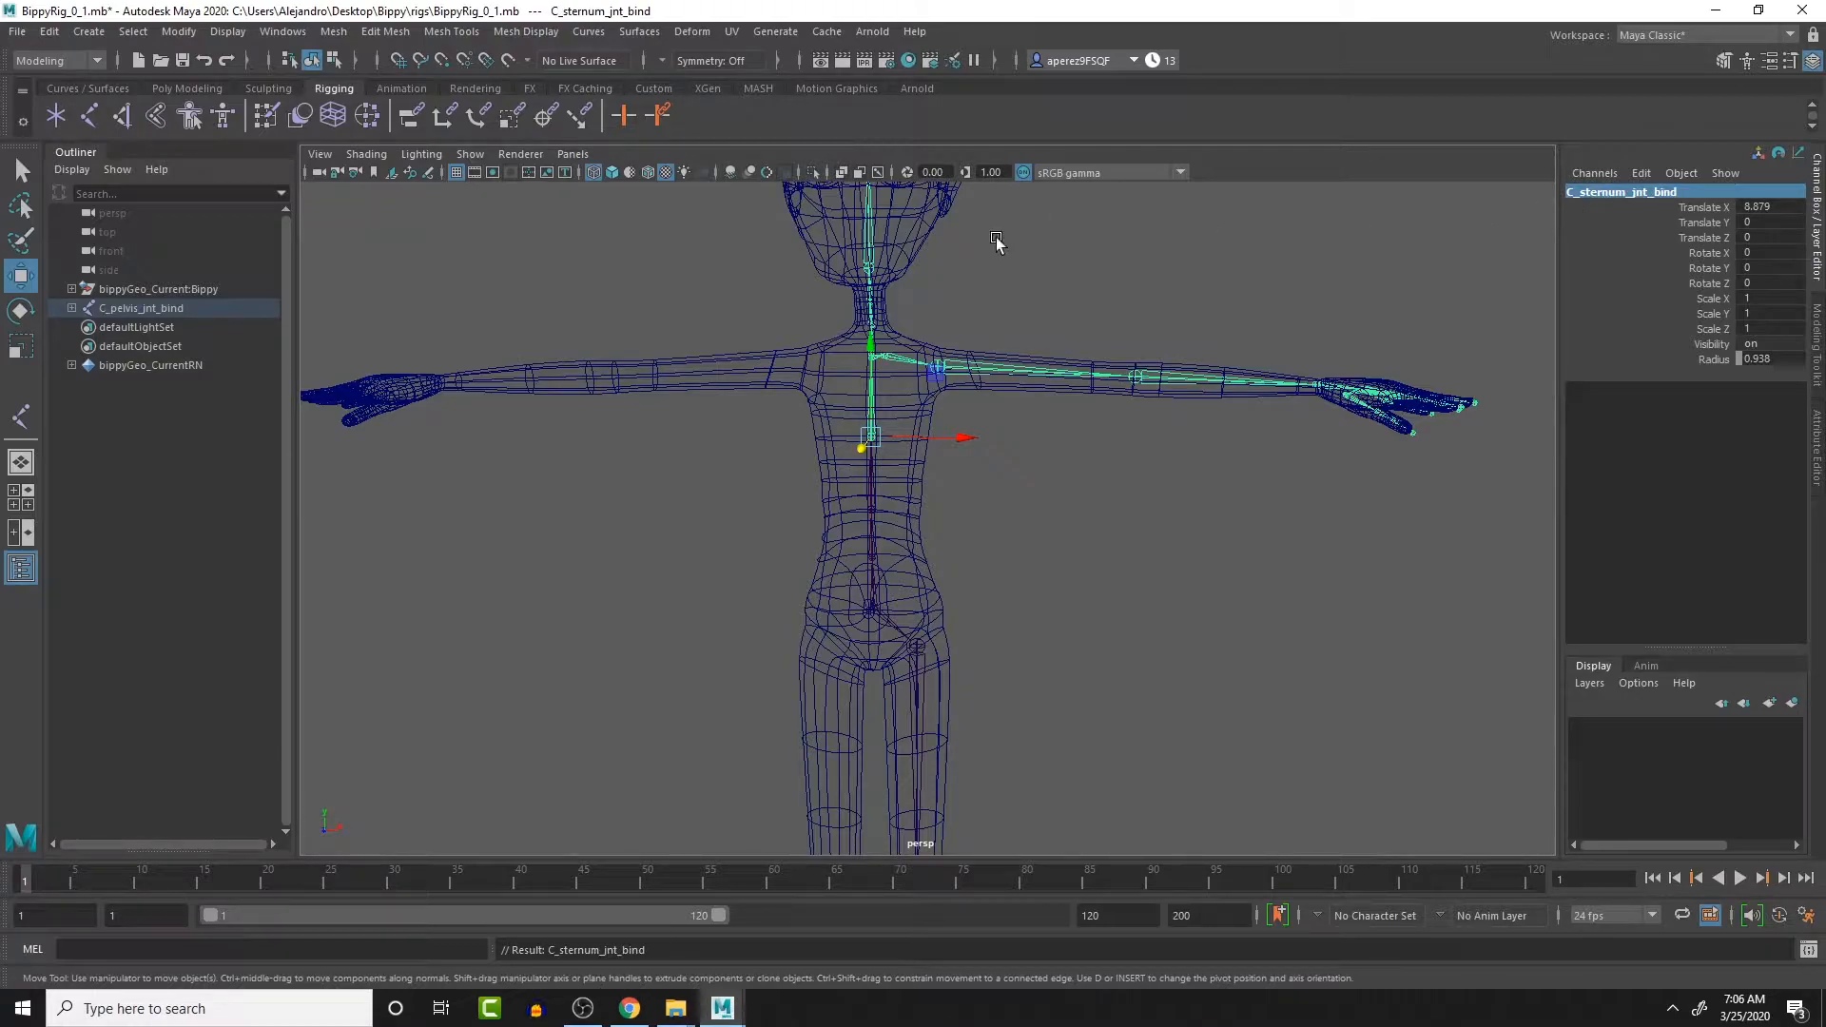
- Select the spine joint where the collarbone attaches and rename it as C_upperChest_jnt_bind
scroll(881, 367, "up", 3)
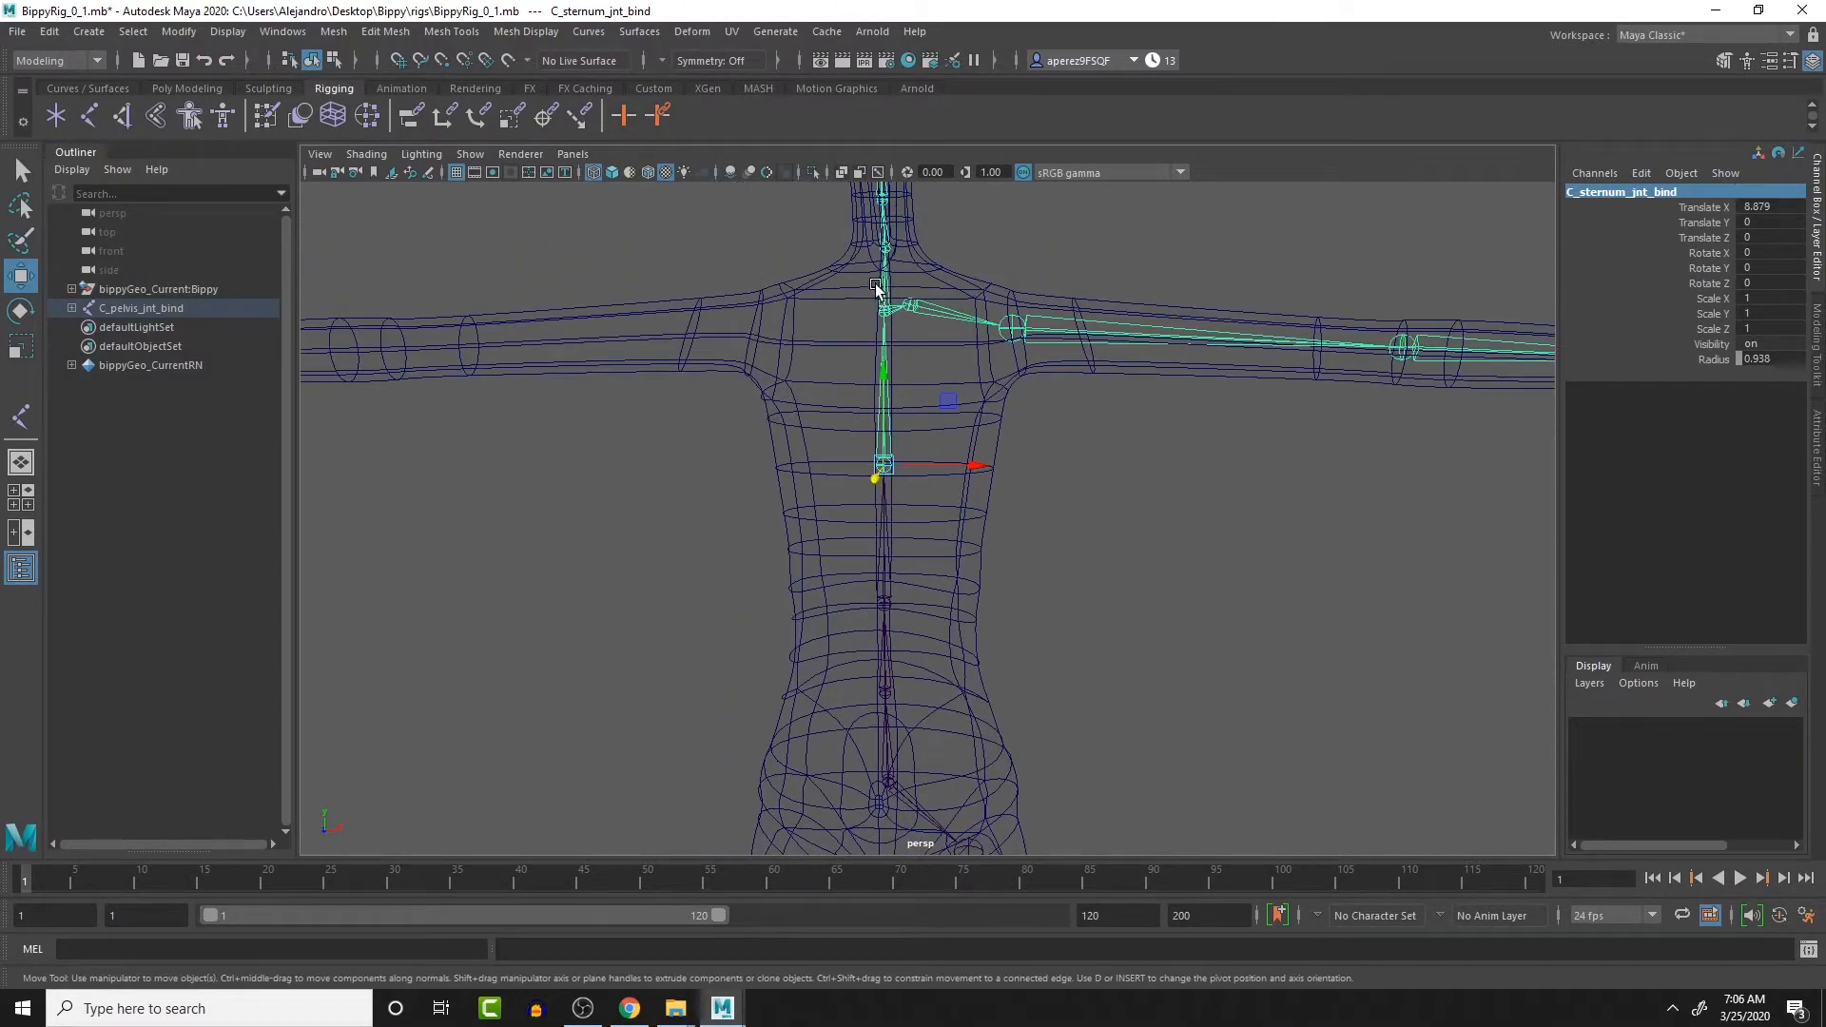
left_click(876, 288)
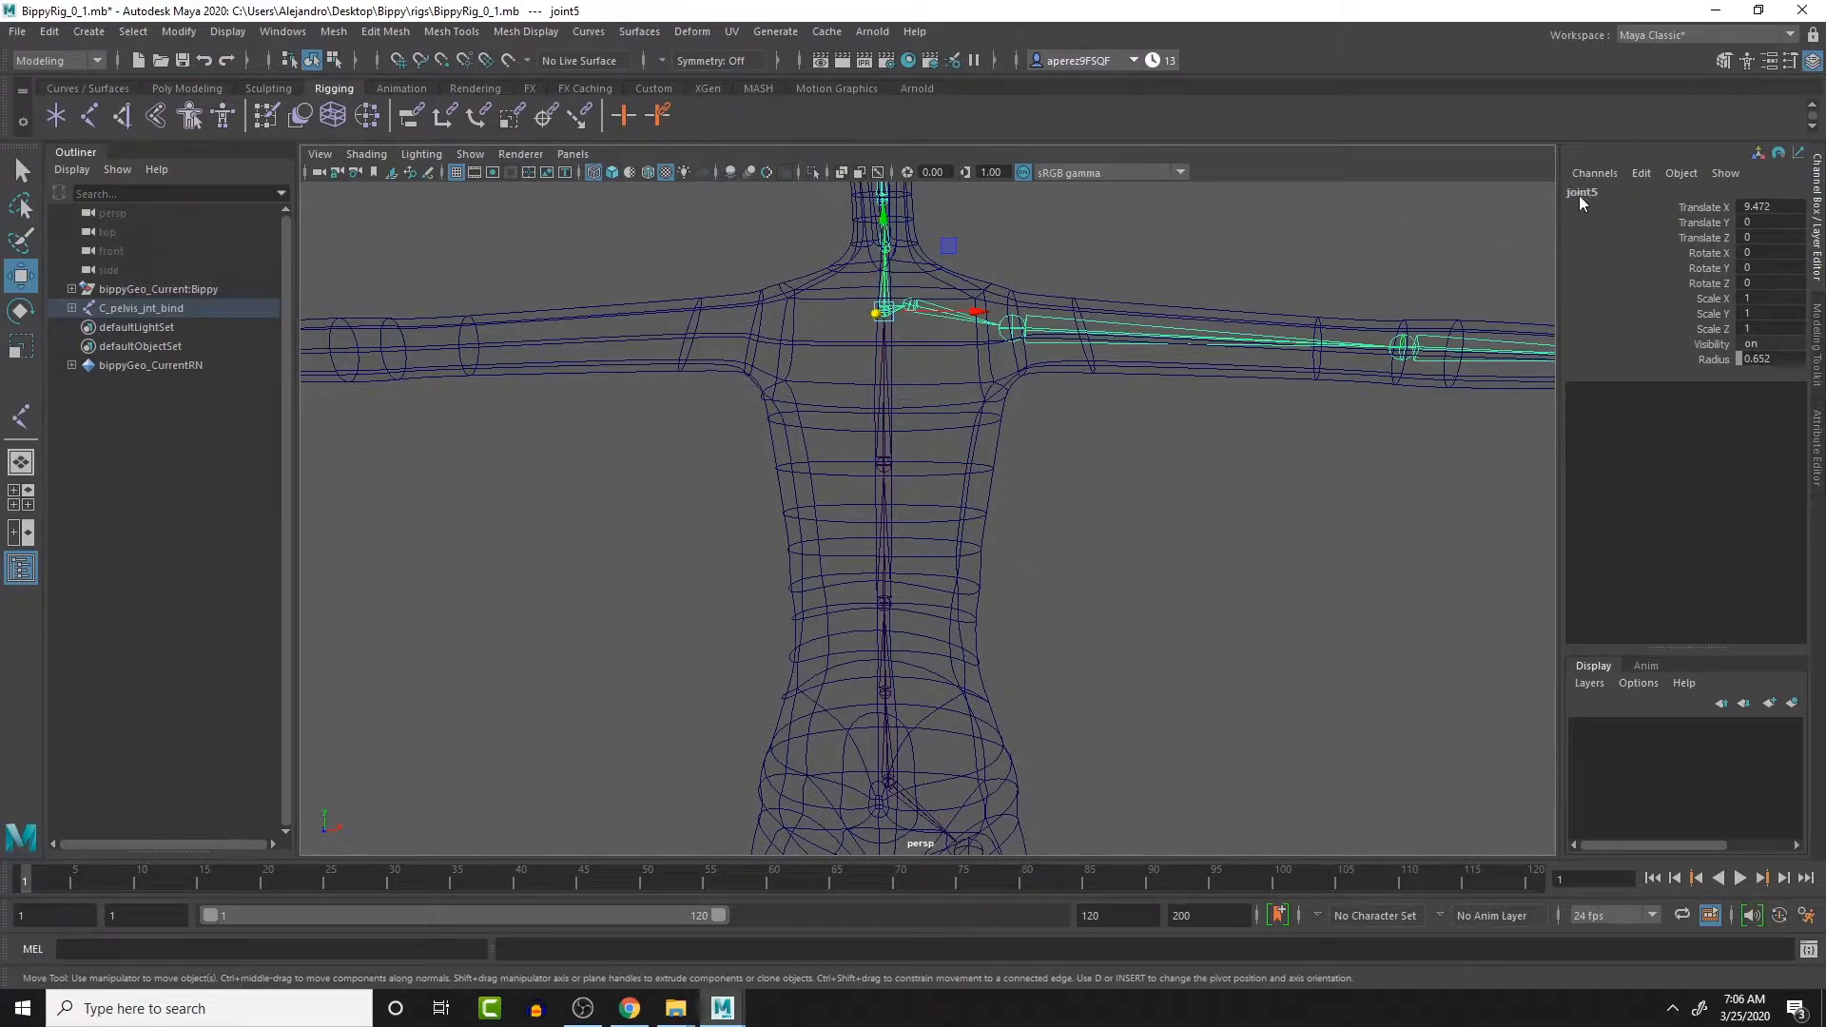
left_click(877, 542)
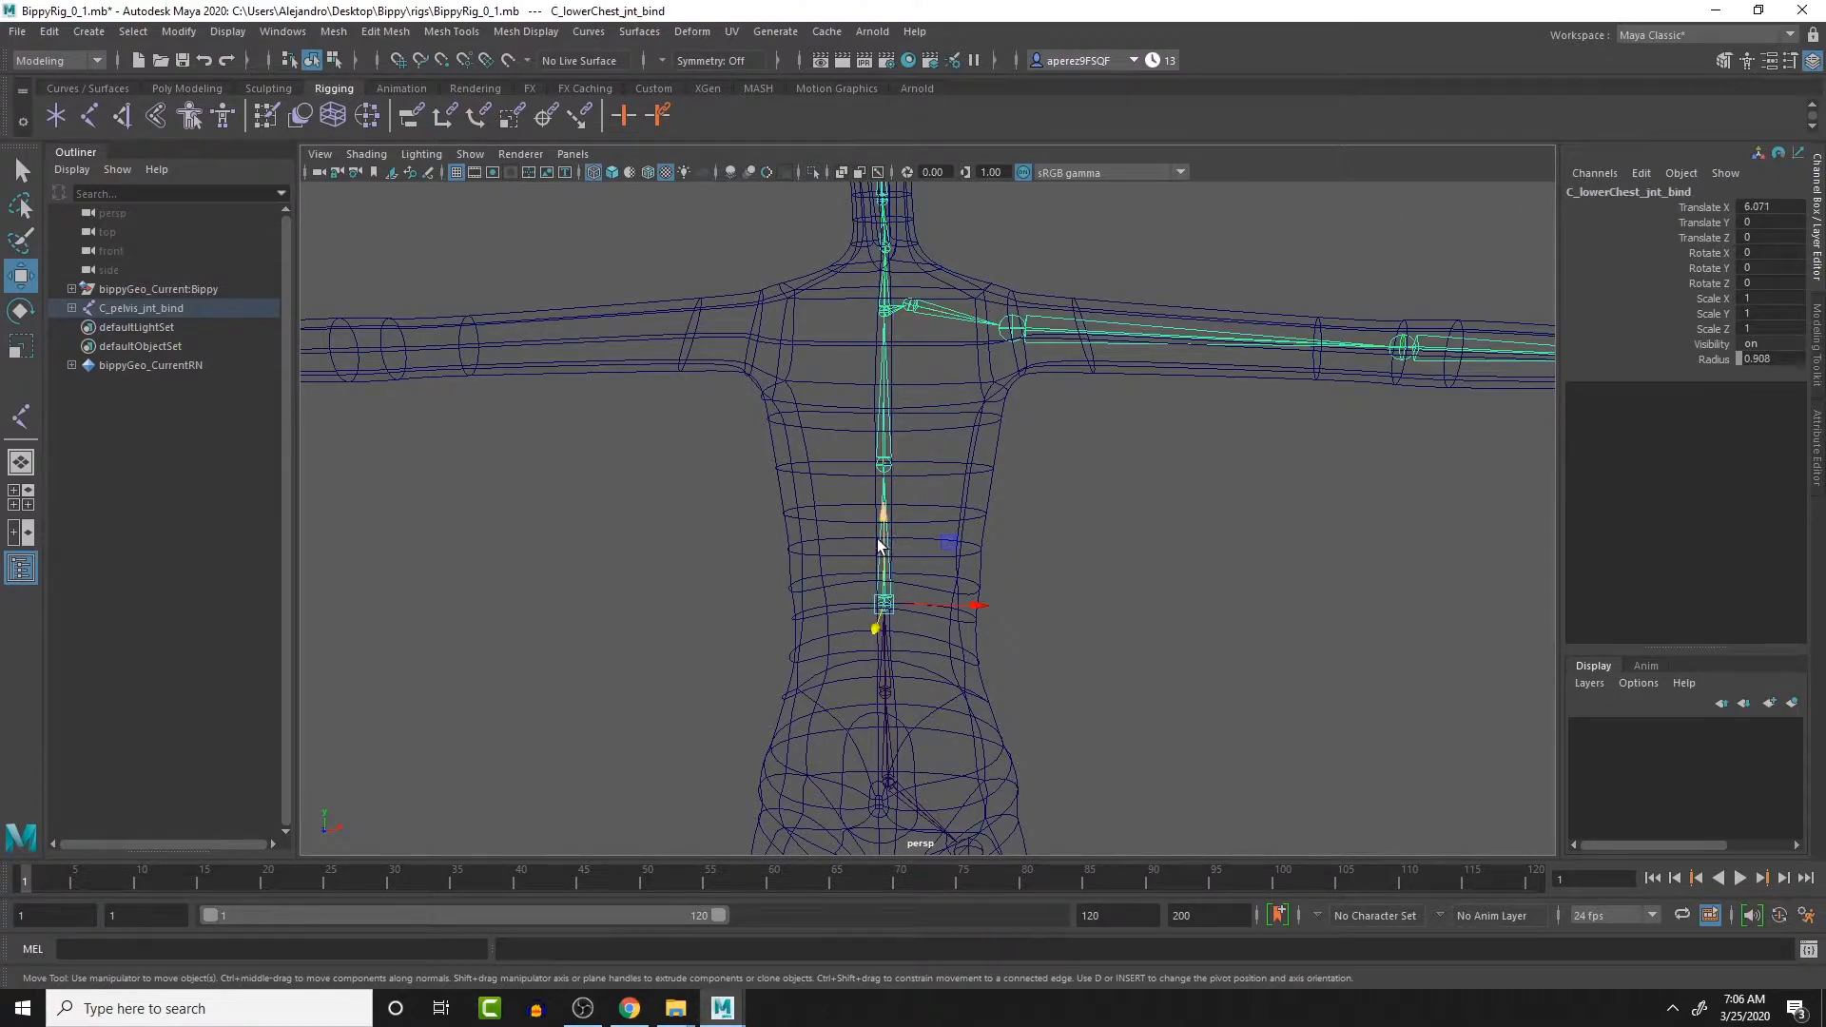
left_click(898, 290)
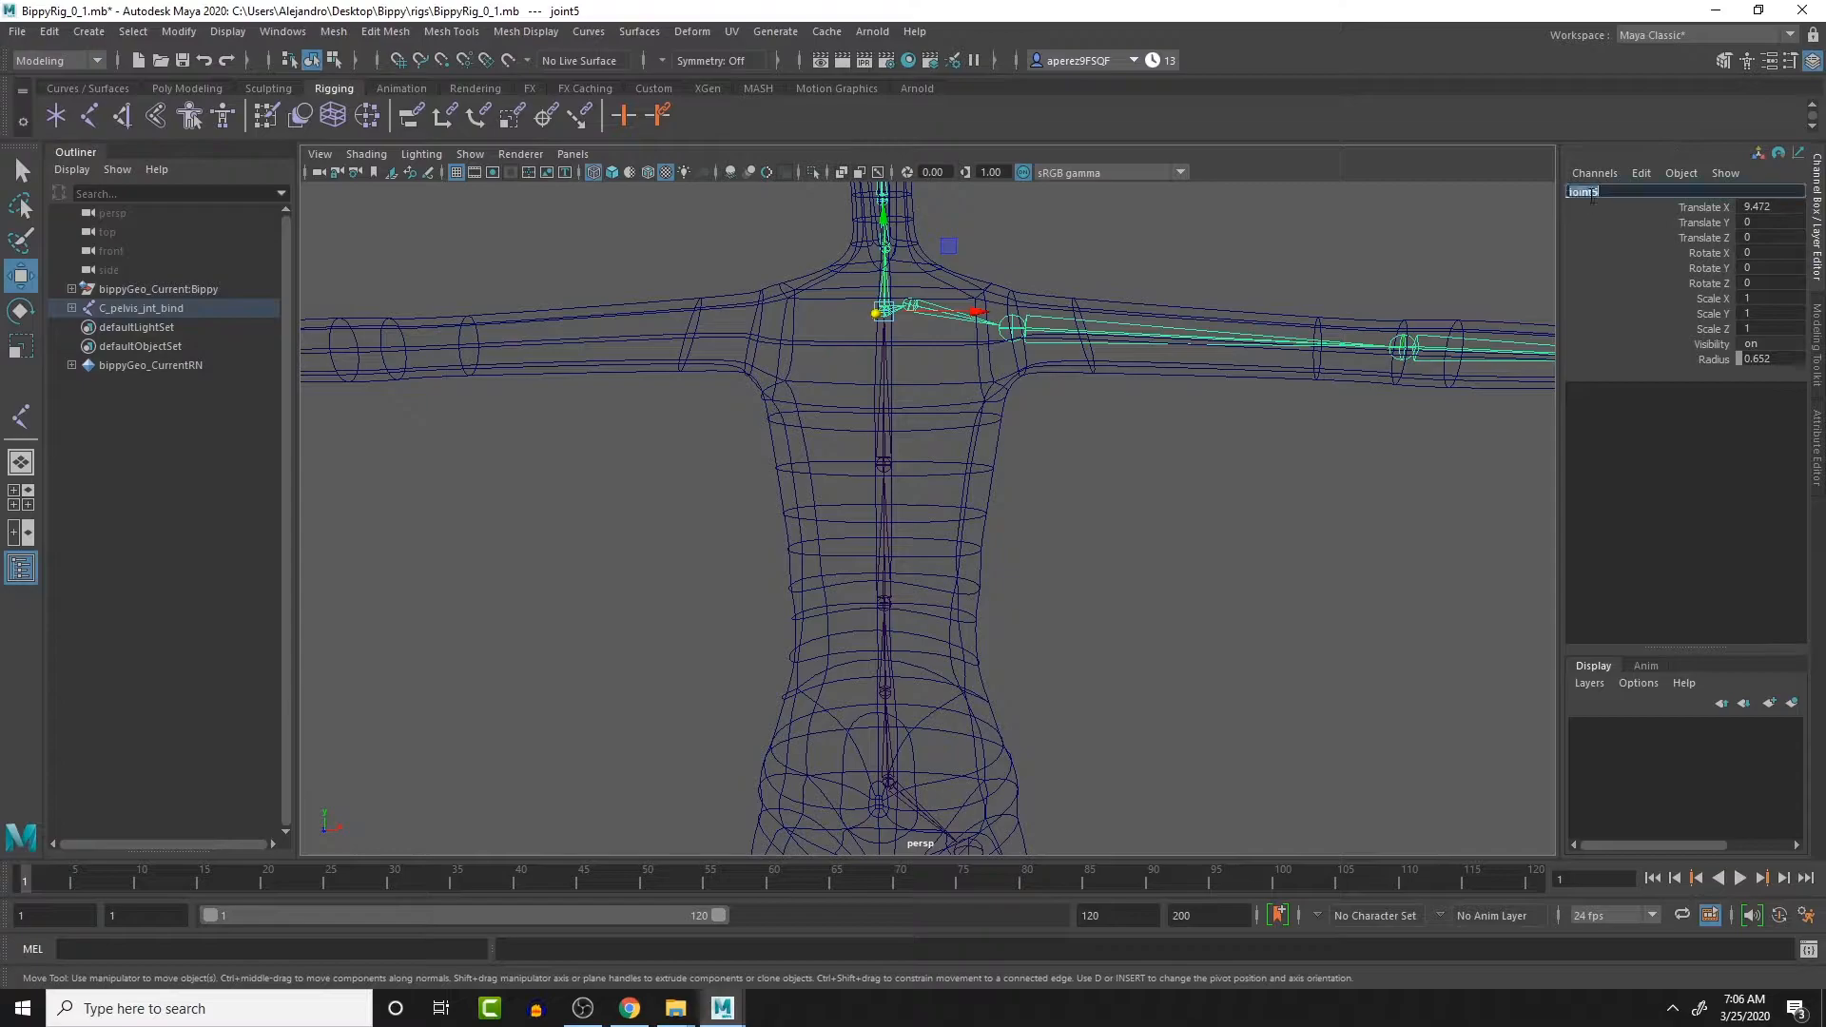
double_click(1624, 191)
type("C_")
type("upper")
type("Cha")
type("st_int_bind")
key("Return")
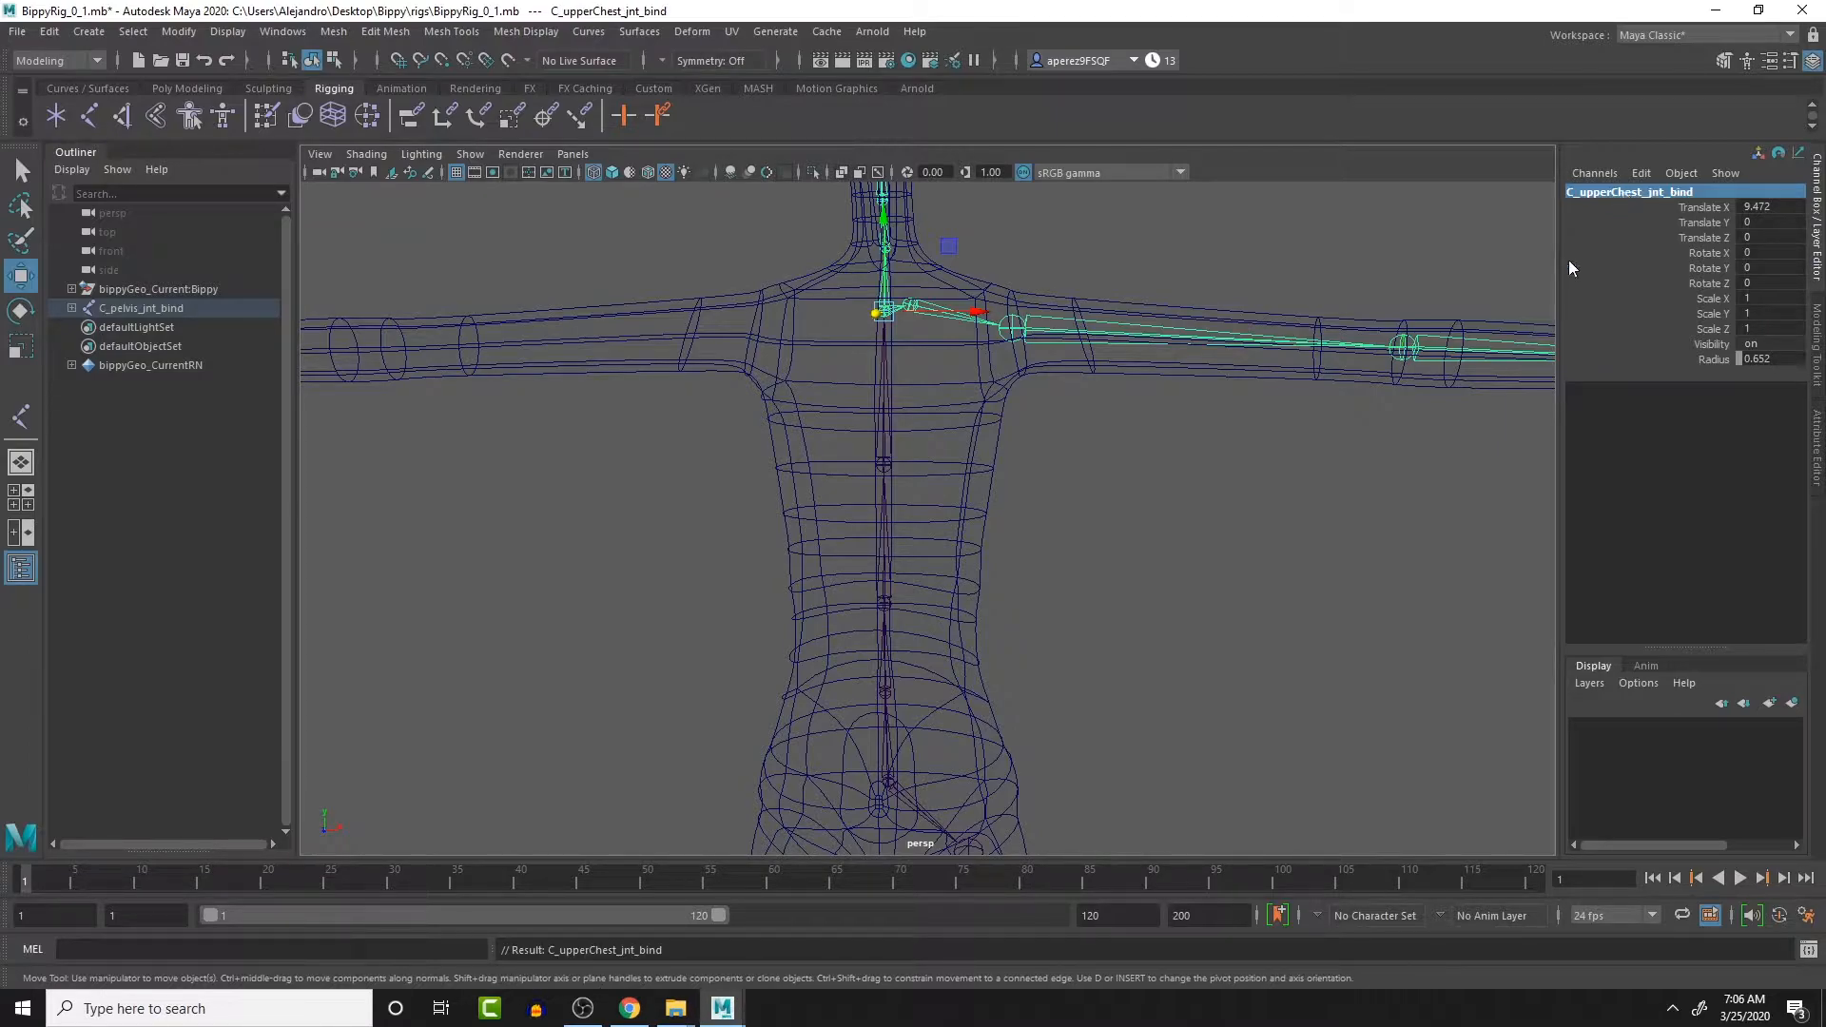
- Select the joint at the base of the neck and rename it as C_lowerNeck_jnt_bind
middle_click_drag(1251, 289, 1296, 448, "alt")
left_click_drag(899, 384, 956, 398)
double_click(1590, 191)
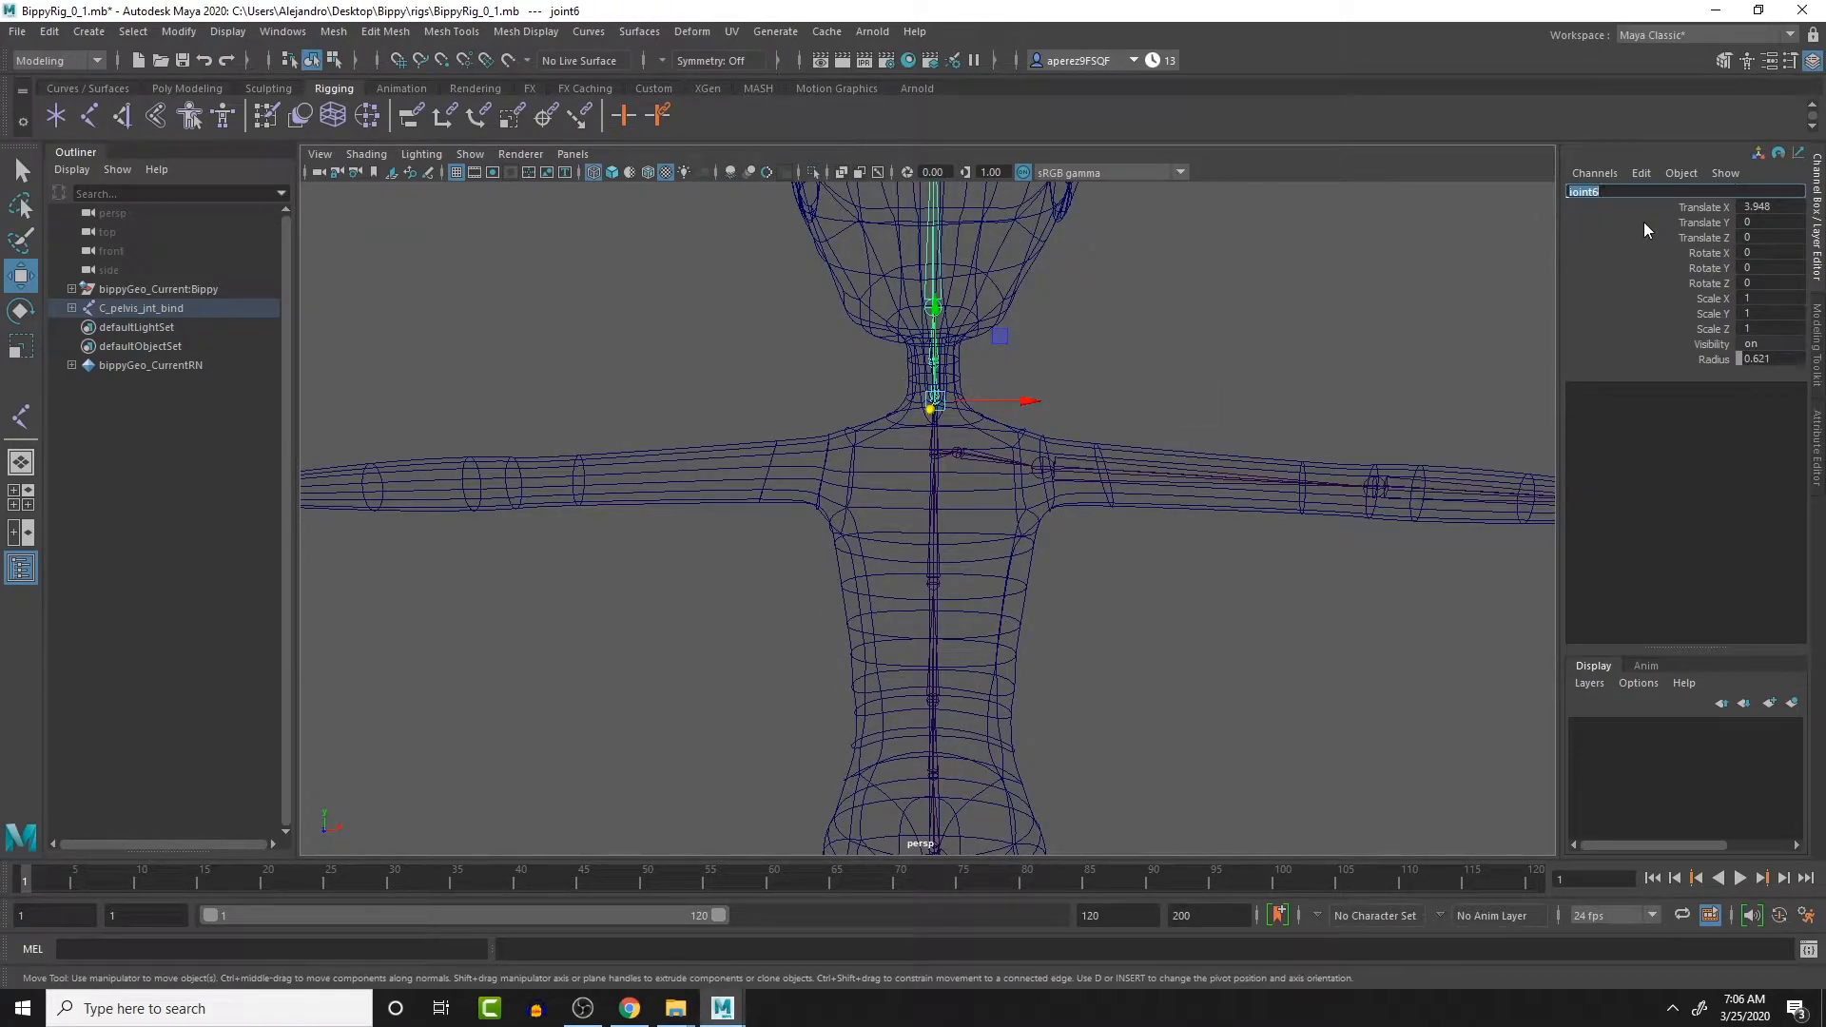
type("C")
type("_lowerNeck_jnt_bind")
key("Return")
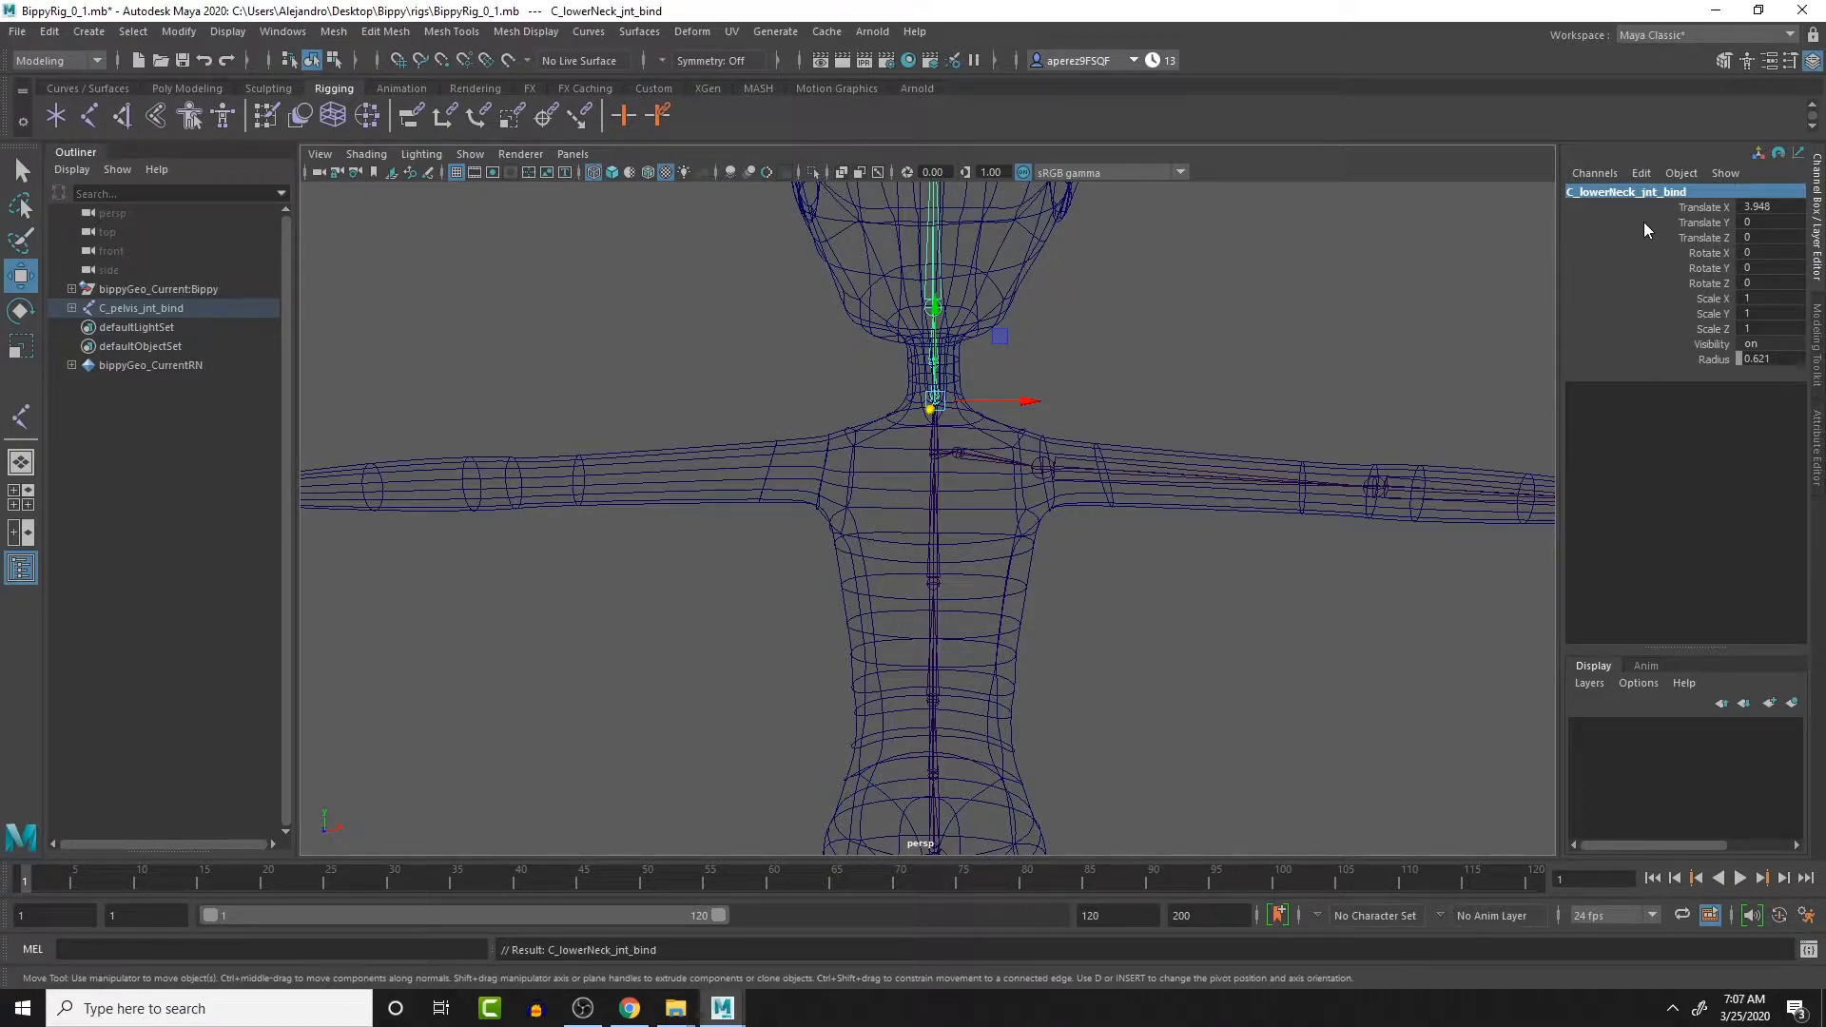
- Select the joint in the middle of the neck and rename it as C_midNeck_jnt_bind
left_click(936, 350)
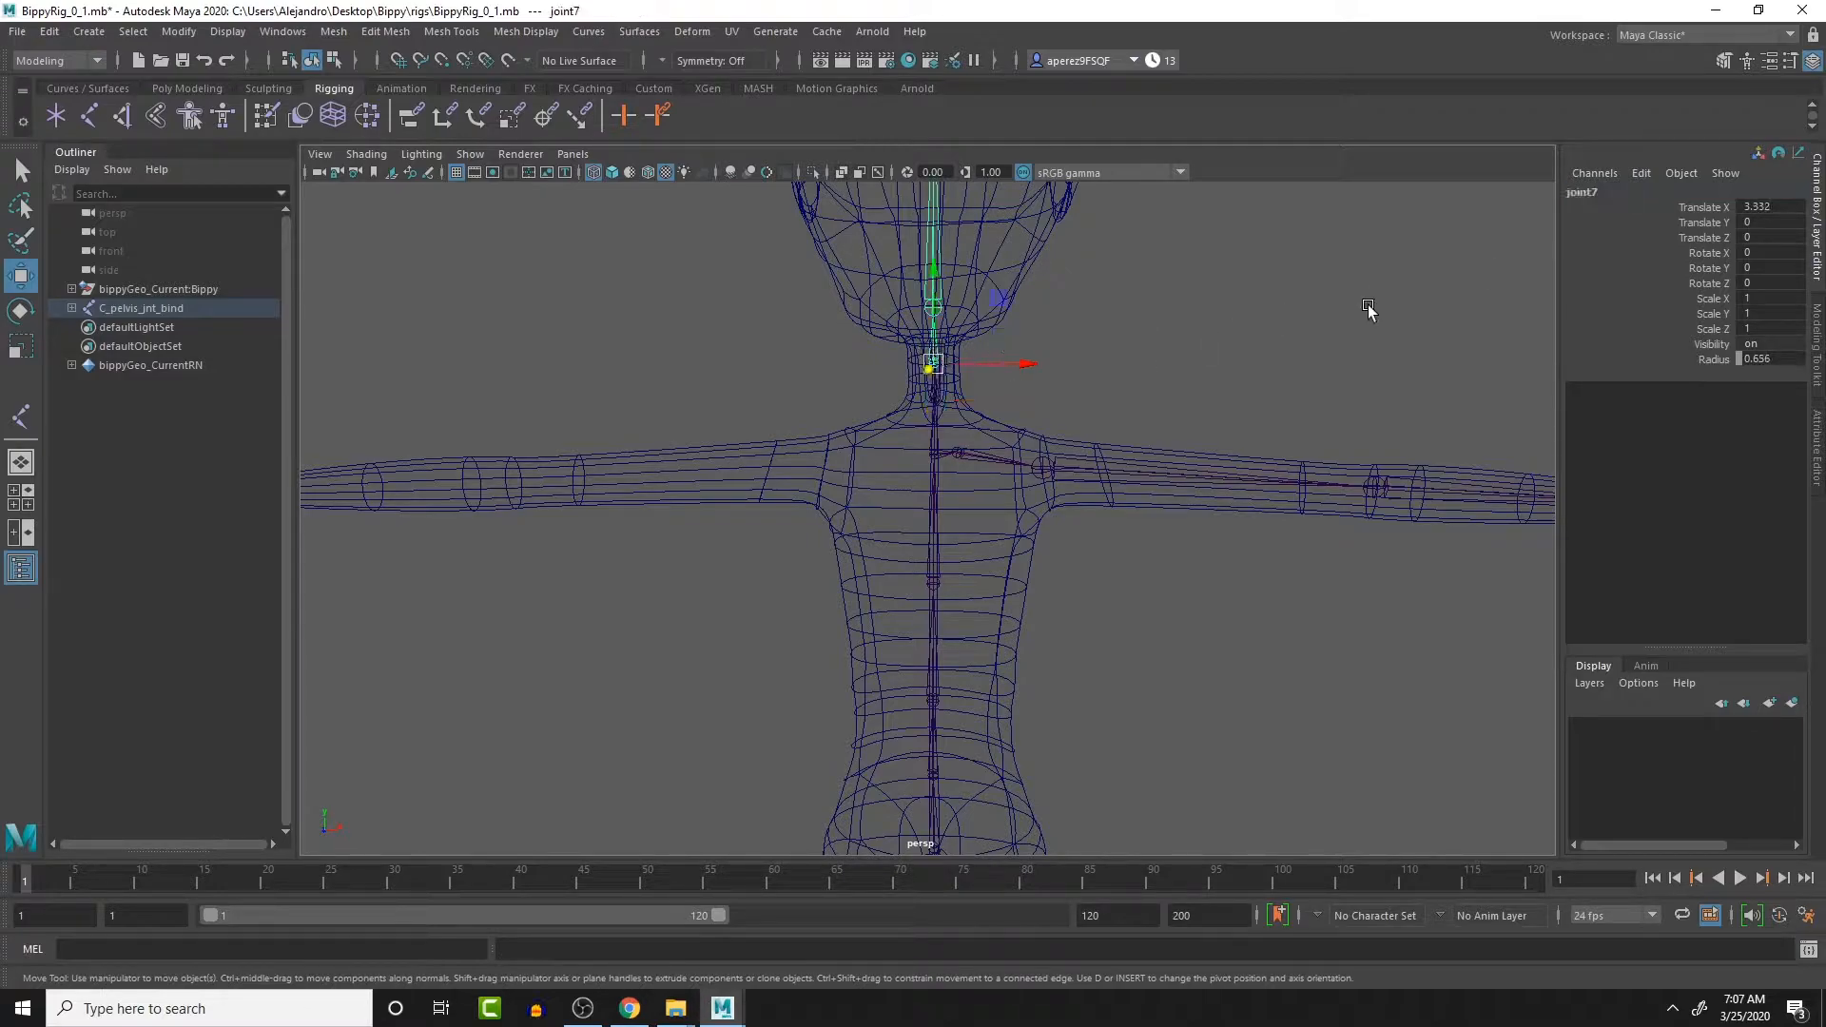
left_click(1605, 193)
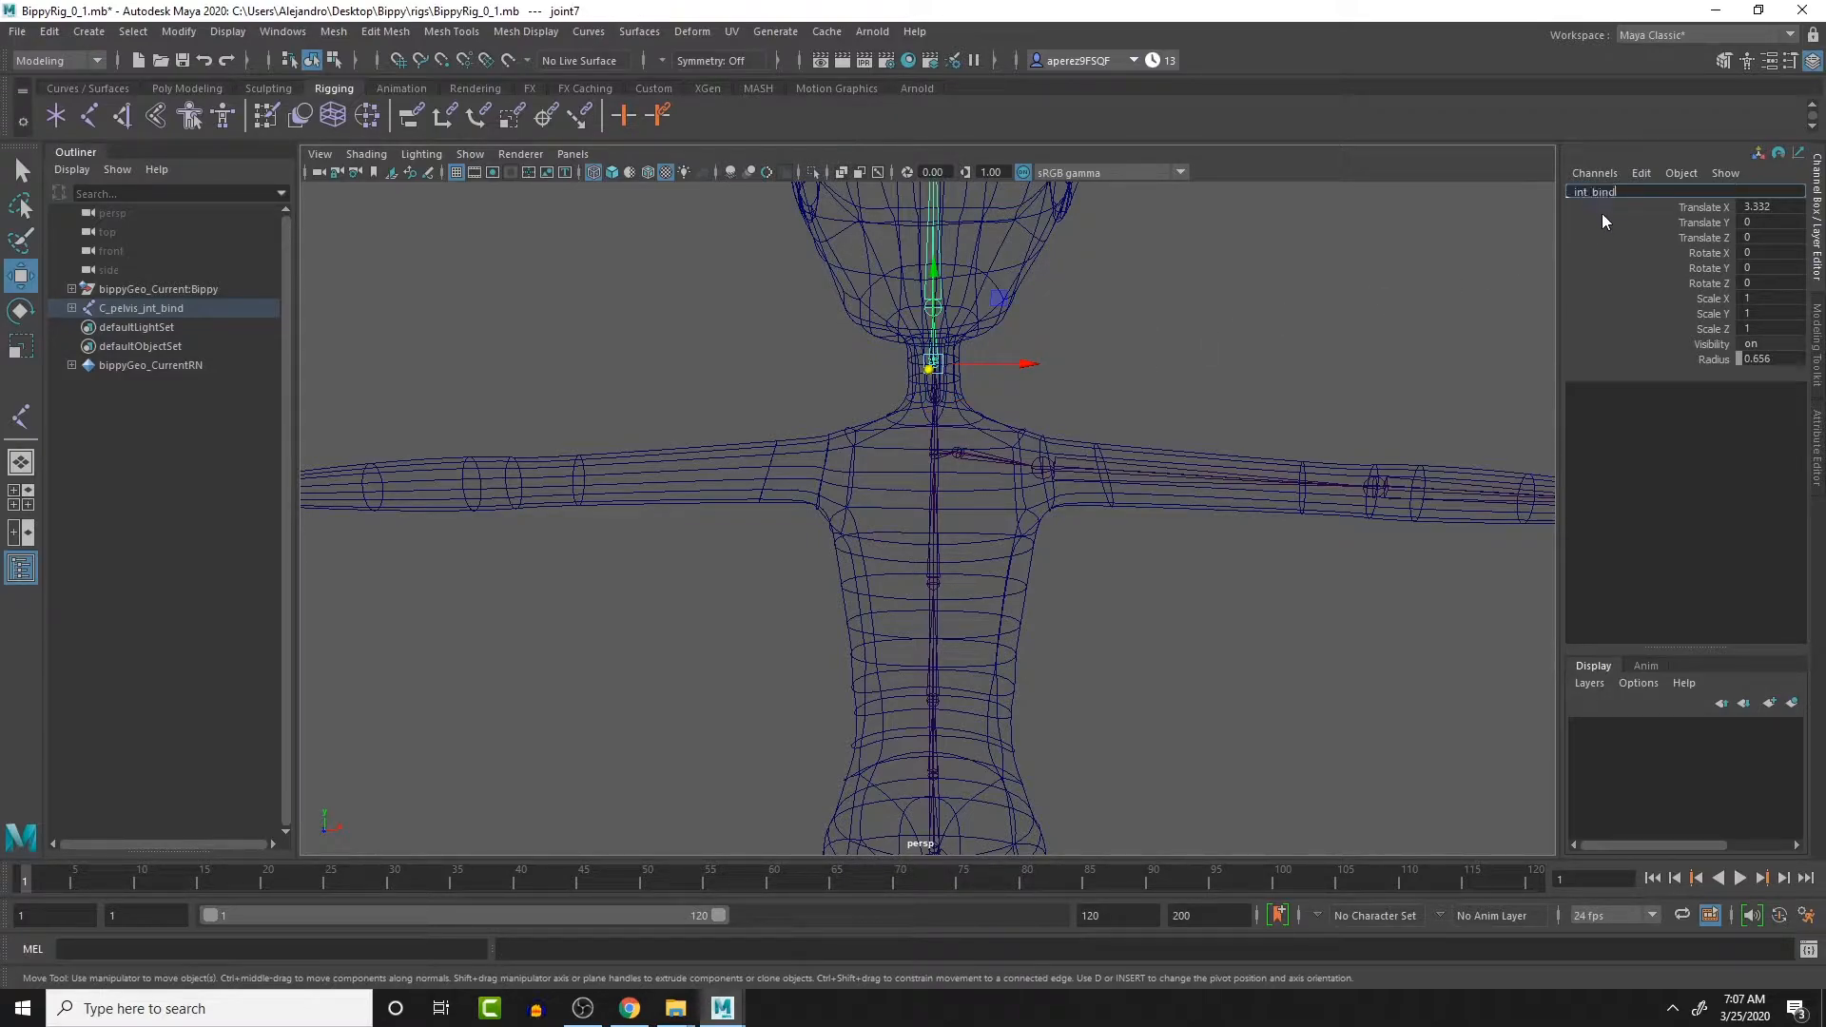
type("jnt_bind")
type("C")
type("_")
type("midNeck")
key("Return")
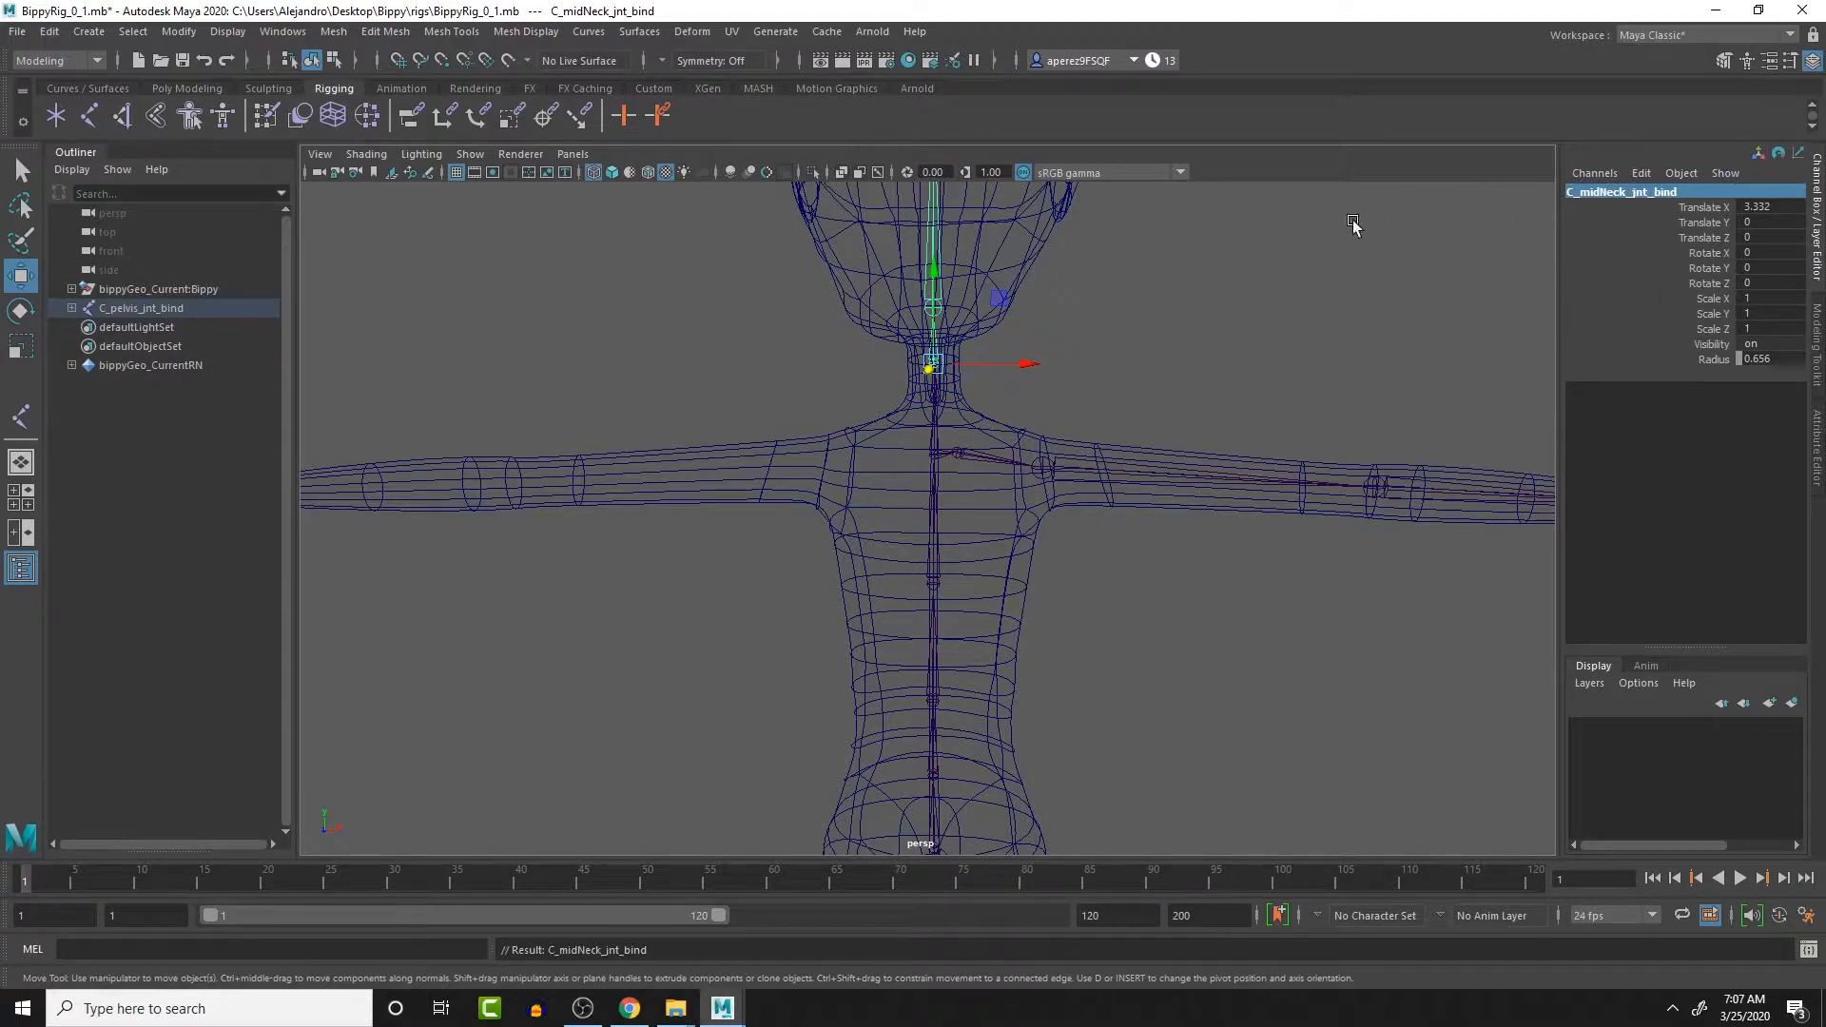
- Select the joint at the base of the head and rename it as C_head_jnt_bind
middle_click_drag(1033, 361, 1132, 421, "alt")
left_click_drag(1132, 420, 1287, 286, "alt")
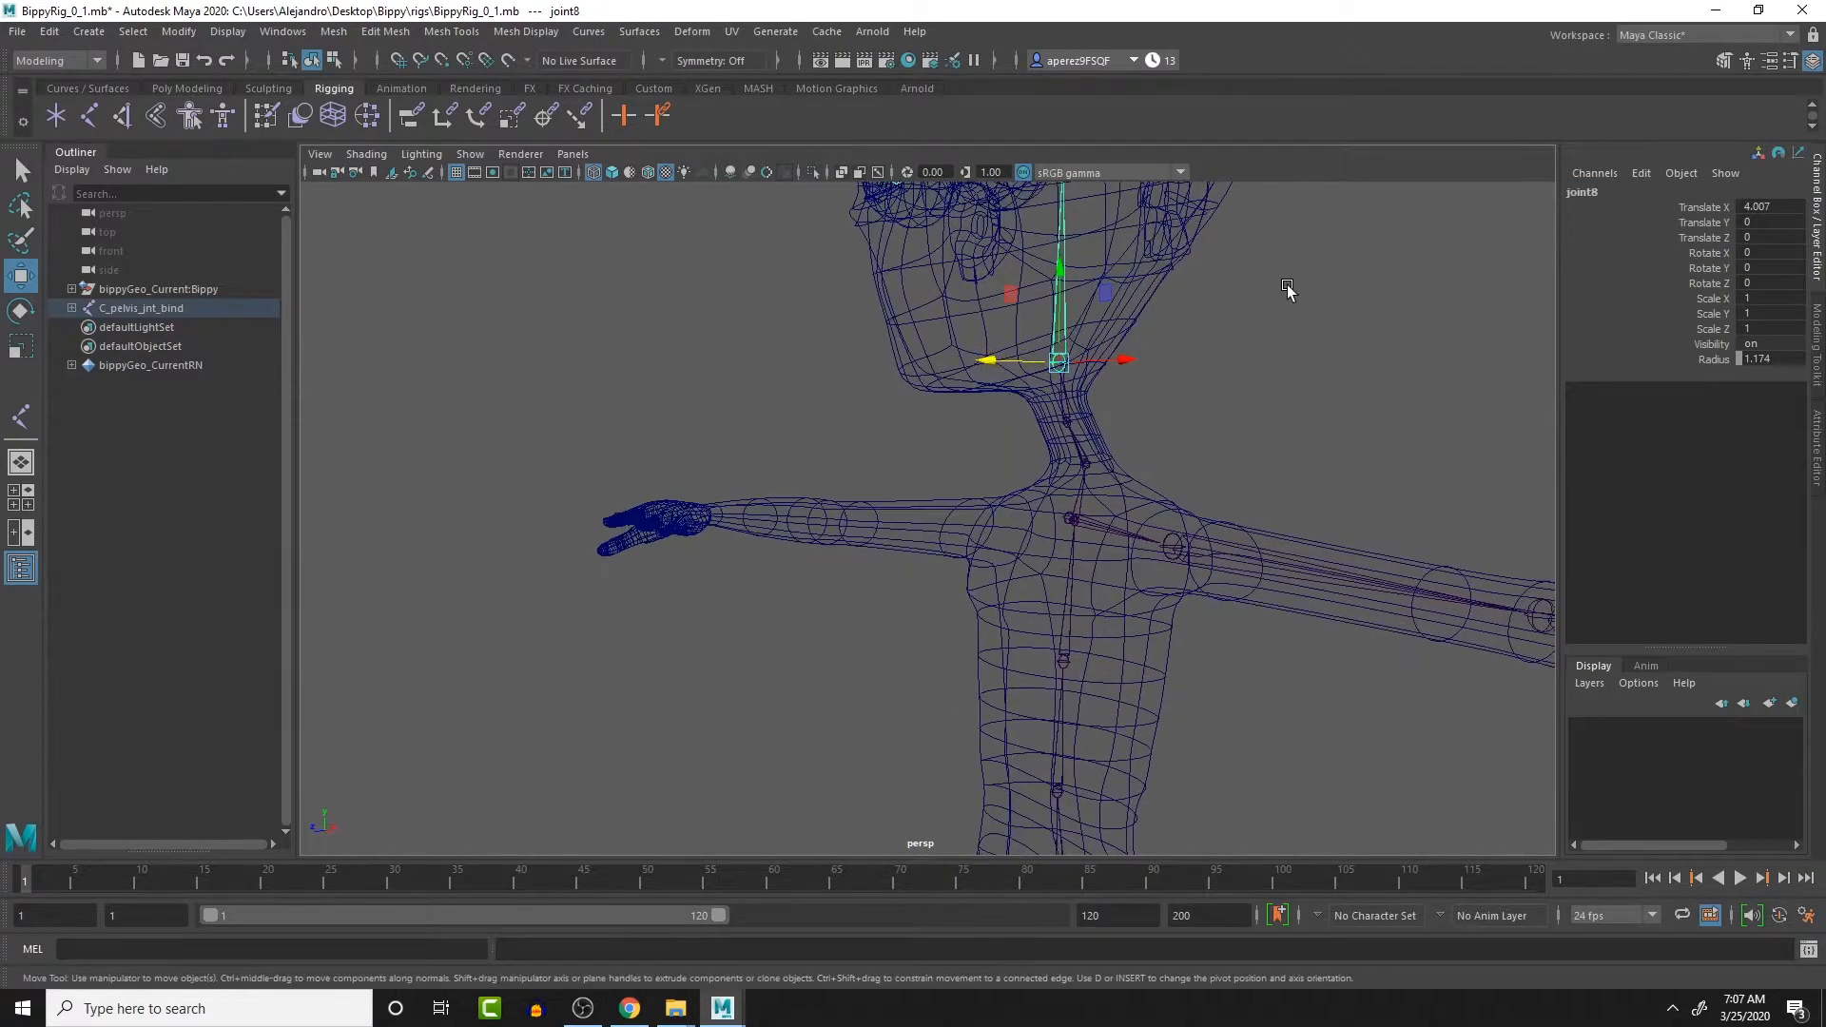
left_click(1645, 194)
key("ctrl+v")
key("ctrl+z")
type("C_")
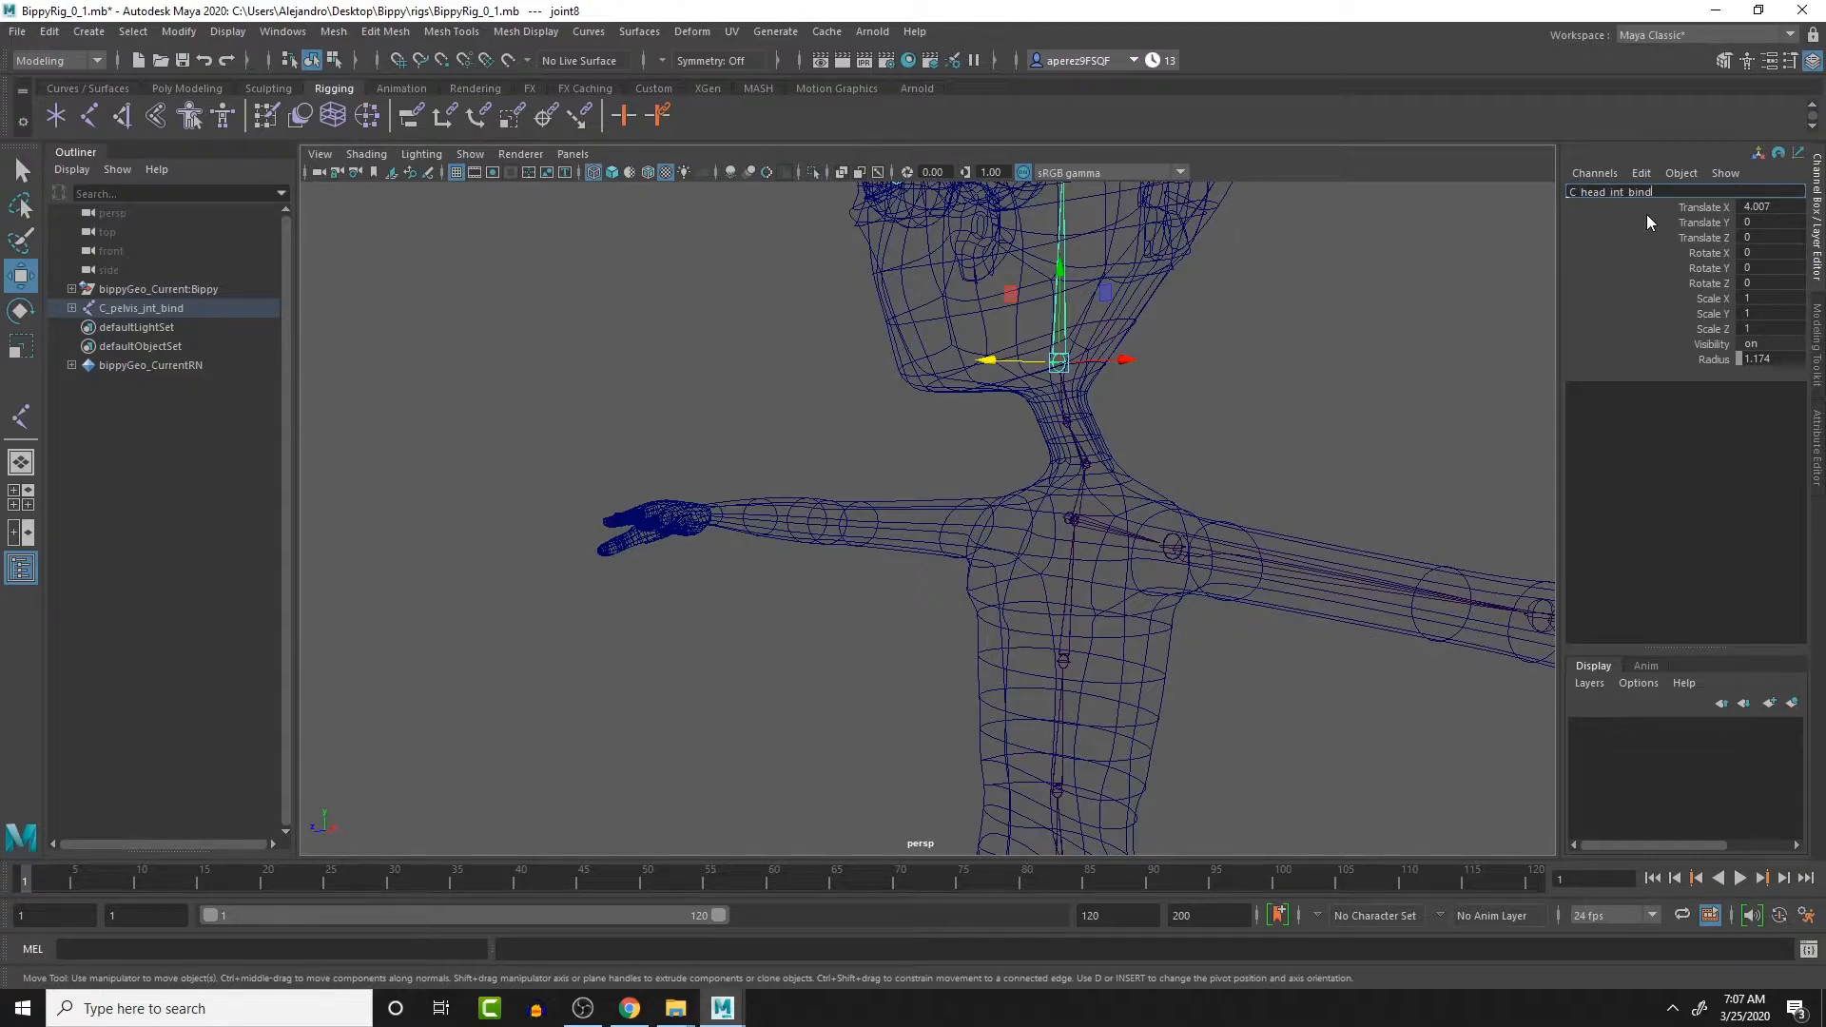
key("Return")
- Select the upper joint inside the head at eye level and rename it as C_head_jnt_top
left_click(1279, 387)
middle_click_drag(1276, 388, 1298, 561, "alt")
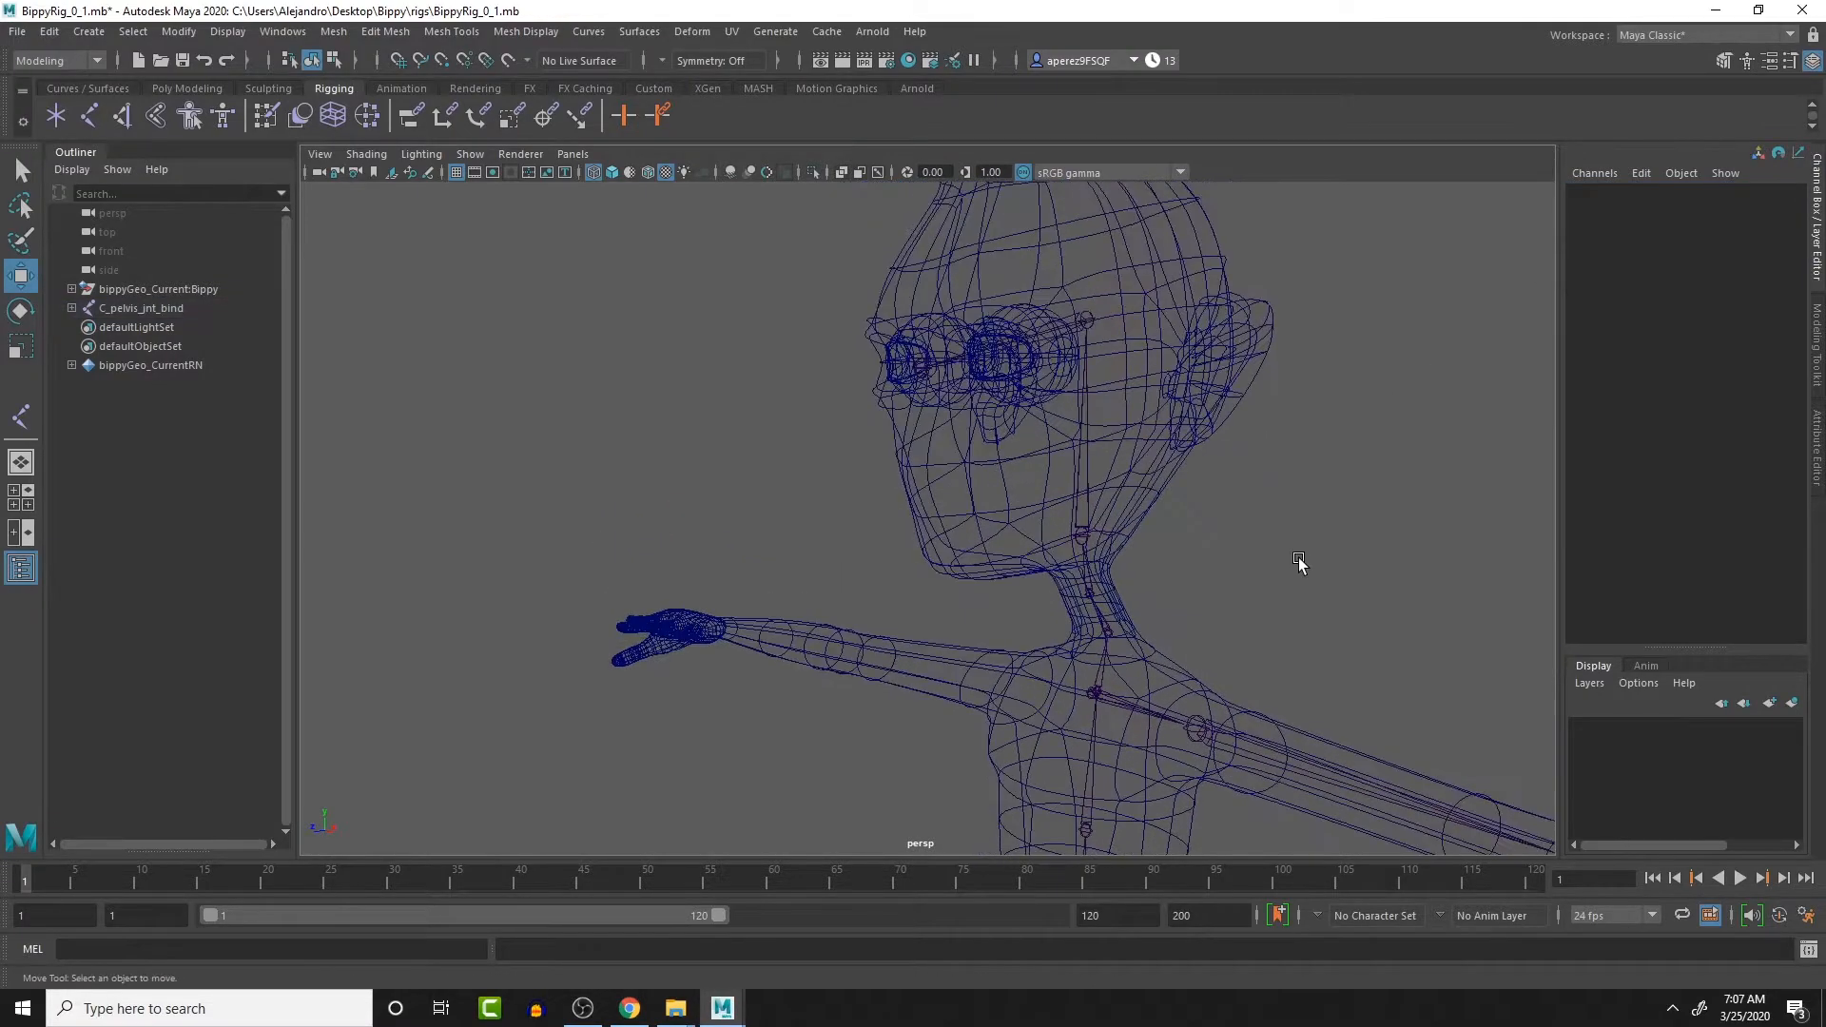
left_click(1058, 318)
left_click(1601, 192)
type("c")
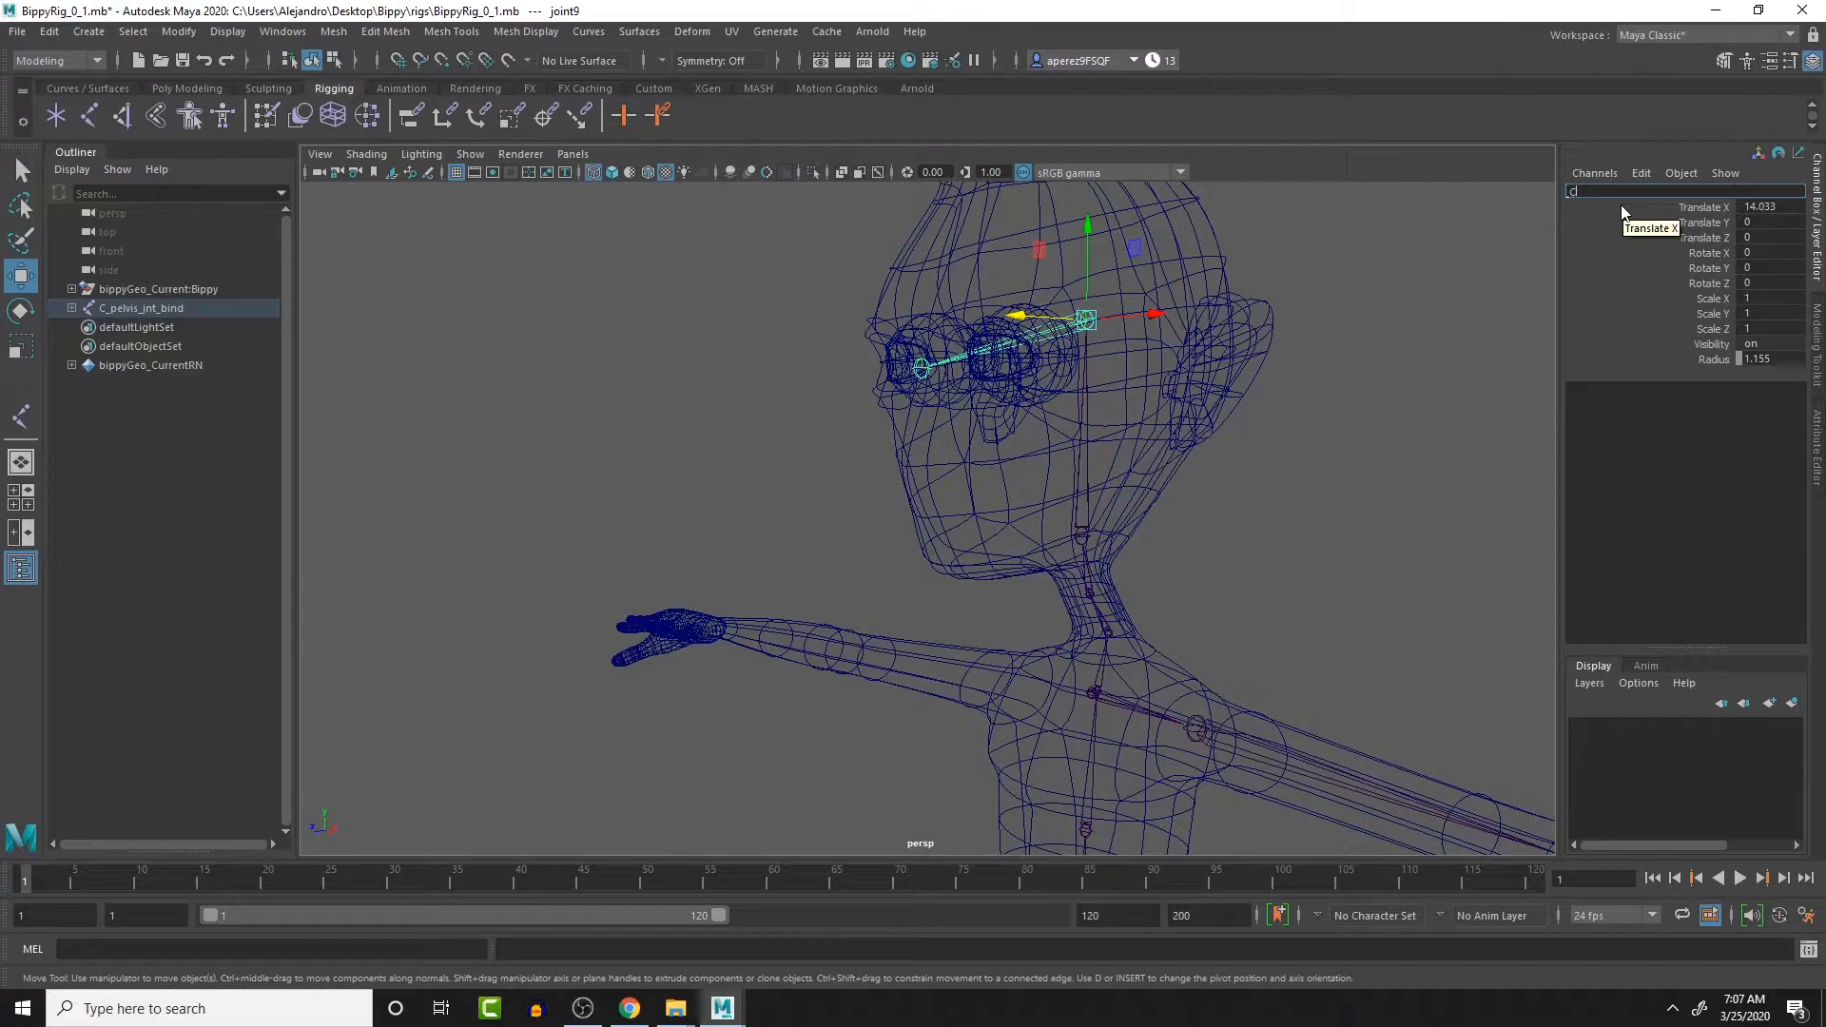
type("_head_jnt_top")
key("Return")
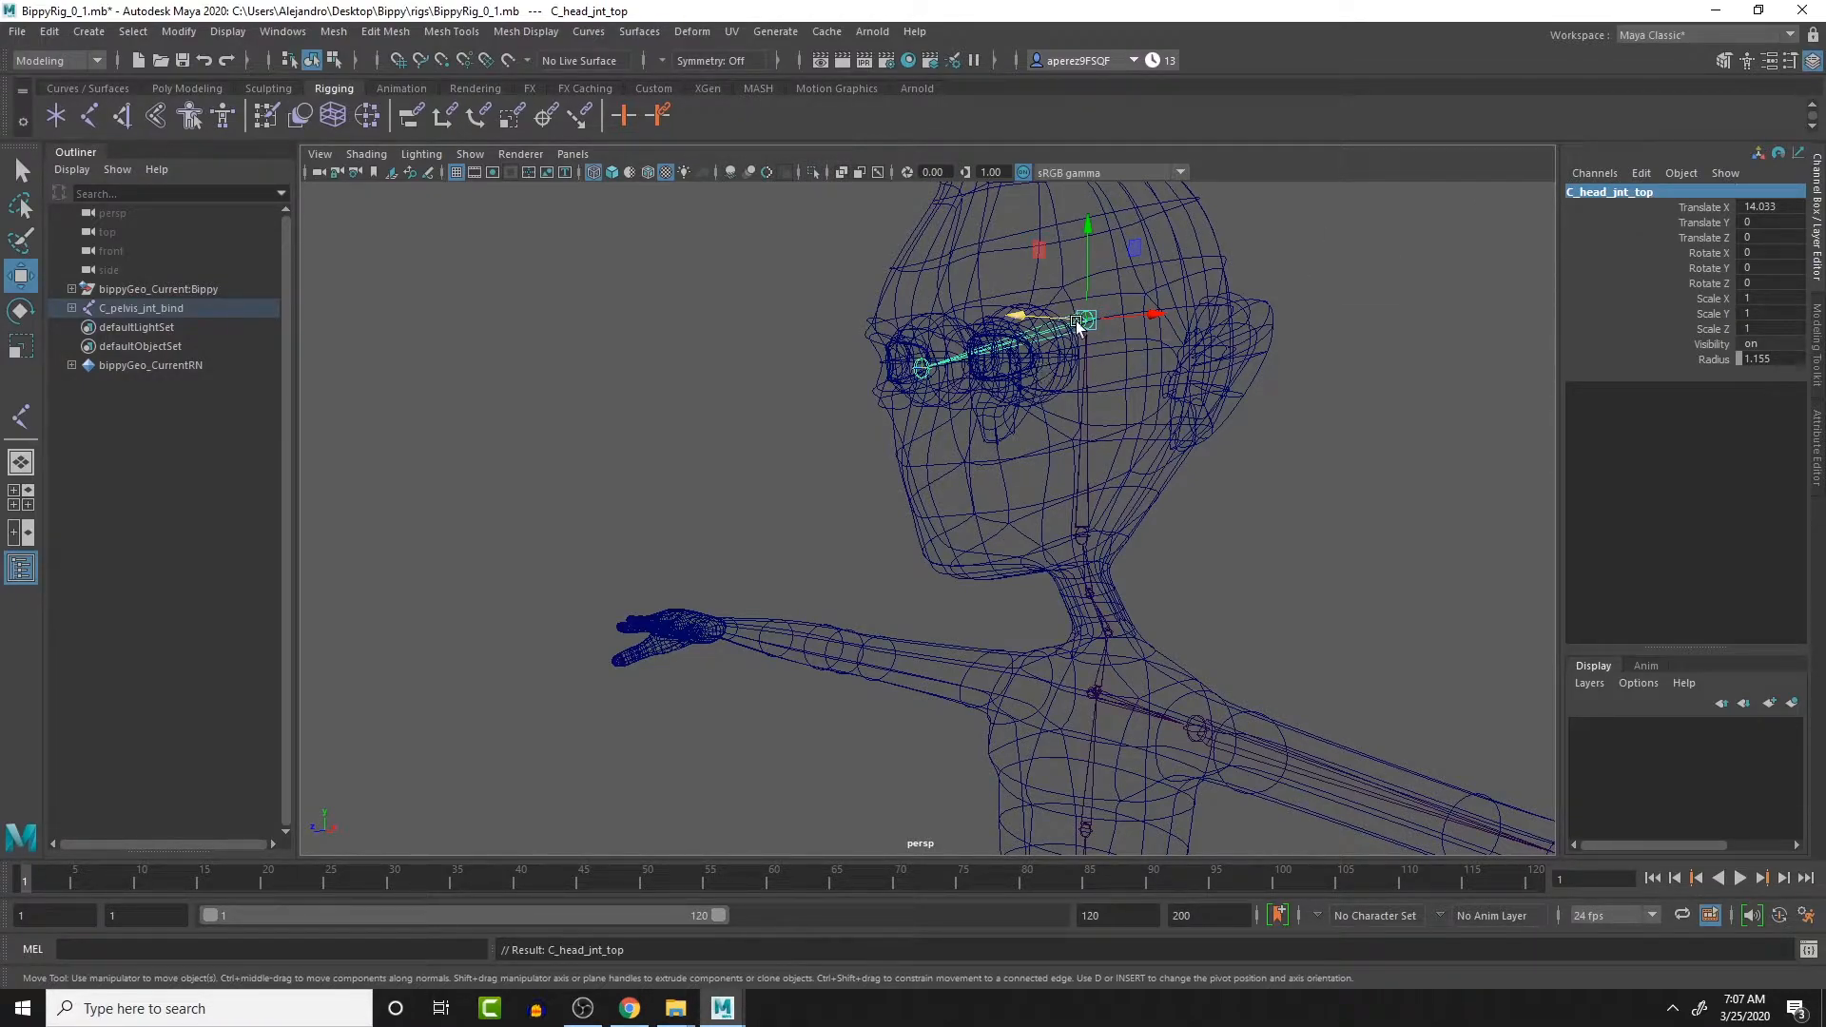
- Hide the polygon meshes in the viewport to examine the head, neck and spine joint chain, and show them again
left_click_drag(1058, 346, 1049, 361, "alt")
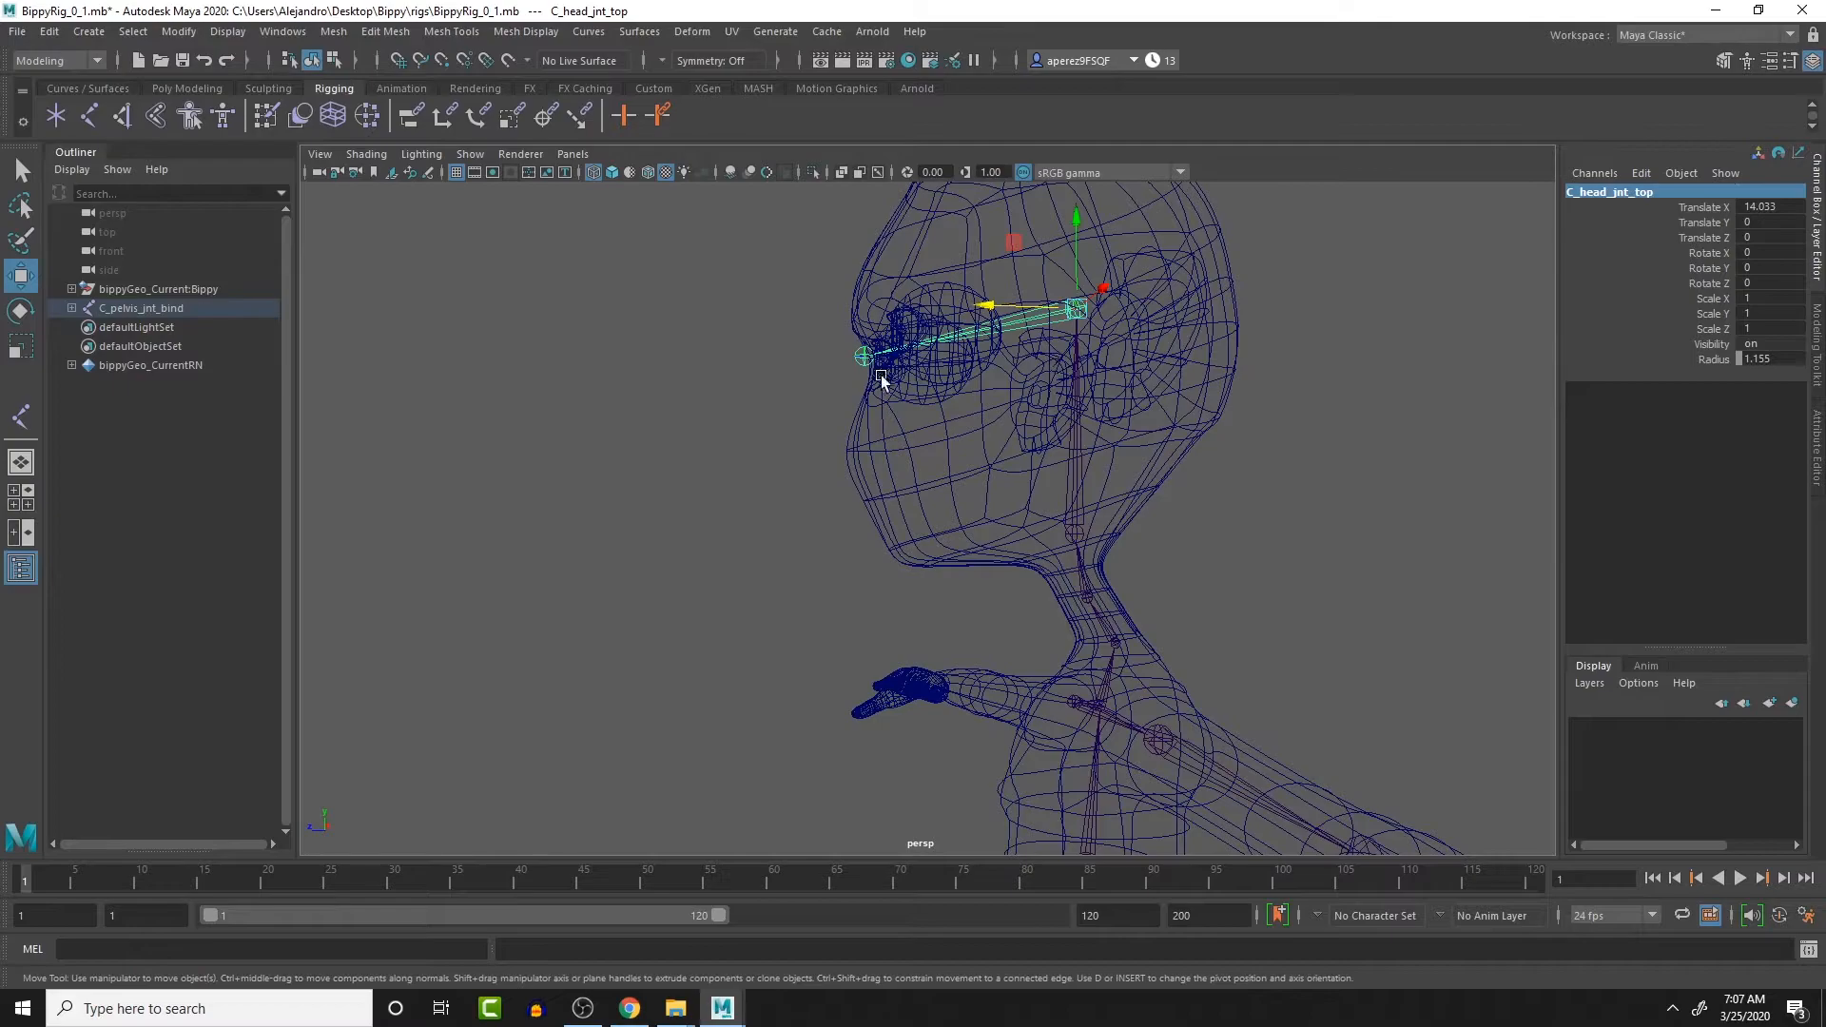
left_click(469, 154)
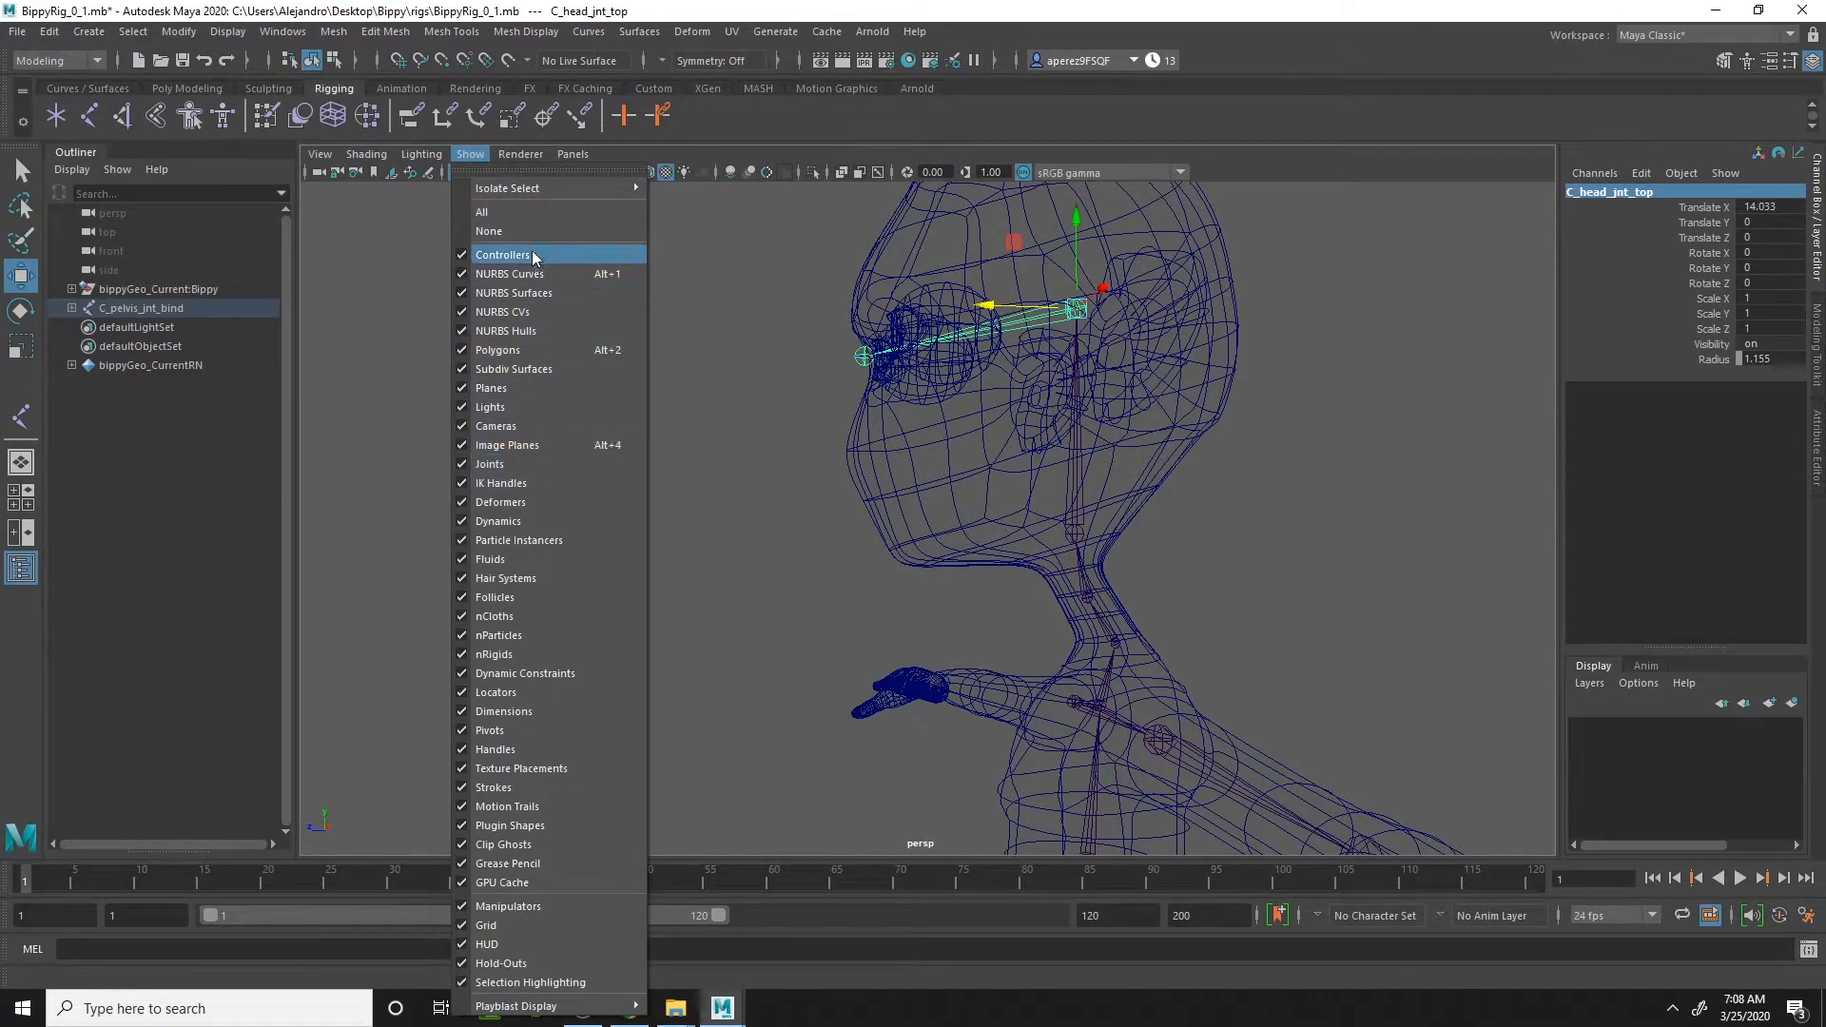
left_click(522, 351)
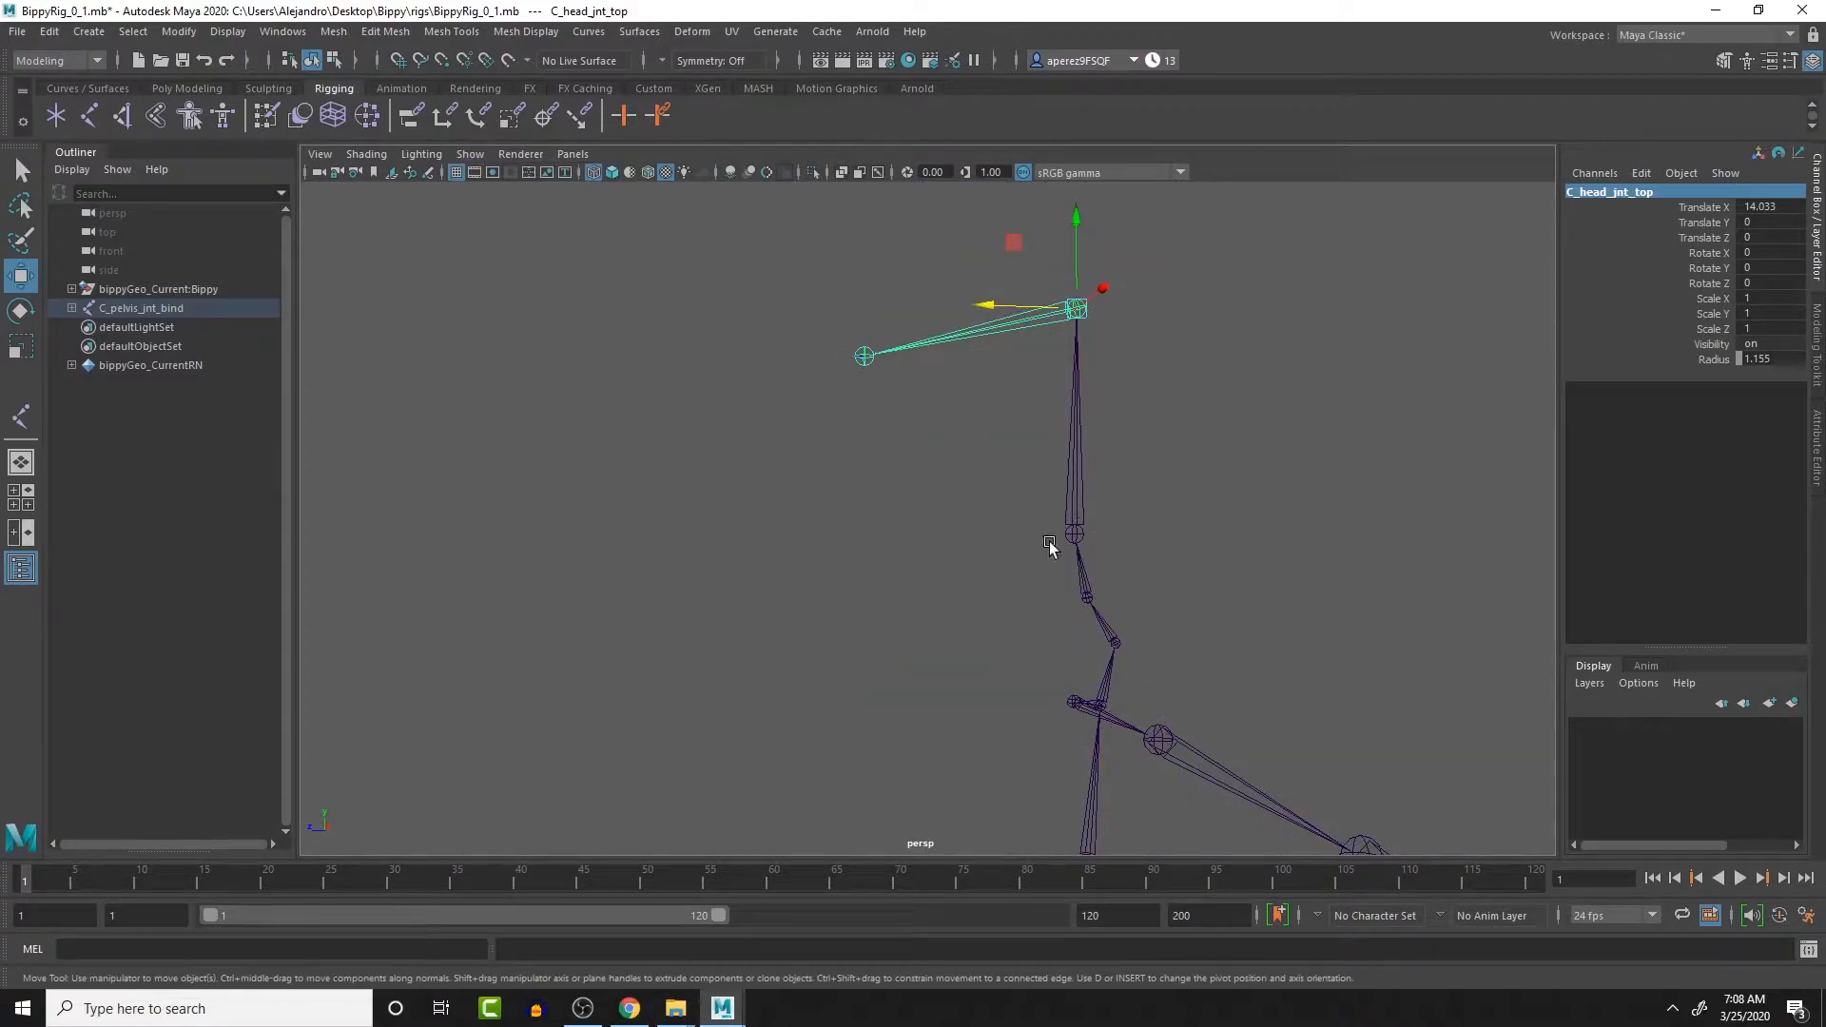
scroll(1051, 416, "down", 5)
left_click_drag(1011, 394, 1150, 433, "alt")
scroll(1151, 432, "up", 5)
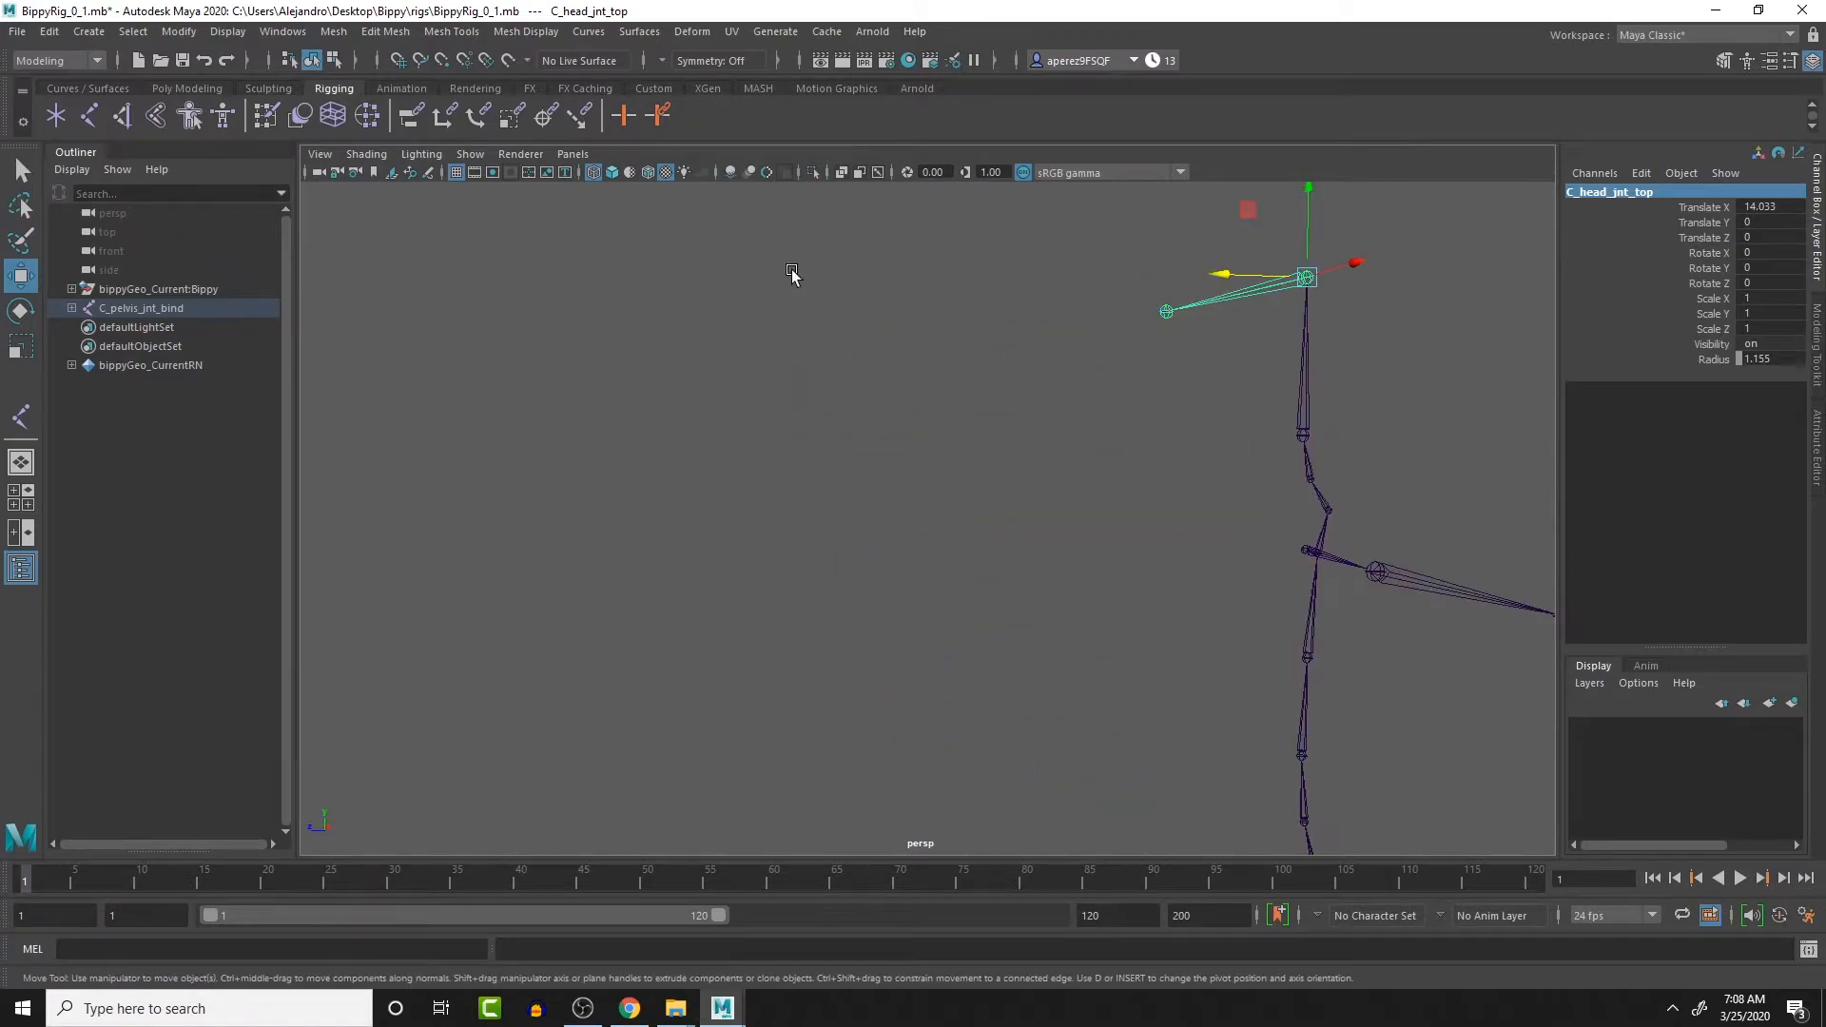
left_click(473, 159)
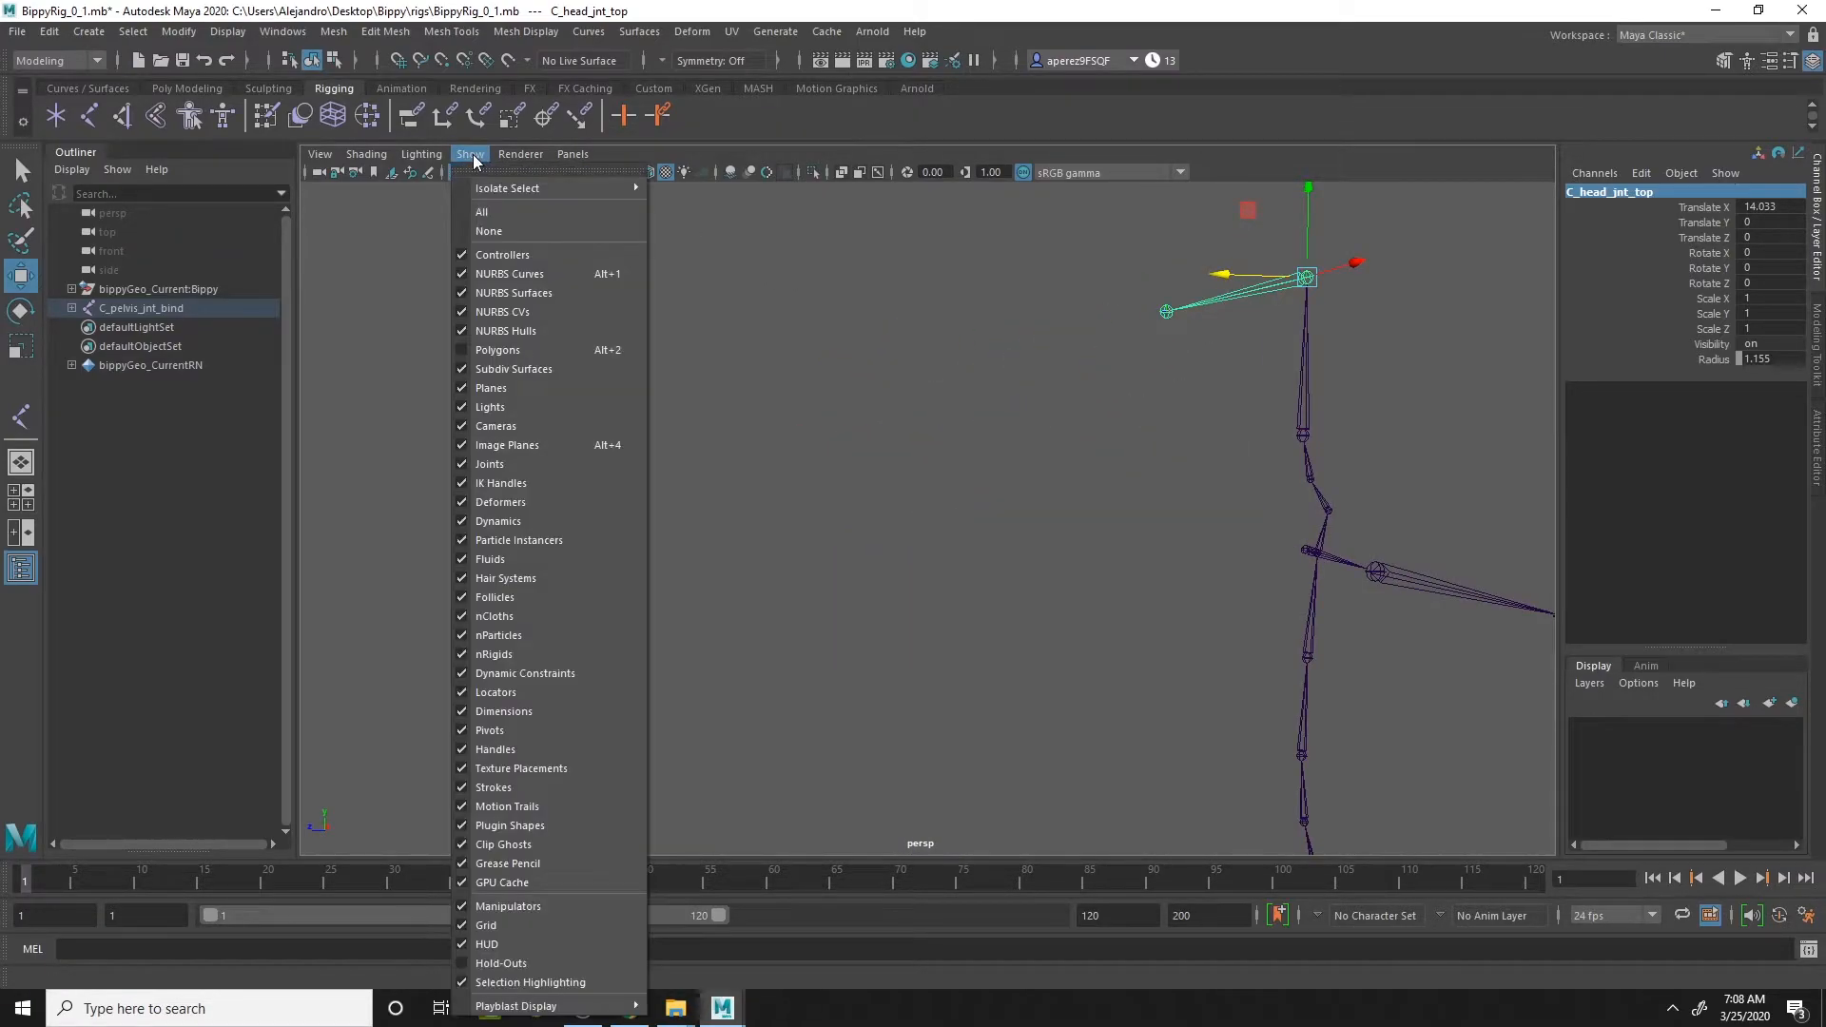
left_click(504, 350)
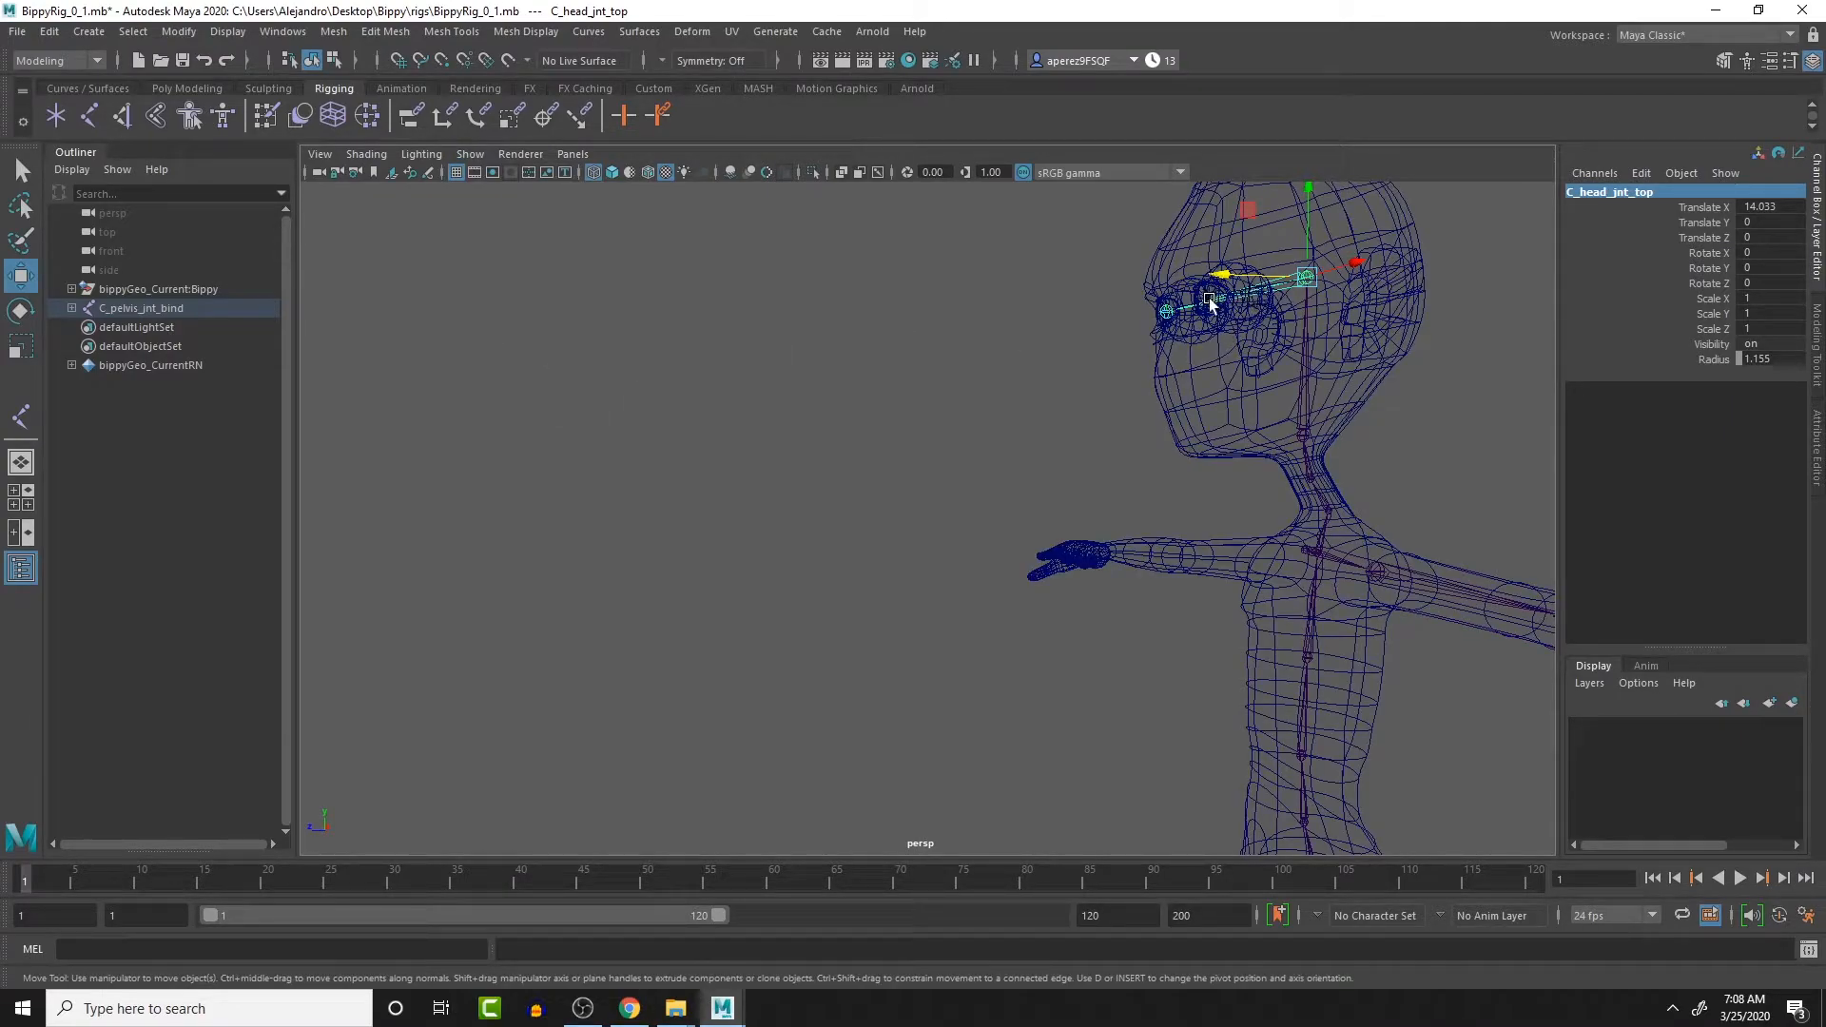
- Select the end joint at the front of the face and rename it as C_head_jnt_aim
left_click(1166, 311)
double_click(1580, 191)
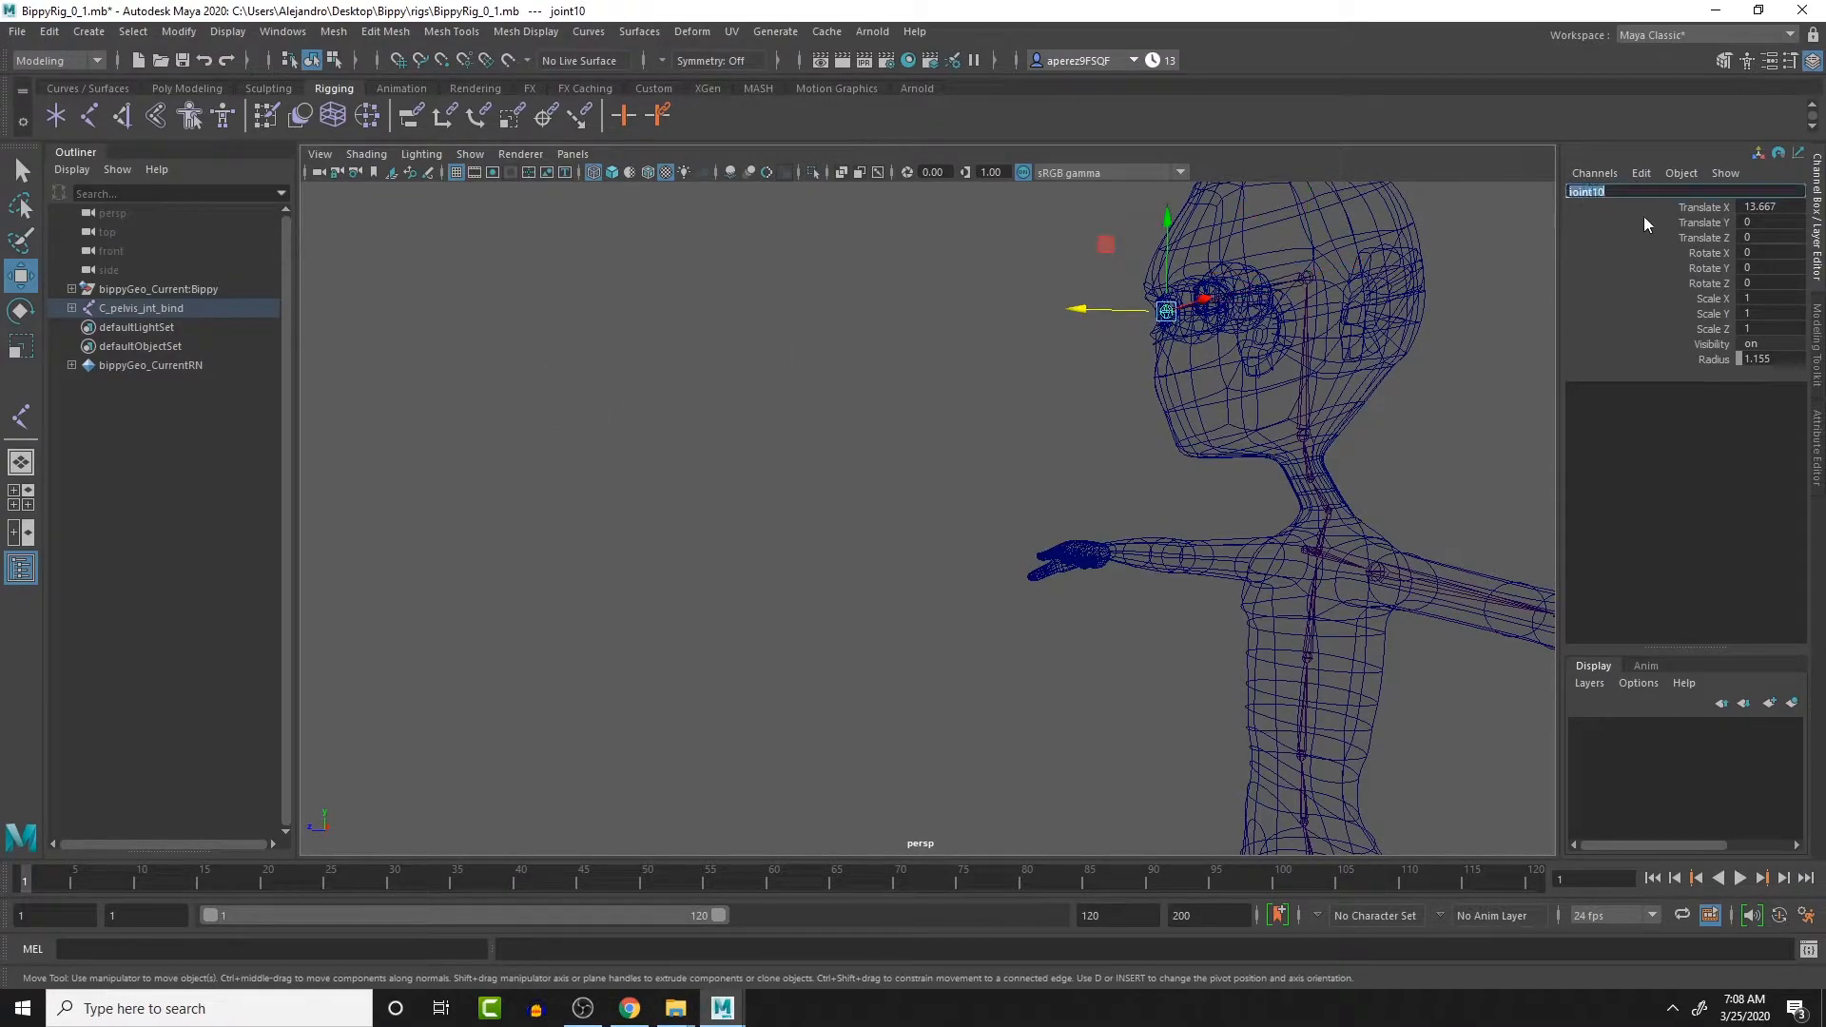
type("C_head_jnt_aim")
key("Return")
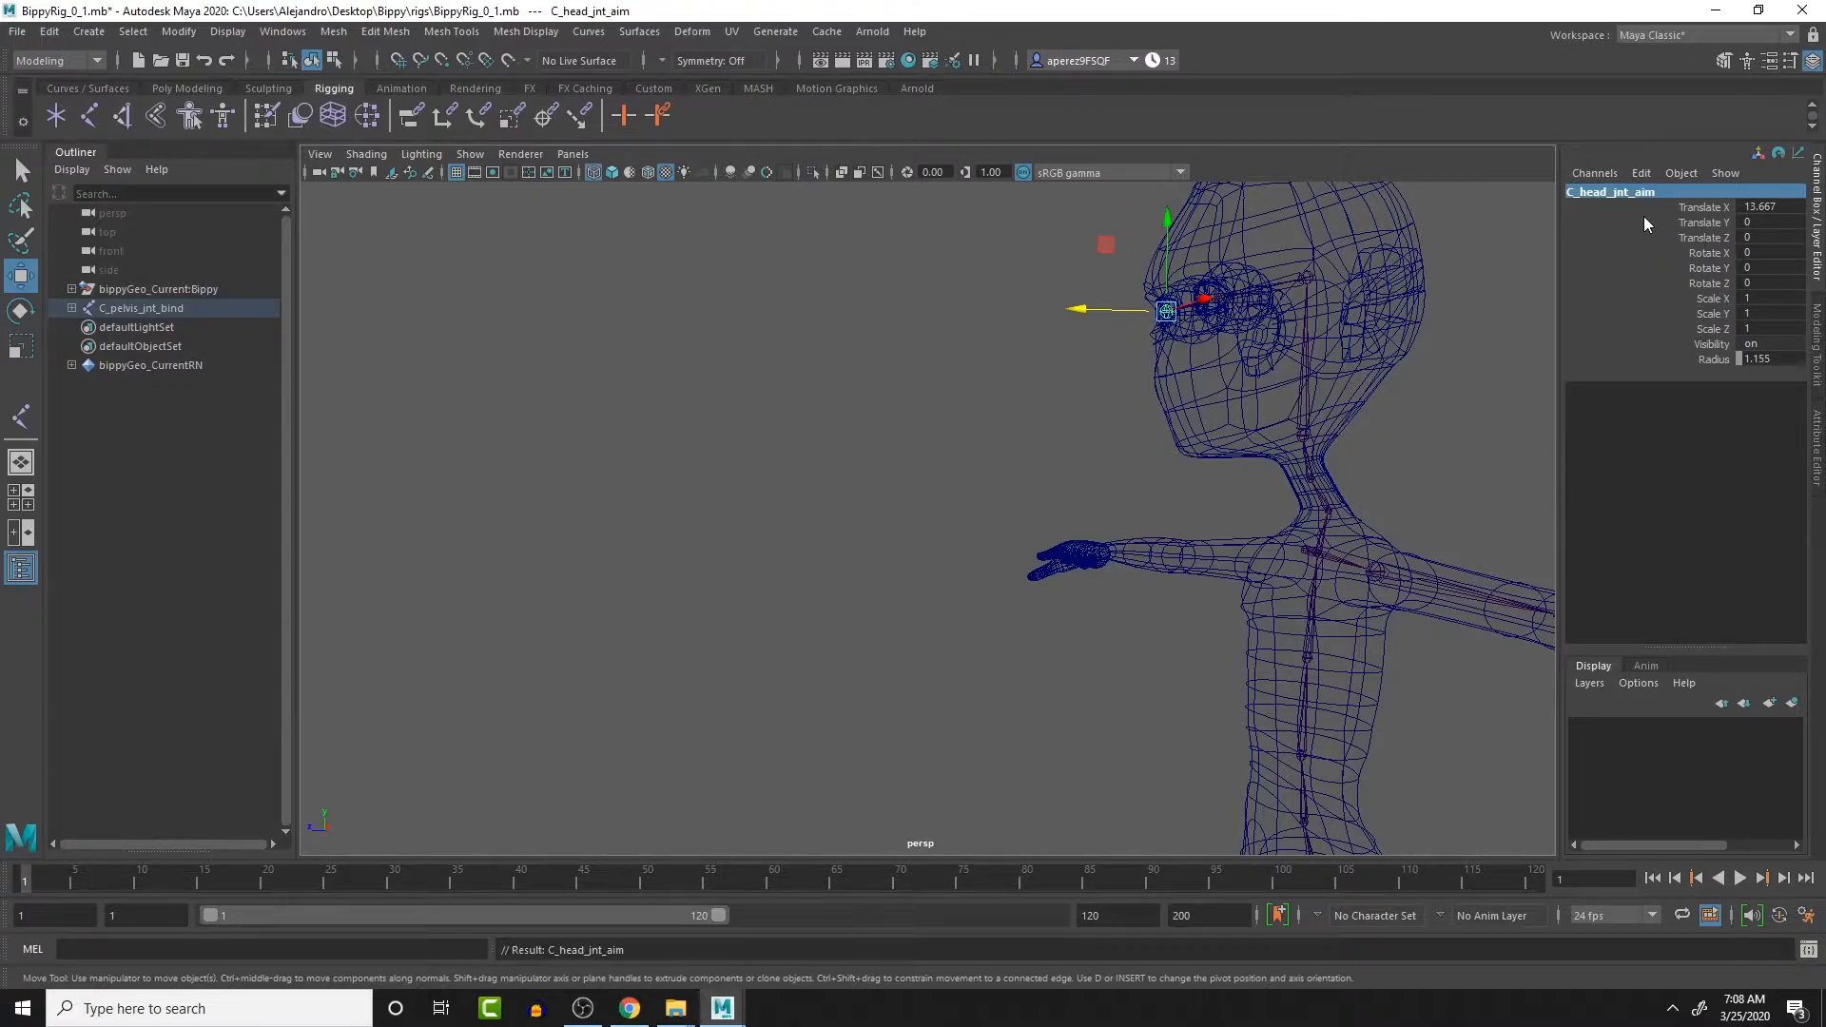
left_click_drag(1304, 375, 1246, 366, "alt")
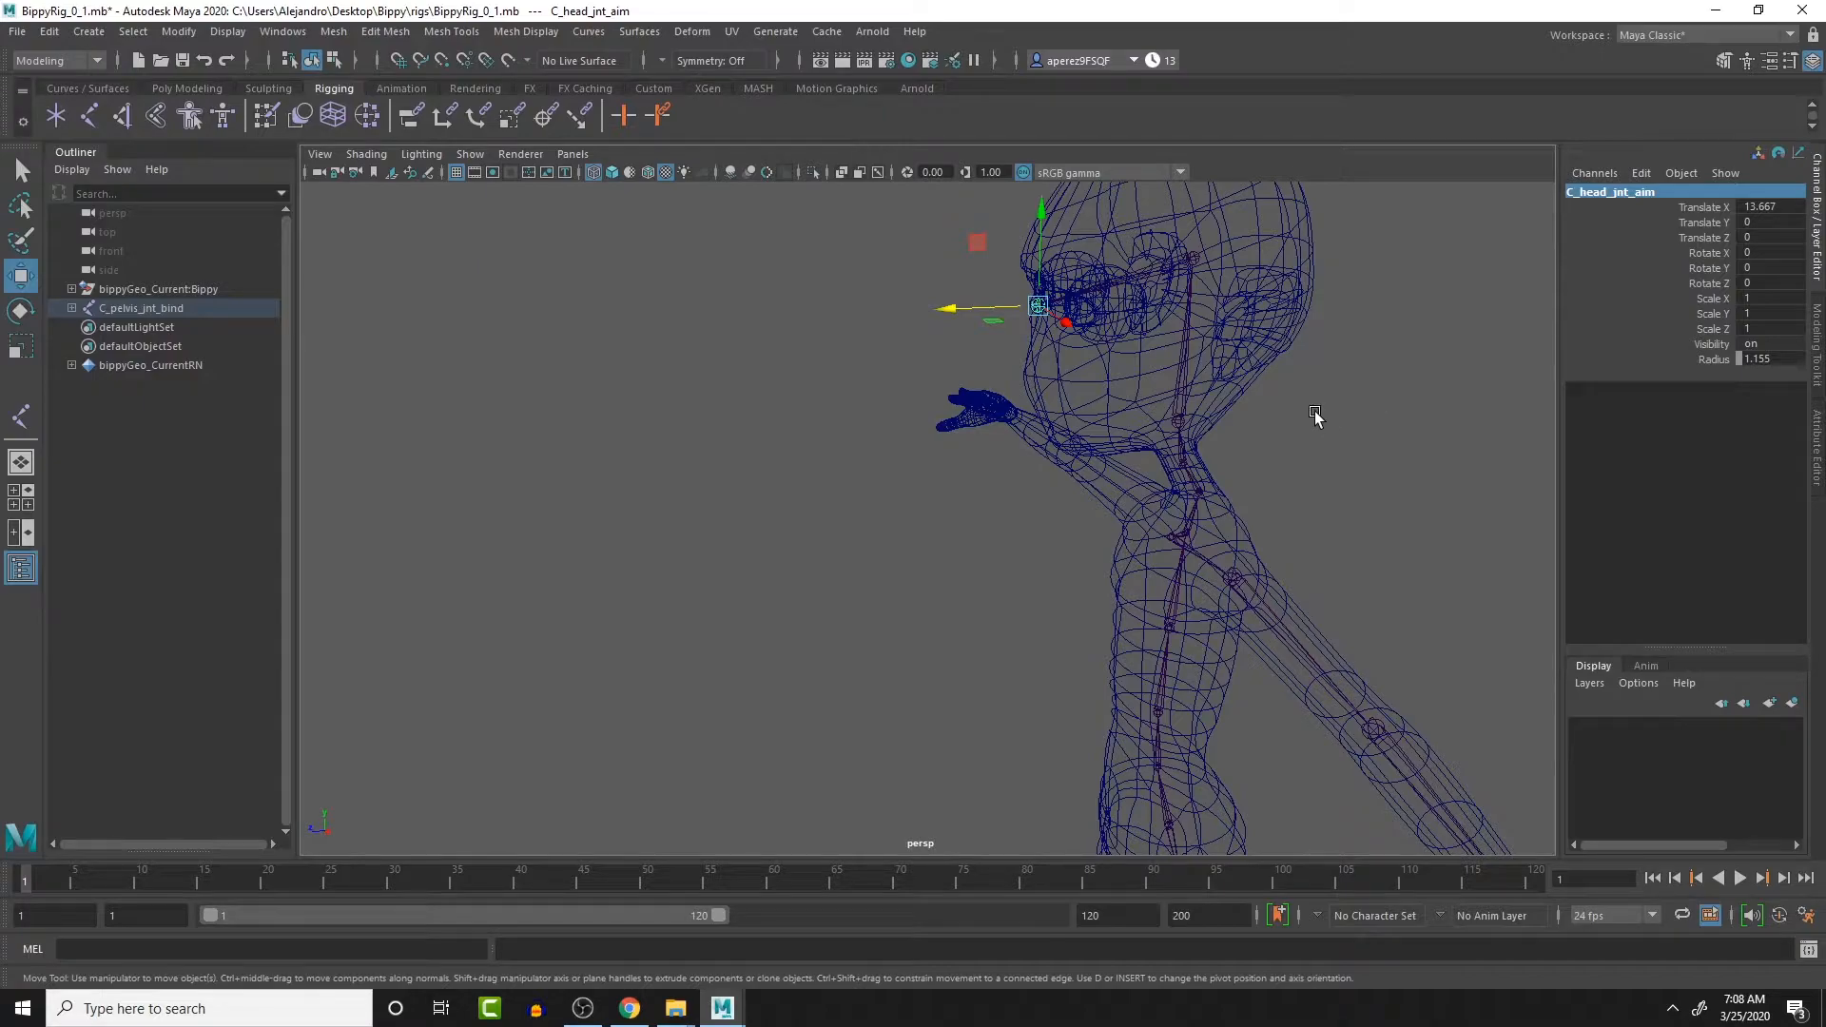
middle_click_drag(1316, 416, 1291, 318, "alt")
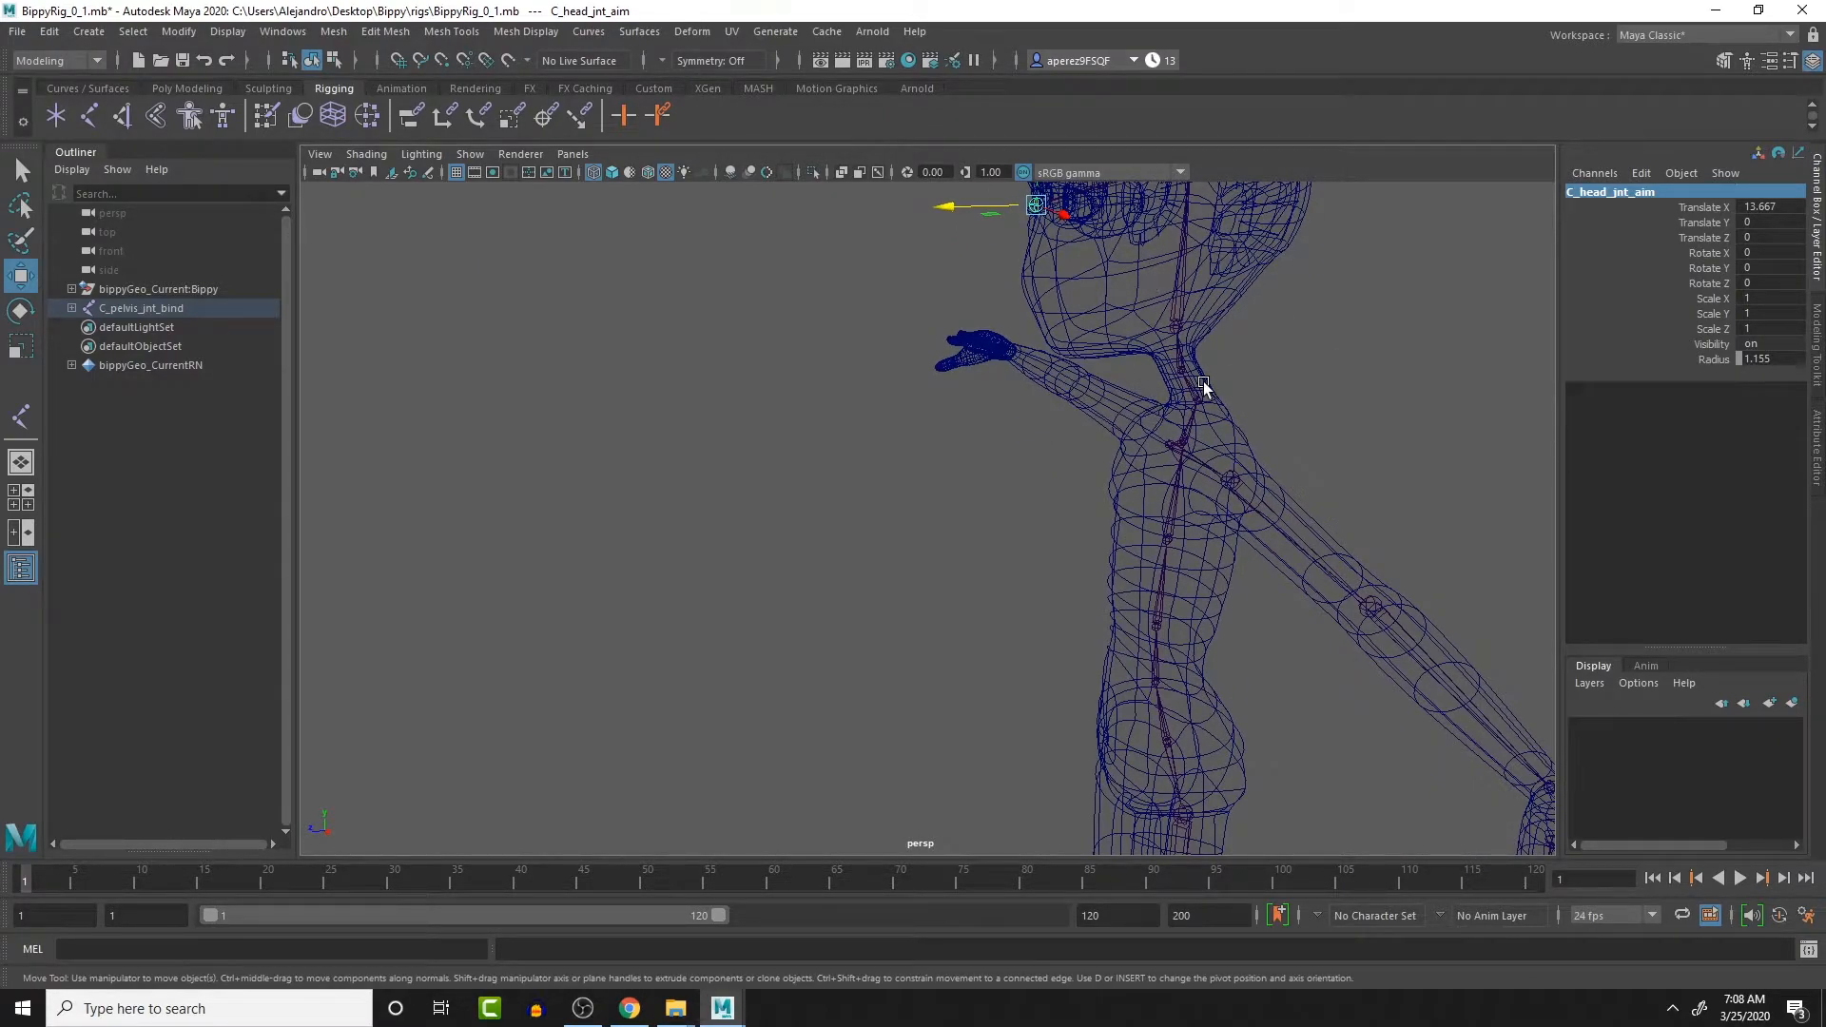
- Select the first joint of the arm chain beside the upper spine and rename it as L_clavical_jnt_bind
left_click_drag(1202, 380, 1336, 371, "alt")
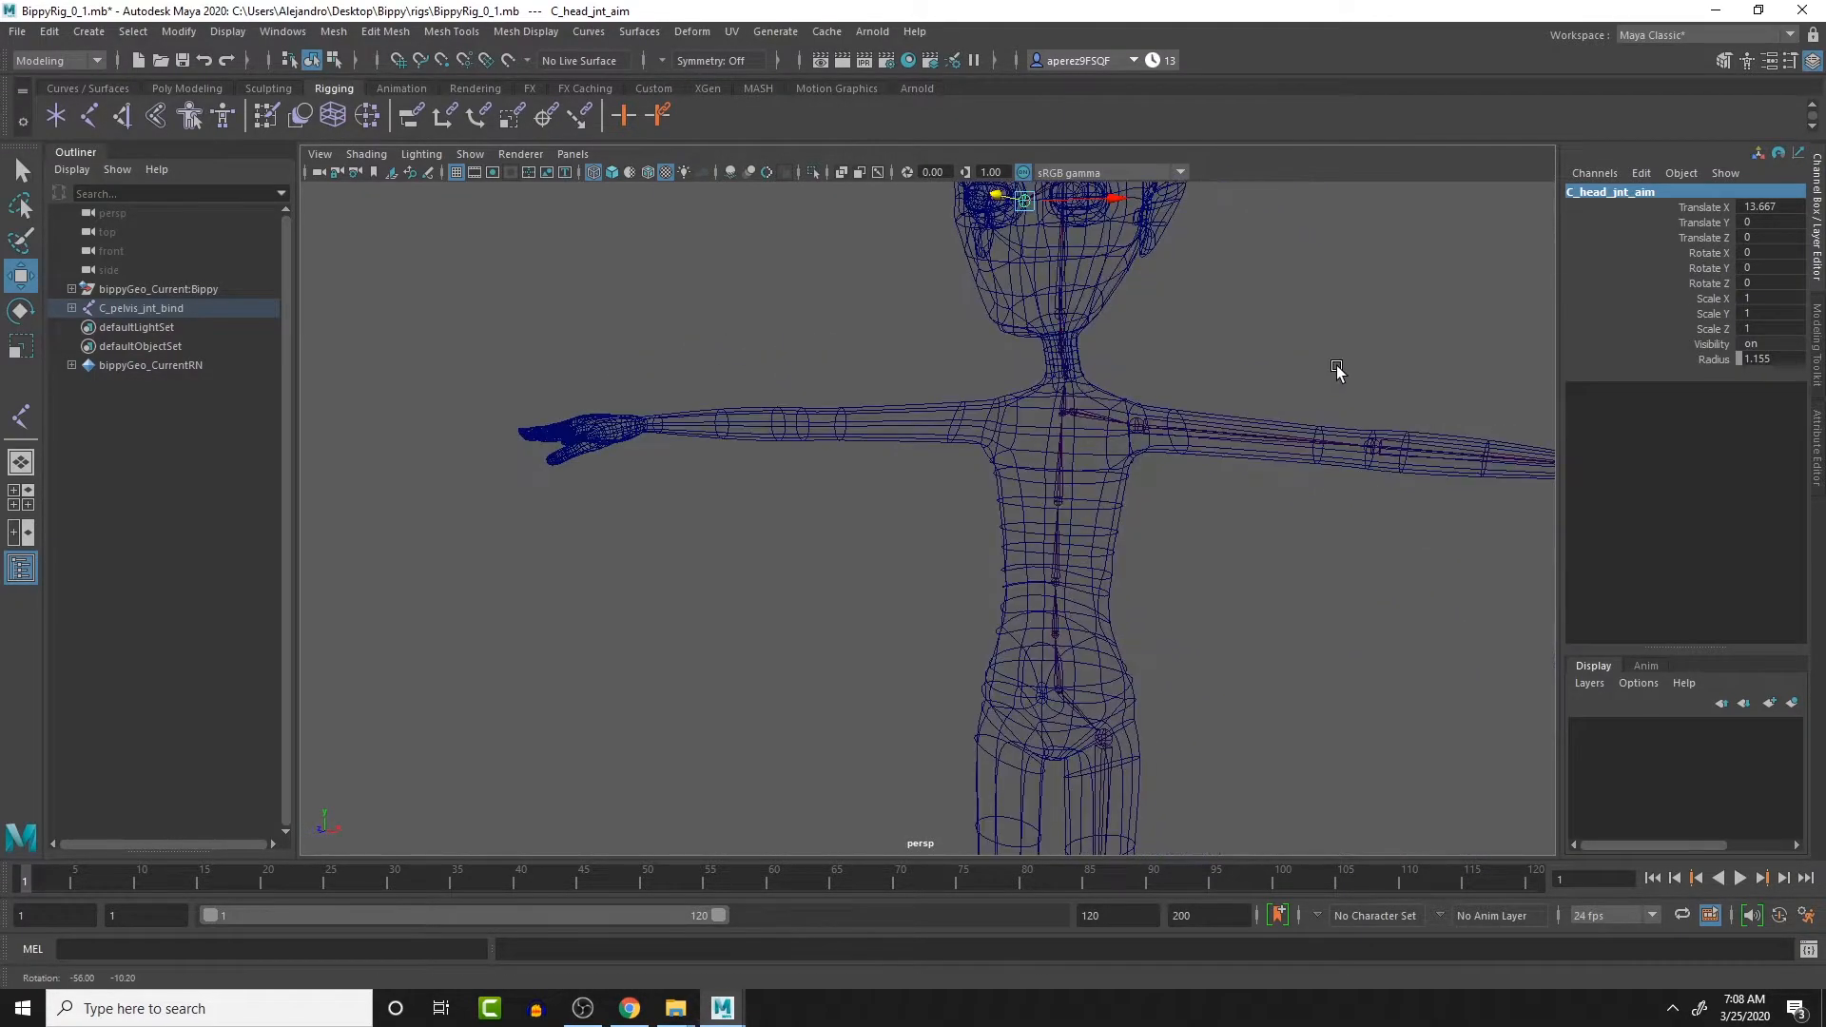
left_click(1576, 193)
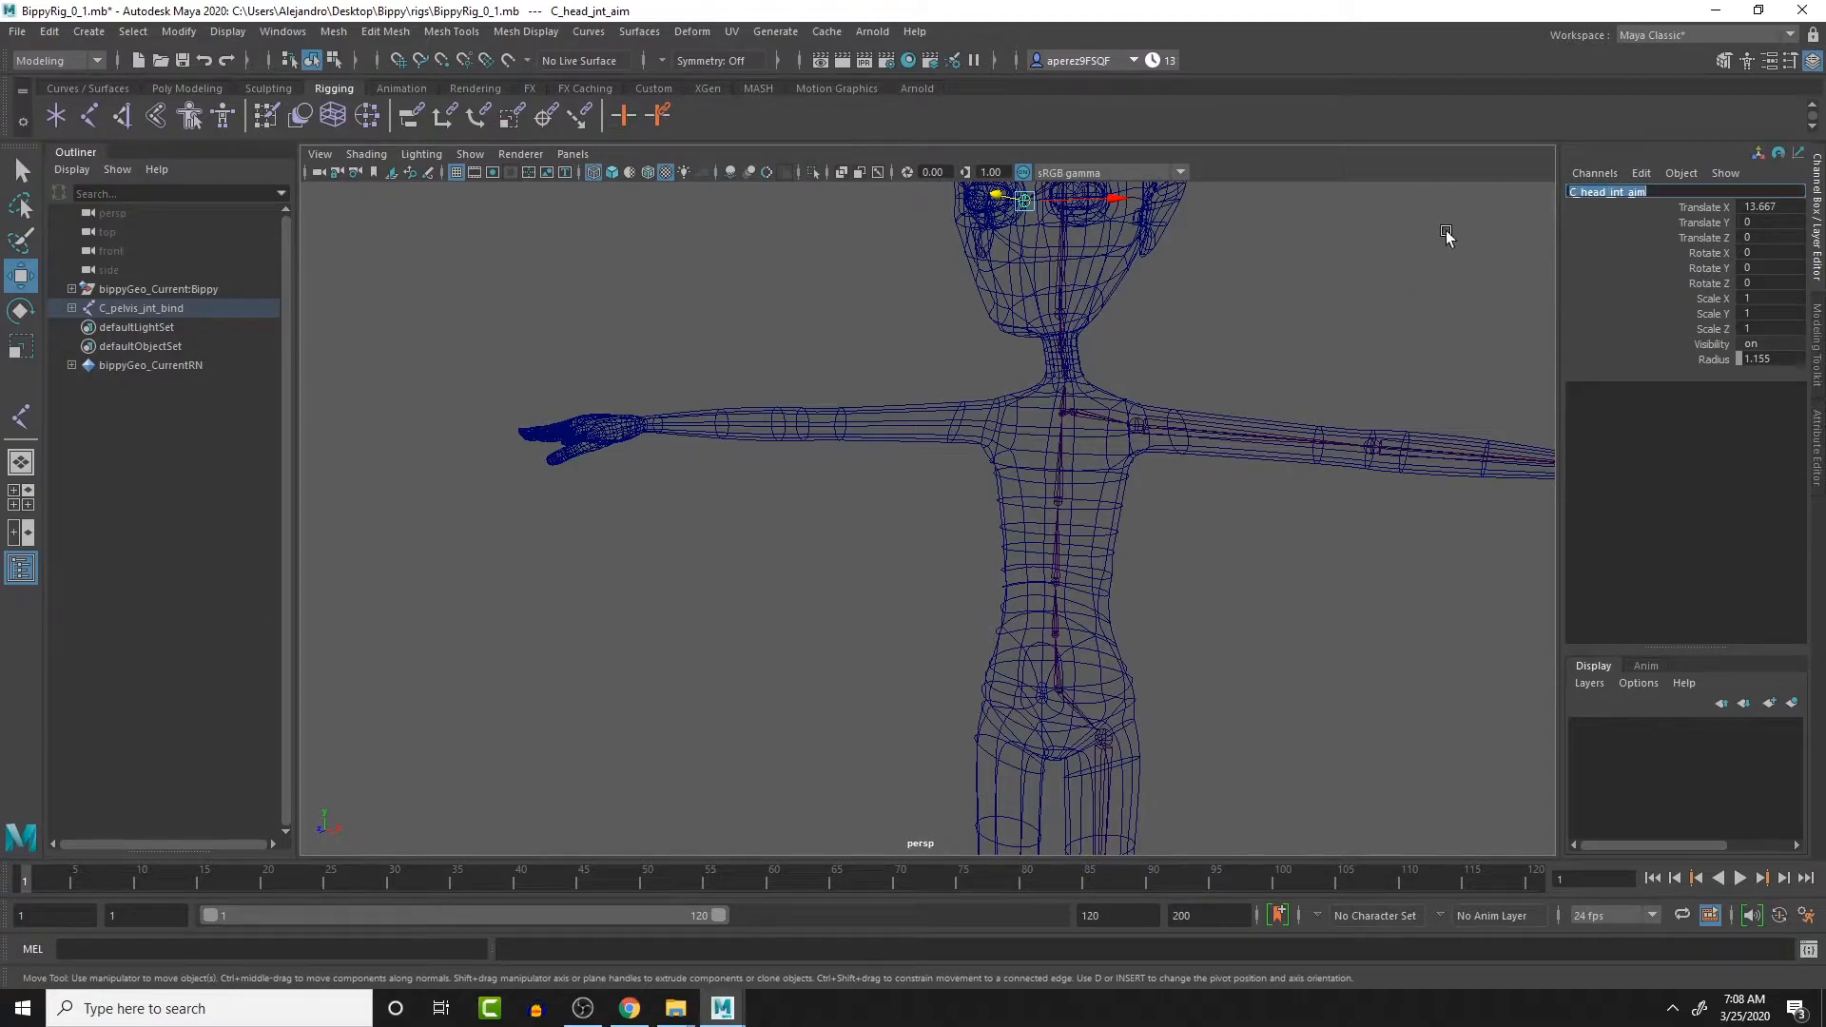
left_click(1146, 420)
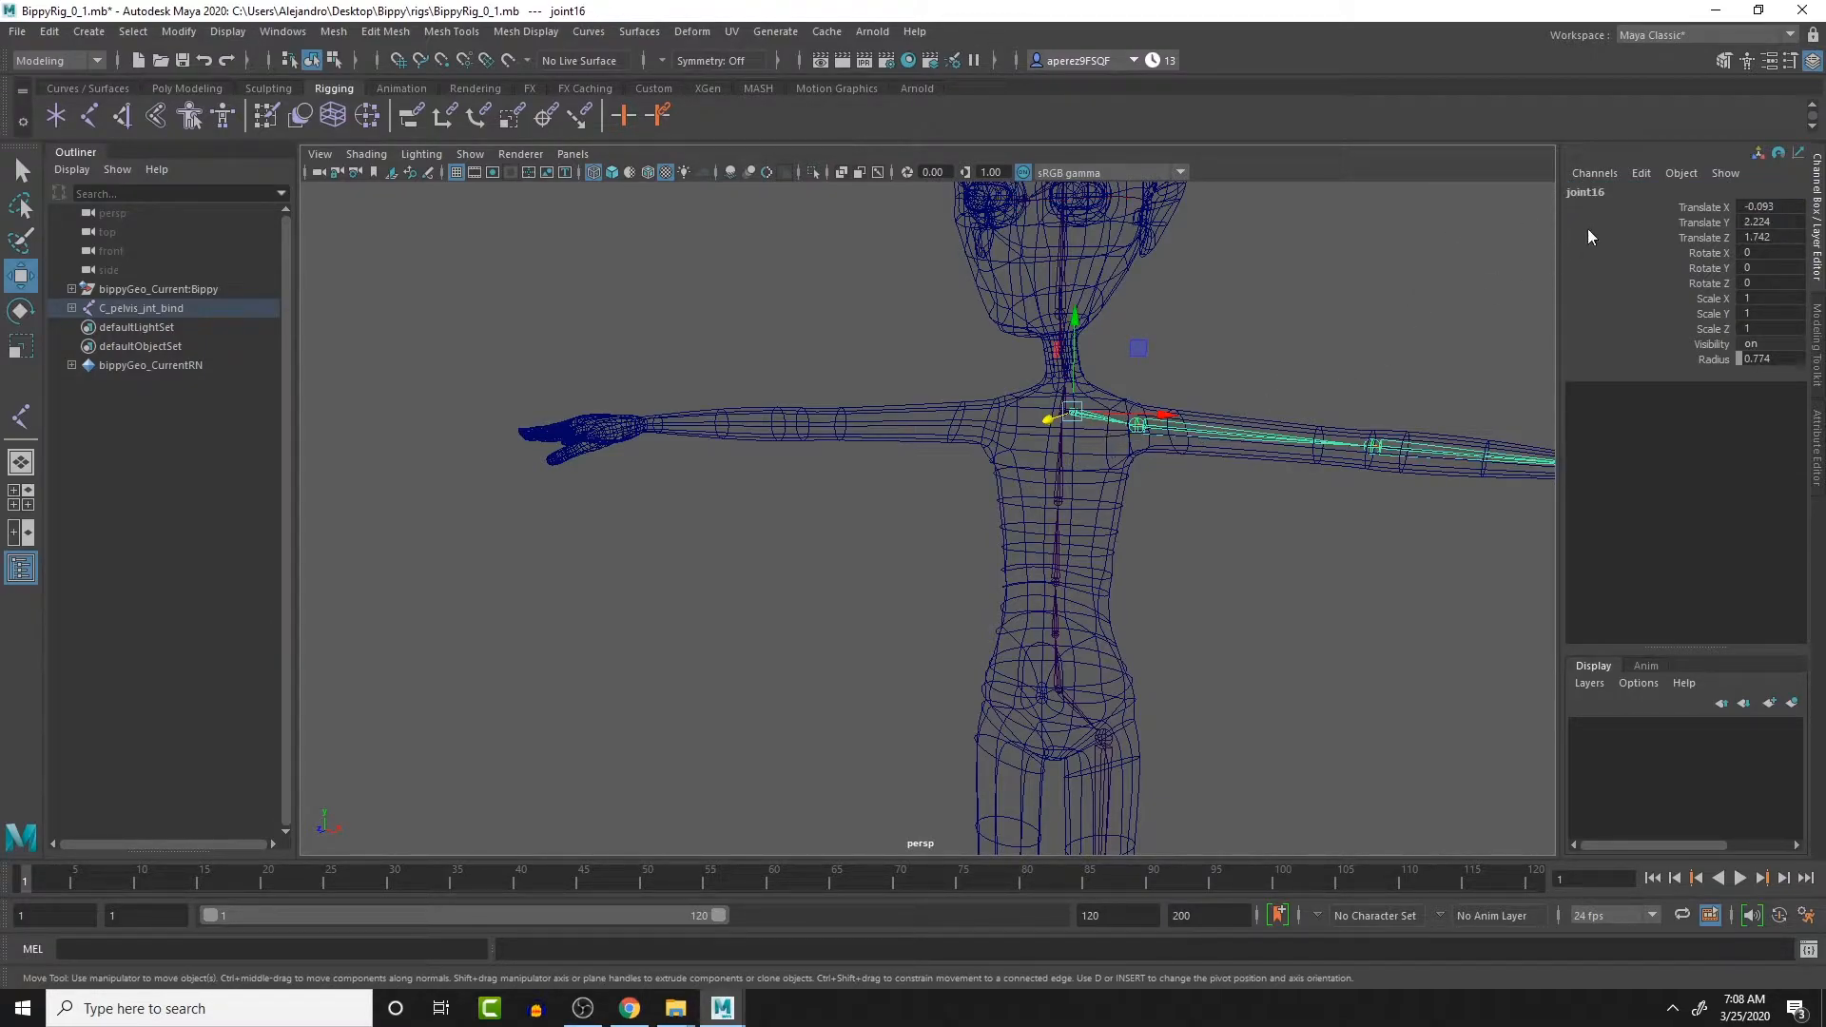
left_click_drag(1161, 423, 856, 439, "alt")
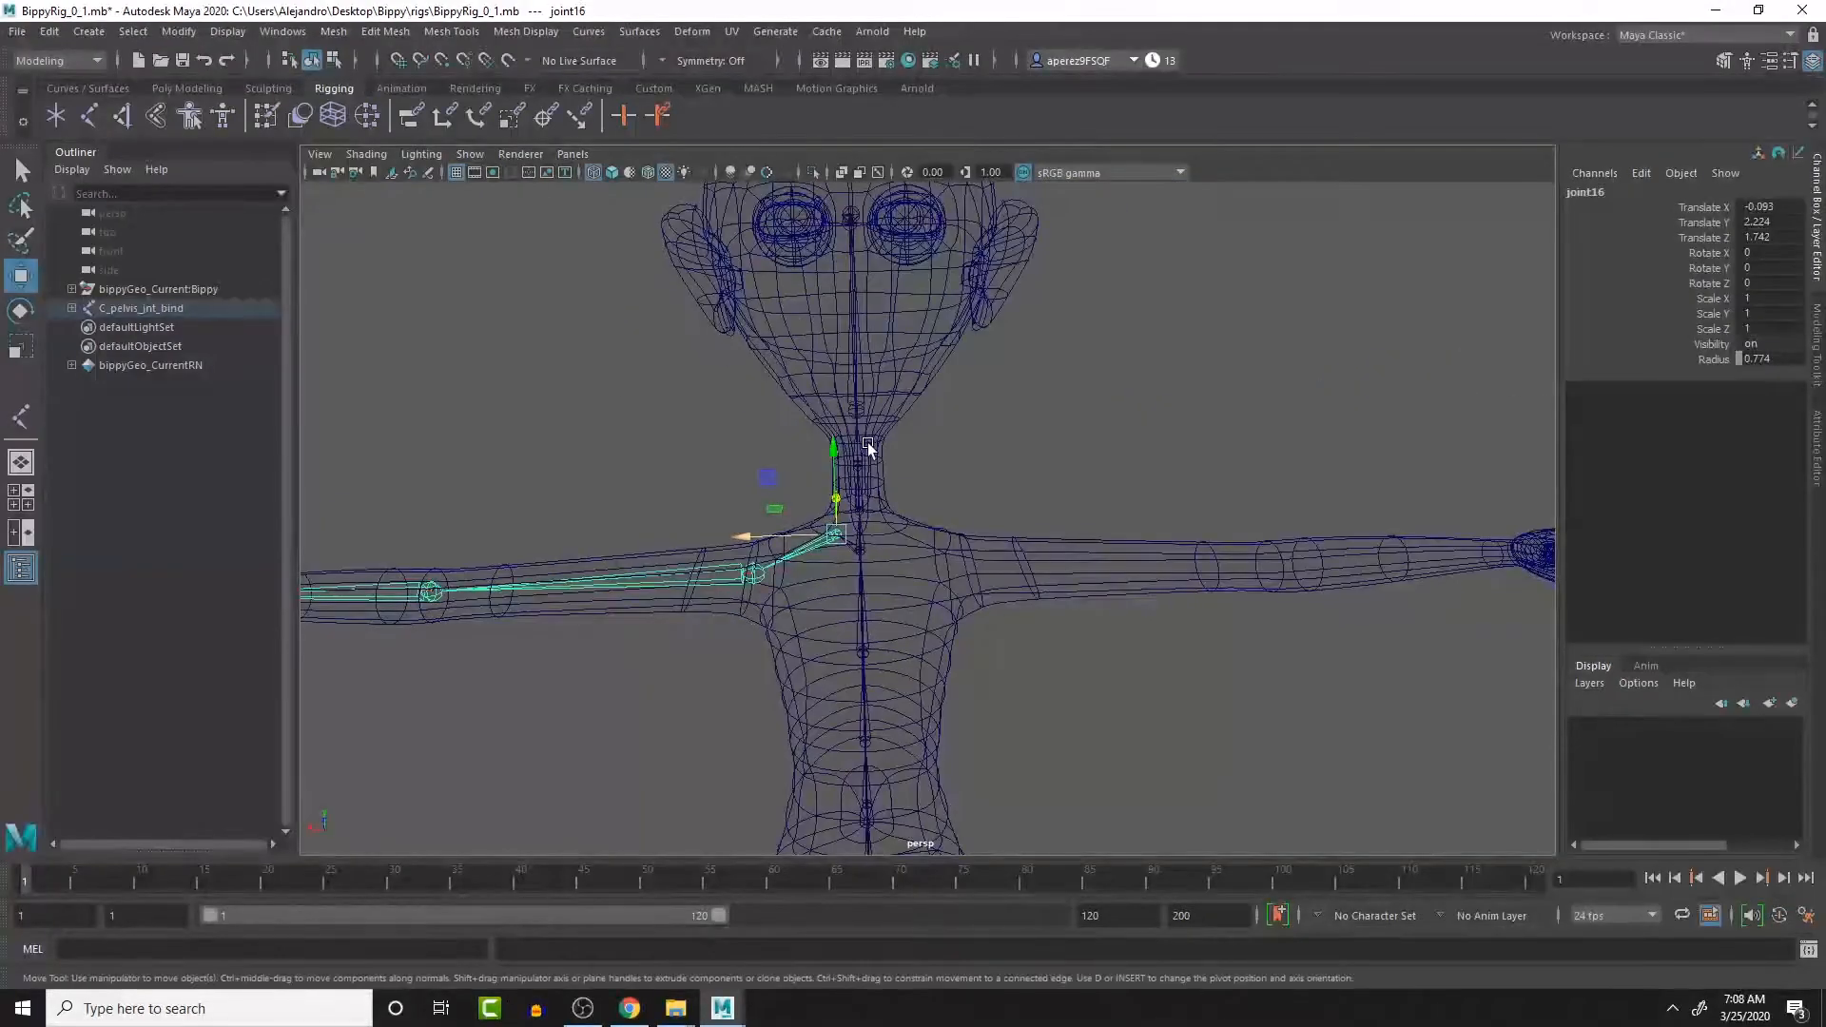
middle_click_drag(867, 442, 933, 411, "alt")
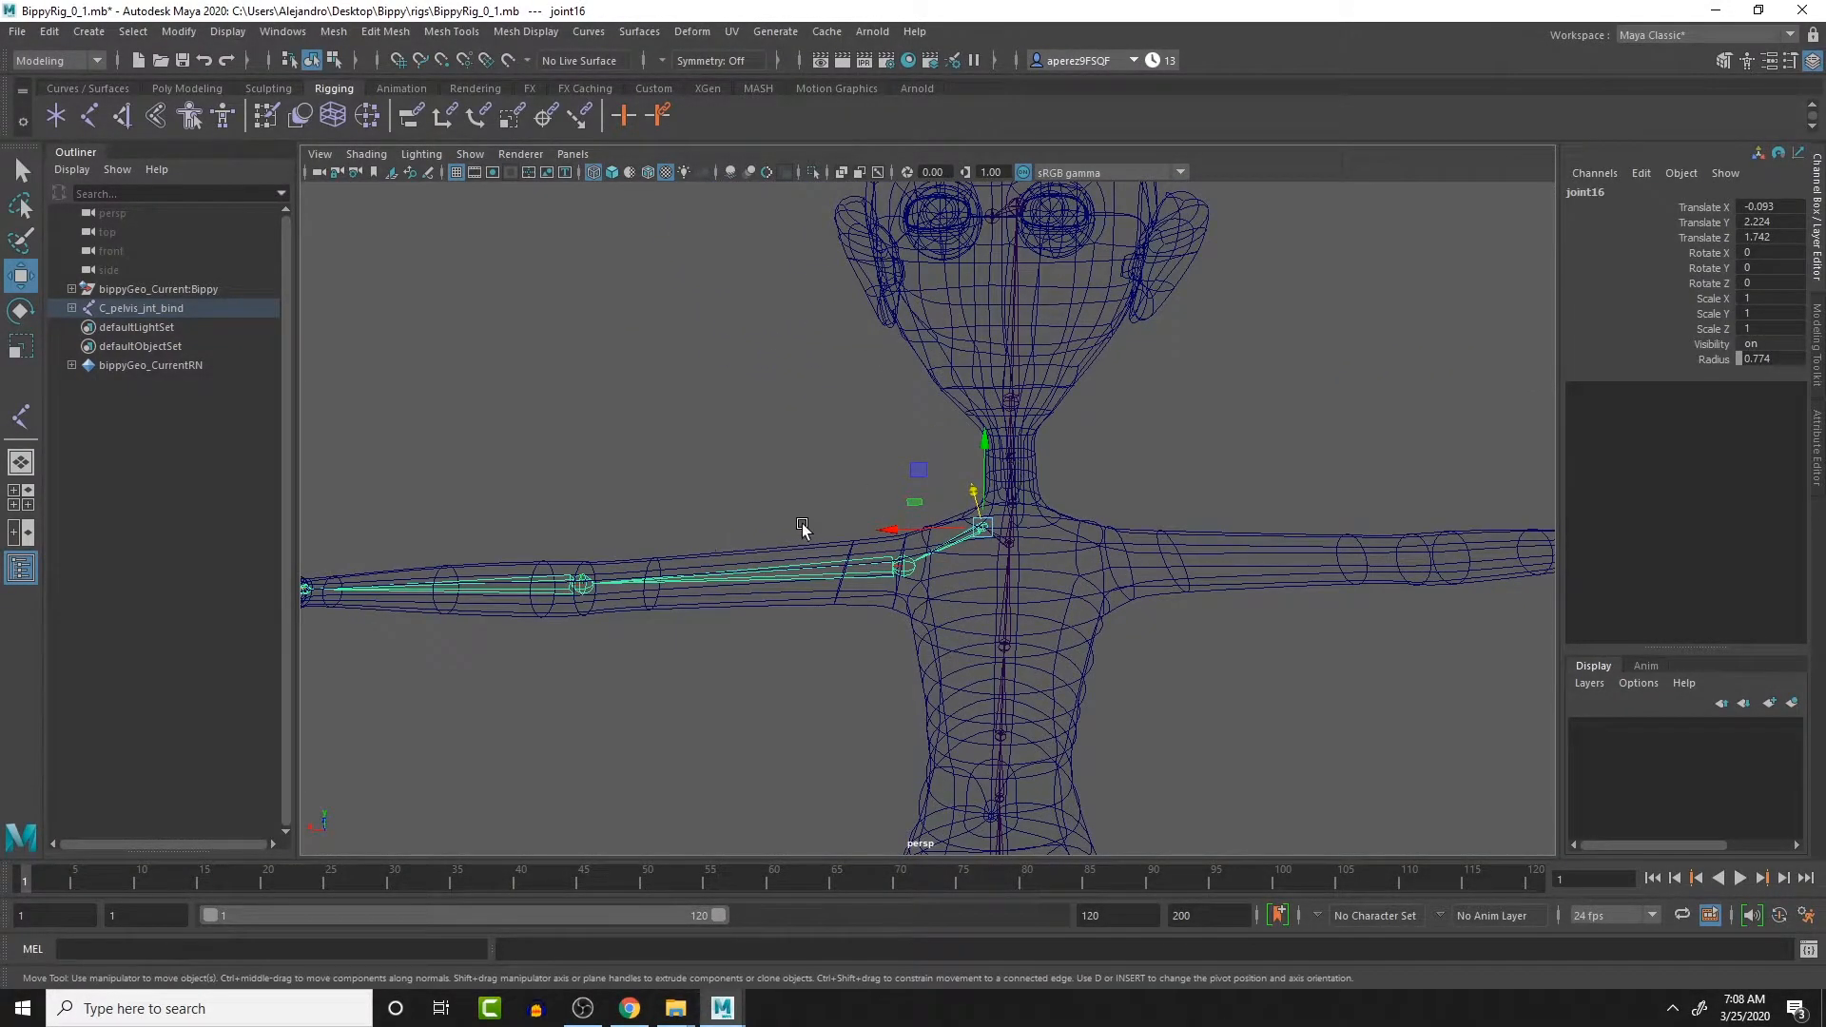
left_click_drag(793, 575, 846, 563, "alt")
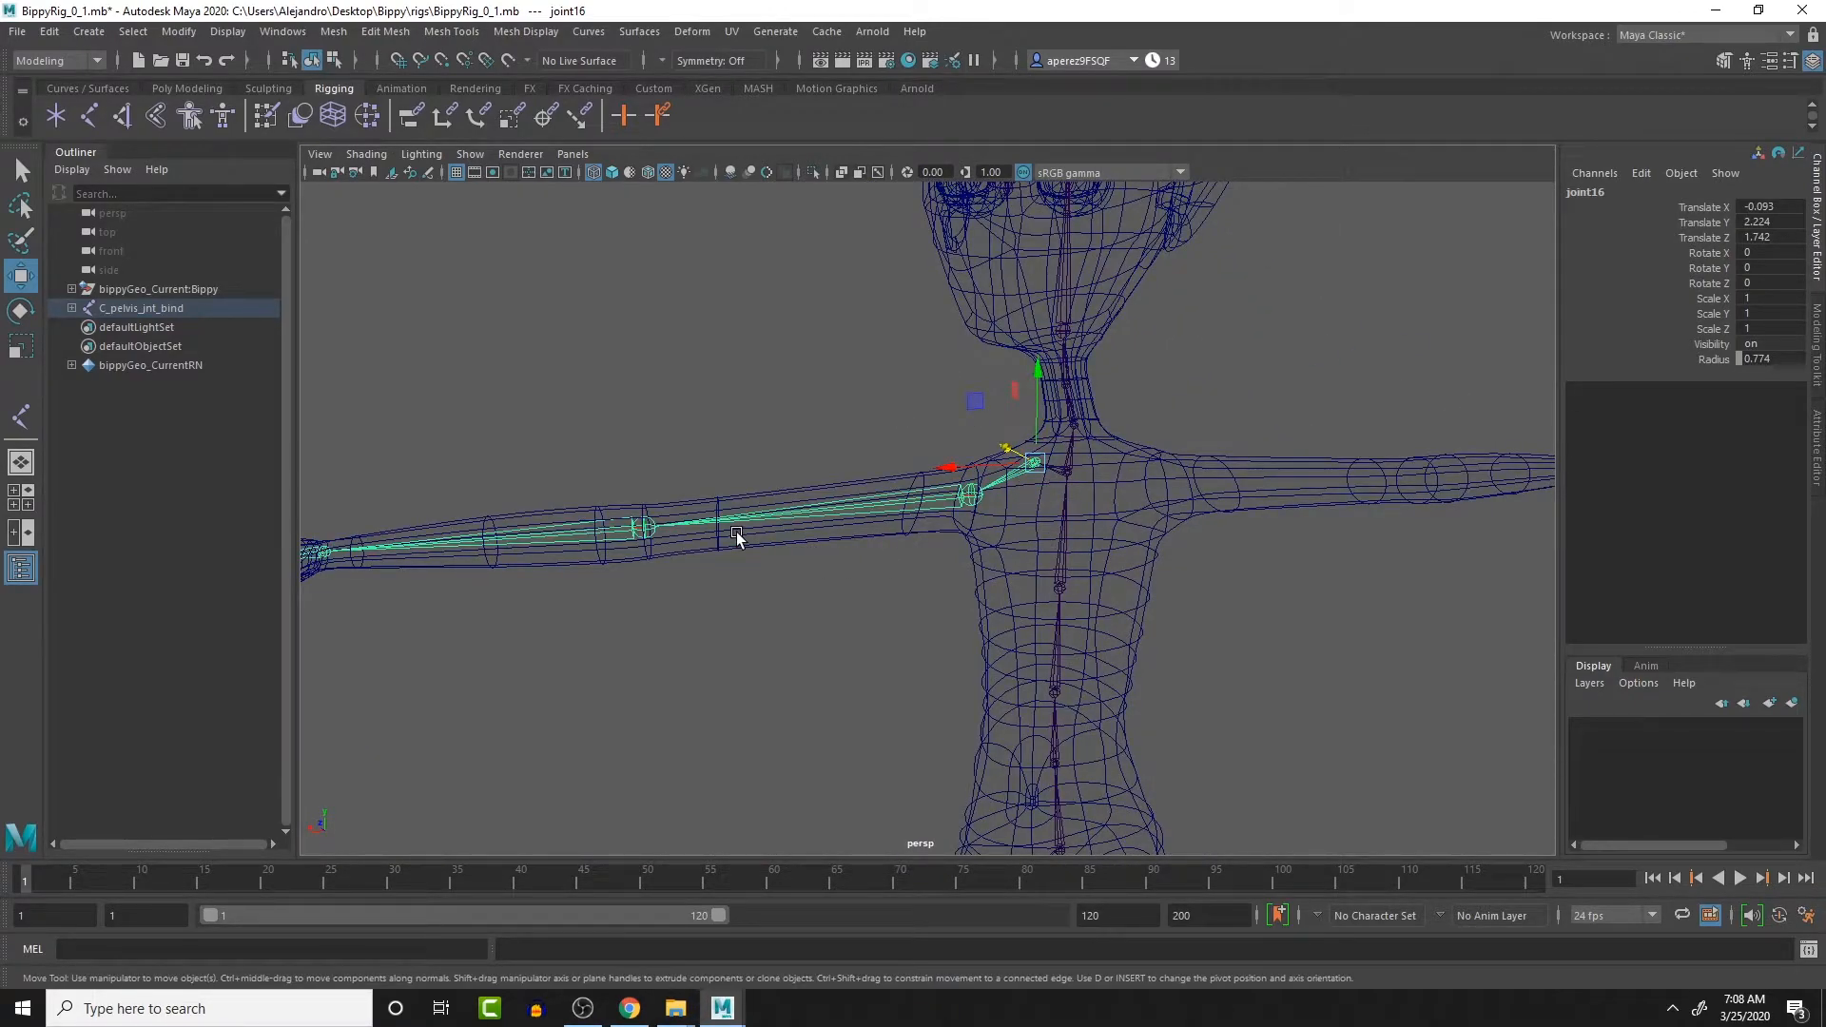
left_click_drag(887, 468, 1043, 343, "alt")
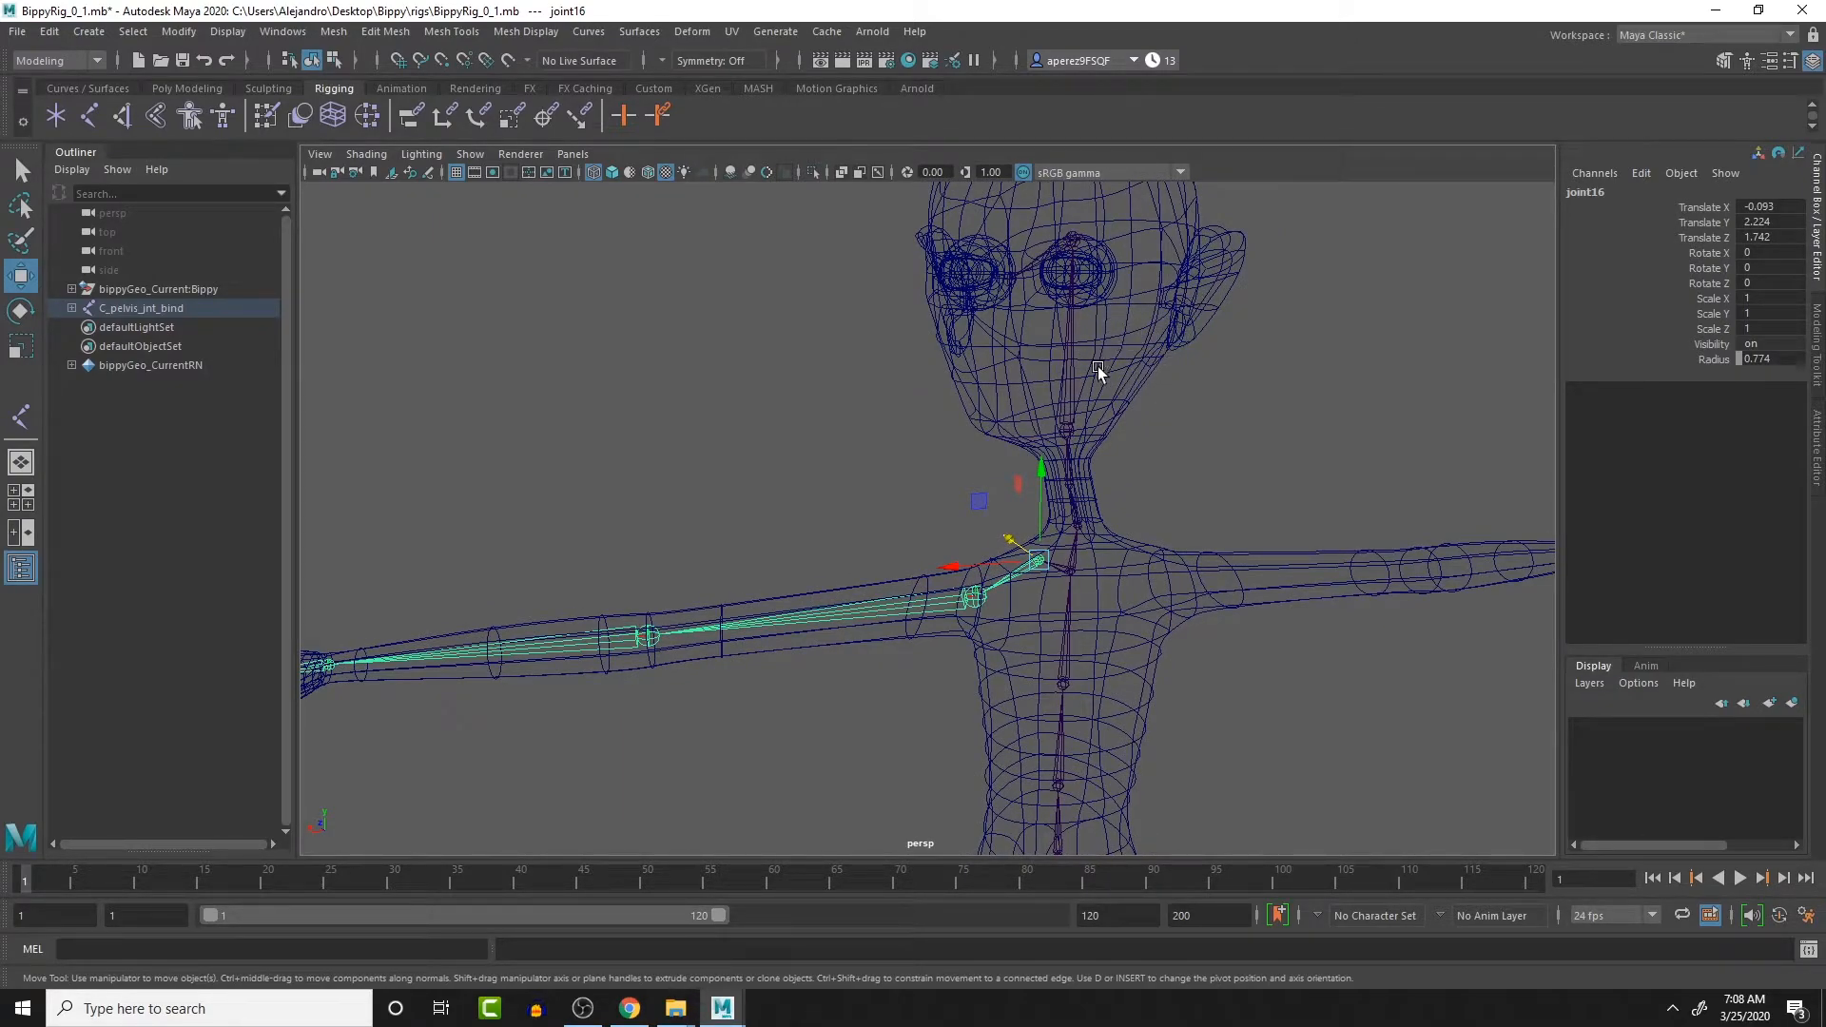
left_click_drag(1126, 327, 1369, 340, "alt")
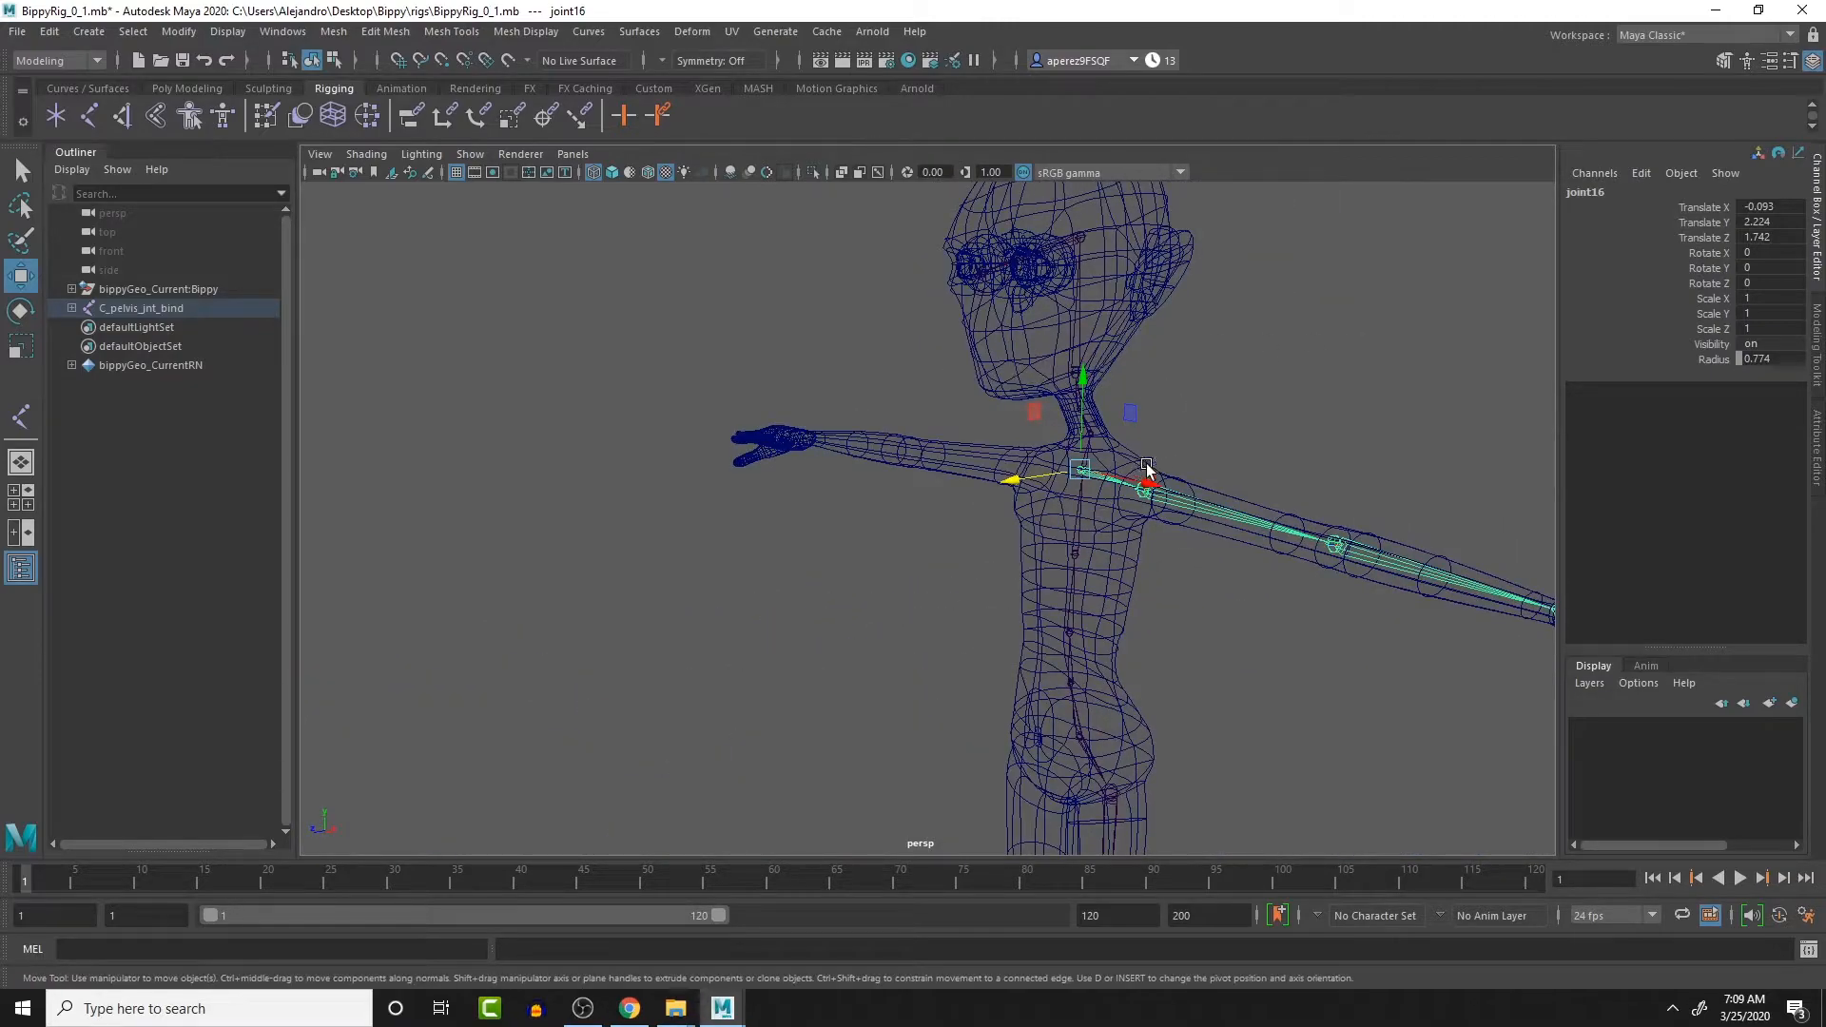
left_click_drag(1186, 456, 1274, 470, "alt")
scroll(1163, 481, "up", 3)
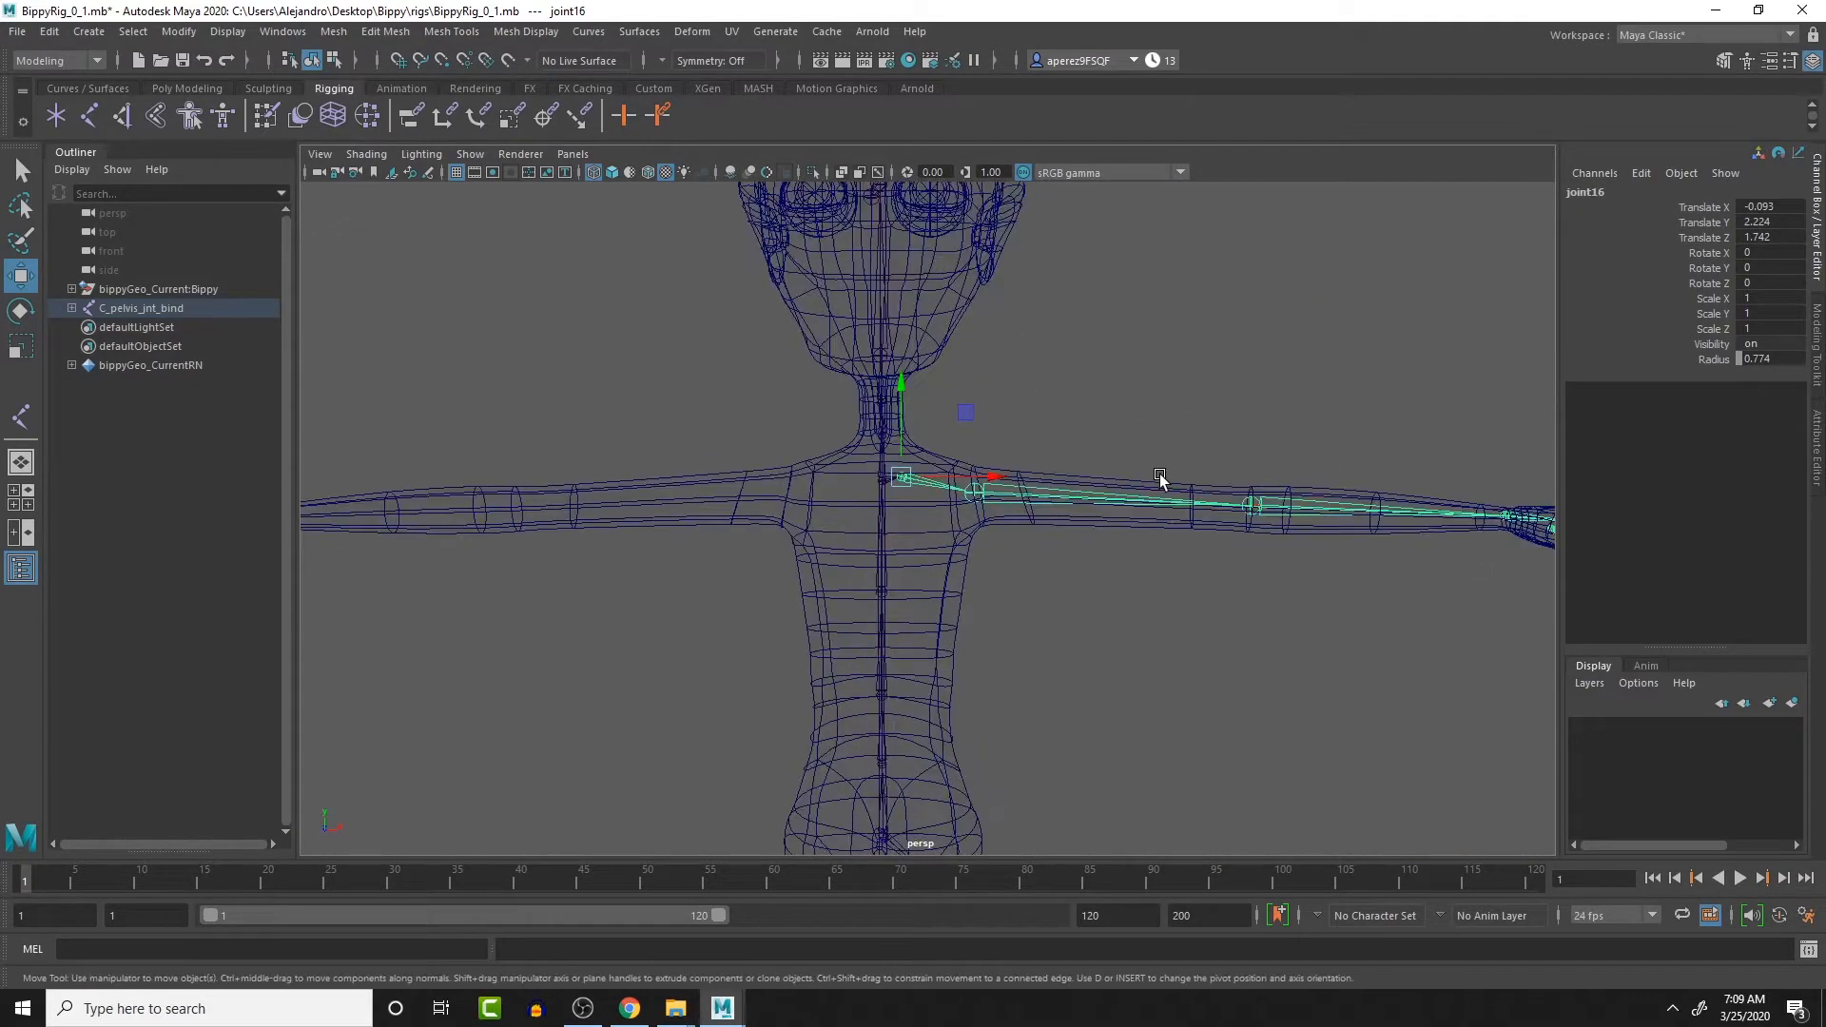
left_click(1594, 193)
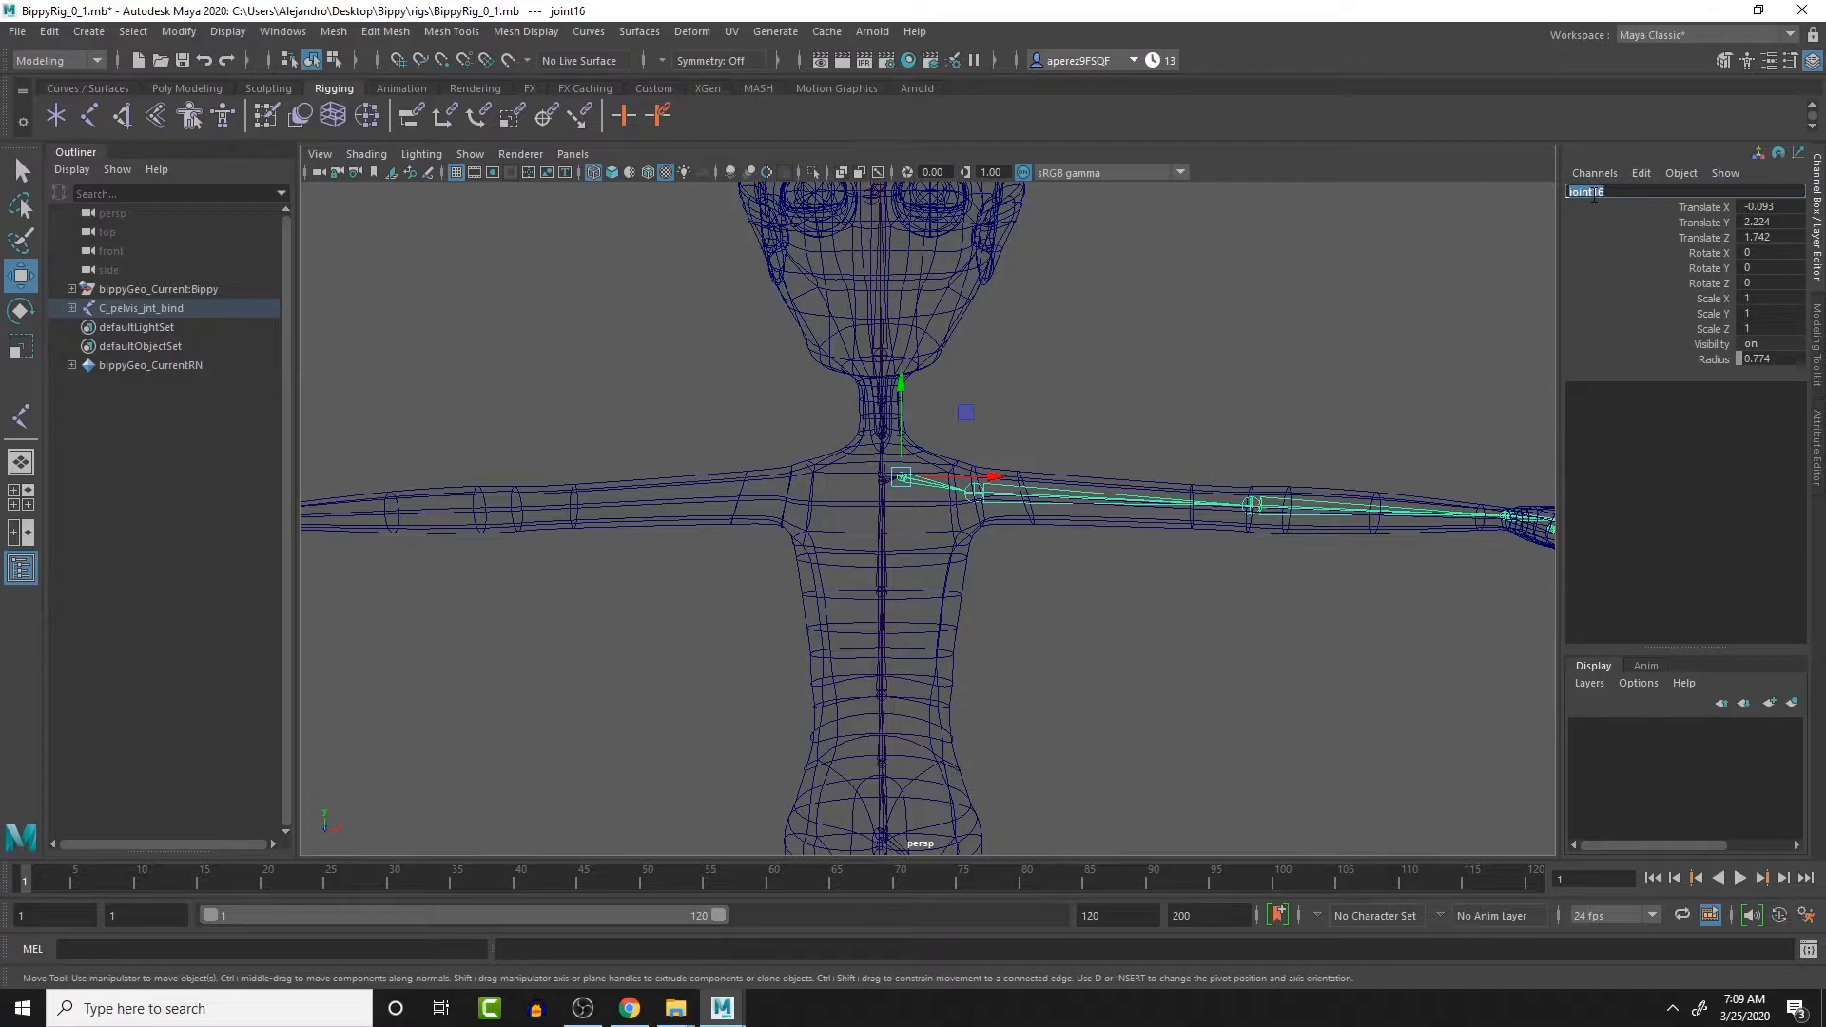
type("C")
key("BackSpace")
type("L_clavical")
type("_jnt_bind")
key("Return")
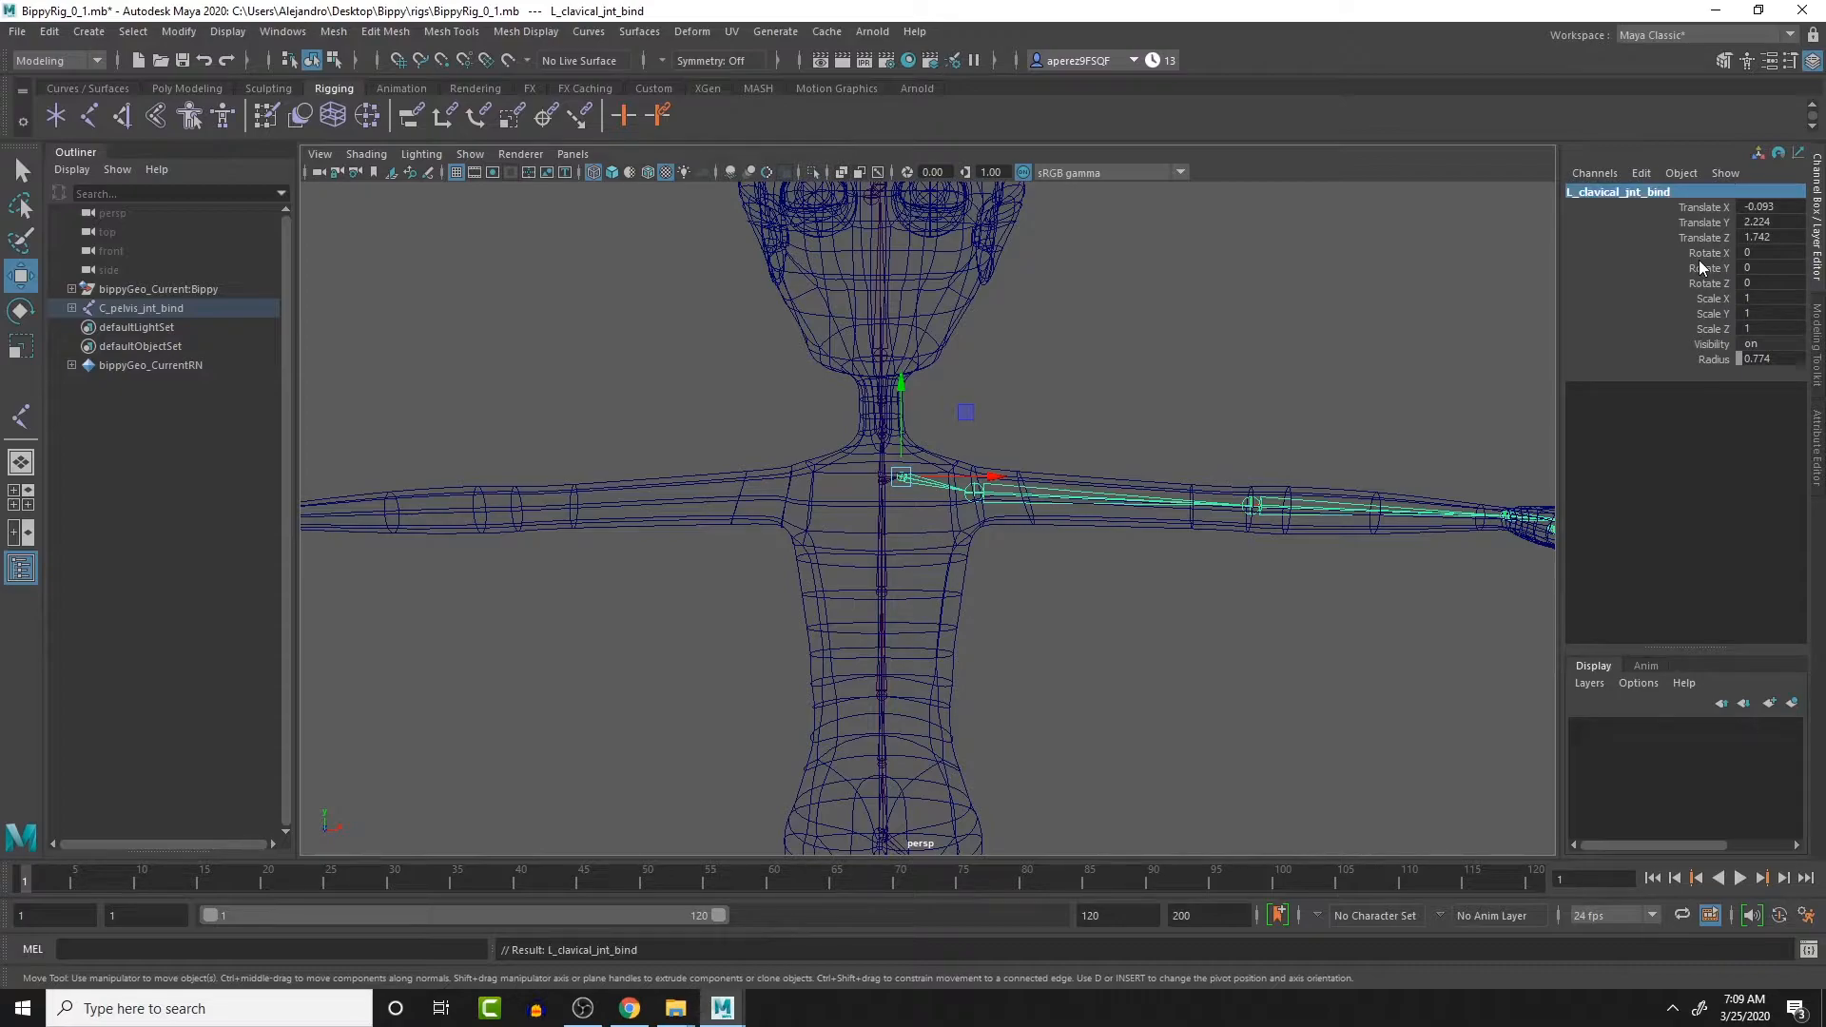
- Select the joint at the top of the arm and rename it as L_Shoulder_jnt_bind
left_click(1080, 489)
left_click(1614, 191)
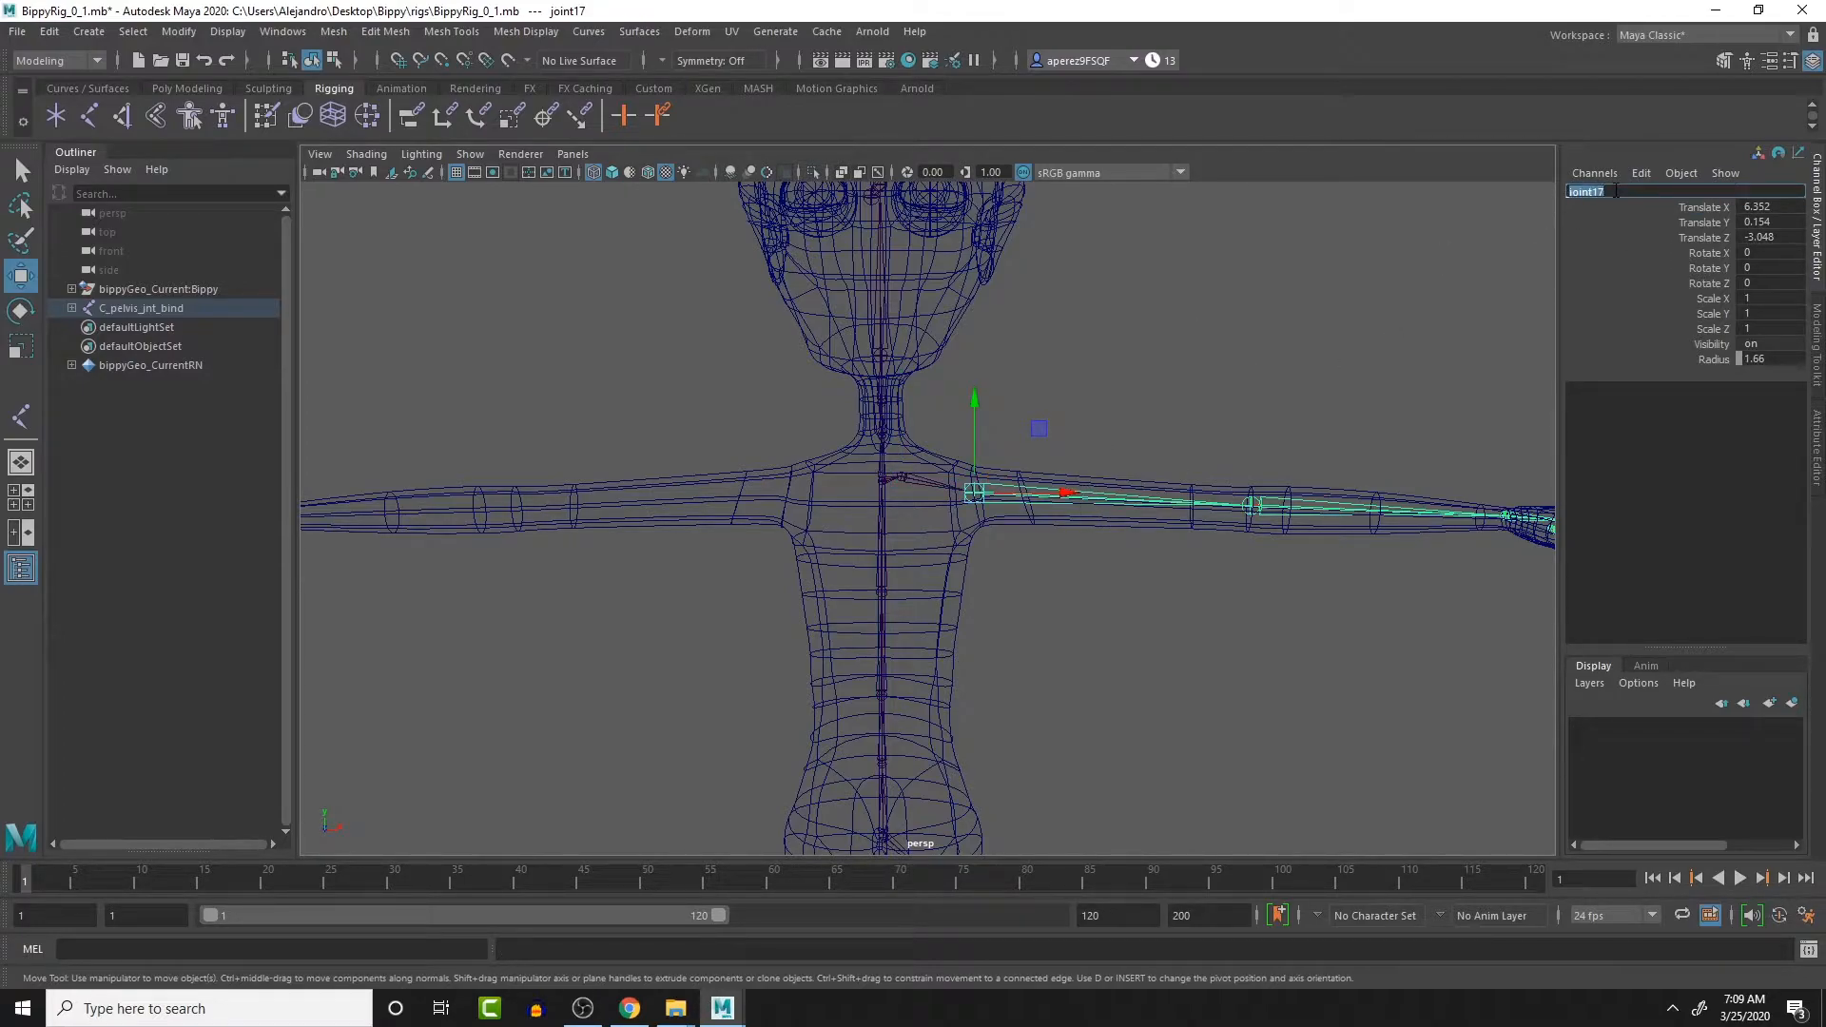
type("L_Shoulder_jnt_bind")
key("Return")
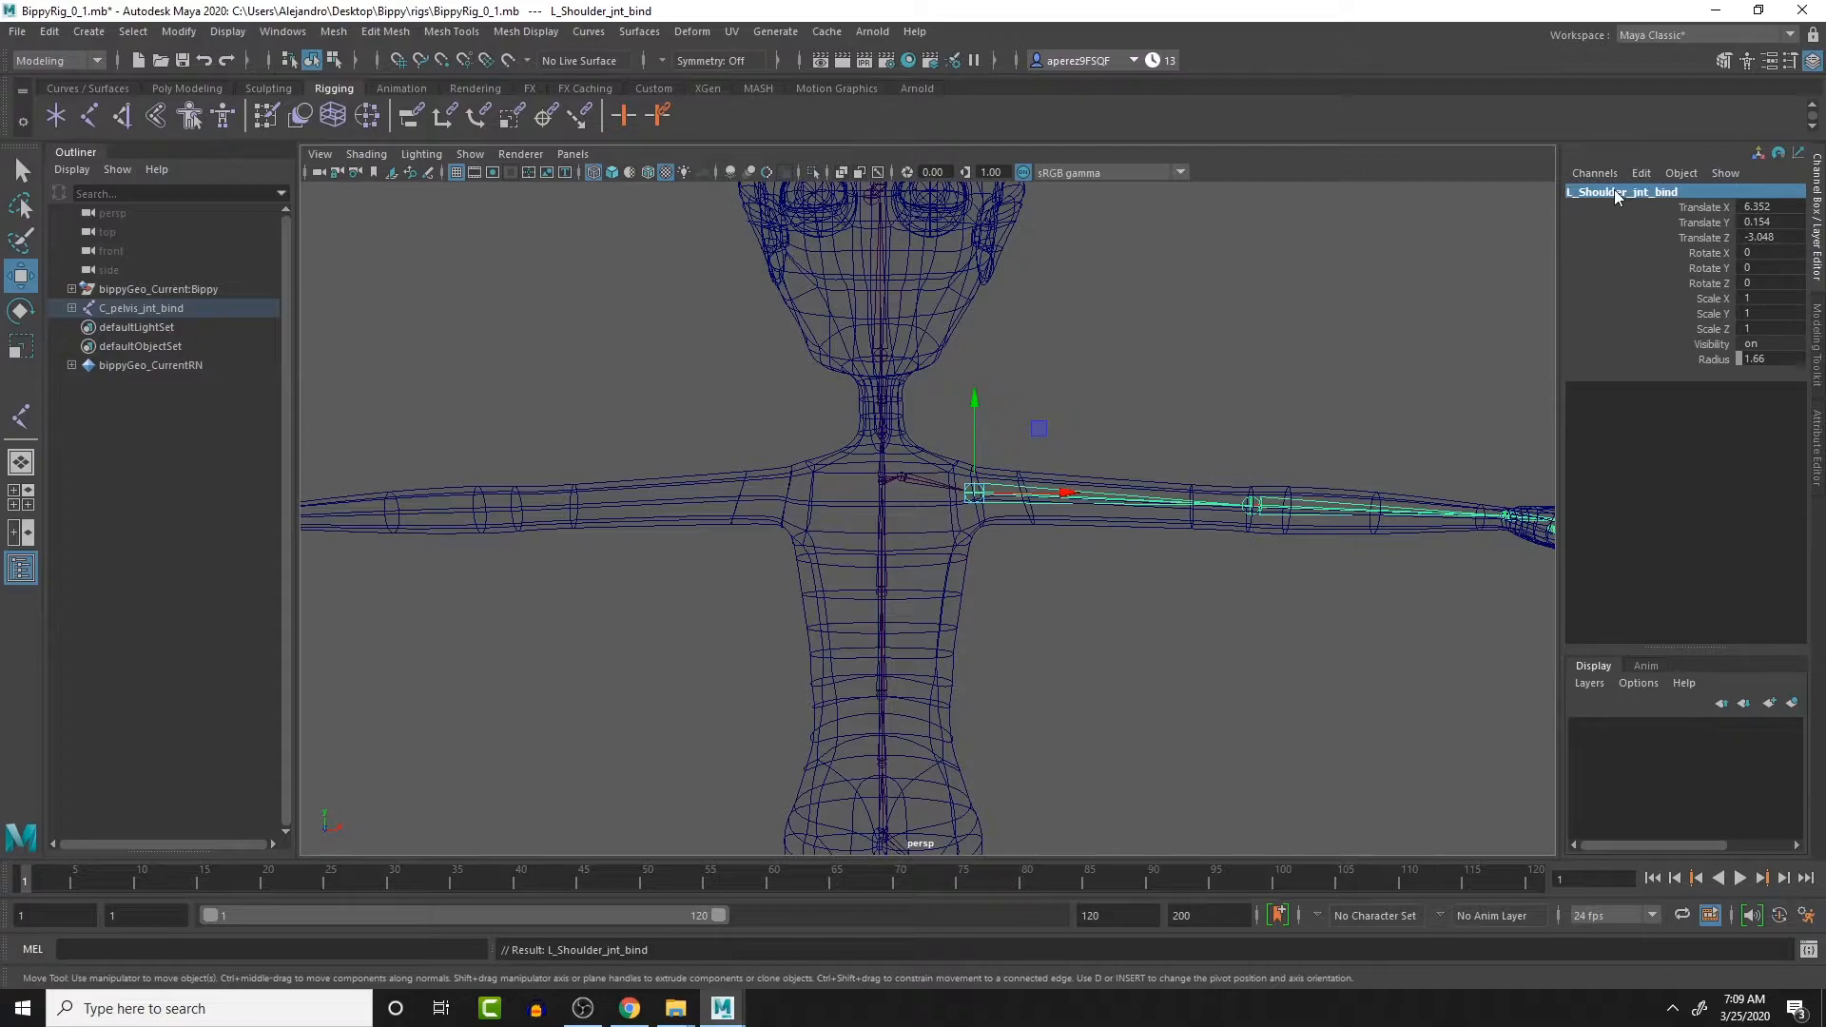
- Select the joint in the middle of the arm and rename it as L_elbow_jnt_bind
middle_click_drag(1379, 466, 1189, 460, "alt")
left_click(1062, 499)
double_click(1604, 198)
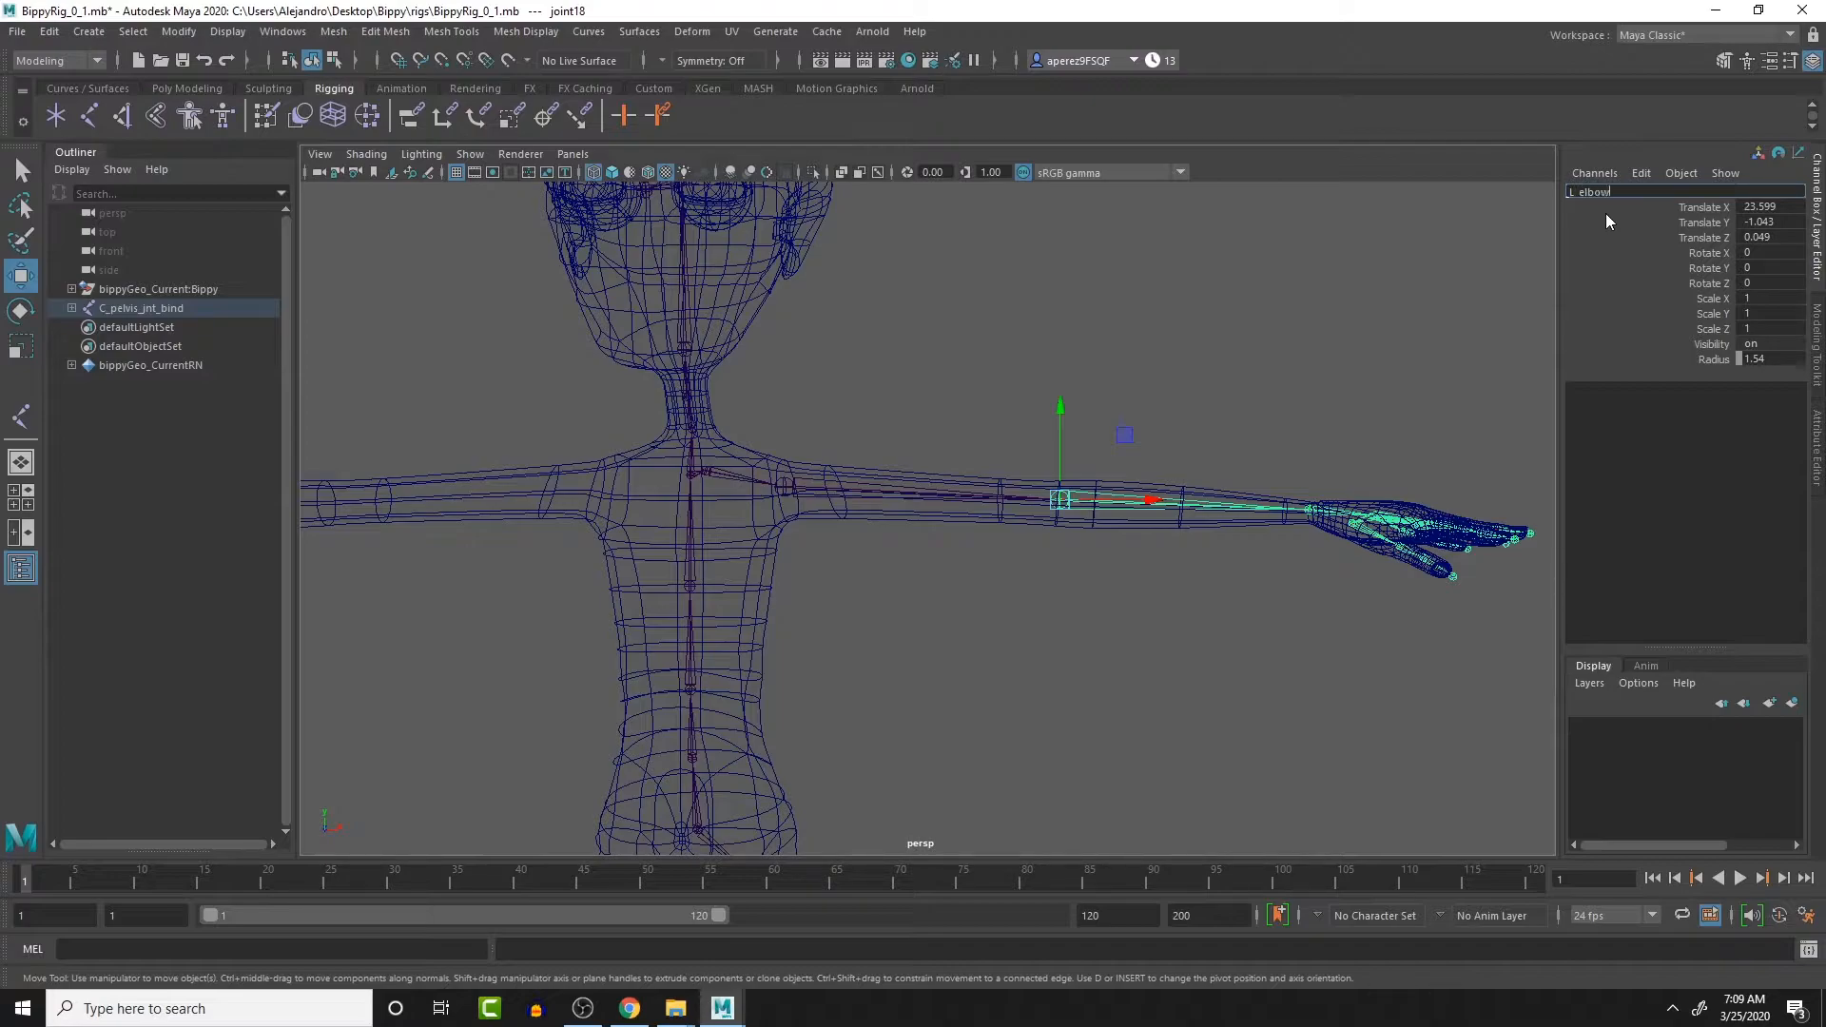
type("L_elbow_jnt_bind")
key("Return")
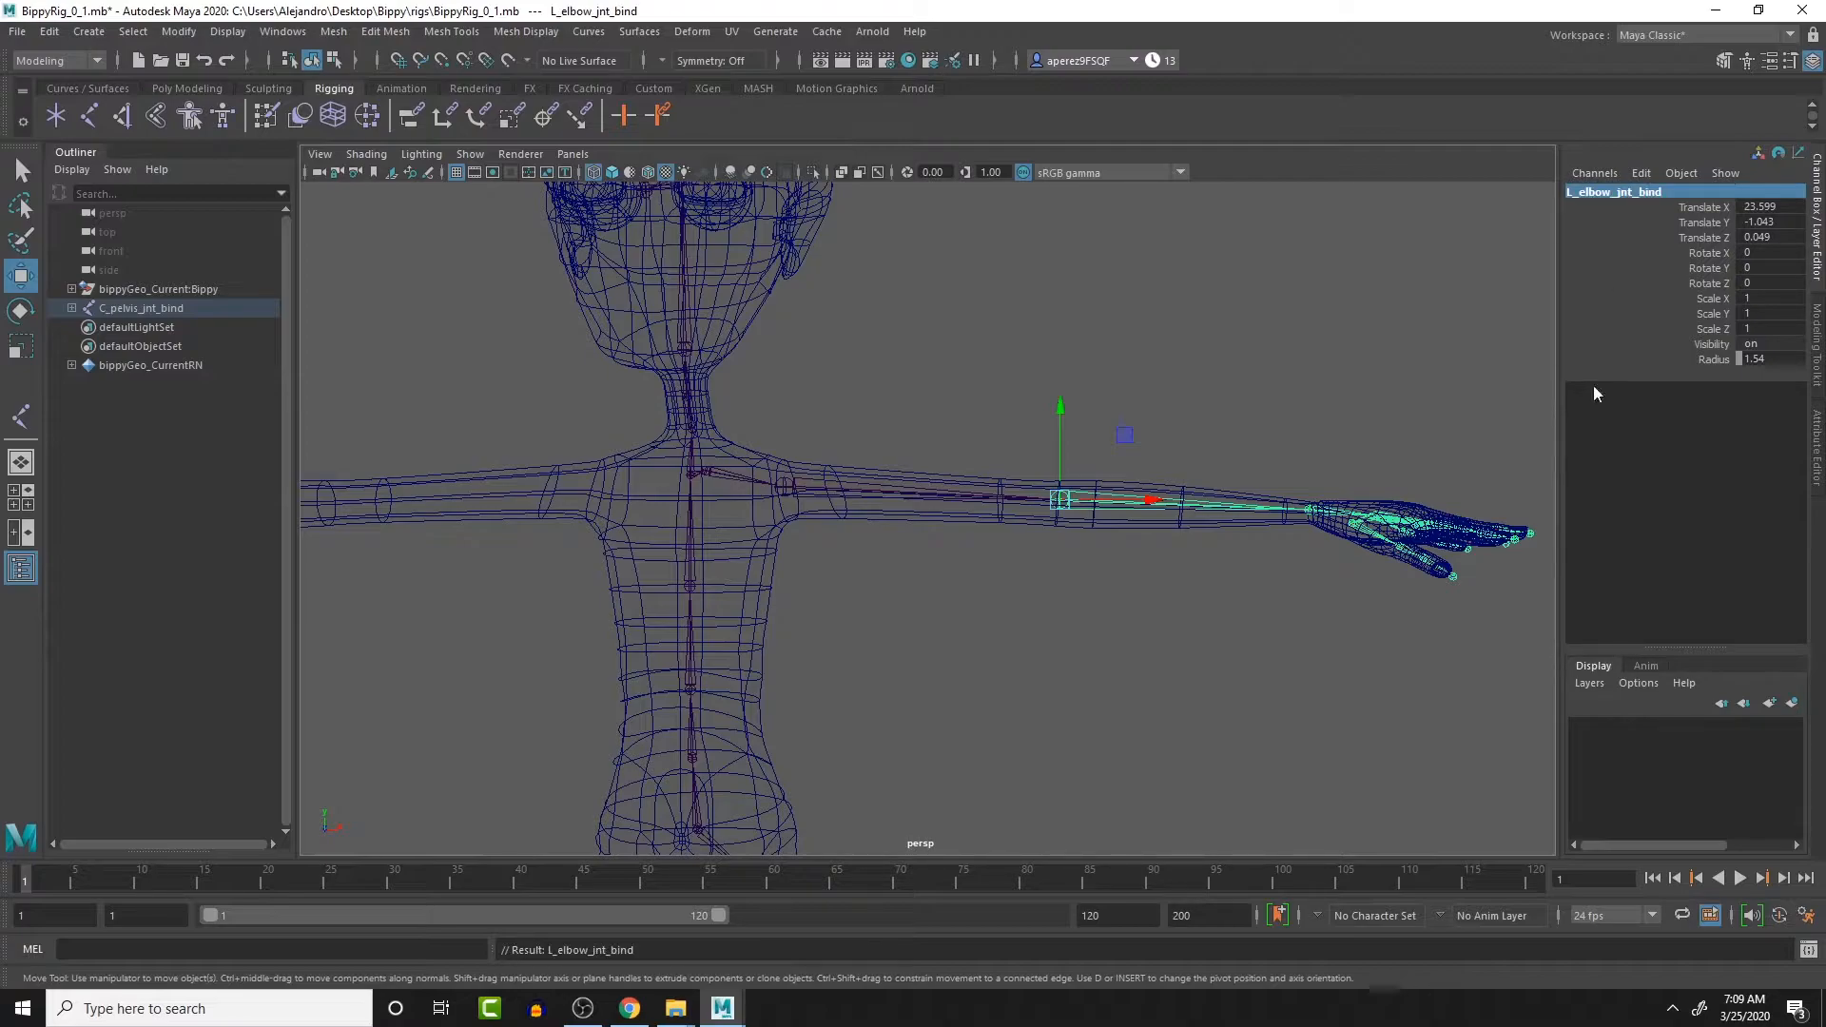
- Select the joint where the forearm meets the hand and rename it as L_wrist_jnt_bind
left_click(1322, 500)
double_click(1601, 191)
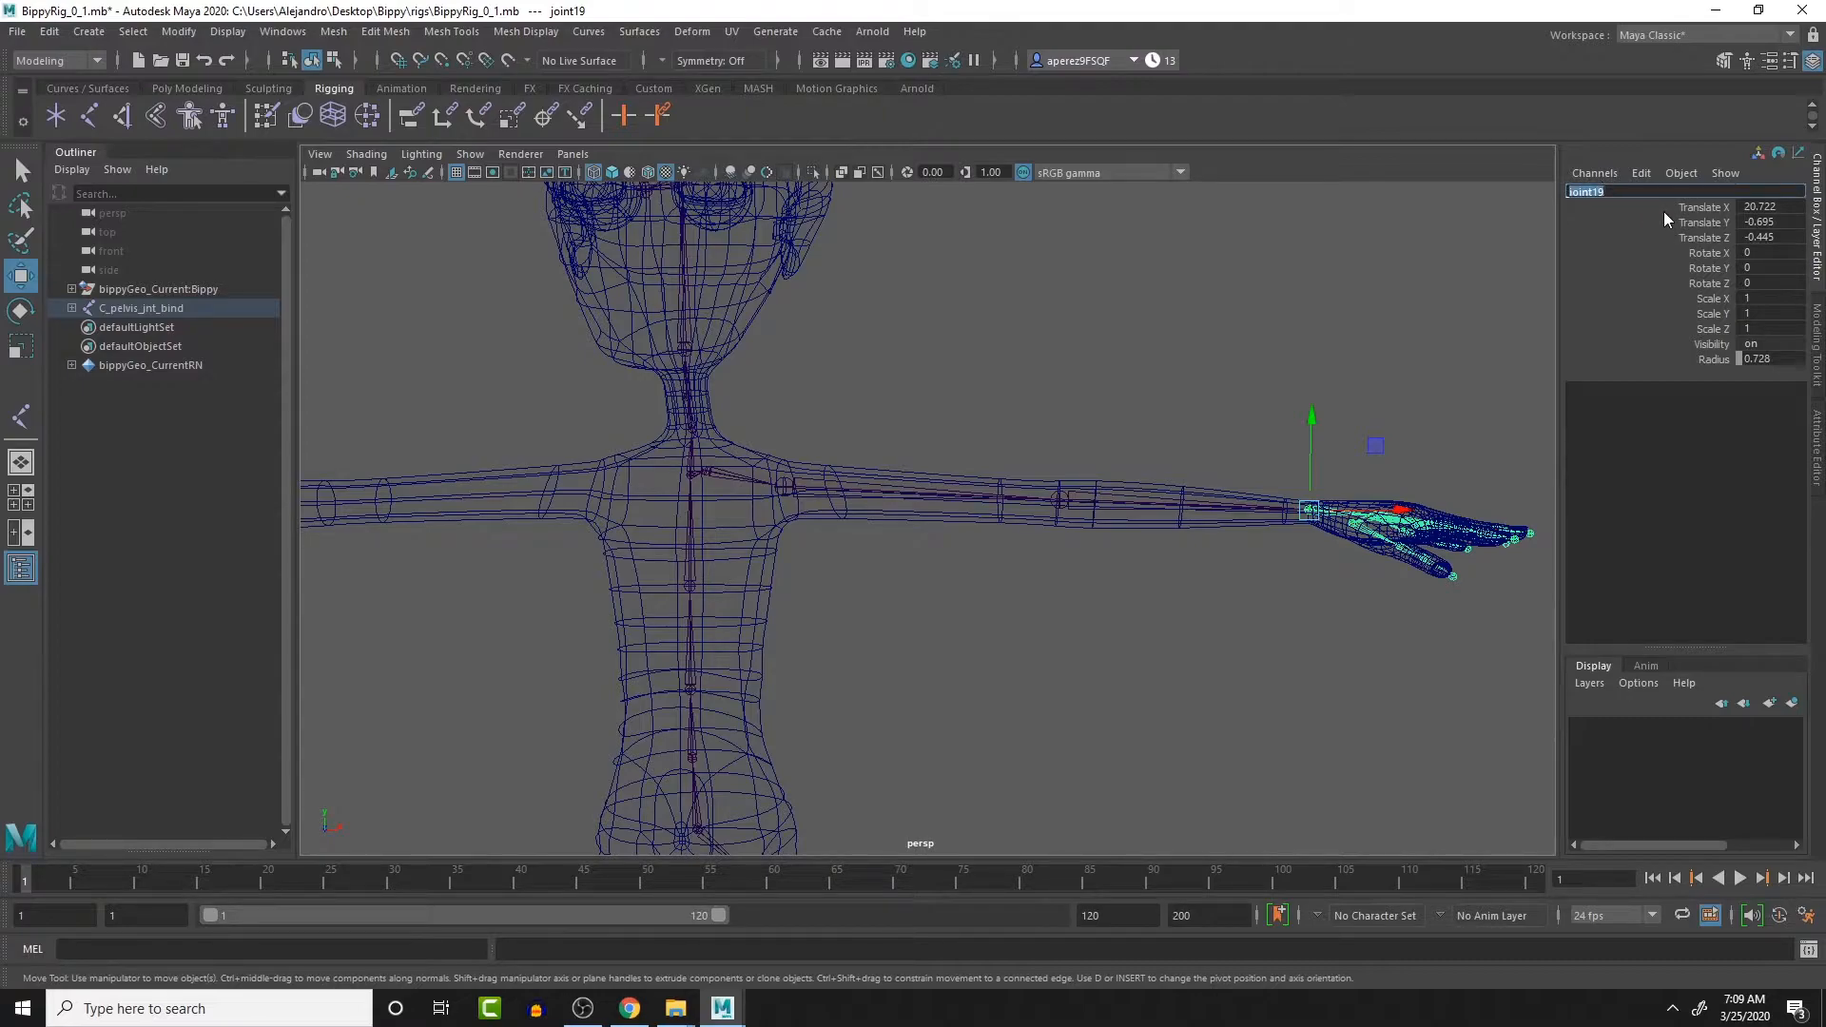
type("L_wr")
type("ist_jnt_bind")
key("Return")
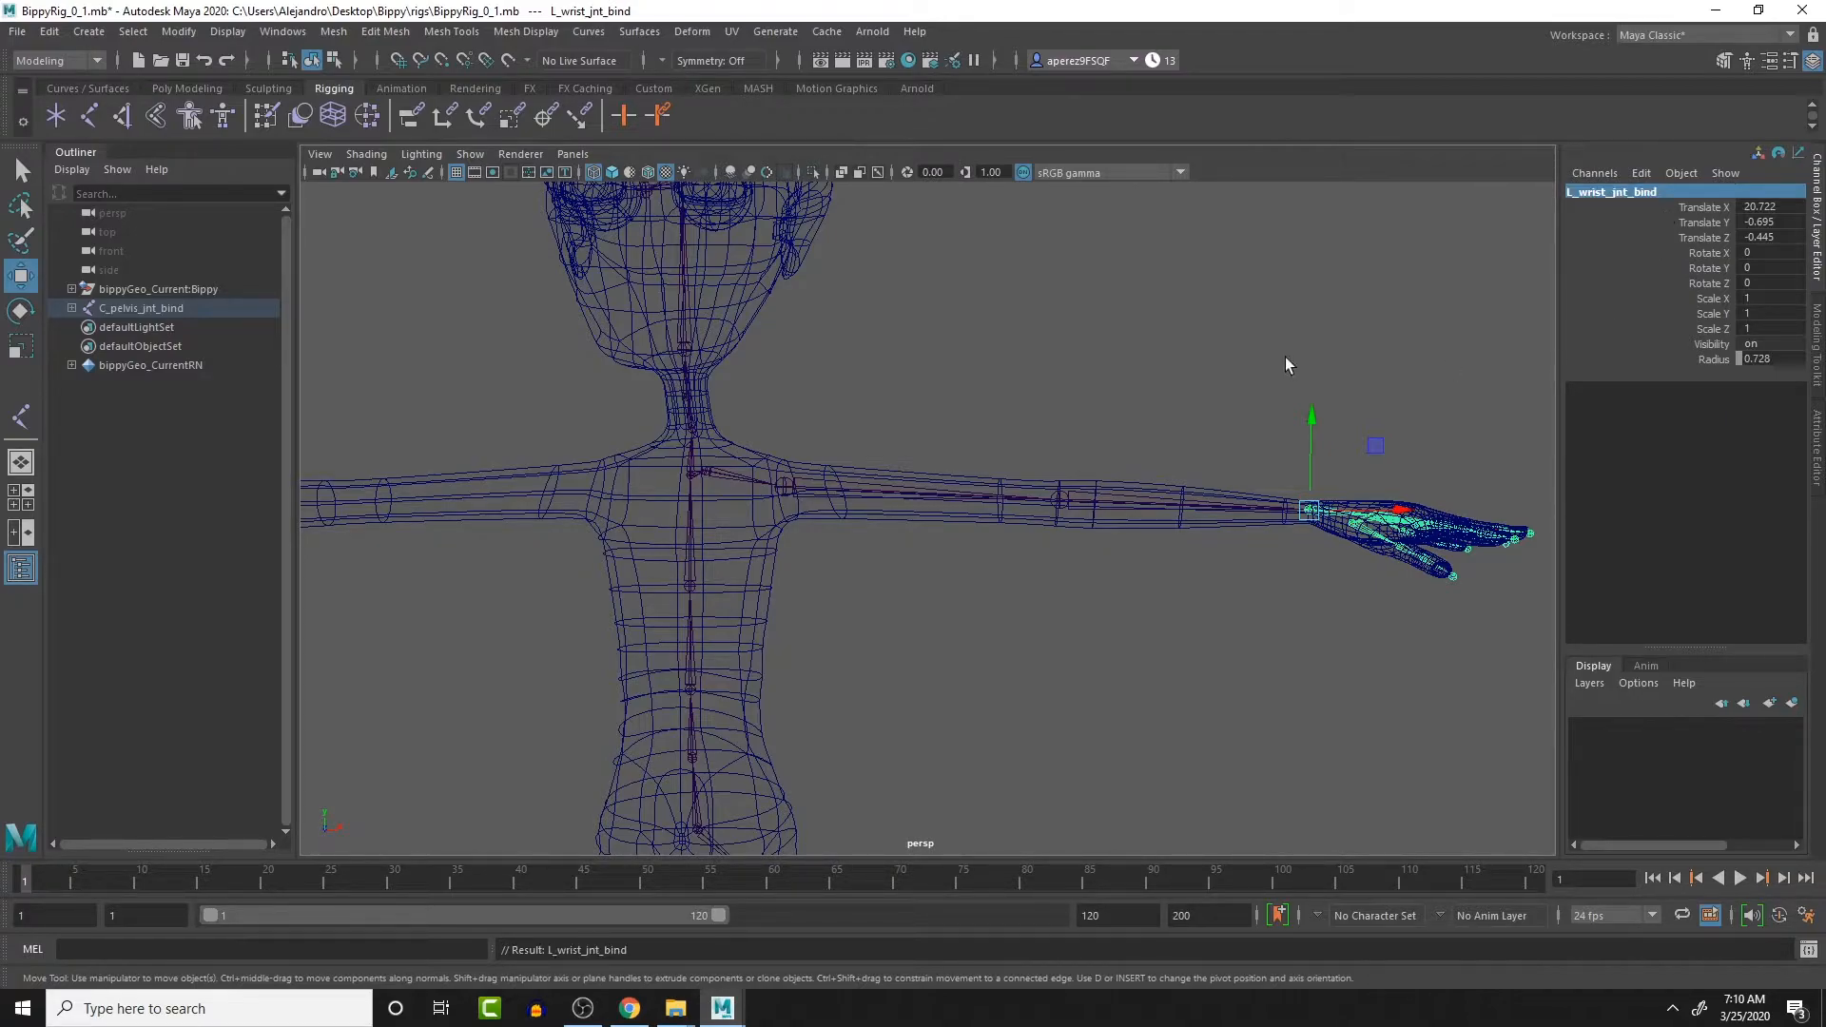
- Select the joint in the middle of the hand and rename it as L_palm_jnt
left_click_drag(1291, 365, 1372, 429, "alt")
middle_click_drag(1372, 429, 1092, 637, "alt")
scroll(1236, 433, "up", 5)
left_click_drag(1093, 636, 1147, 387, "alt")
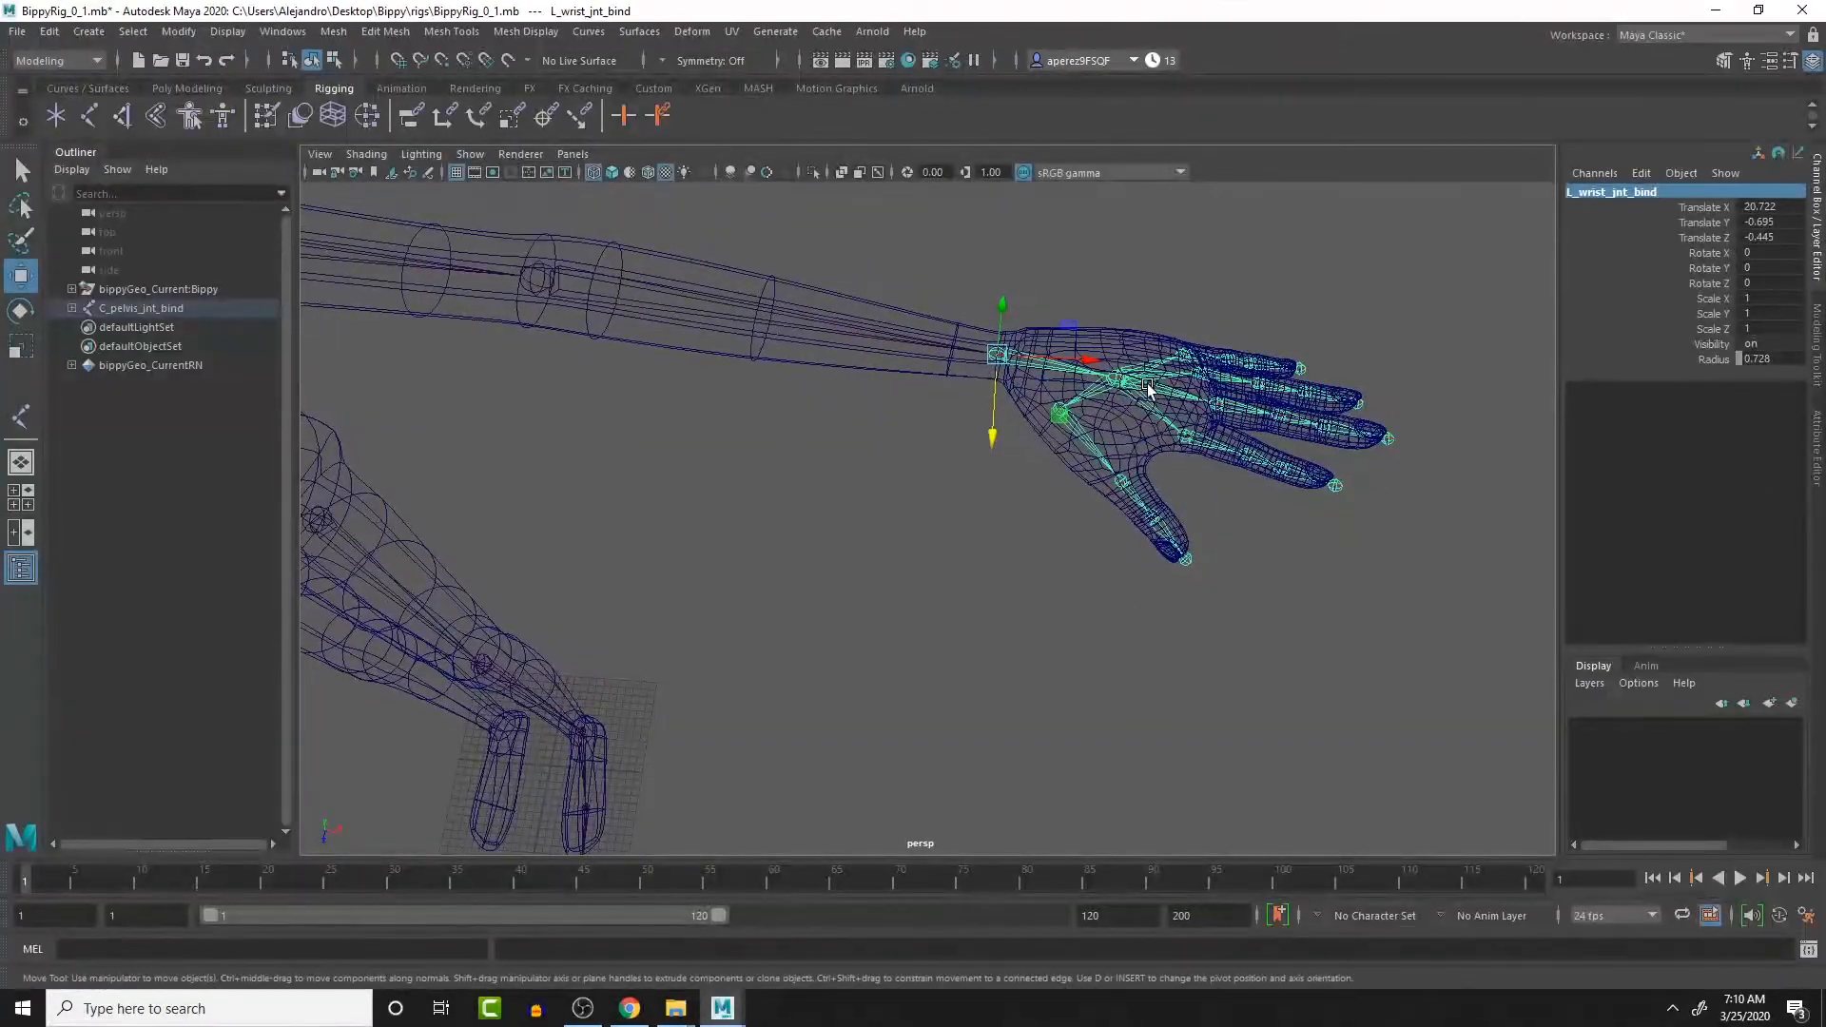
left_click(1143, 385)
double_click(1618, 191)
type("_jnt_bind")
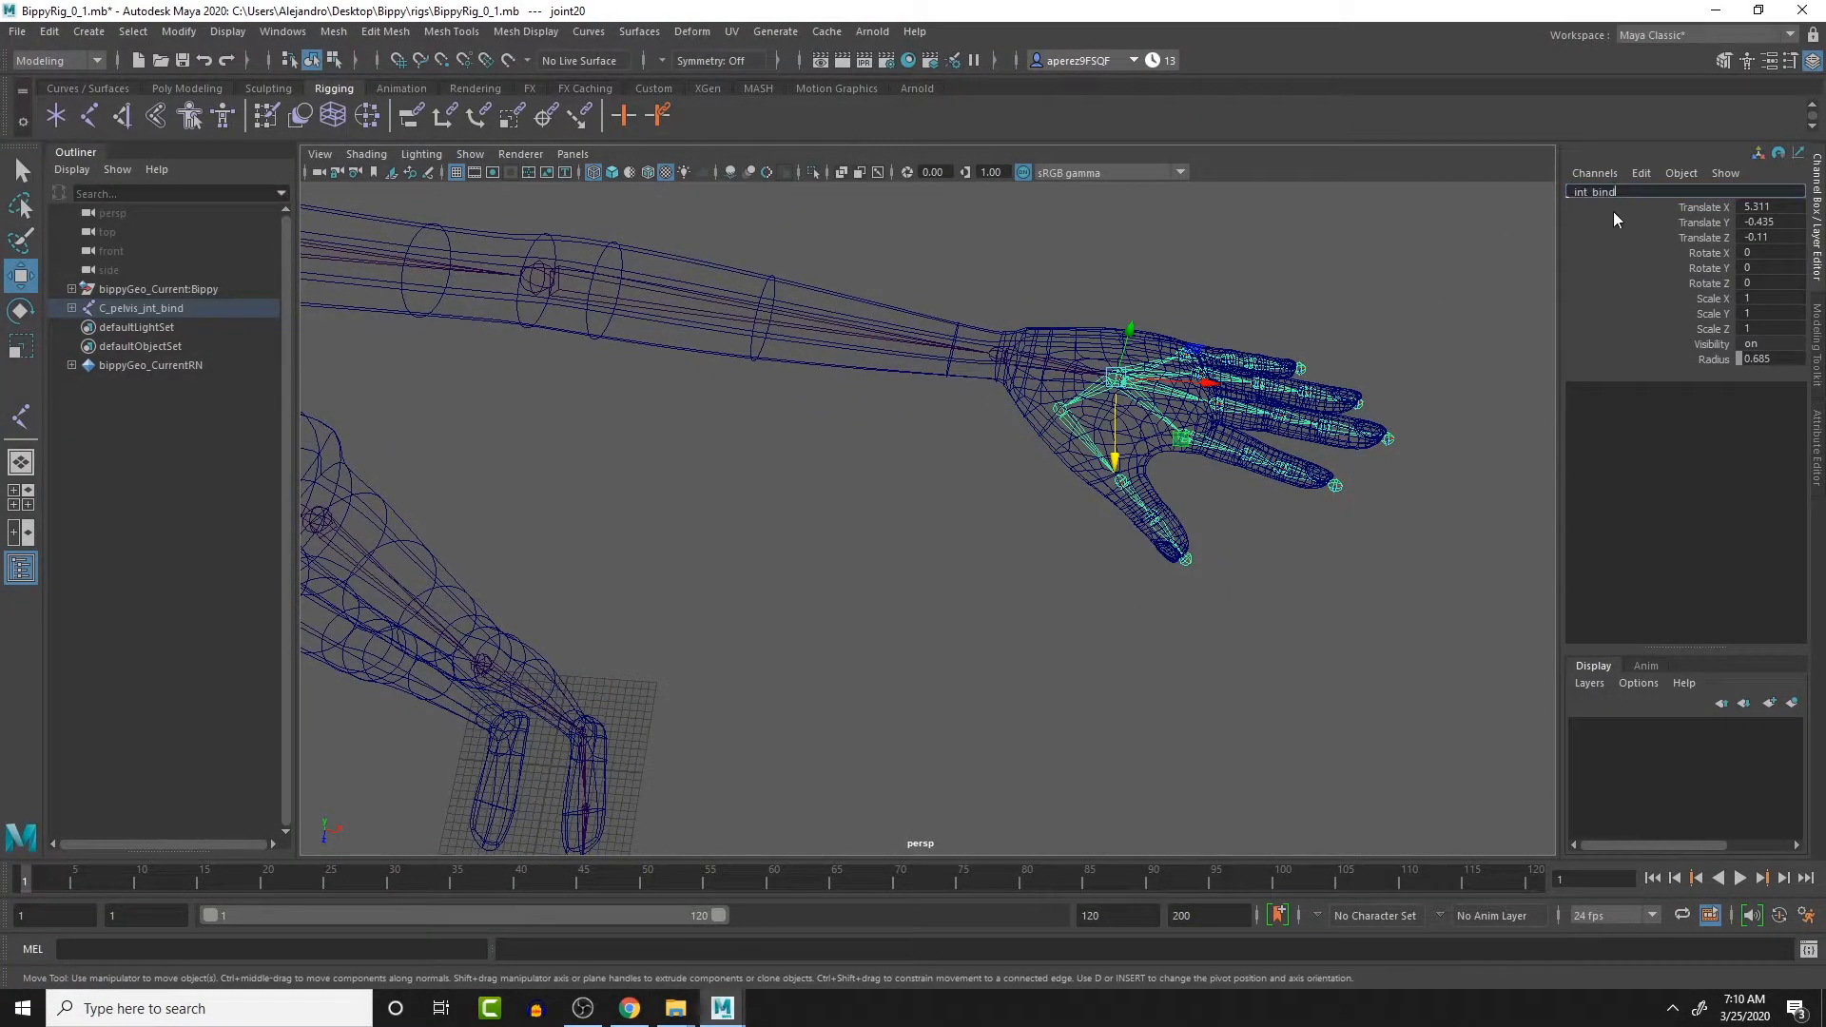
key("ctrl+z")
type("L_palm_jnt")
key("Return")
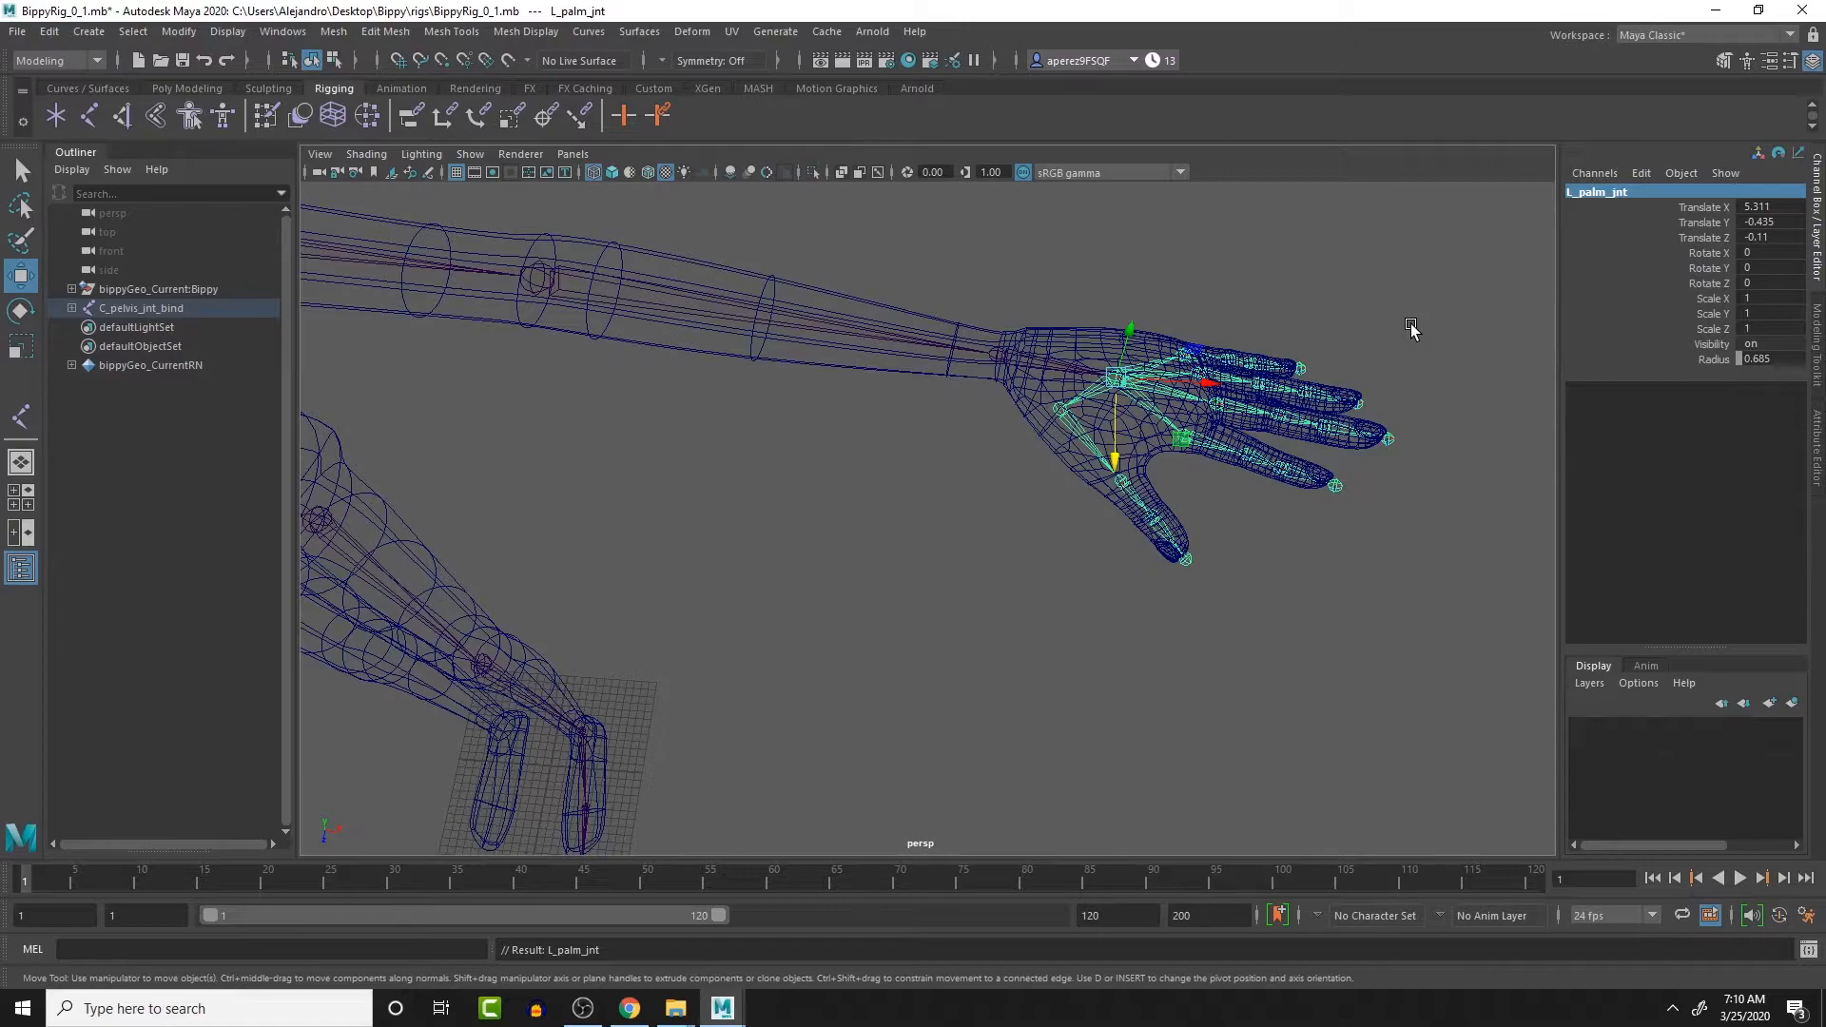
- Select the thumb's base joint, rename it as L_thumb01_jnt_bind and copy that name for reuse
left_click(1067, 426)
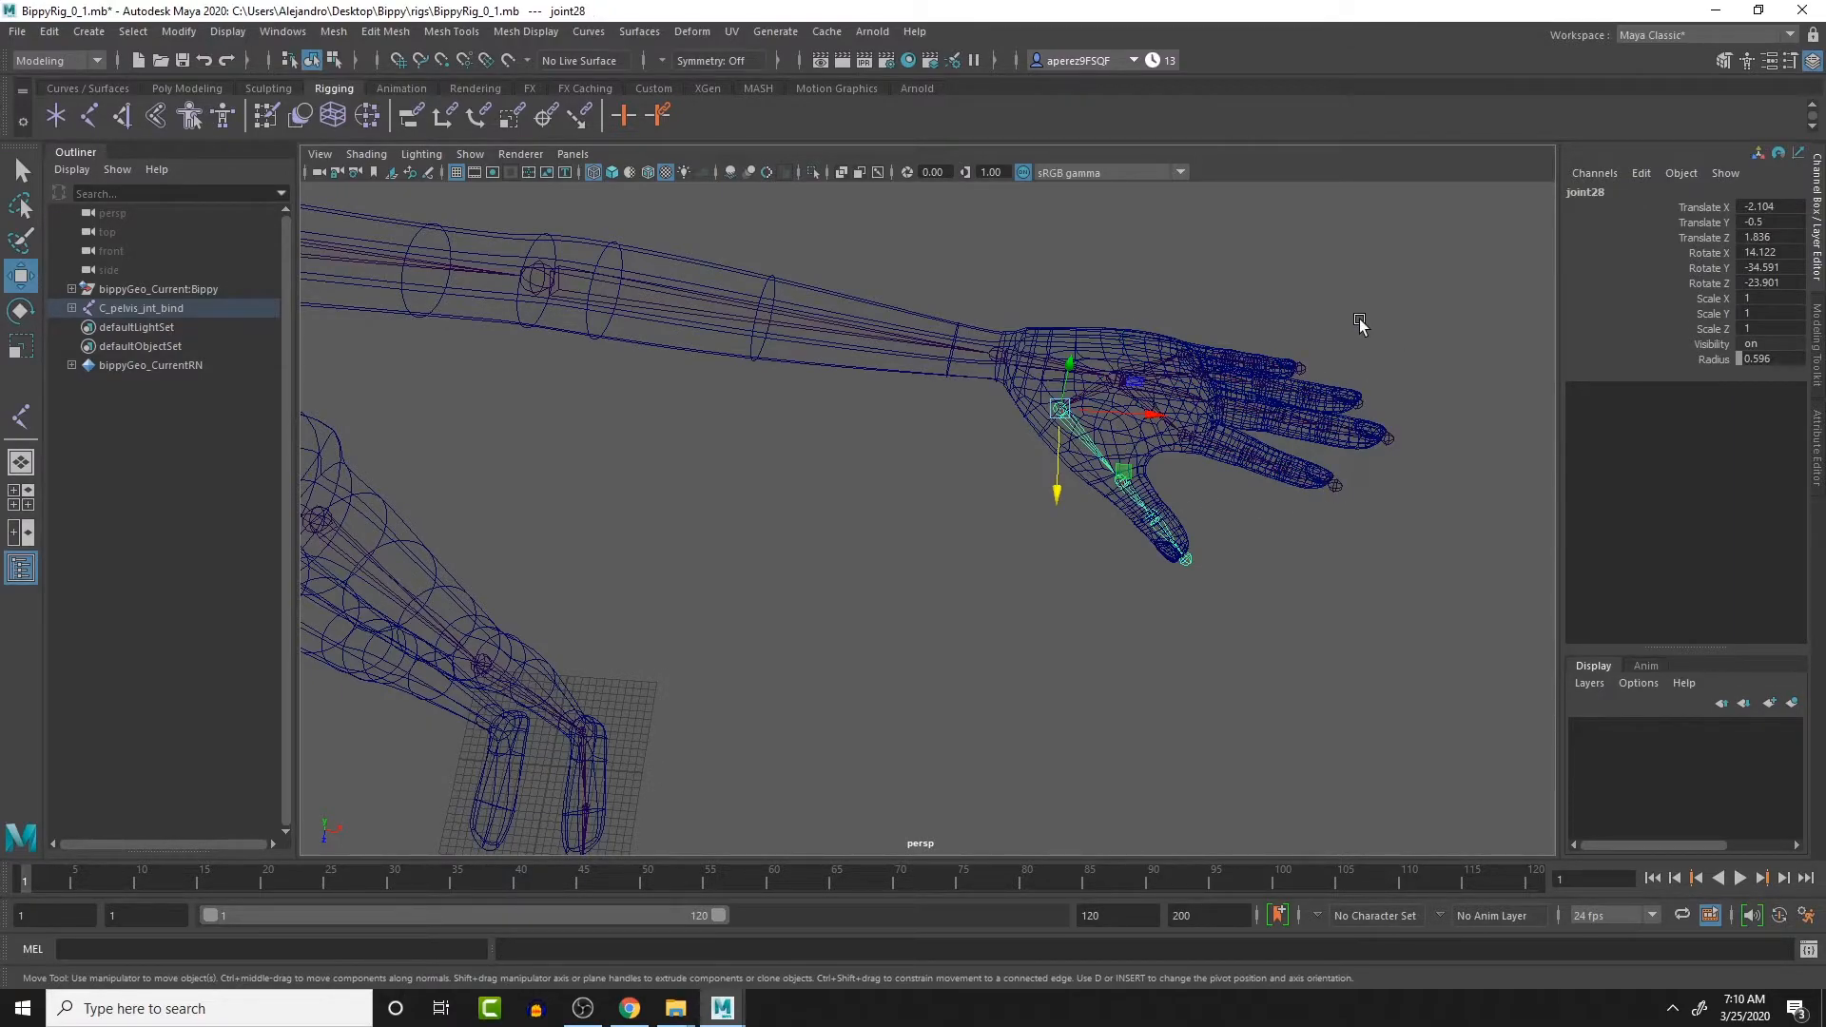
double_click(1582, 192)
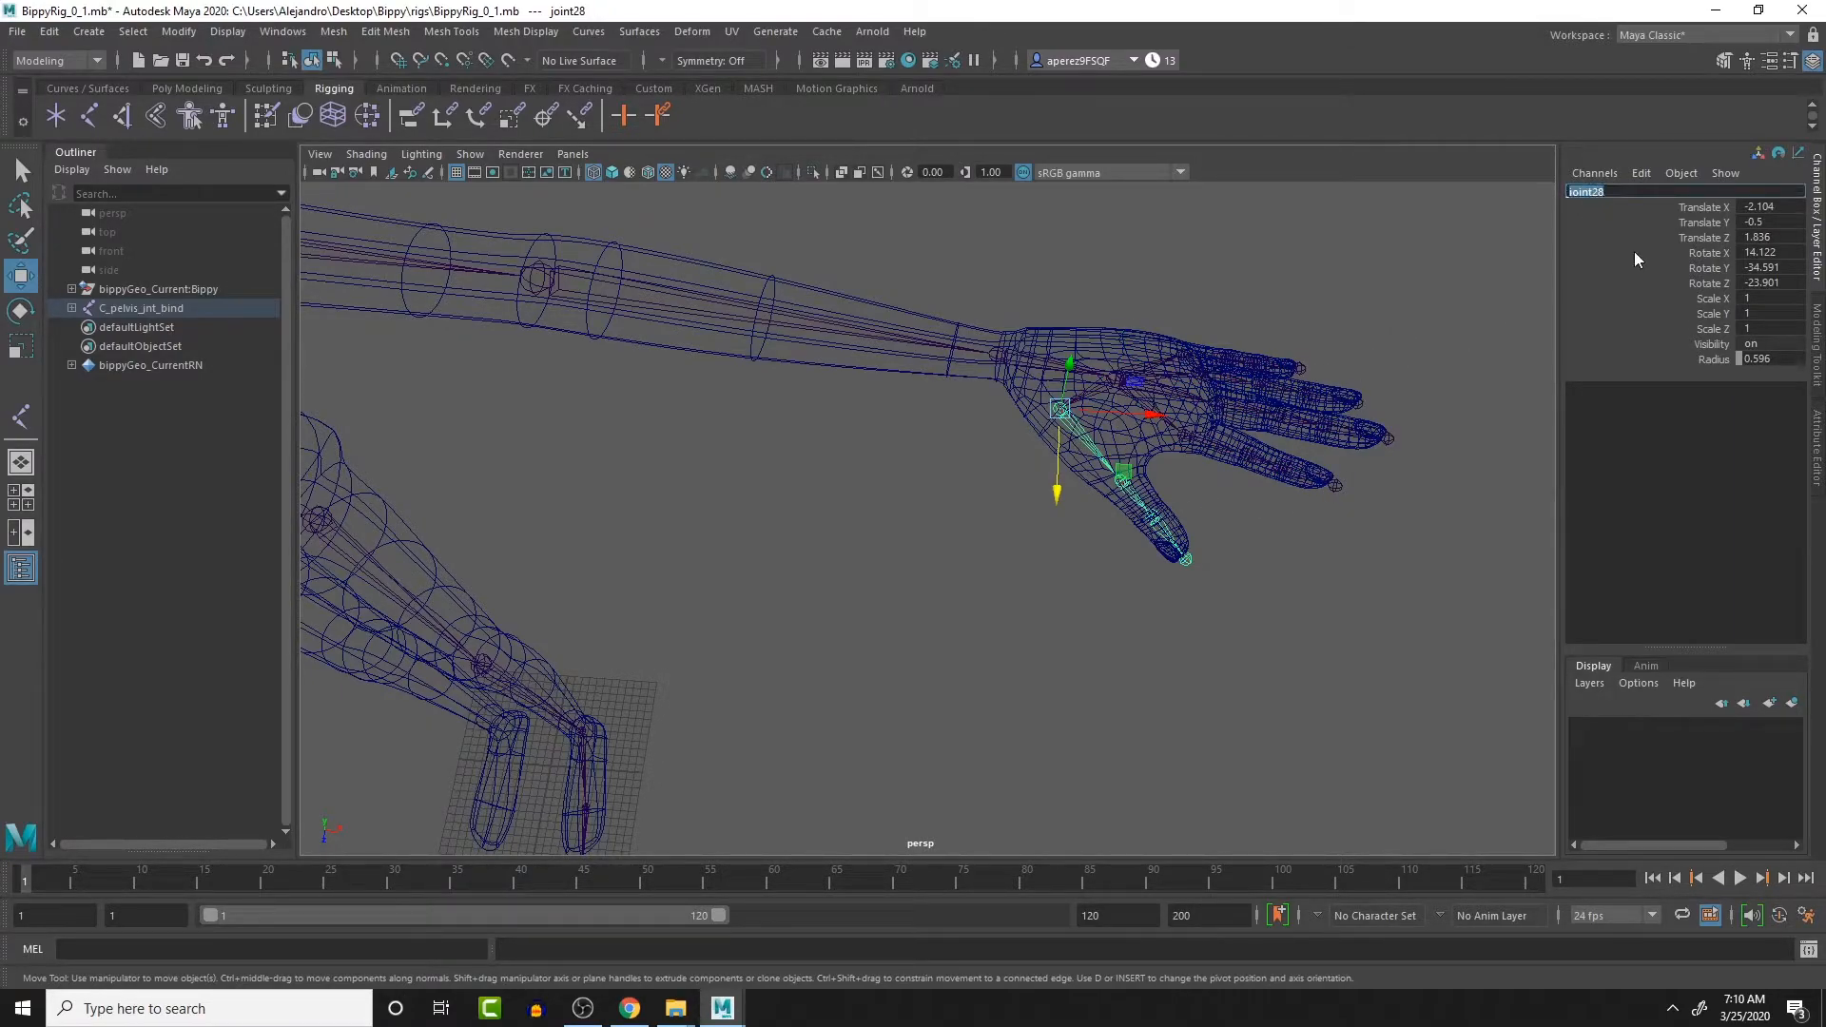
type("L_thumb01_JNT")
key("BackSpace")
key("BackSpace")
key("BackSpace")
key("Return")
key("ctrl+c")
- Select the second thumb joint and rename it as L_thumb02_jnt_bind
left_click(1127, 493)
left_click(1611, 192)
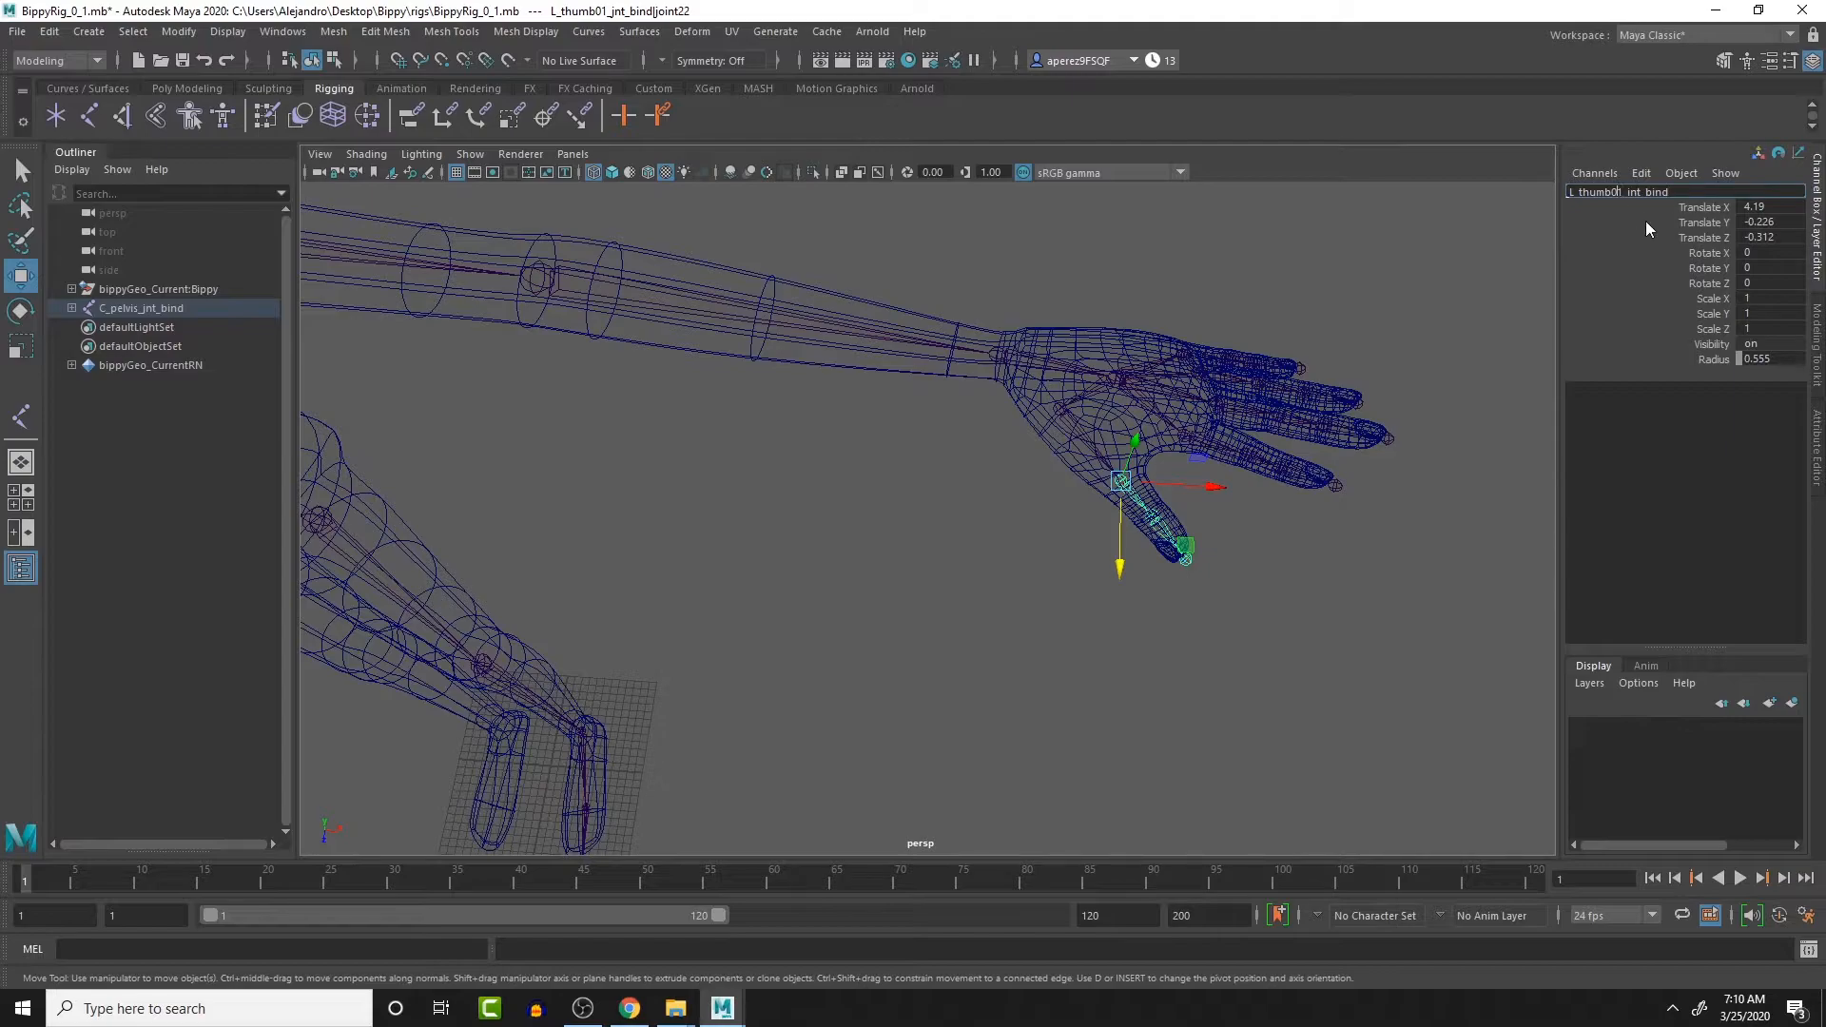
key("BackSpace")
type("2")
key("Return")
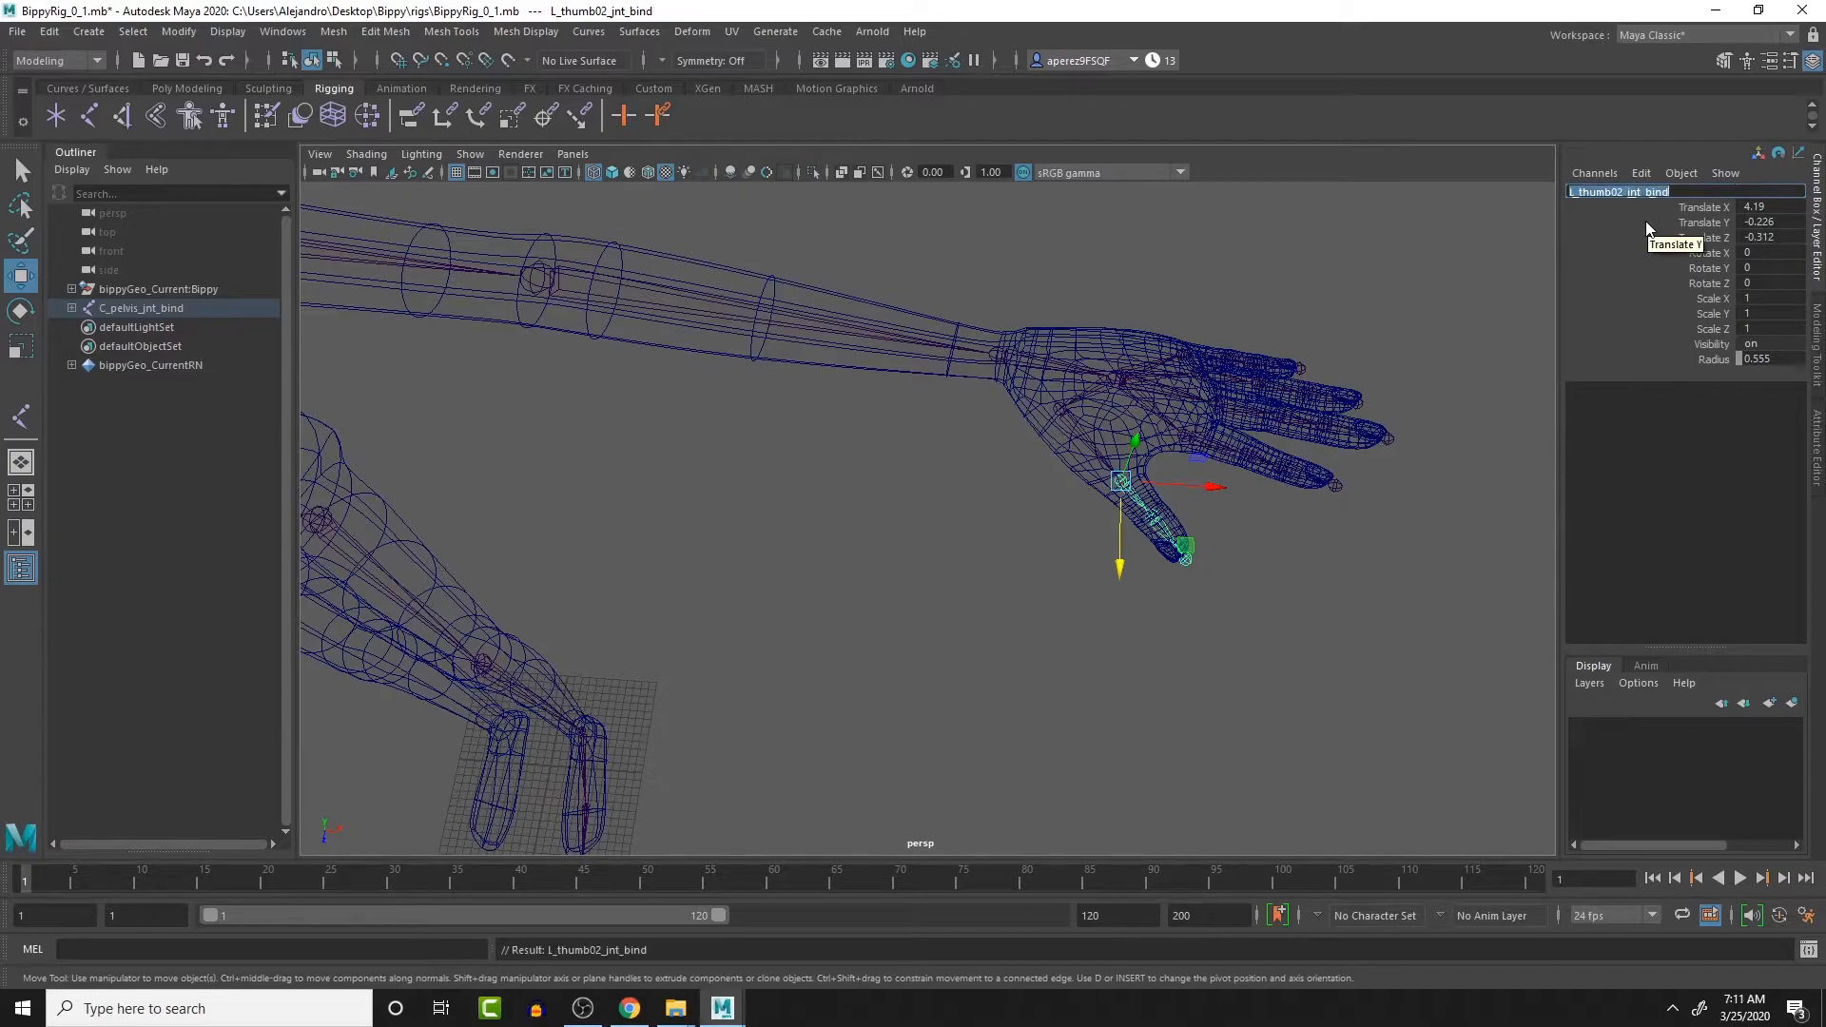
- Select the third thumb joint, just before the tip, and name it L_thumb02_jnt_bind from the copied name
left_click(1153, 514)
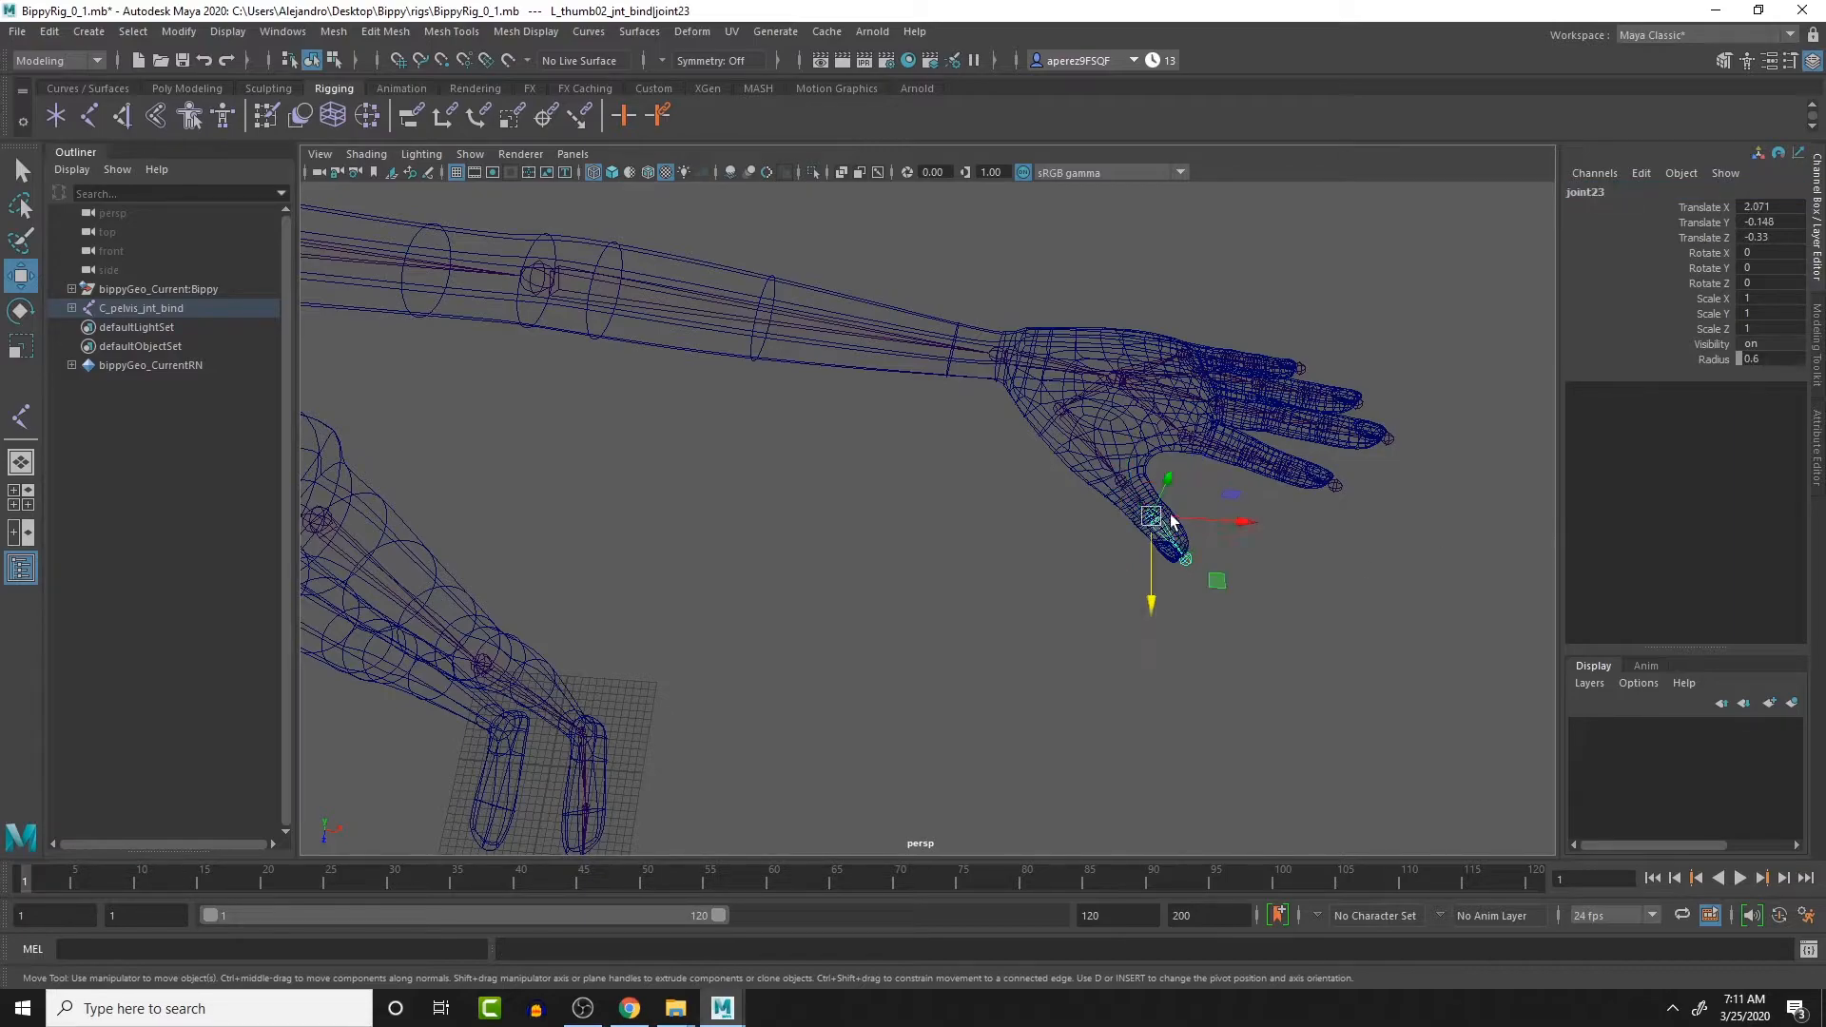
double_click(1605, 190)
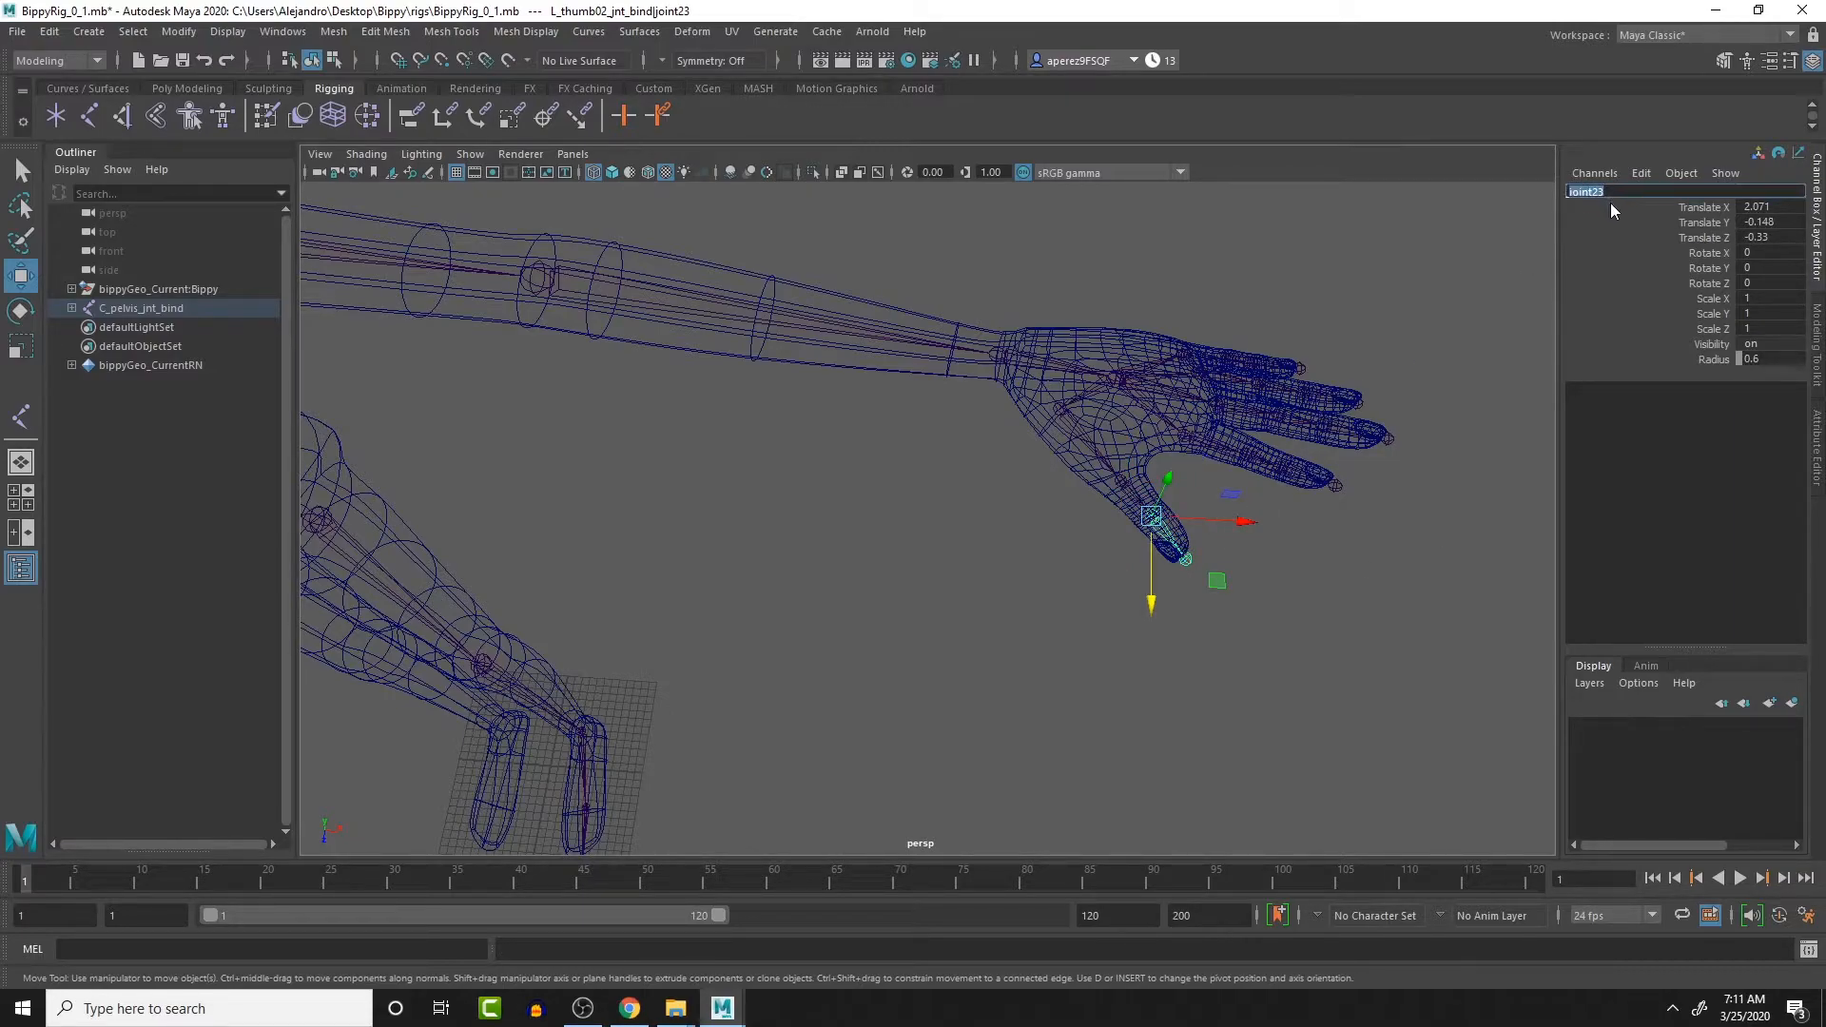
key("ctrl+v")
left_click(1624, 193)
key("BackSpace")
type("2")
key("Return")
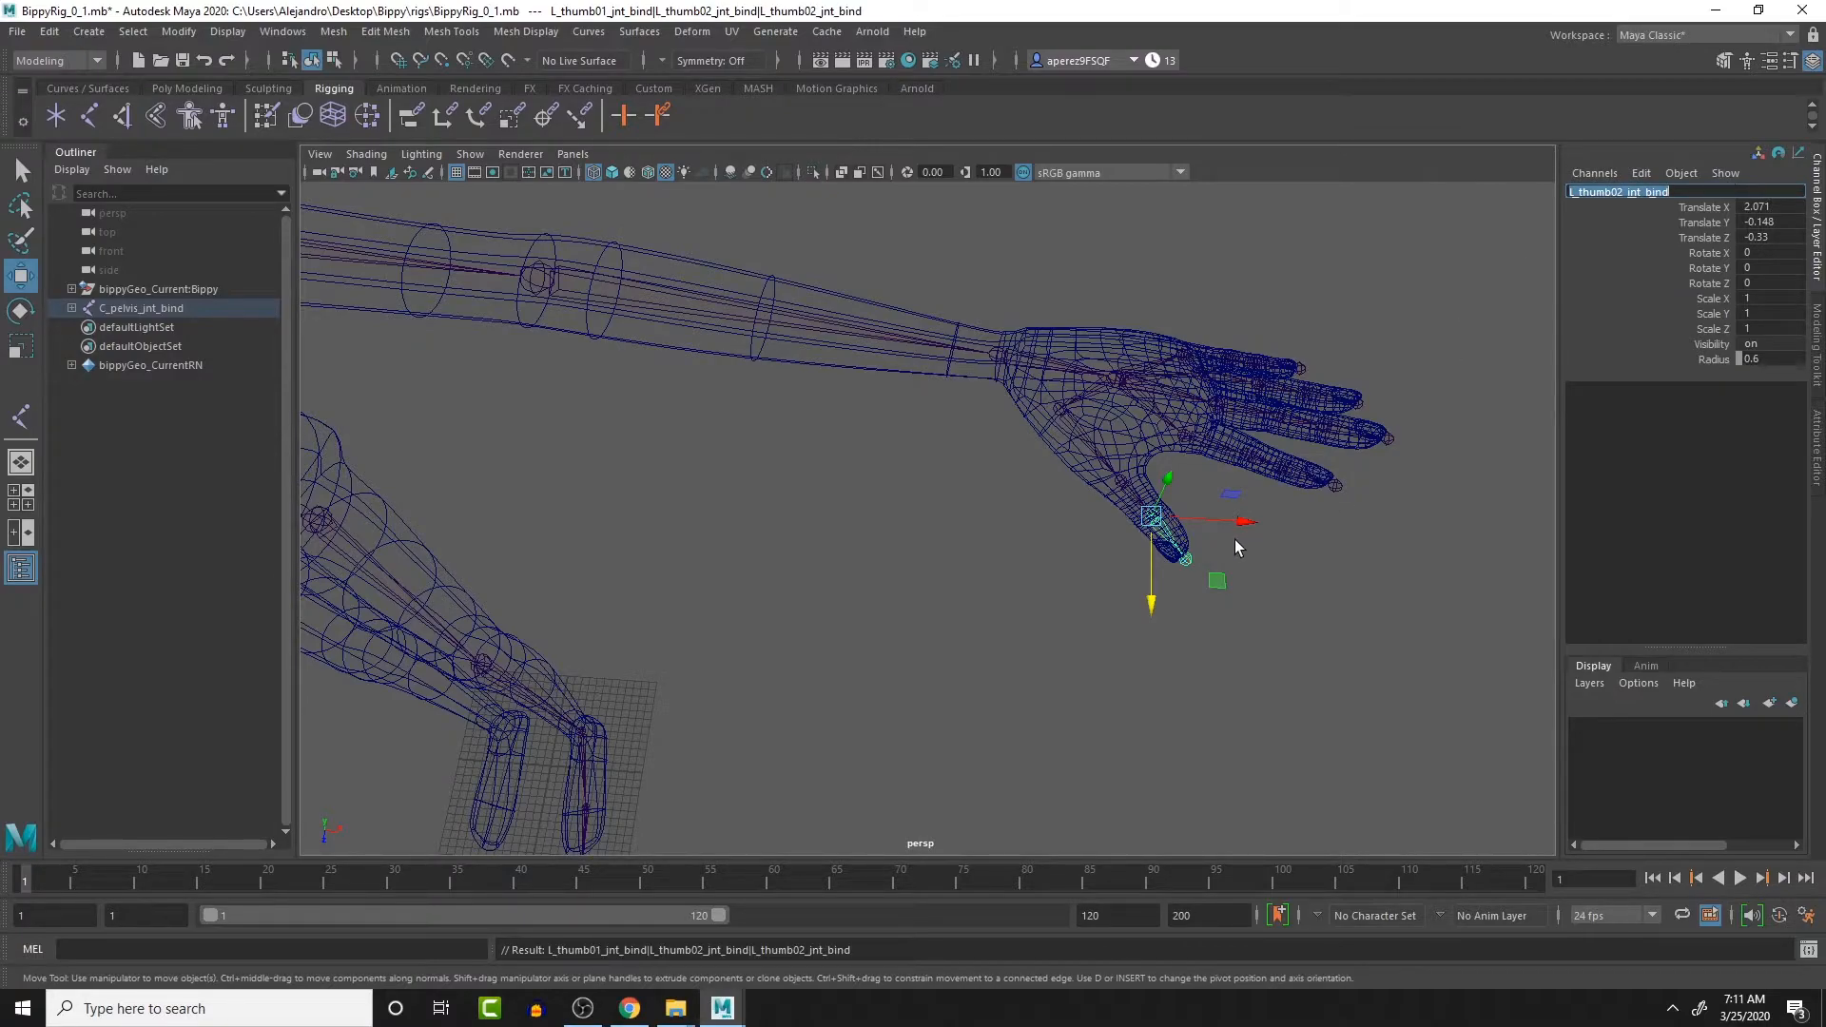
- Select the joint at the thumb's tip and rename it as L_thumb03_jnt_end
left_click(1191, 558)
left_click(1611, 195)
key("ctrl+v")
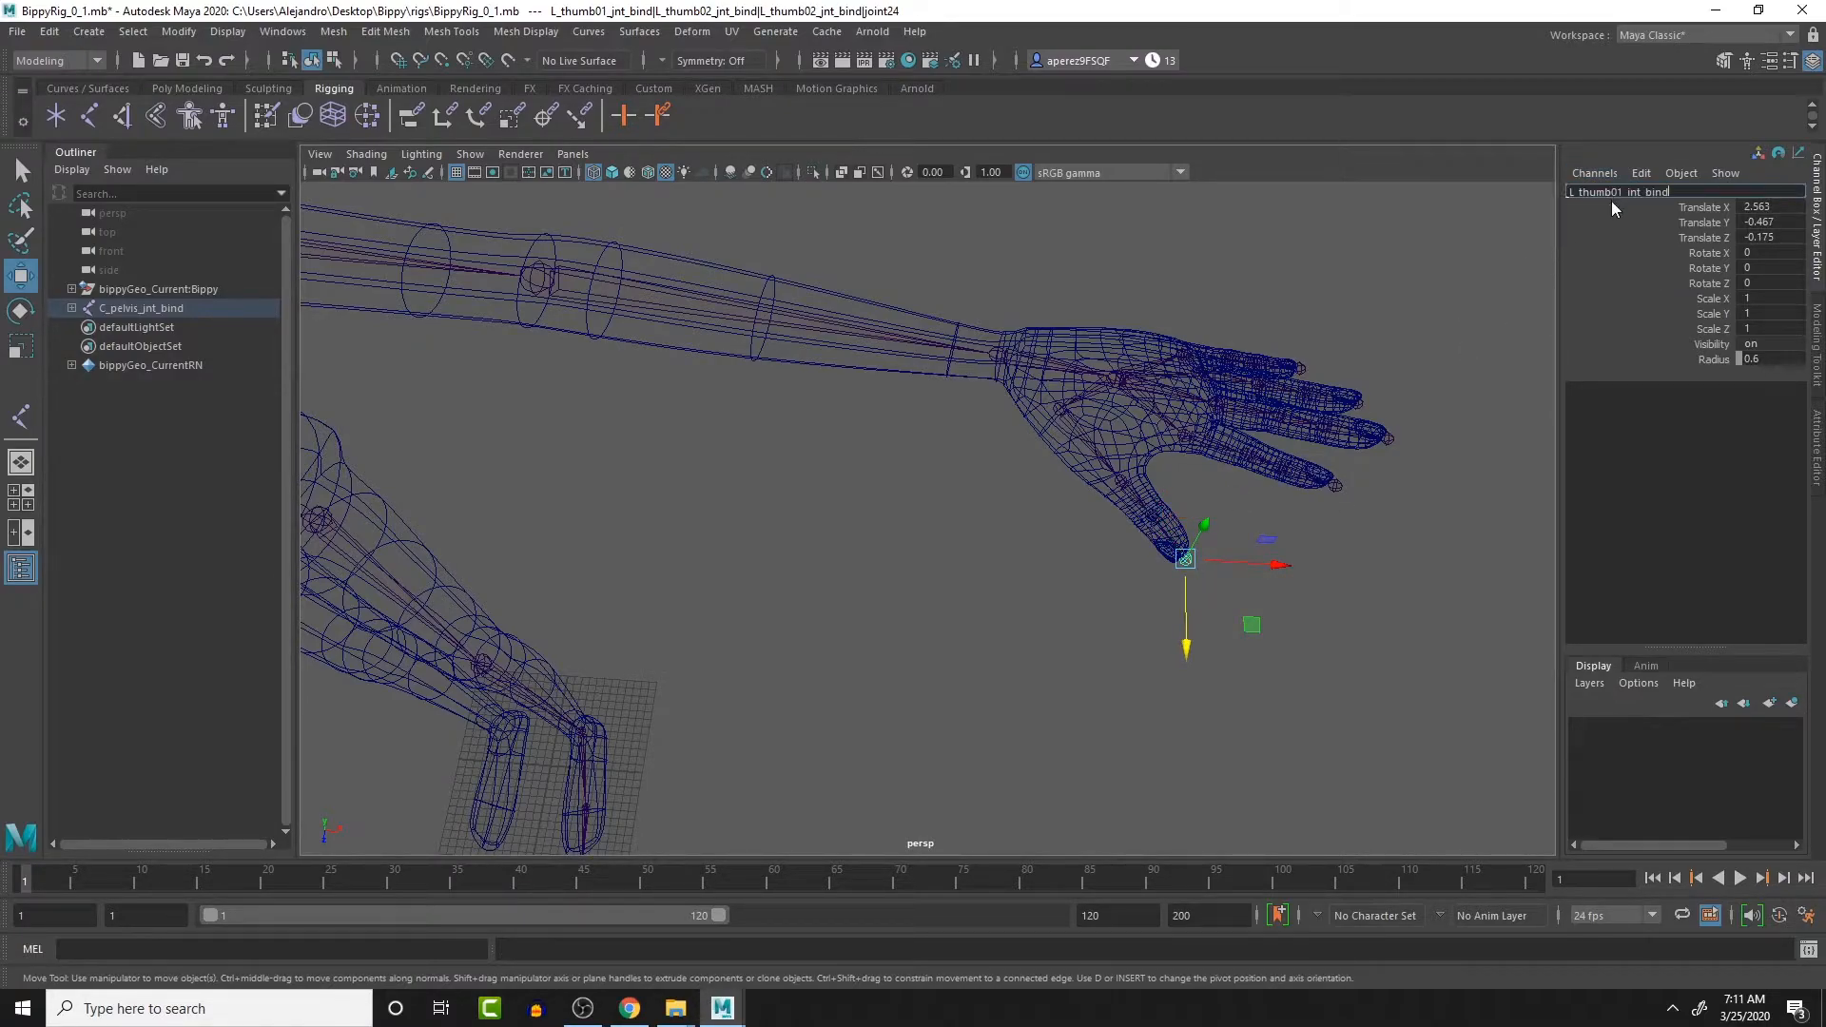
left_click(1620, 197)
key("Delete")
type("3")
key("BackSpace")
key("BackSpace")
key("BackSpace")
key("BackSpace")
key("BackSpace")
type("_end")
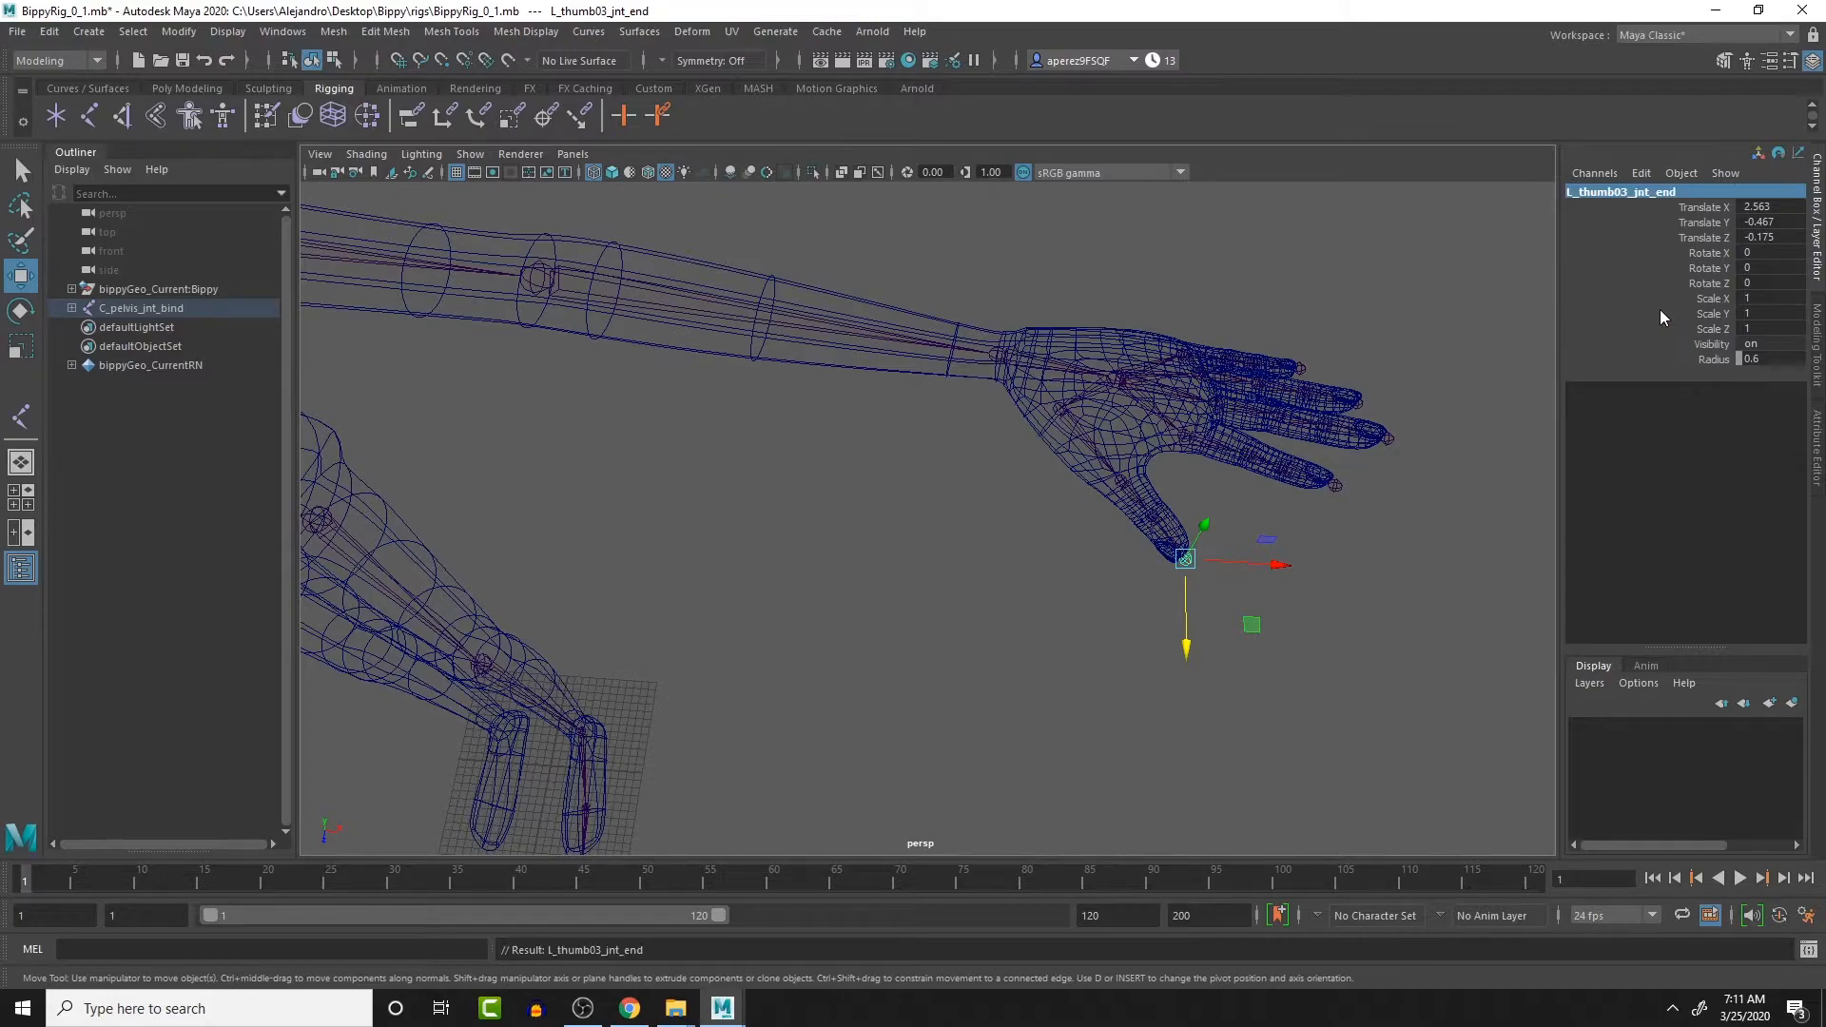
- Select the thumb joints one after another to check the numbering in their names
left_click(1097, 441)
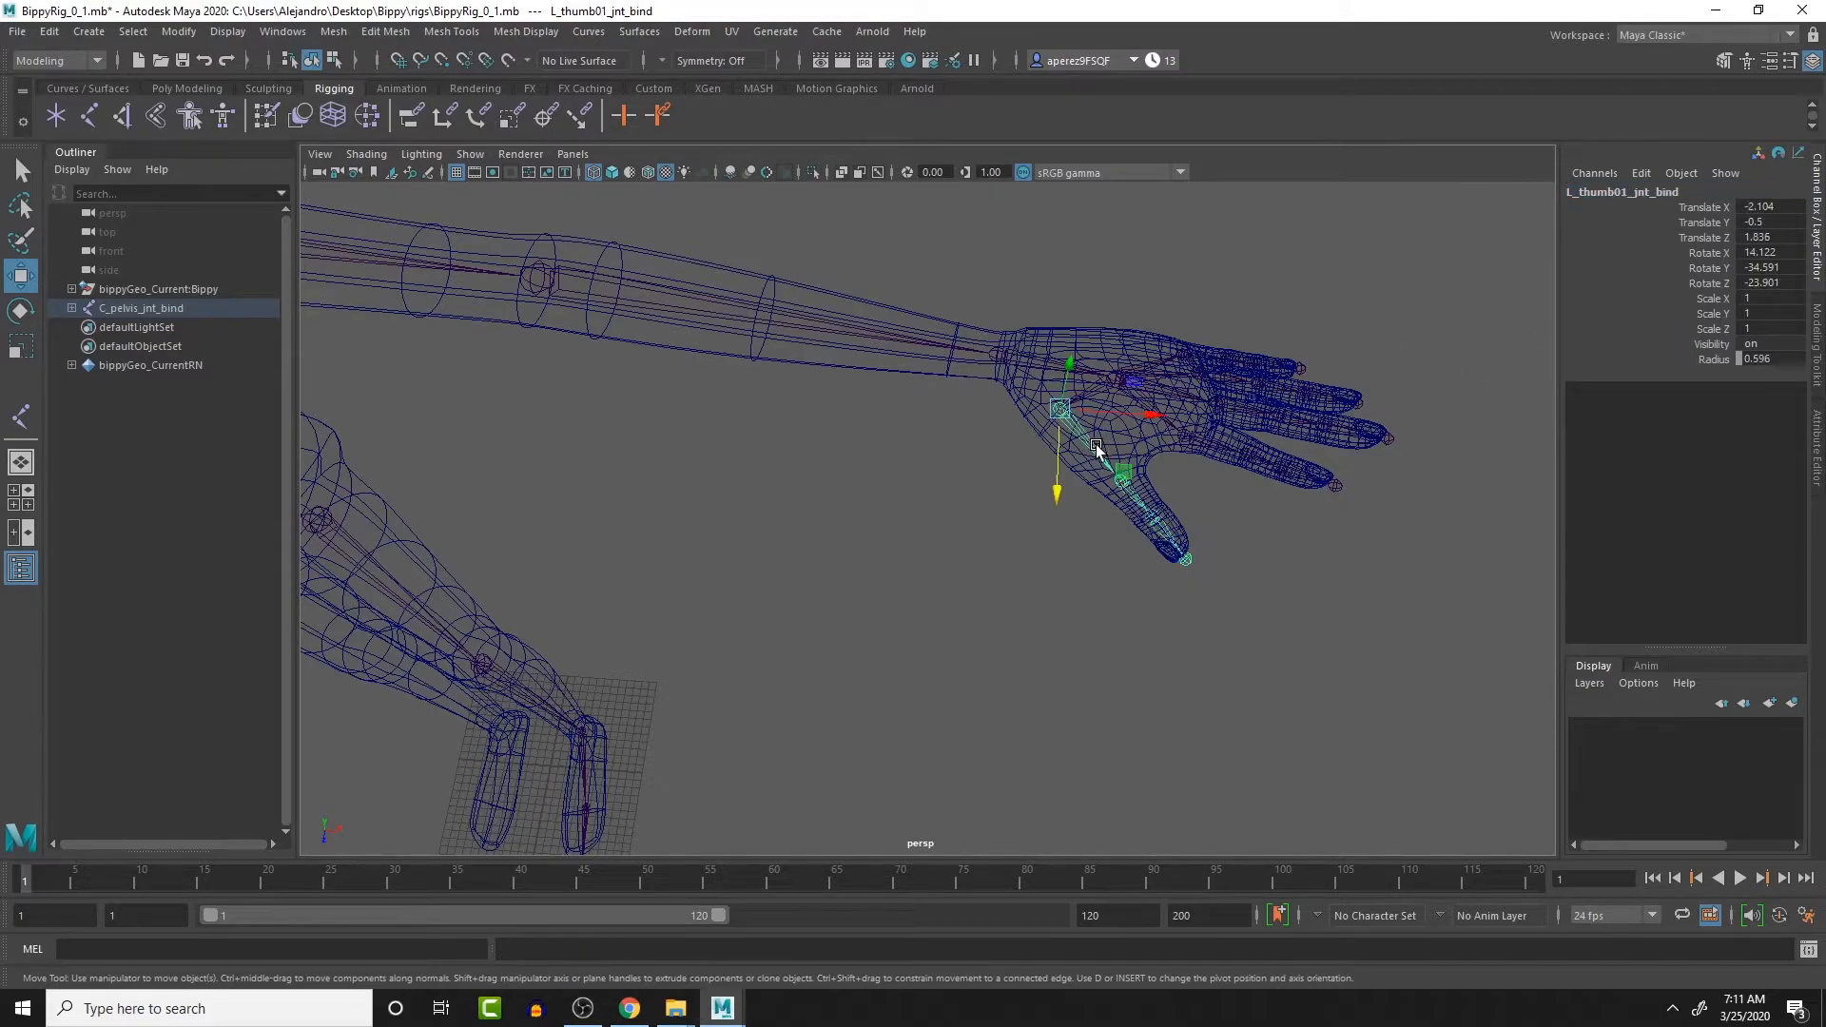
left_click(1153, 518)
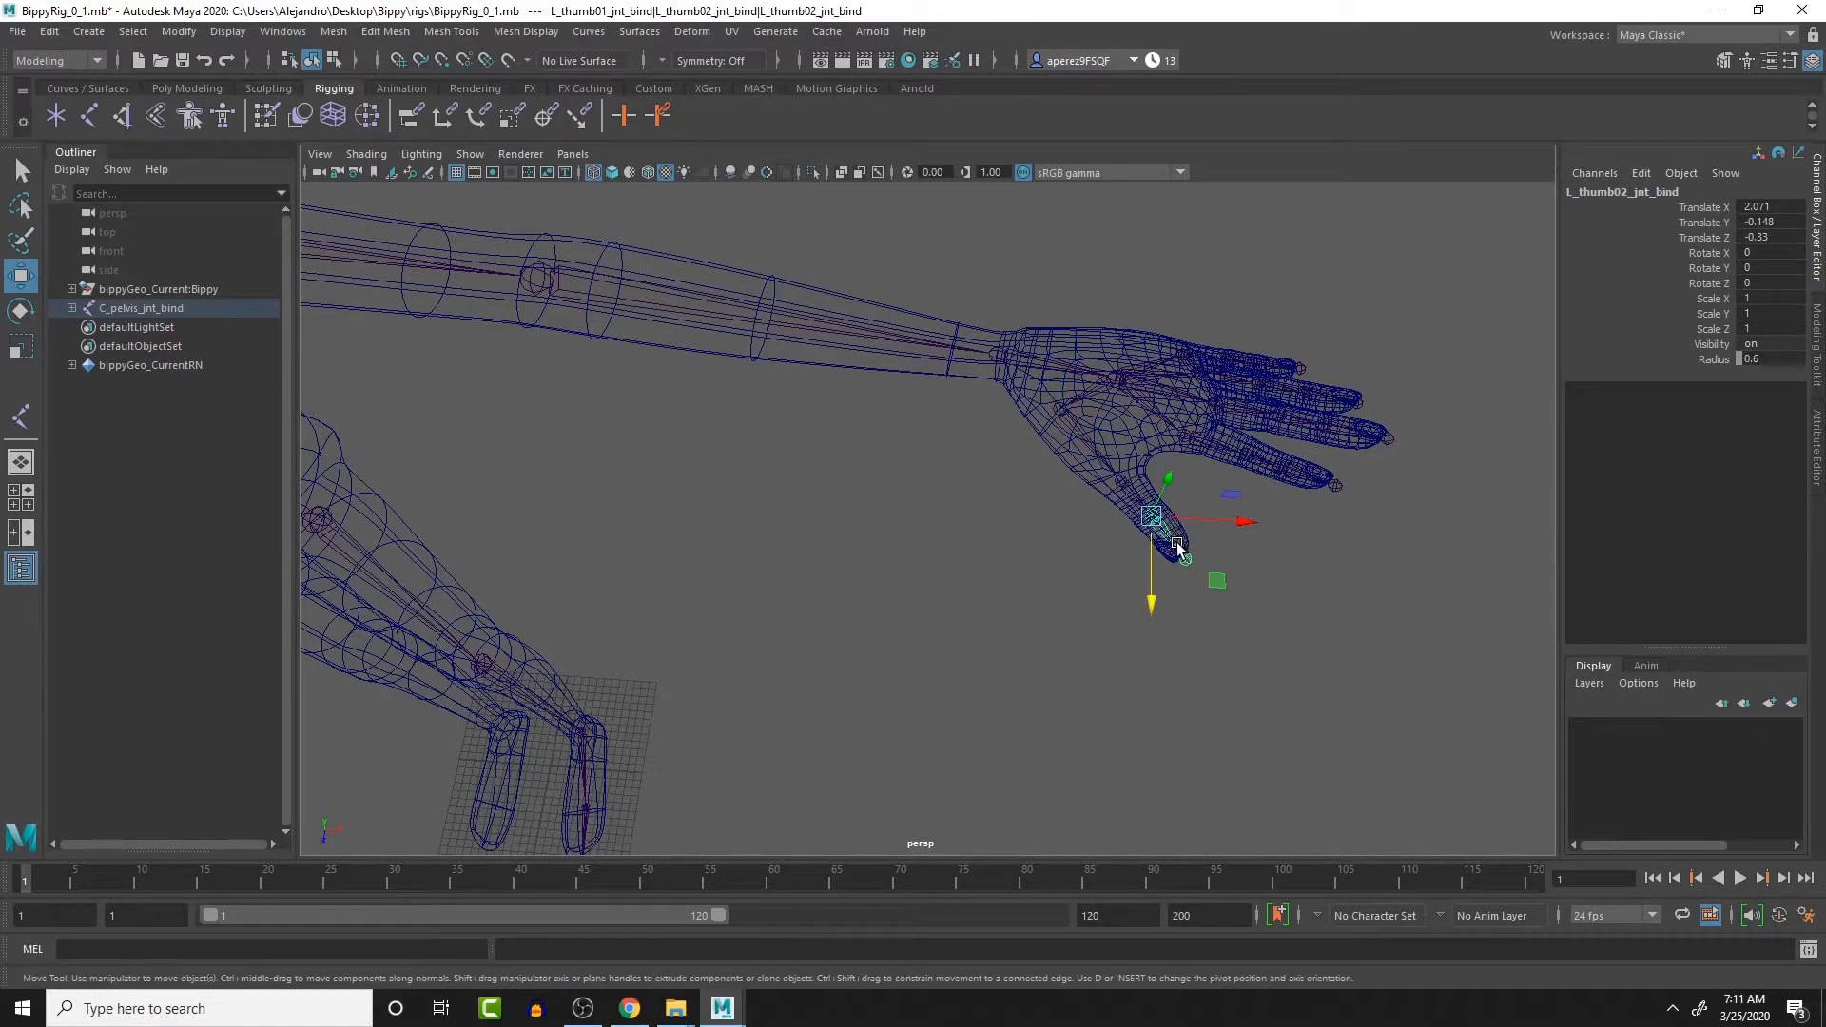
left_click(1189, 574)
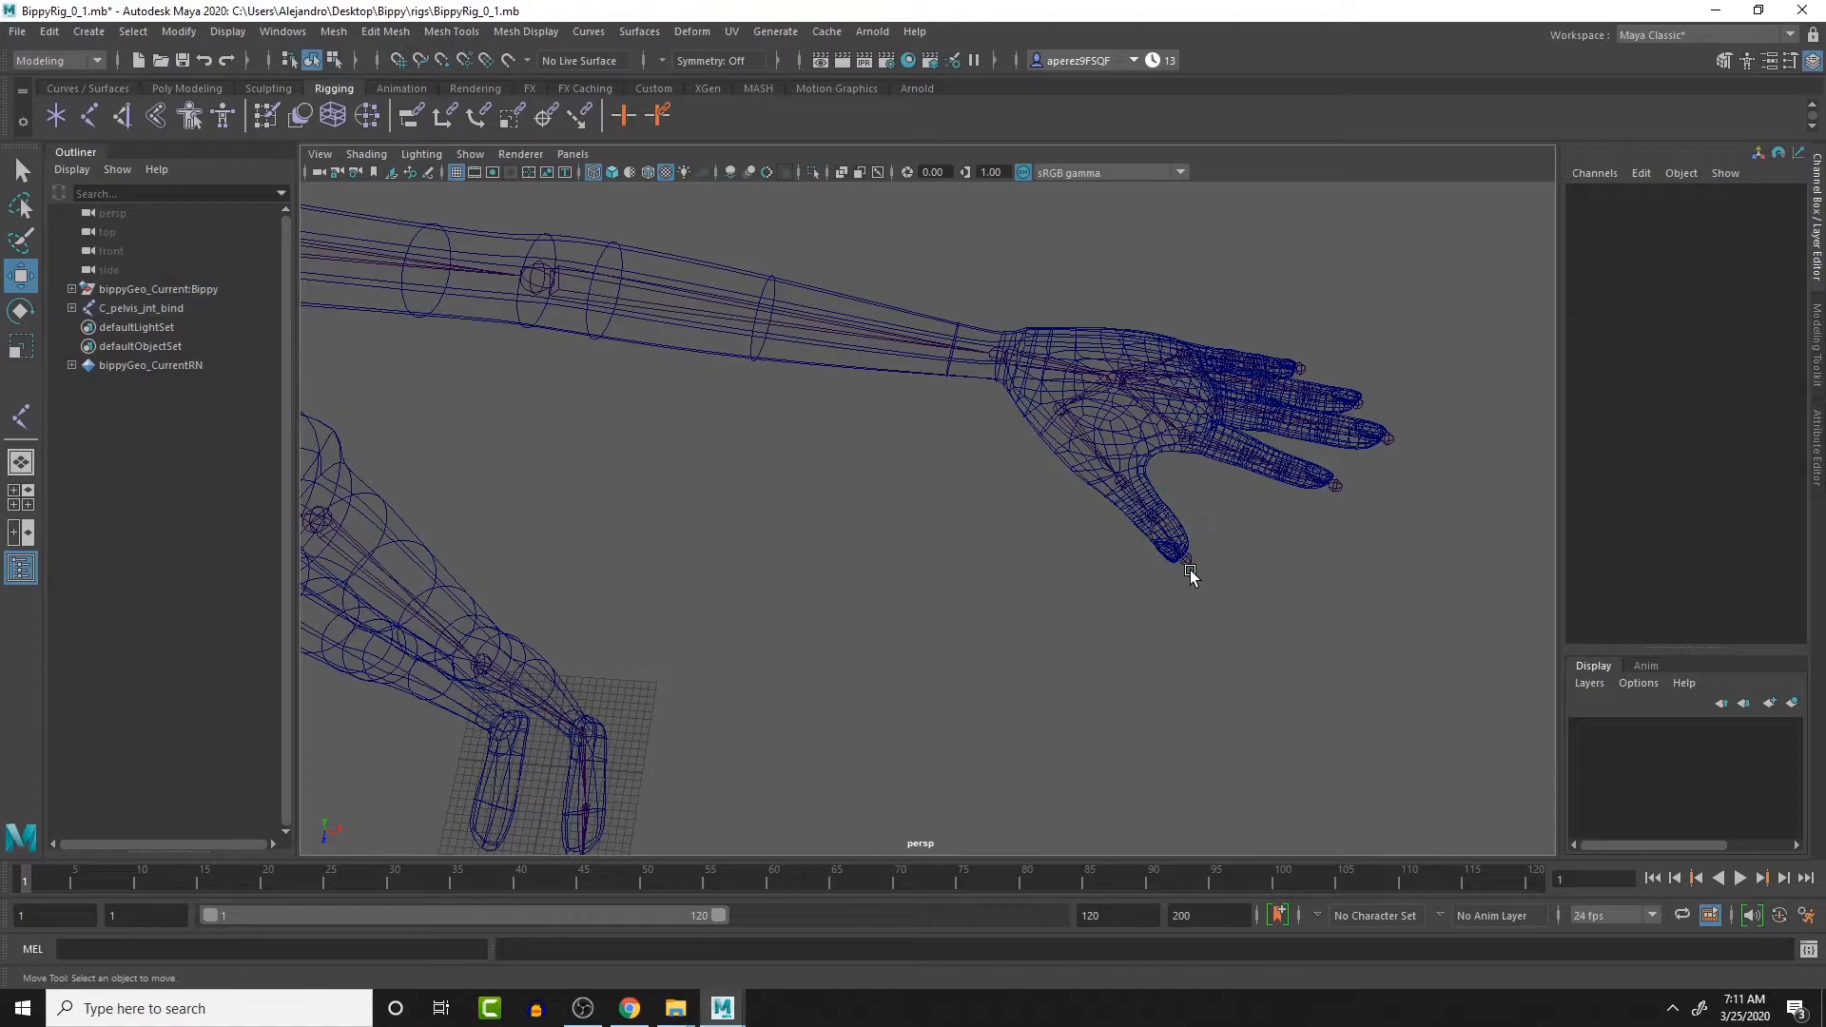
left_click(1164, 525)
left_click(1124, 483)
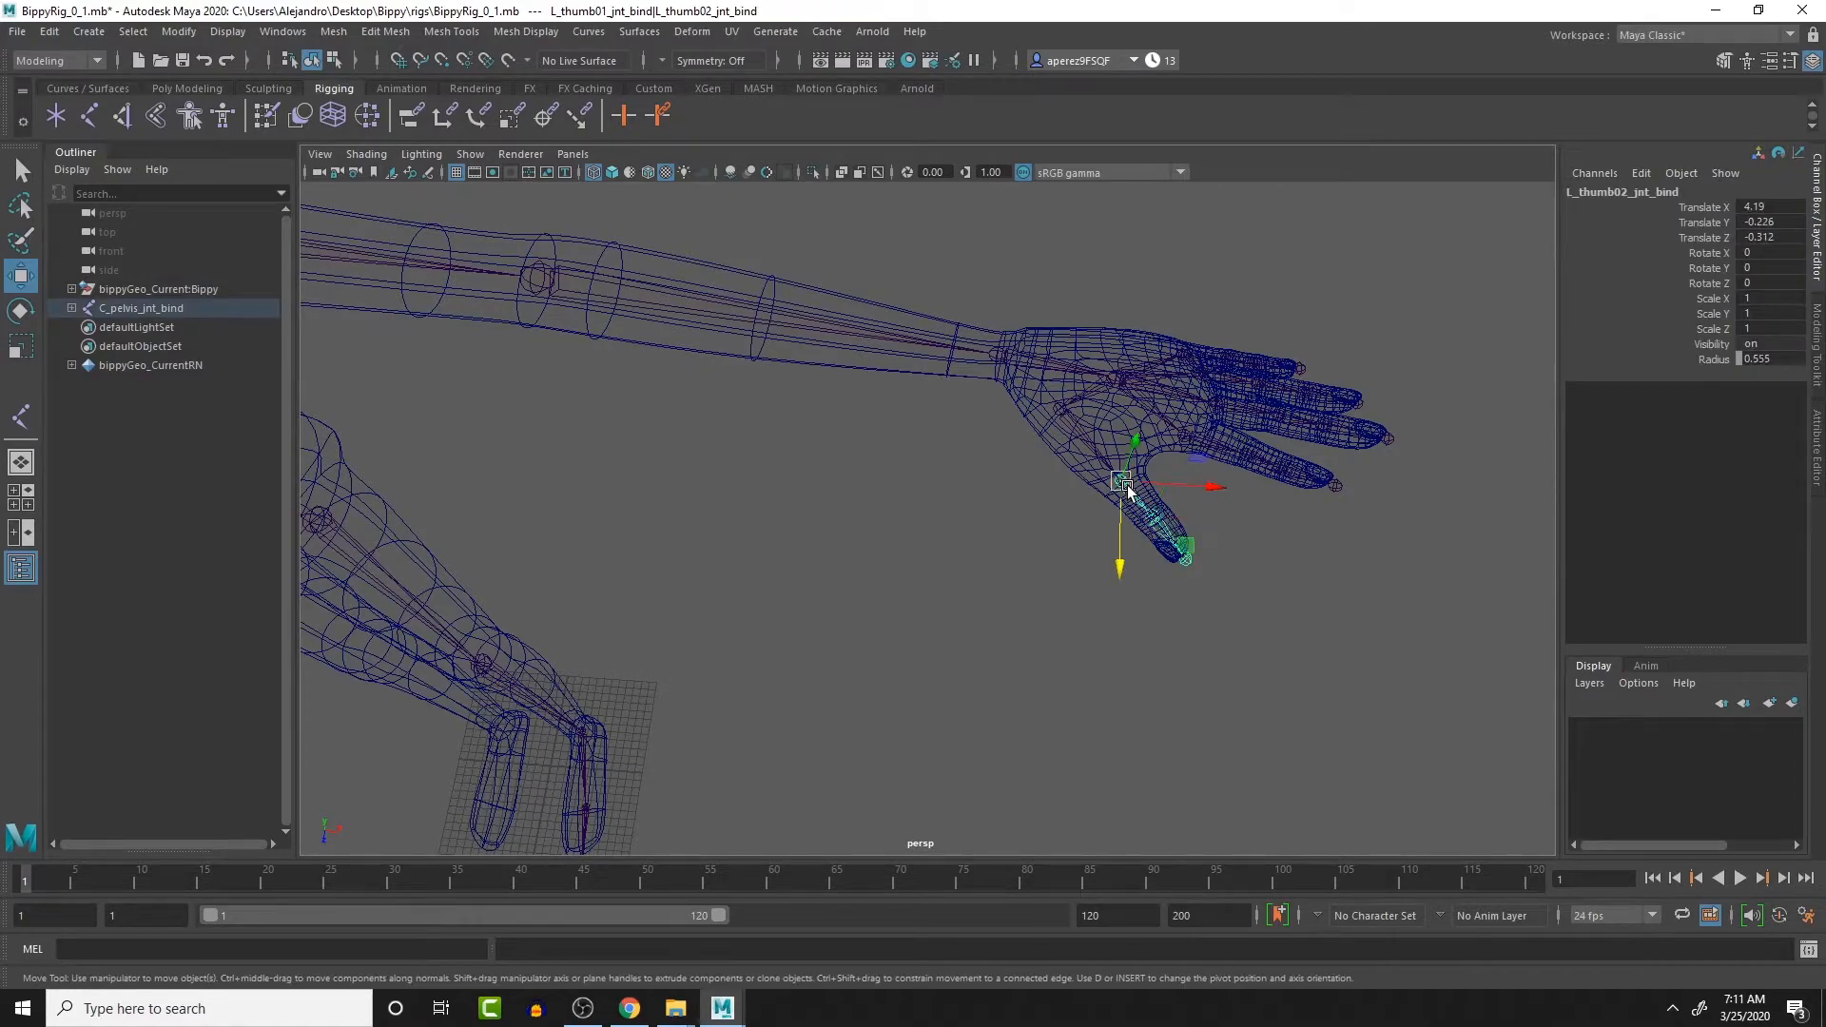
left_click(1154, 522)
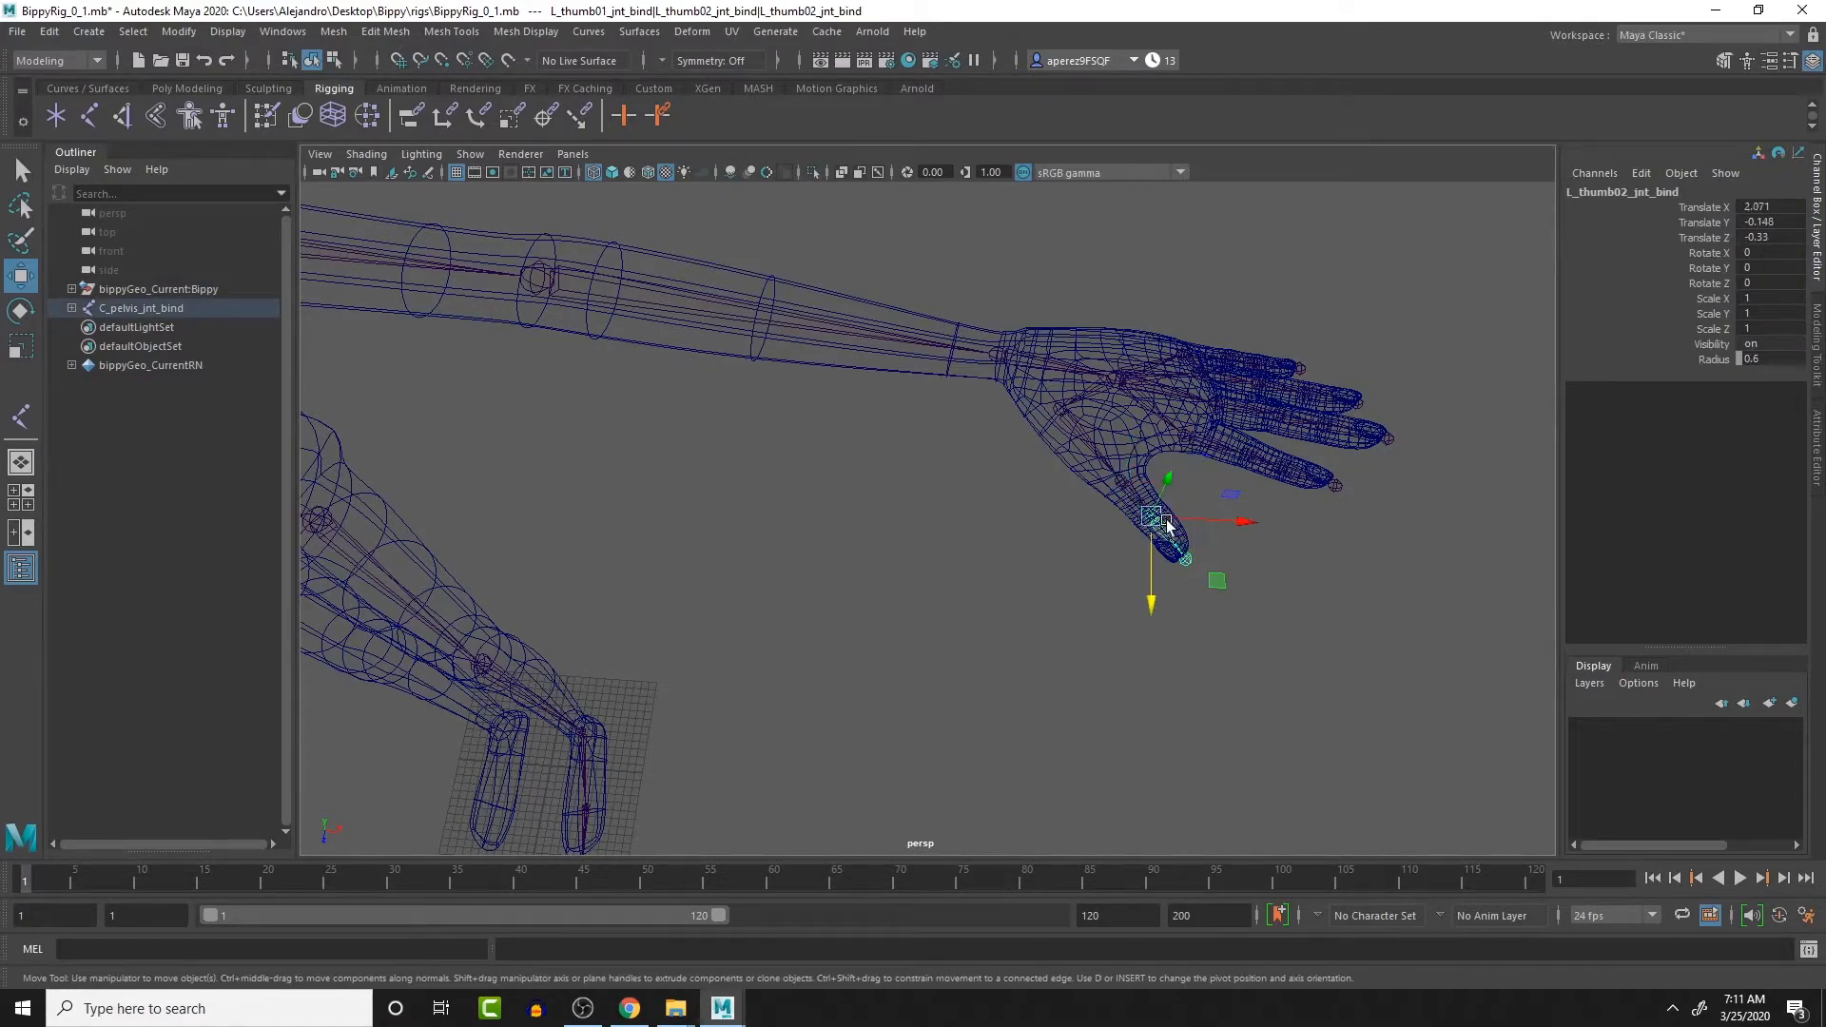
left_click(1124, 483)
left_click(1158, 525)
- Correct the number in the thumb tip joint's name so it reads L_thumb04_jnt_end
left_click(1186, 560)
double_click(1621, 193)
key("BackSpace")
type("4")
key("Return")
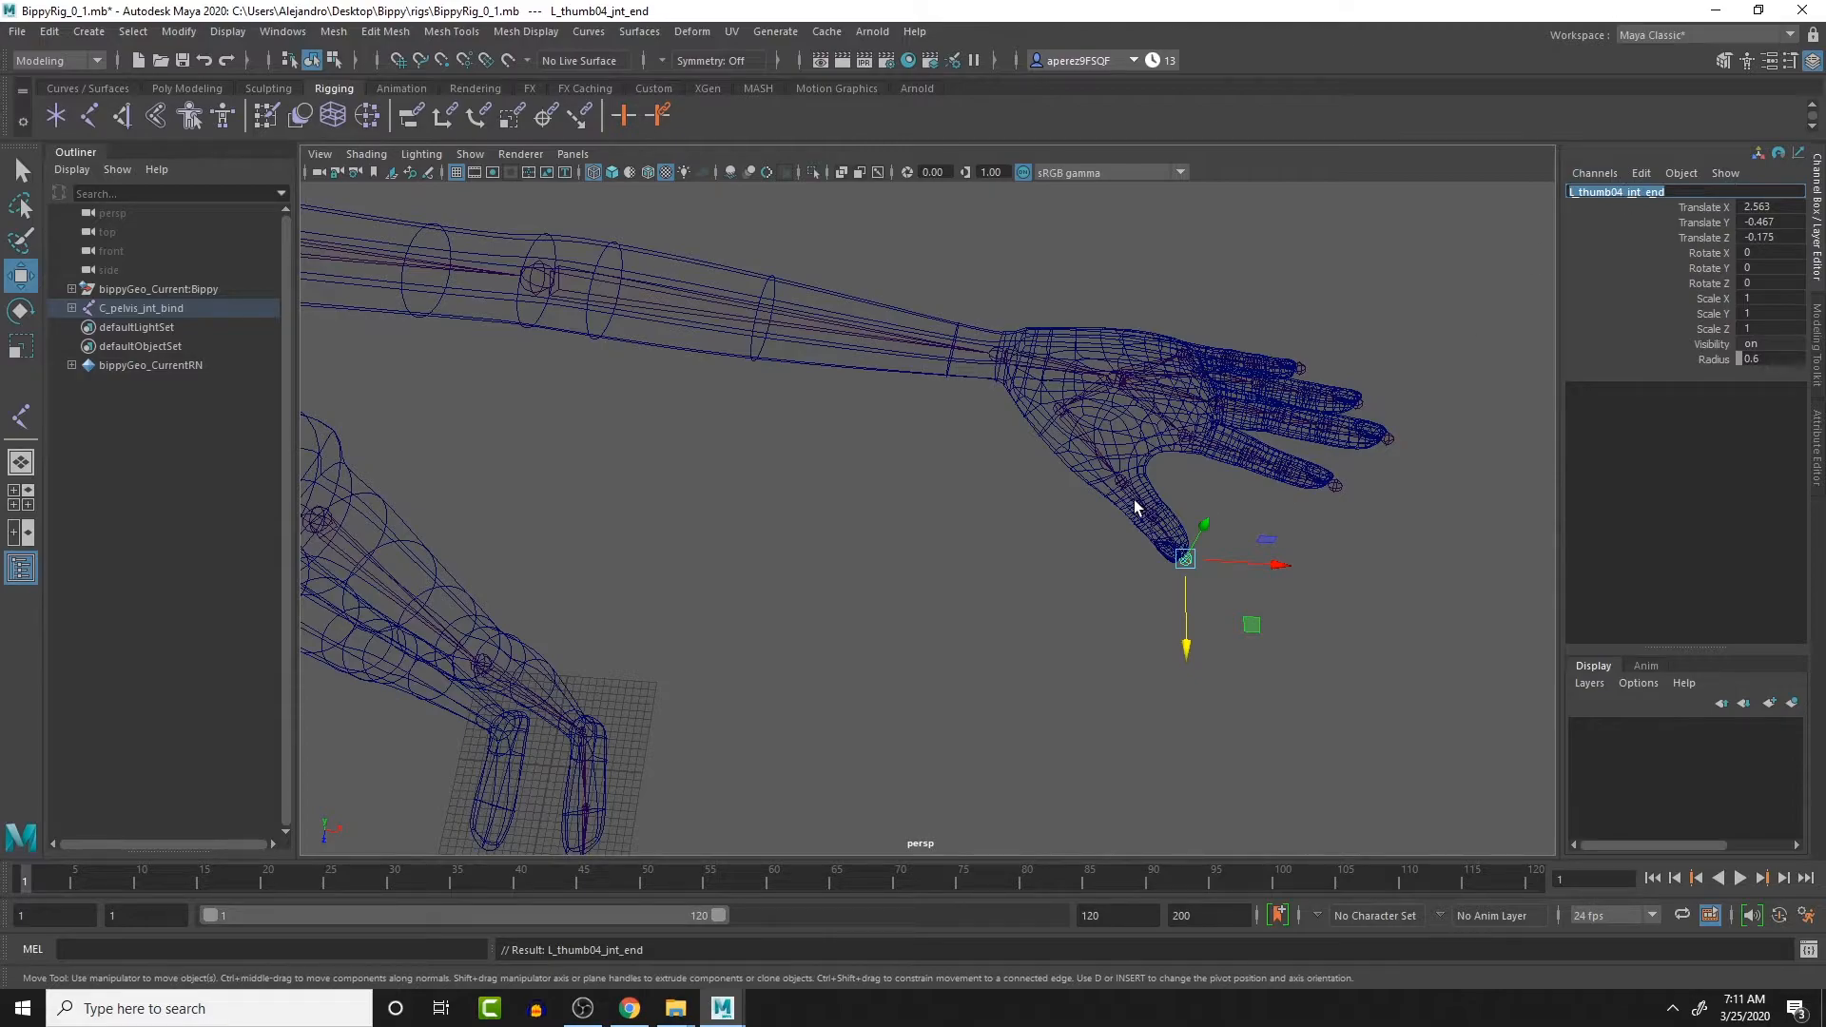
- Correct the number in the name of the thumb joint before the tip to L_thumb03_jnt_bind and recheck the thumb joints' names
left_click(1134, 499)
double_click(1622, 190)
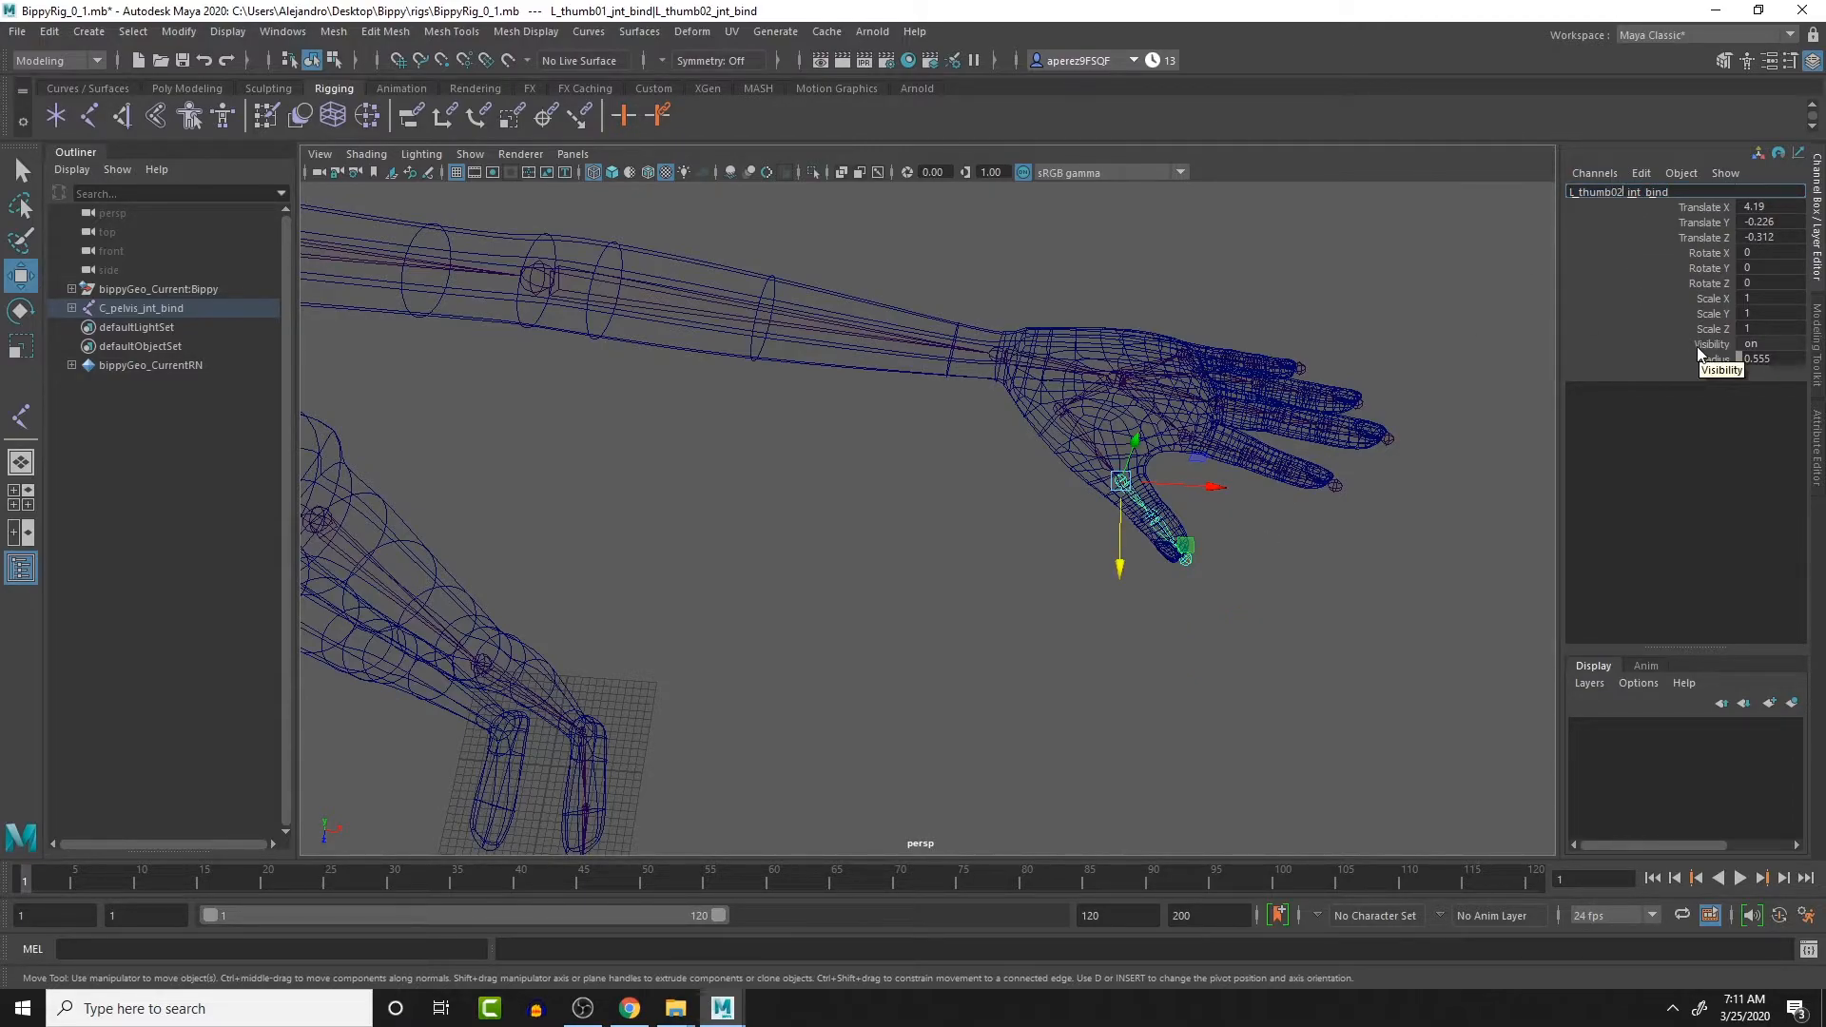
left_click(1162, 528)
double_click(1624, 192)
left_click(1616, 192)
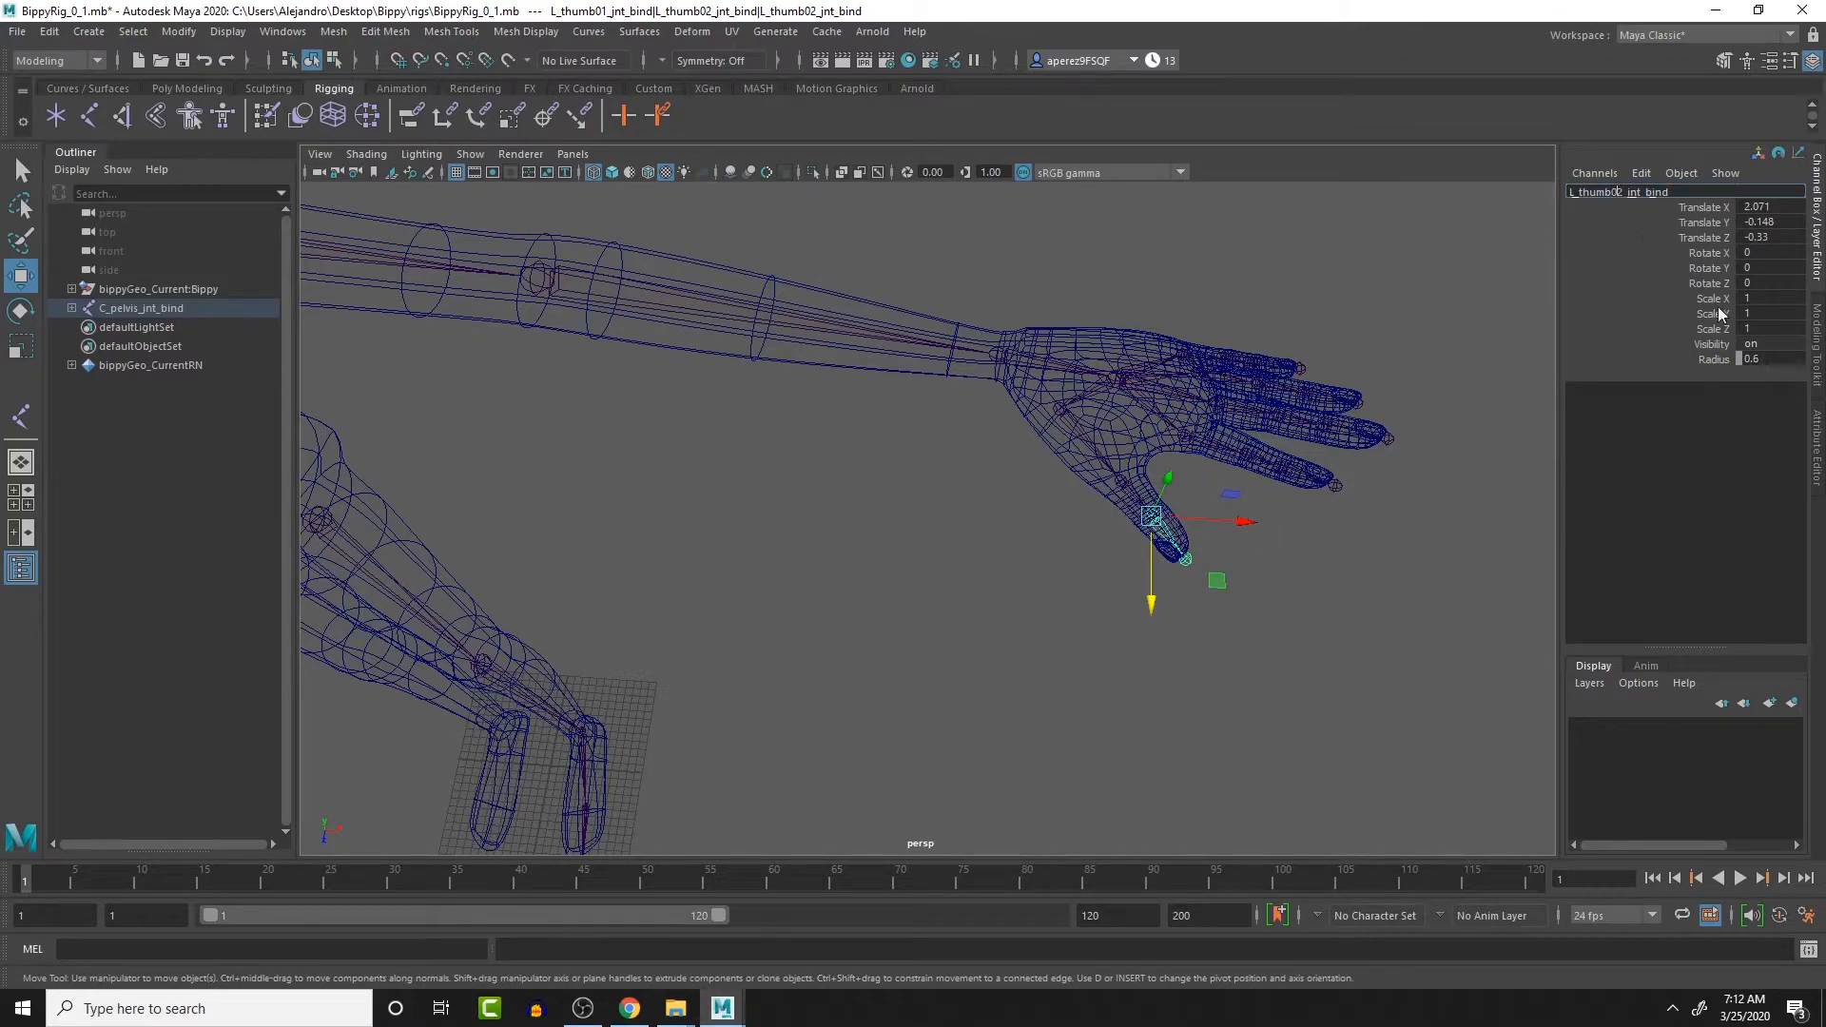
key("Delete")
type("3")
key("Return")
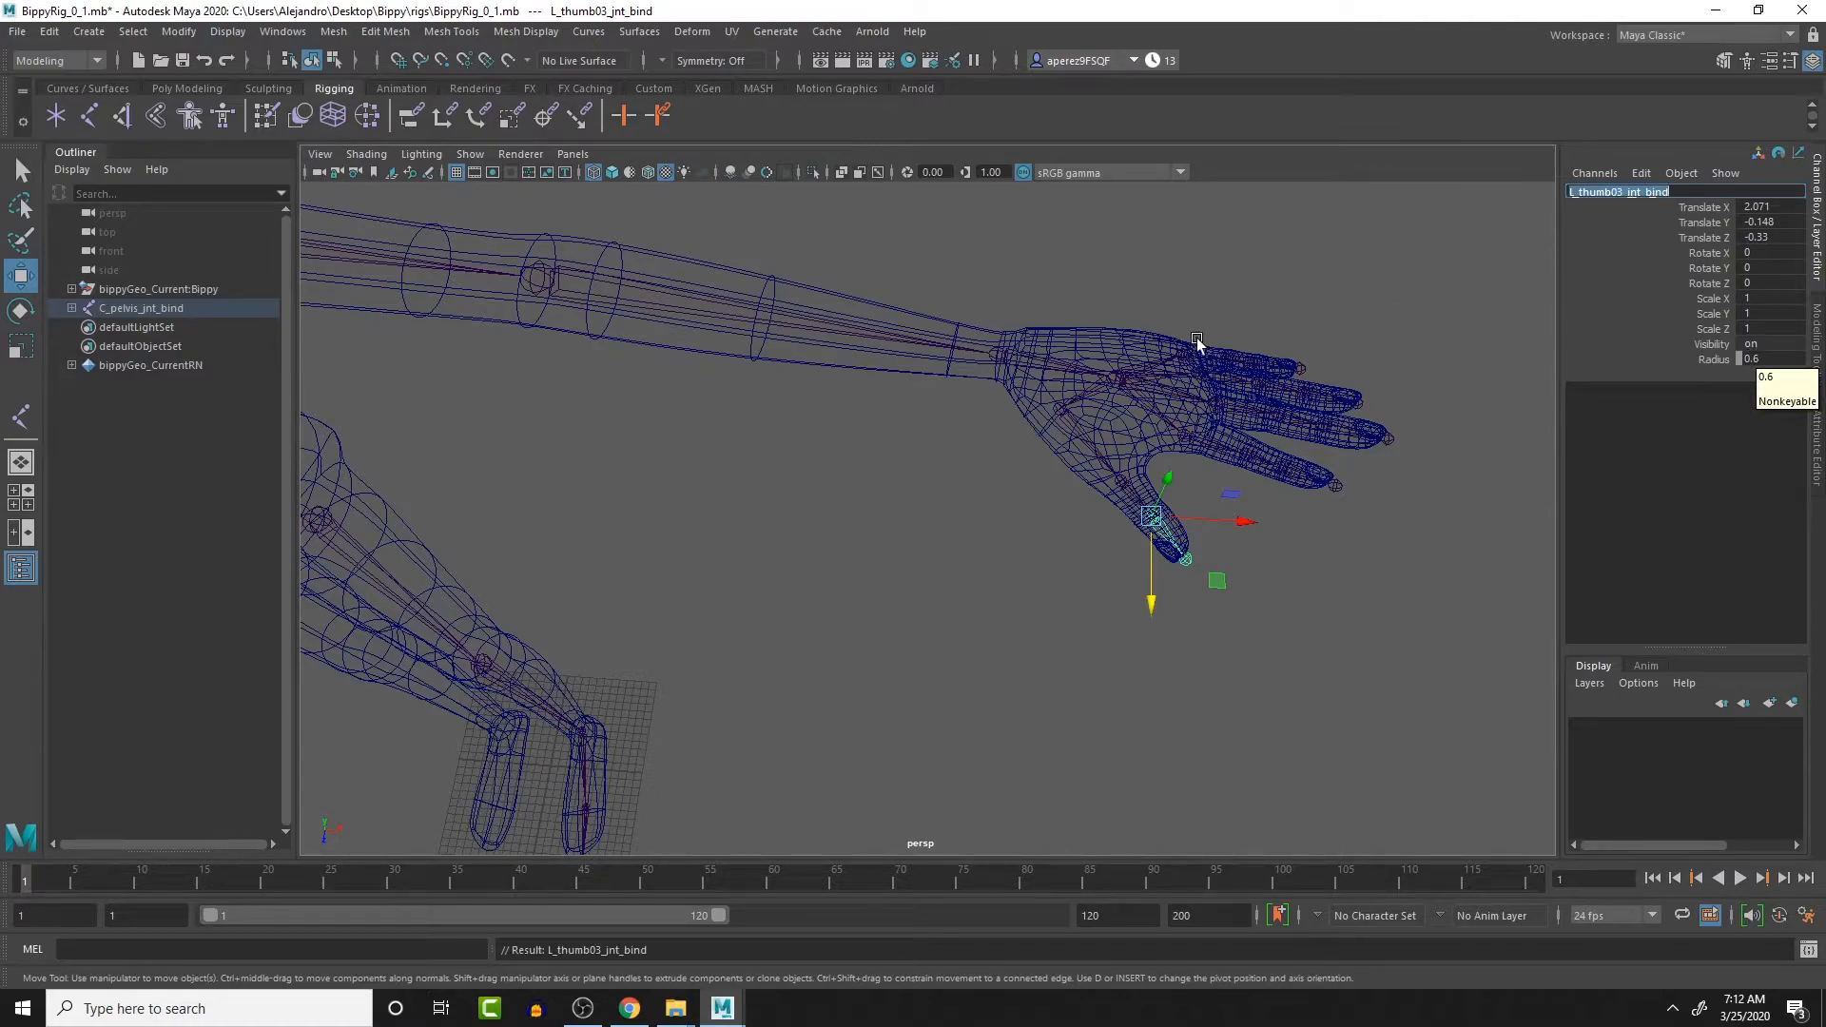
left_click(1092, 437)
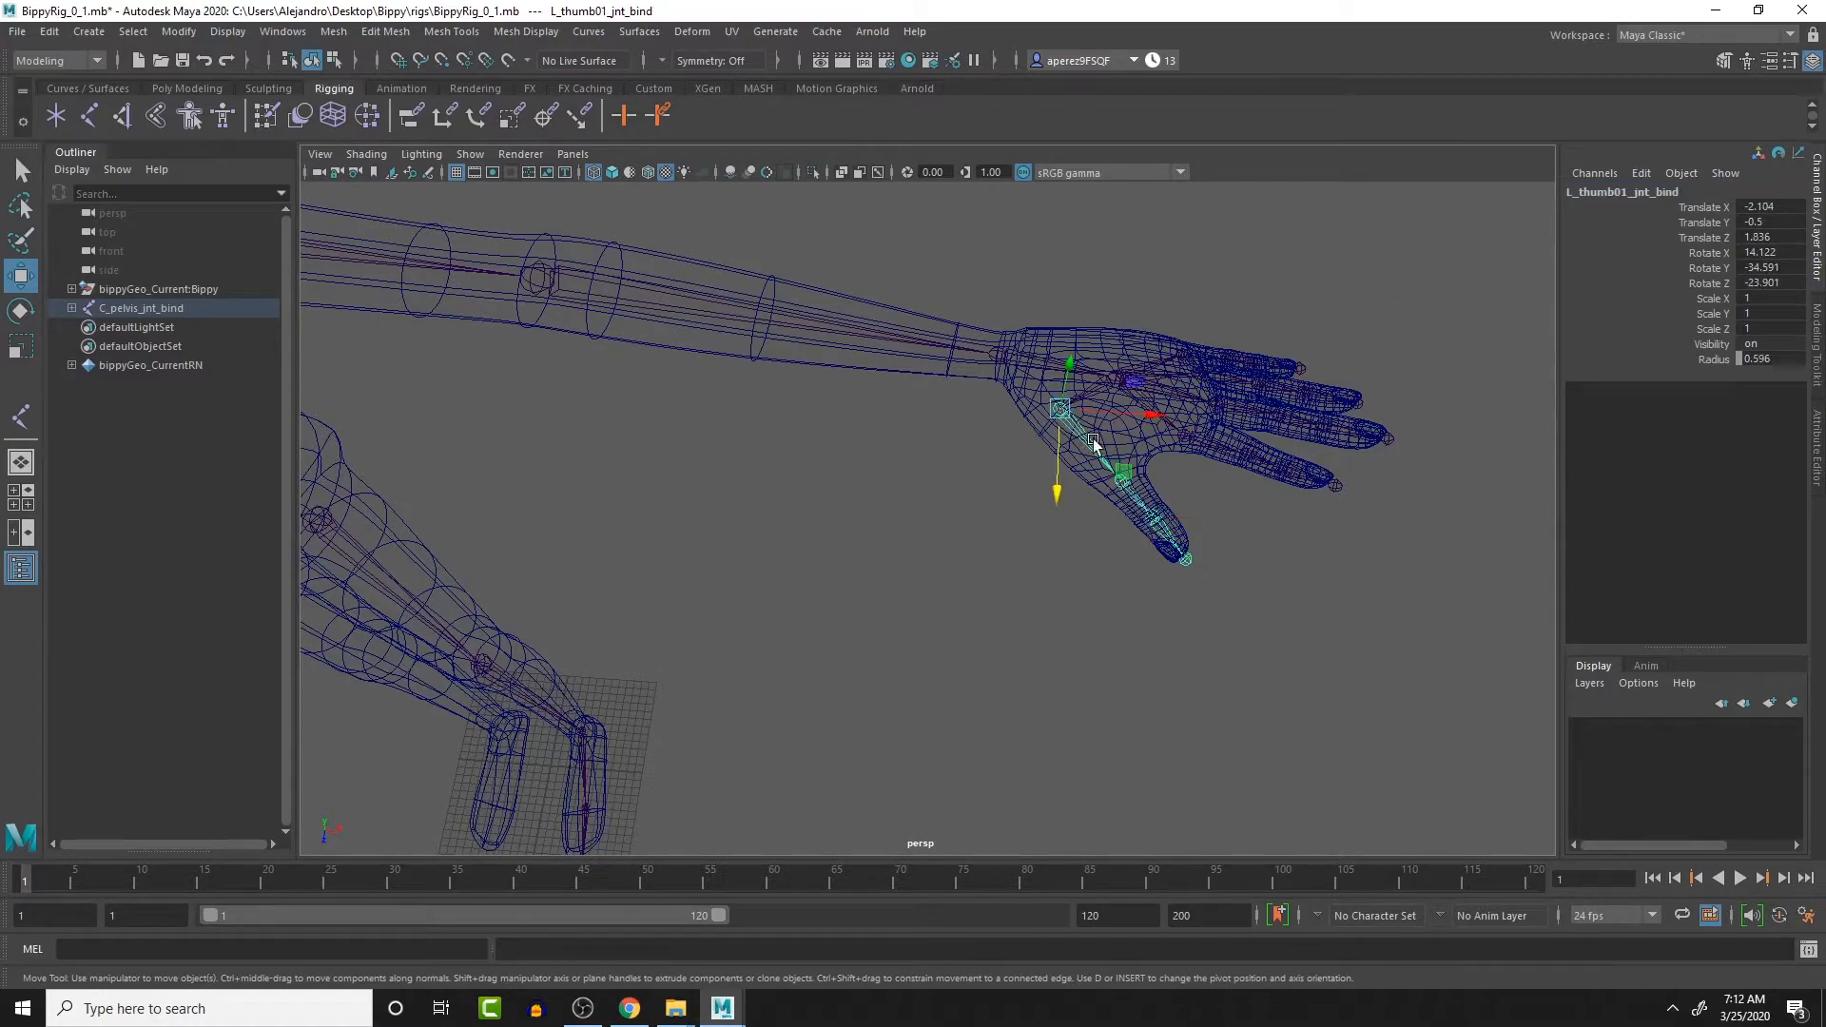
left_click(1136, 504)
left_click(1189, 561)
left_click(1188, 561)
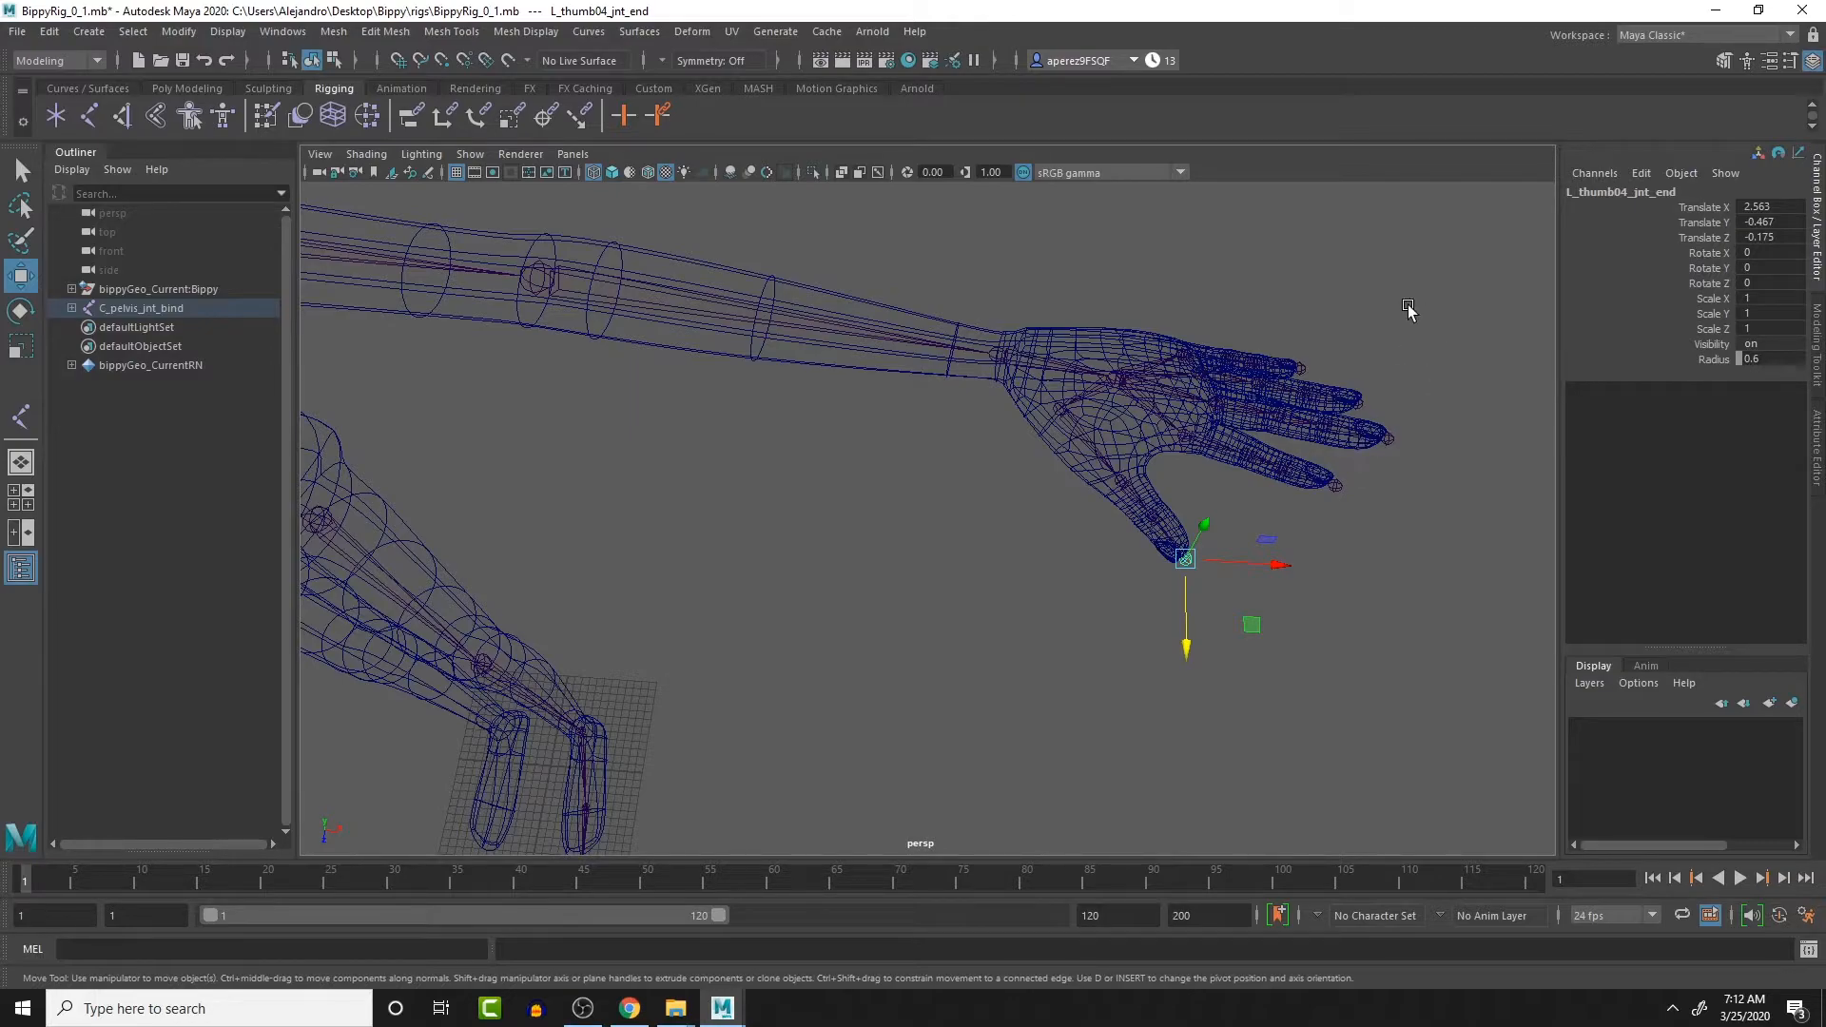
- Rename the index finger's base joint as L_index01_jnt_bind, adapting the copied thumb name, and copy the new name
left_click(1200, 444)
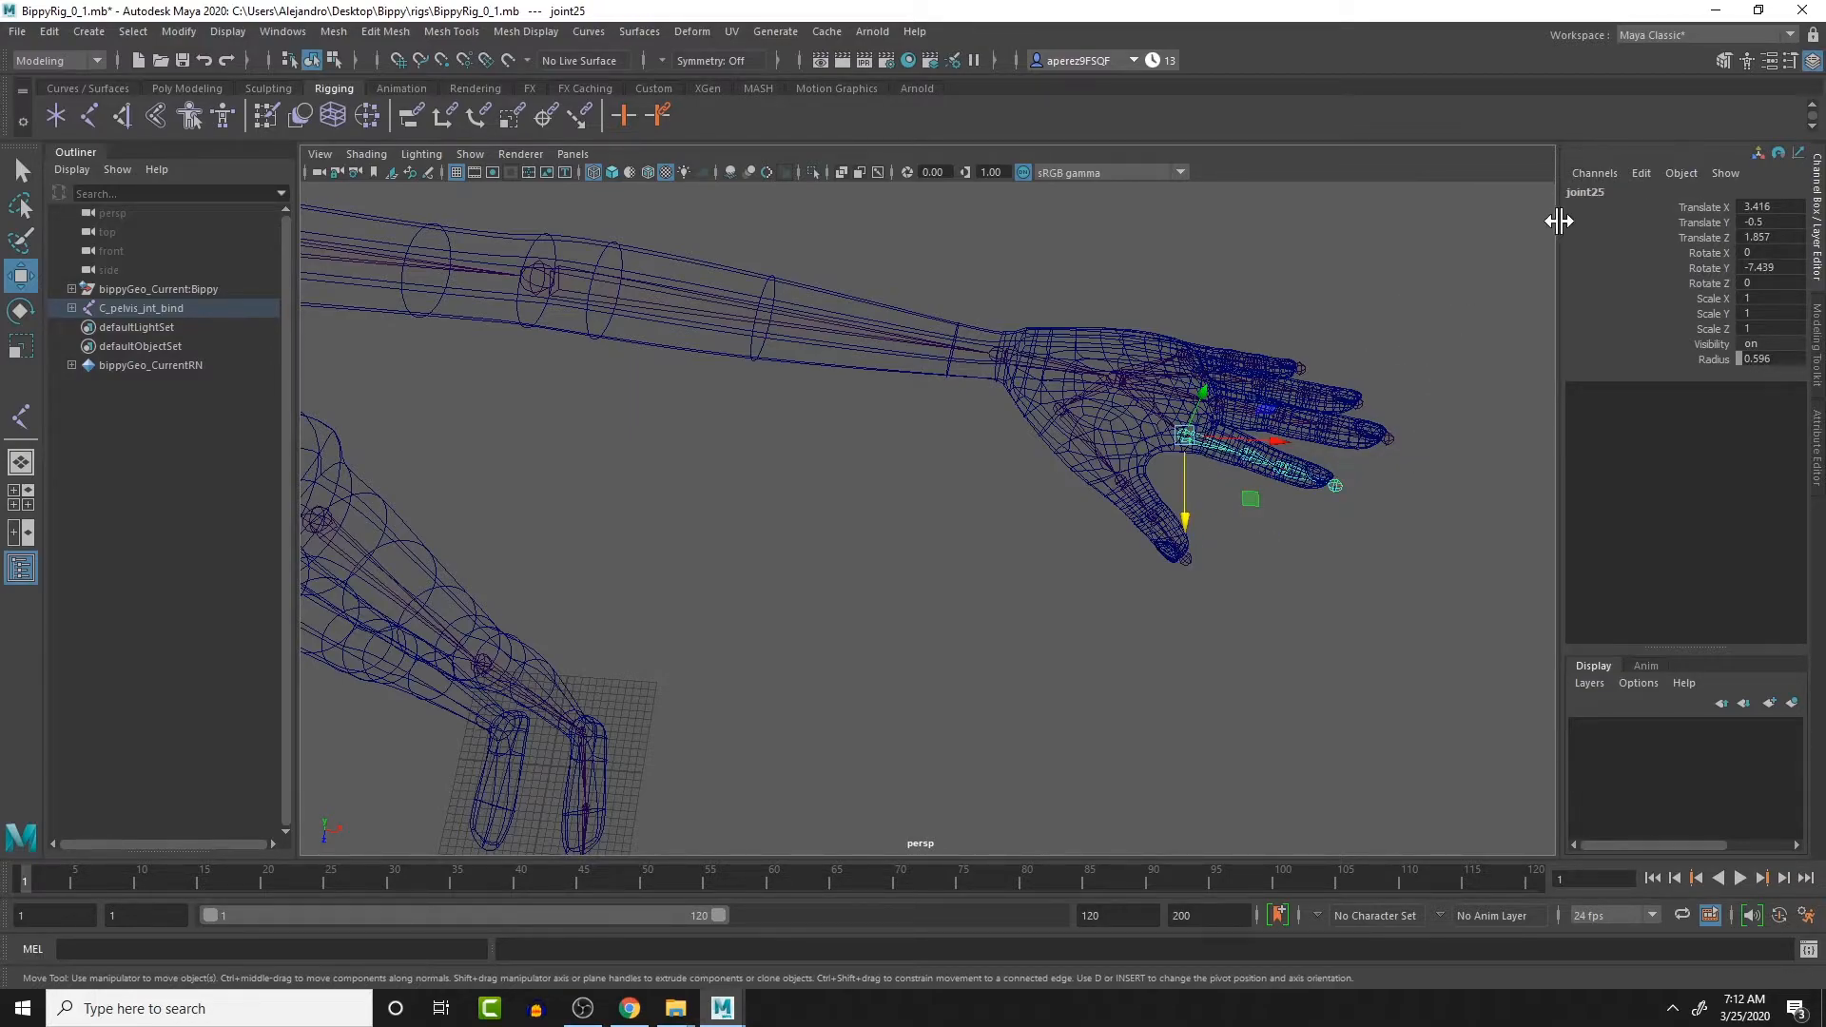
double_click(1583, 191)
key("ctrl+v")
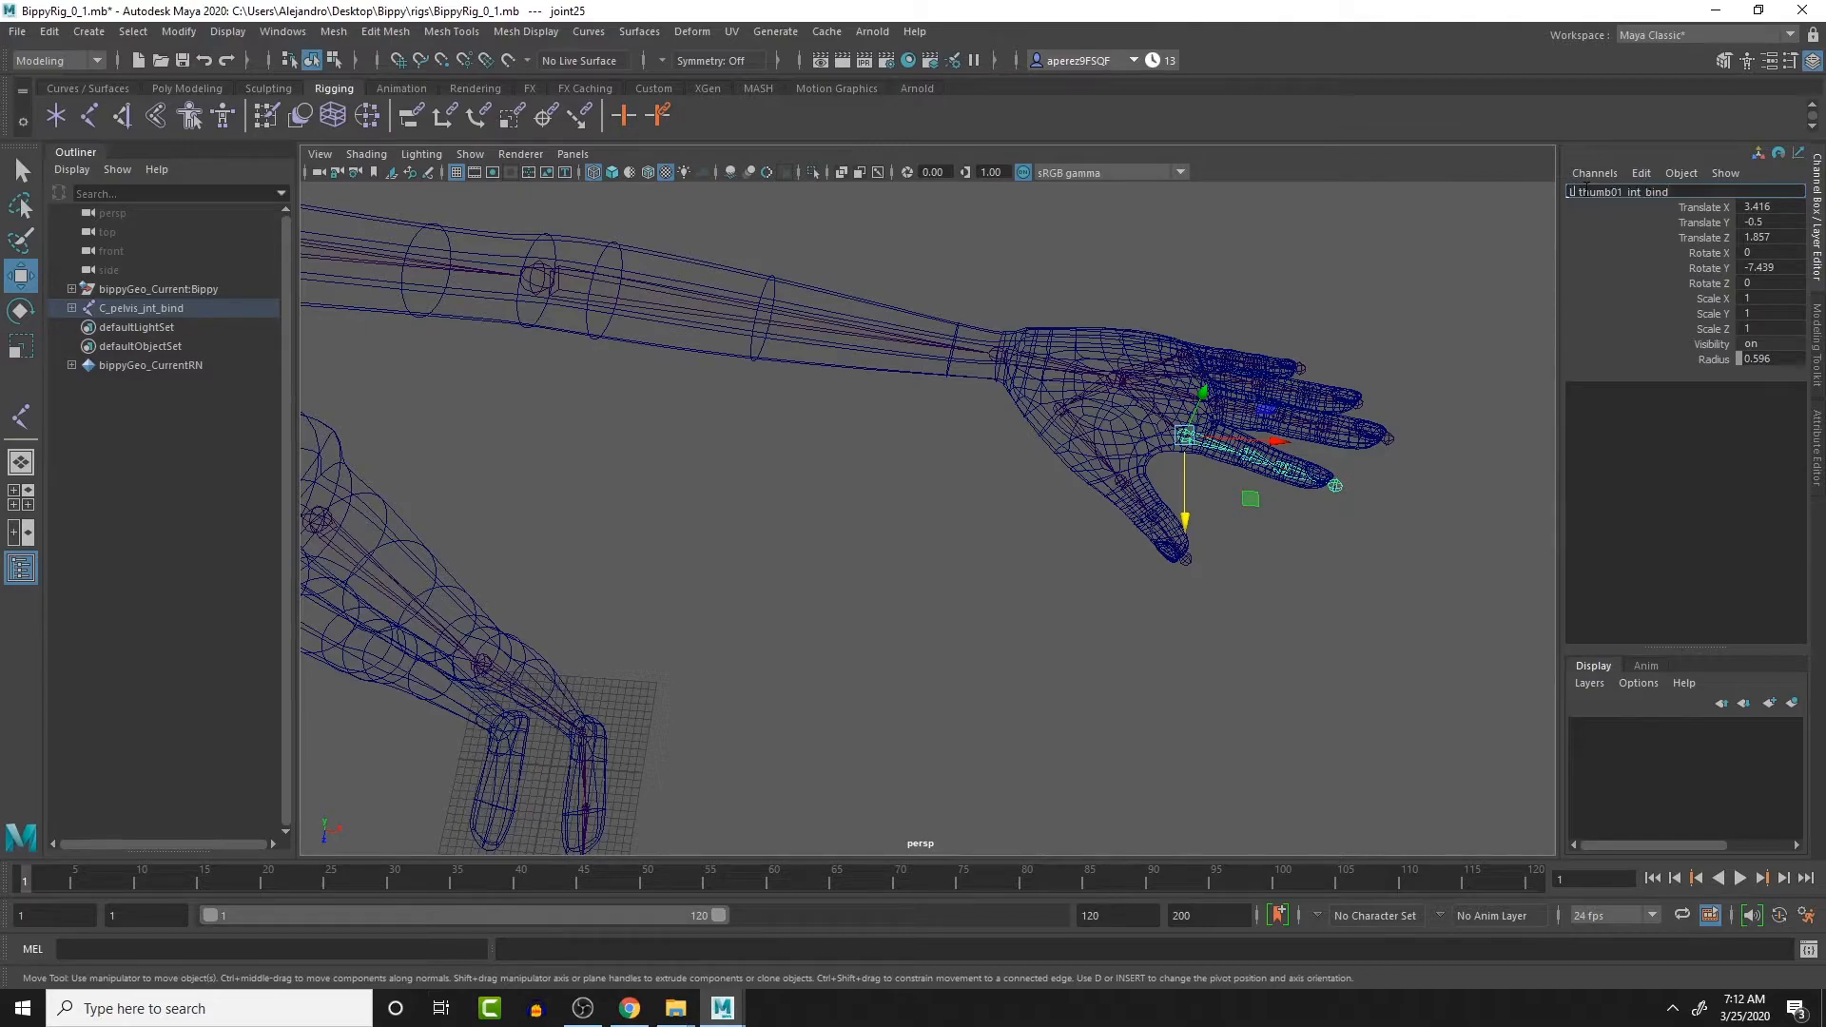
key("BackSpace")
key("BackSpace")
key("BackSpace")
key("BackSpace")
key("BackSpace")
type("index")
key("Return")
key("ctrl+c")
- Select the index finger's second joint and name it L_index02_jnt_bind from the copied name
key("Down")
left_click(1635, 193)
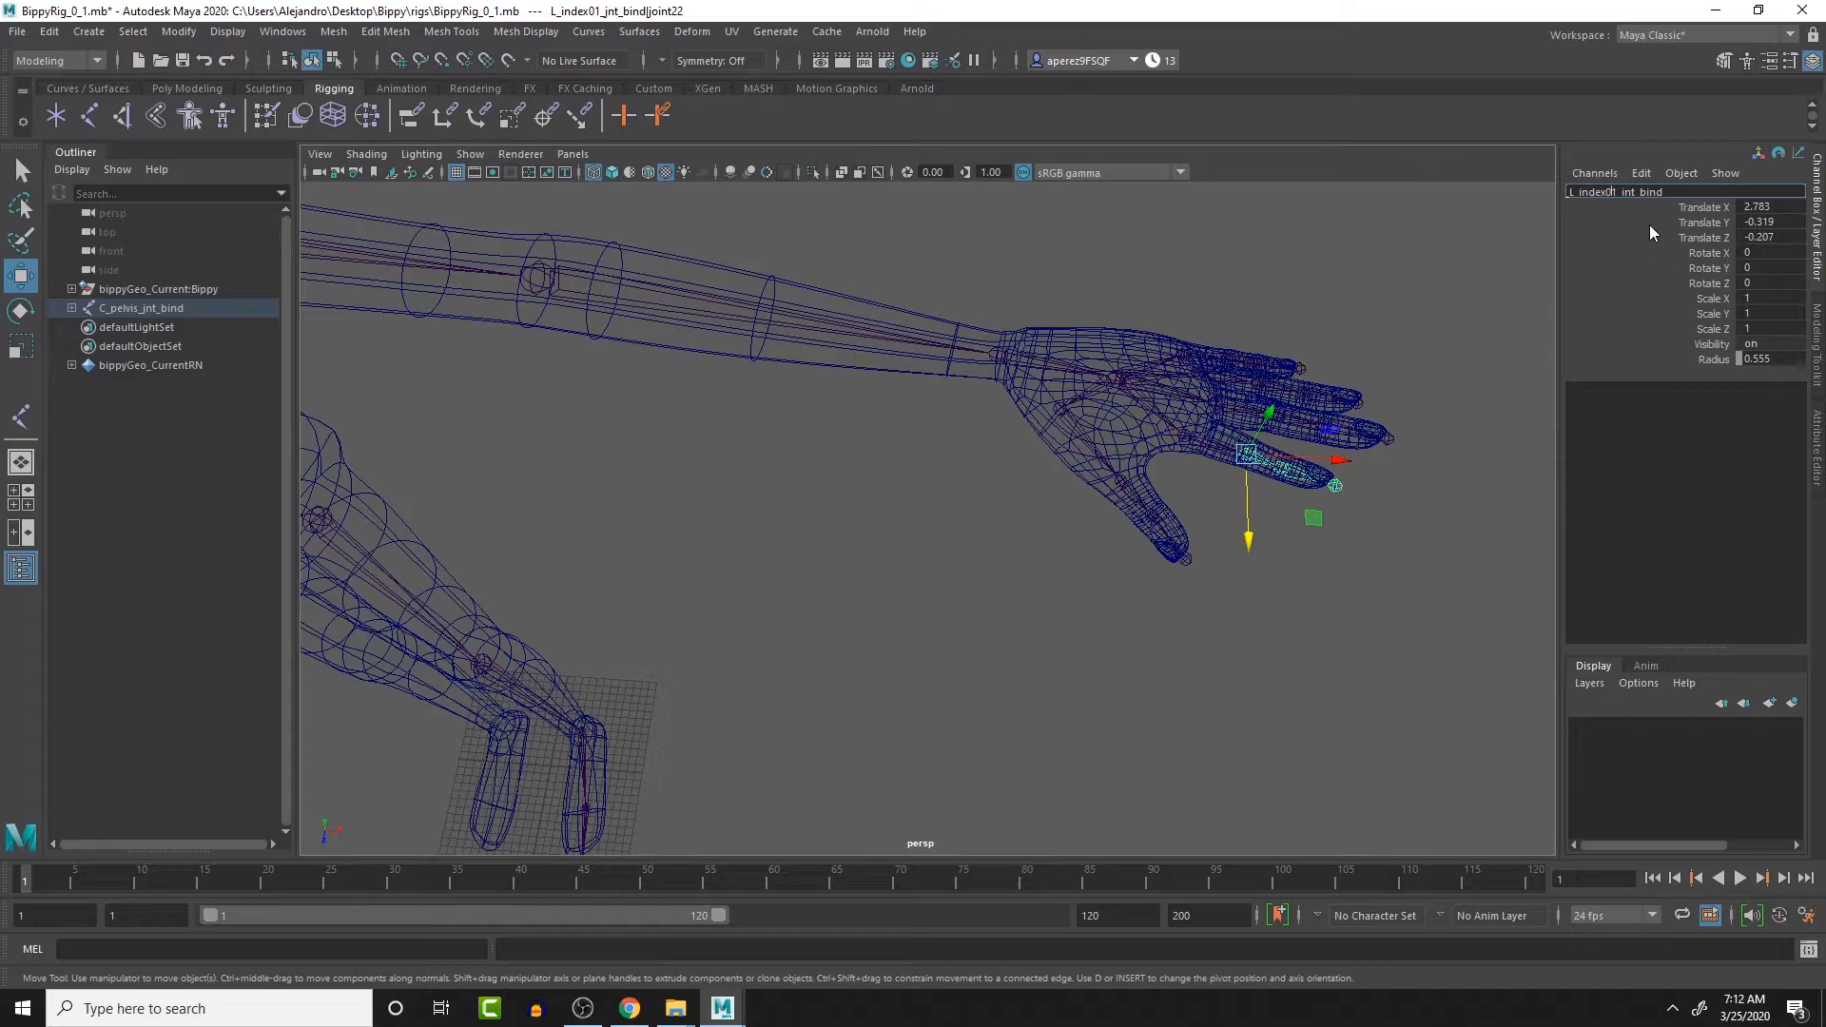
key("BackSpace")
type("2")
key("Return")
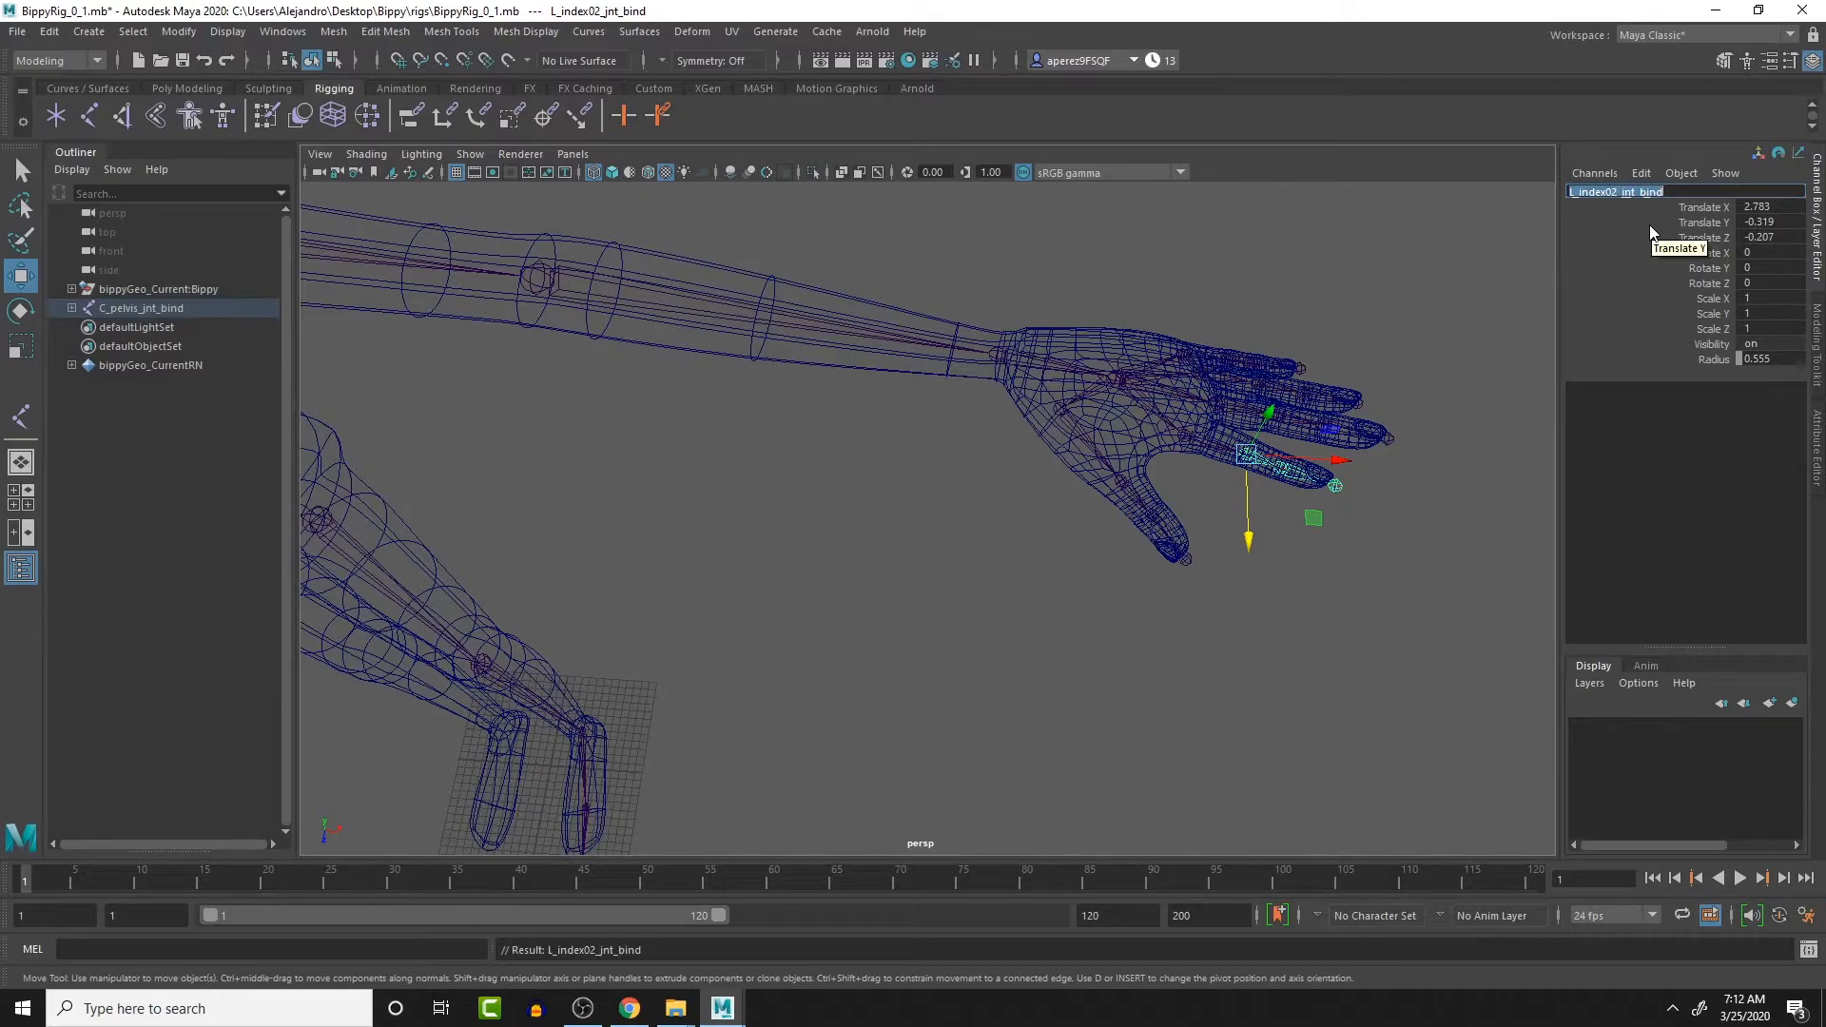
key("Tab")
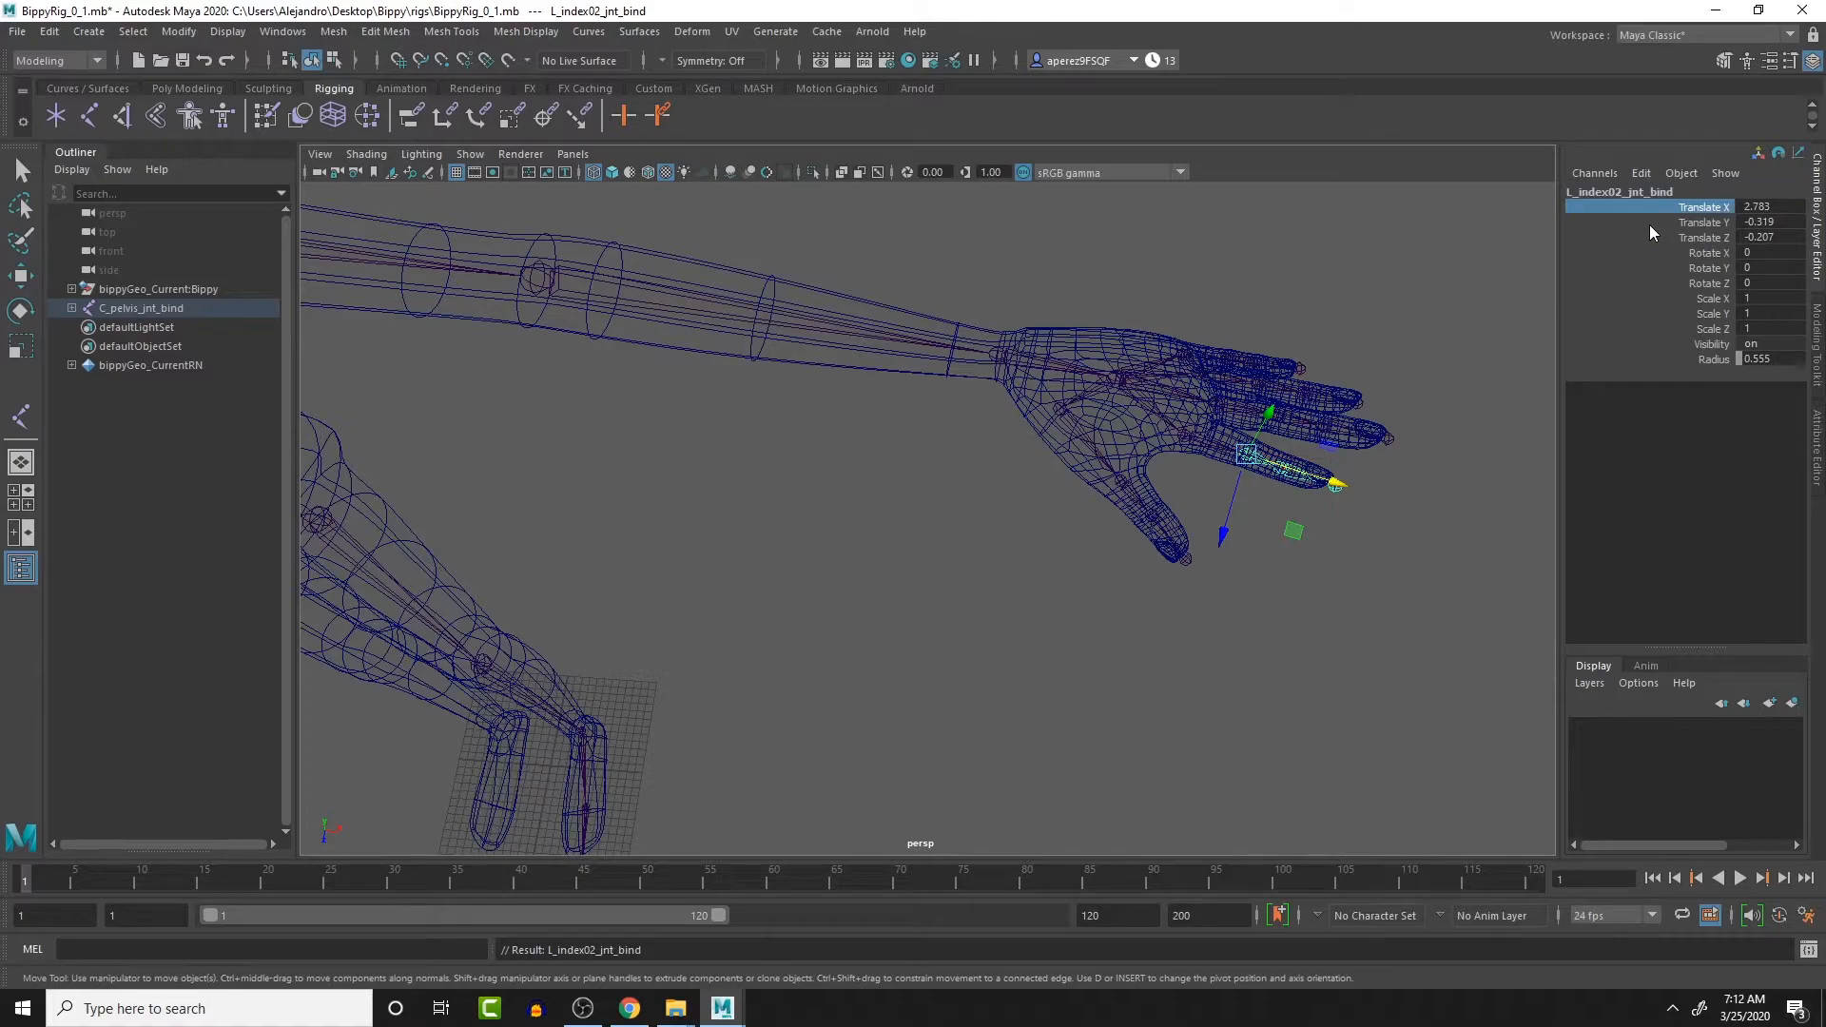
- Select the index finger's third joint, just before the tip, and name it L_index03_jnt_bind
left_click(1293, 477)
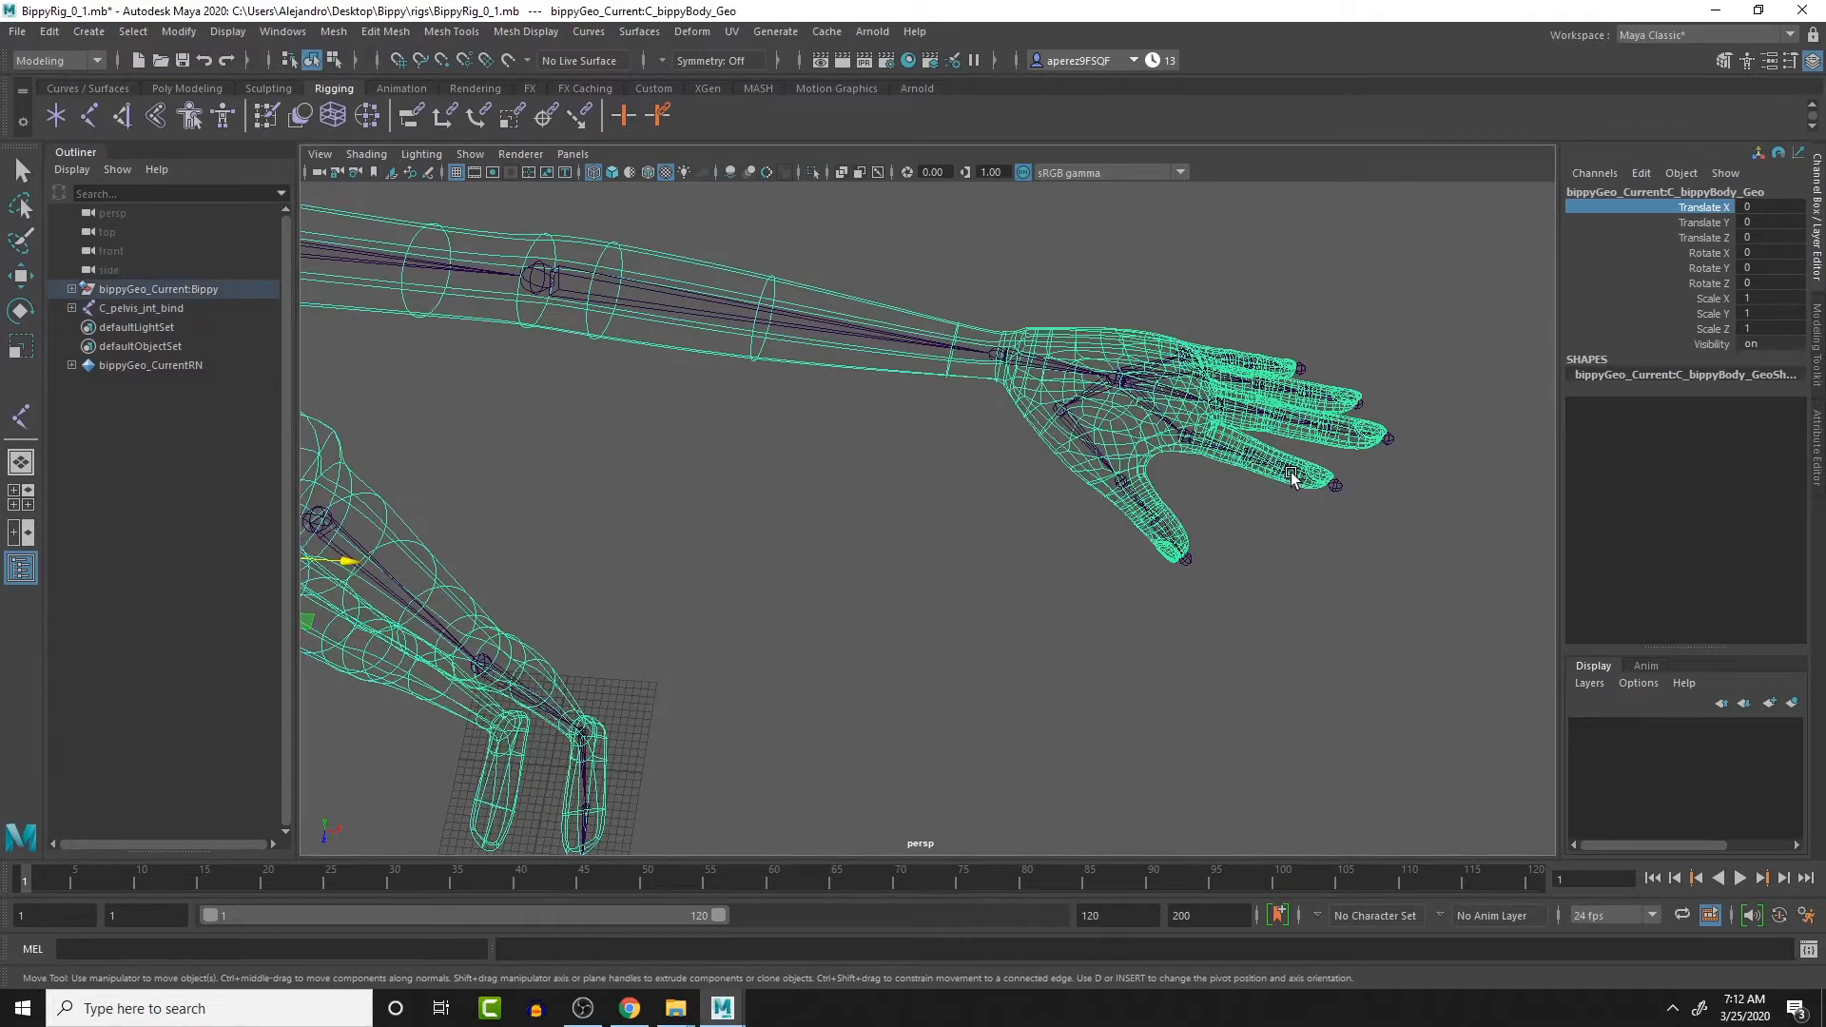
left_click(1335, 483)
double_click(1634, 192)
key("ctrl+v")
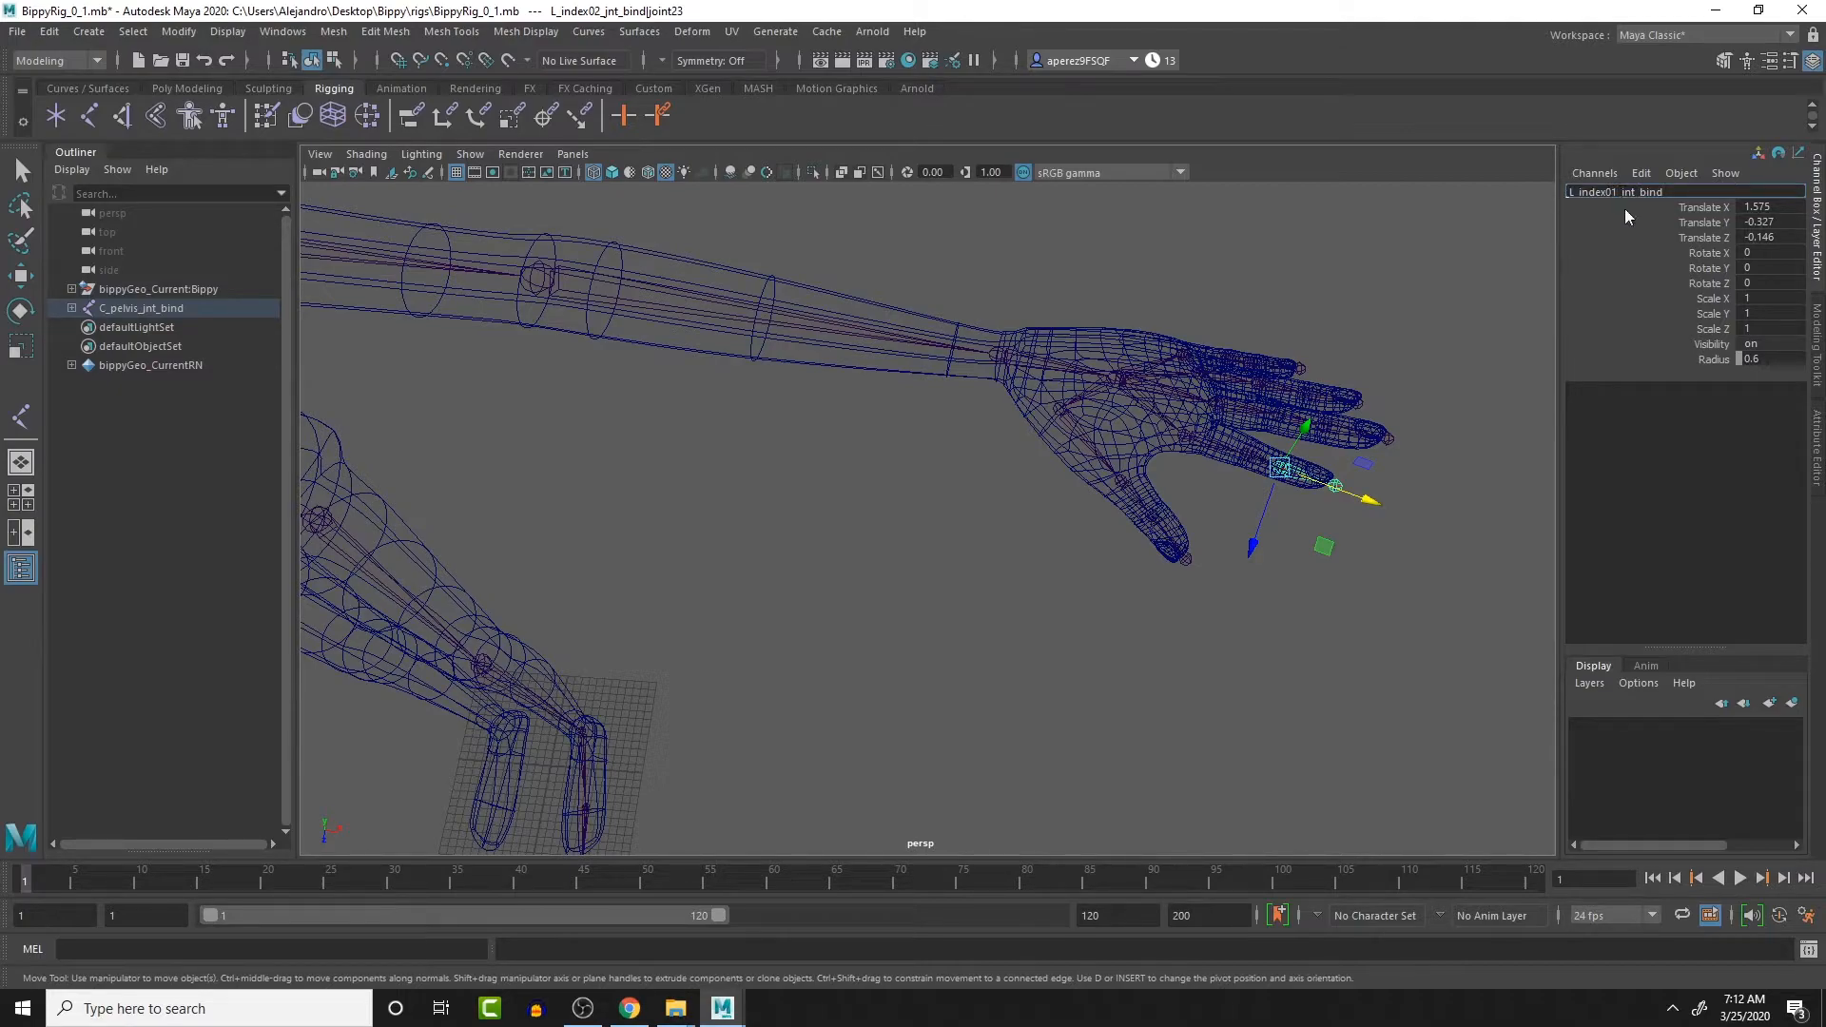
key("BackSpace")
type("3")
key("Return")
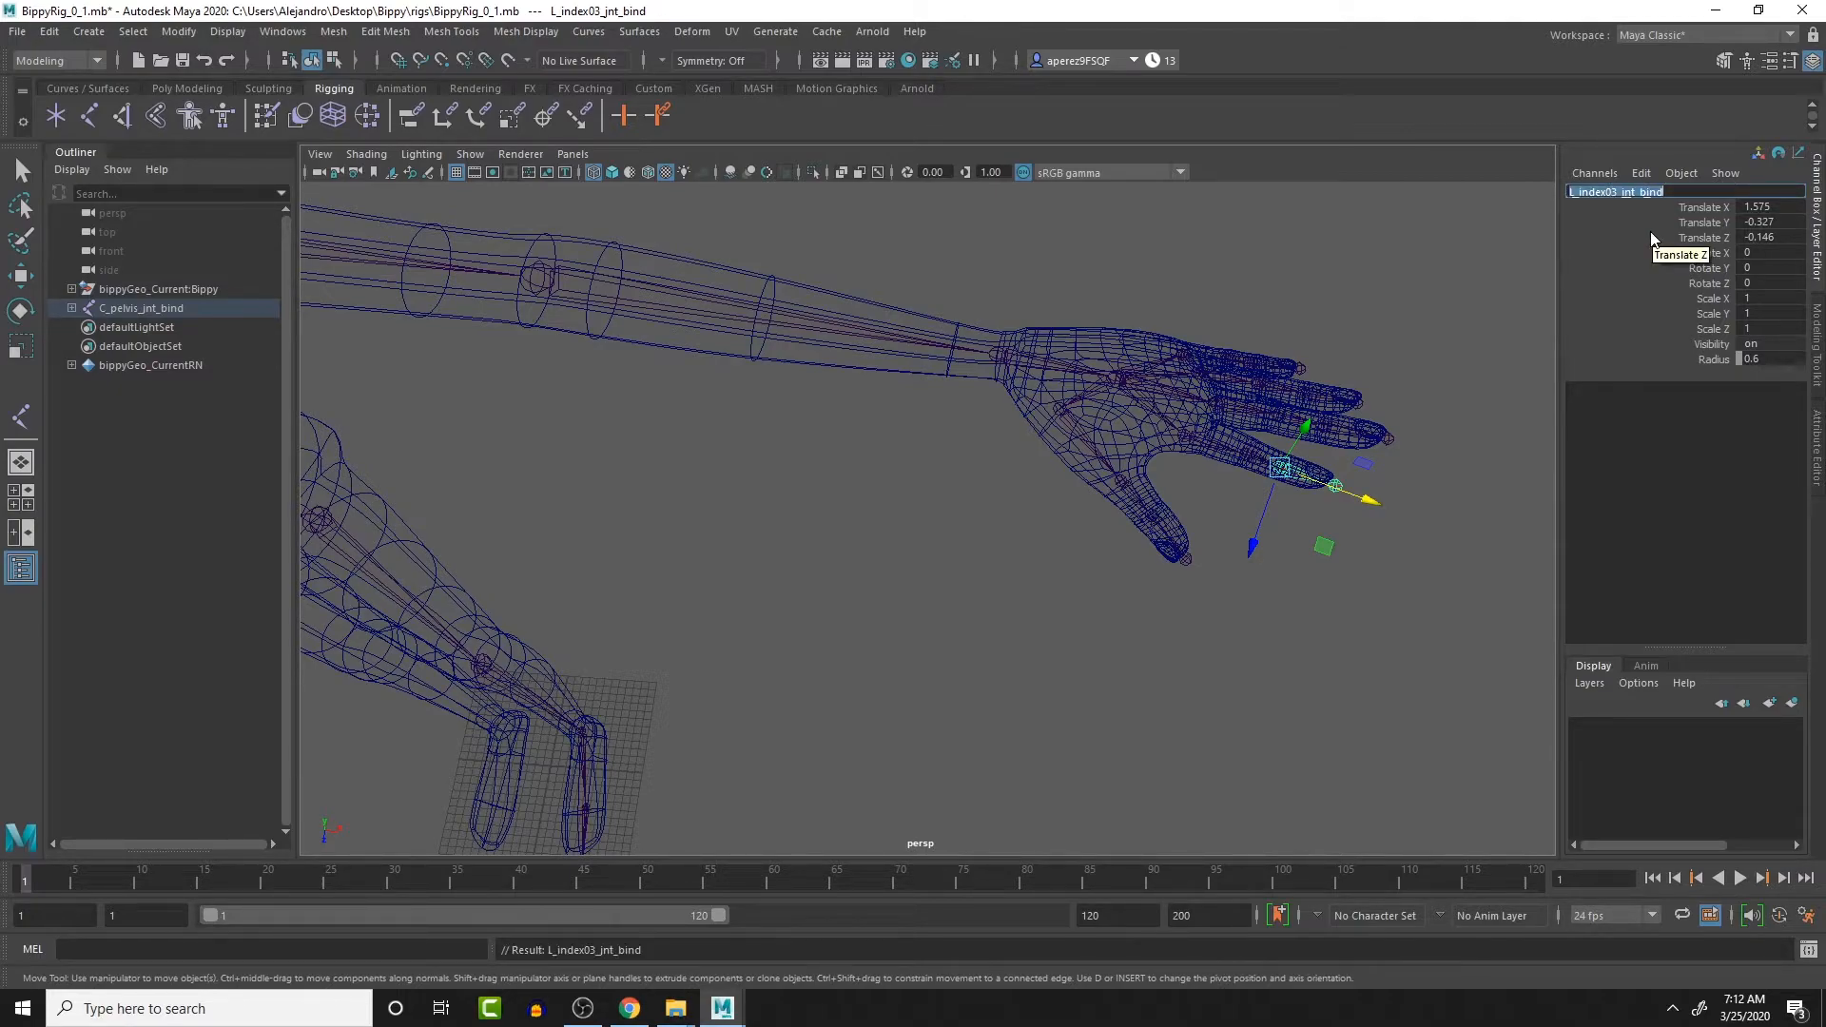
- Select the joint at the index finger's tip and rename it as L_index04_jnt_end, replacing the bind suffix with end
left_click(1390, 533)
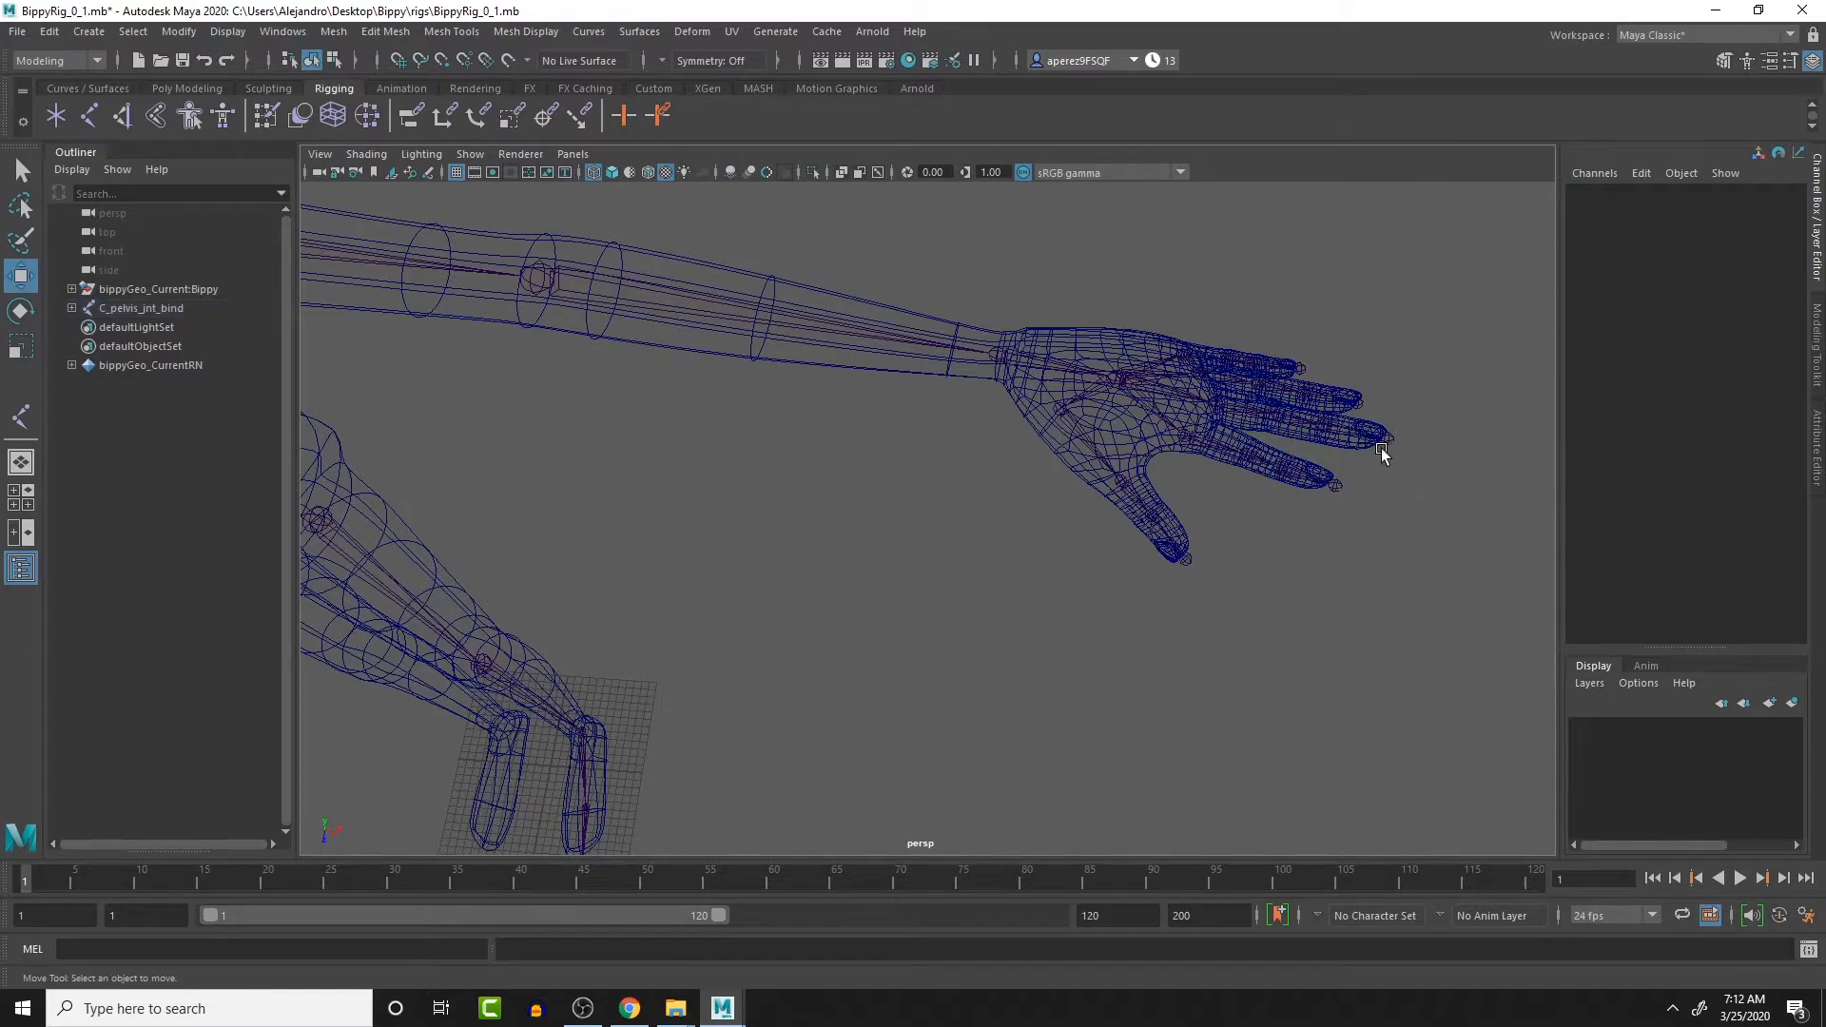
left_click(1347, 488)
double_click(1589, 195)
key("ctrl+v")
left_click(1619, 195)
key("BackSpace")
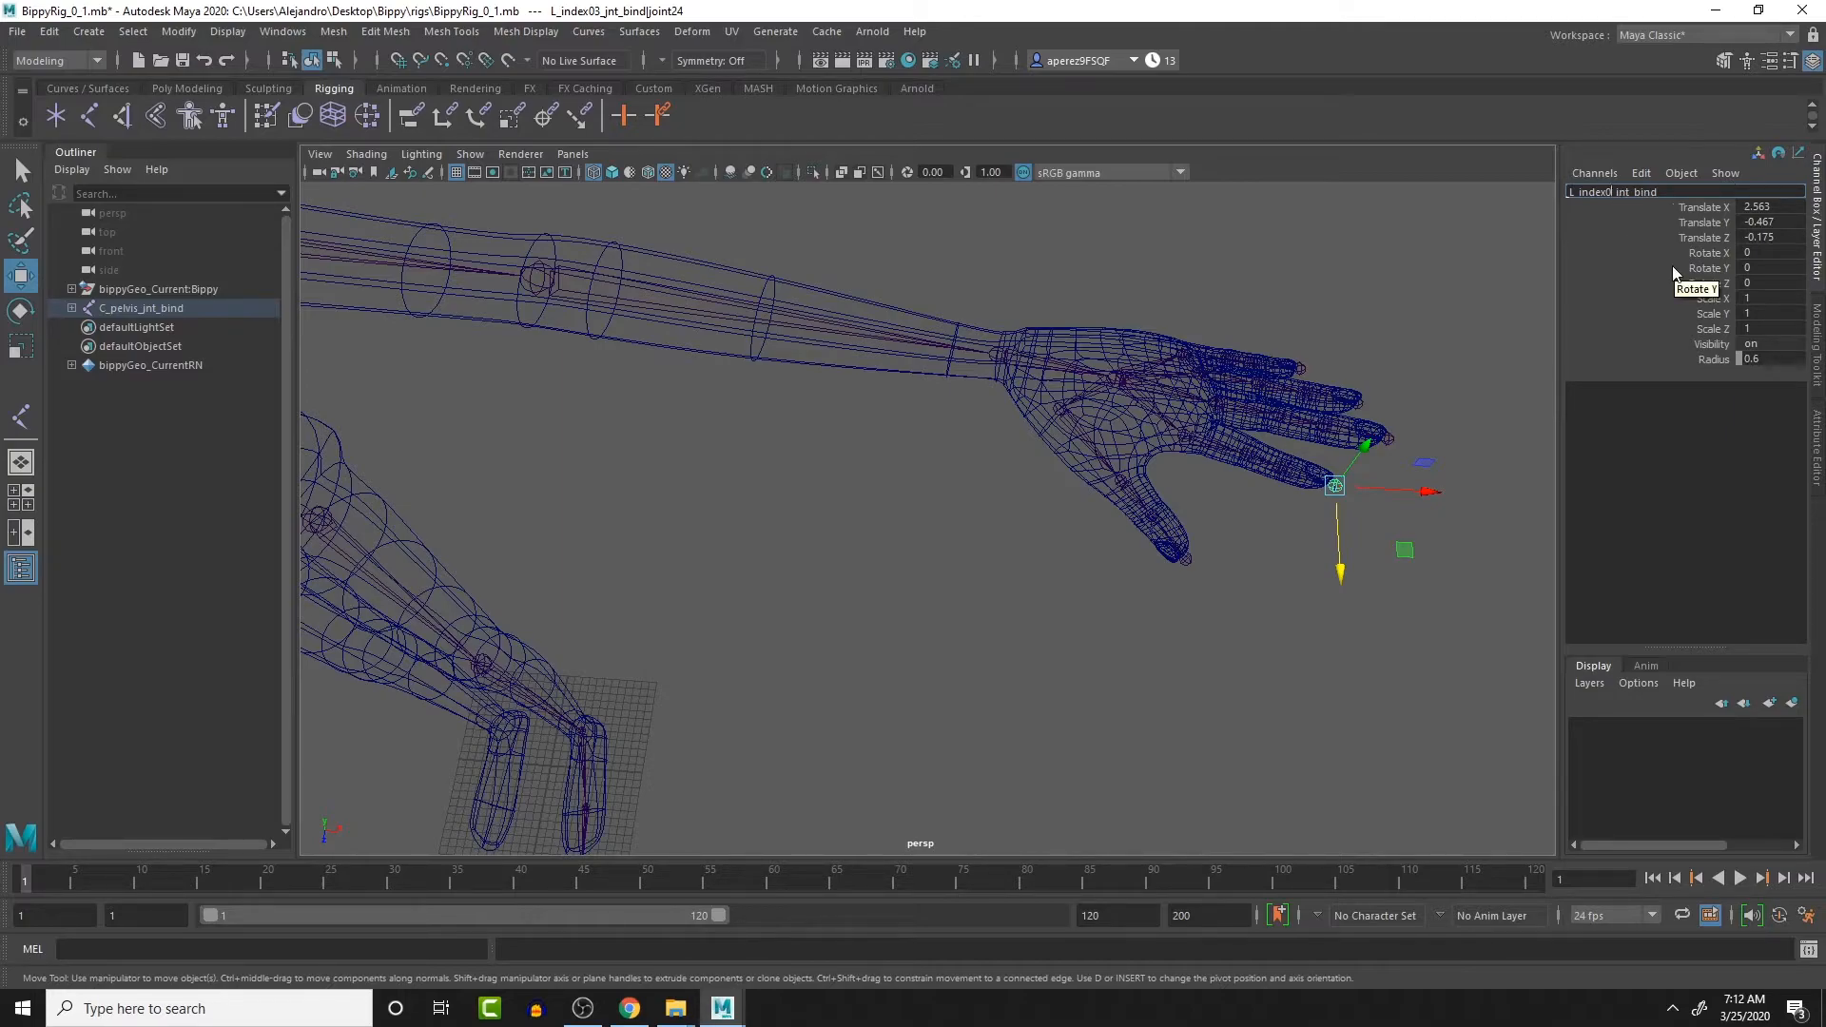
type("4")
key("Return")
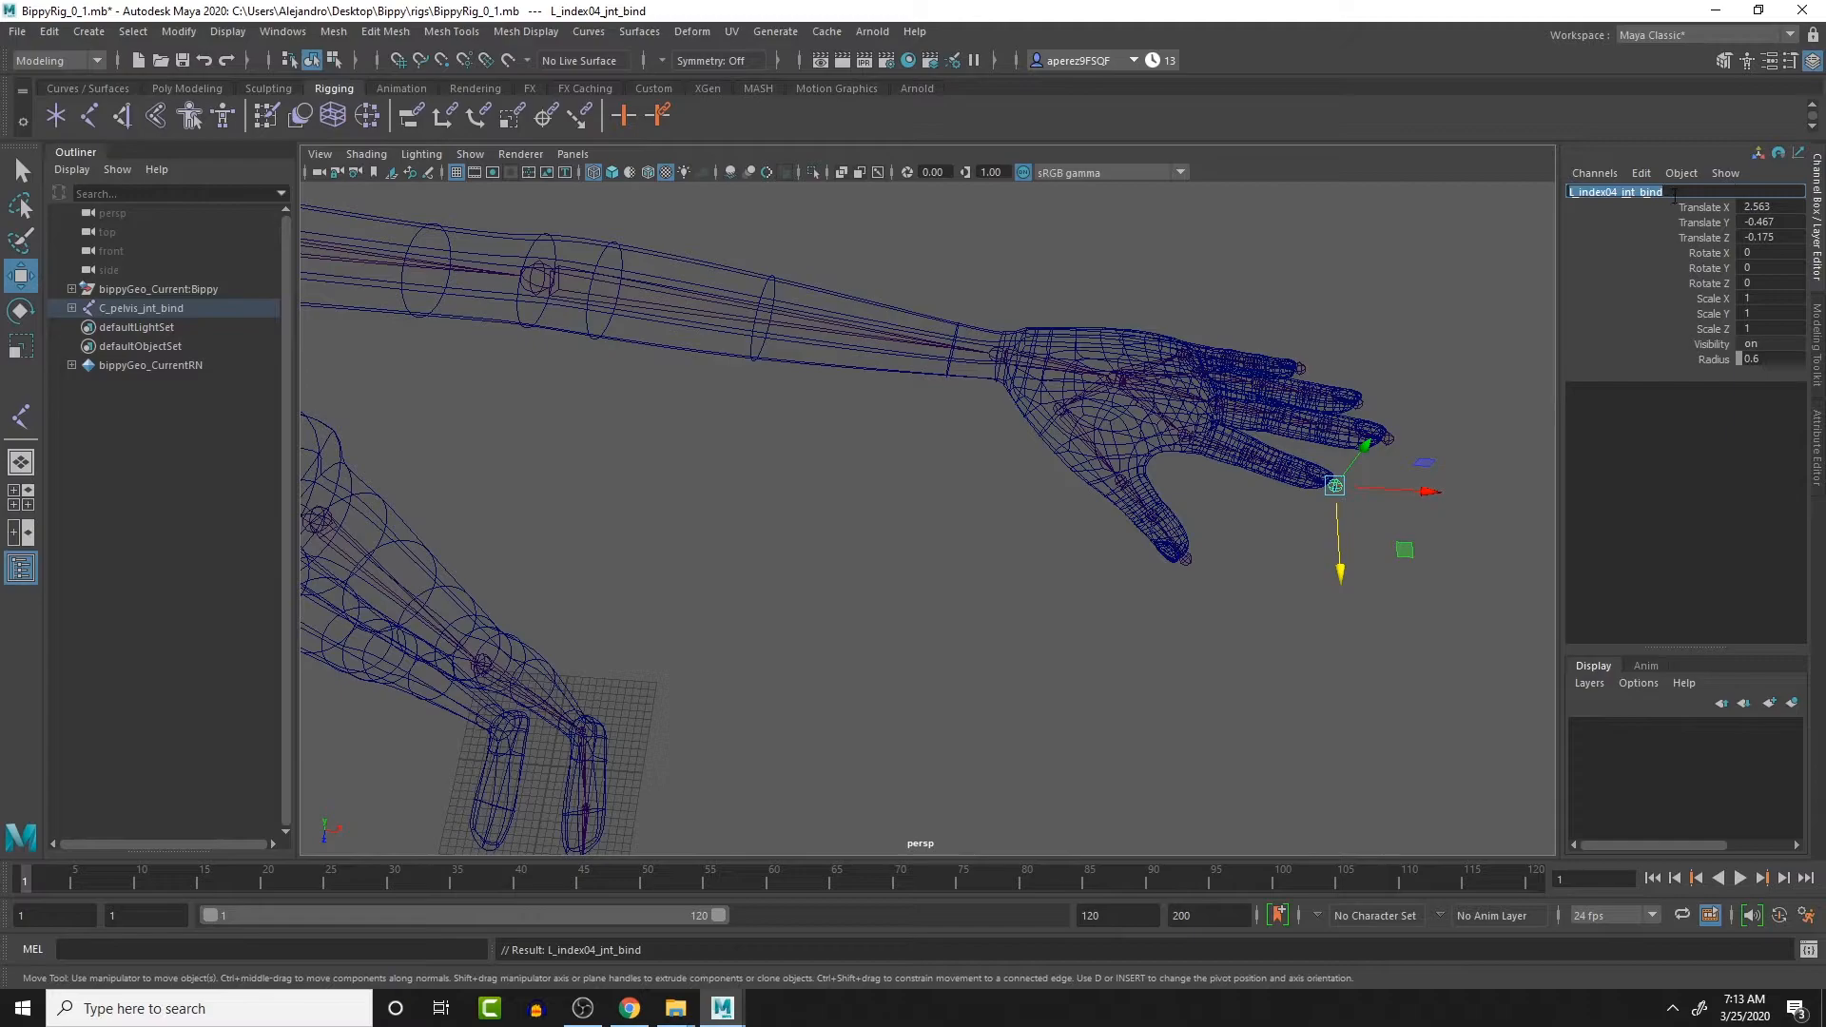
key("BackSpace")
key("BackSpace")
key("BackSpace")
key("BackSpace")
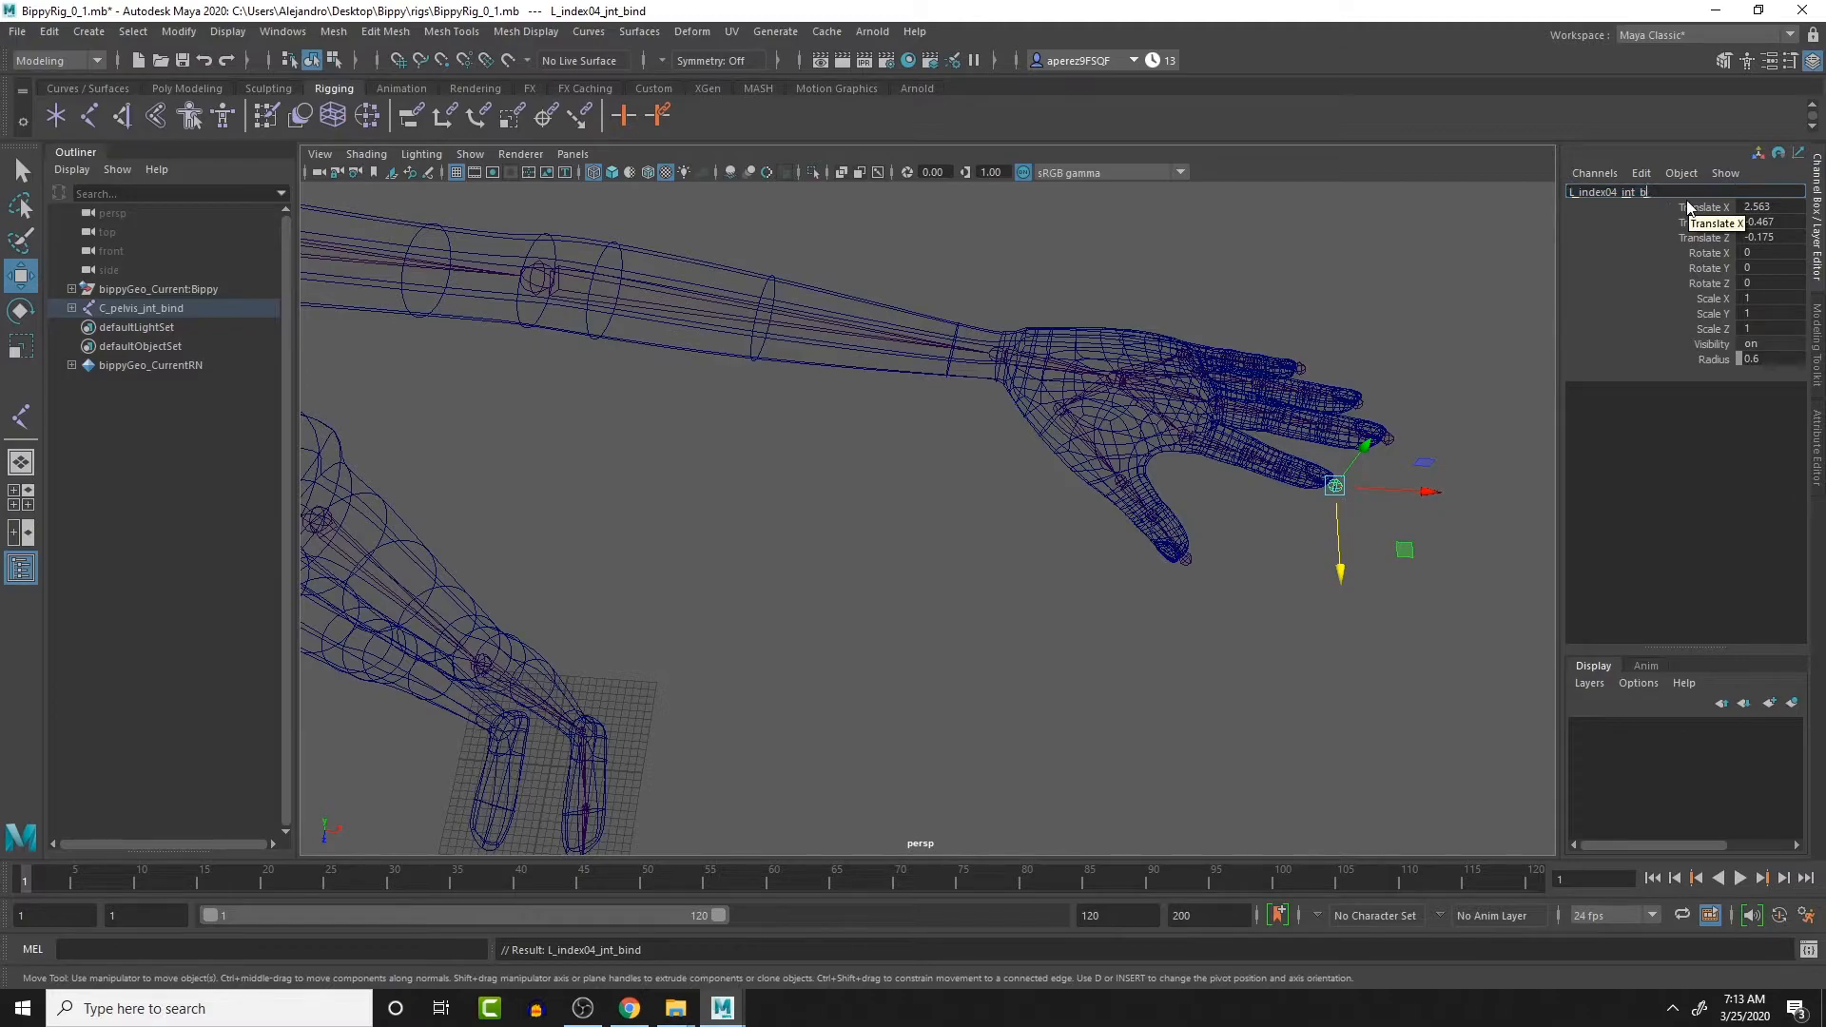
type("end")
key("Return")
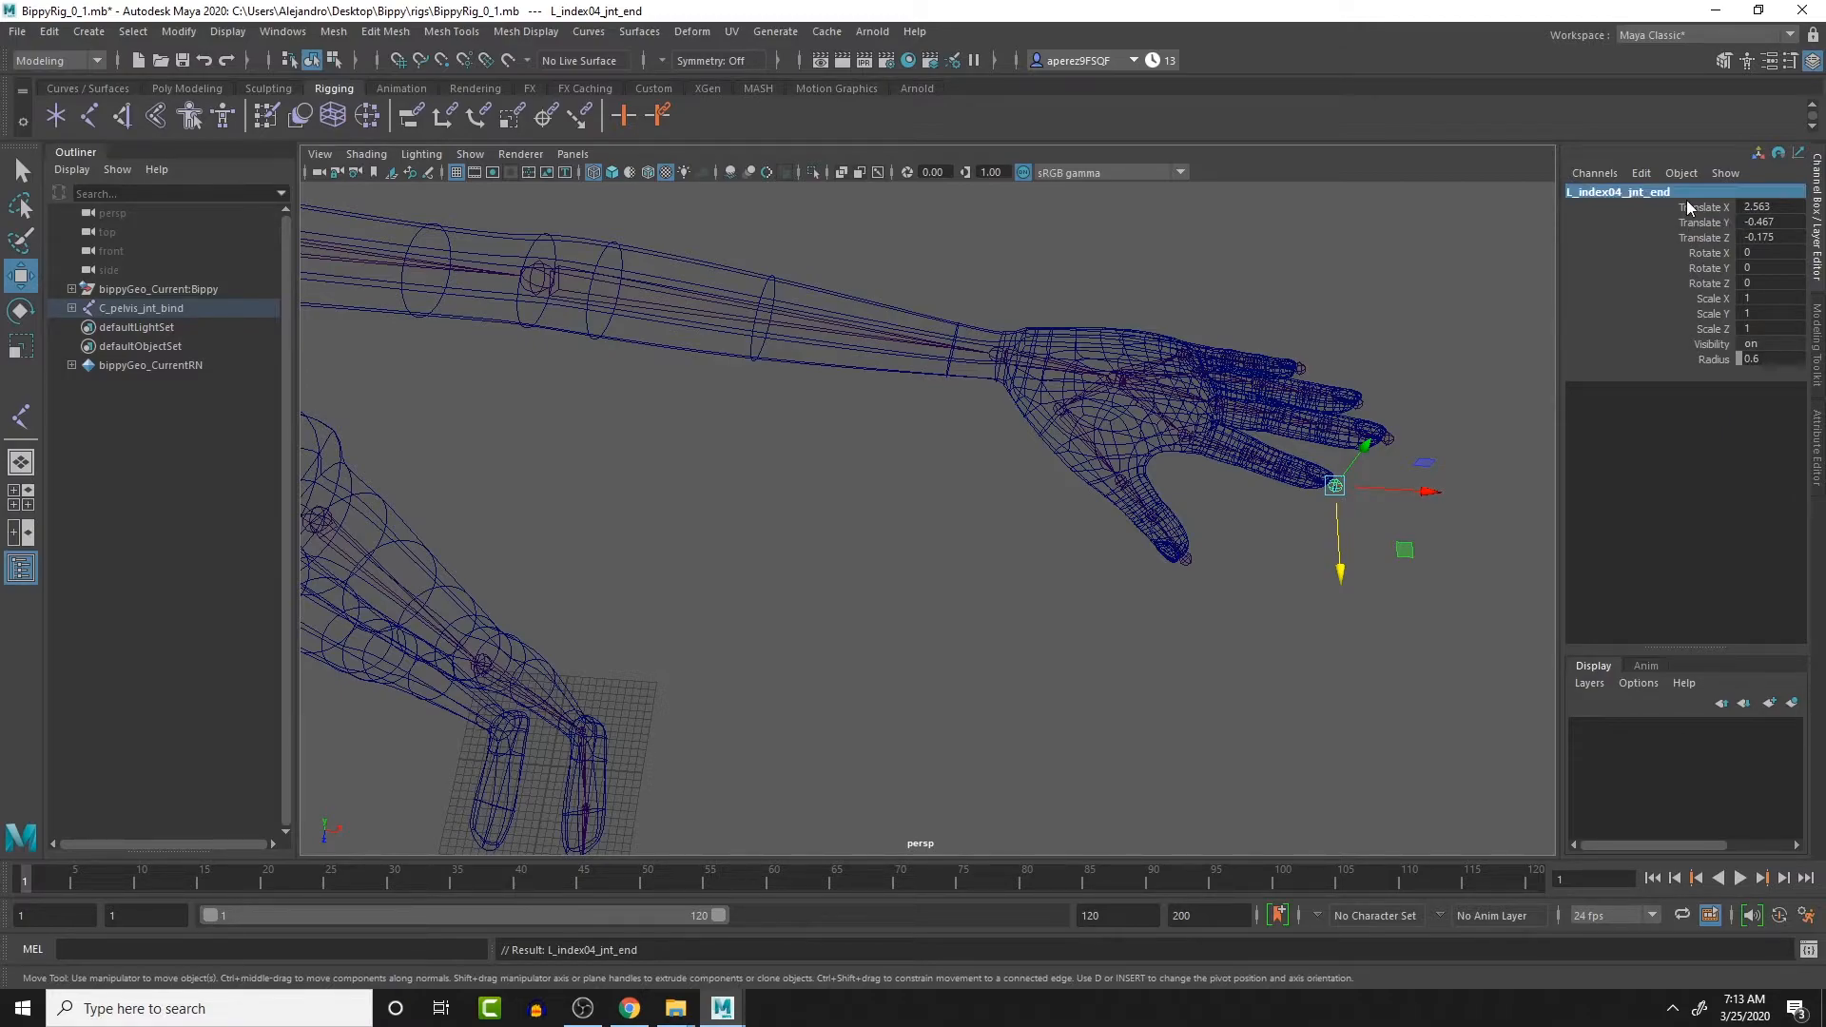
- Select the middle finger's base joint and rename it as L_middle01_jnt_bind, adapting the copied index name
left_click_drag(1255, 417, 1265, 538, "alt")
middle_click_drag(1275, 344, 1174, 441, "alt")
scroll(1177, 420, "up", 3)
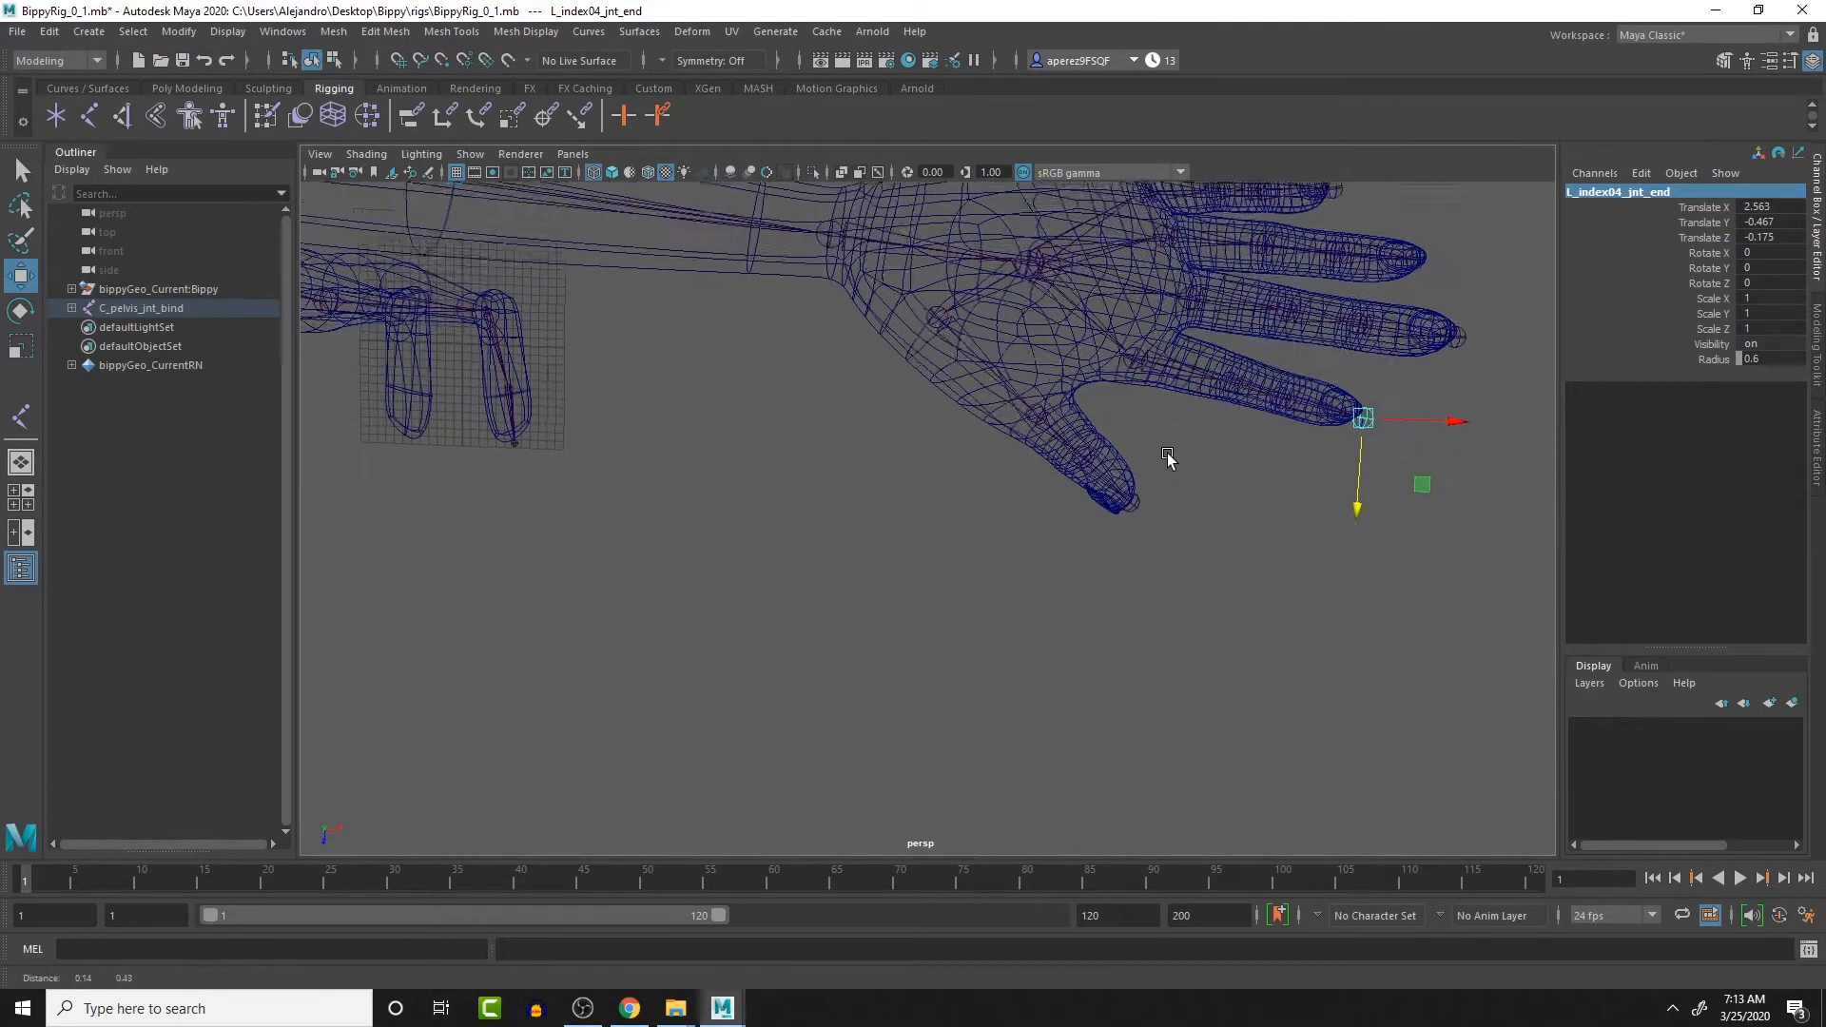
left_click_drag(1174, 444, 1196, 343, "alt")
left_click(1196, 344)
double_click(1604, 193)
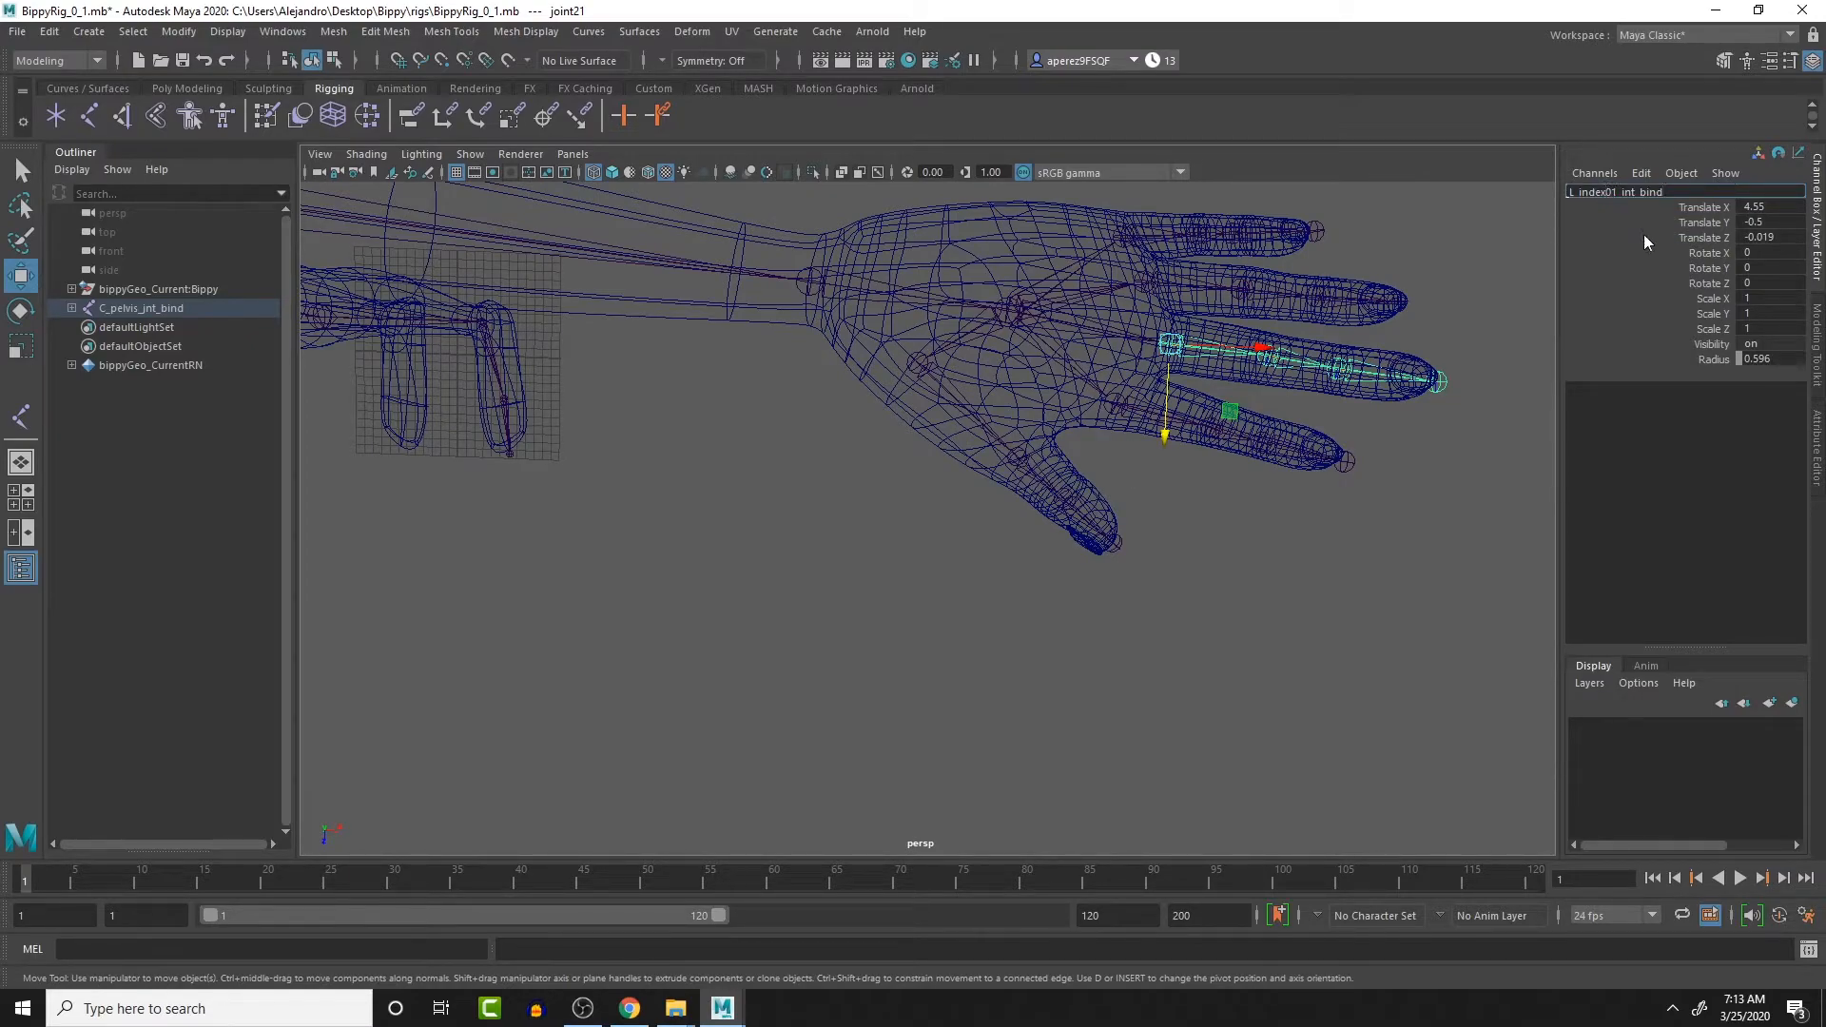
key("BackSpace")
key("BackSpace")
key("BackSpace")
key("BackSpace")
key("BackSpace")
type("middle")
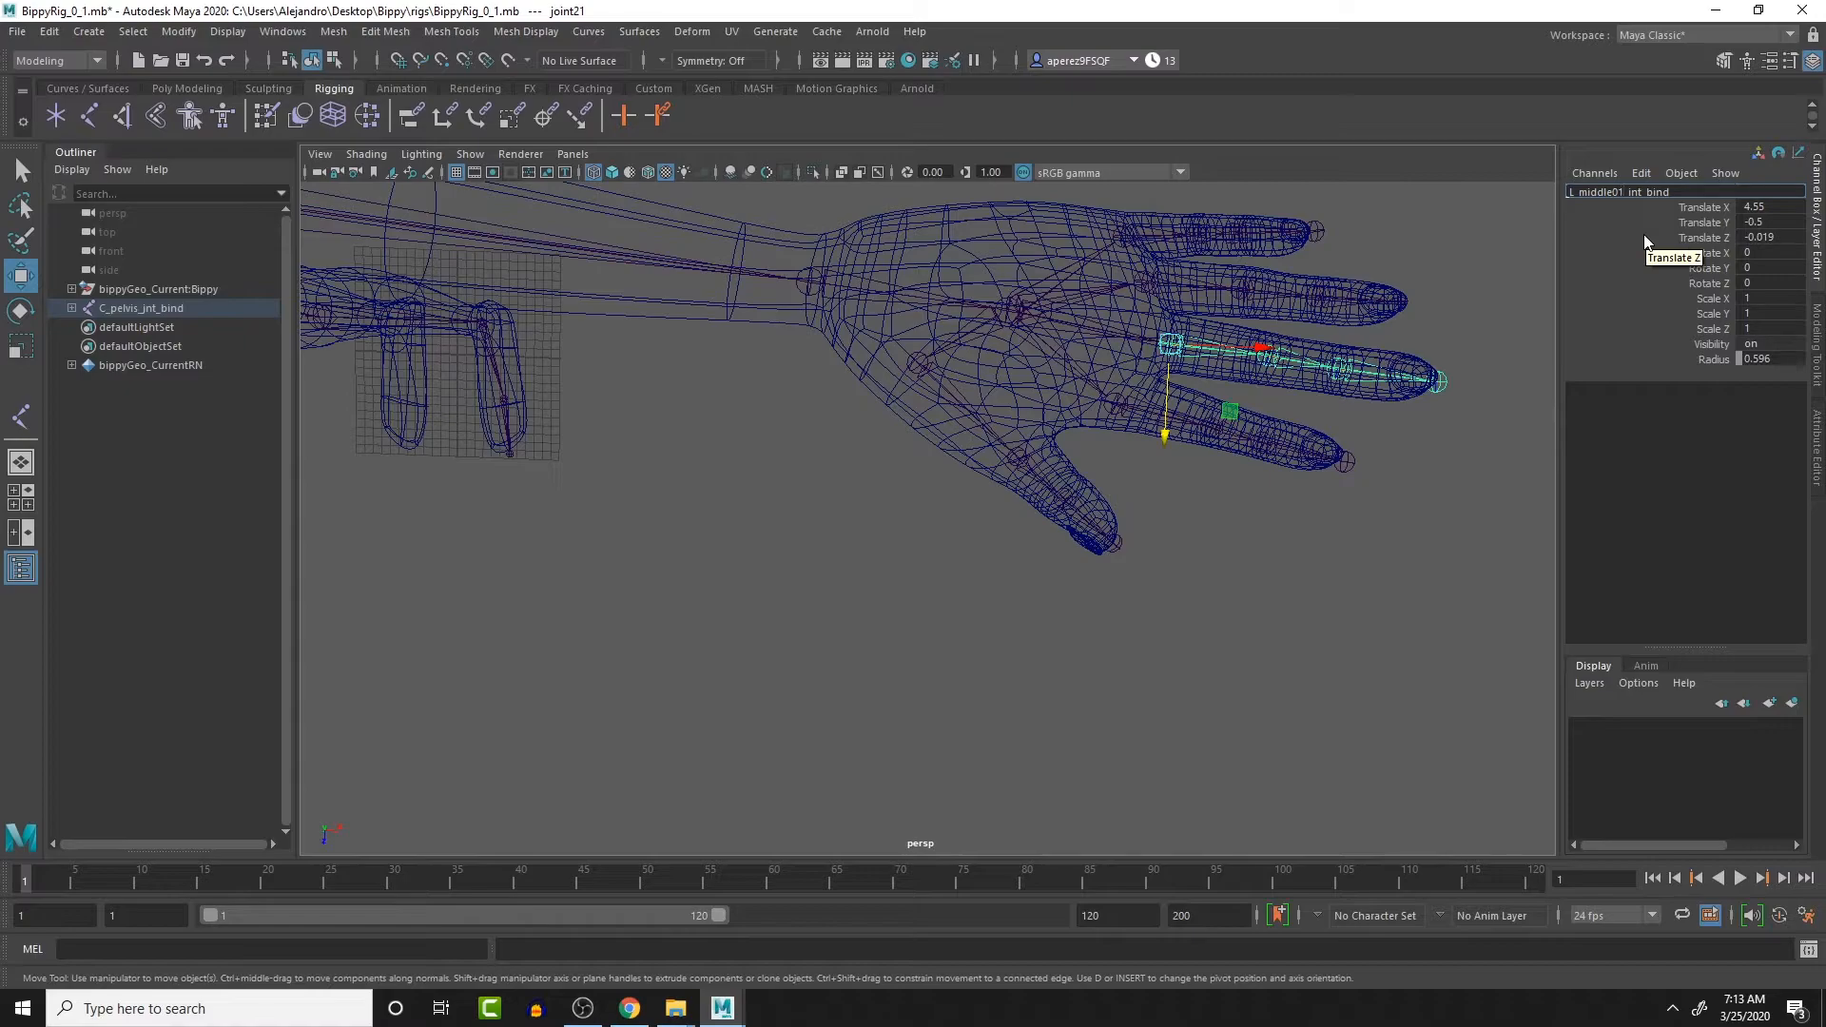
key("Return")
key("Return")
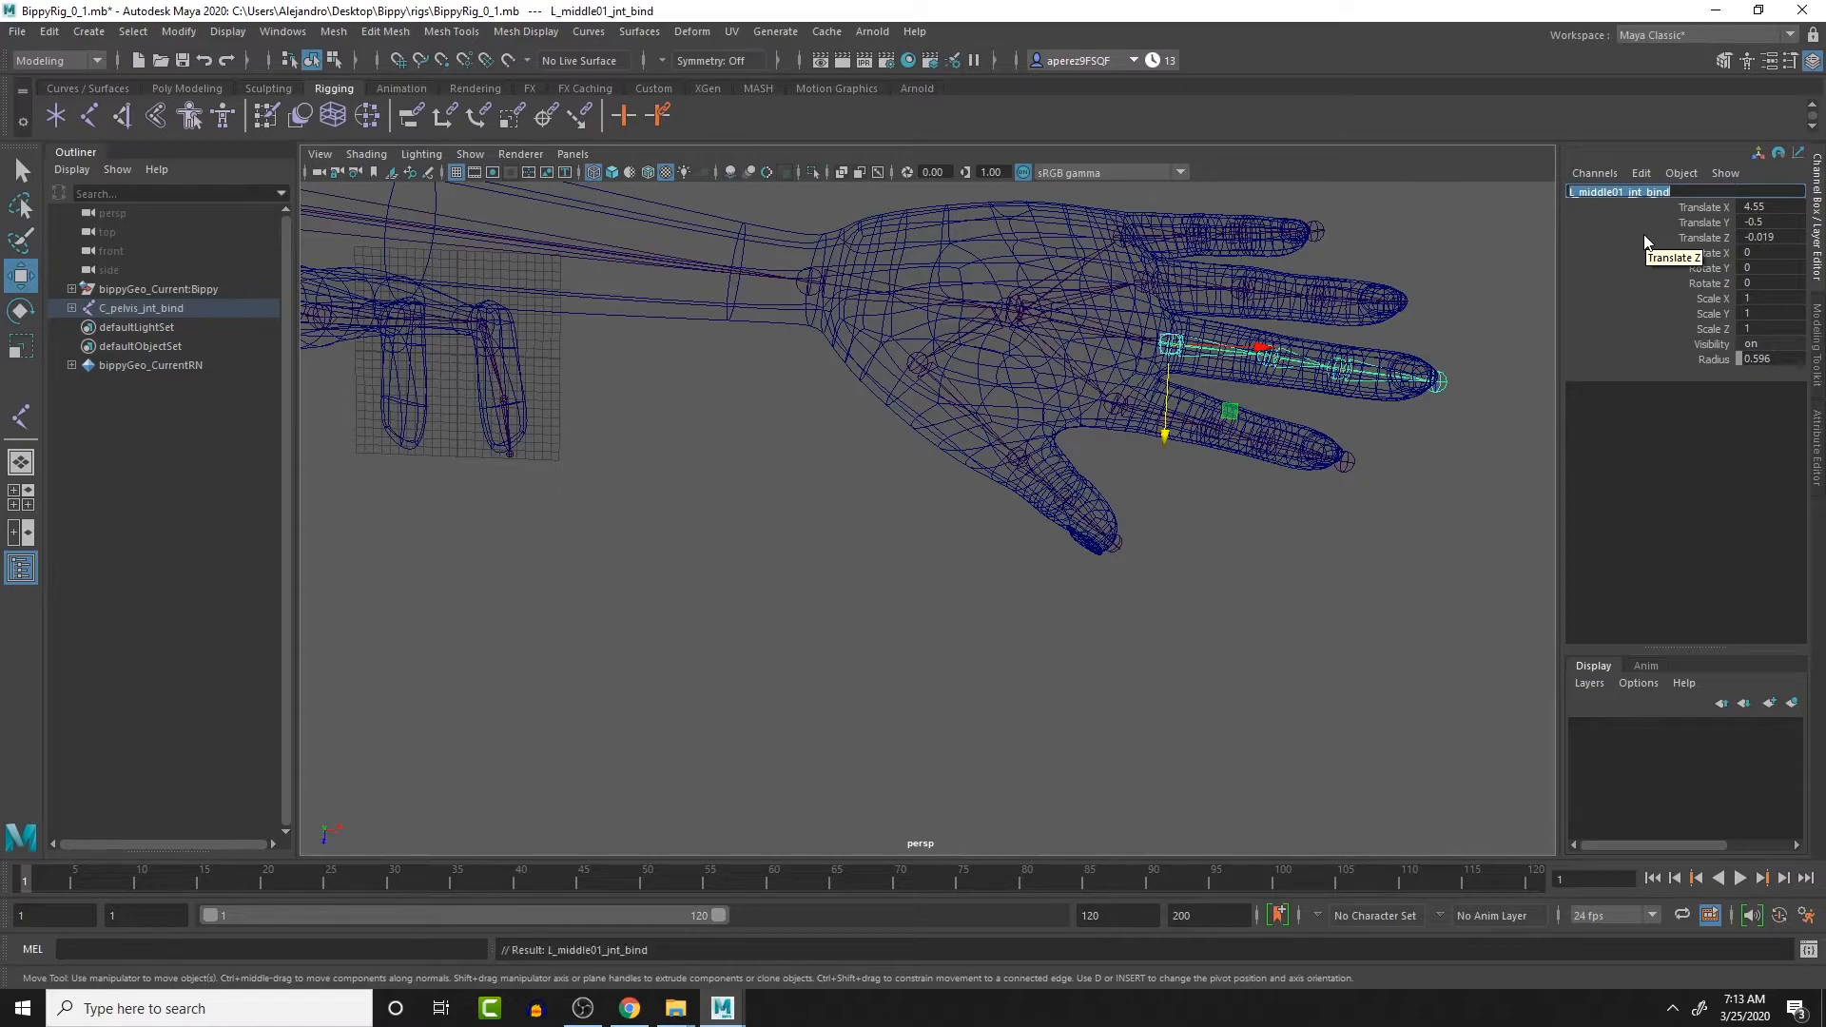
- Select the middle finger's second joint and name it L_middle02_jnt_bind
key("Down")
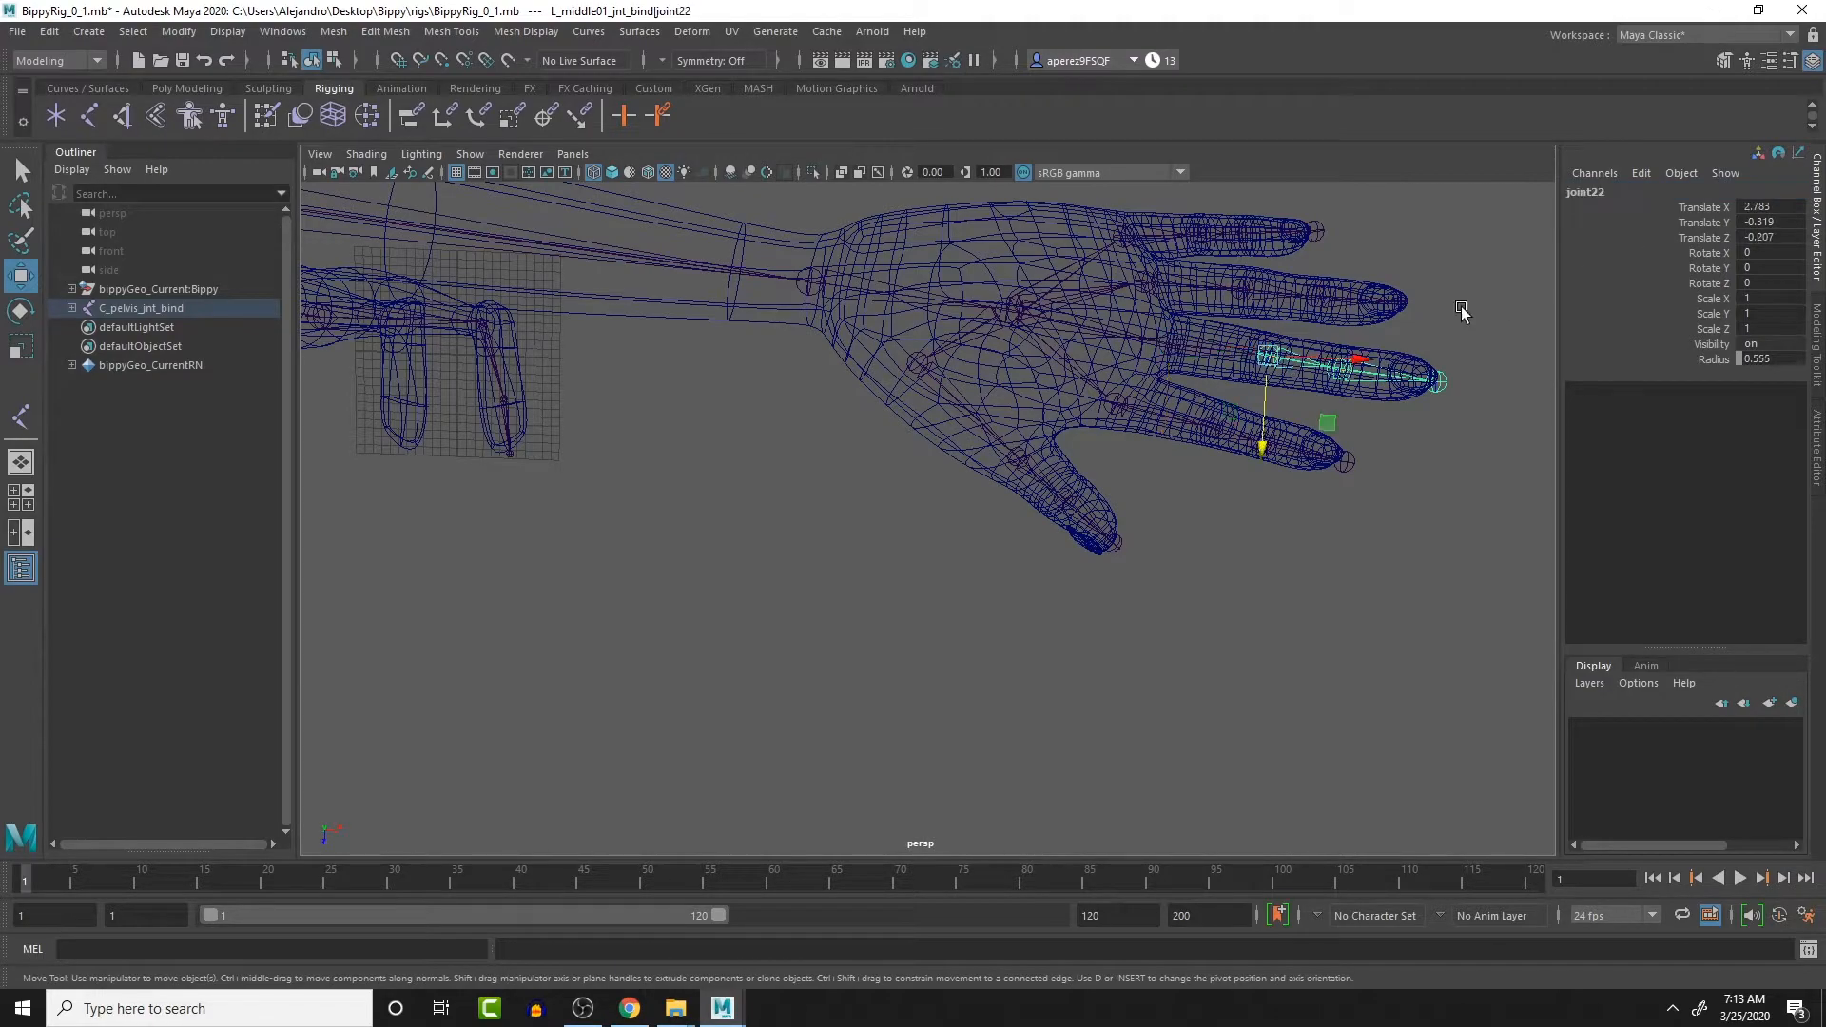
left_click(1603, 193)
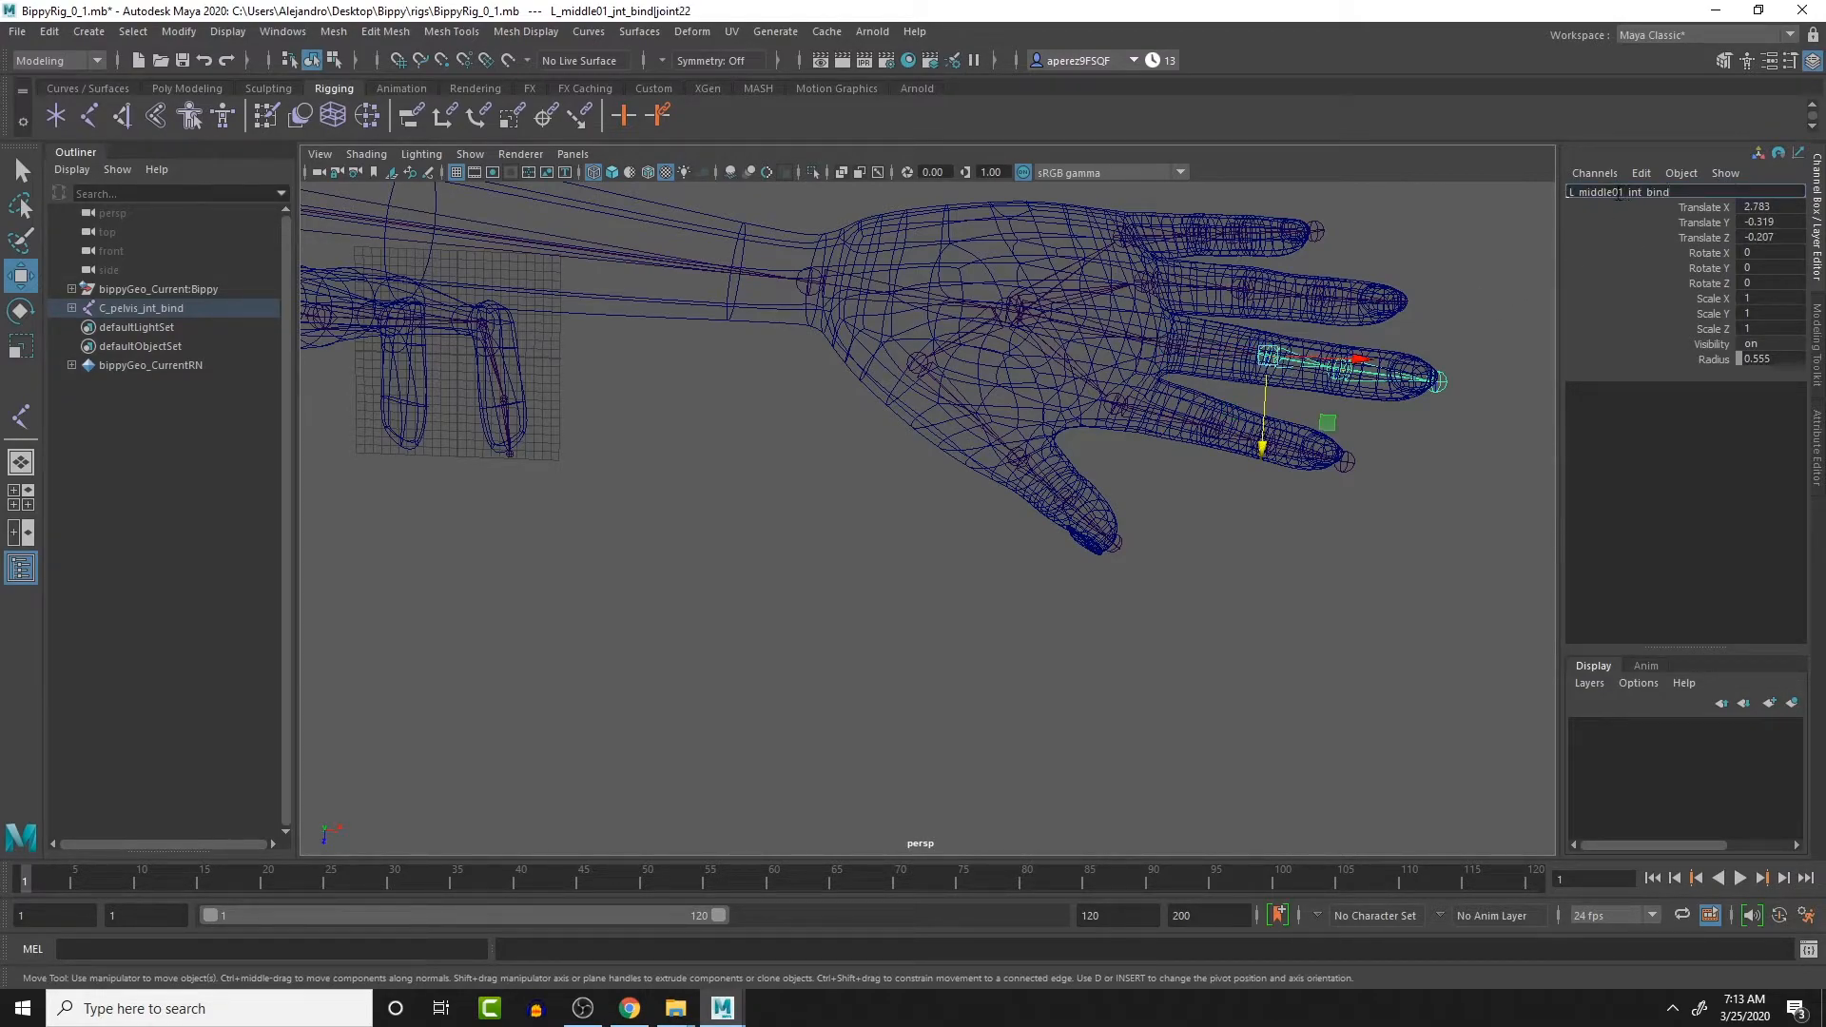
key("BackSpace")
key("BackSpace")
type("02")
key("Return")
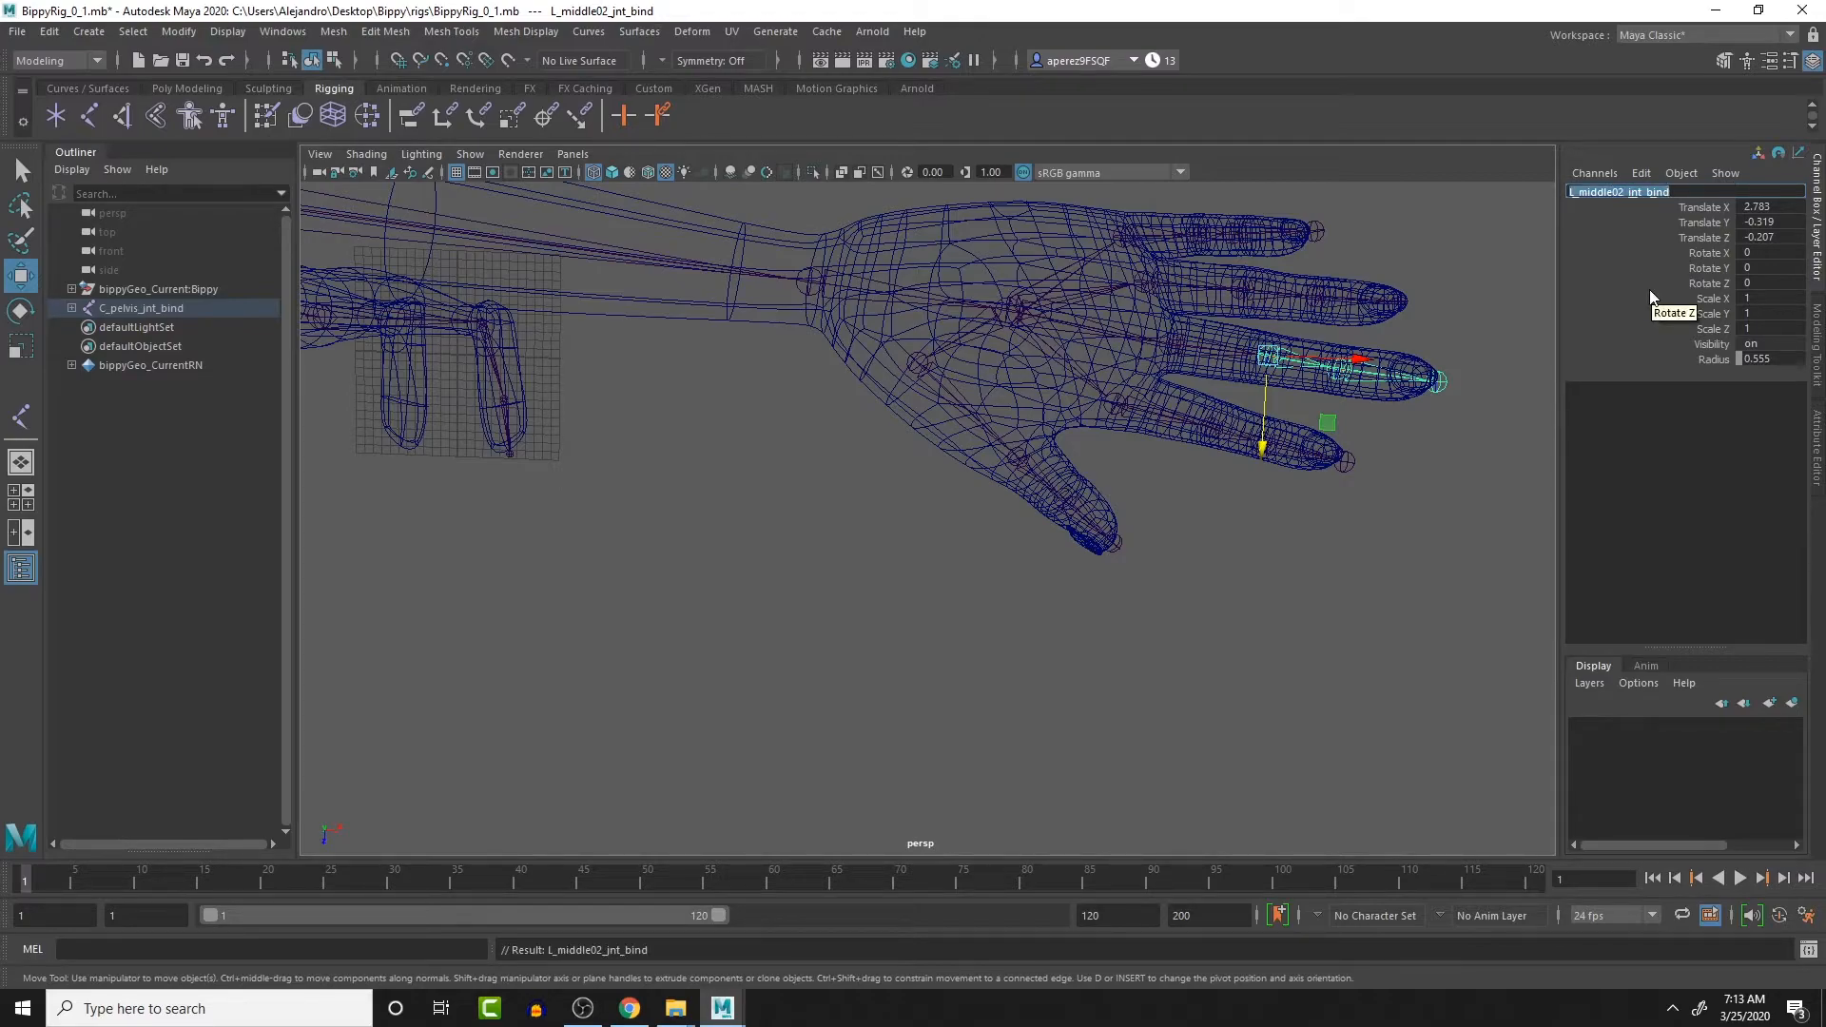
- Select the middle finger's third joint, just before the tip, and name it L_middle03_jnt_bind
left_click(1397, 346)
double_click(1634, 191)
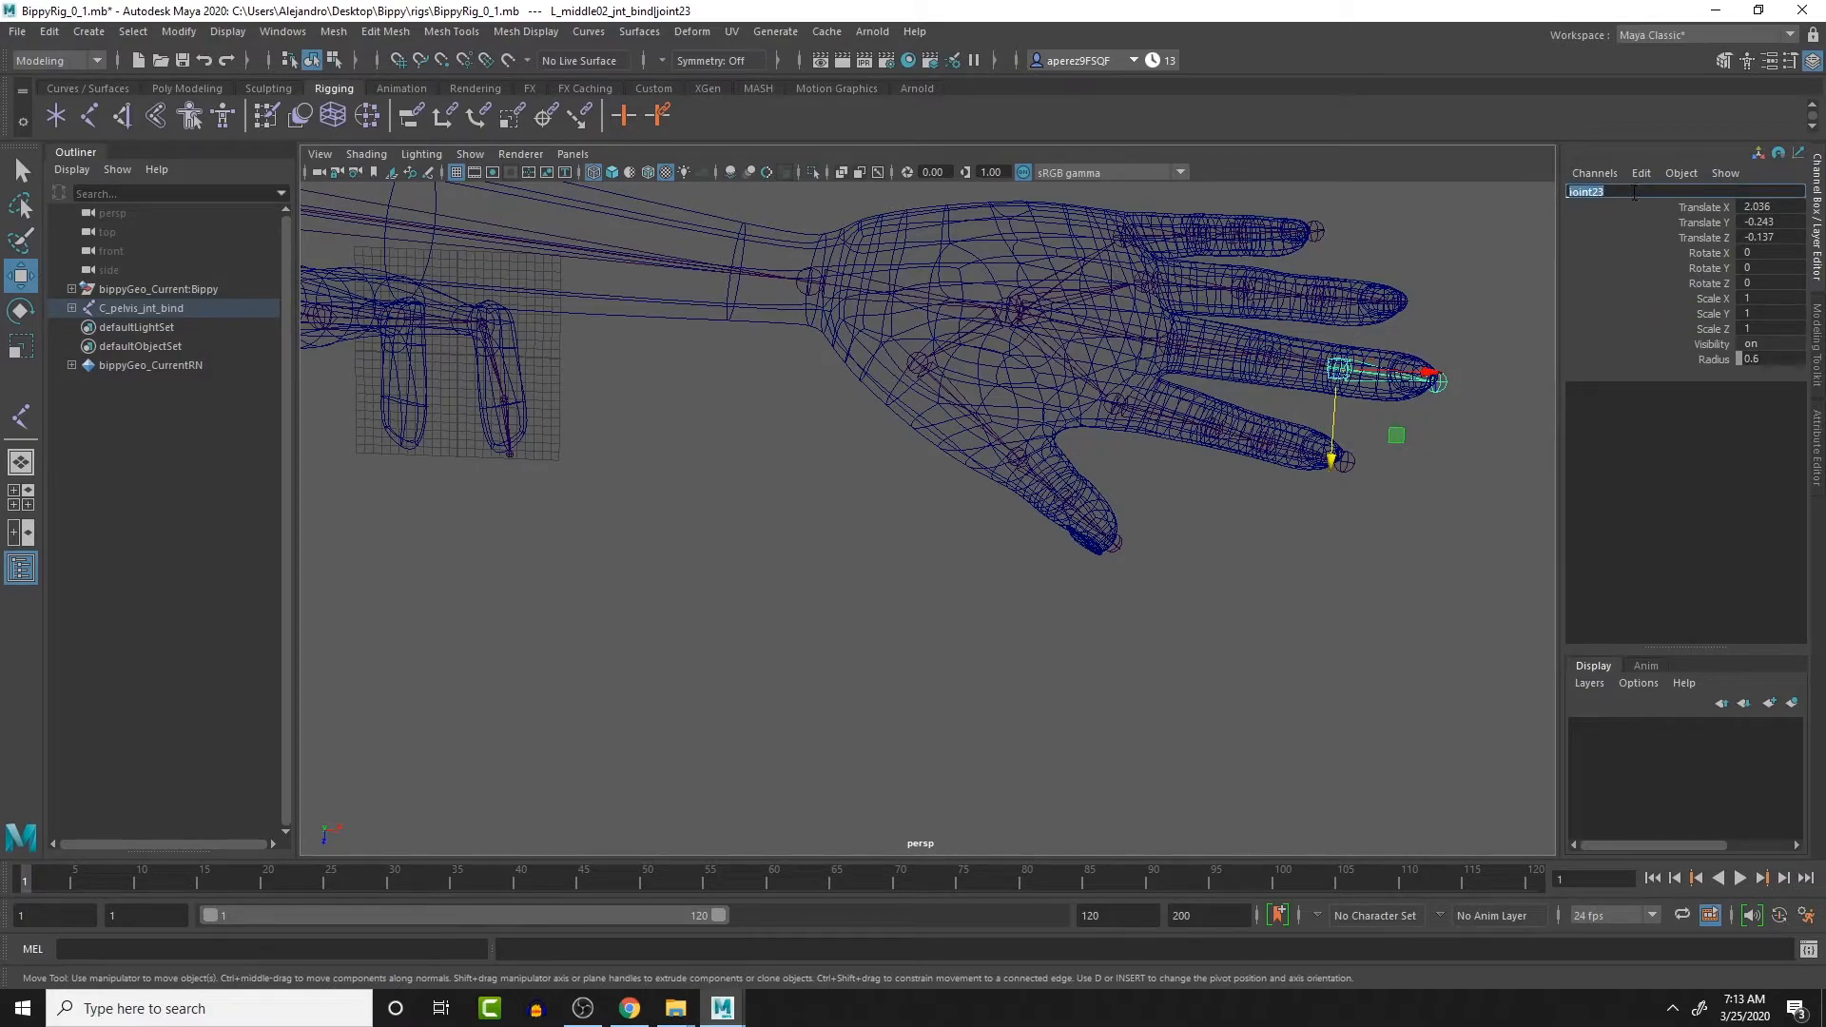
type("L_middle01_jnt_bind")
key("BackSpace")
type("3")
key("Return")
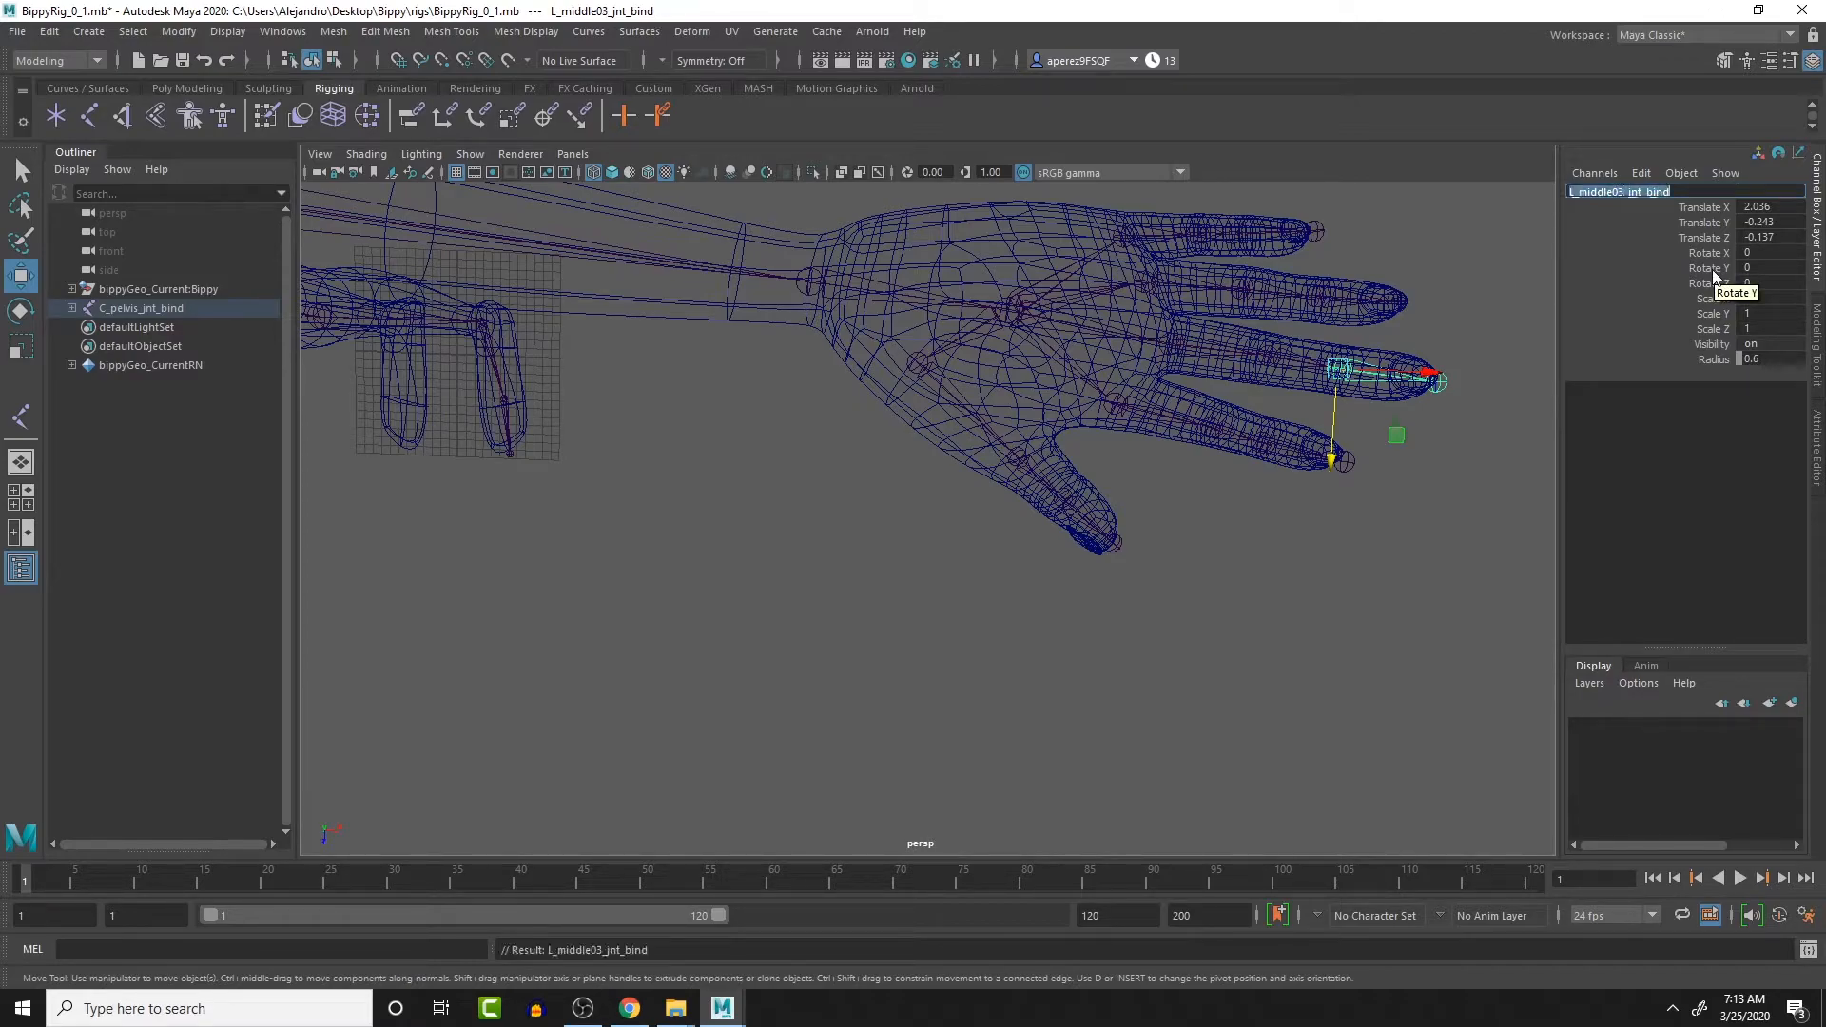
- Select the joint at the middle finger's tip and rename it as L_middle04_jnt_end
left_click(1439, 383)
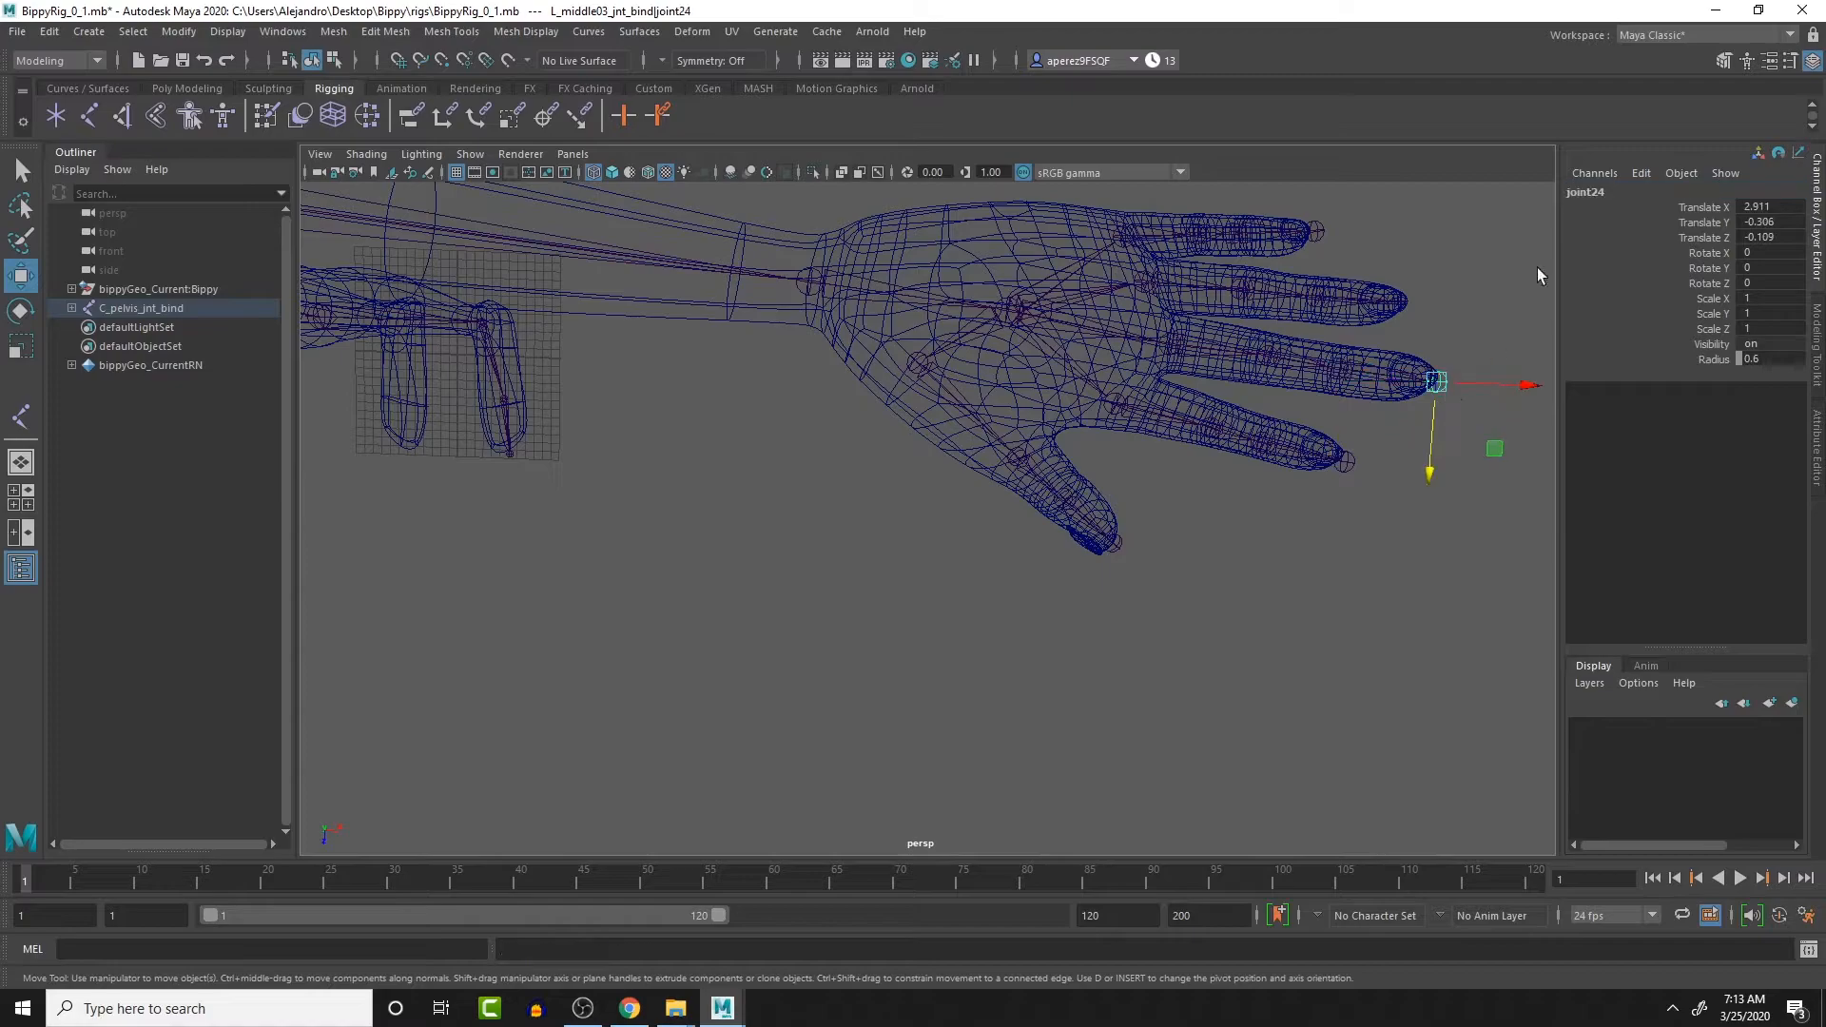
left_click(1597, 193)
type("L_middle01_jnt_bind")
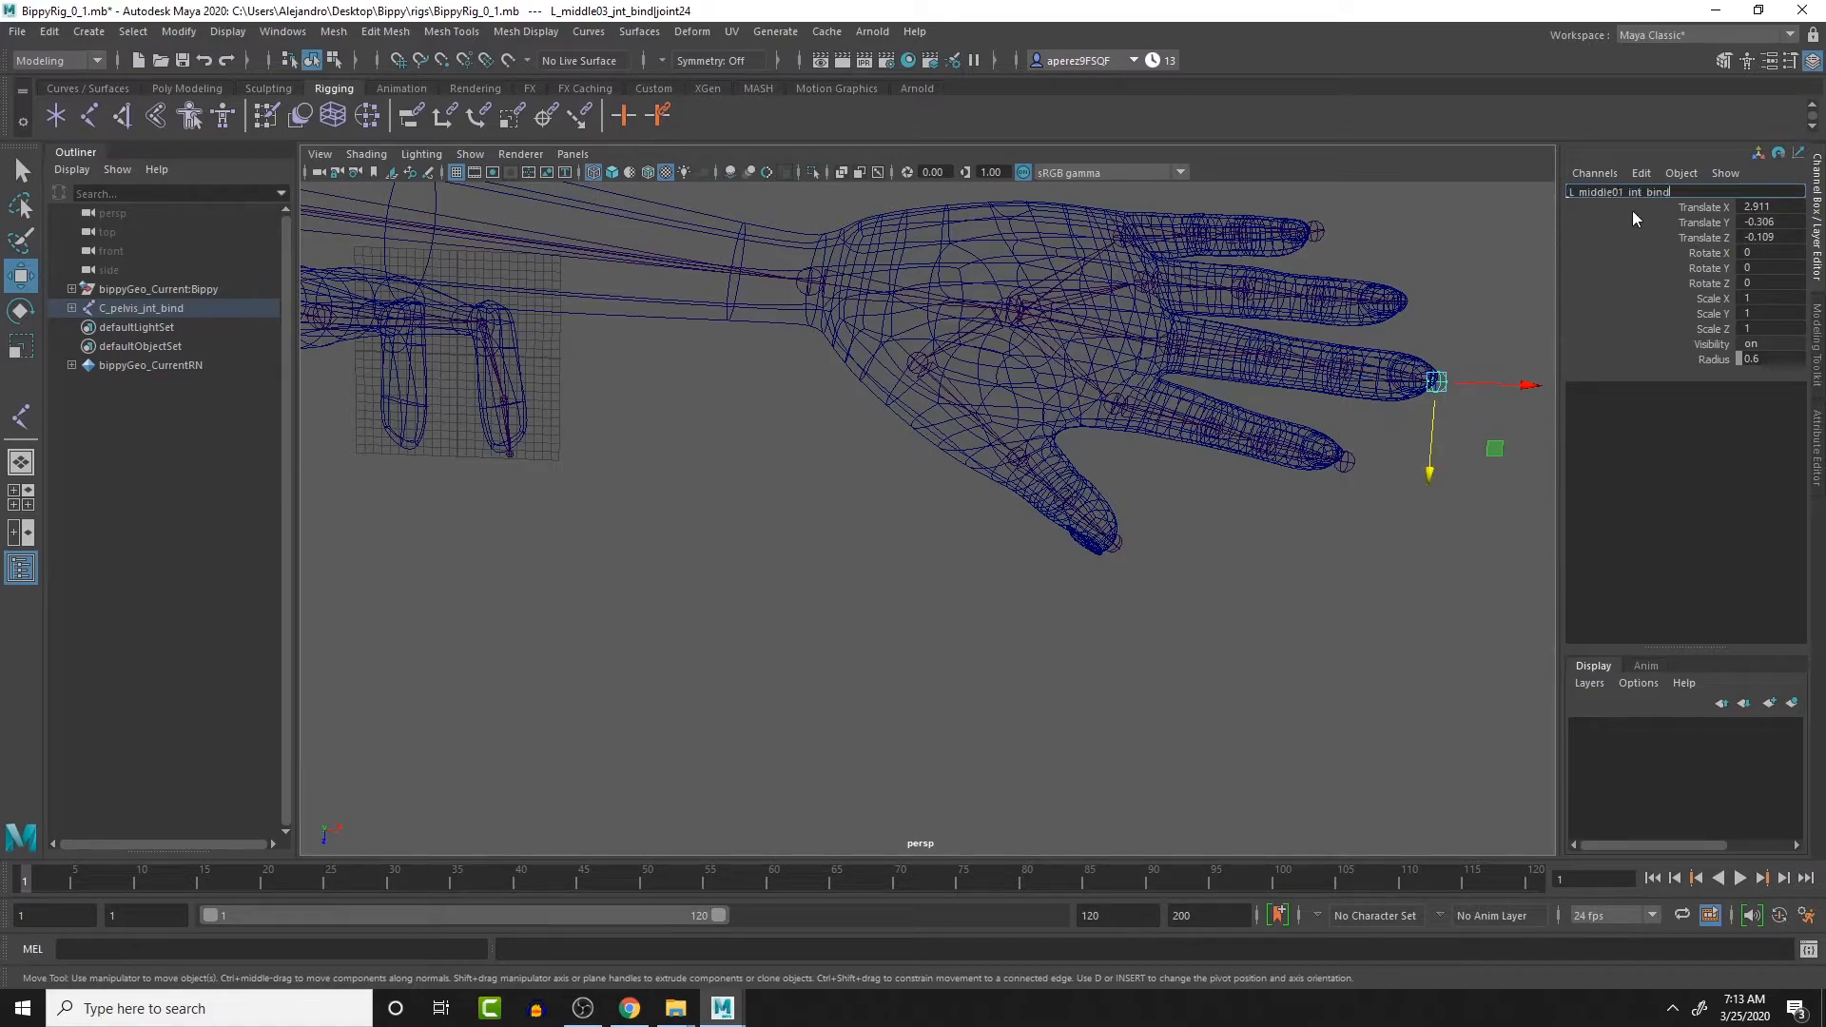
key("BackSpace")
type("4")
key("BackSpace")
key("BackSpace")
key("BackSpace")
key("BackSpace")
type("end")
key("Return")
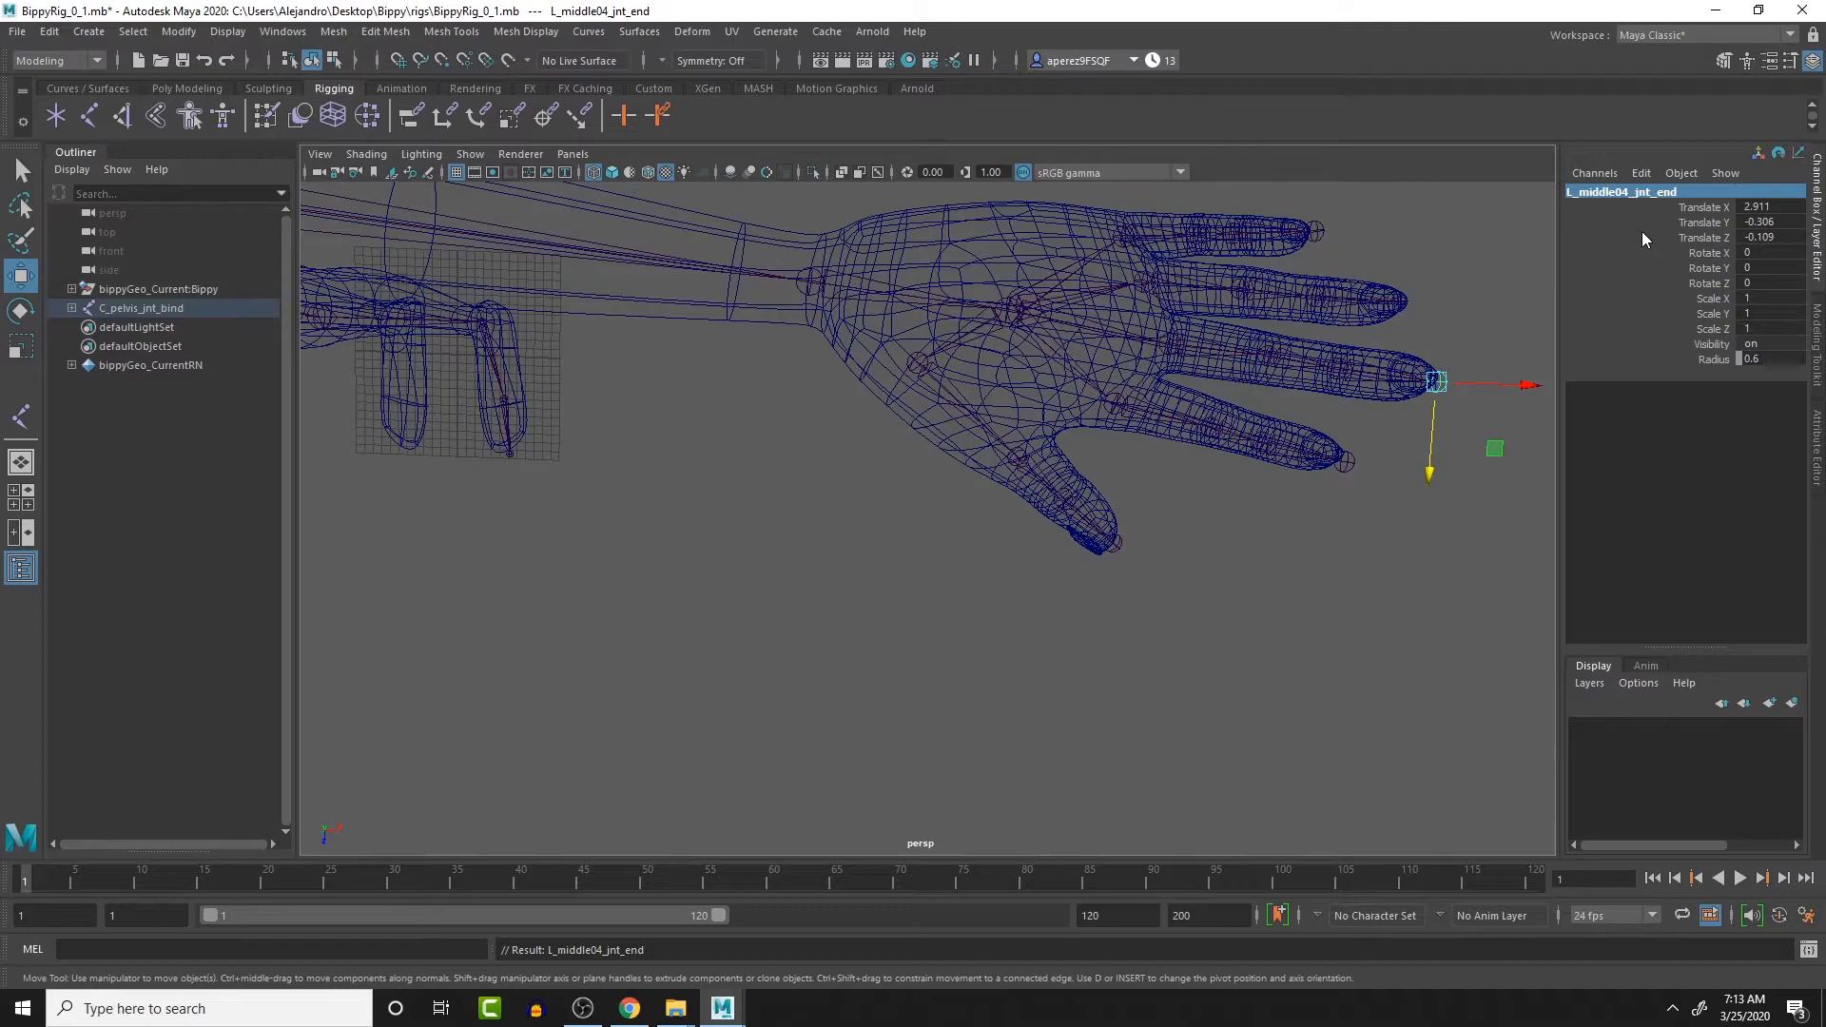
- Rename the ring finger's base joint as L_ring01_jnt_bind, adapting the copied middle-finger name, and copy the new name
left_click(1223, 282)
left_click(1590, 191)
type("L_middle01_jnt_bind")
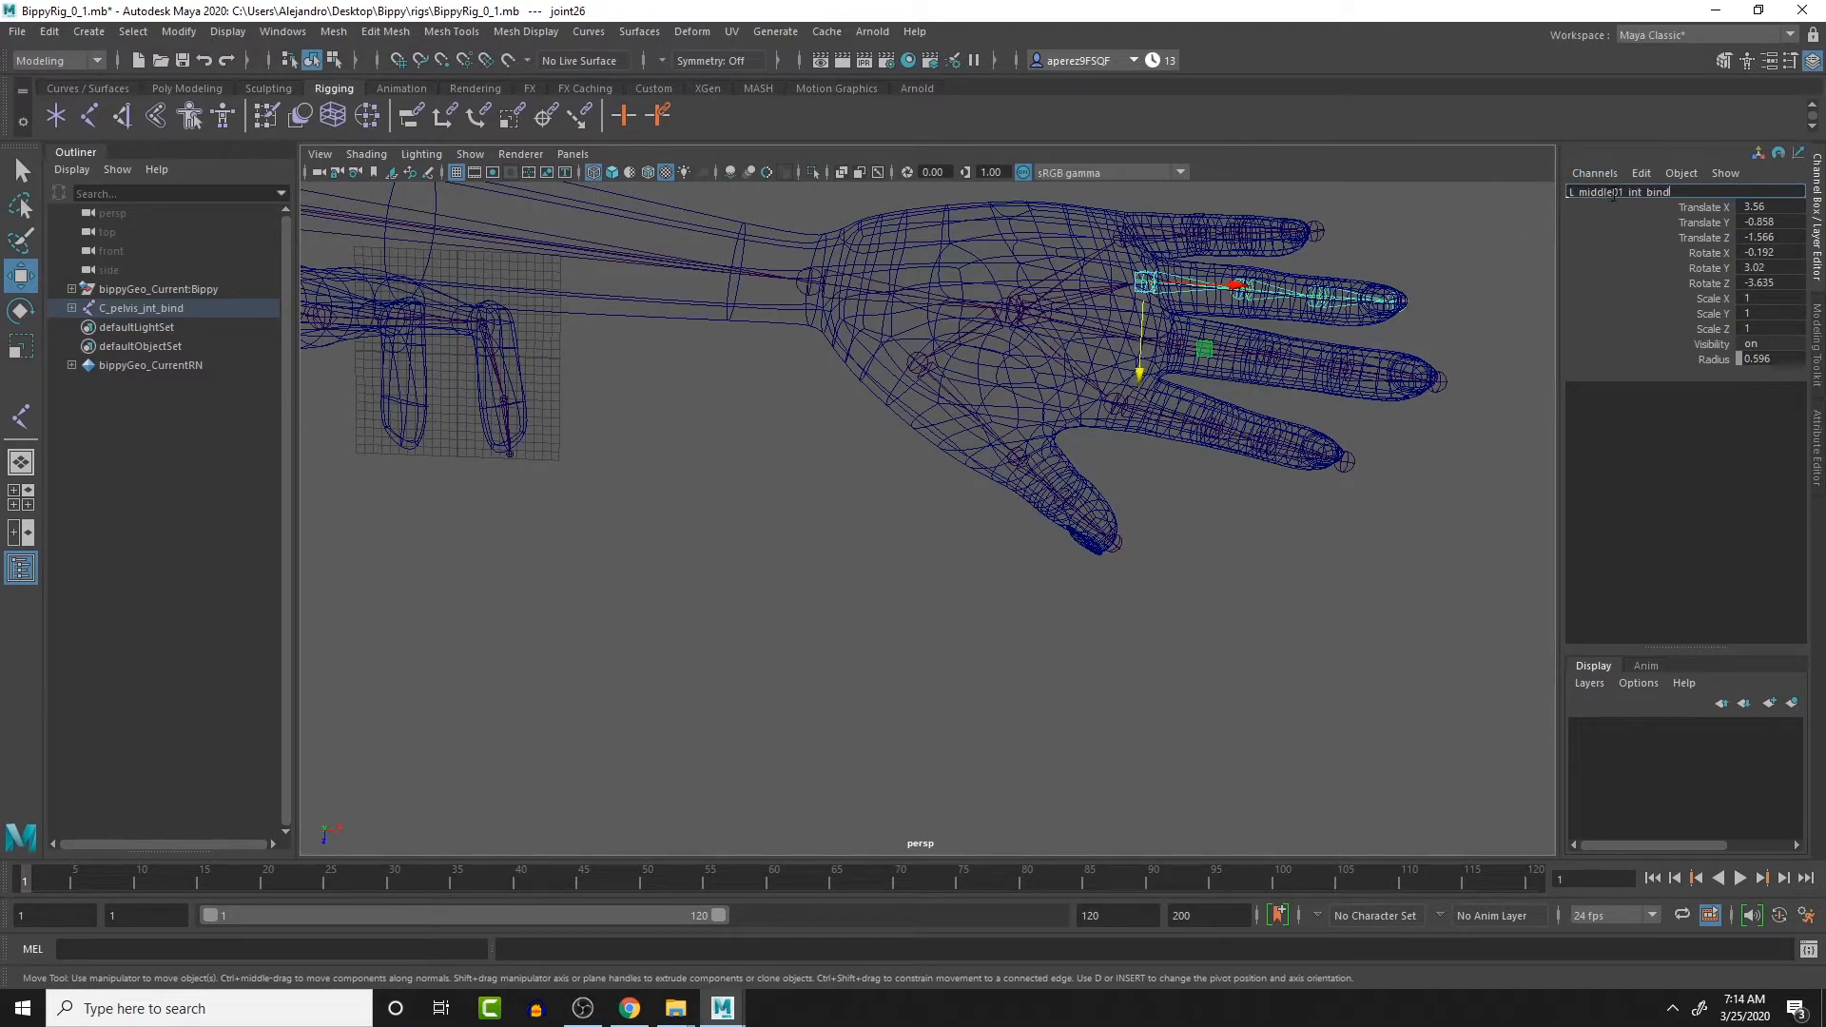
key("BackSpace")
key("BackSpace")
key("BackSpace")
key("BackSpace")
key("BackSpace")
key("BackSpace")
type("ring")
key("Return")
key("ctrl+c")
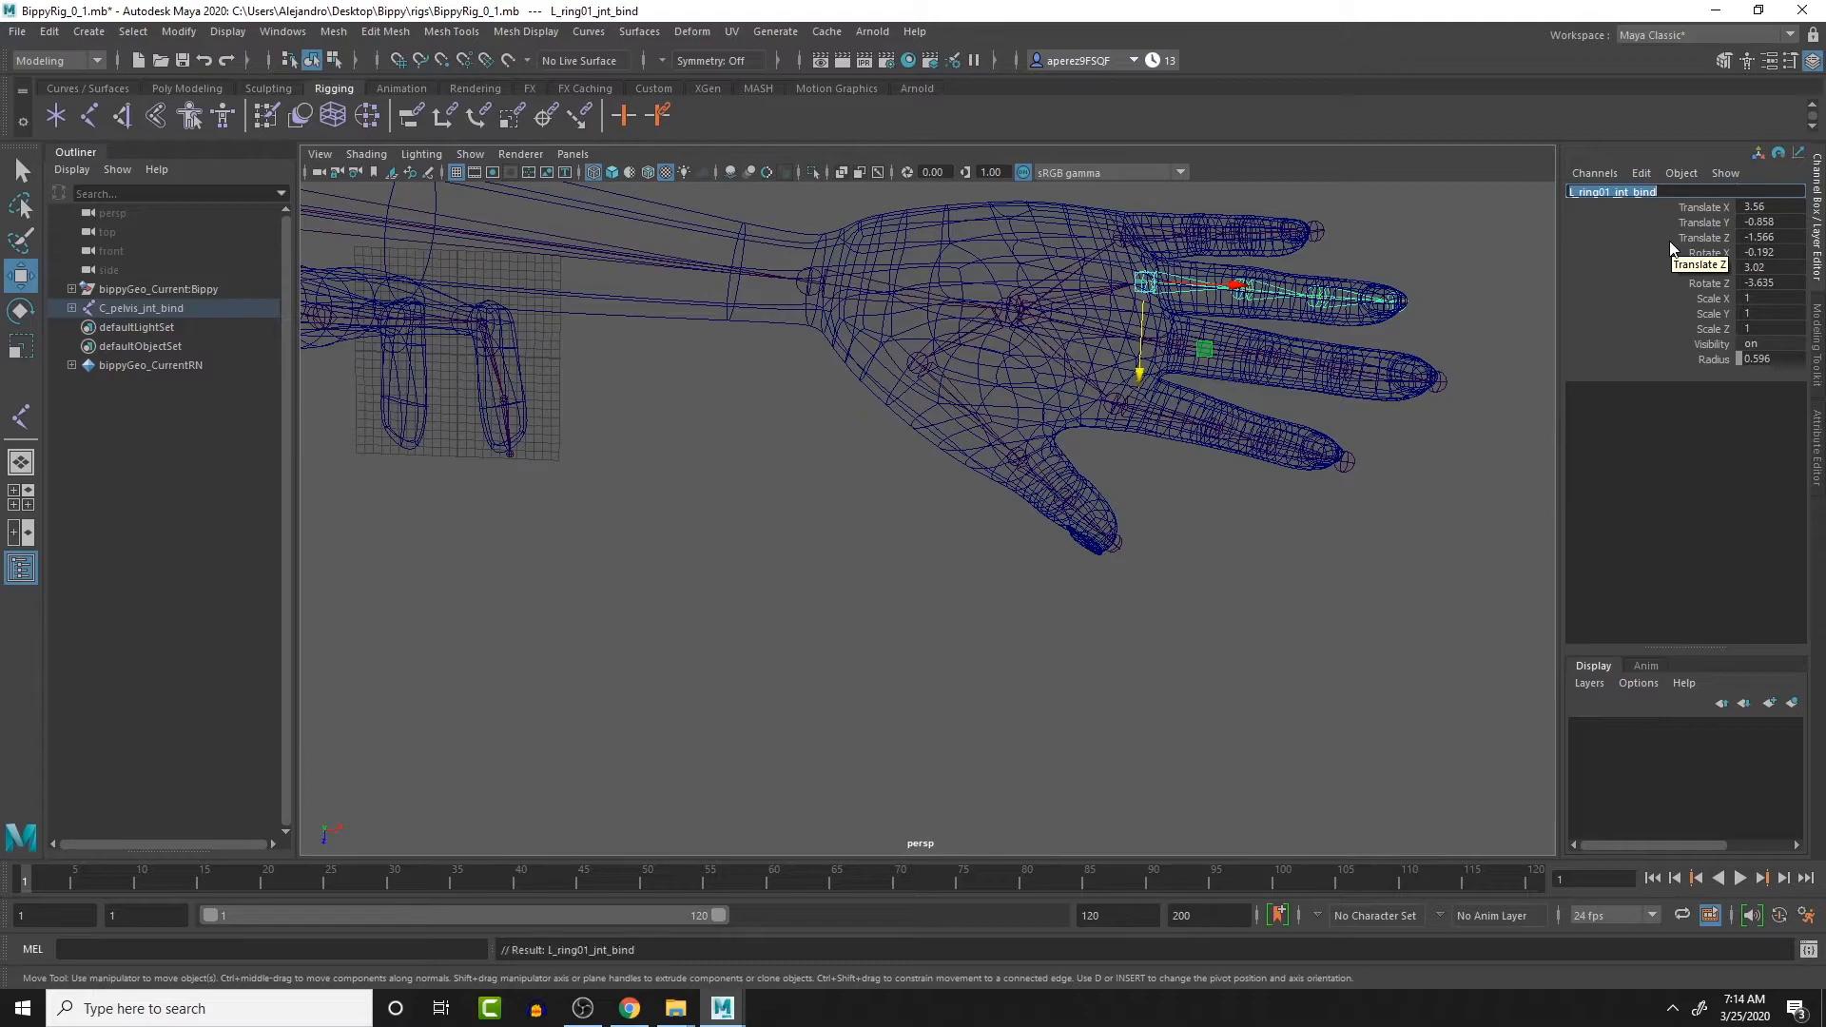
- Select the ring finger's second joint and name it L_ring02_jnt_bind from the copied name
key("Down")
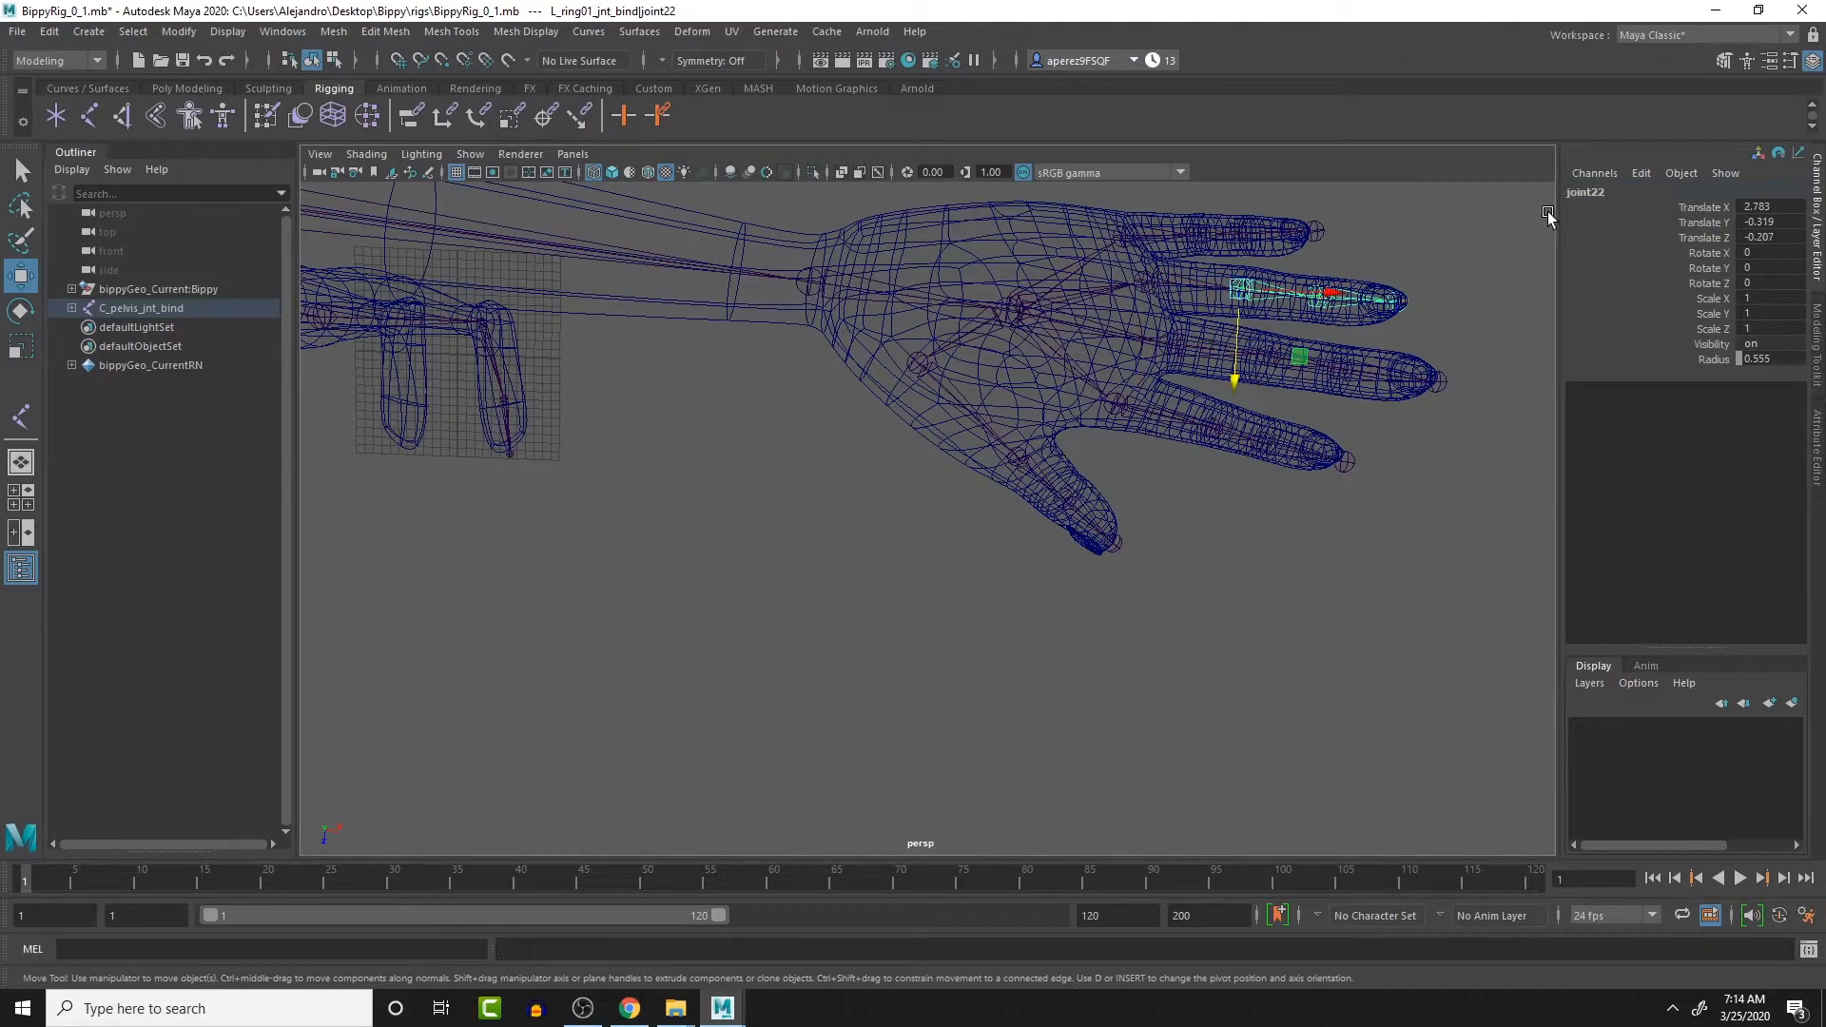
left_click(1608, 194)
key("ctrl+v")
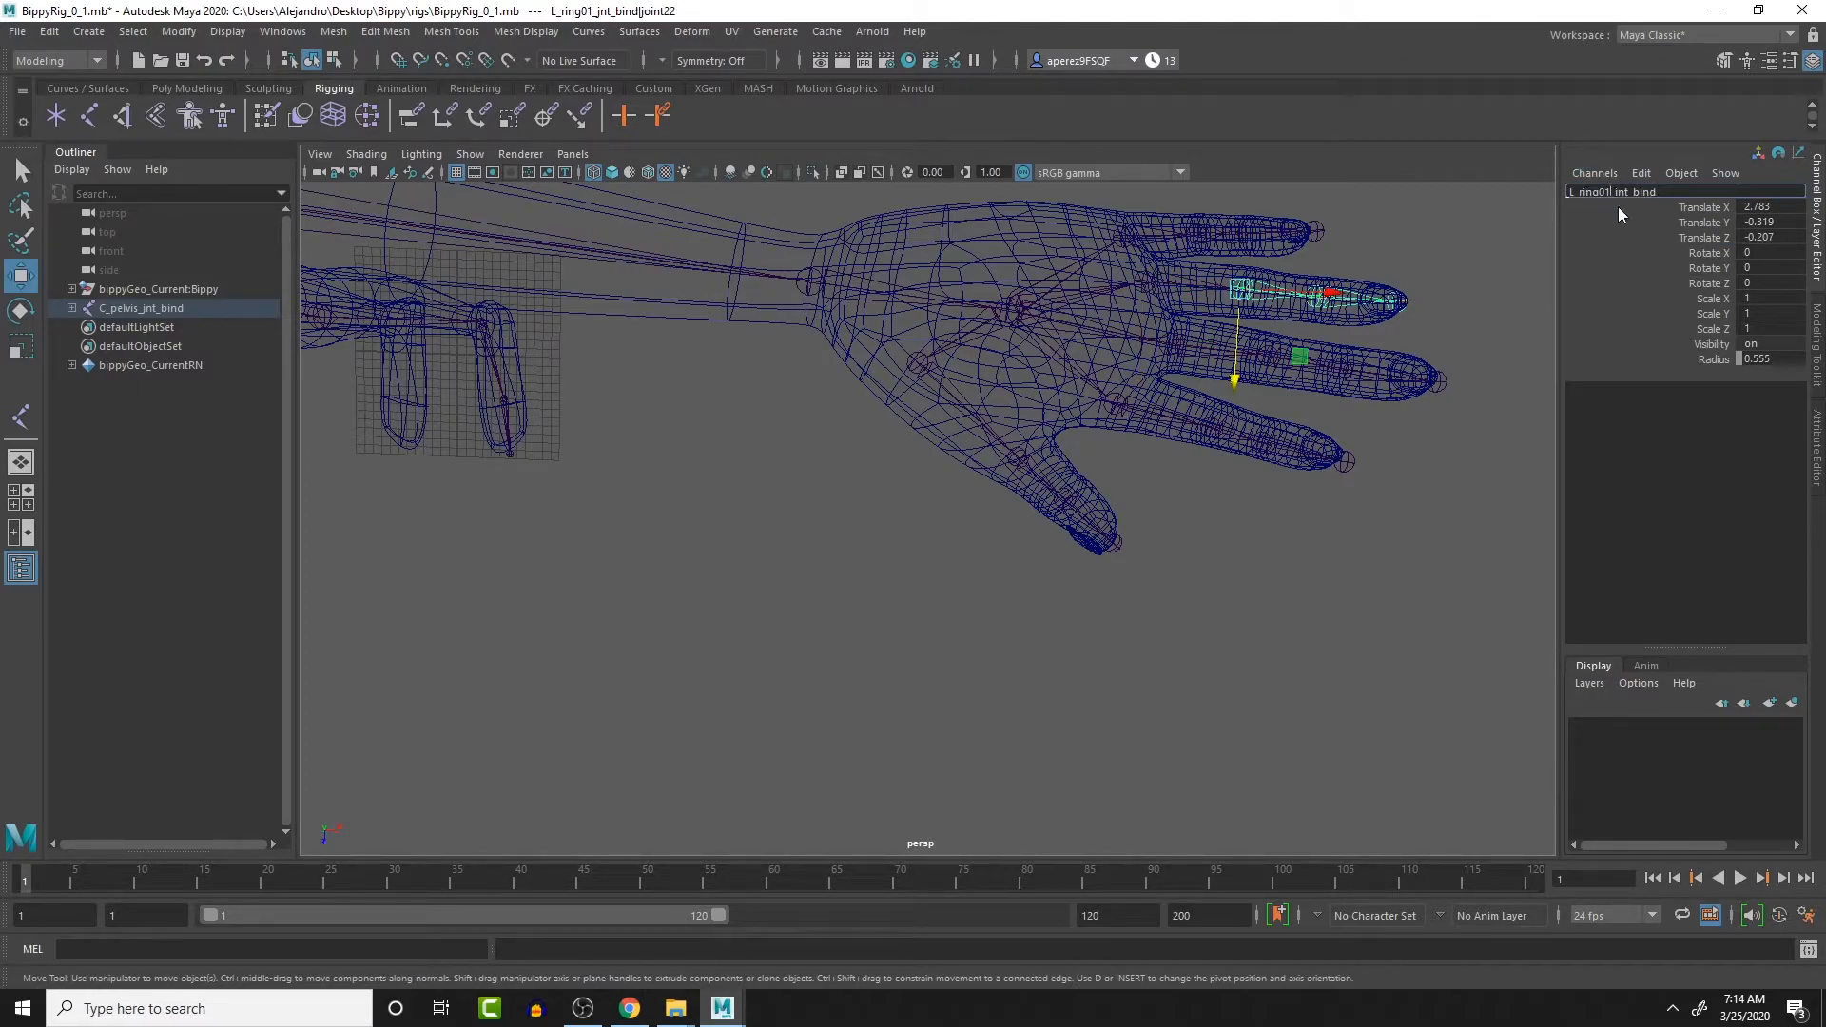
key("BackSpace")
type("2")
key("Return")
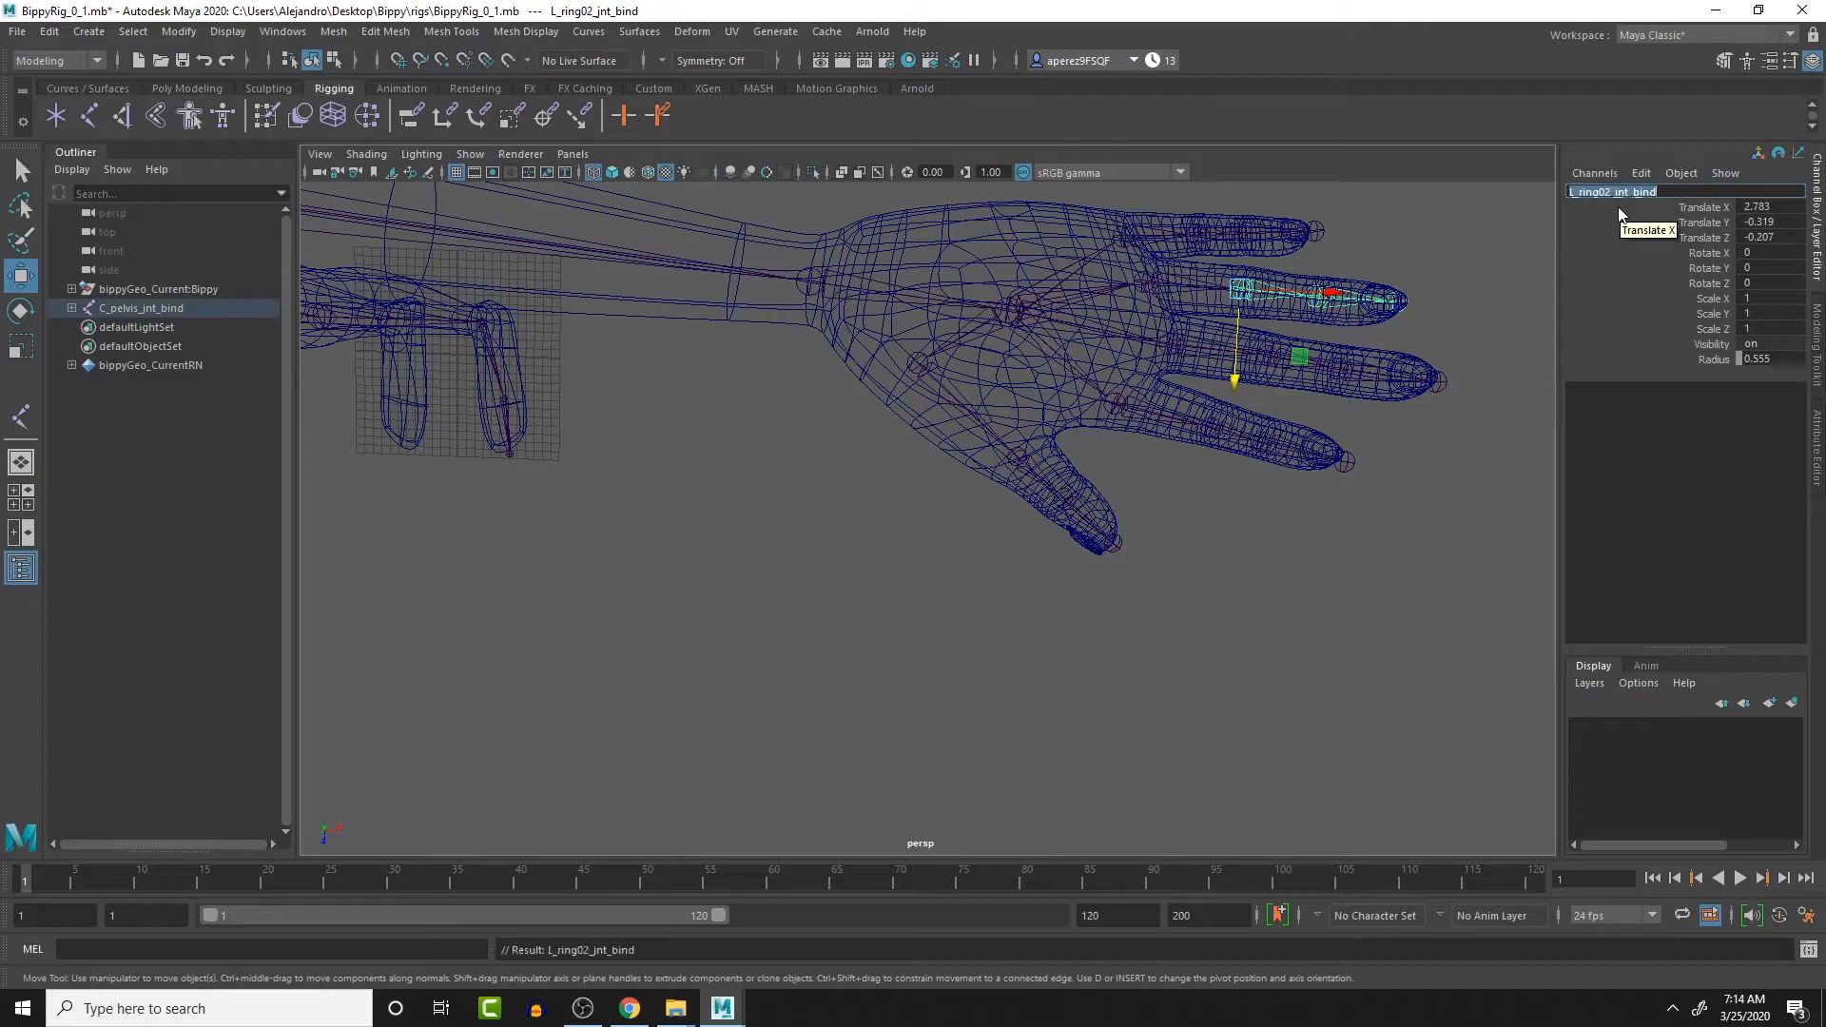
- Select the ring finger's third joint and name it L_ring03_jnt_bind, adapting the copied name
key("Down")
left_click(1602, 193)
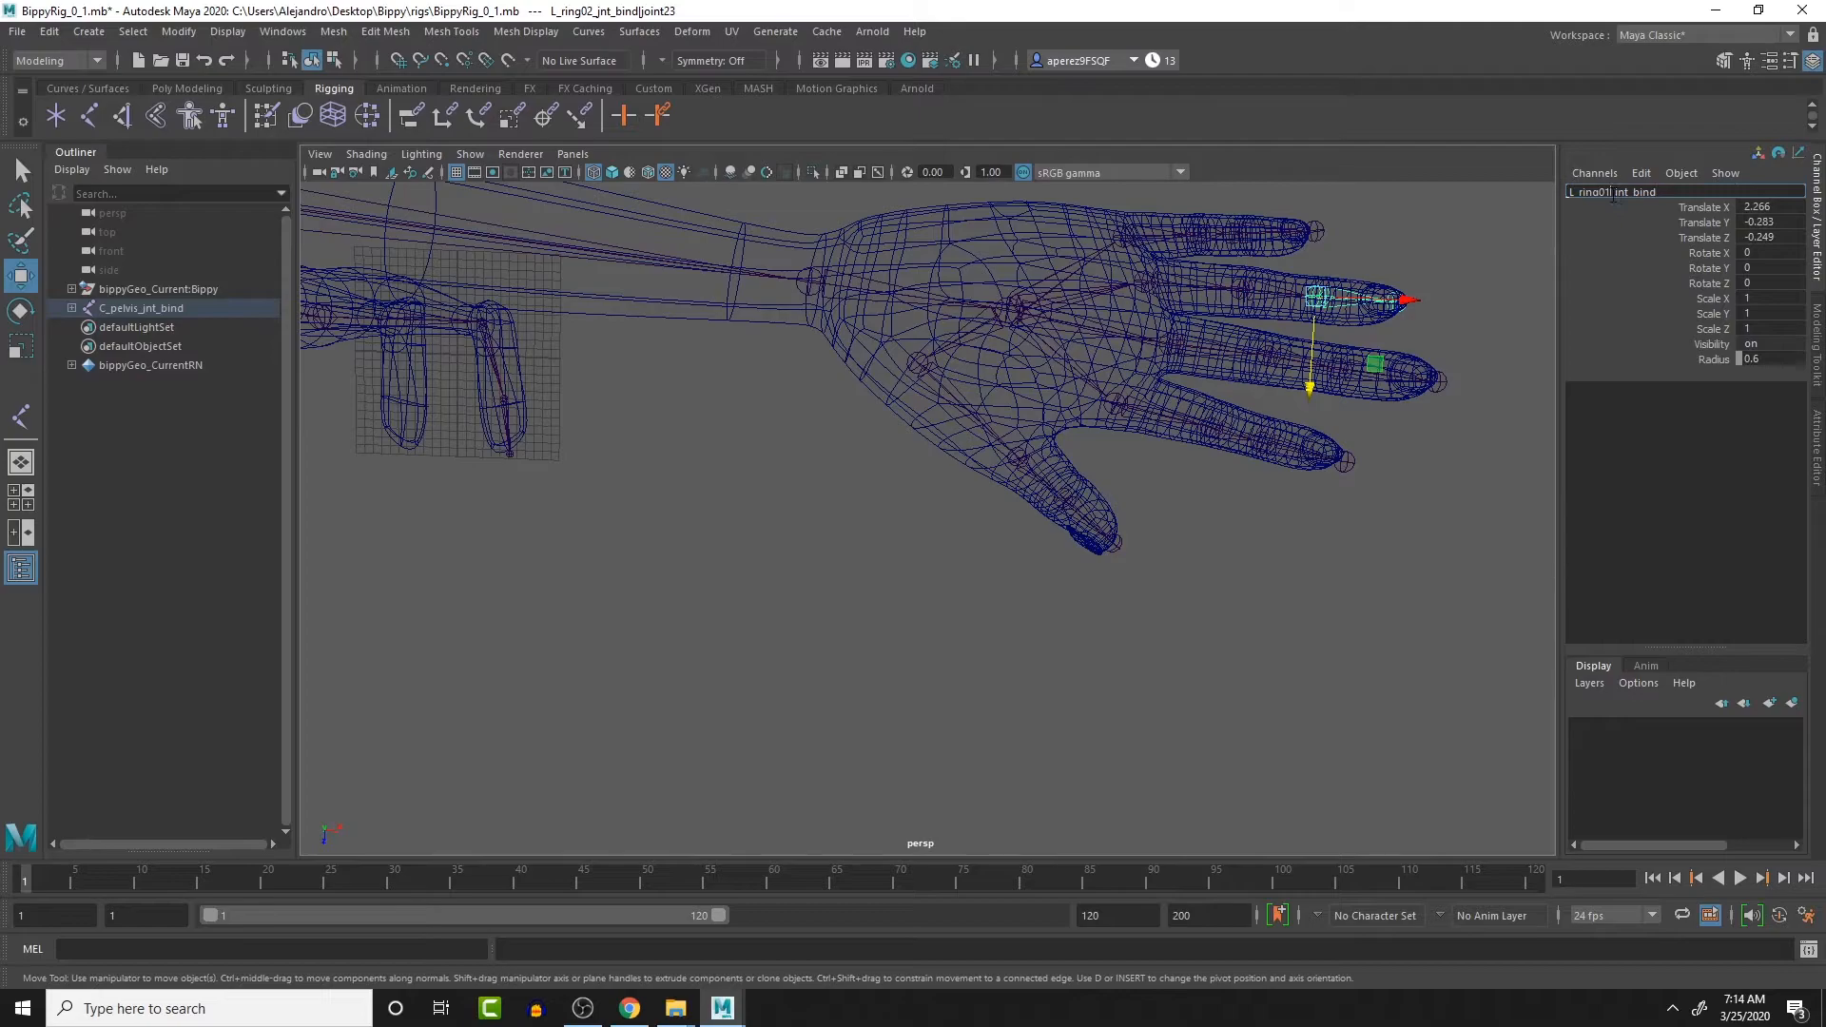
key("BackSpace")
type("3")
key("Return")
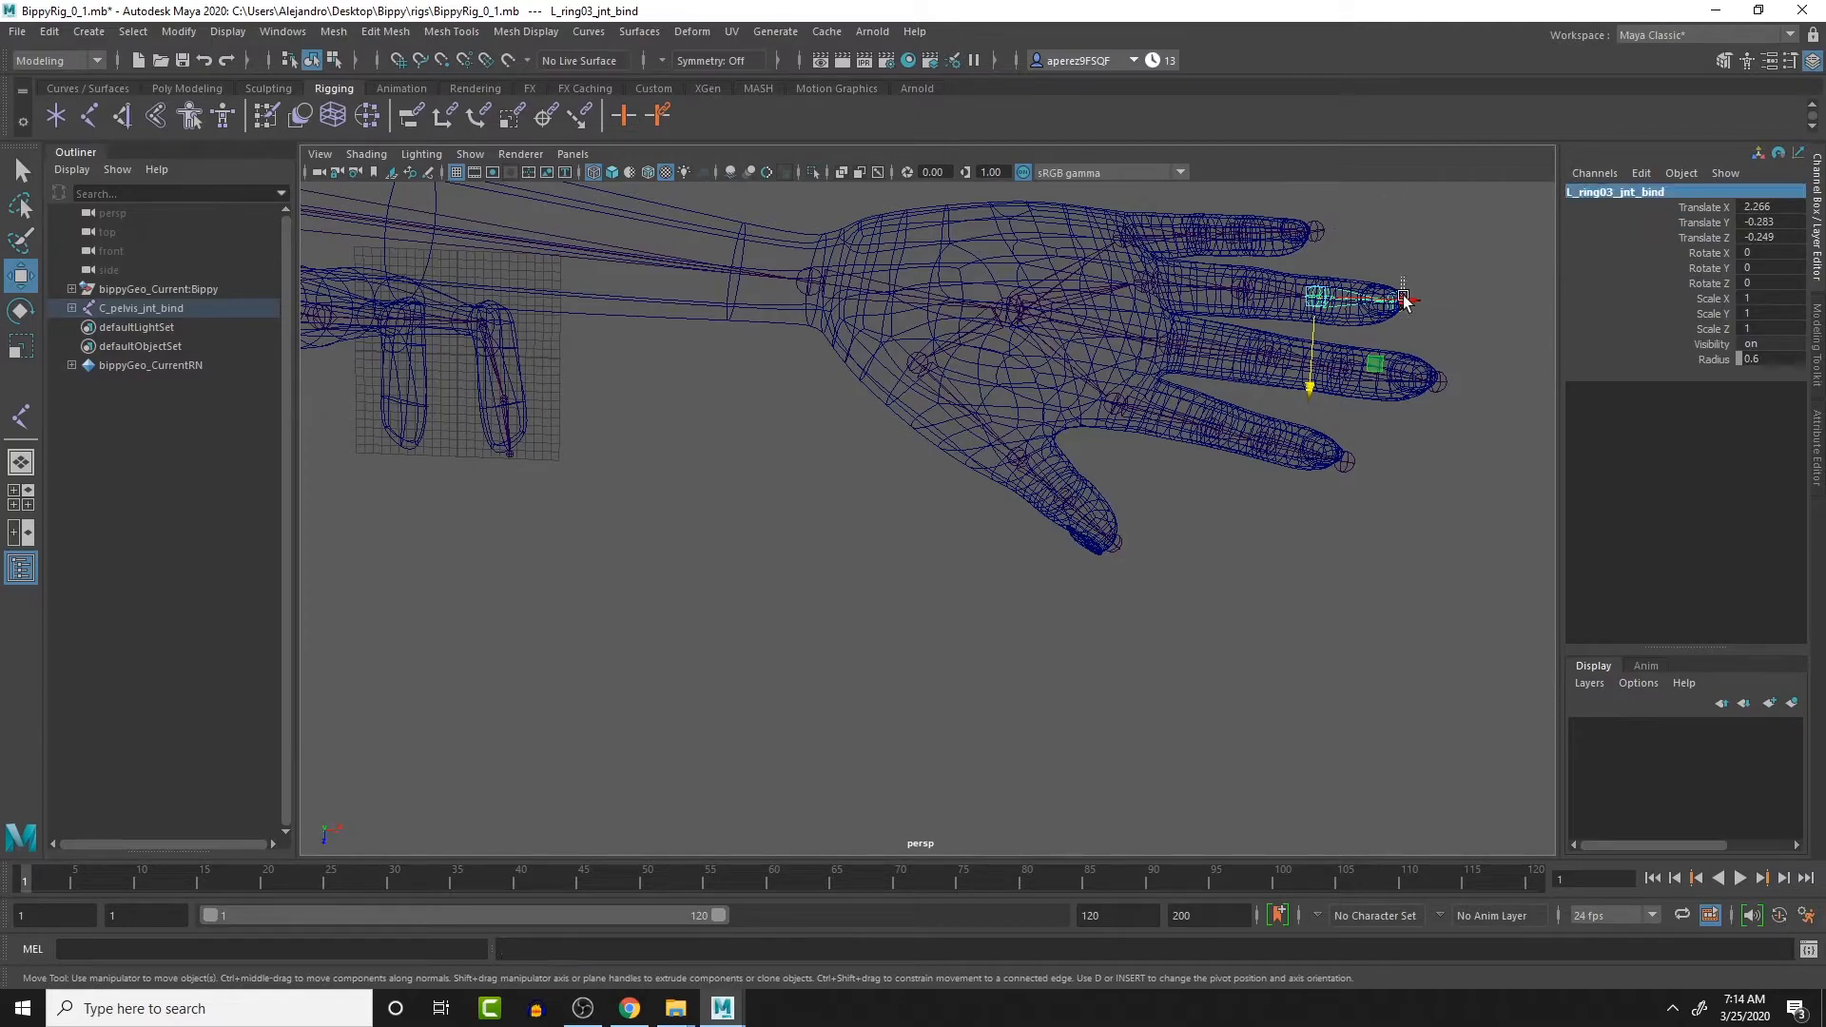
- Select the joint at the ring finger's tip and rename it as L_ring04_jnt_end
key("Down")
left_click(1617, 192)
key("ctrl+v")
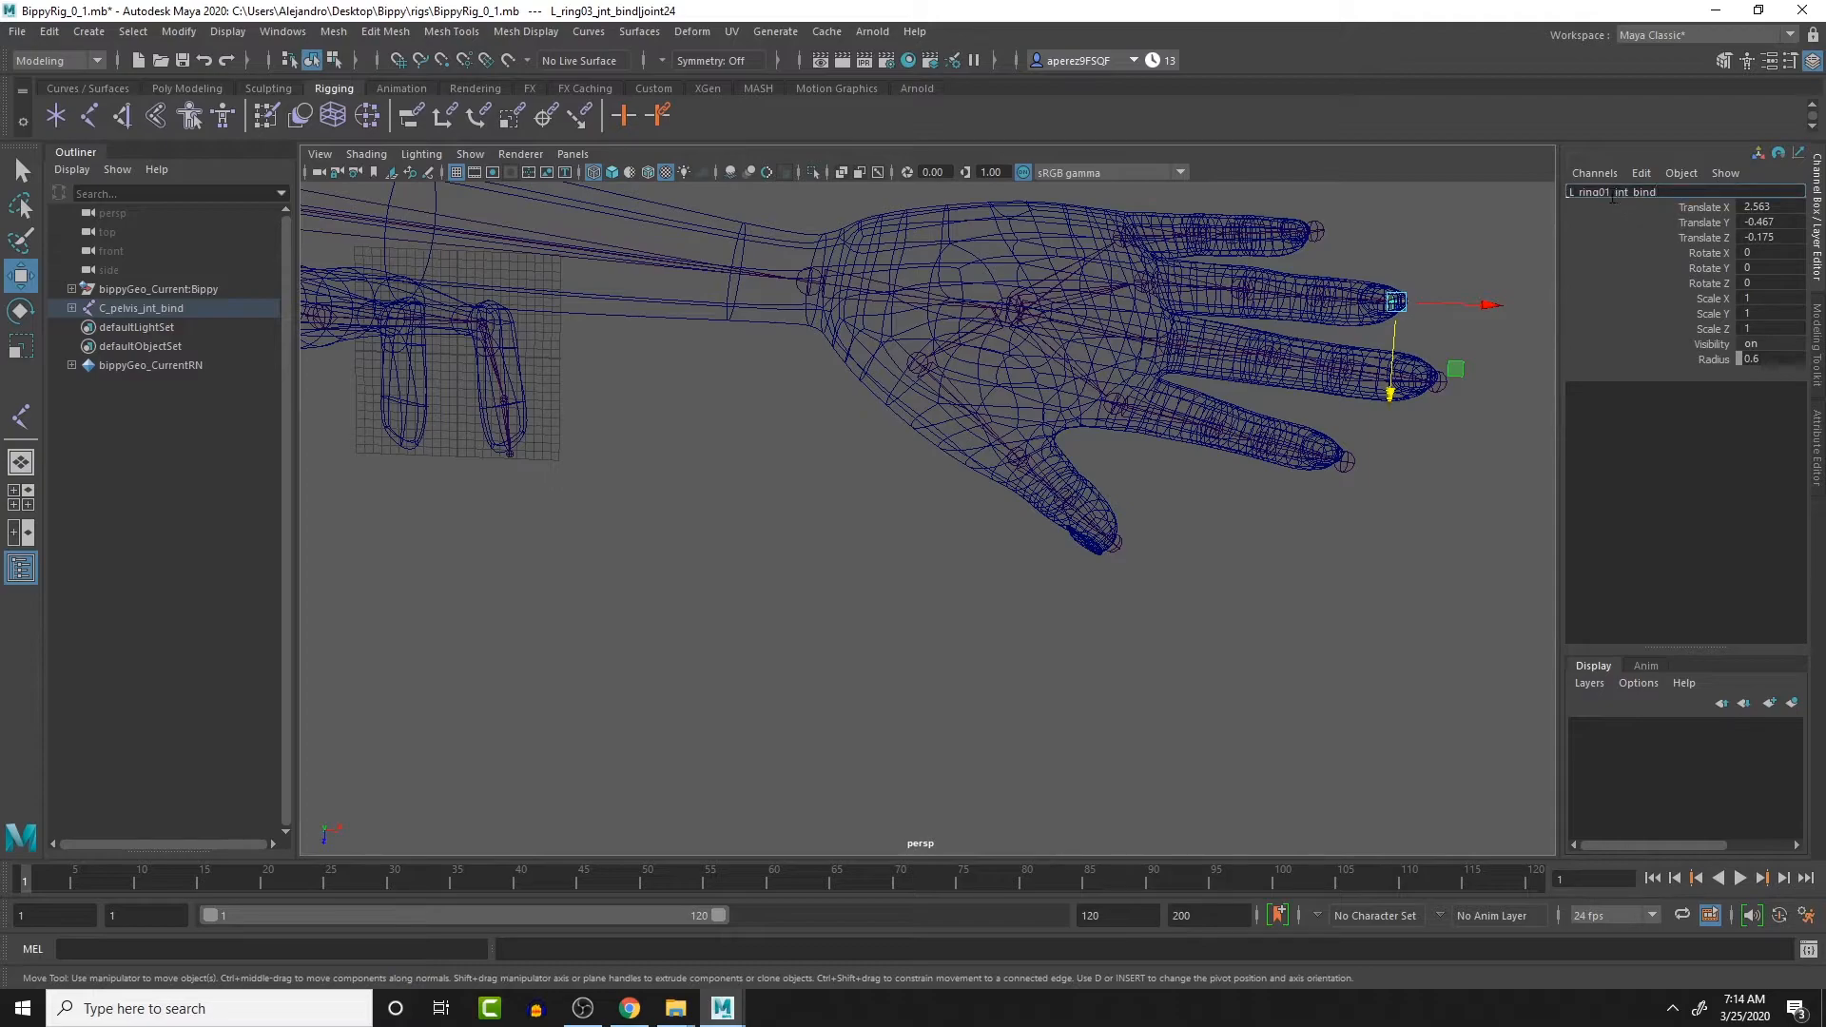
type("4")
key("End")
key("BackSpace")
key("BackSpace")
type("end")
key("Return")
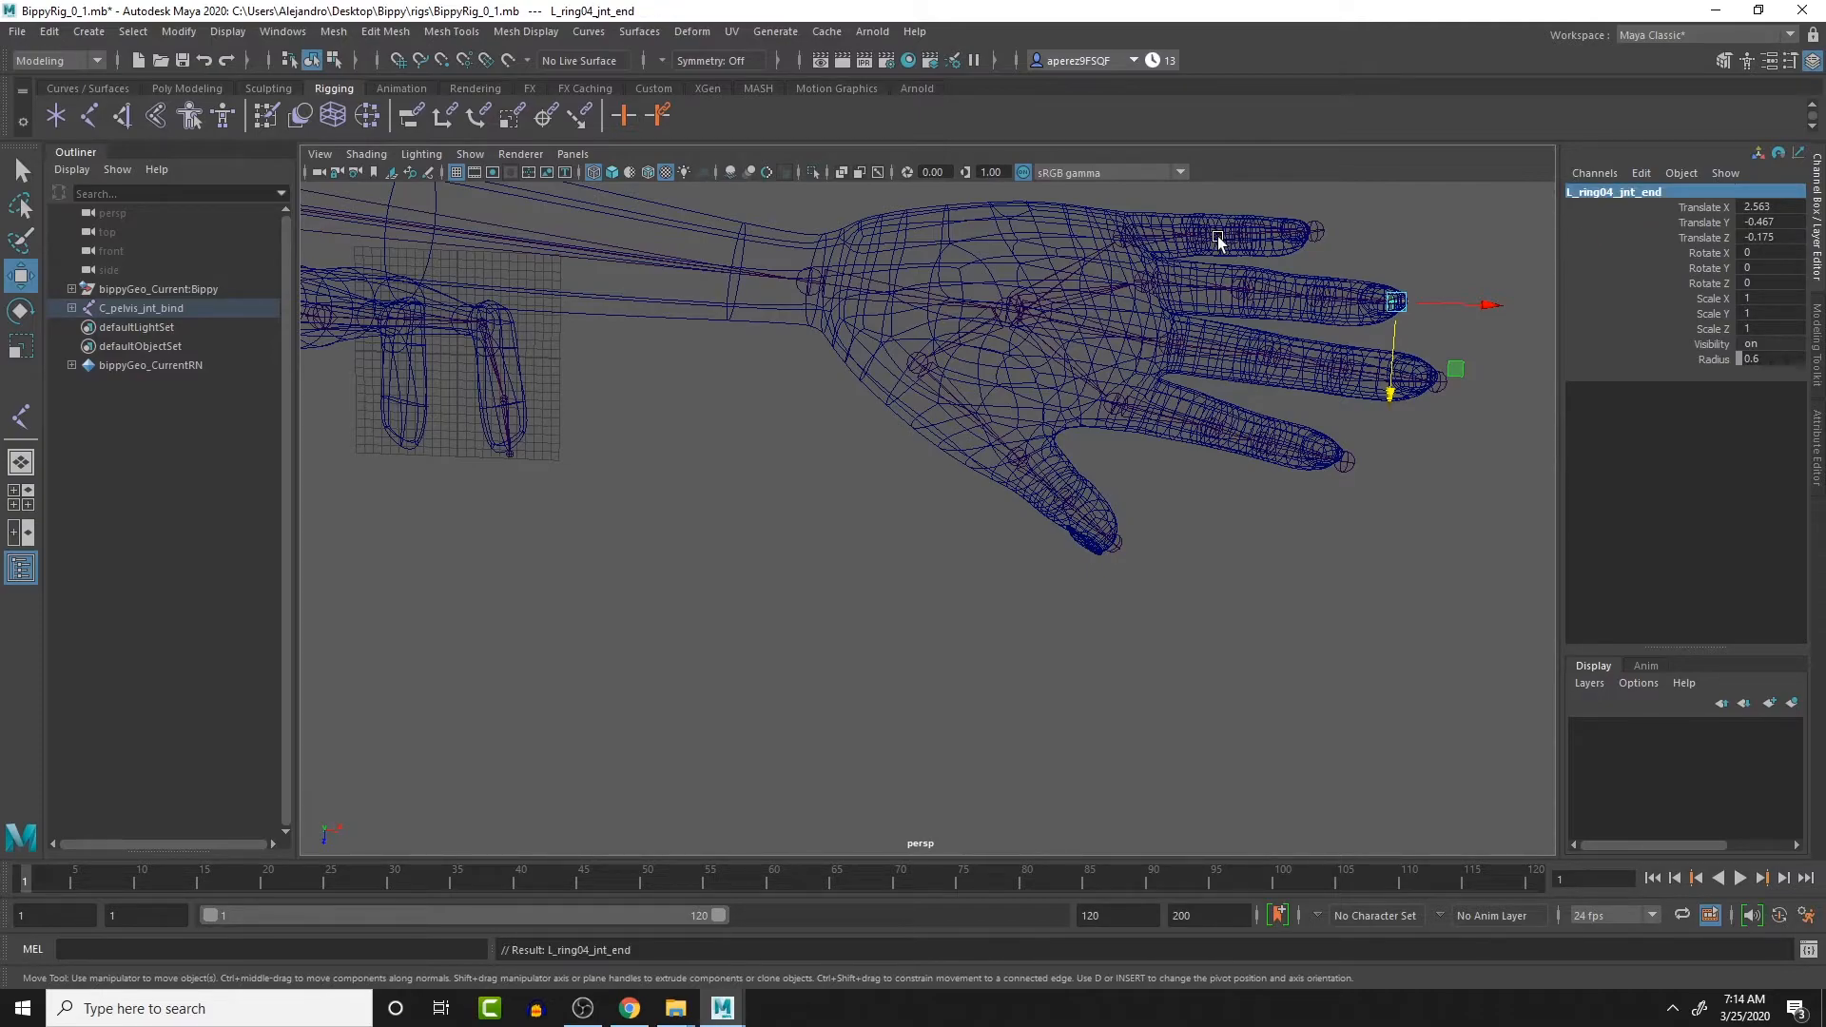
- Select the pinky's base joint and name it L_pink01_jnt_bind, adapting the copied ring-finger name
left_click(1160, 234)
double_click(1600, 192)
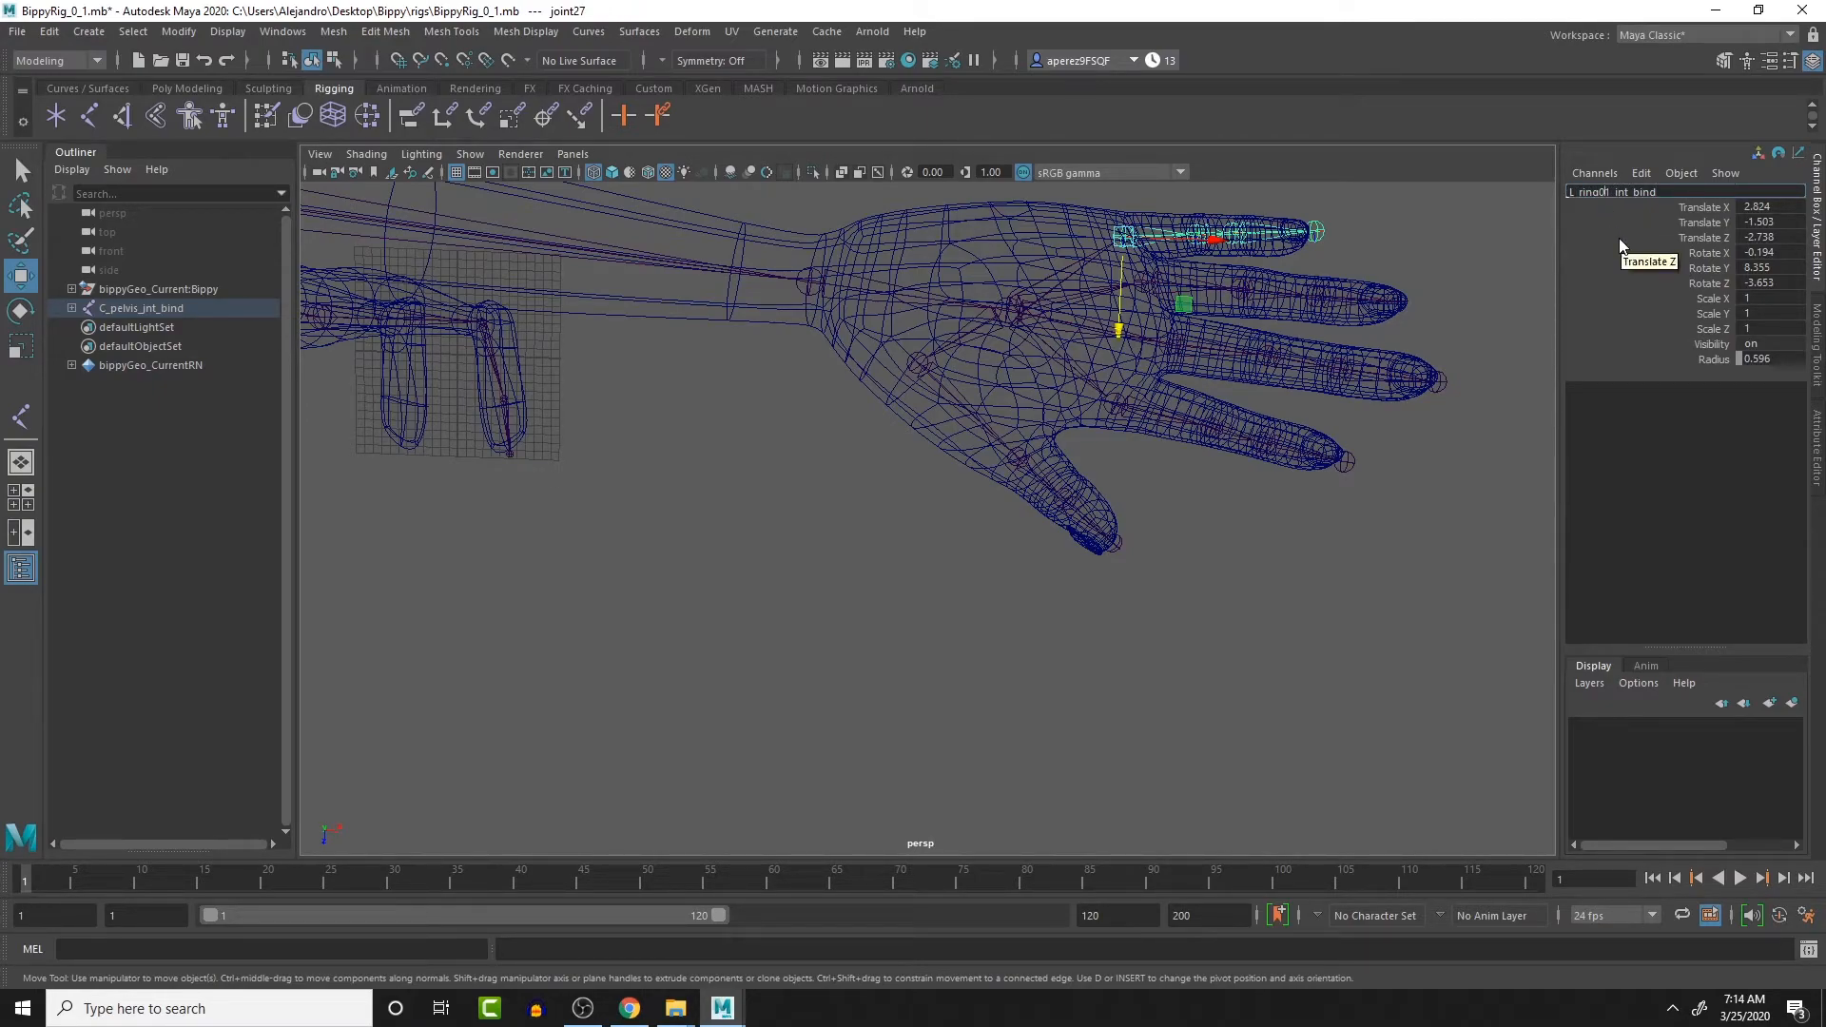
key("Return")
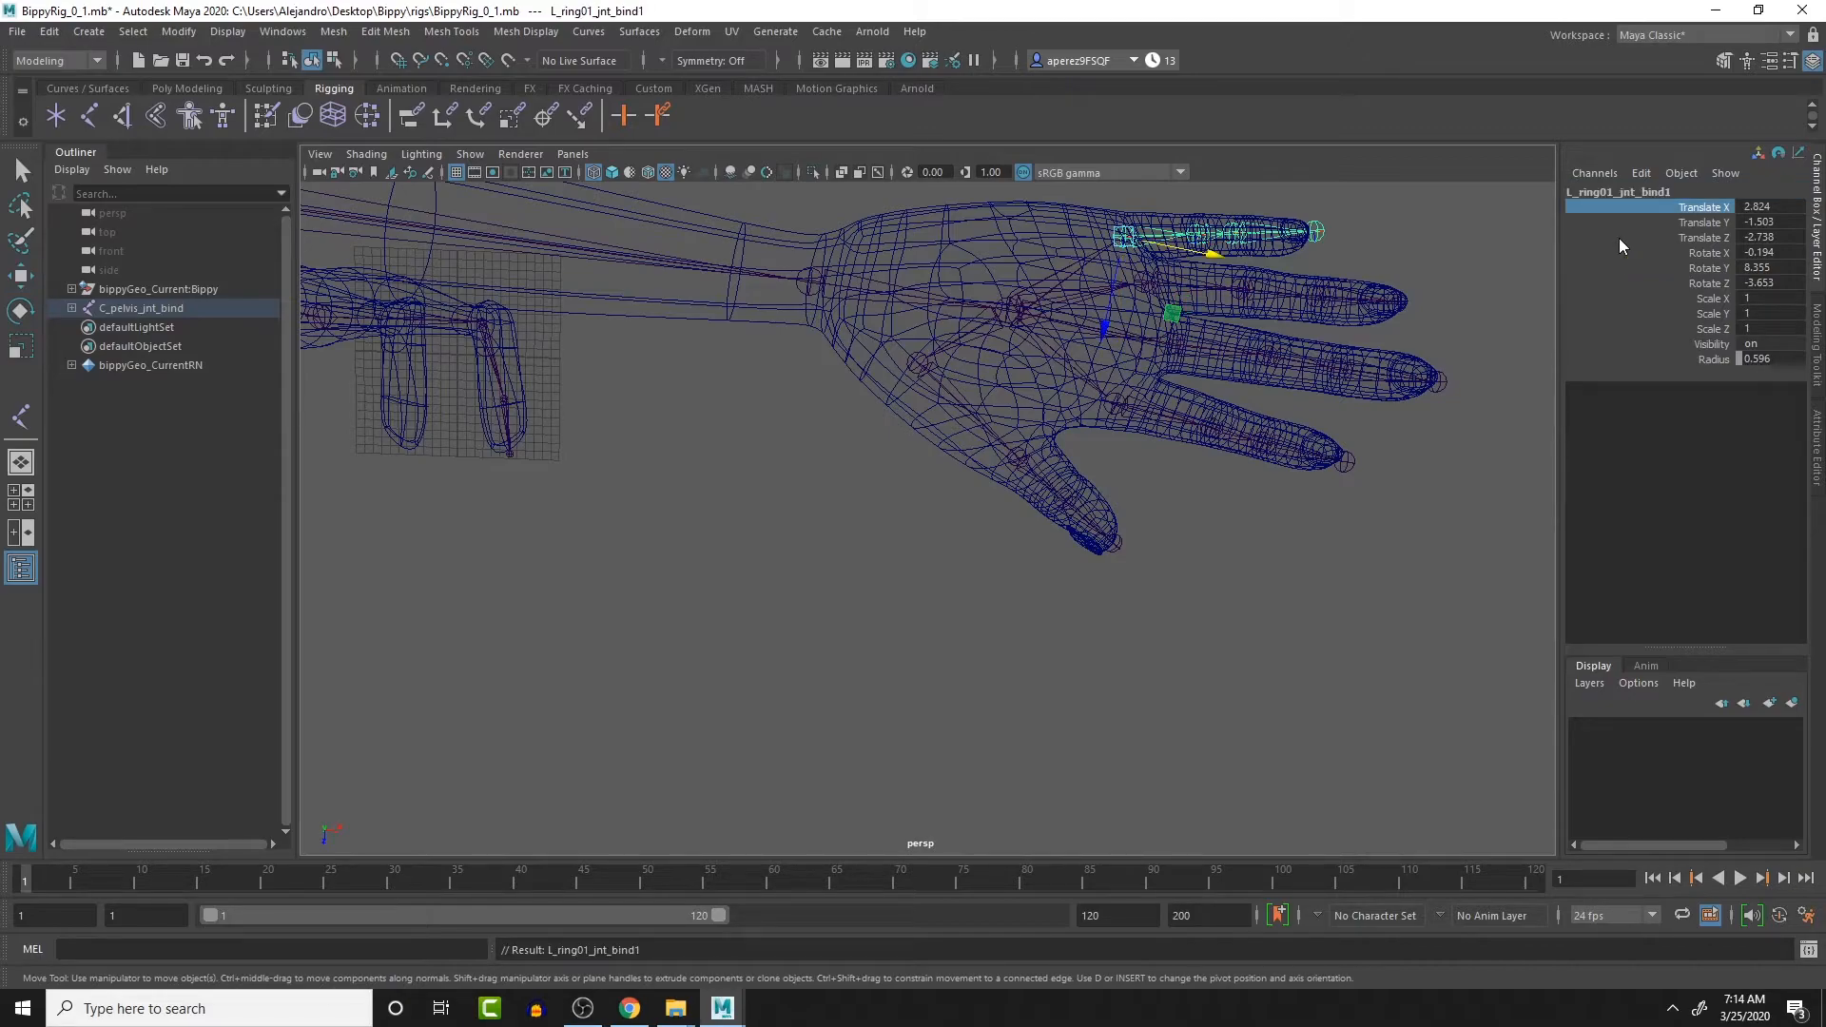
left_click(1617, 190)
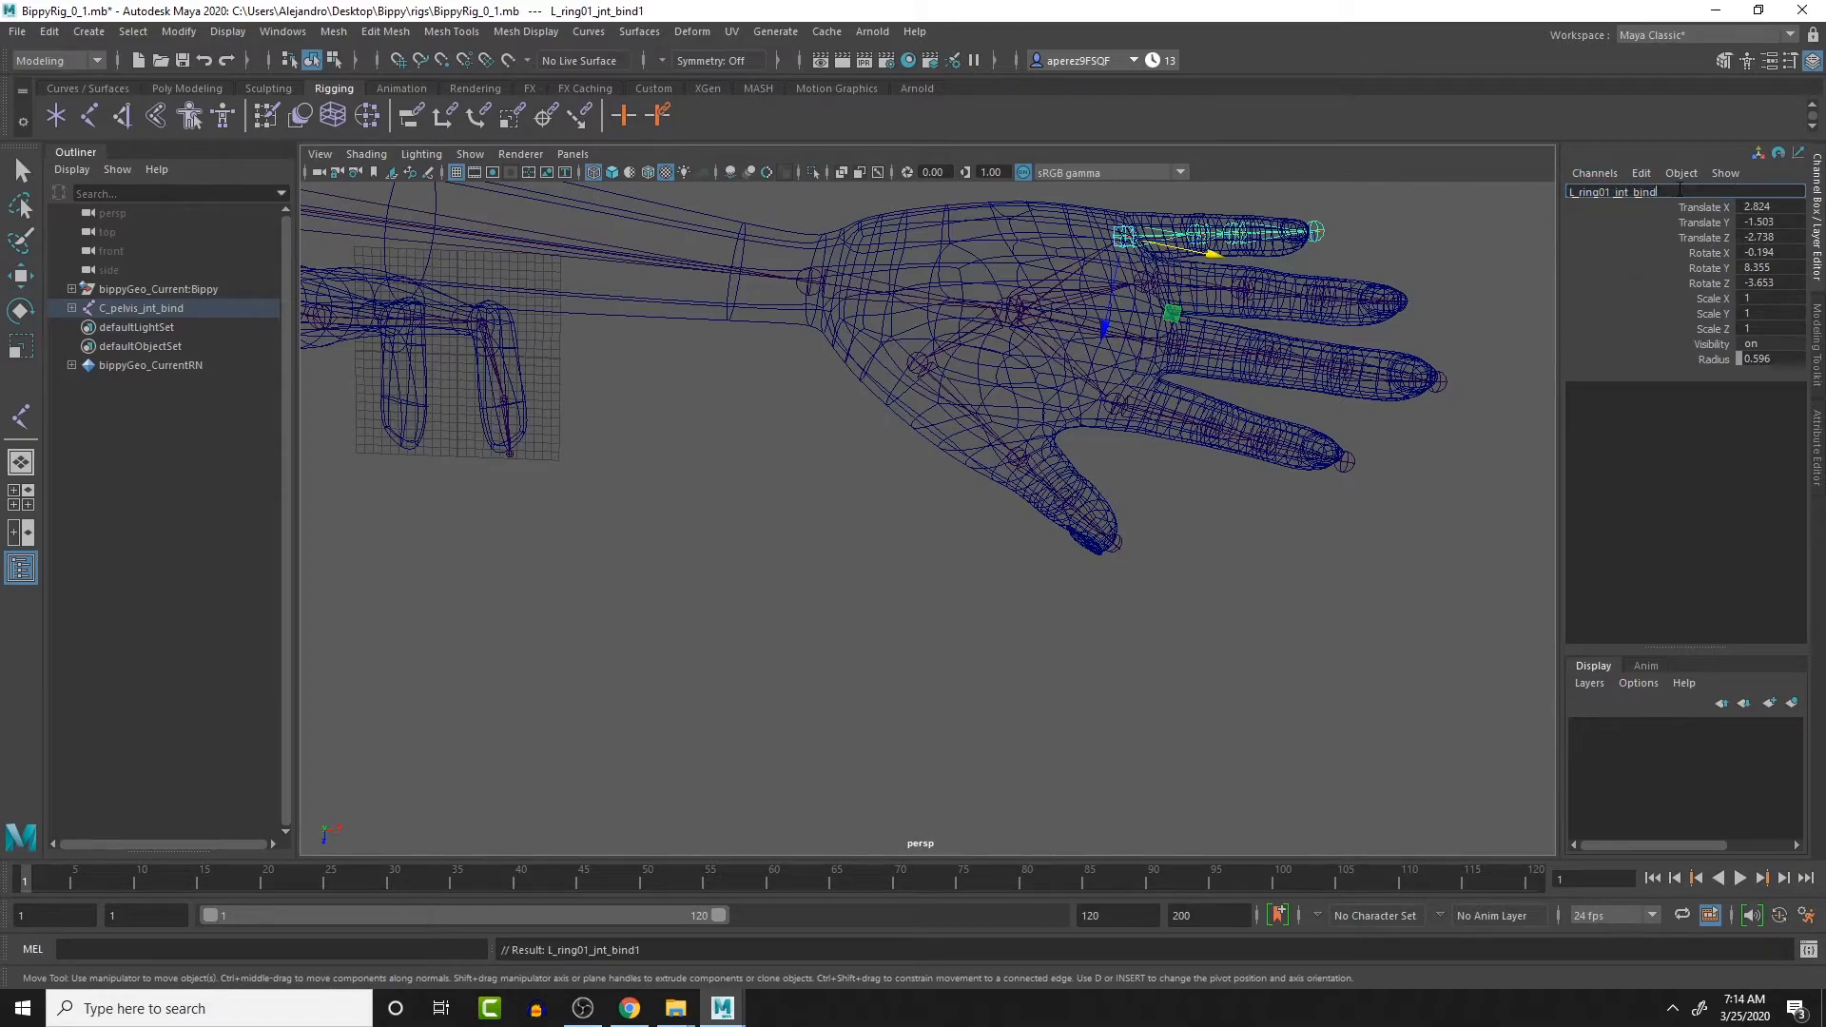
key("BackSpace")
key("BackSpace")
key("BackSpace")
key("BackSpace")
type("pink")
key("Return")
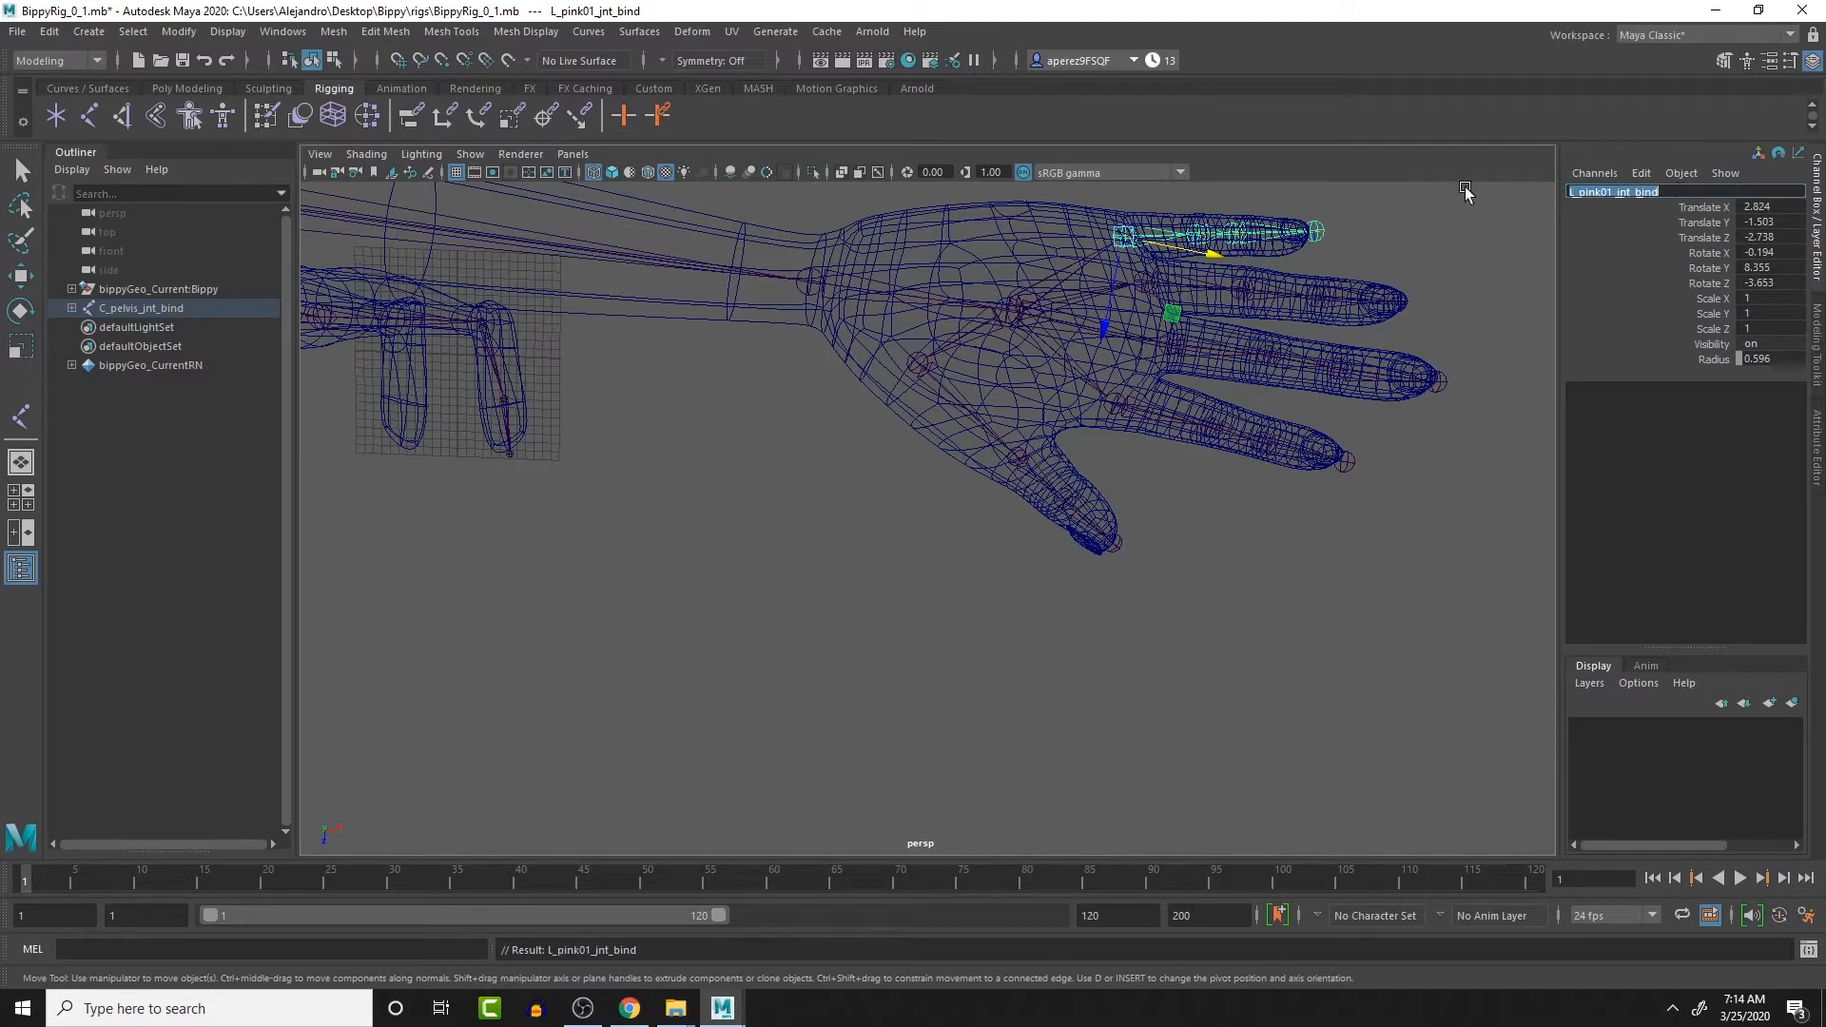
- Select the pinky's second joint and rename it as L_pink02_jnt_bind
left_click(1197, 232)
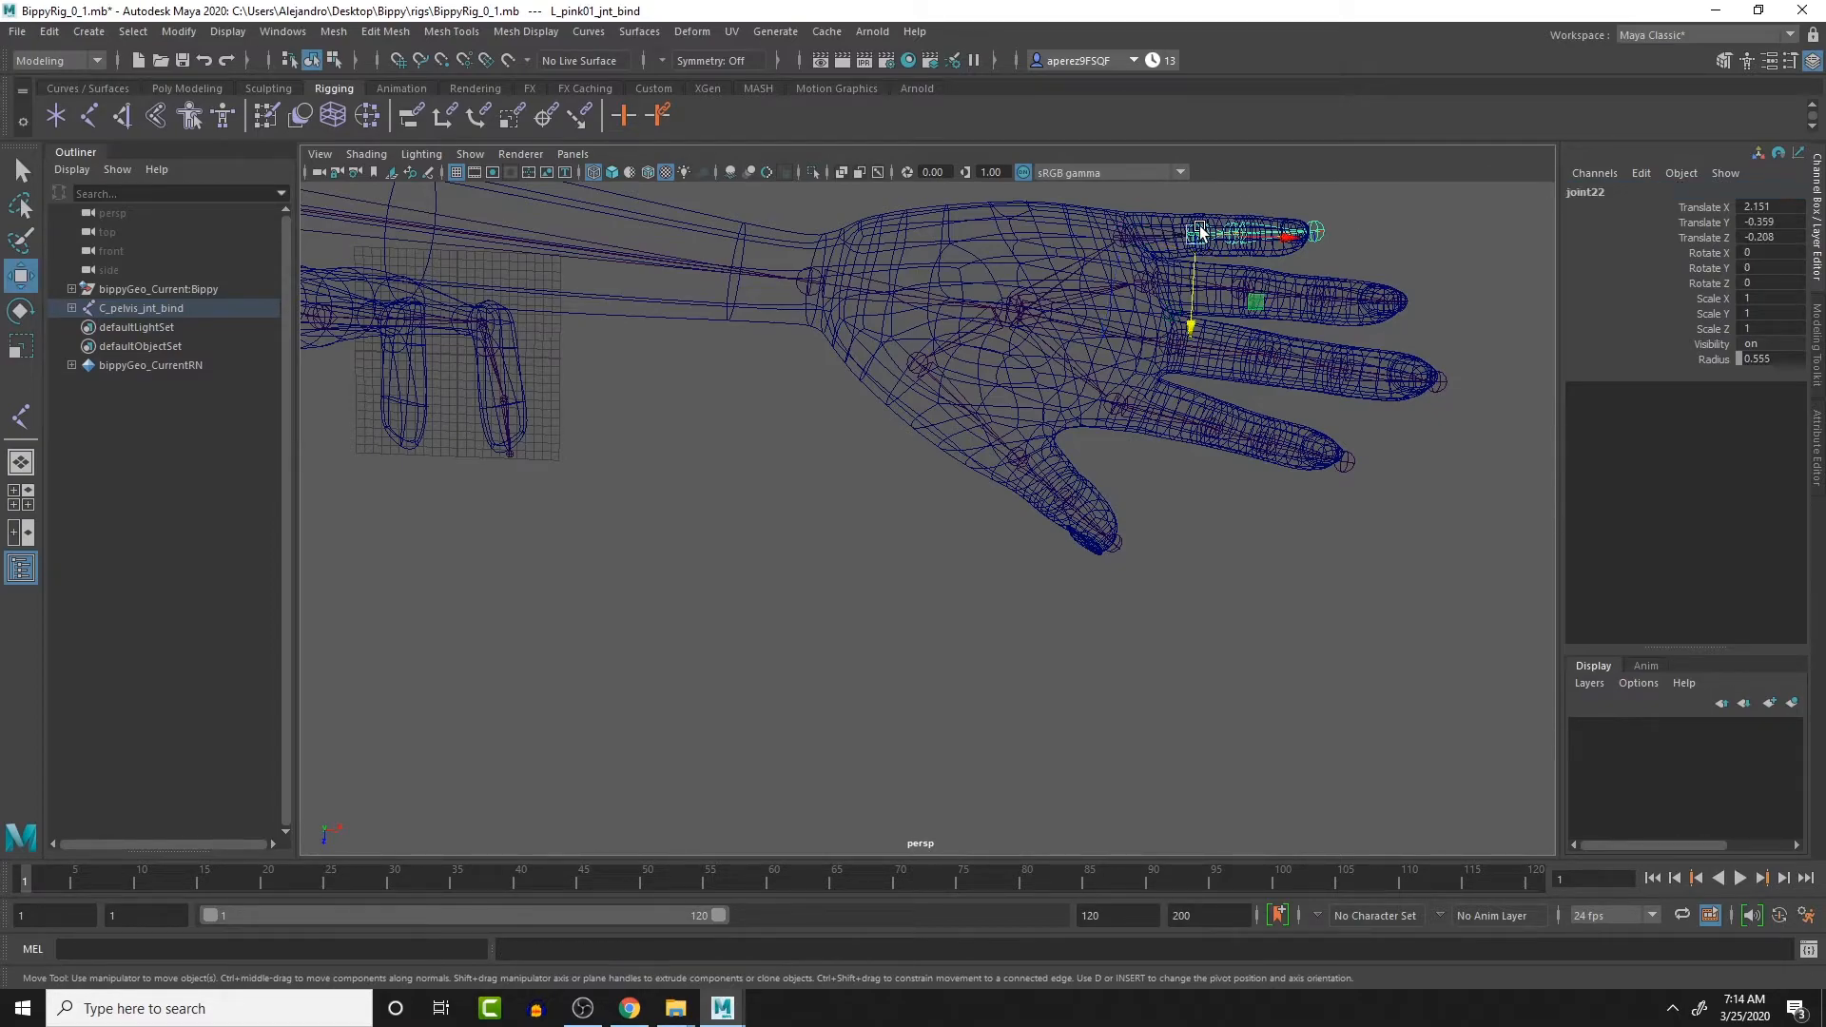
double_click(1603, 190)
type("L_pink01_jnt_bind")
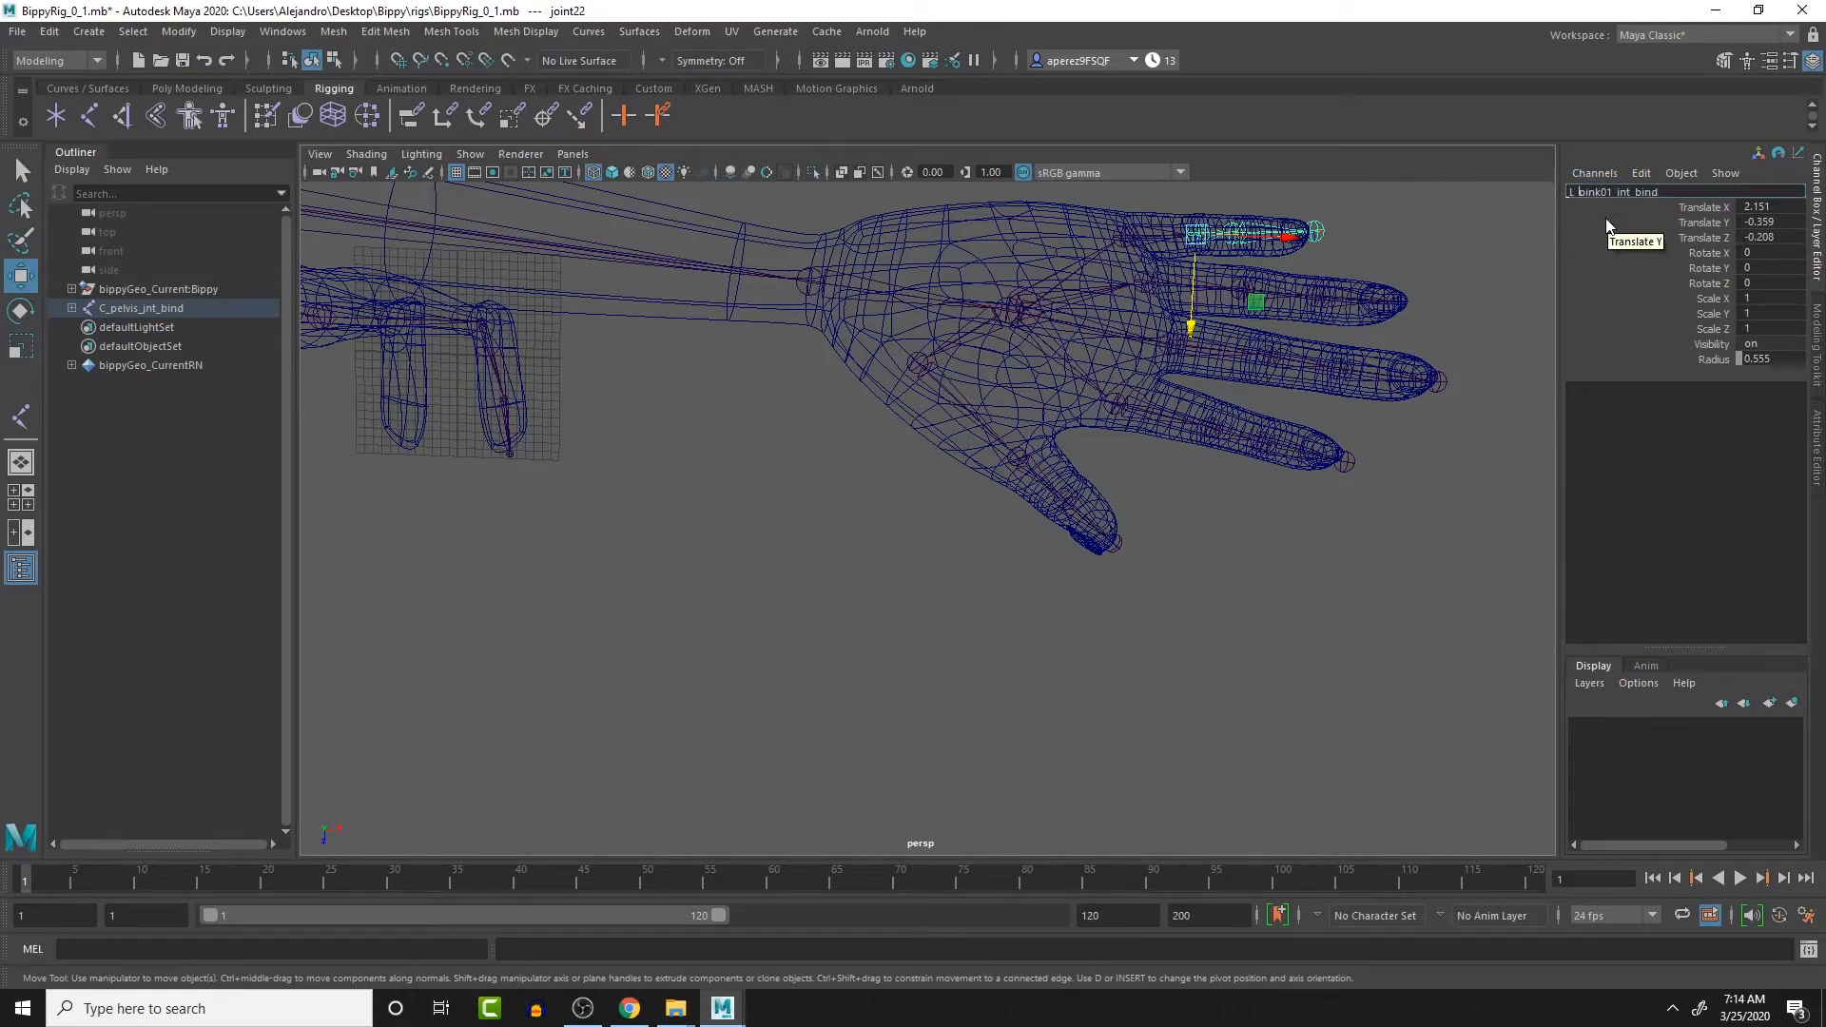
key("BackSpace")
type("2")
key("Return")
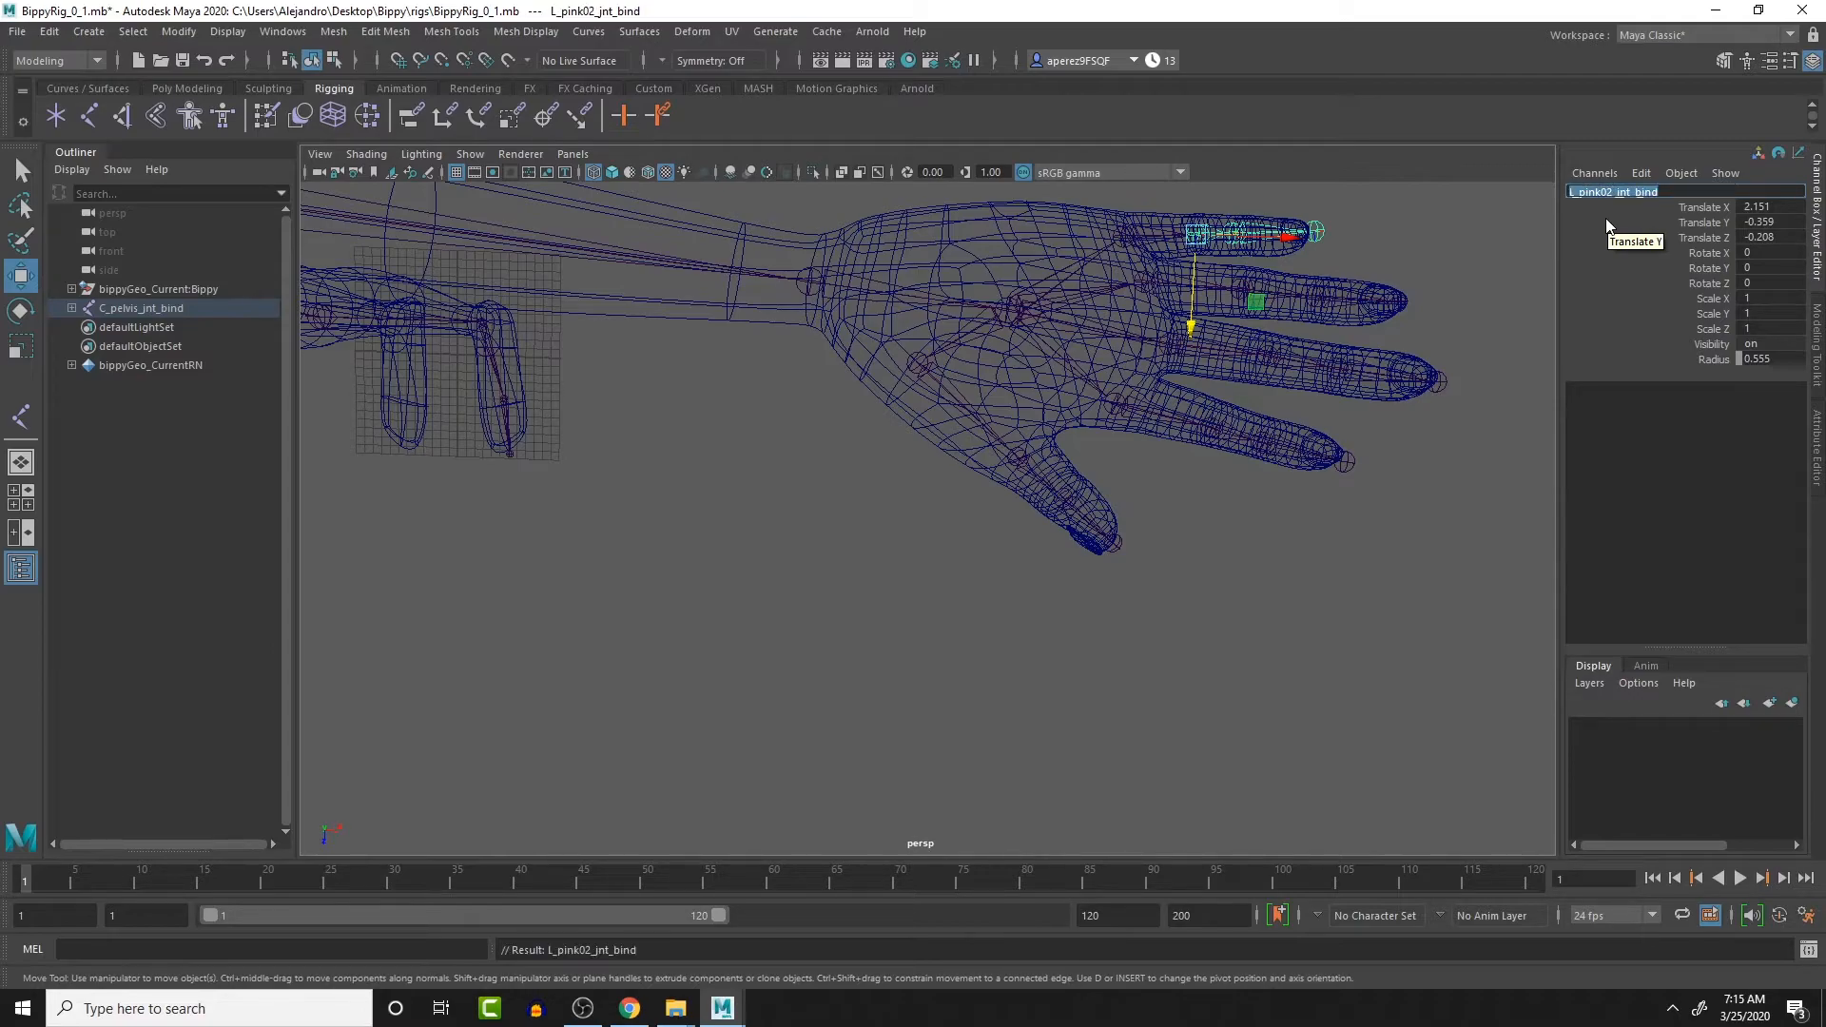
- Select the pinky's third joint, just before the tip, and name it L_pink03_jnt_bind
key("Down")
double_click(1586, 192)
type("L_pink01_jnt_bind")
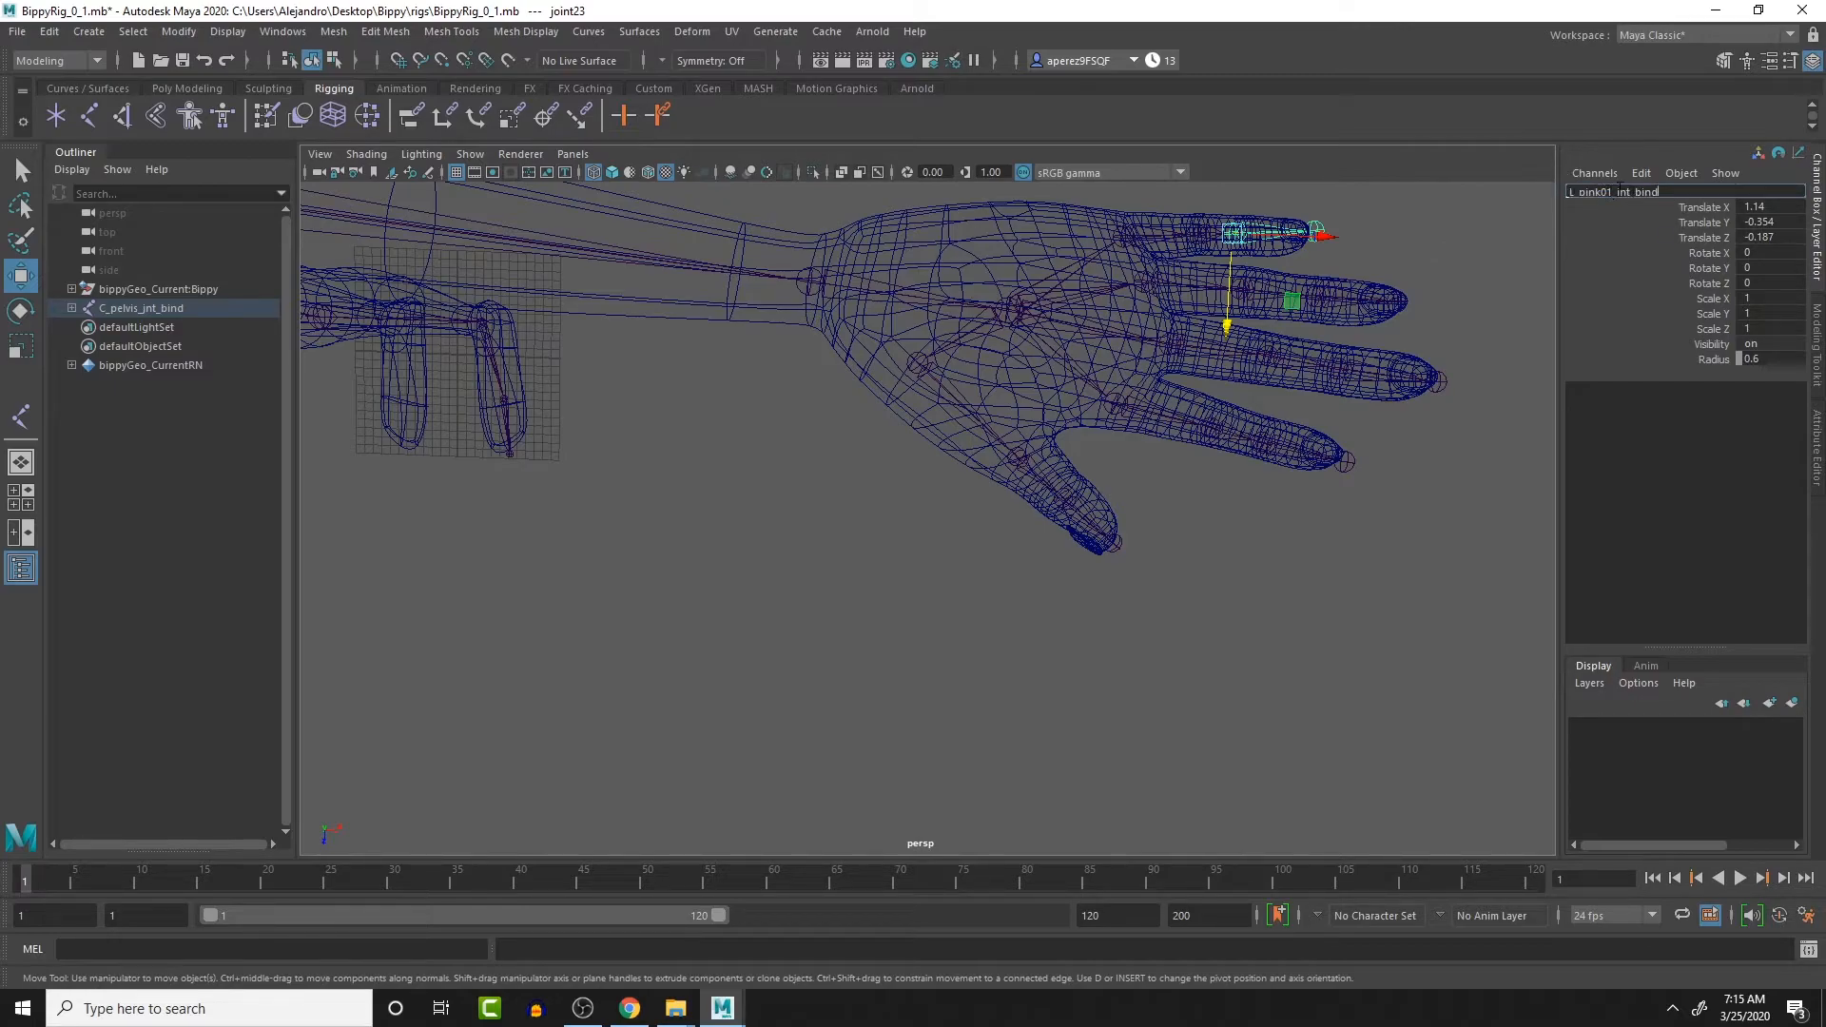
left_click(1615, 191)
key("BackSpace")
type("3")
key("Return")
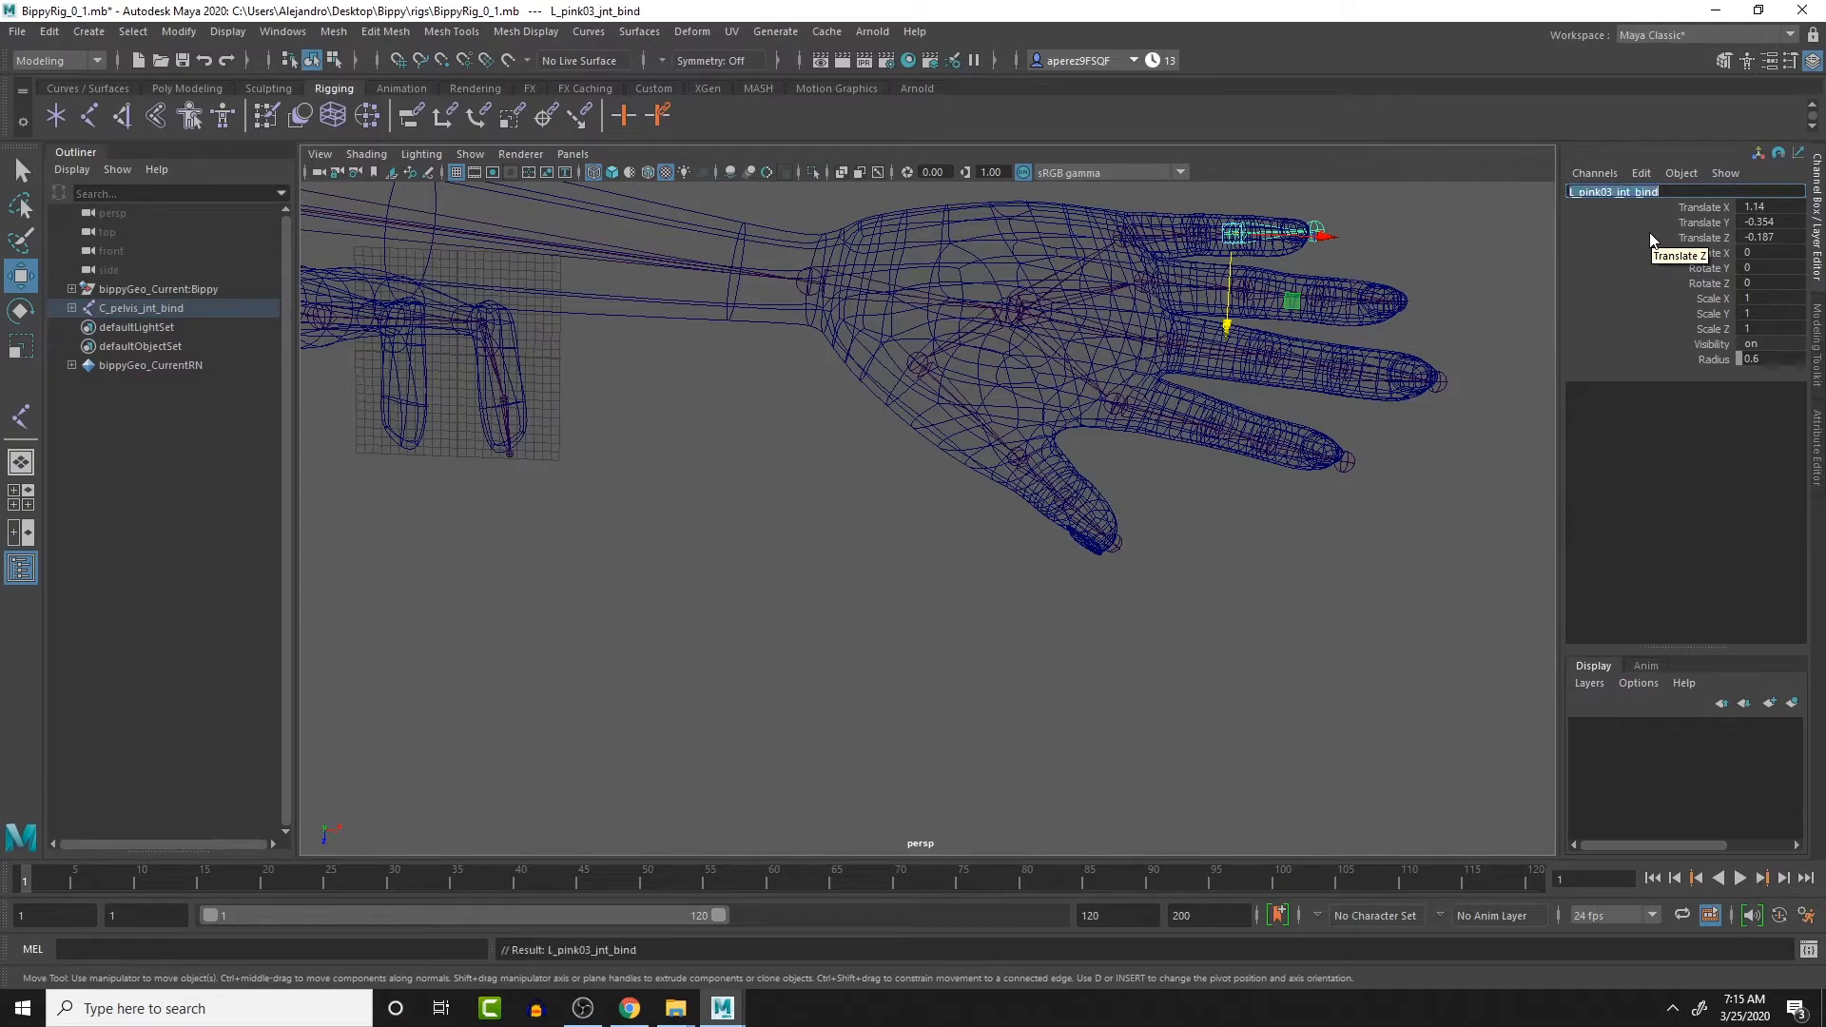
- Select the joint at the pinky's tip and rename it as L_pink04_jnt_end
key("Down")
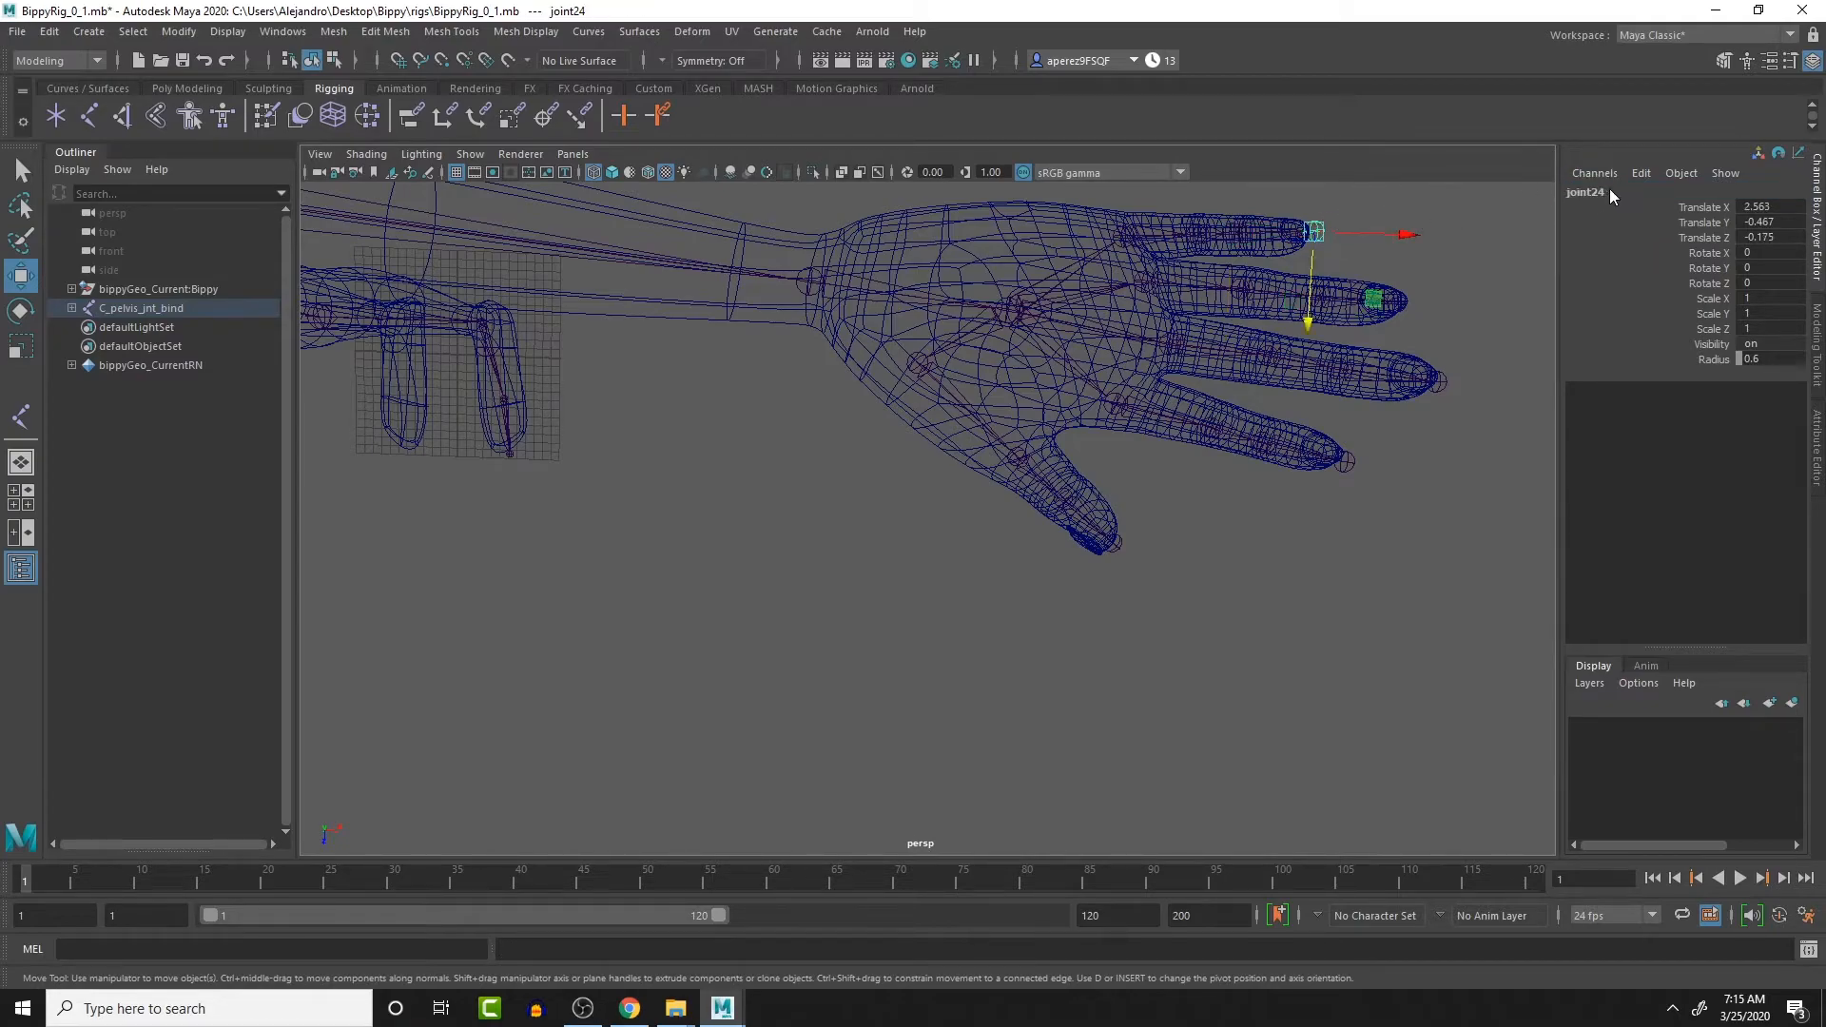
left_click(1642, 192)
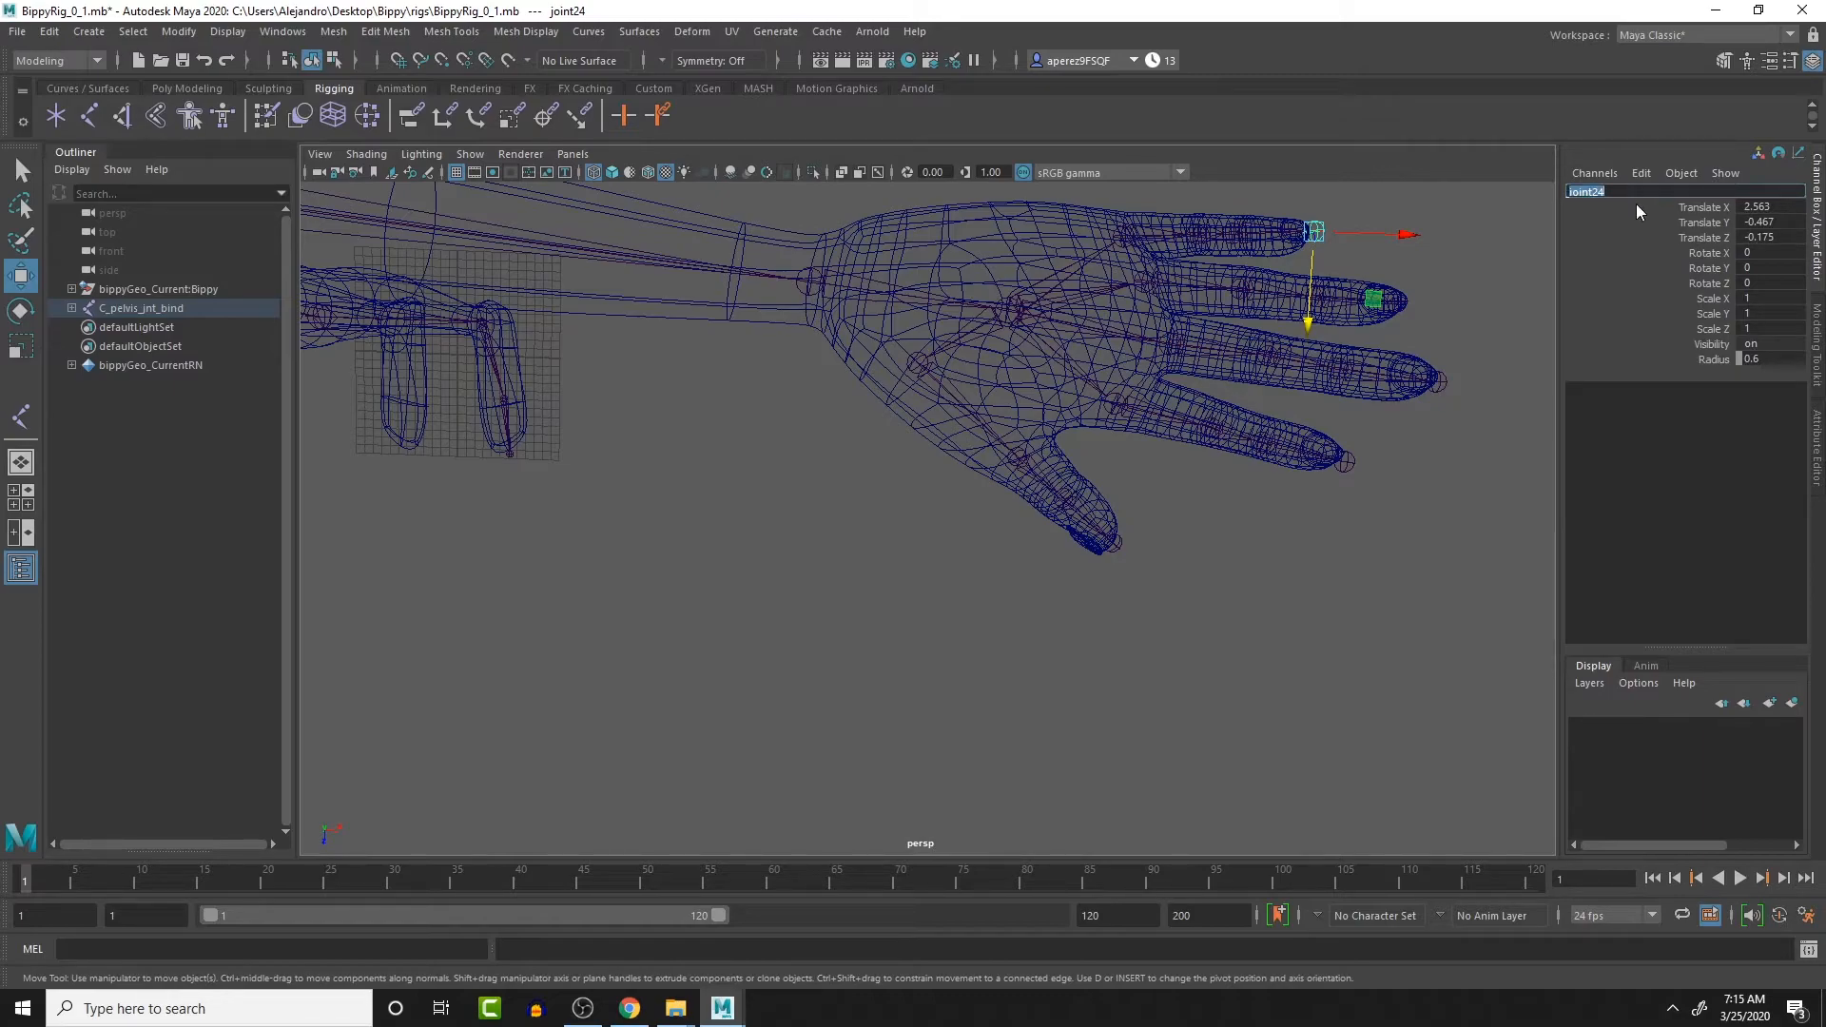
type("L_pink01_jnt_bind")
key("BackSpace")
type("4")
left_click(1669, 193)
key("BackSpace")
type("end")
key("Return")
- Move the pinky's end joint to the fingertip, at about Translate X 2.074, Y -0.496, Z -0.018
left_click_drag(1259, 263, 1267, 457, "alt")
key("f")
left_click_drag(1145, 416, 1281, 536, "alt")
scroll(1298, 483, "down", 7)
scroll(1299, 537, "down", 2)
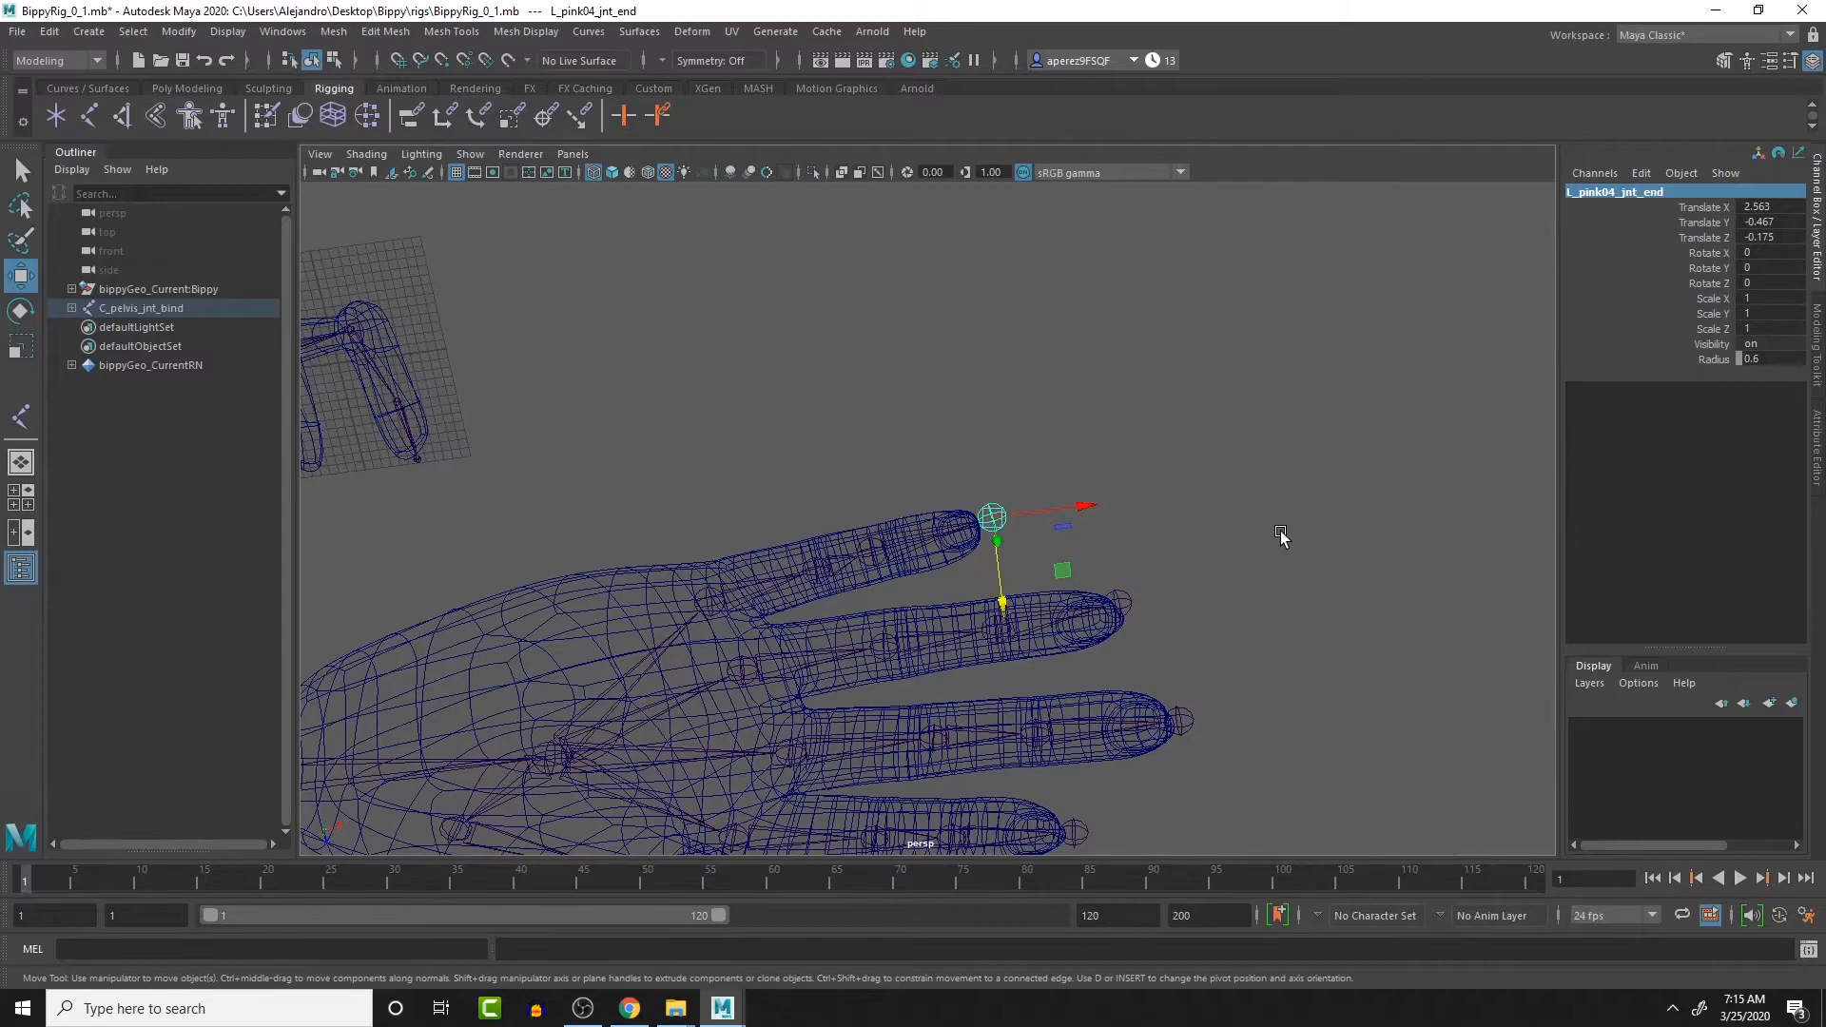
left_click(898, 568)
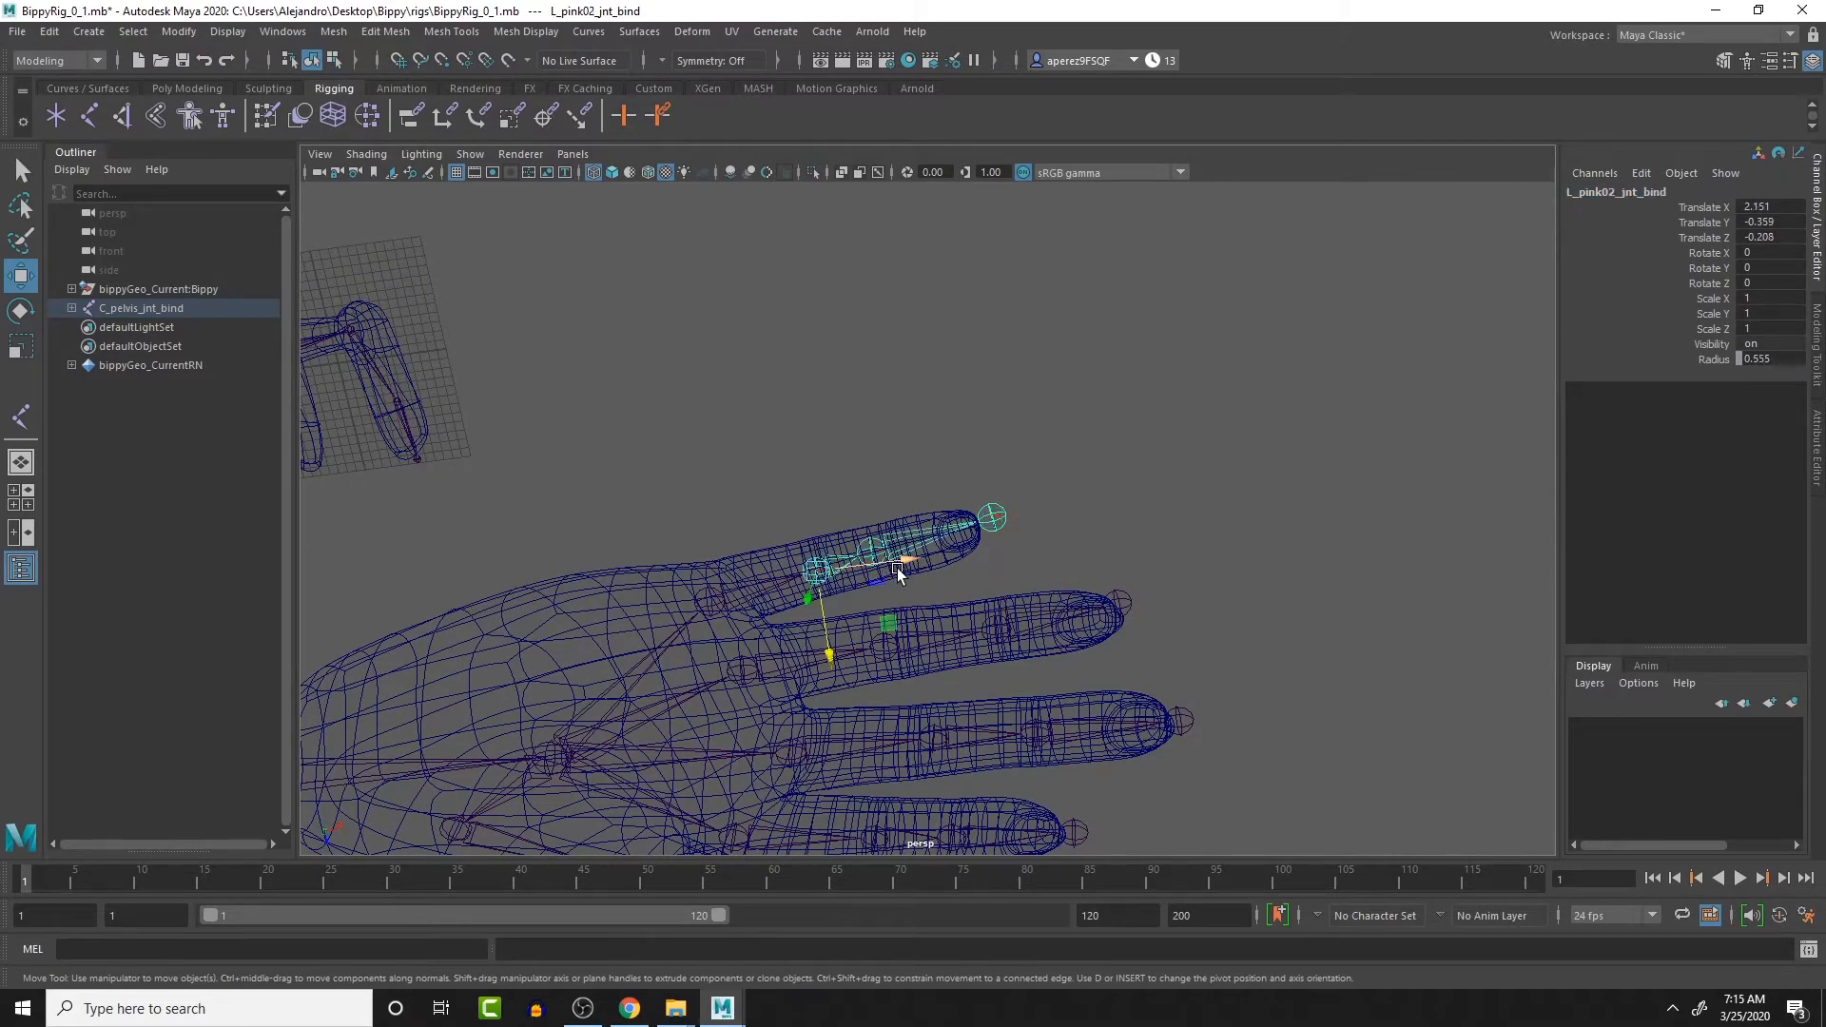
left_click(913, 552)
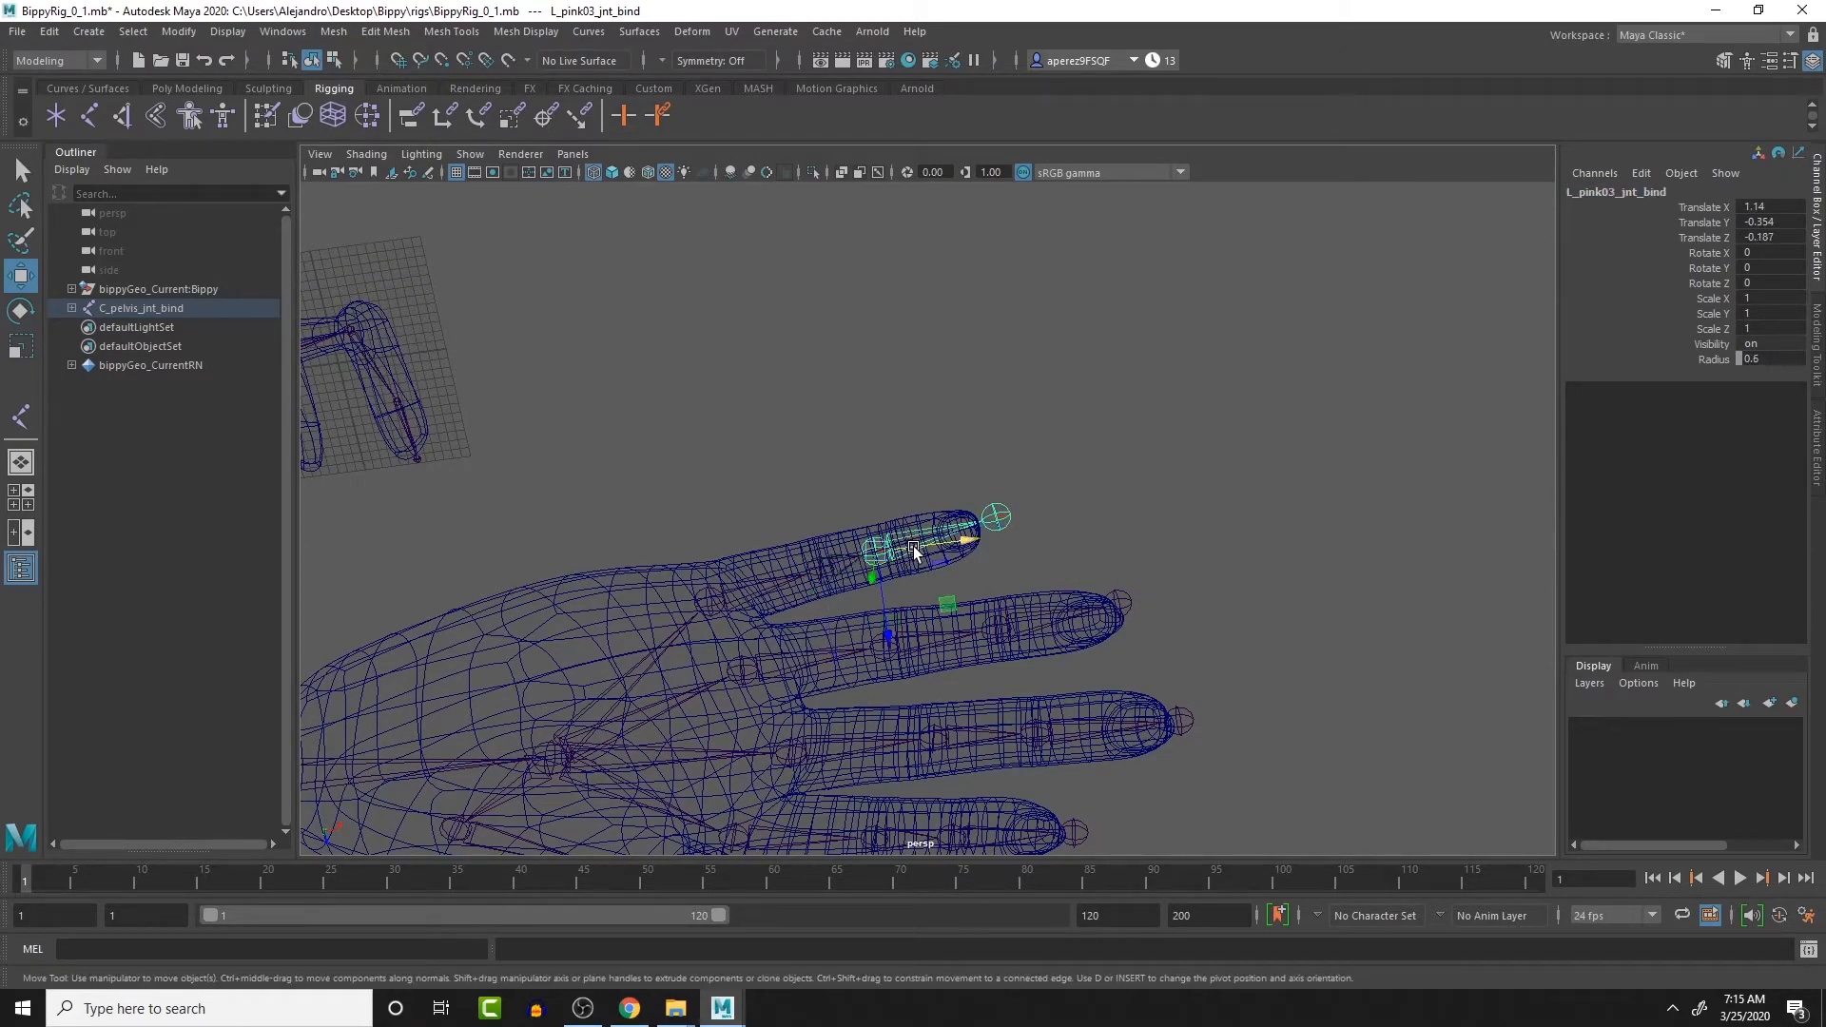
left_click(1033, 514)
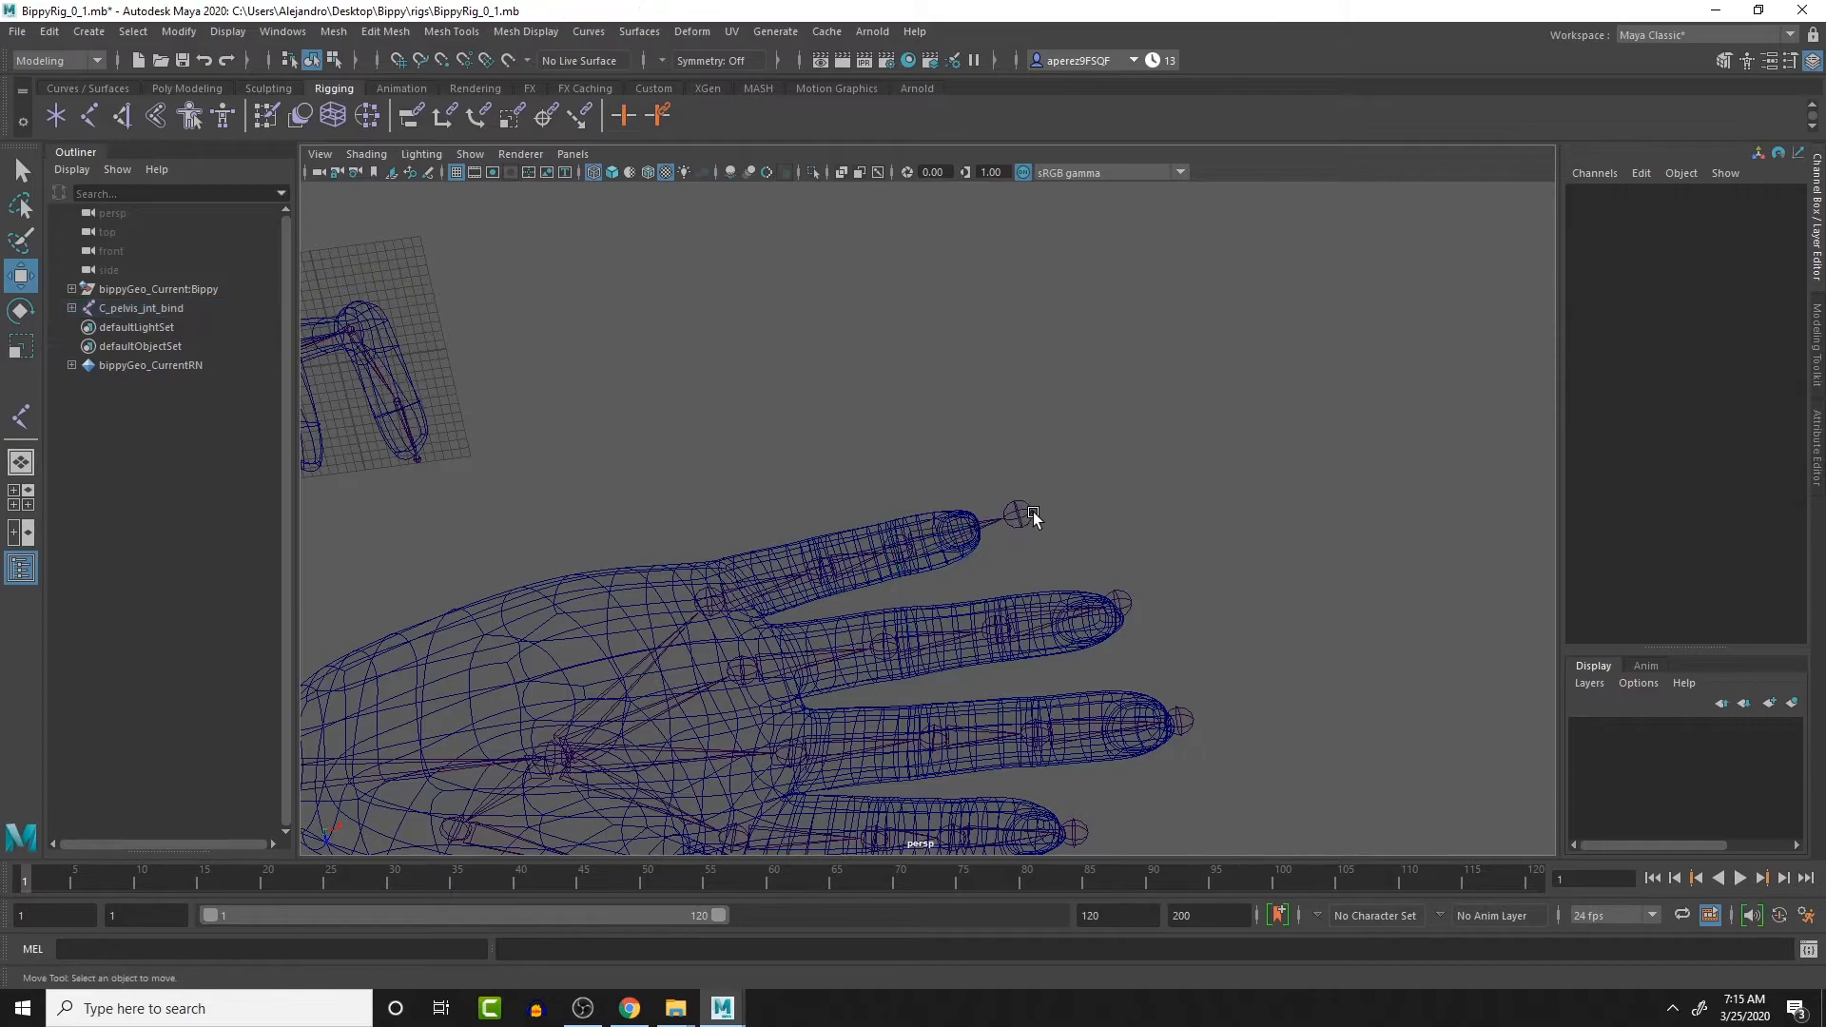
left_click(1022, 514)
left_click_drag(1070, 509, 999, 575)
middle_click_drag(1045, 513, 1170, 416, "alt")
left_click_drag(1094, 488, 1037, 518, "alt")
- Select the joint at the top of the left leg, name it L_leg_jnt_bind and copy the name
scroll(1019, 555, "down", 7)
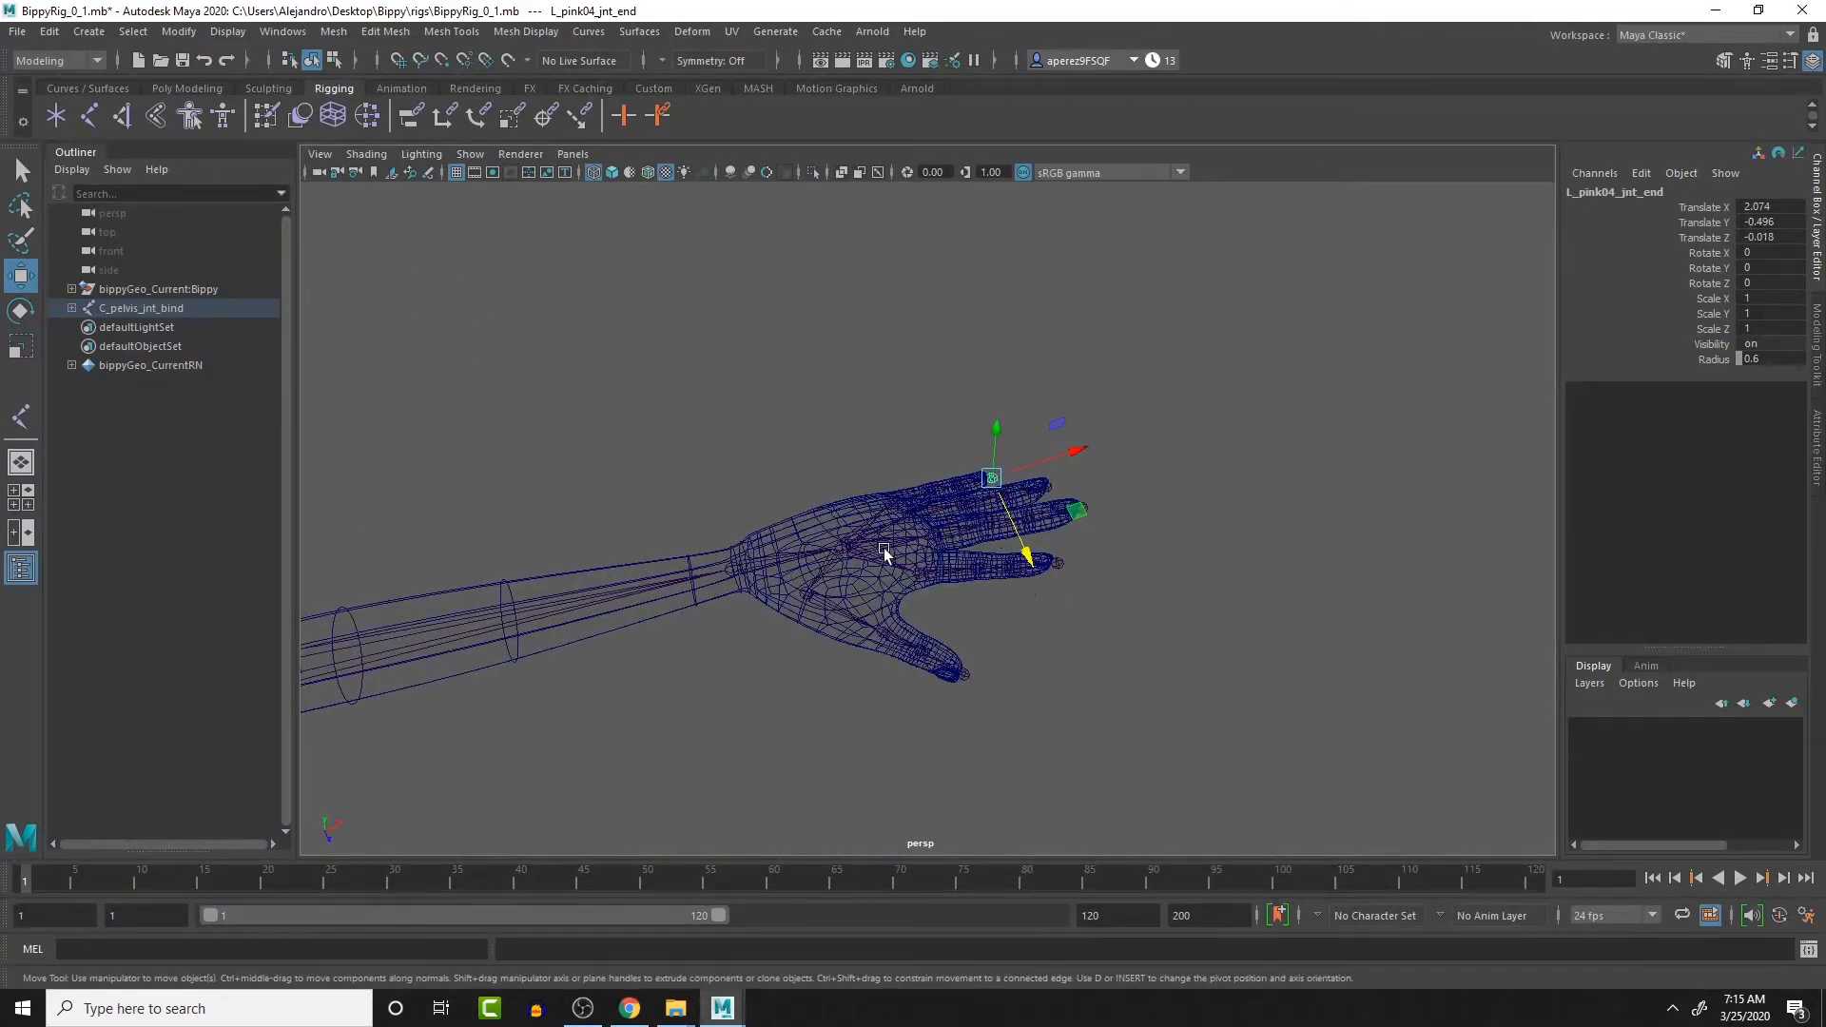
scroll(827, 569, "down", 7)
left_click_drag(710, 605, 640, 537, "alt")
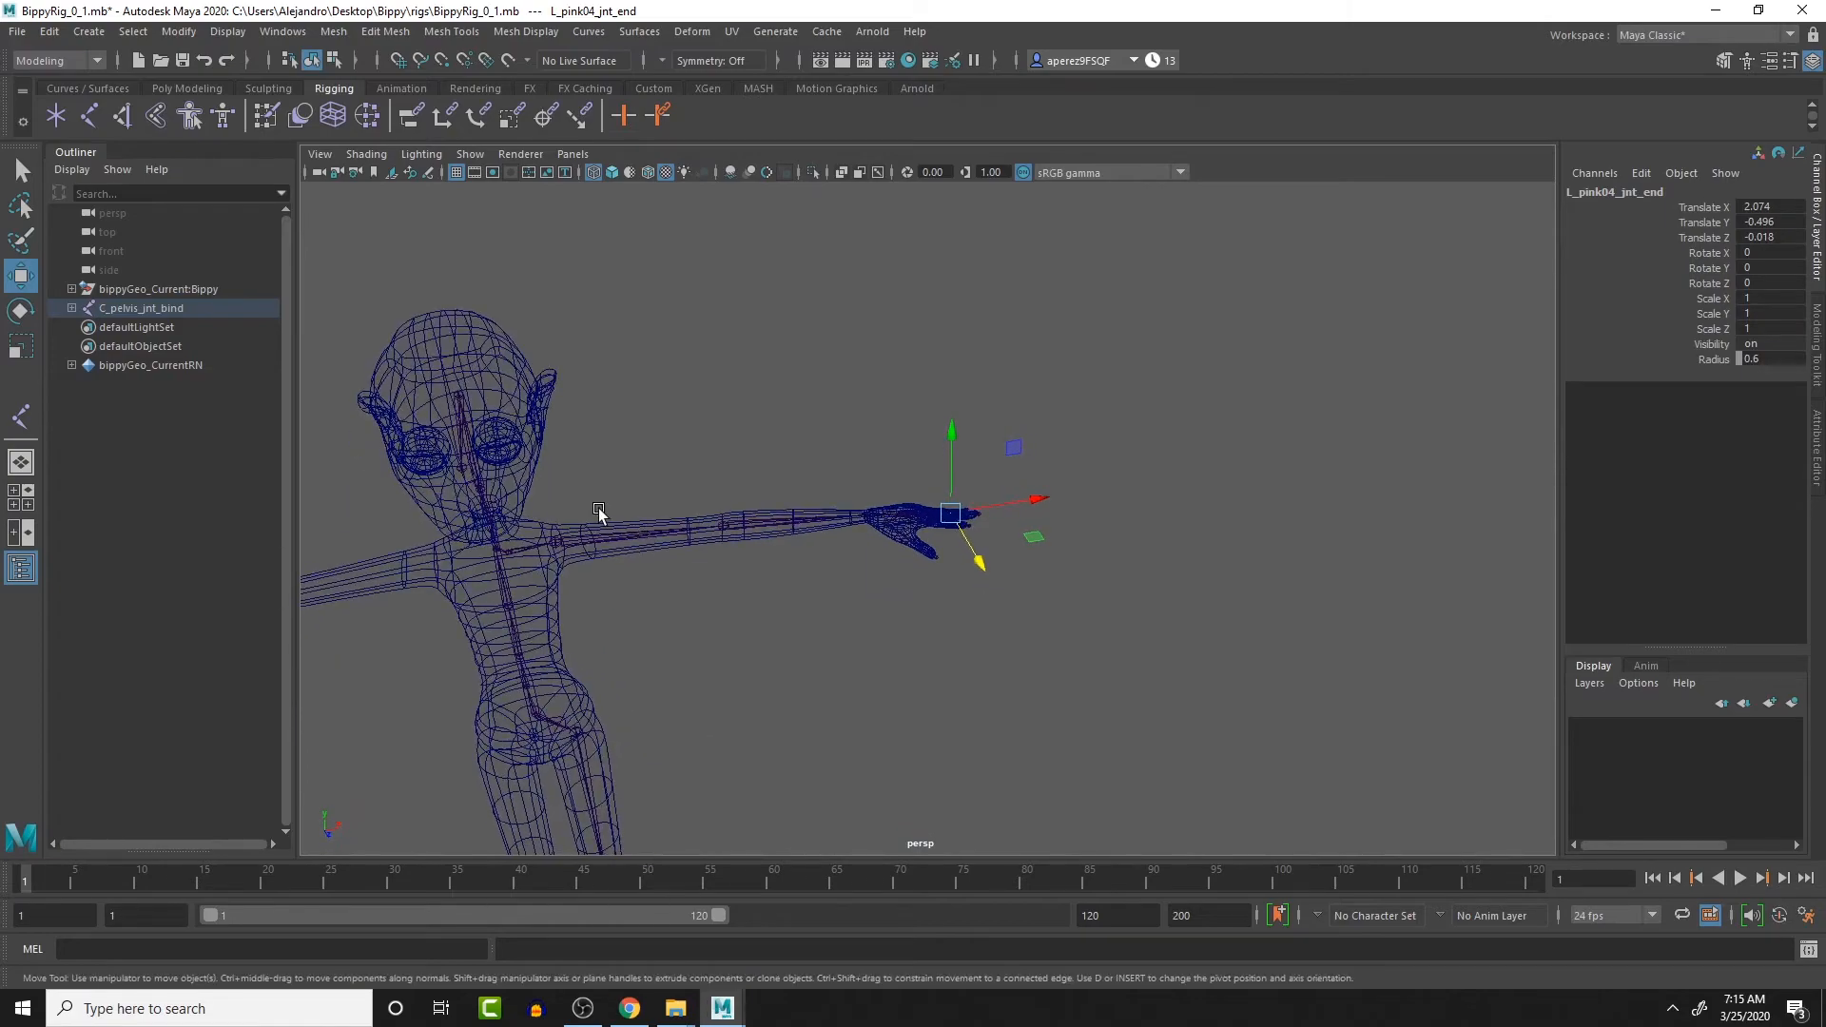
left_click_drag(591, 596, 968, 606, "alt")
left_click(619, 643)
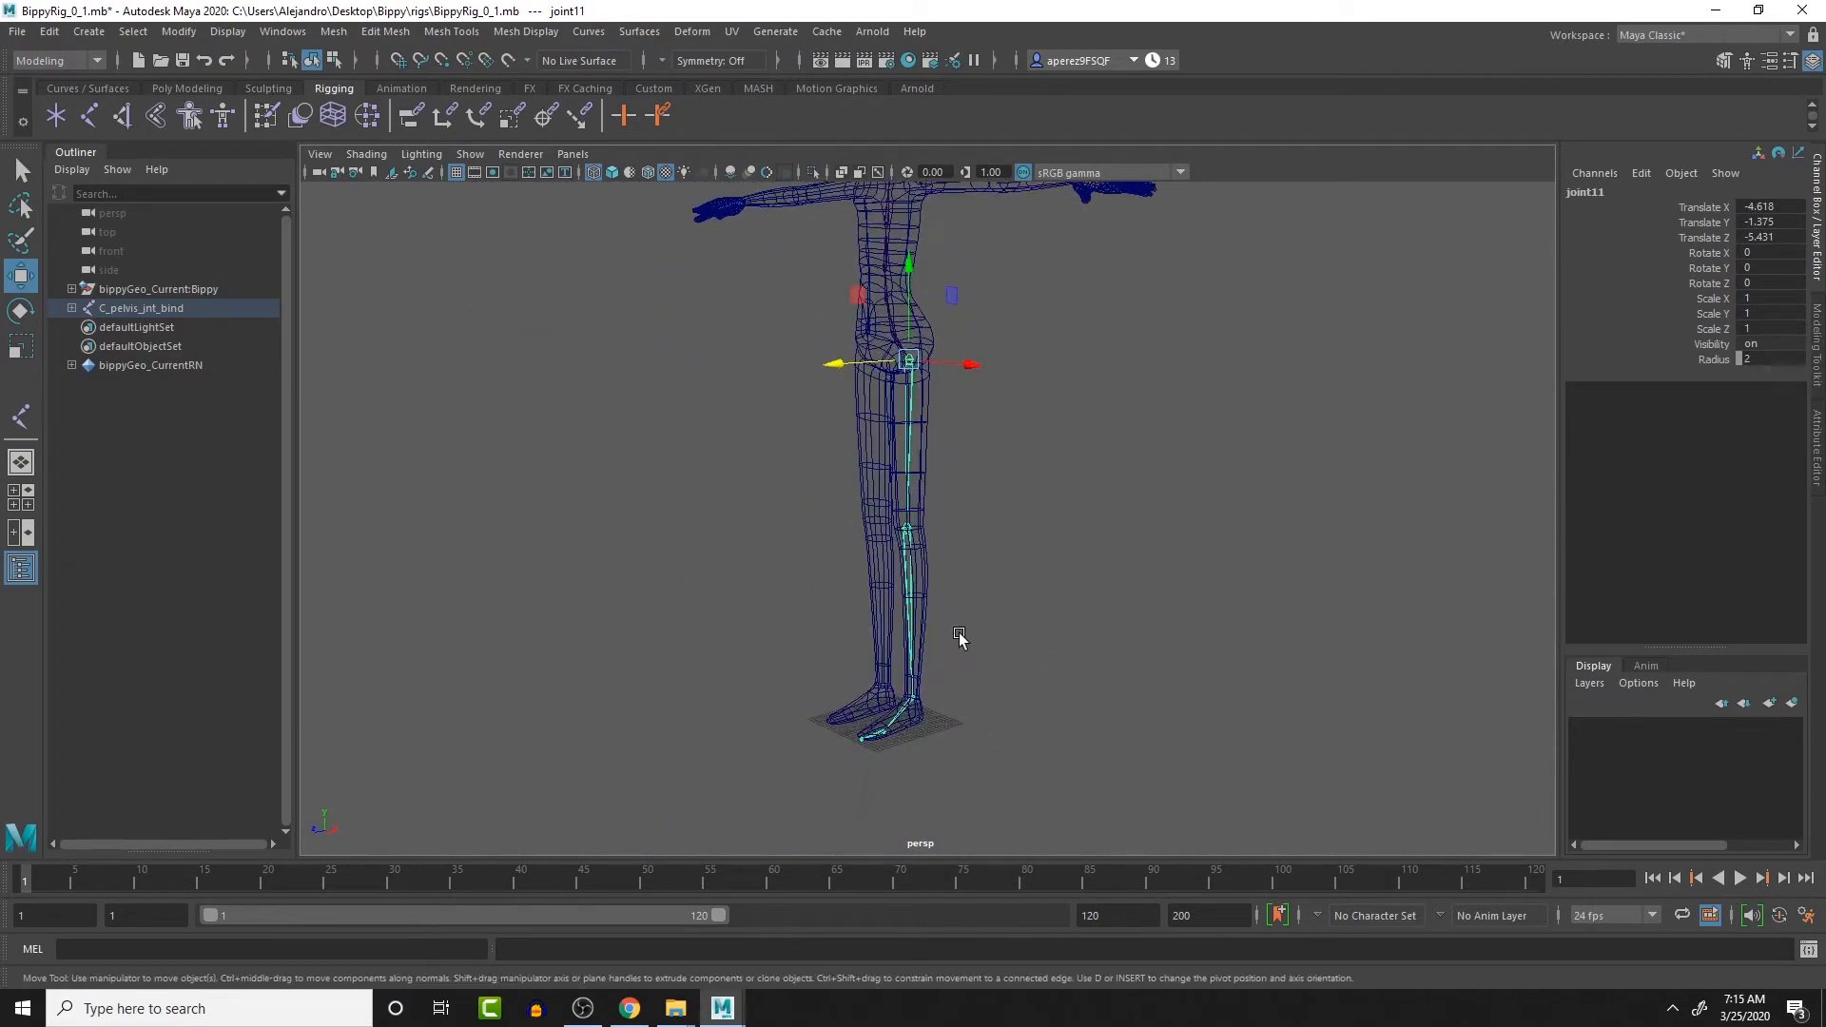
left_click(1582, 191)
type("v")
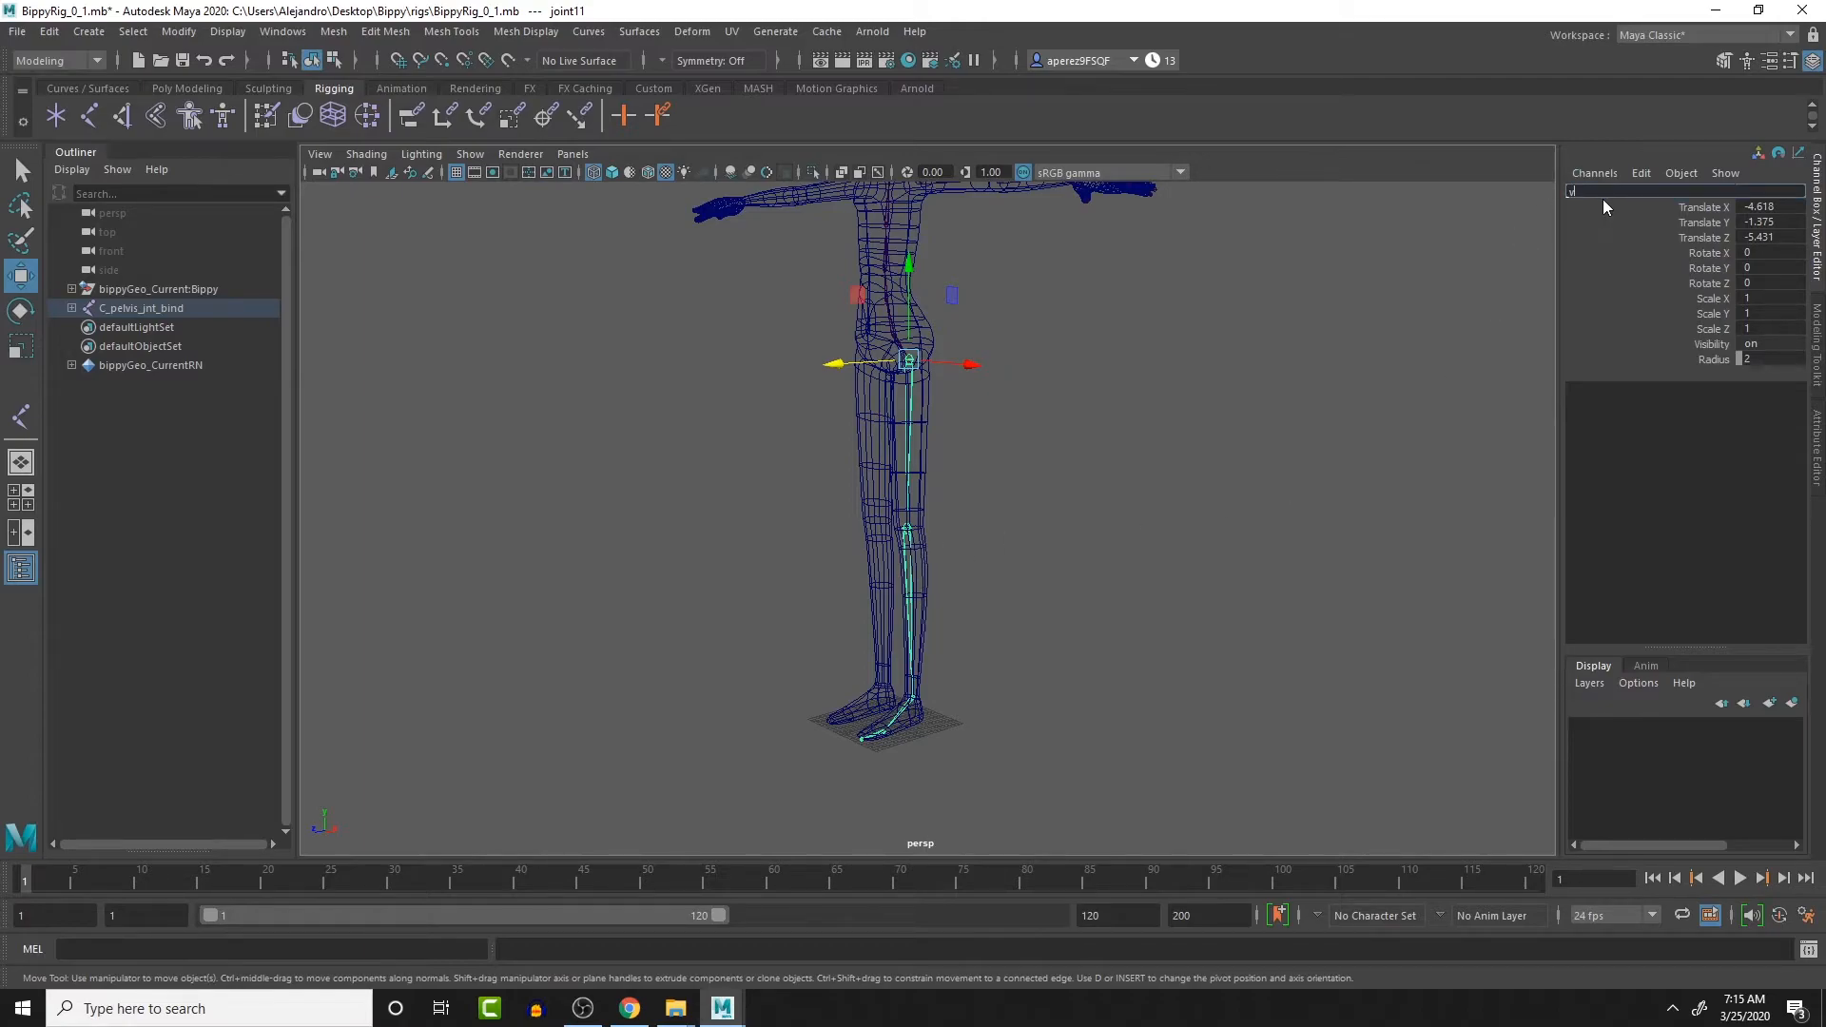
key("BackSpace")
type("n")
key("BackSpace")
key("BackSpace")
key("BackSpace")
type("jnt_bin")
key("Return")
left_click(1605, 194)
key("Return")
key("ctrl+c")
- Select the left knee joint and name it L_knee_jnt_bind, adapting the copied leg name
key("Down")
left_click(1617, 193)
key("ctrl+v")
left_click(1594, 193)
key("BackSpace")
key("BackSpace")
key("BackSpace")
type("knee")
key("Return")
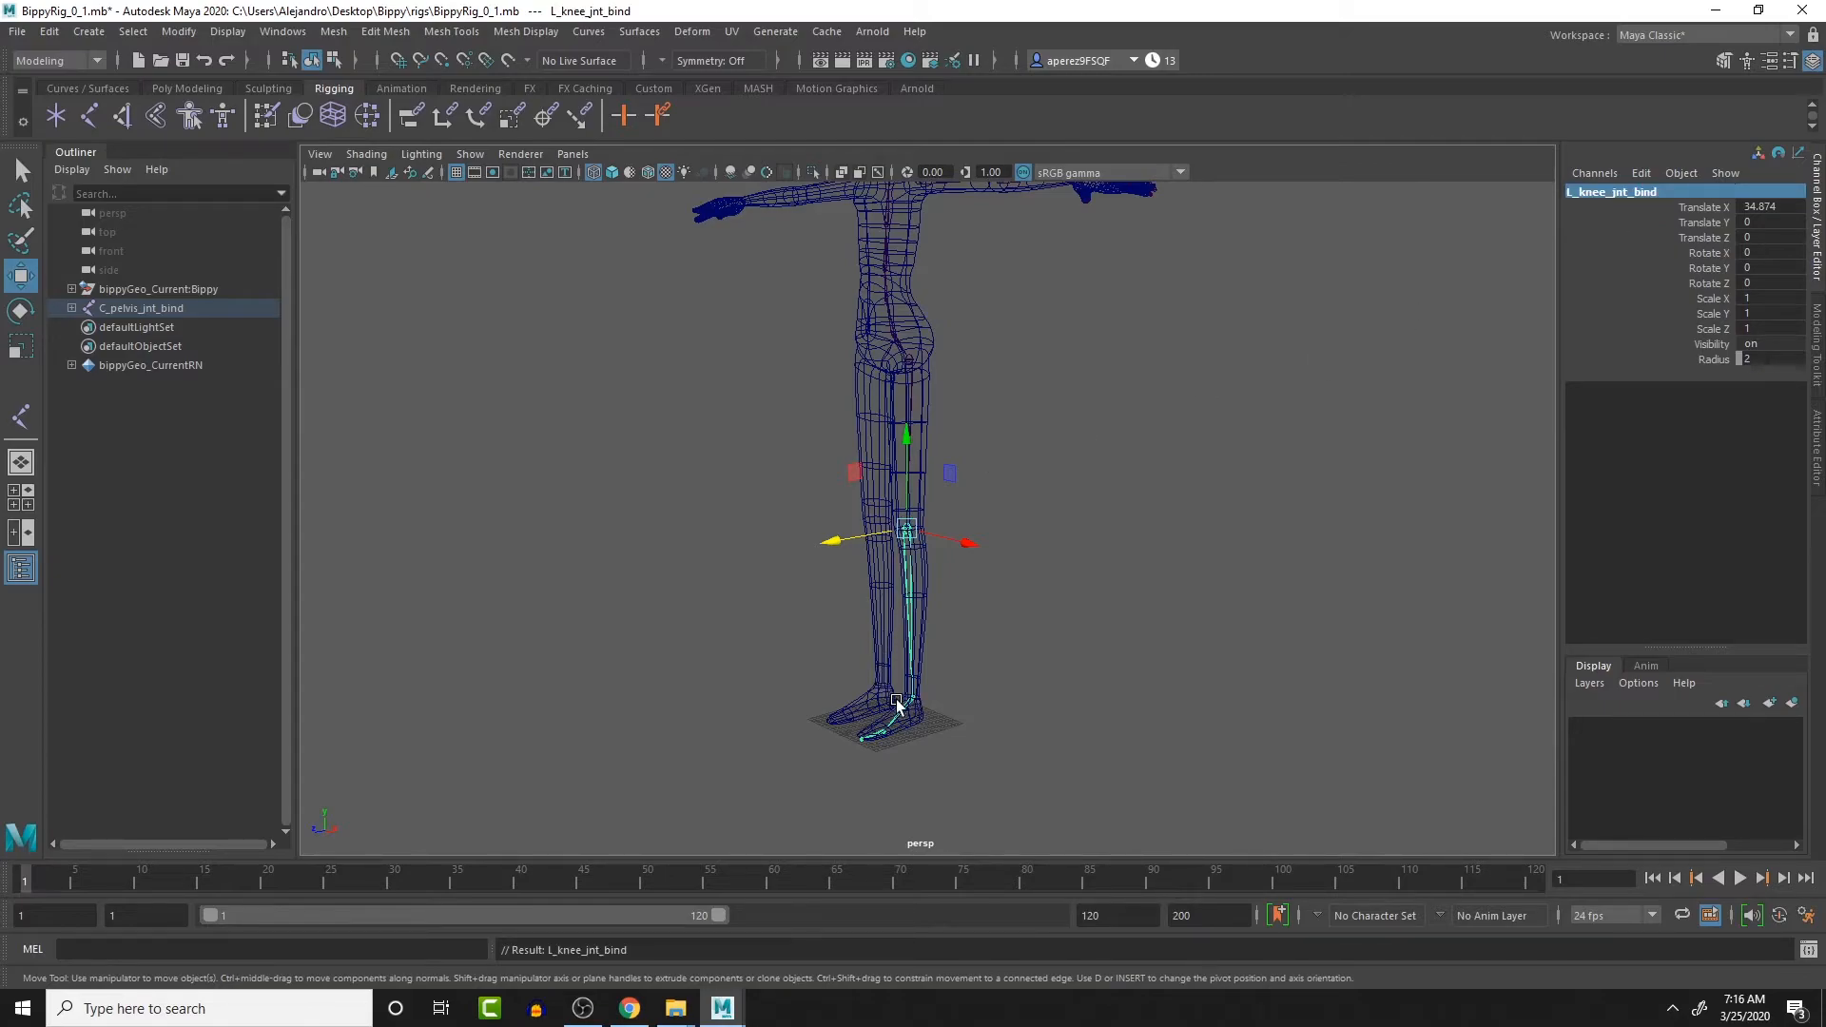
- Select the left ankle joint and name it L_ankle_jnt_bind, adapting the copied leg name
left_click(903, 702)
left_click(1606, 193)
key("ctrl+v")
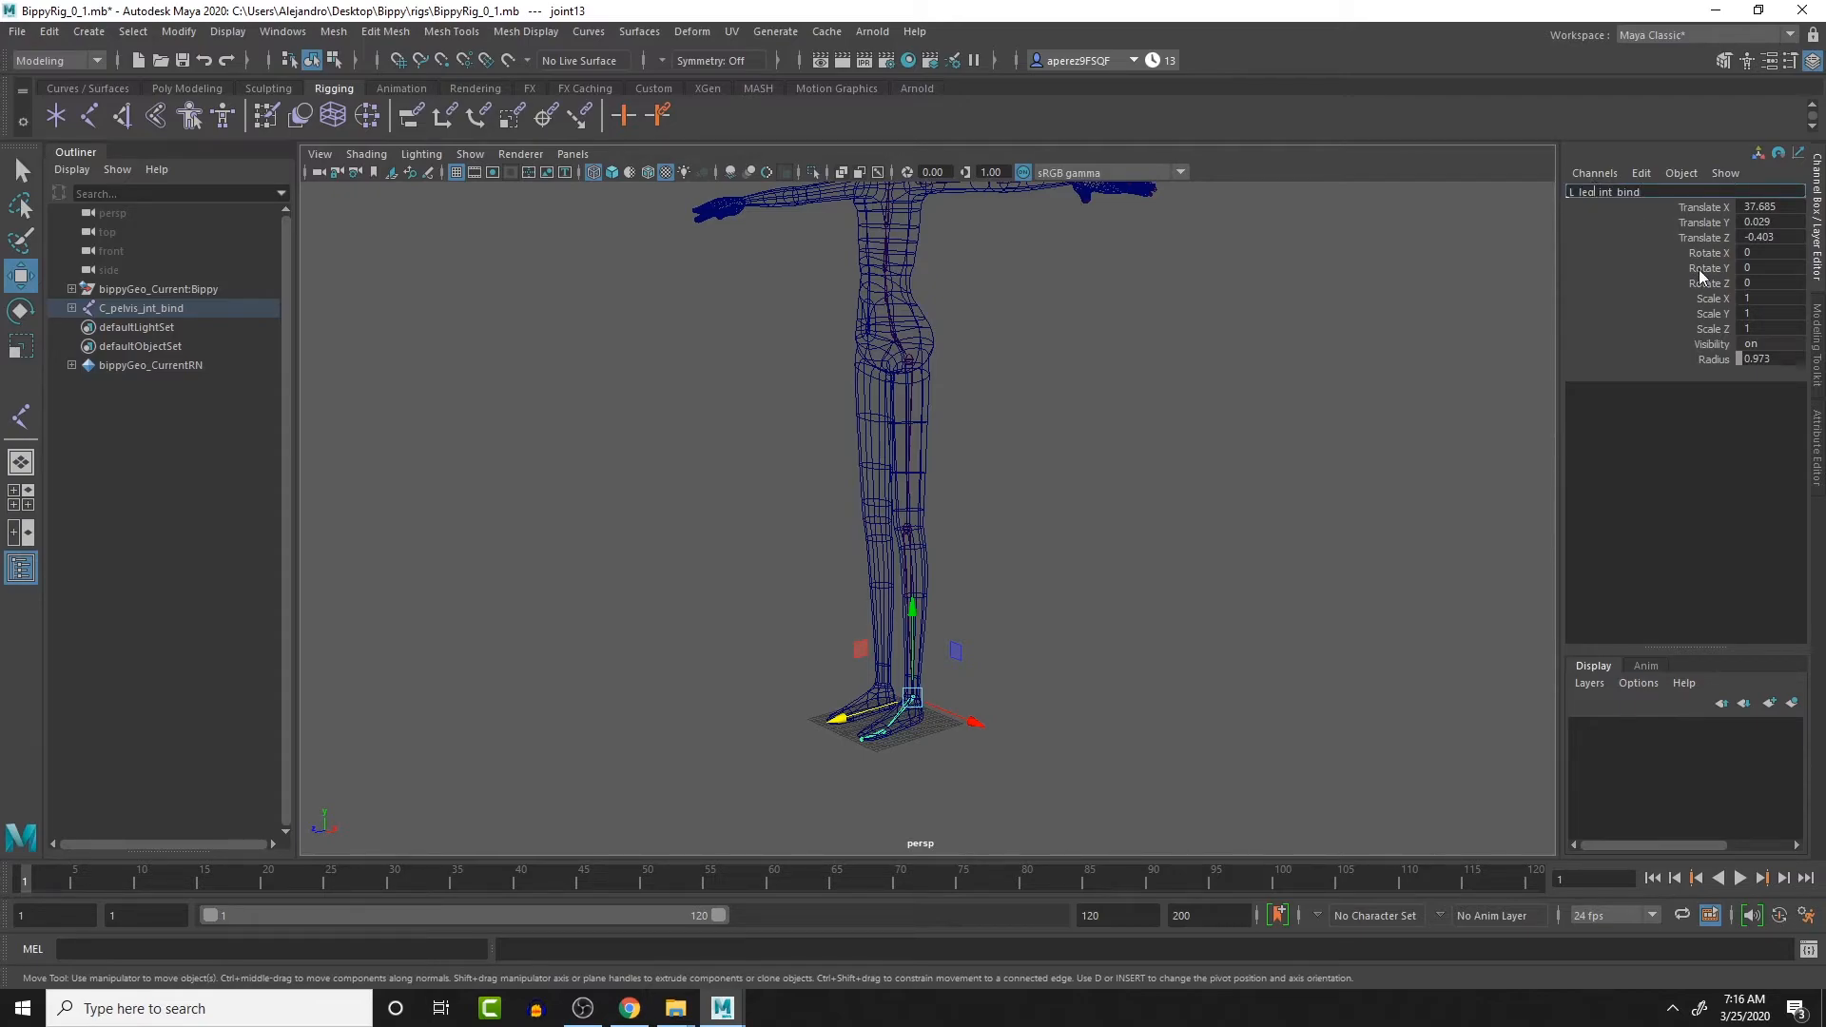
type("=")
key("BackSpace")
key("BackSpace")
key("BackSpace")
key("BackSpace")
key("BackSpace")
type("_ankle")
key("Return")
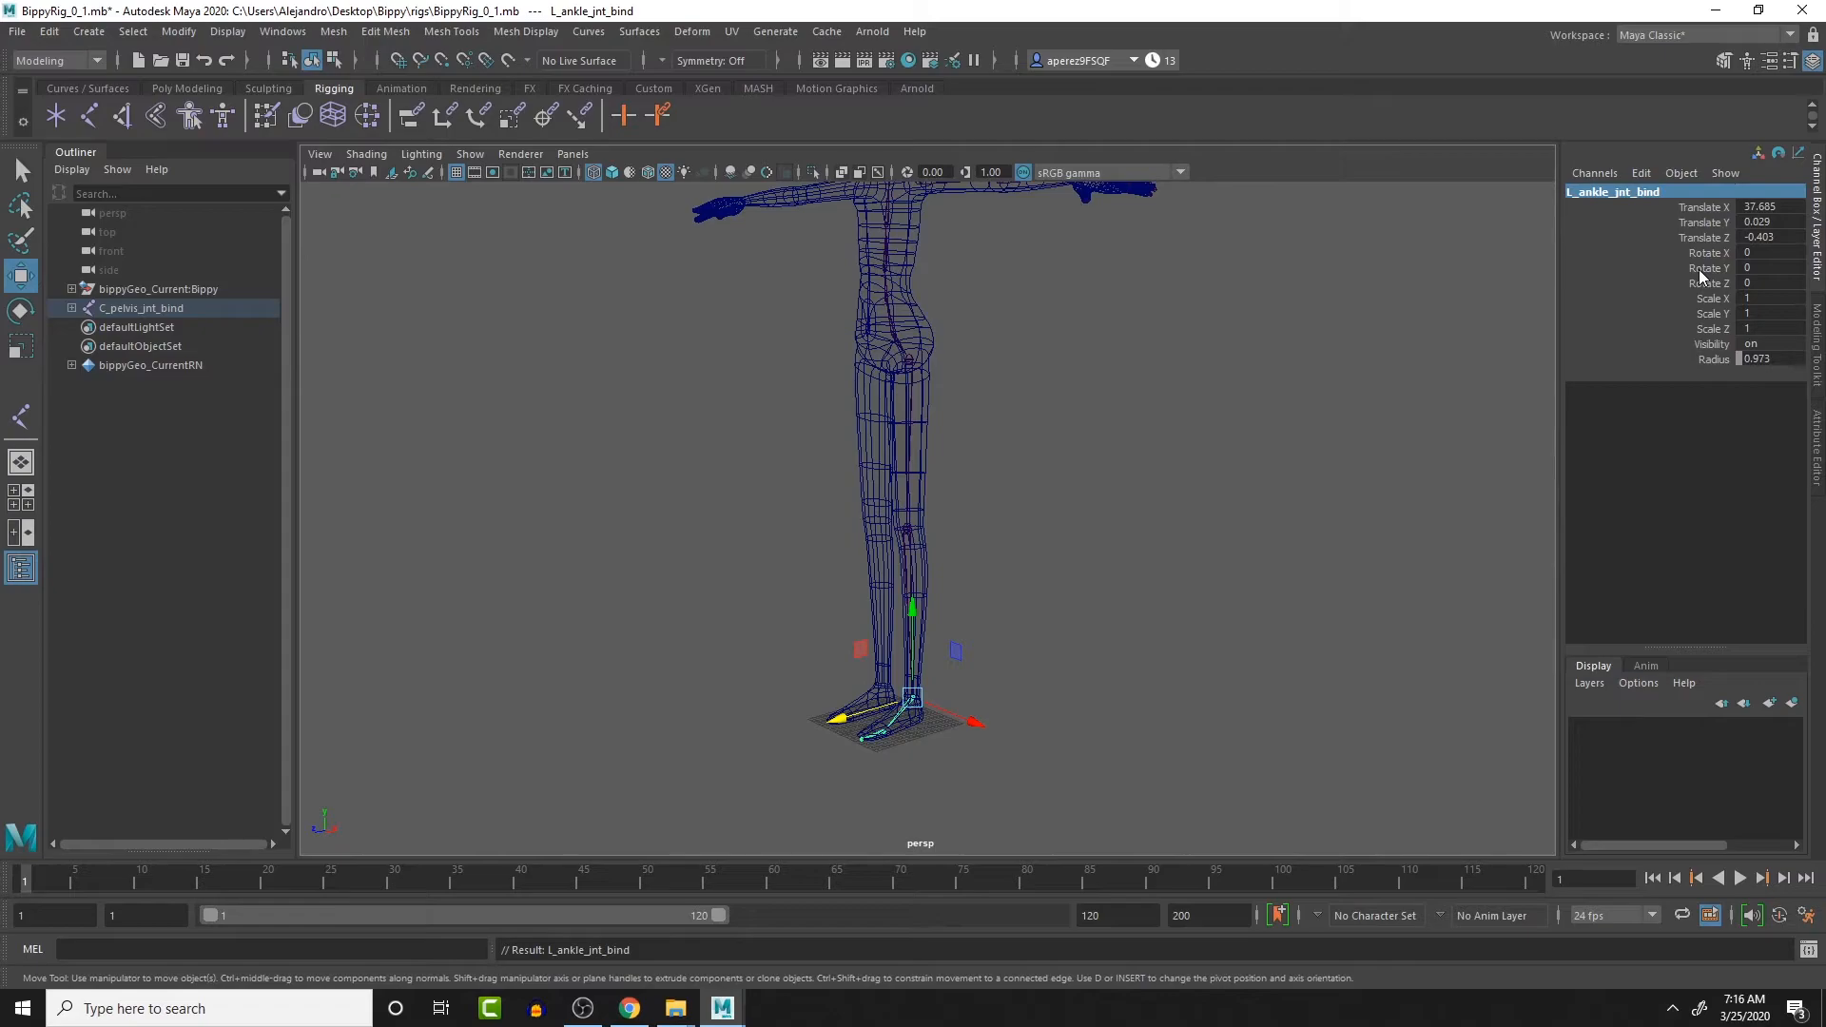
- Select the joint at the ball of the left foot and name it L_ball_jnt_bind
left_click(881, 730)
double_click(1616, 188)
type("bal")
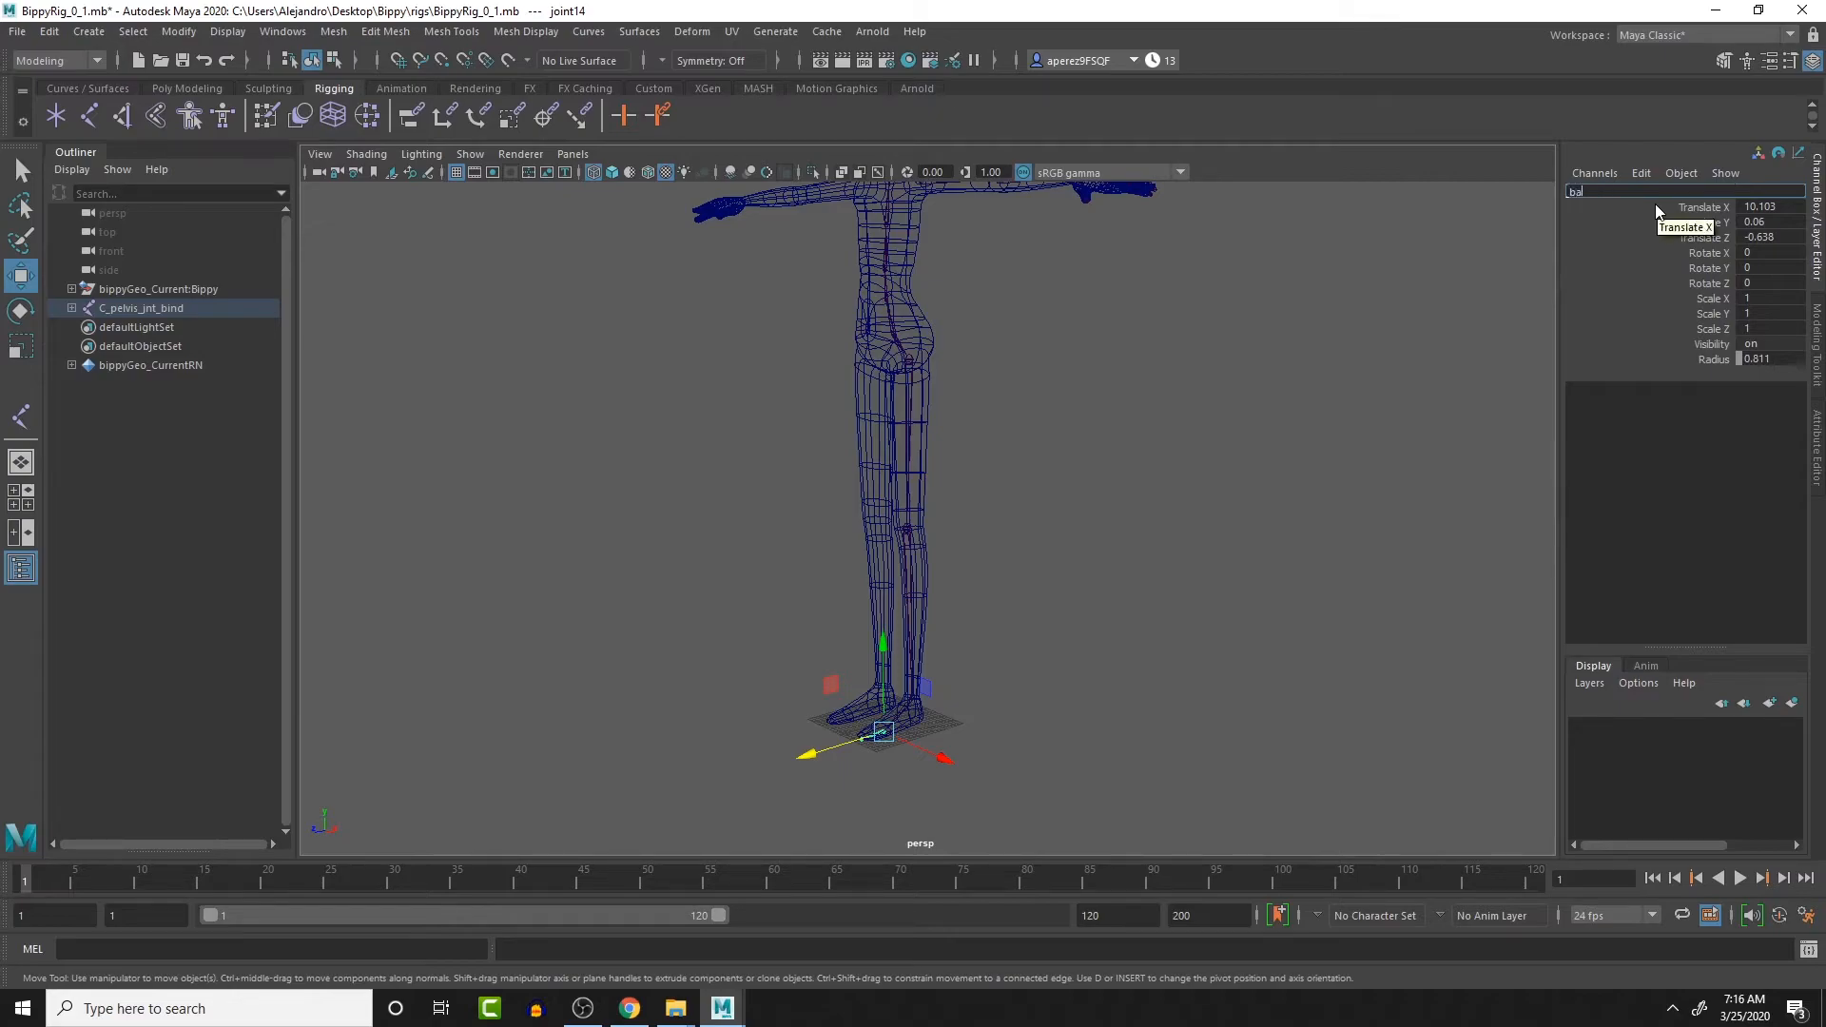
key("BackSpace")
key("BackSpace")
key("BackSpace")
type("L_leg_jnt_bind")
key("BackSpace")
key("BackSpace")
key("BackSpace")
type("ball")
key("Return")
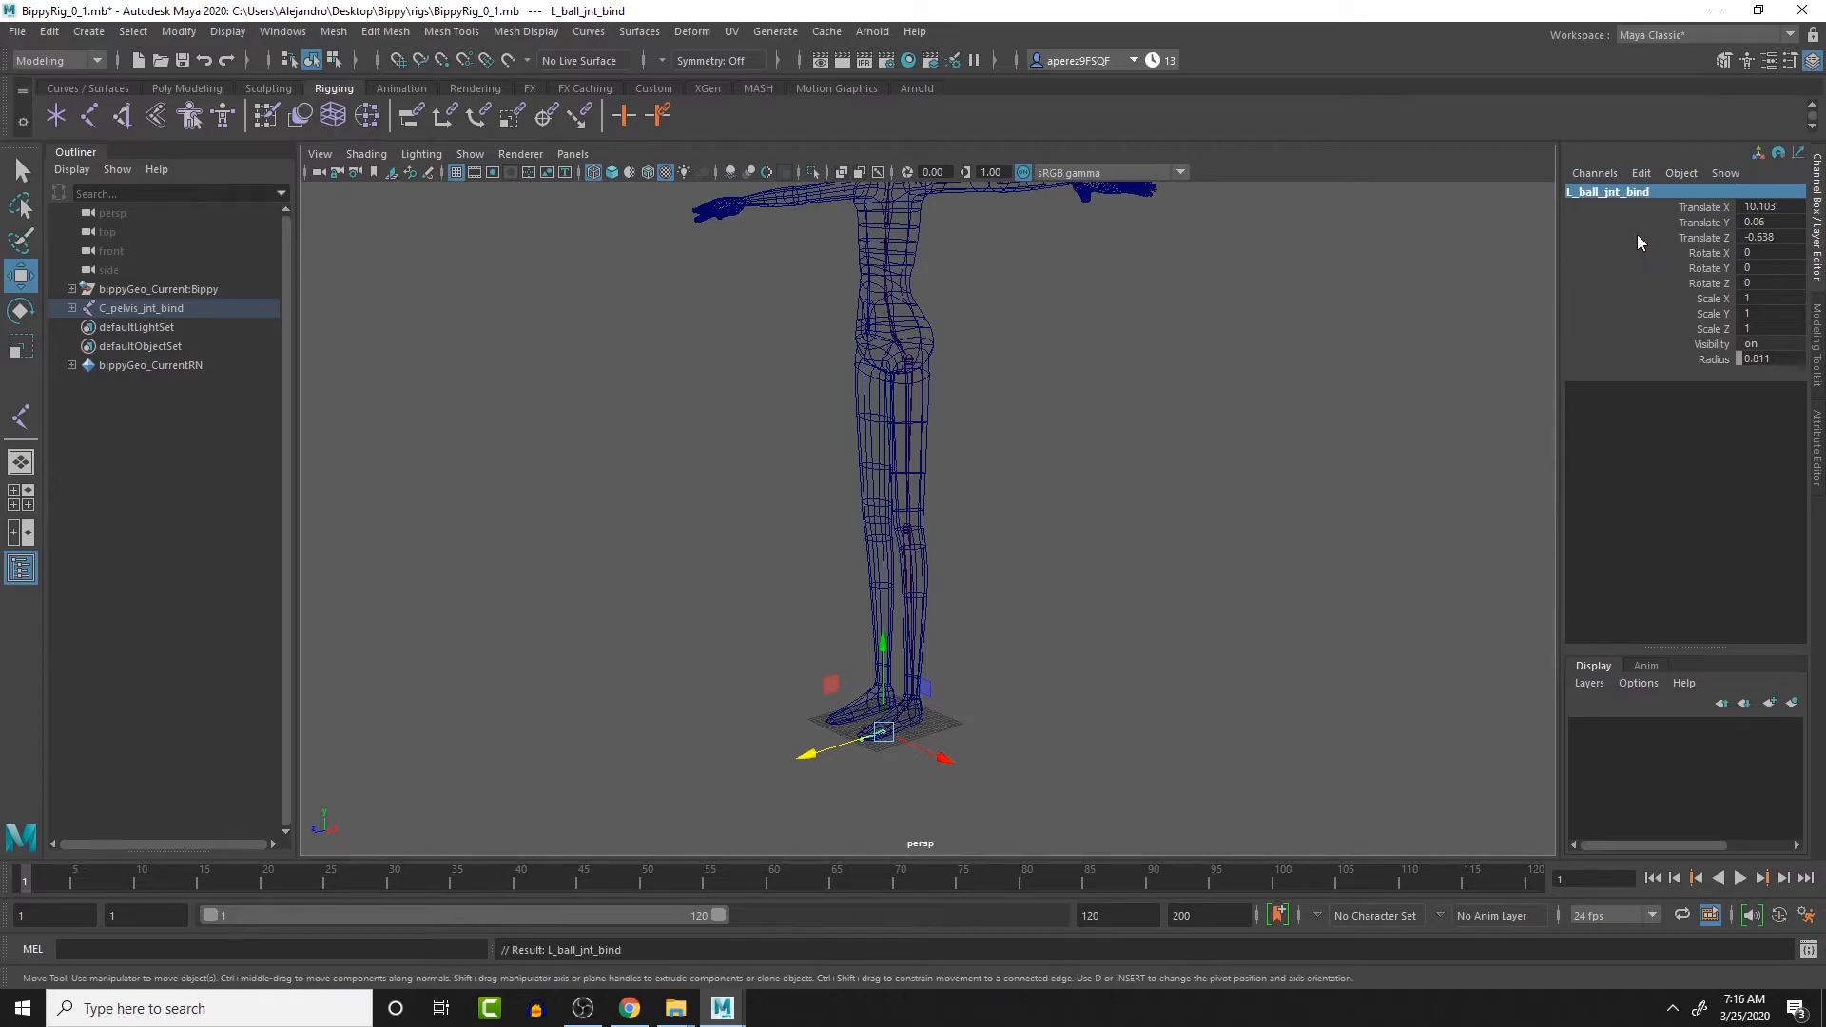
- Select the joint at the tip of the left foot and name it L_toes_jnt_bind
left_click(1071, 719)
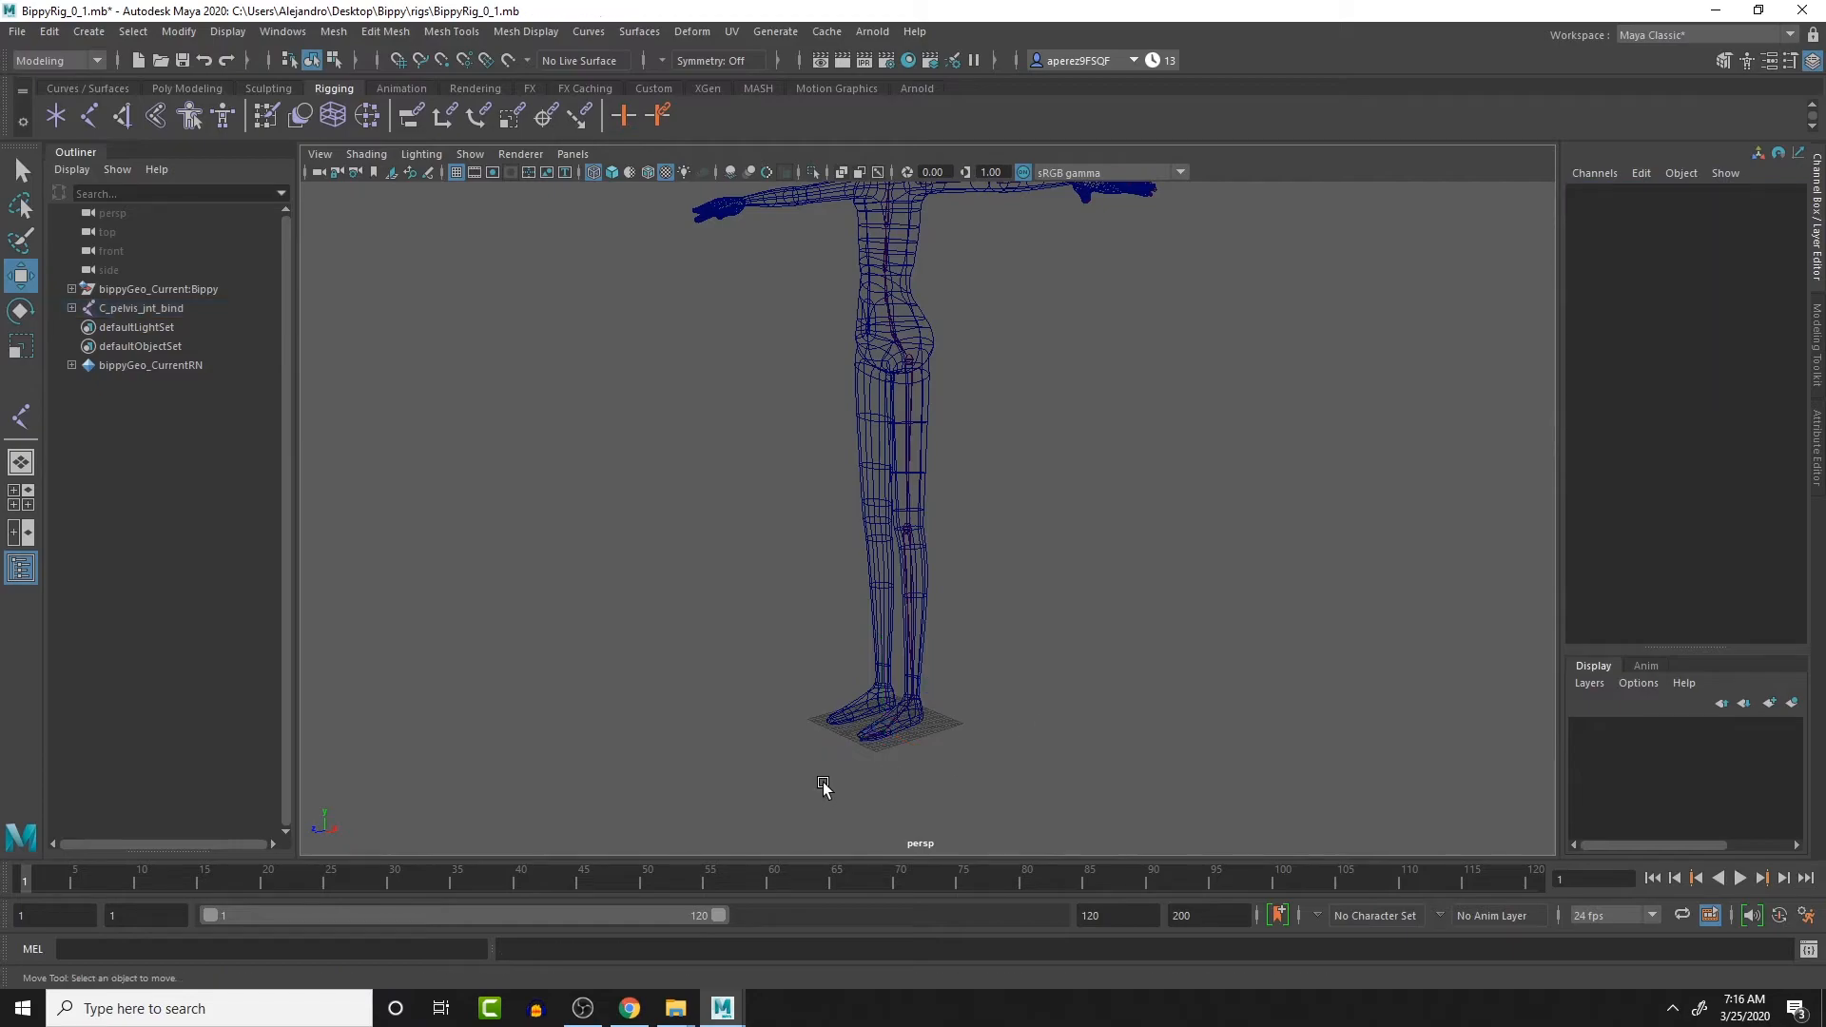
left_click(861, 738)
left_click(1594, 193)
key("ctrl+v")
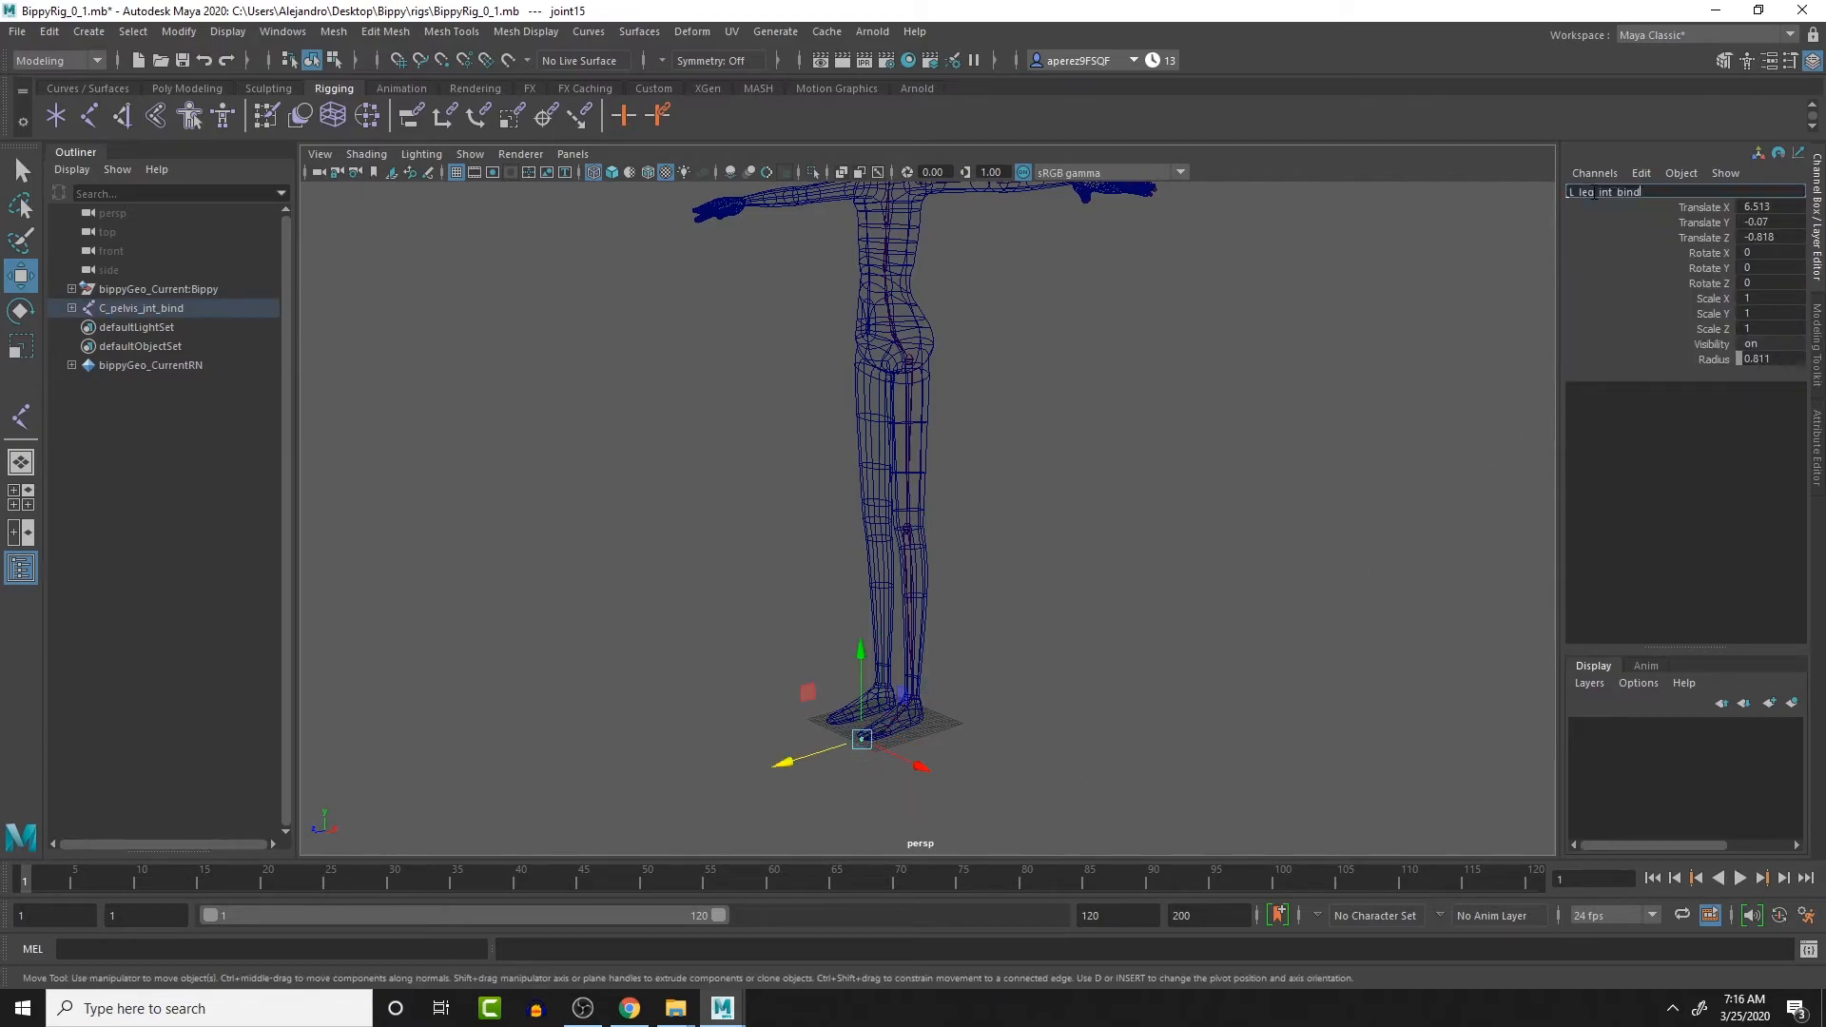
left_click(1596, 192)
key("BackSpace")
key("BackSpace")
key("BackSpace")
type("toes")
key("Return")
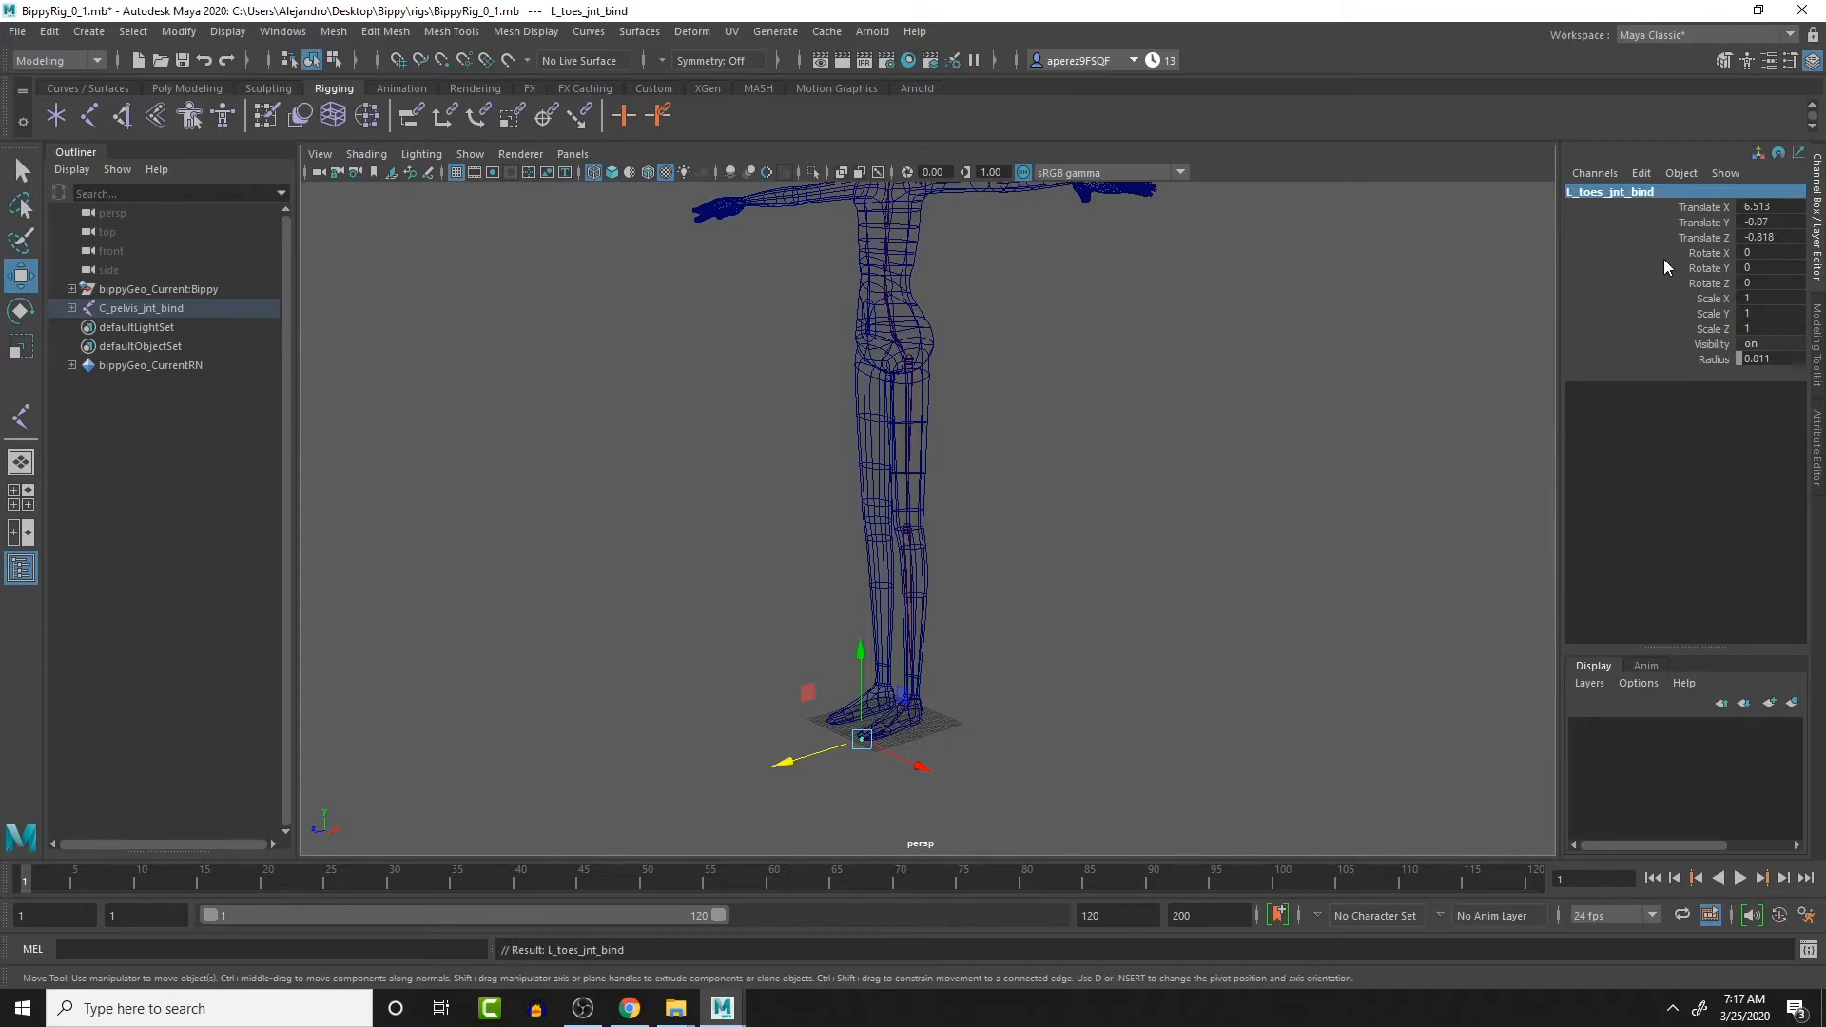
- Select the left clavicle joint at the root of the arm chain and switch to the Rigging menu set
left_click_drag(906, 364, 1003, 394, "alt")
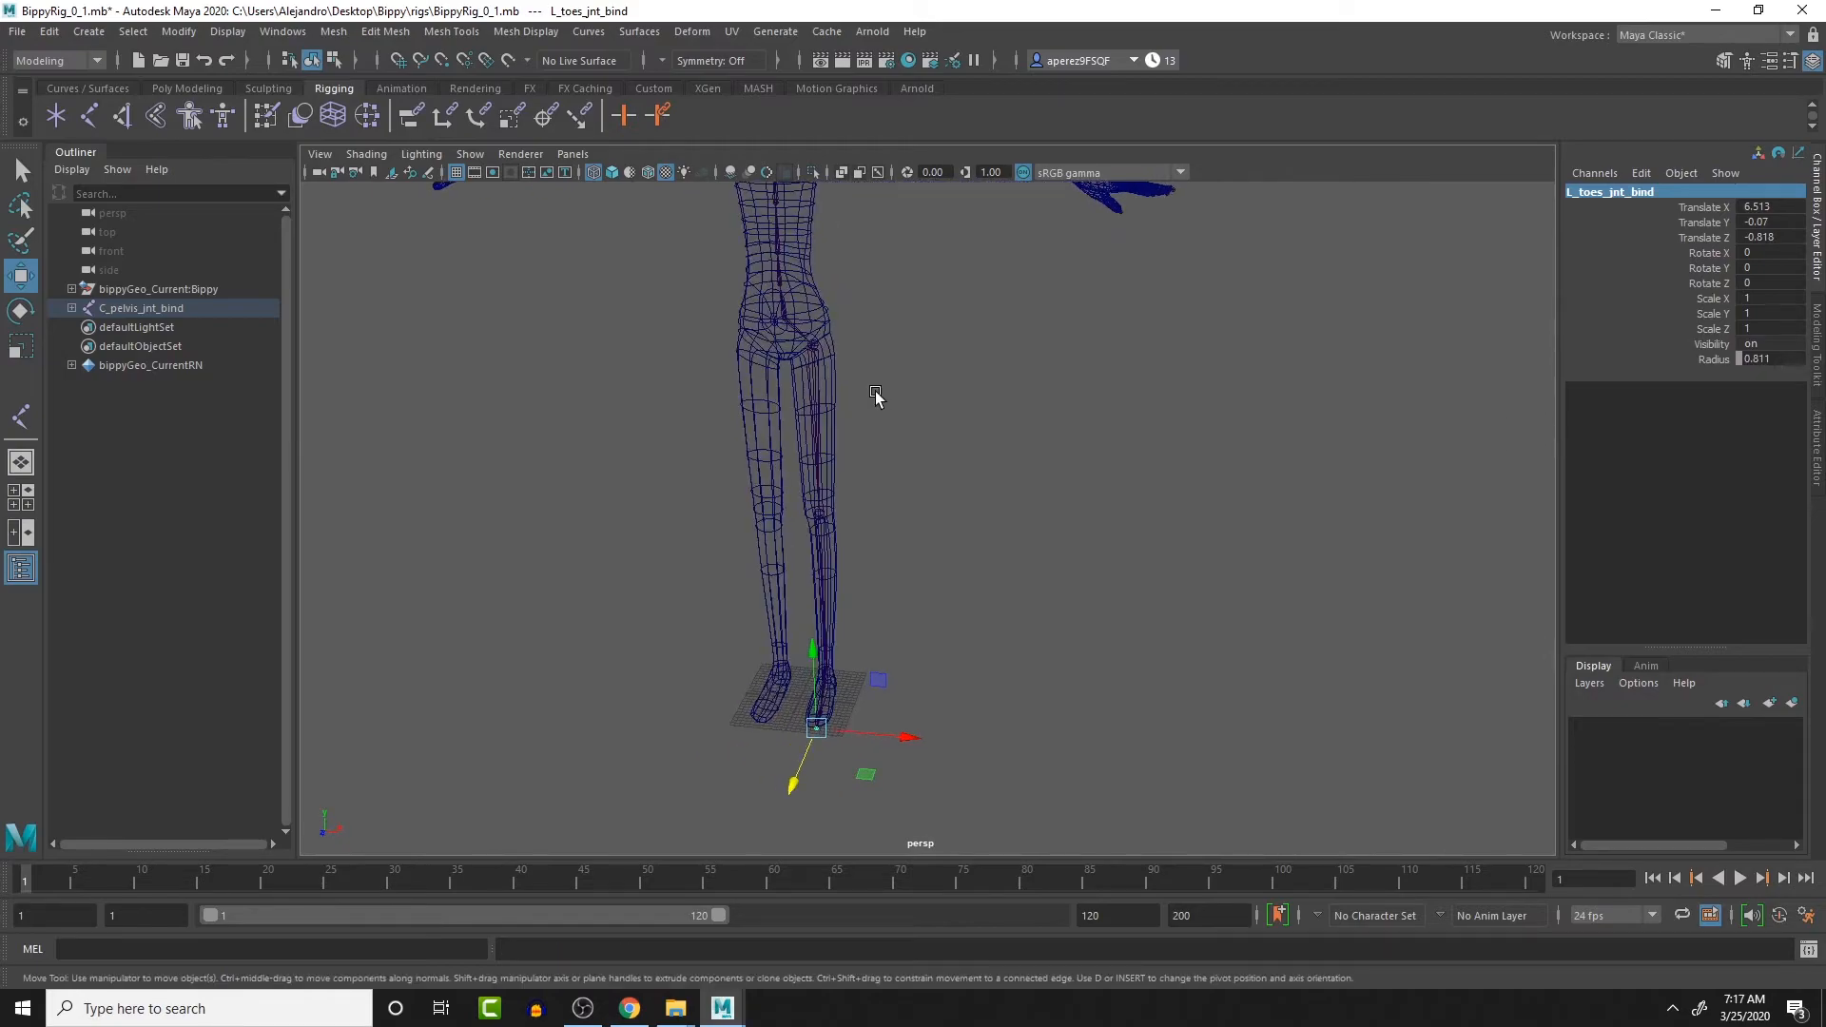
middle_click_drag(825, 375, 882, 495, "alt")
left_click_drag(861, 242, 841, 275, "alt")
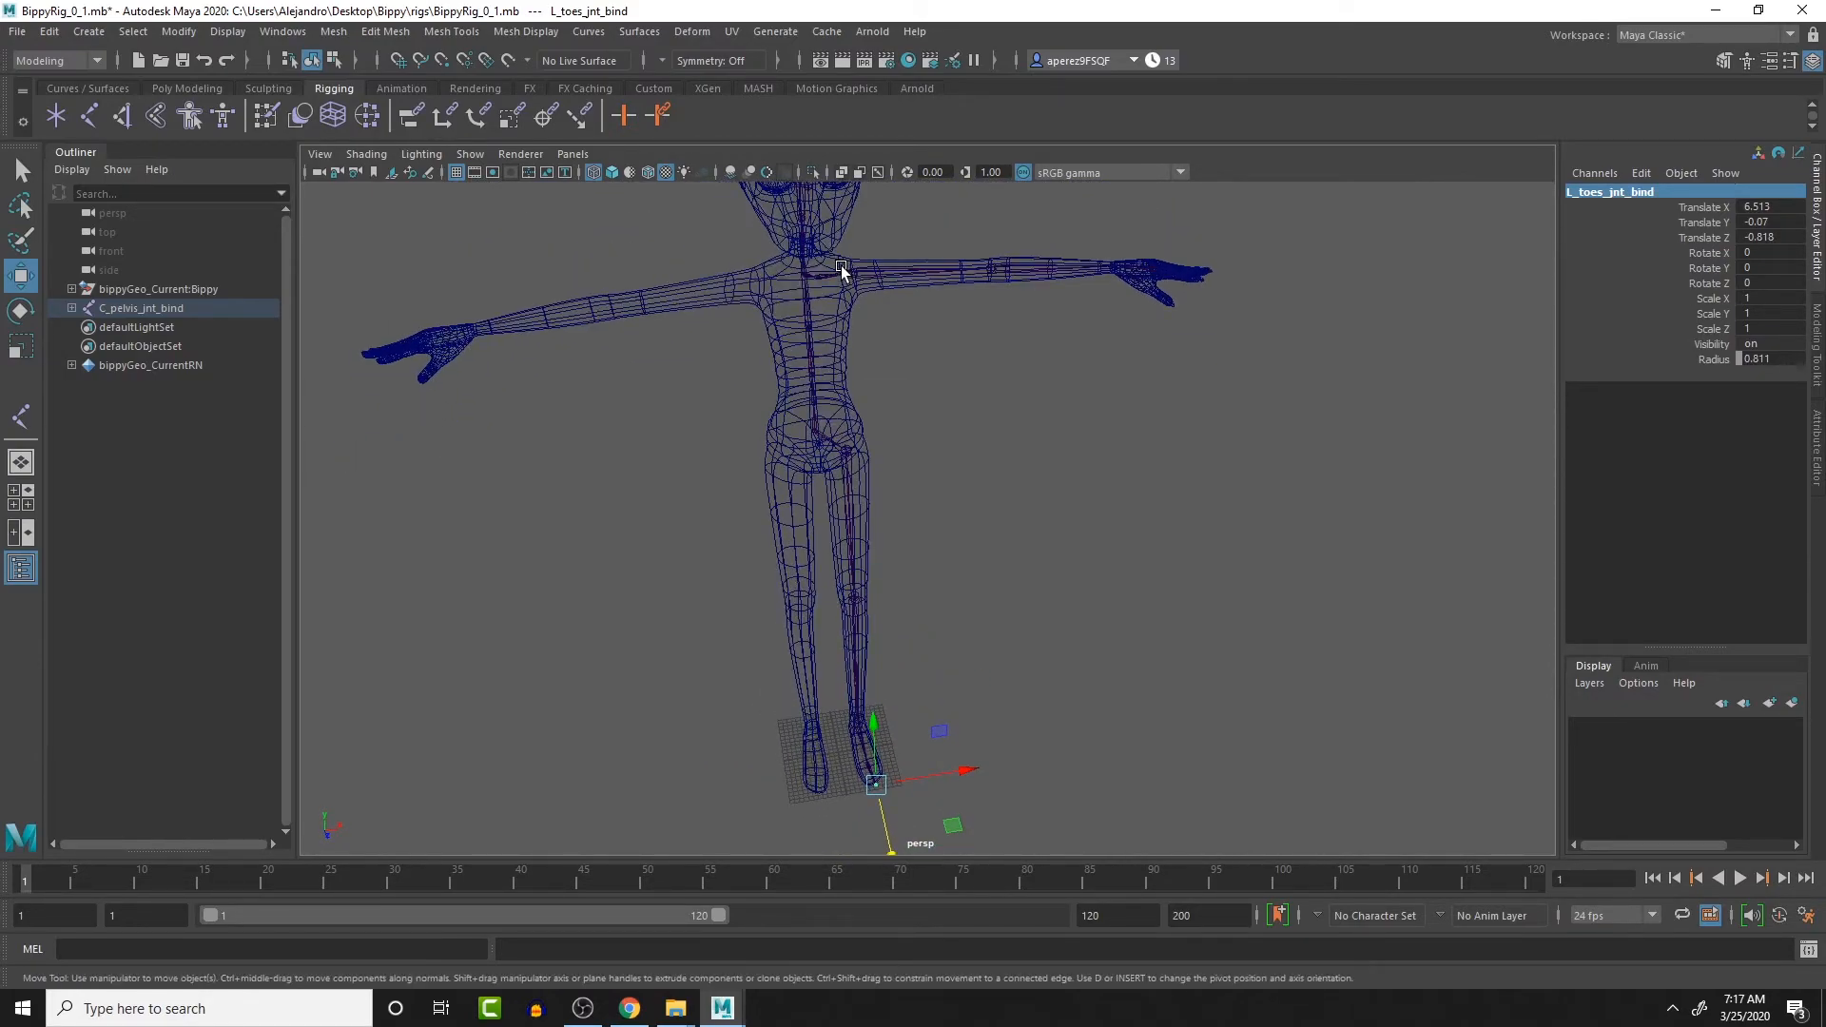
left_click(839, 273)
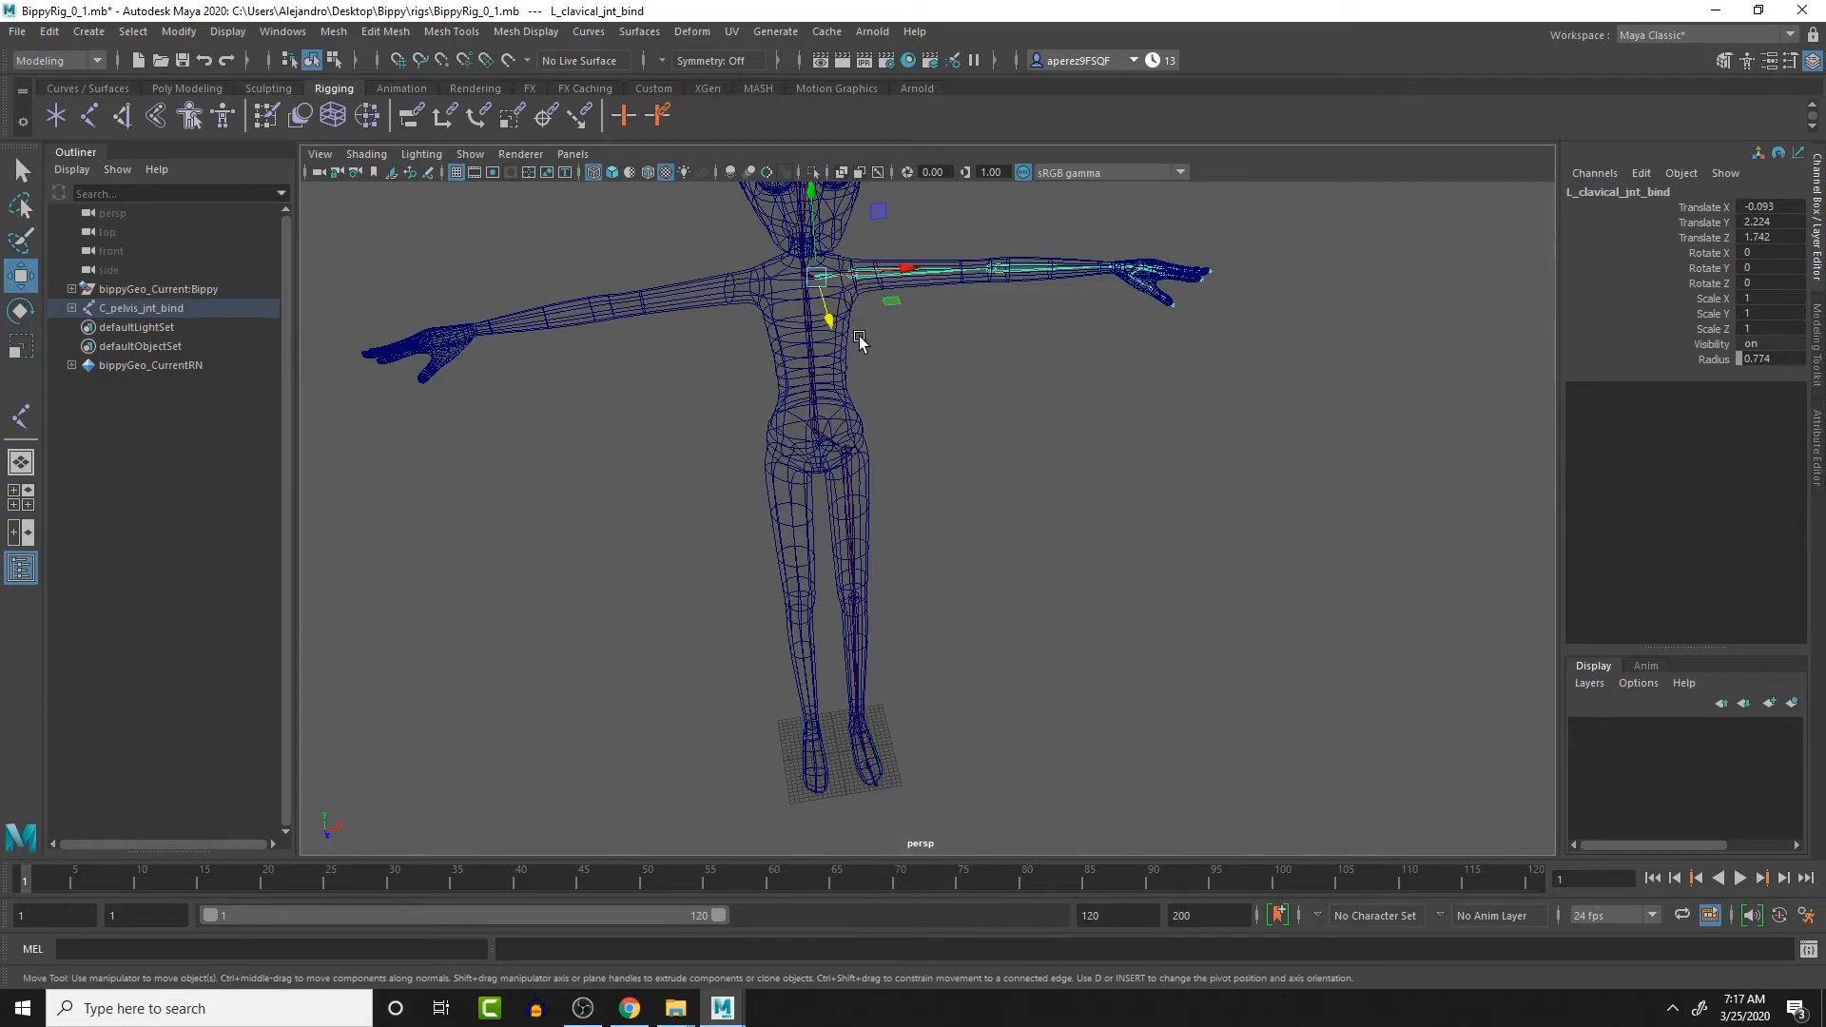
left_click(388, 31)
mouse_move(332, 38)
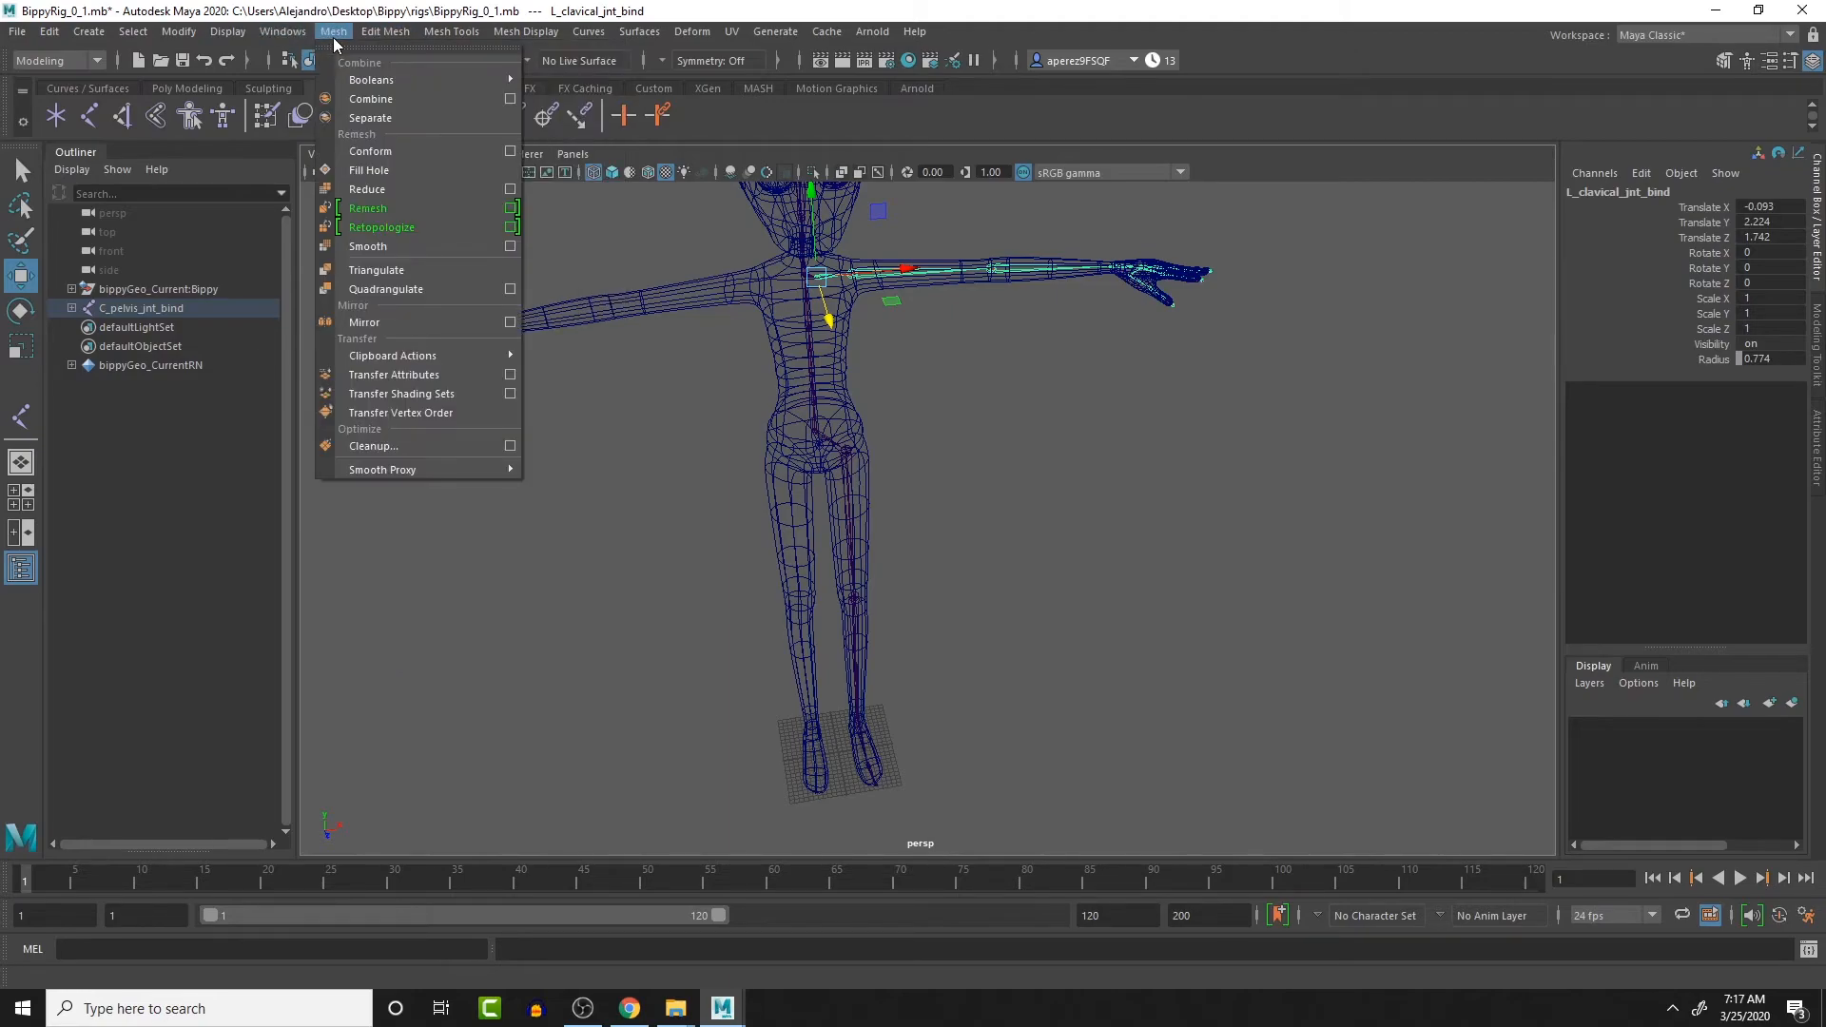
mouse_move(387, 36)
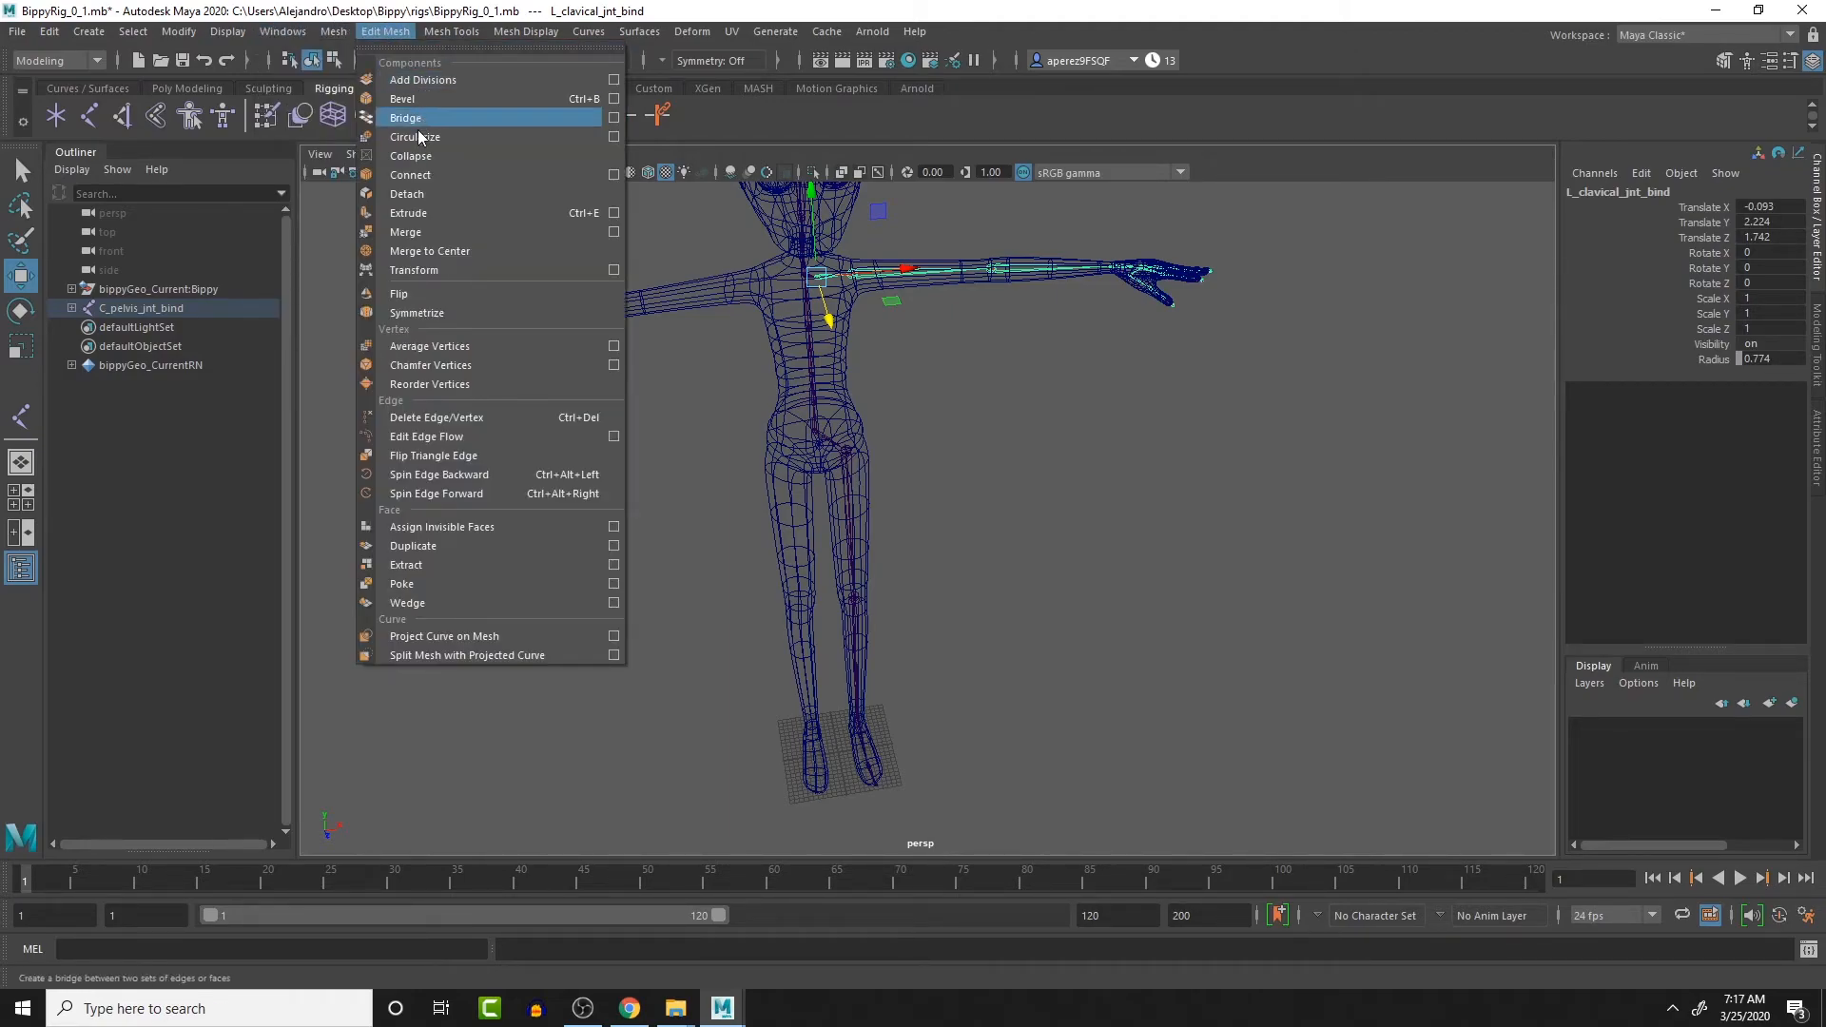
left_click(369, 34)
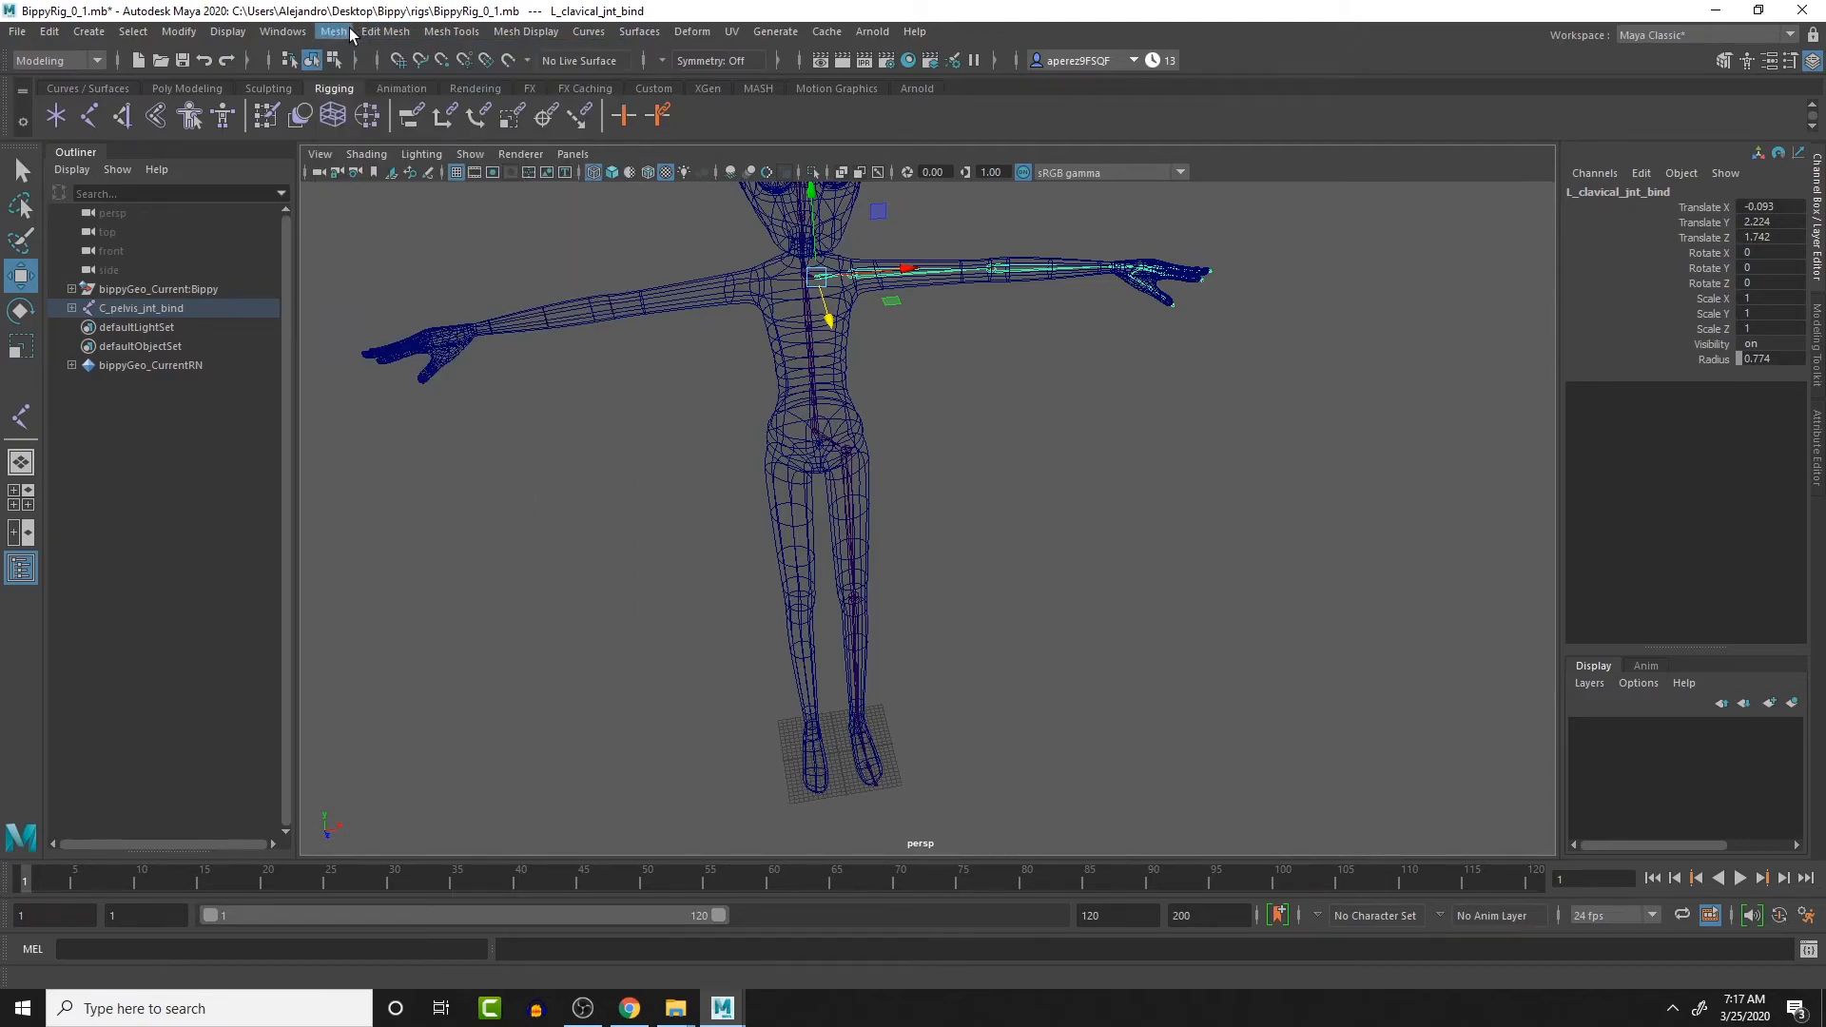
left_click(57, 62)
left_click(63, 101)
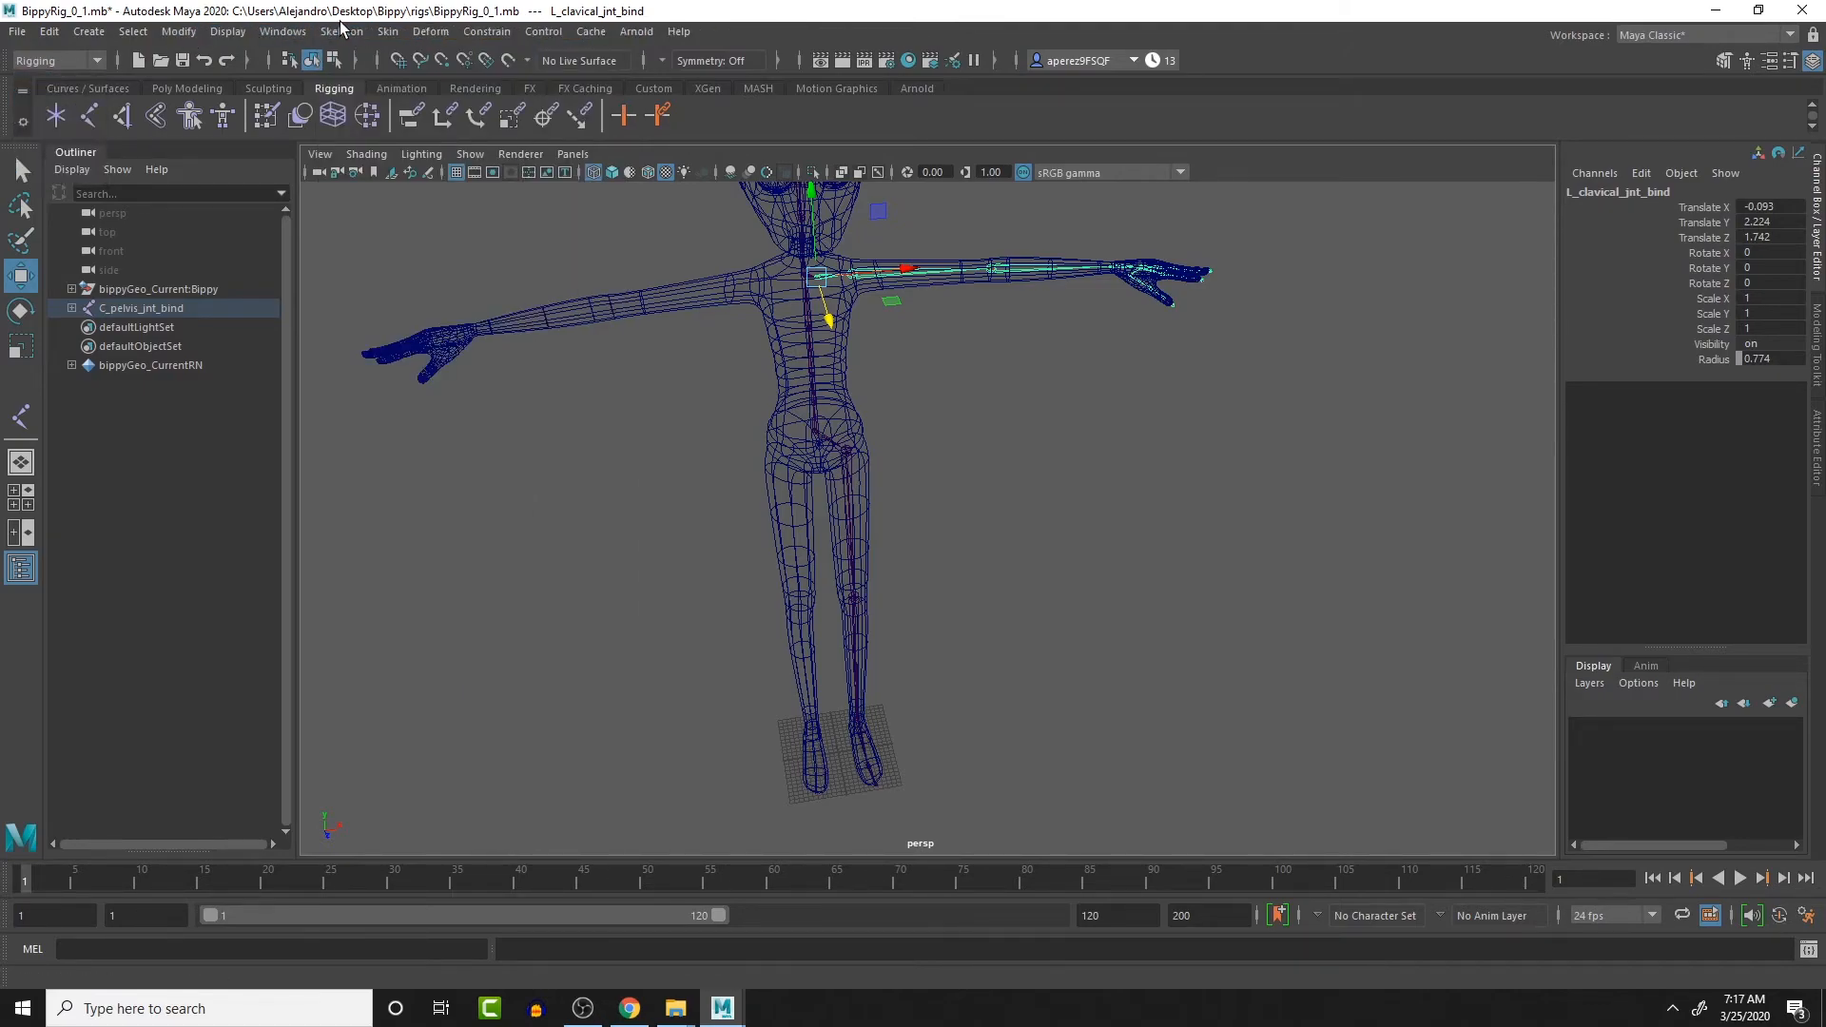
- Mirror the left clavicle's joint chain across YZ with the Behavior function, replacing L_ with R_ in the joint names
left_click(329, 32)
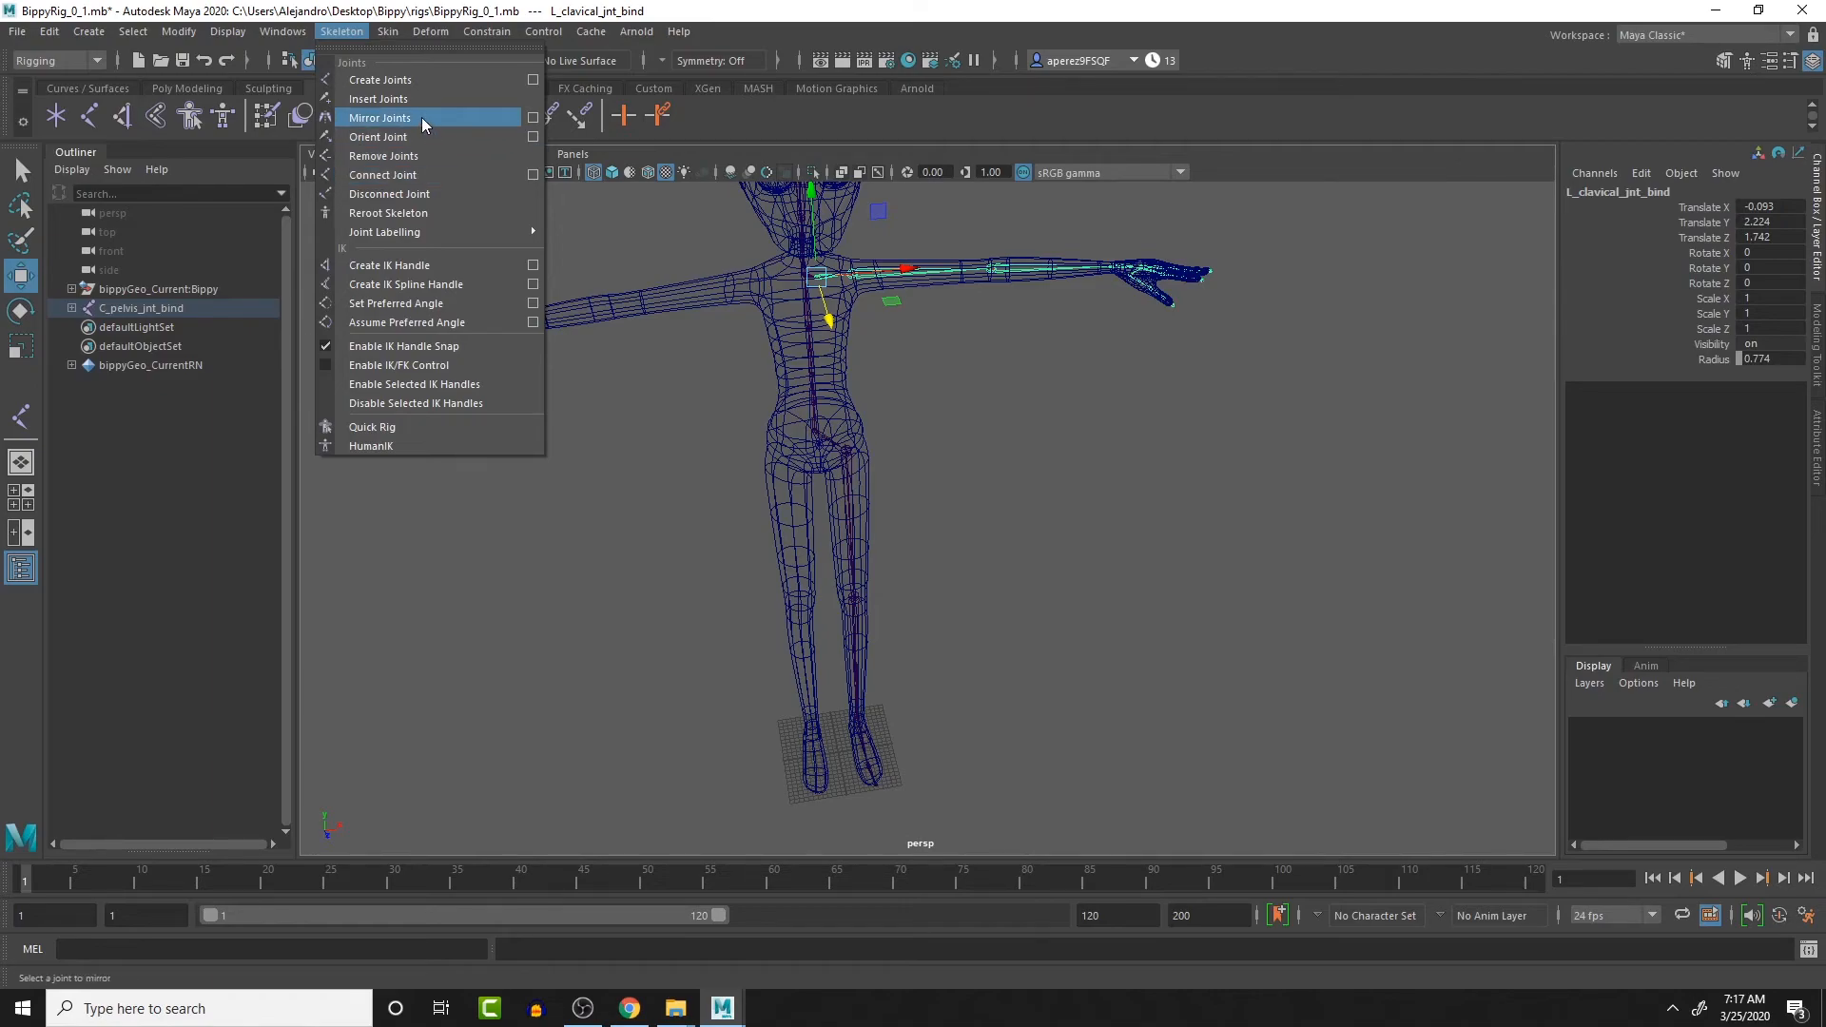
left_click(531, 118)
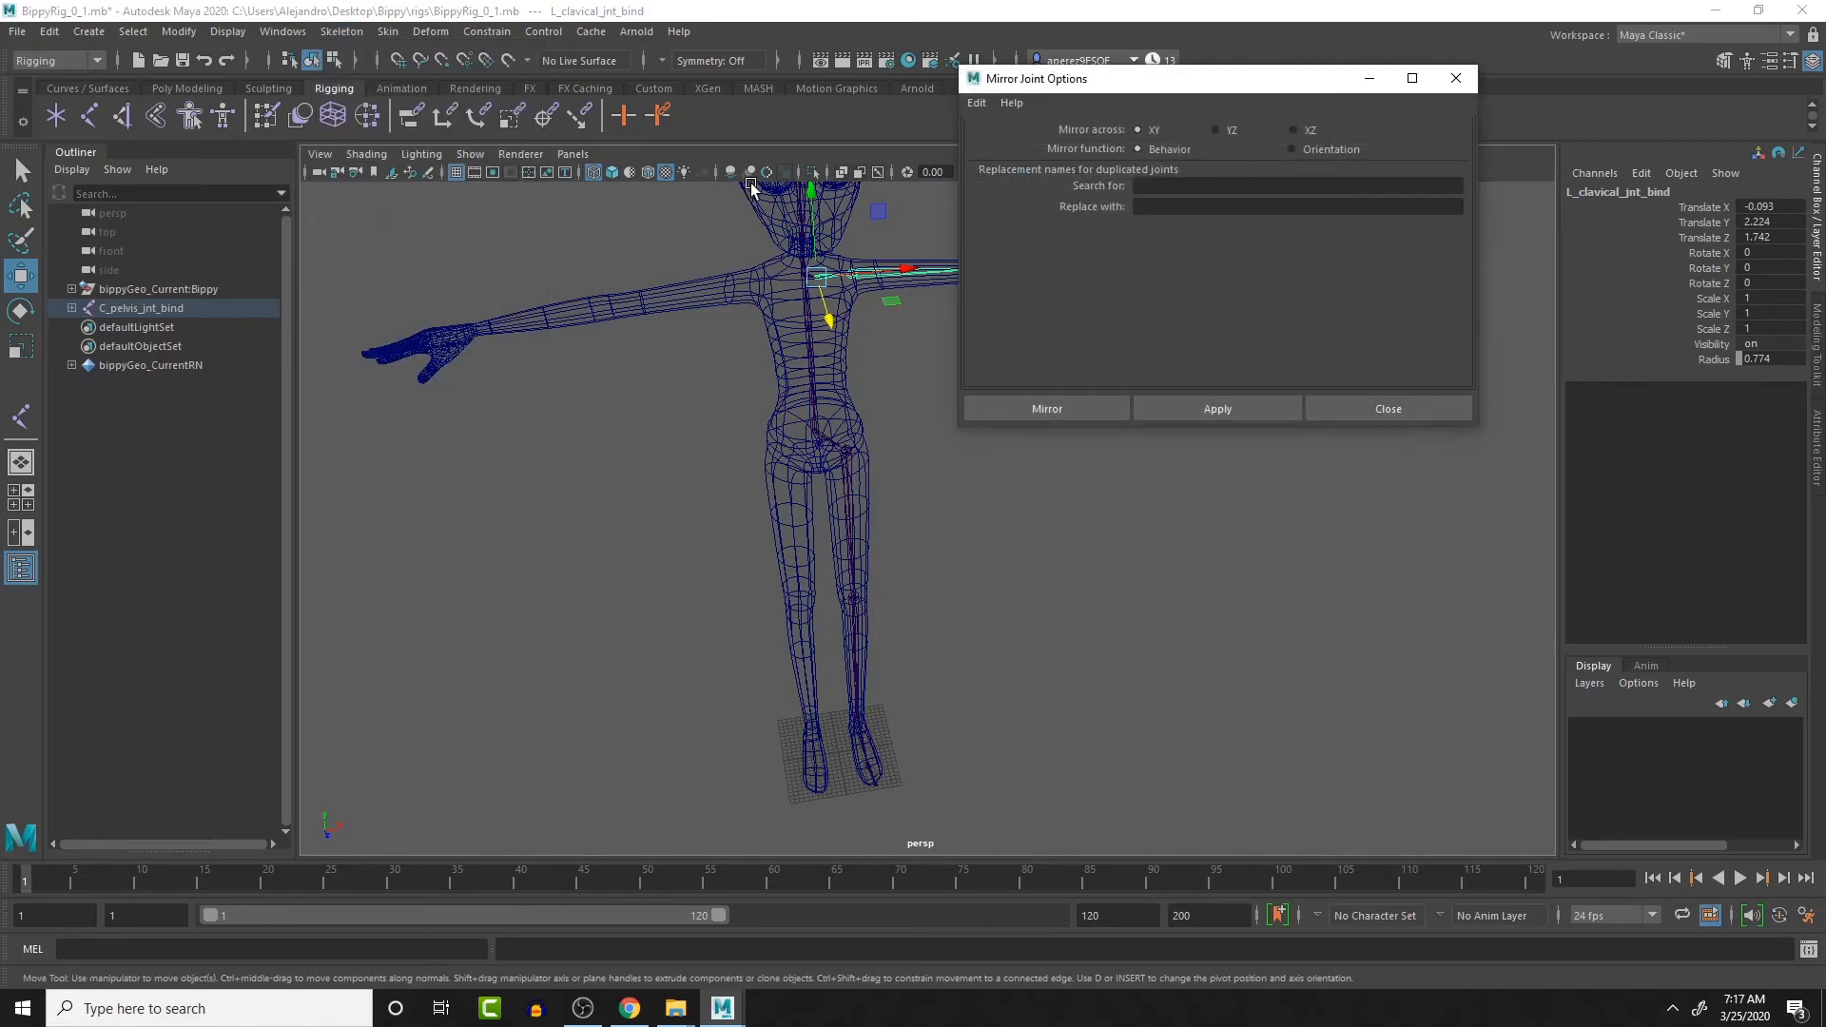
middle_click_drag(1090, 524, 1020, 599, "alt")
right_click_drag(1020, 599, 1074, 477, "alt")
left_click(1157, 202)
left_click(1160, 186)
type("L_")
key("Tab")
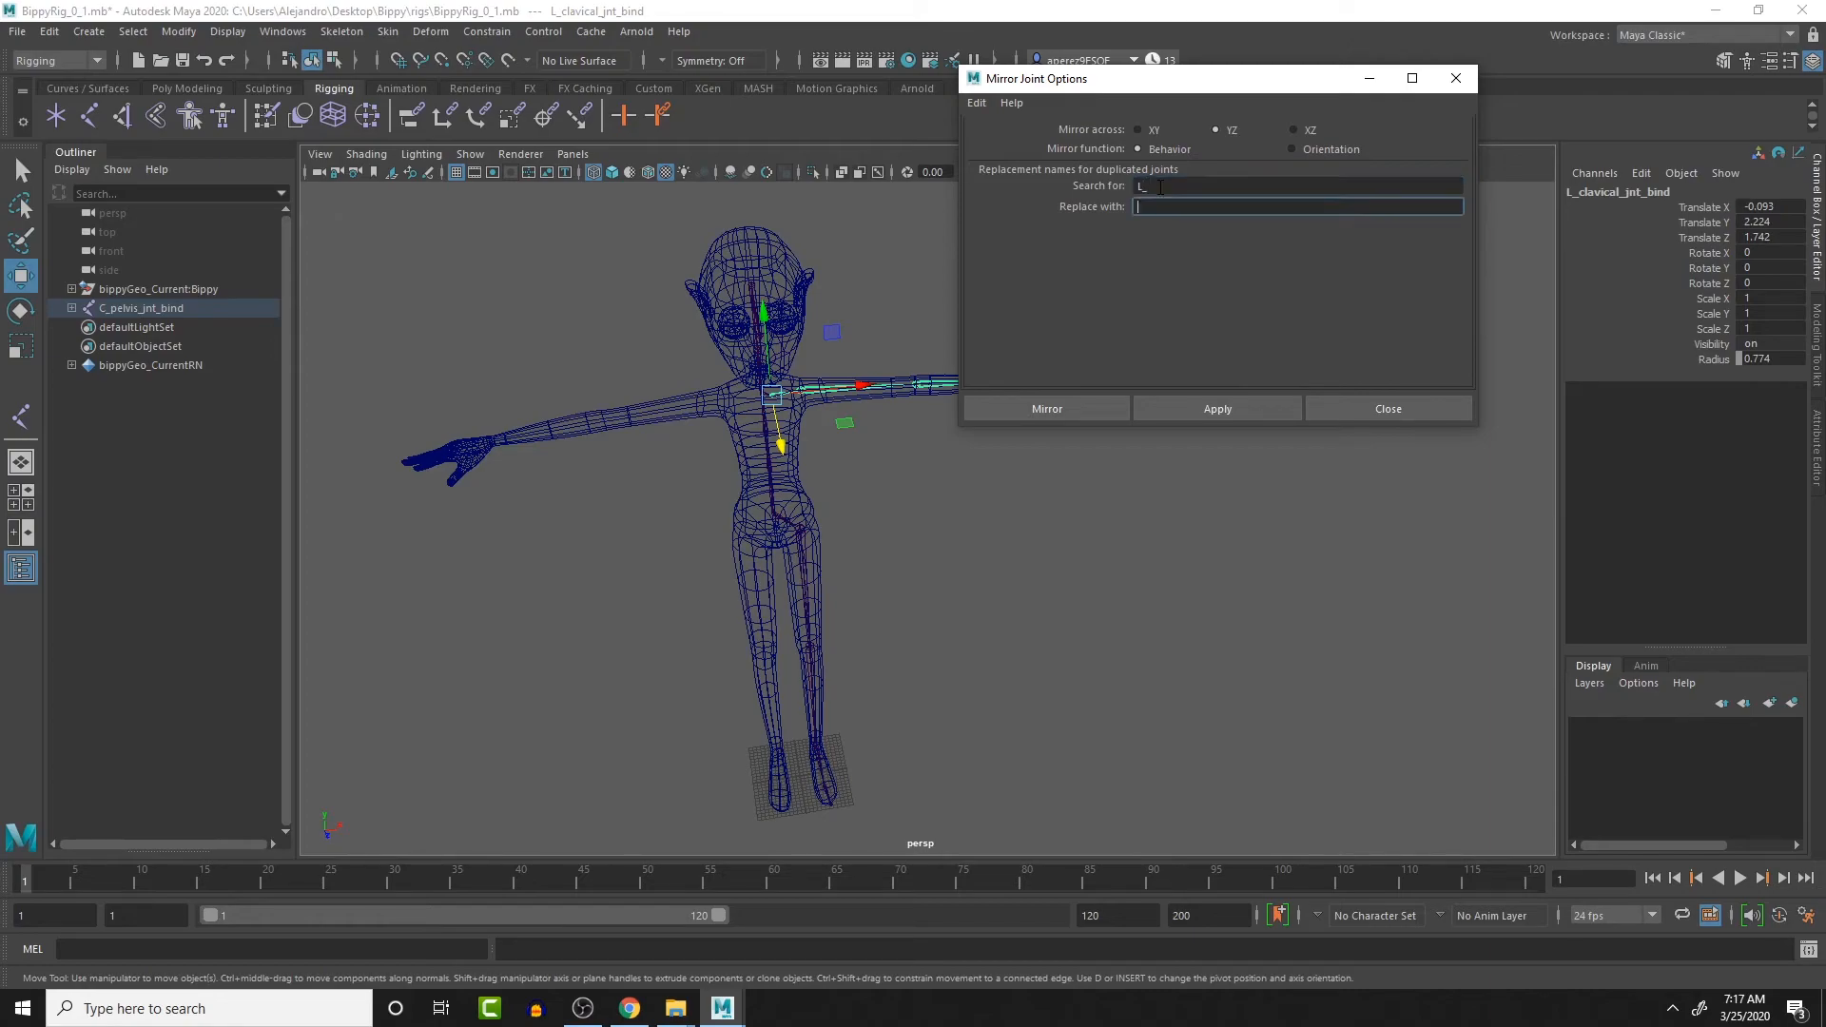
type("R_")
left_click(1184, 409)
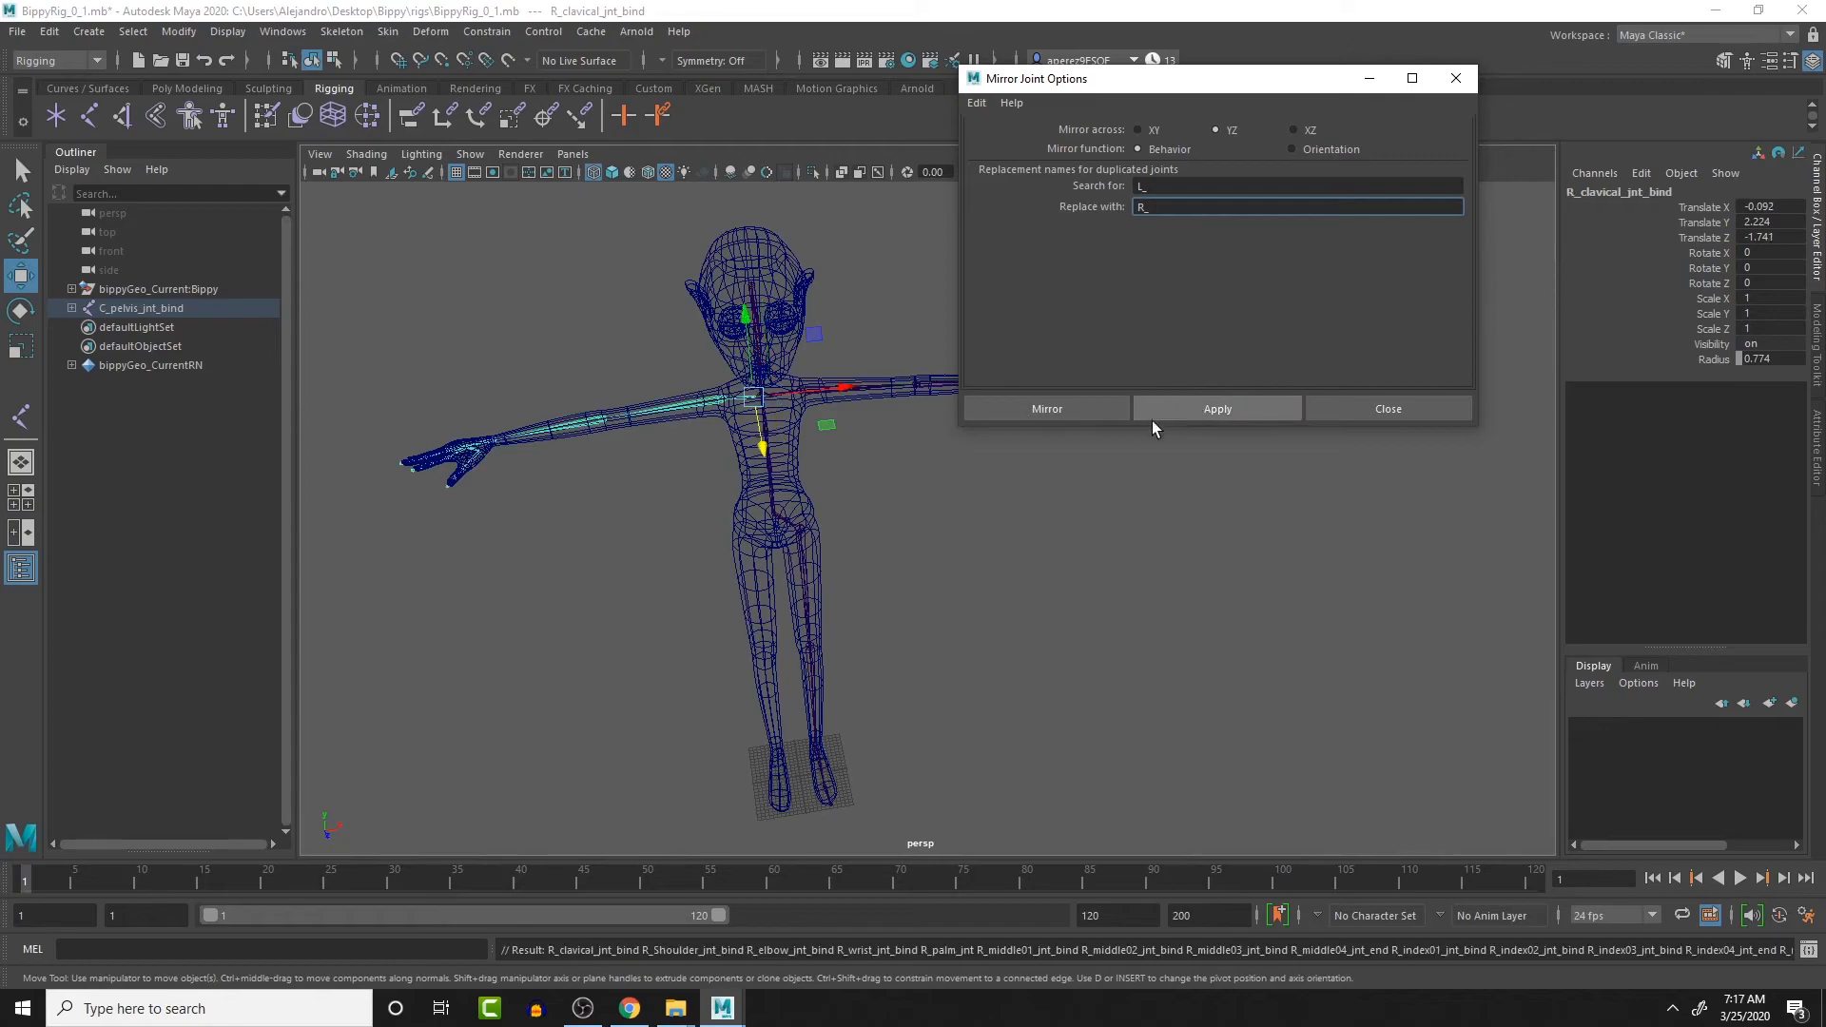
- Check the names of the mirrored right shoulder and elbow joints
middle_click_drag(715, 454, 787, 510, "alt")
scroll(748, 485, "up", 3)
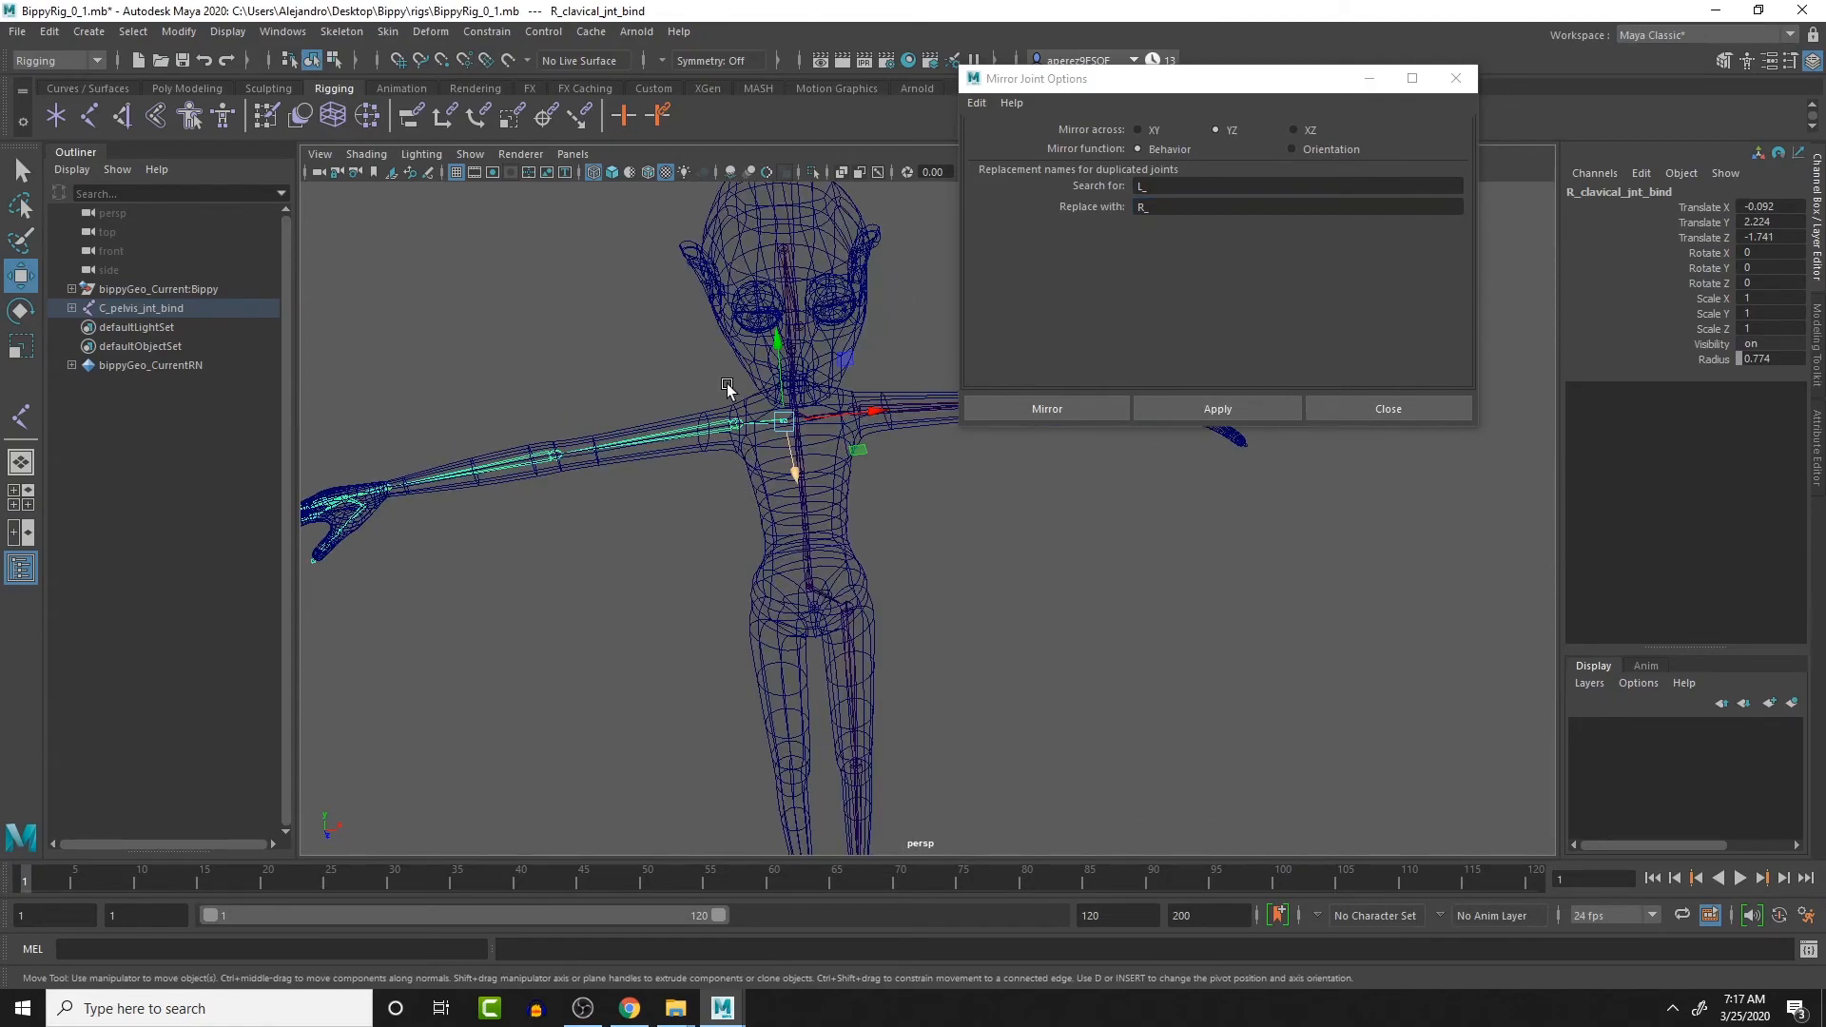
left_click(697, 432)
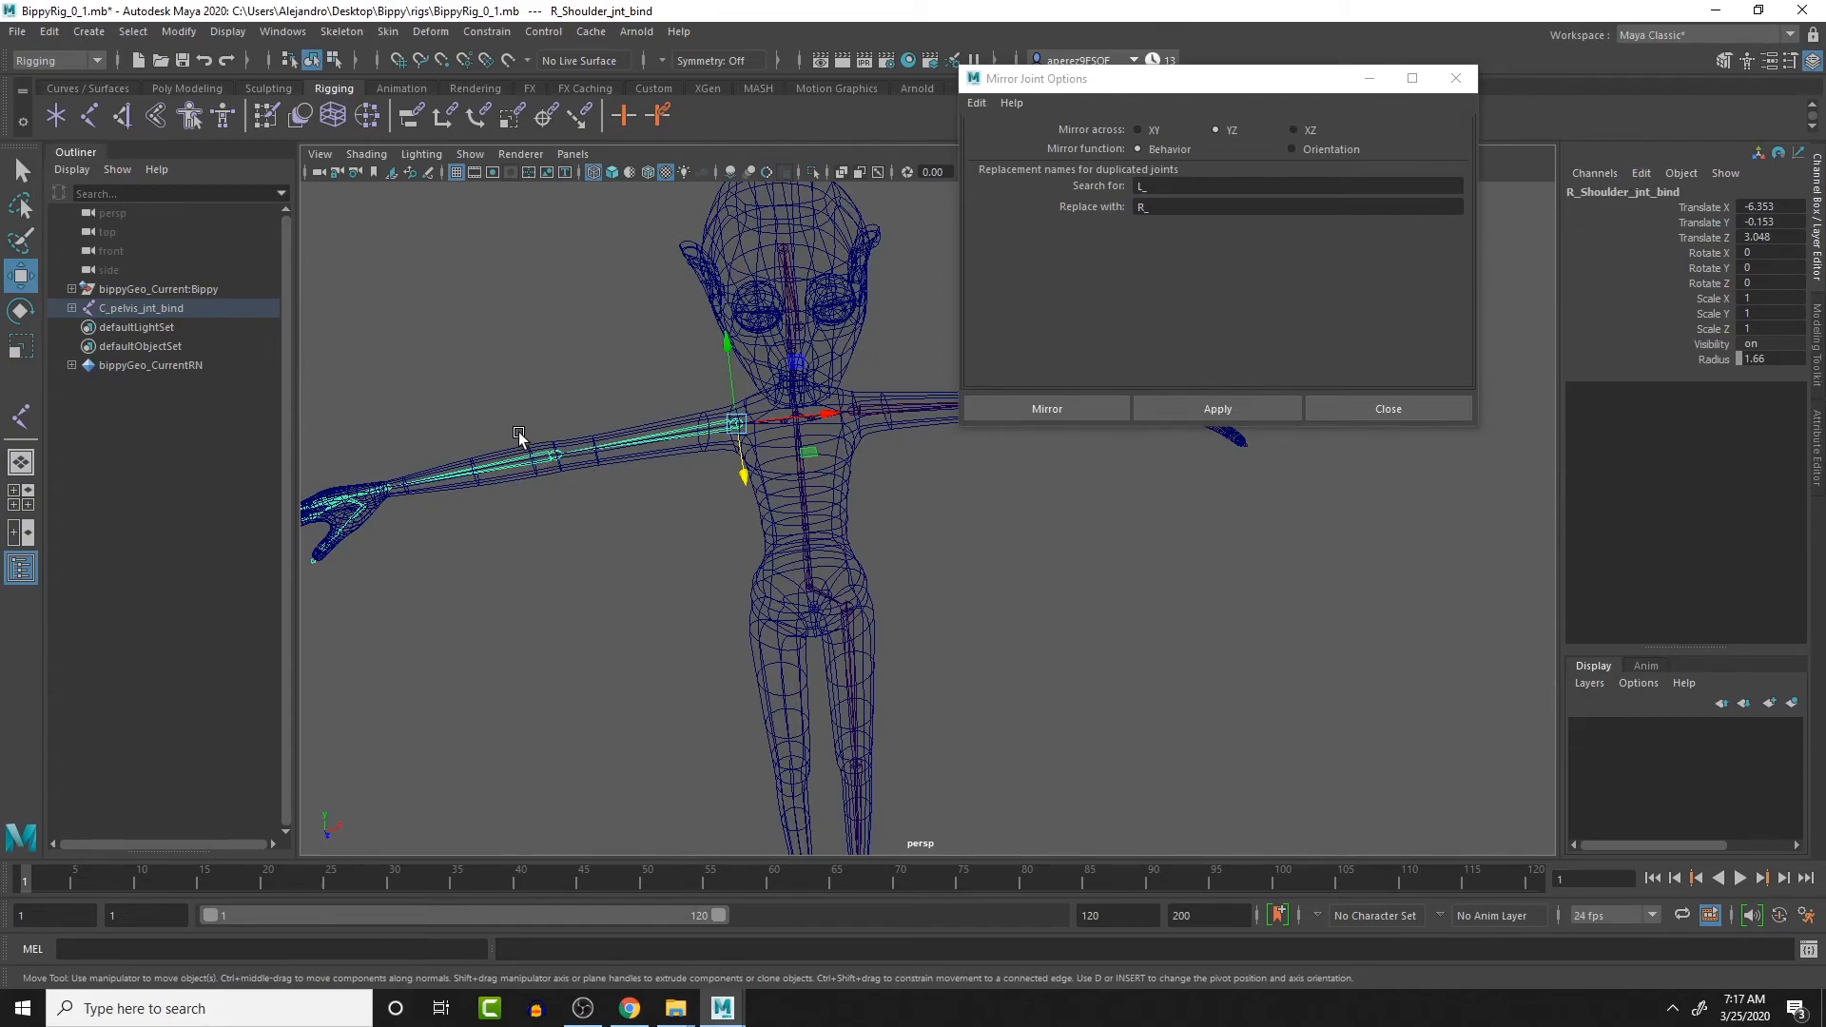
left_click_drag(514, 426, 554, 505)
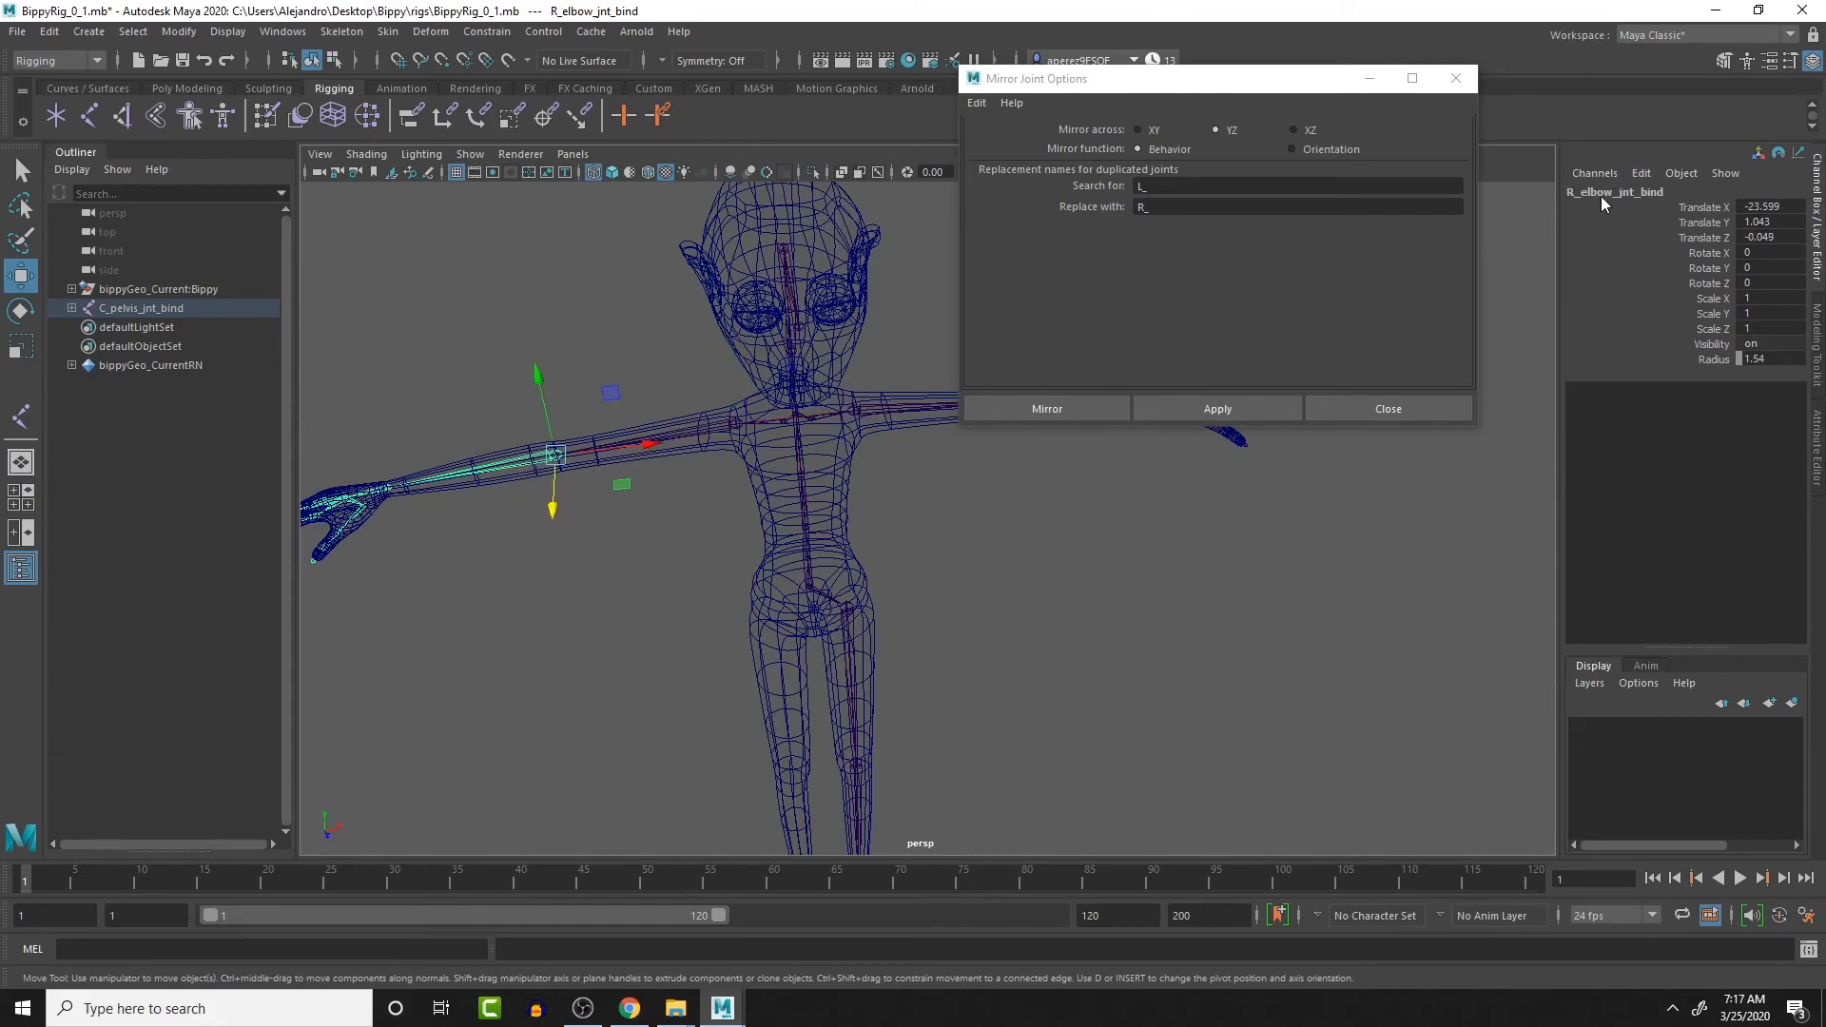
- Close the mirror options and undo the mirroring of the arm joints, back to the left clavicle selection
left_click(1456, 79)
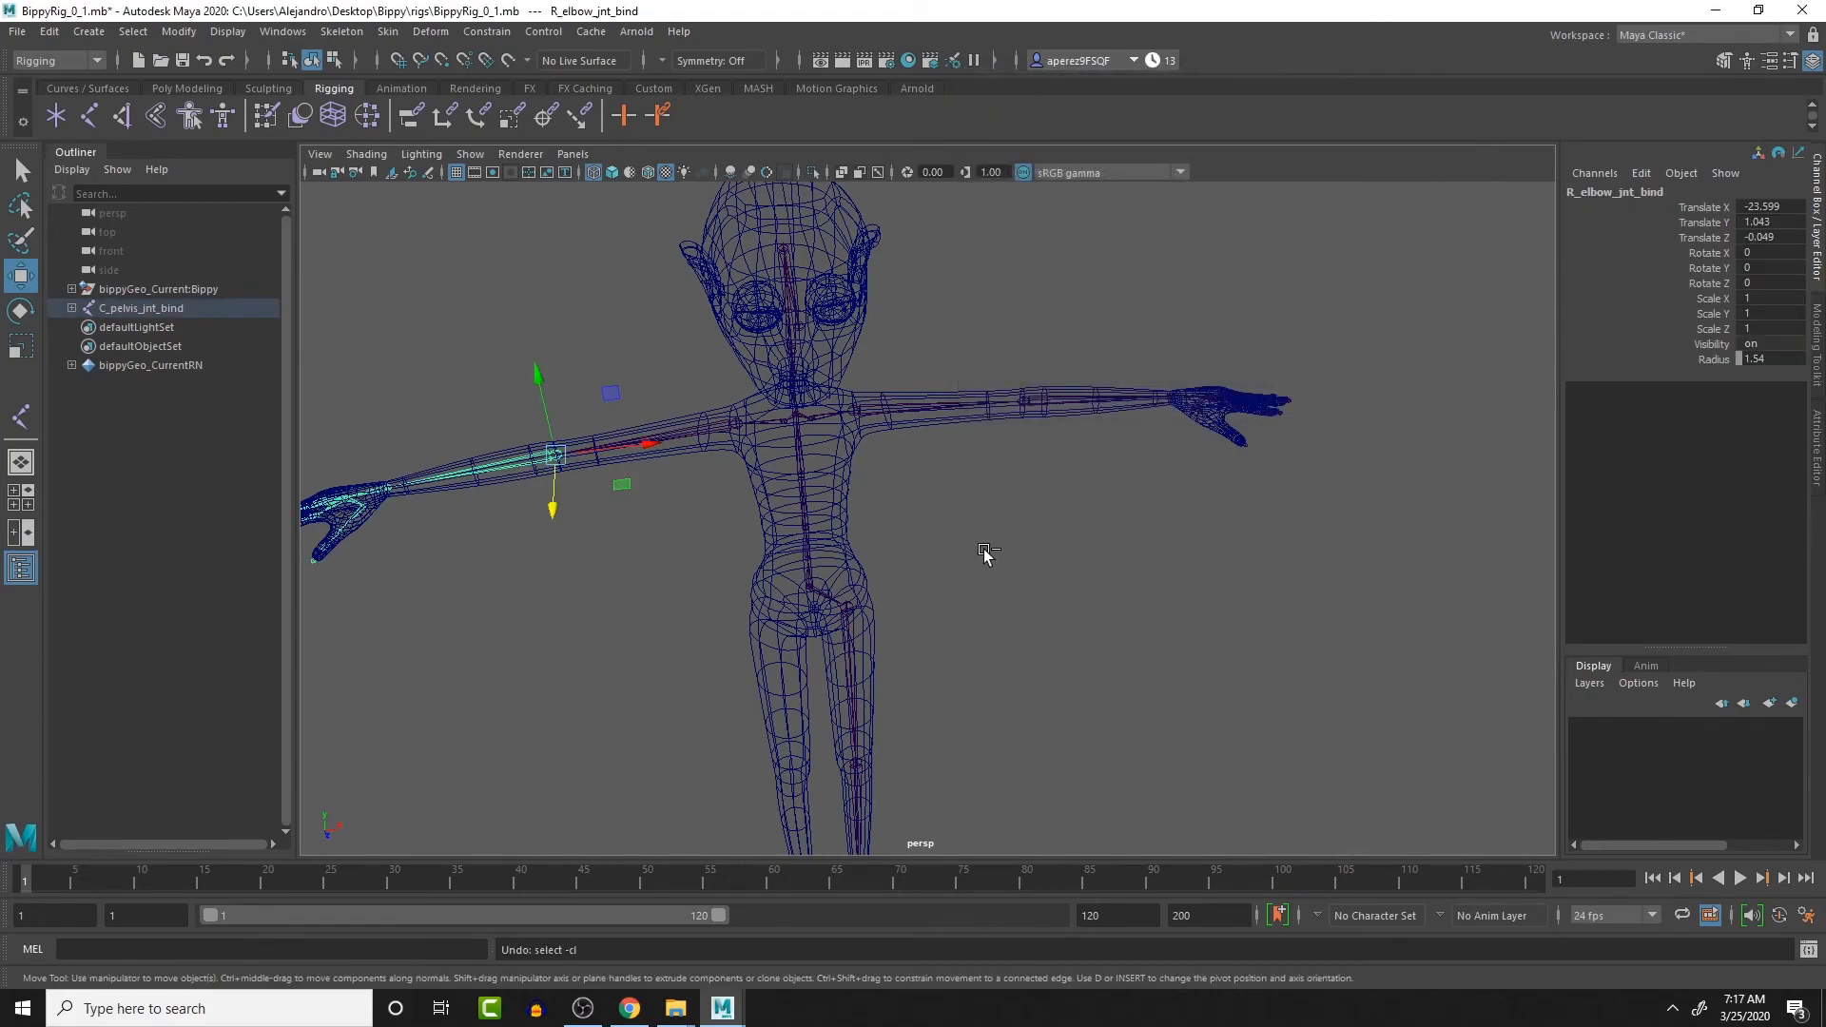
key("Up")
key("Up")
key("Right")
- Examine the joint chains of the left arm and left leg from several angles, selecting the left knee joint
left_click_drag(970, 540, 991, 492, "alt")
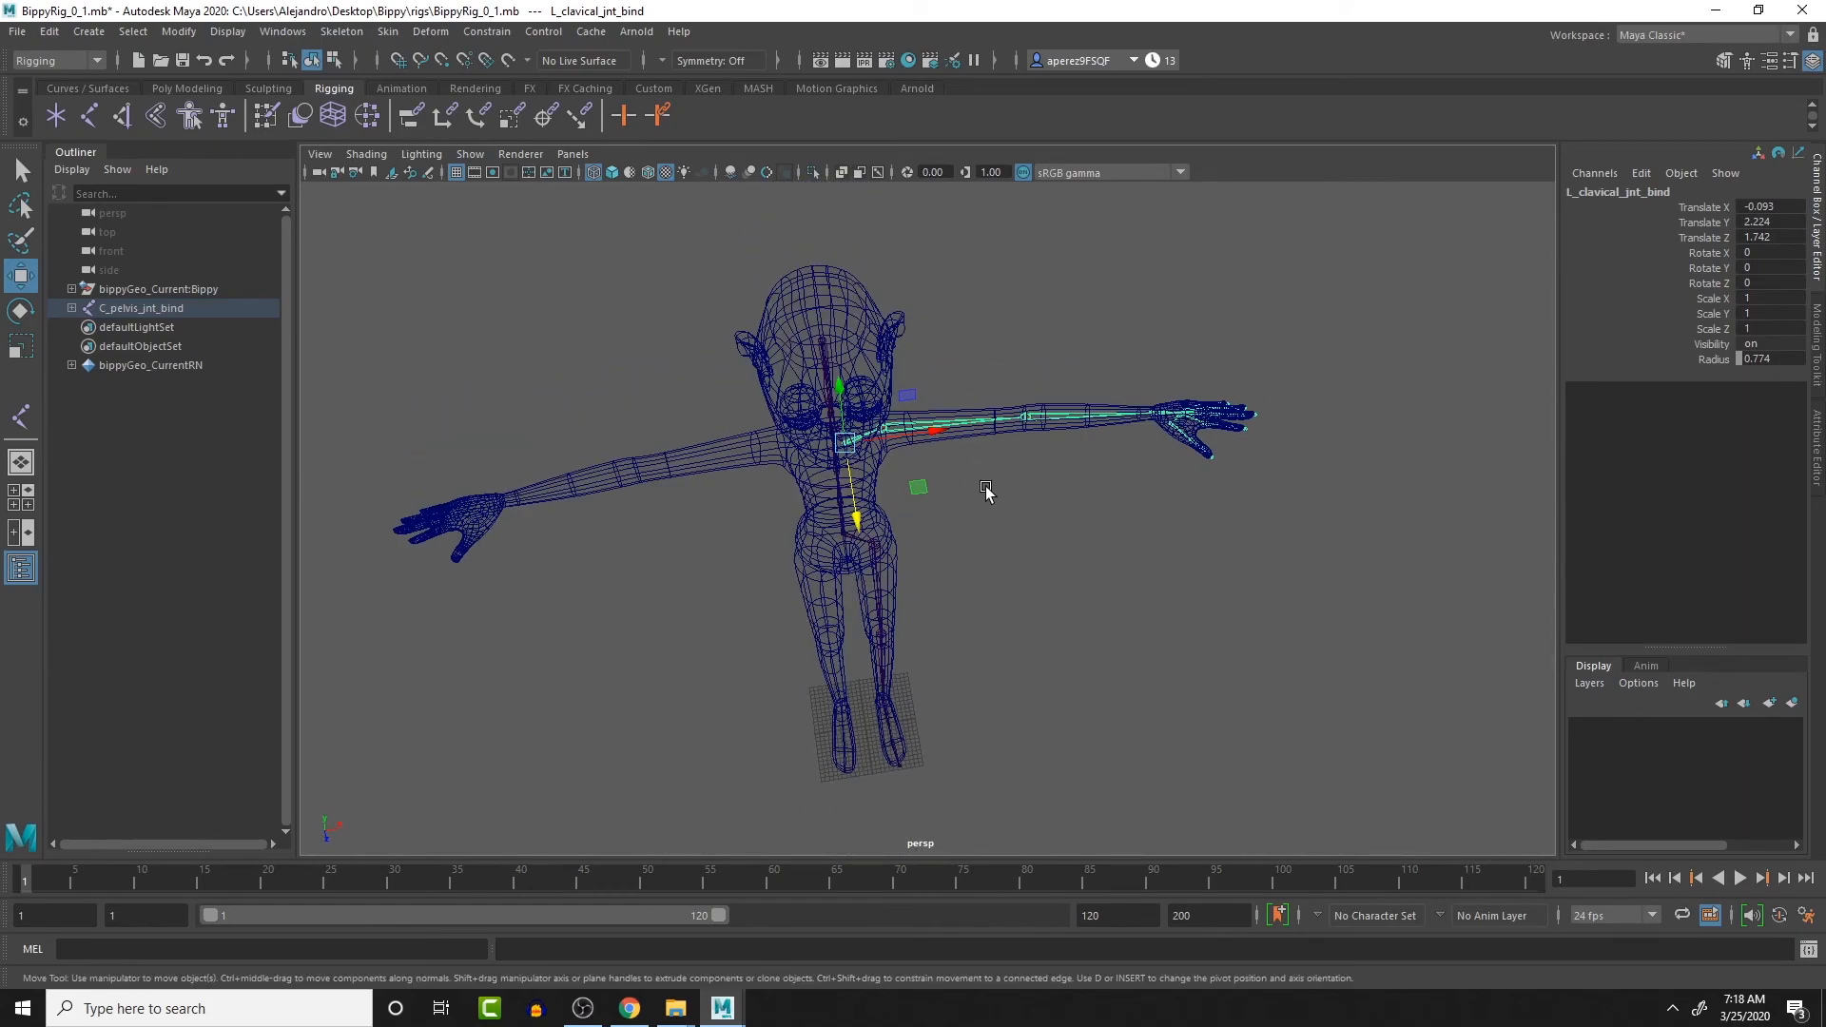
scroll(946, 451, "up", 3)
scroll(946, 452, "up", 2)
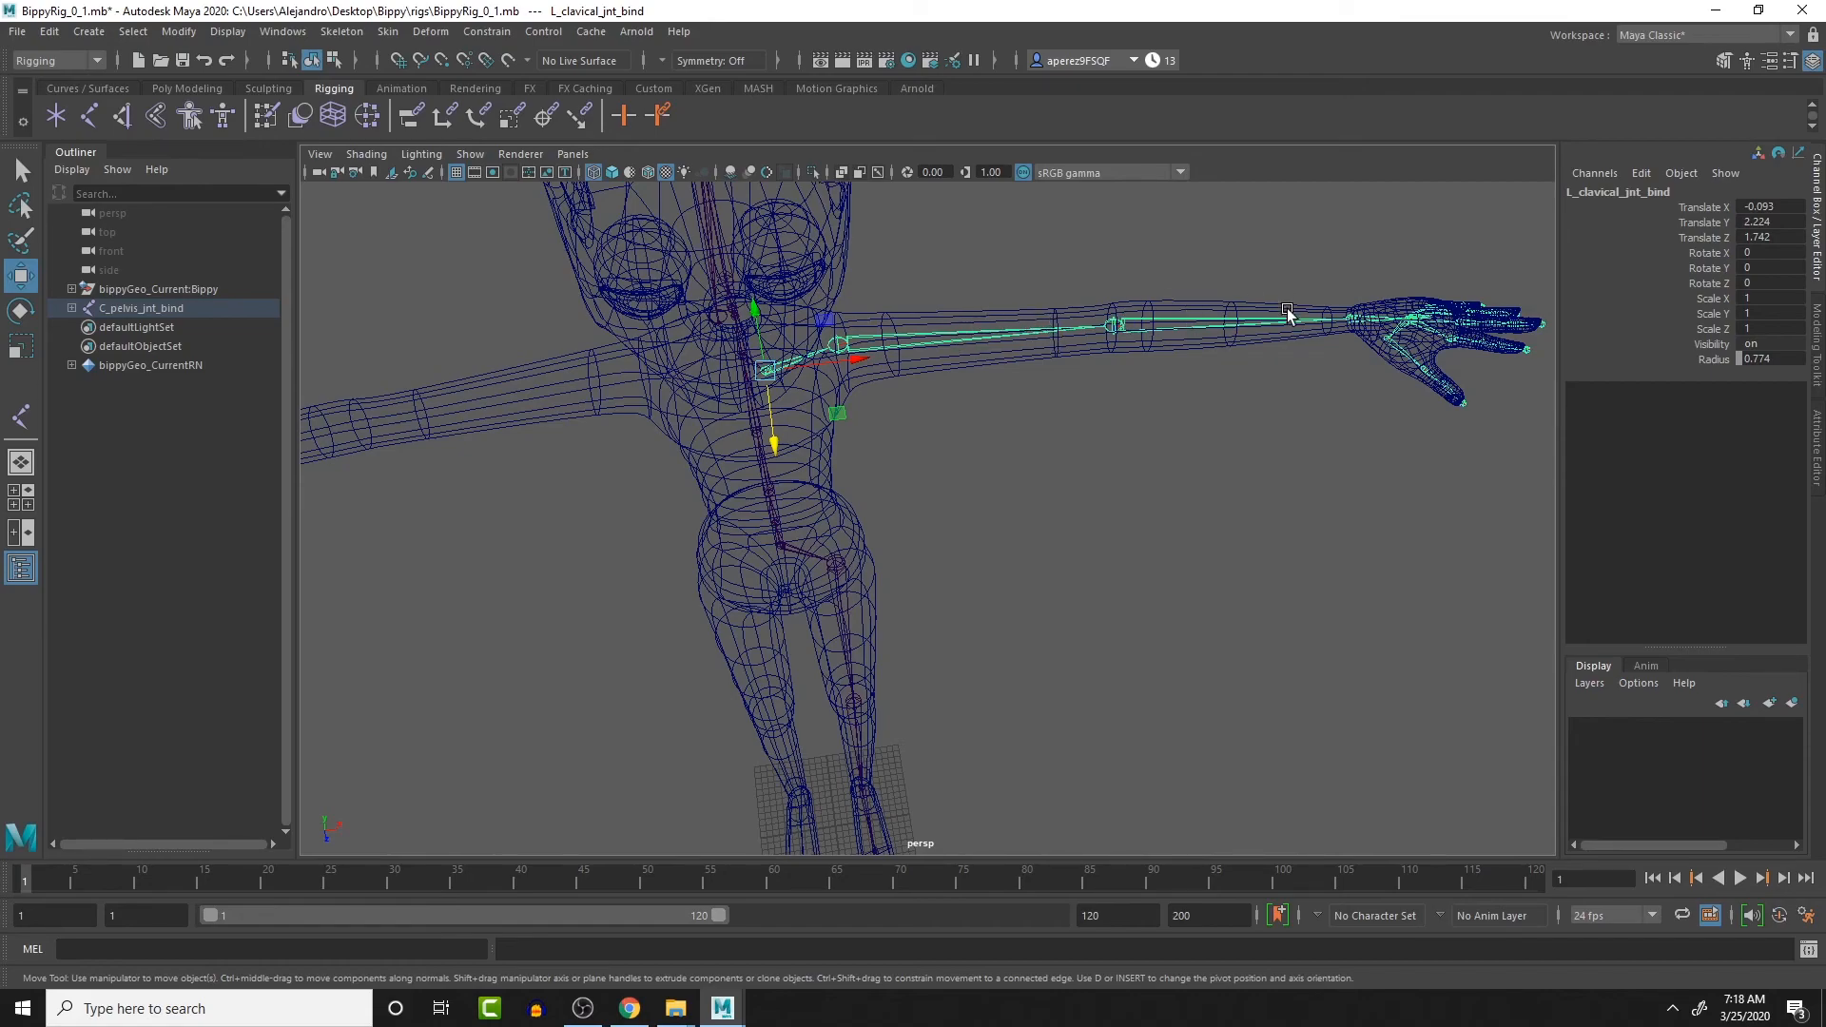
left_click_drag(1063, 348, 1008, 263, "alt")
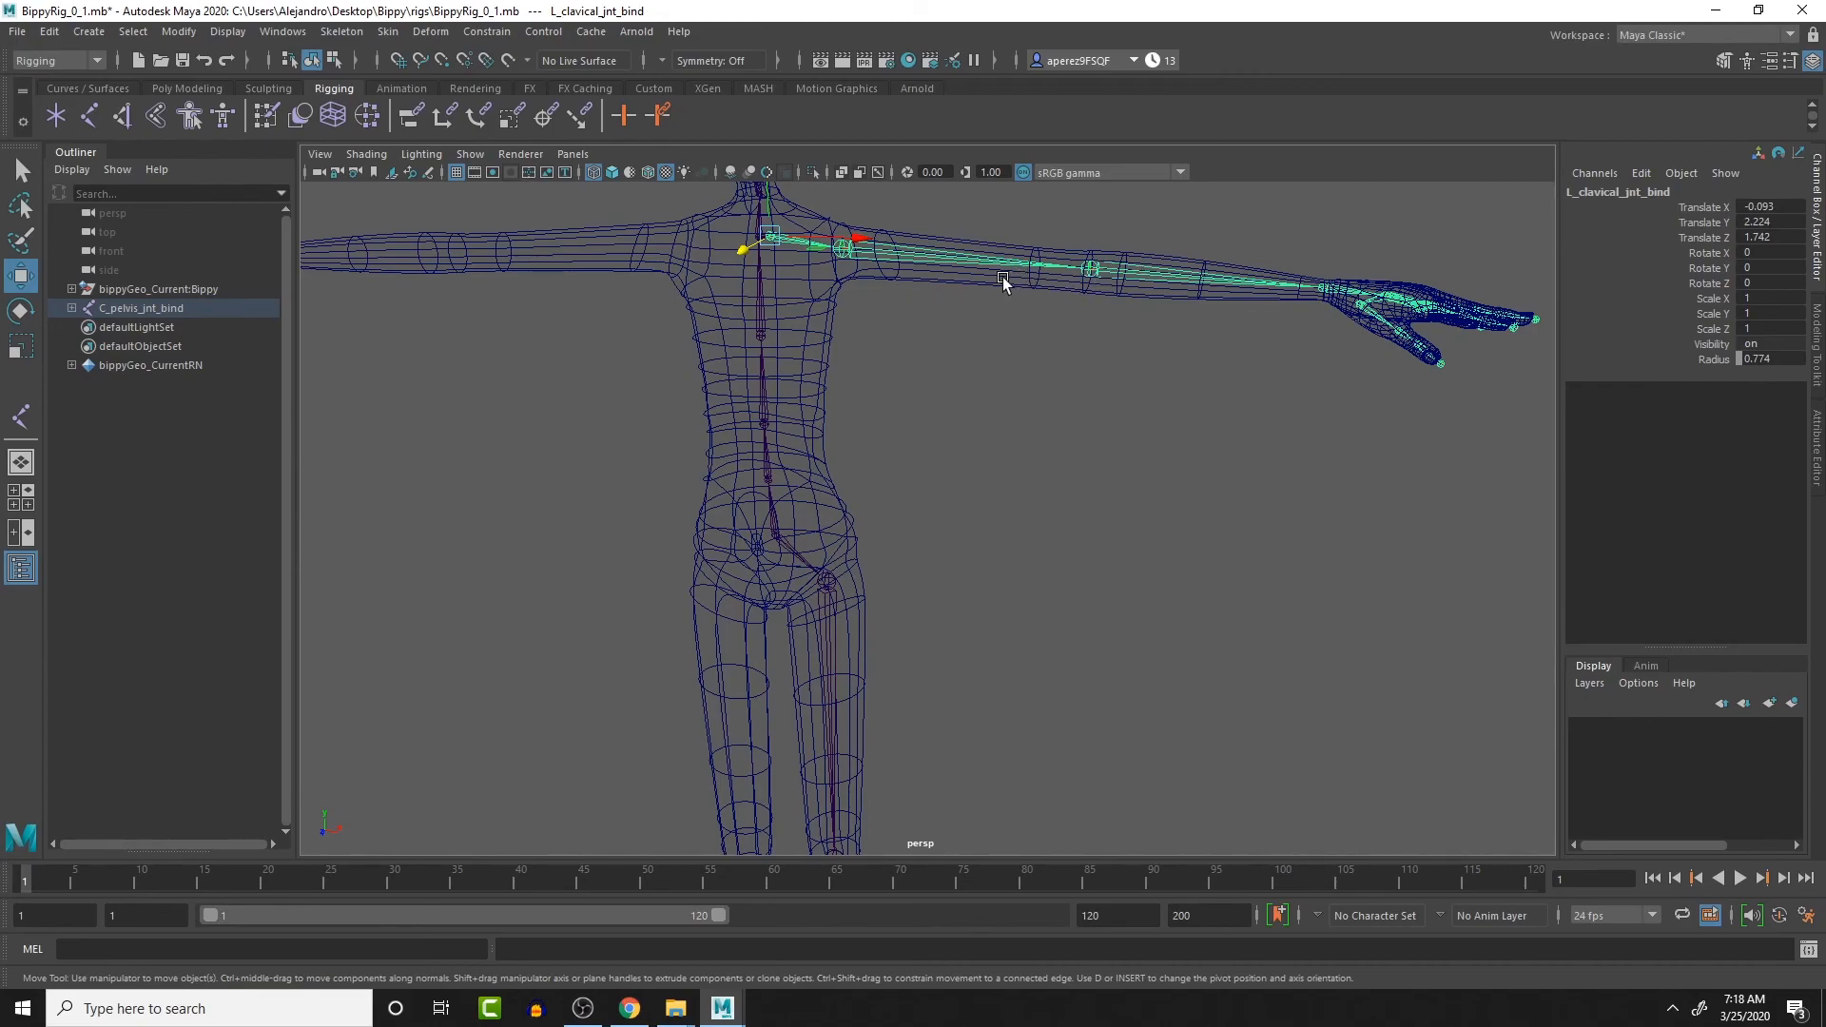
left_click_drag(1039, 379, 974, 255, "alt")
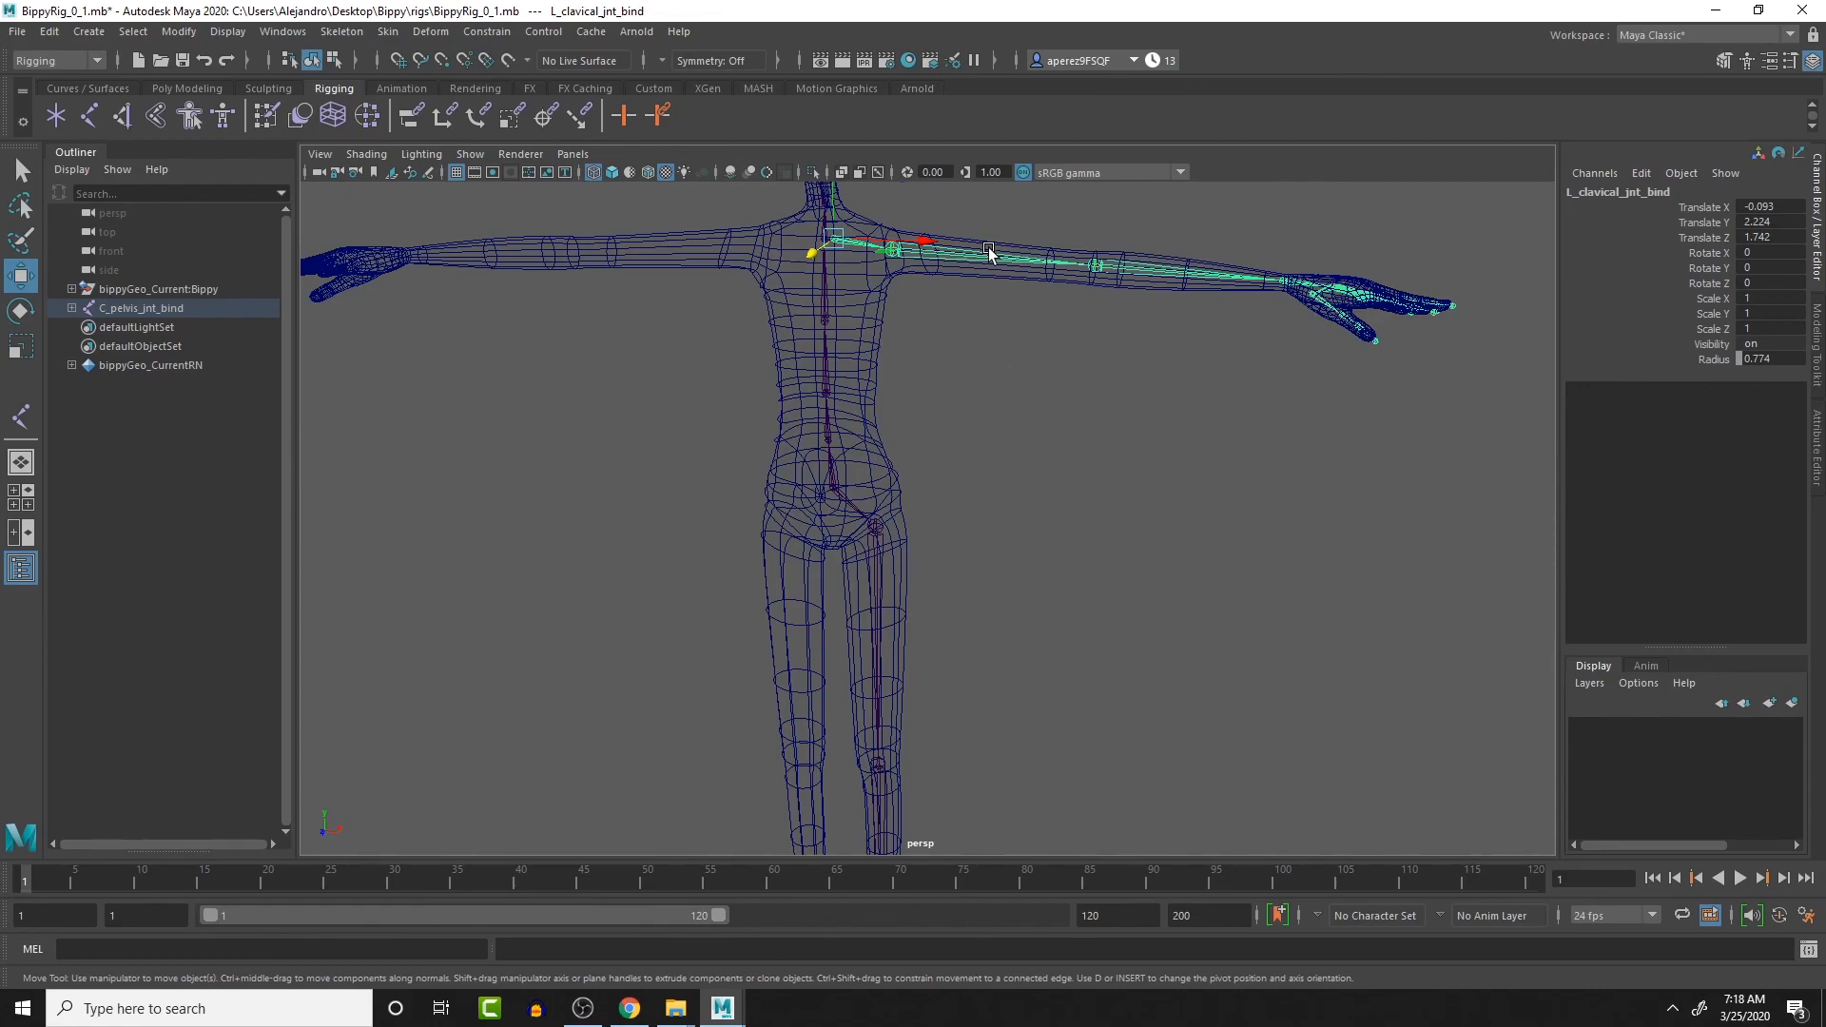
left_click_drag(1024, 571, 910, 493, "alt")
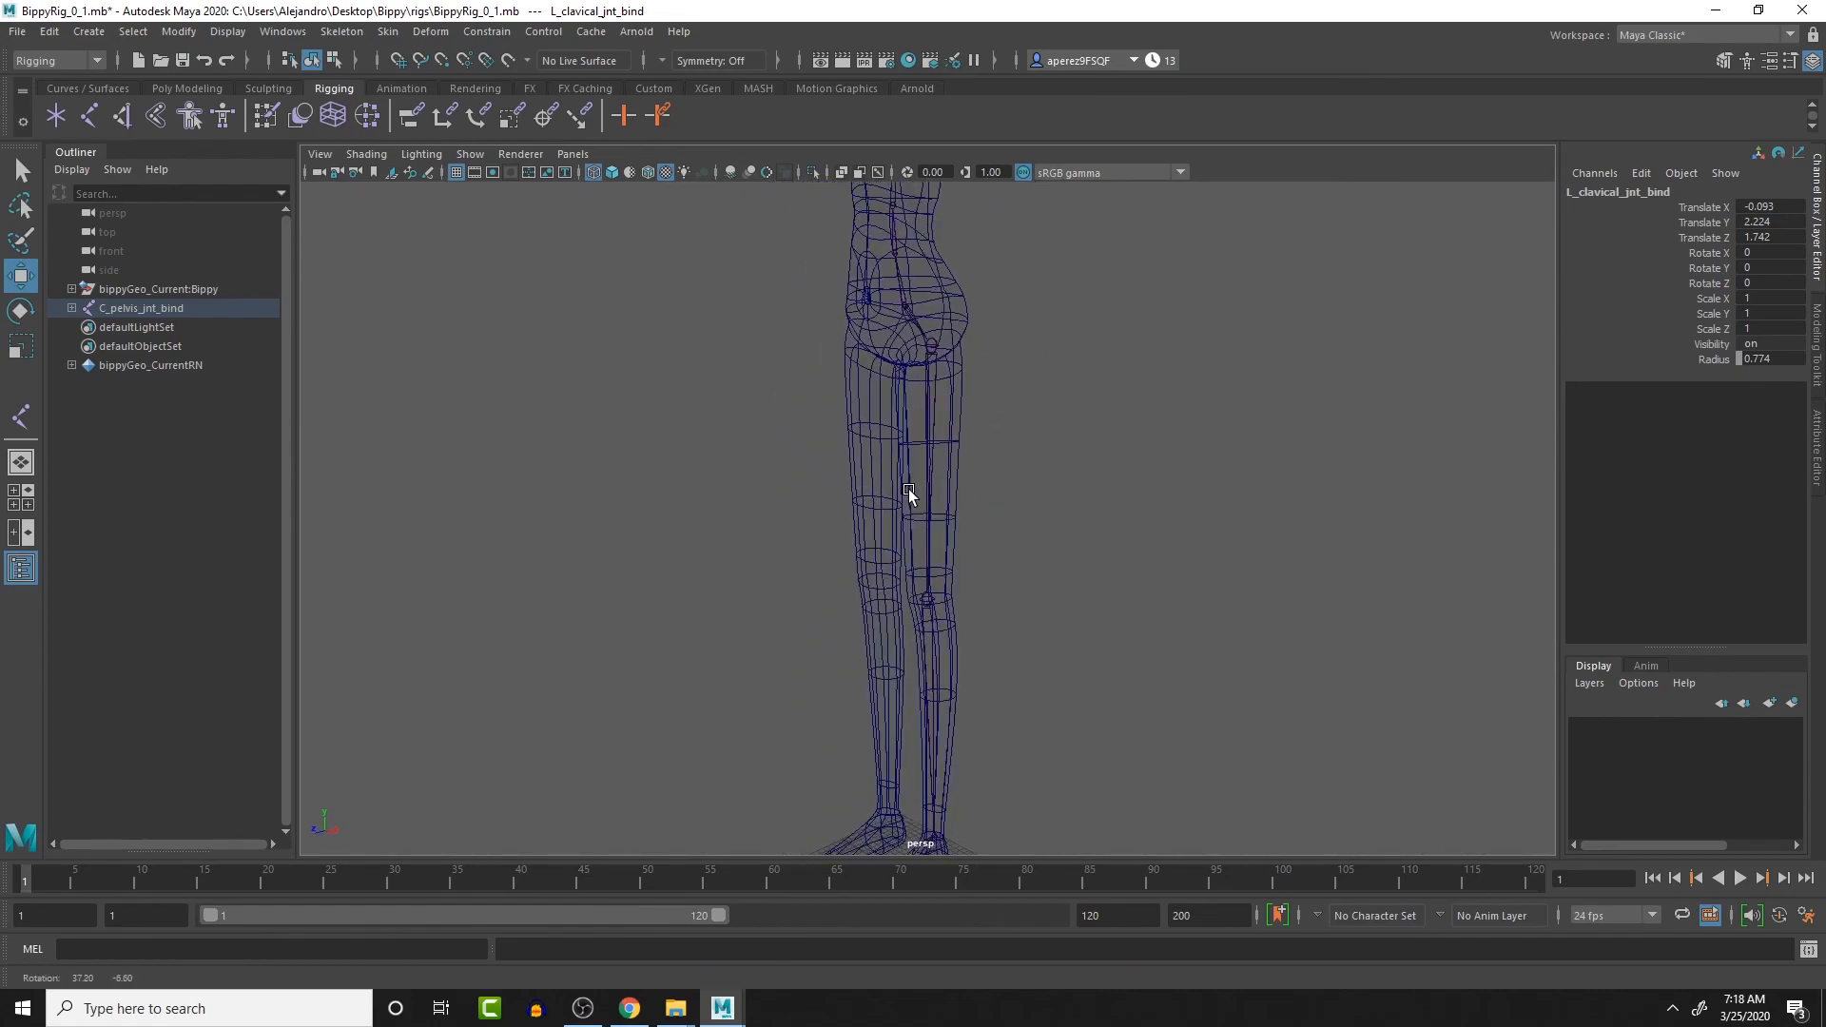
left_click(932, 561)
left_click(925, 652)
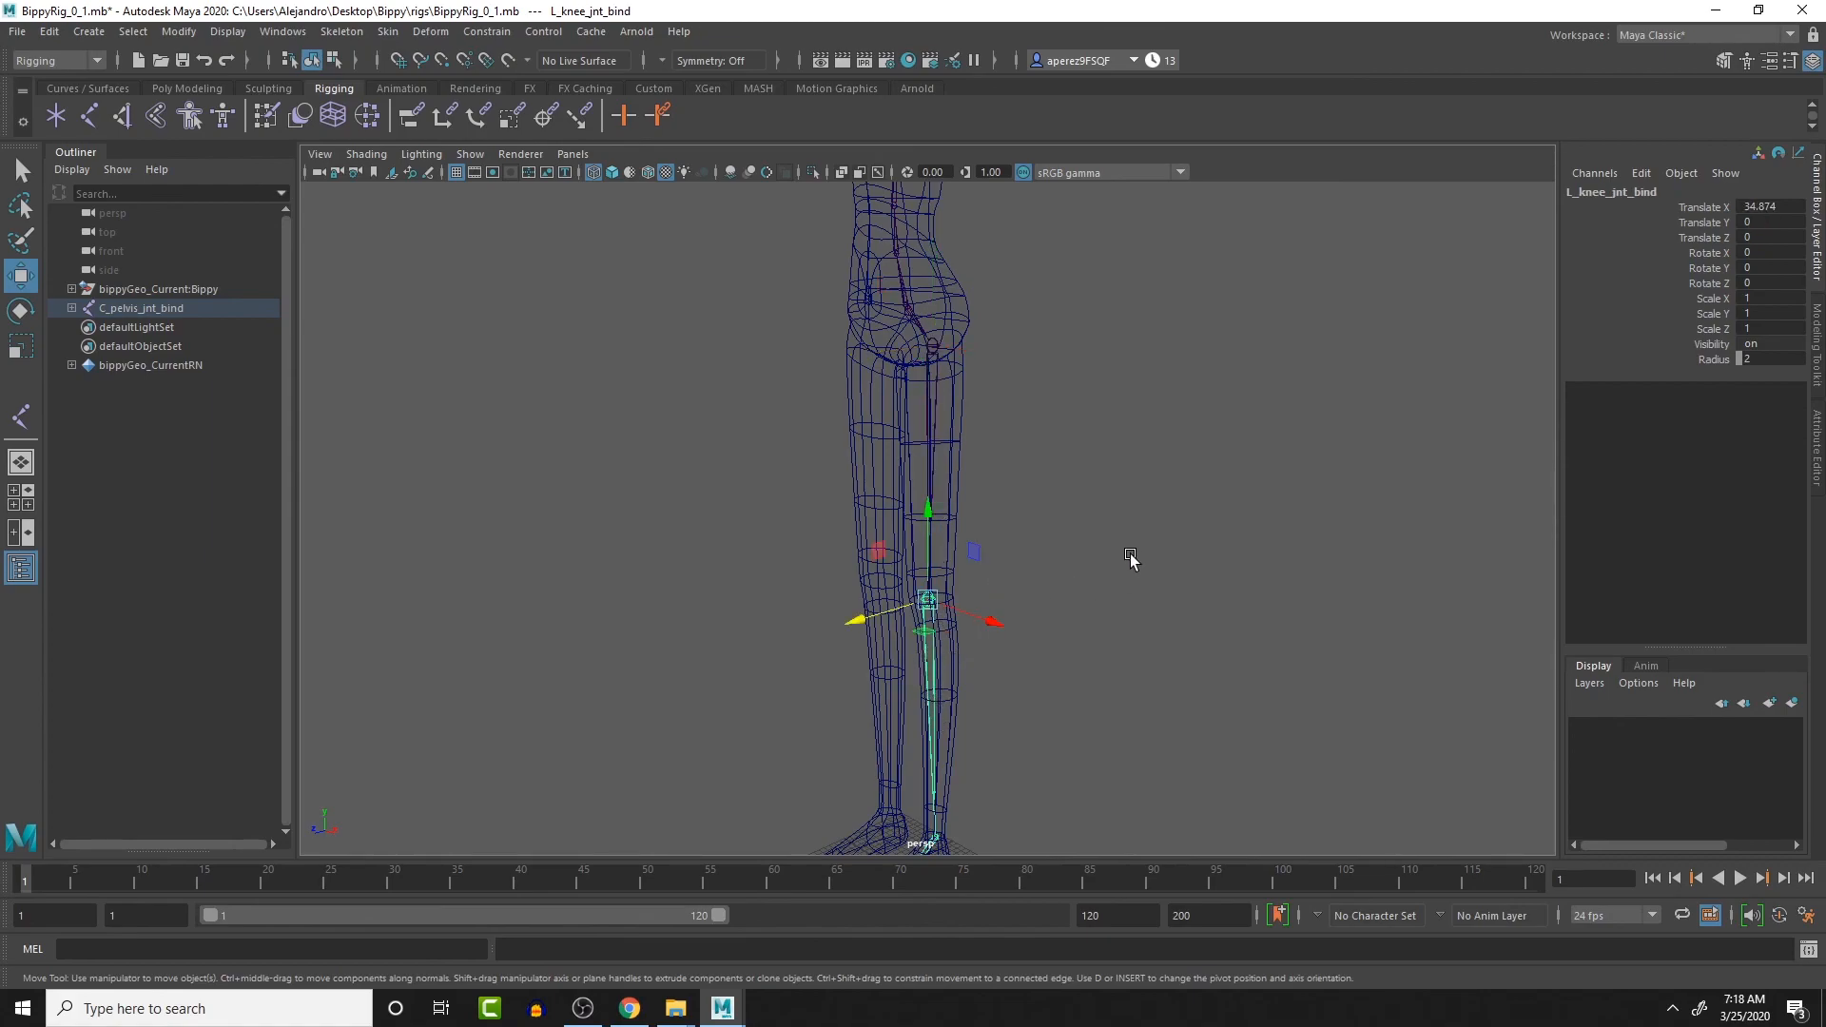
left_click_drag(1097, 482, 1162, 482, "alt")
scroll(1125, 485, "down", 5)
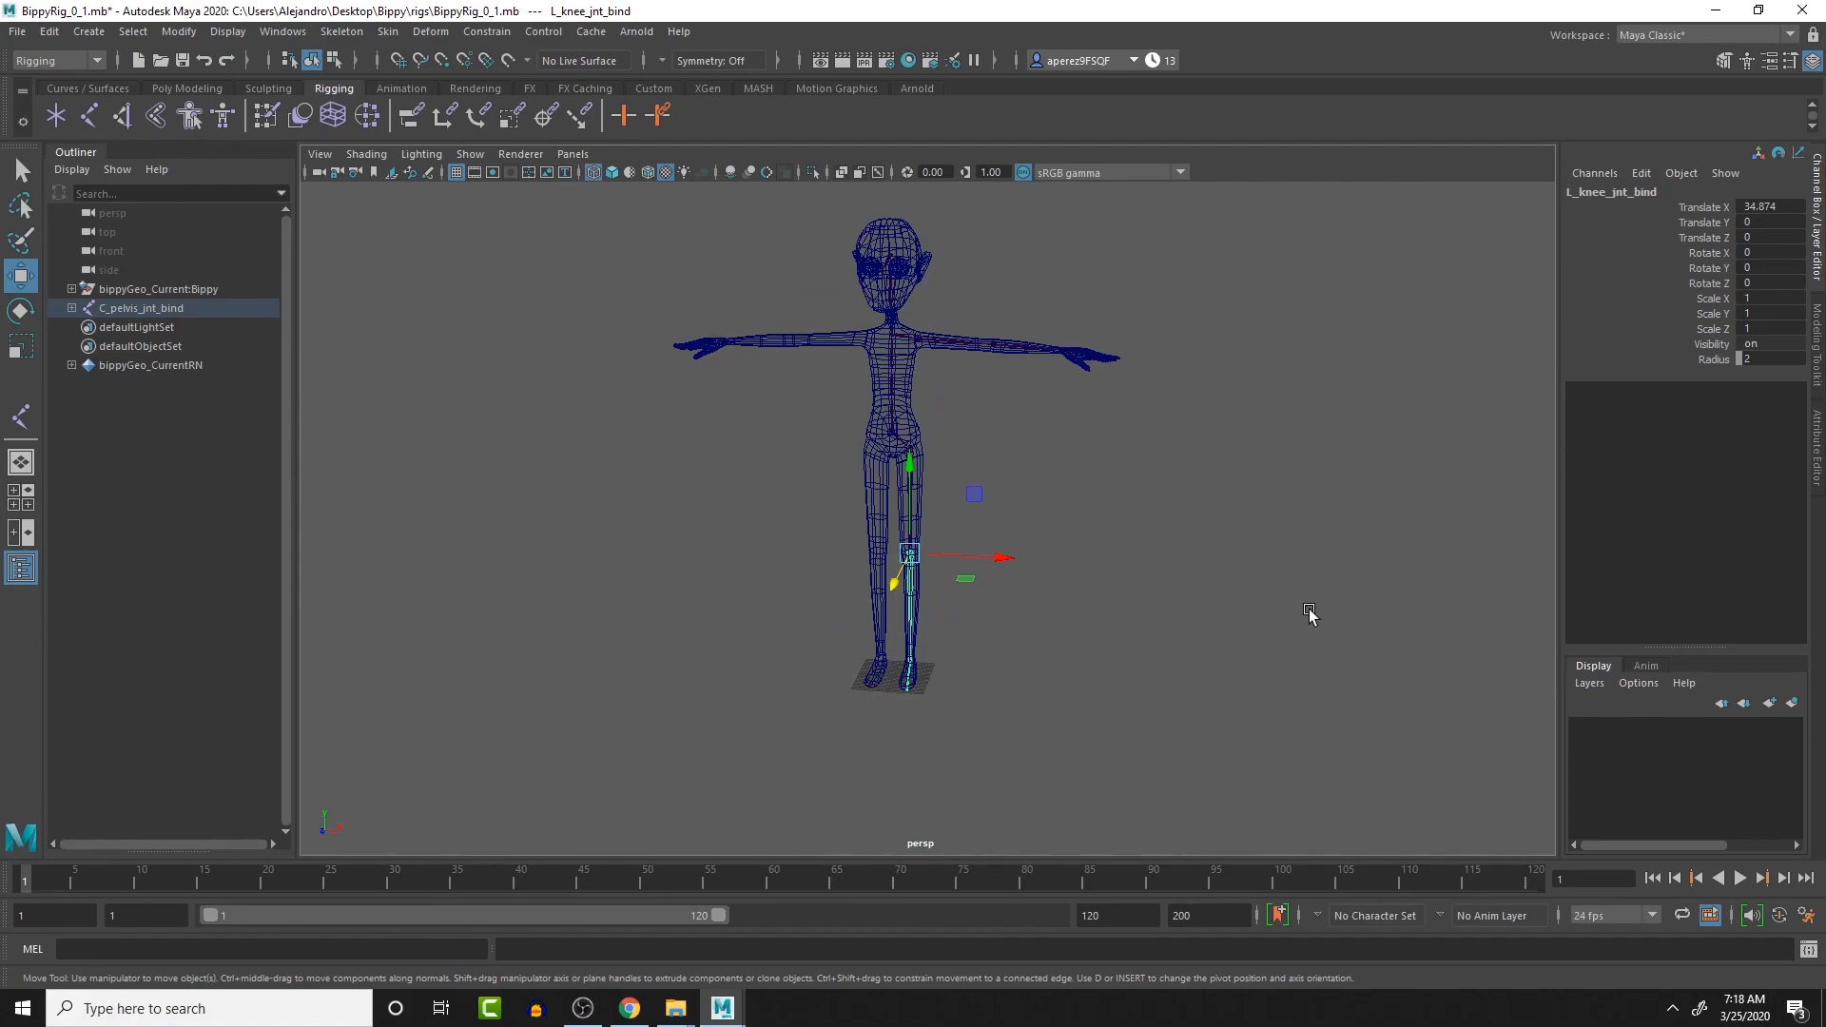